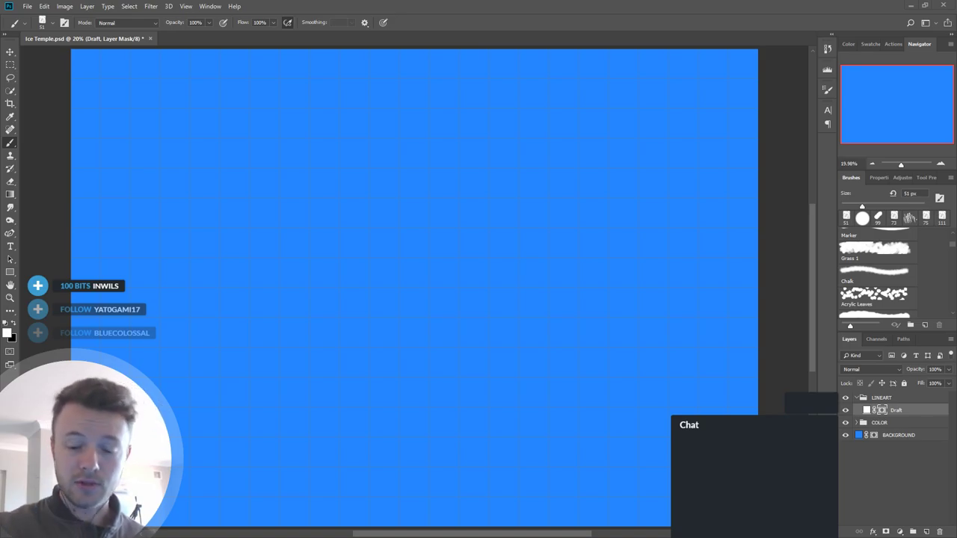
drag(475, 254, 483, 269)
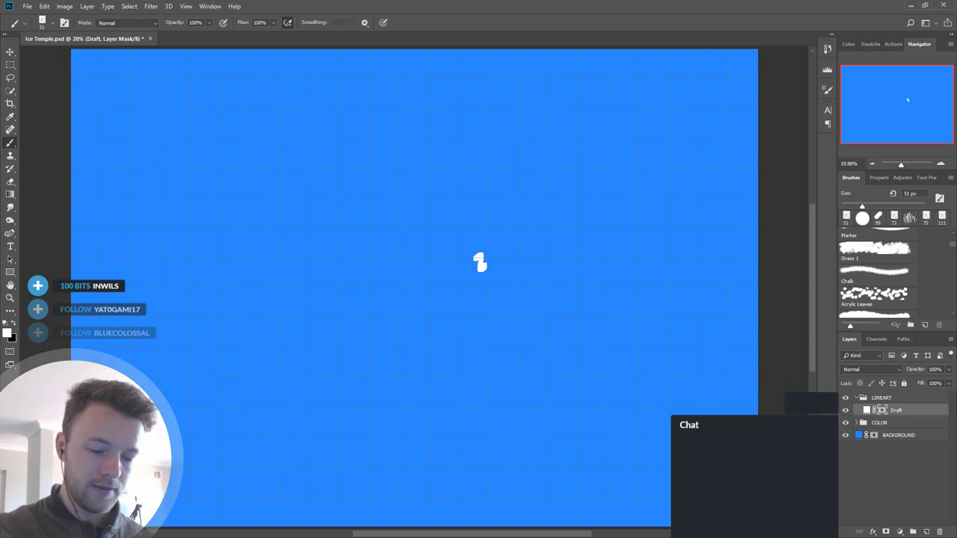
key(ctrl+z)
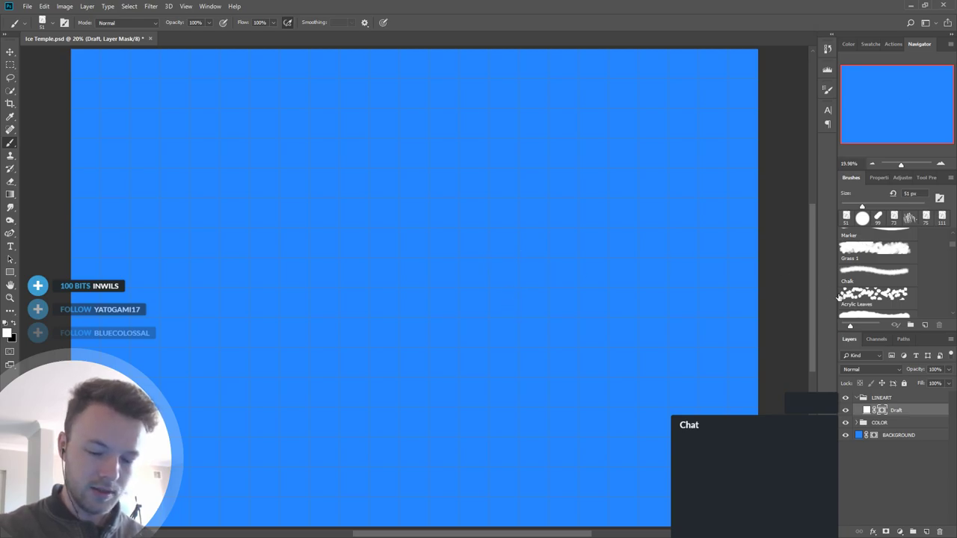
mouse_move(602, 223)
mouse_down()
mouse_move(591, 281)
mouse_move(595, 348)
mouse_up()
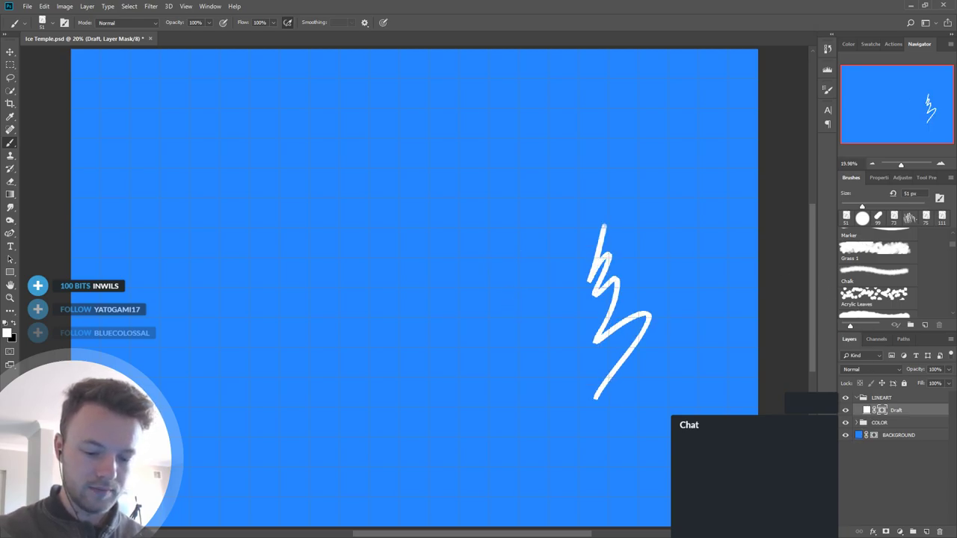
key(ctrl+z)
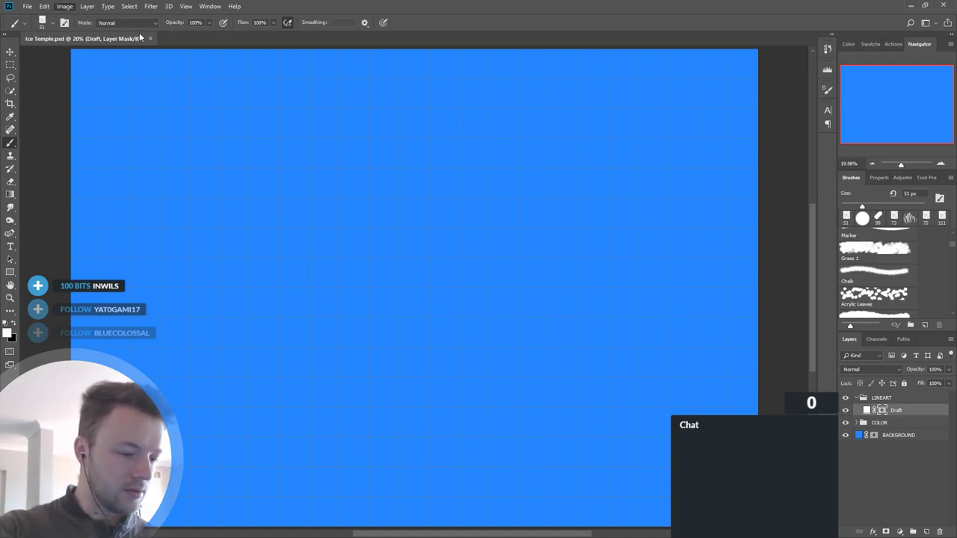
Step: Rotate the canvas 90 degrees to portrait orientation and fit the whole page in view
click(214, 107)
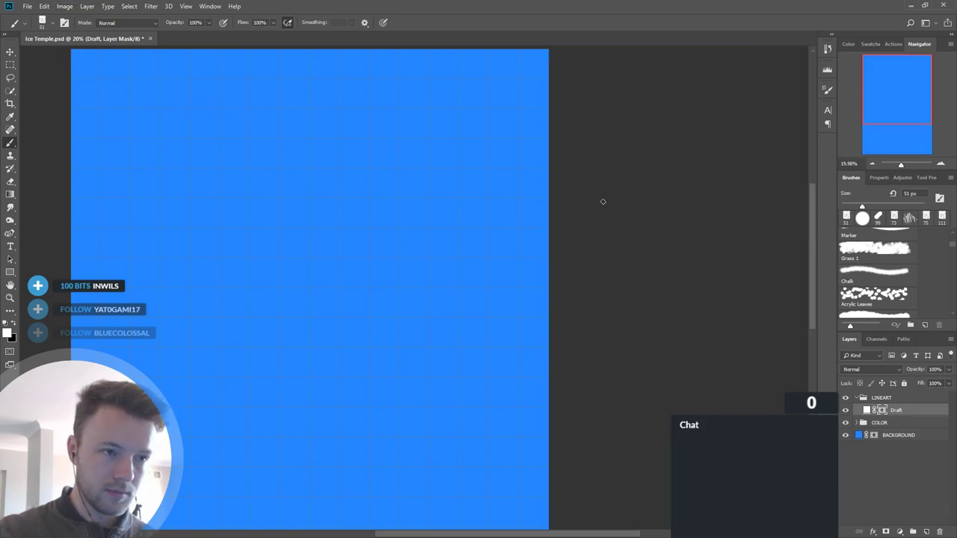
key(ctrl+0)
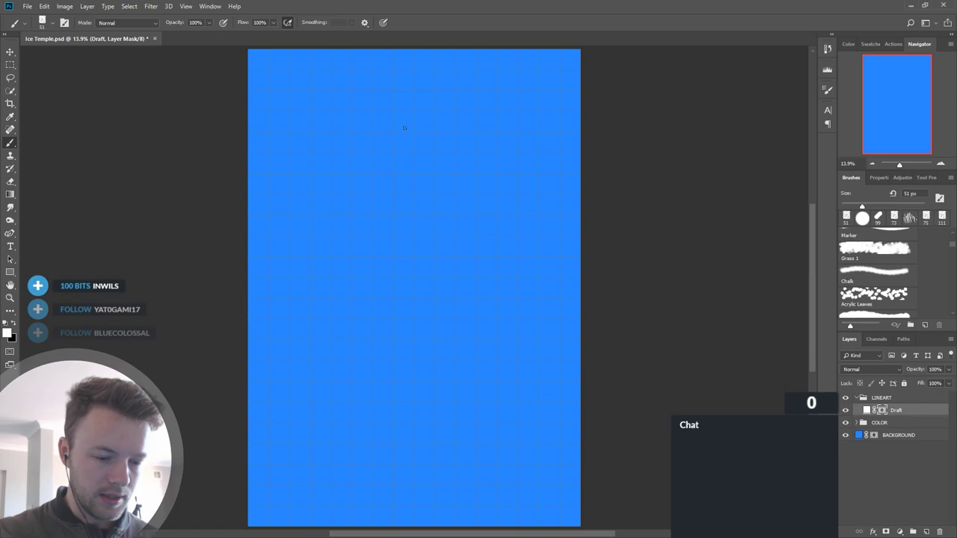
Step: Sketch a small white base line with two short upright walls near the page's upper centre, and mask the strokes thinner
mouse_move(394, 131)
mouse_down()
mouse_move(439, 131)
mouse_move(394, 131)
mouse_move(438, 120)
mouse_move(394, 133)
mouse_up()
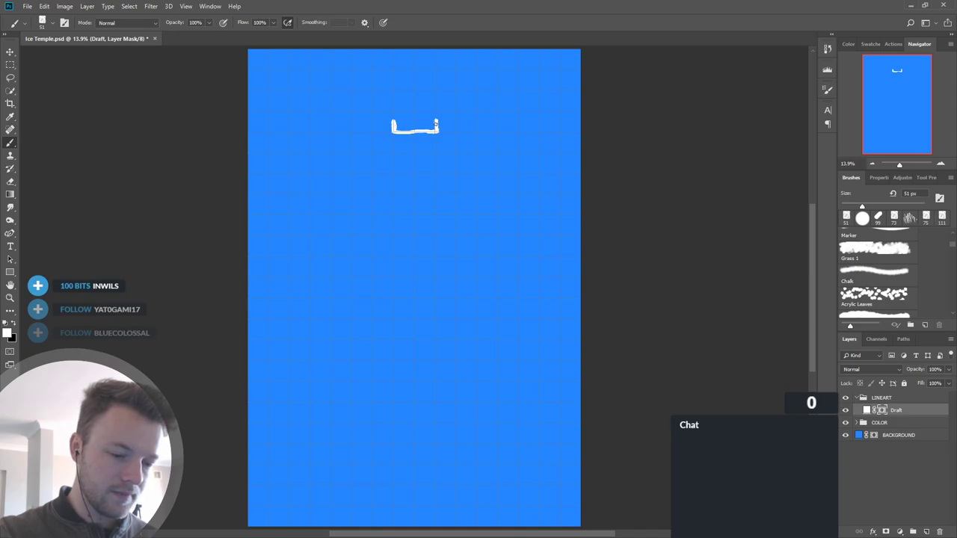
drag(395, 133, 437, 130)
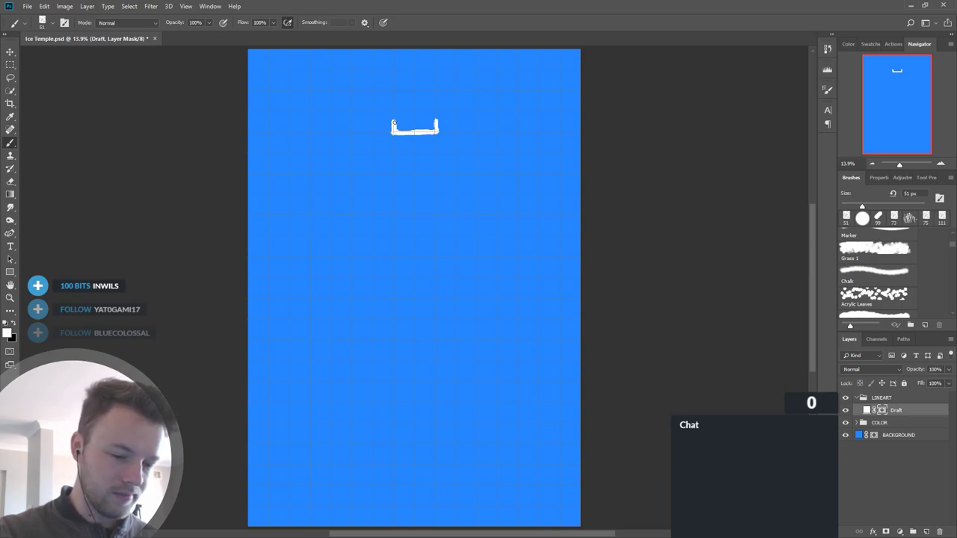
mouse_move(436, 120)
mouse_down()
mouse_move(438, 135)
mouse_move(392, 134)
mouse_move(434, 134)
mouse_up()
key(x)
key(x)
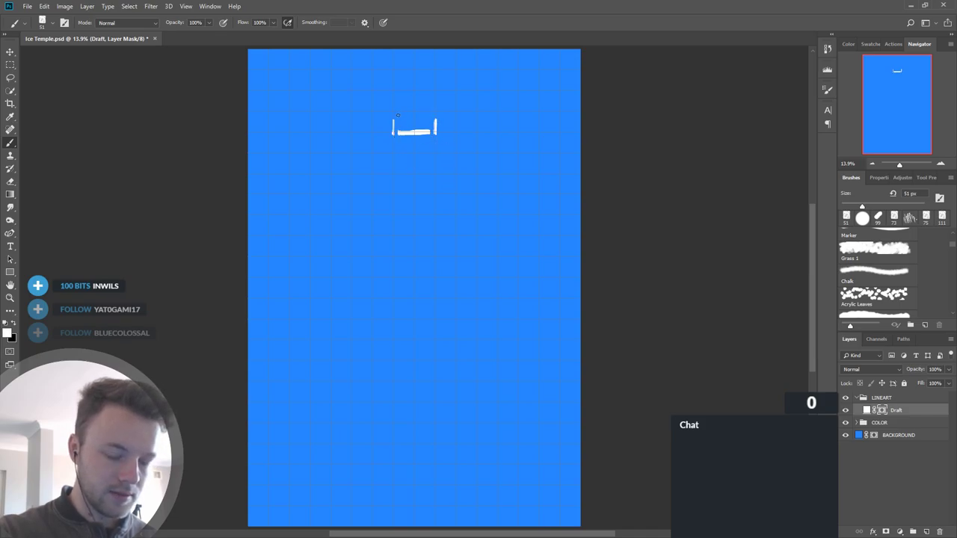
Step: Reduce the brush size to 29 px and draw a peaked roof over the two short walls
key(bracketleft)
key(bracketleft)
key(bracketleft)
key(bracketleft)
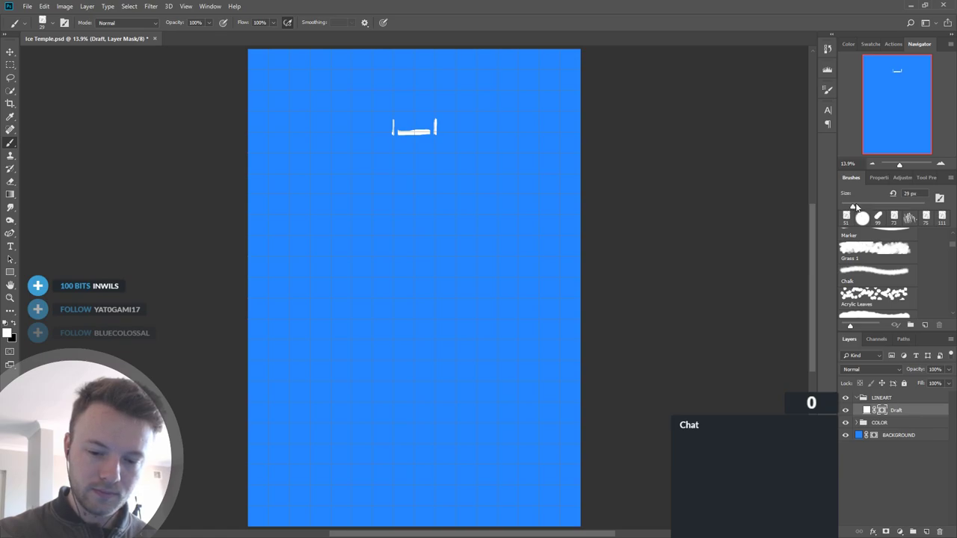
mouse_move(392, 121)
mouse_down()
mouse_move(413, 109)
mouse_move(441, 124)
mouse_up()
key(x)
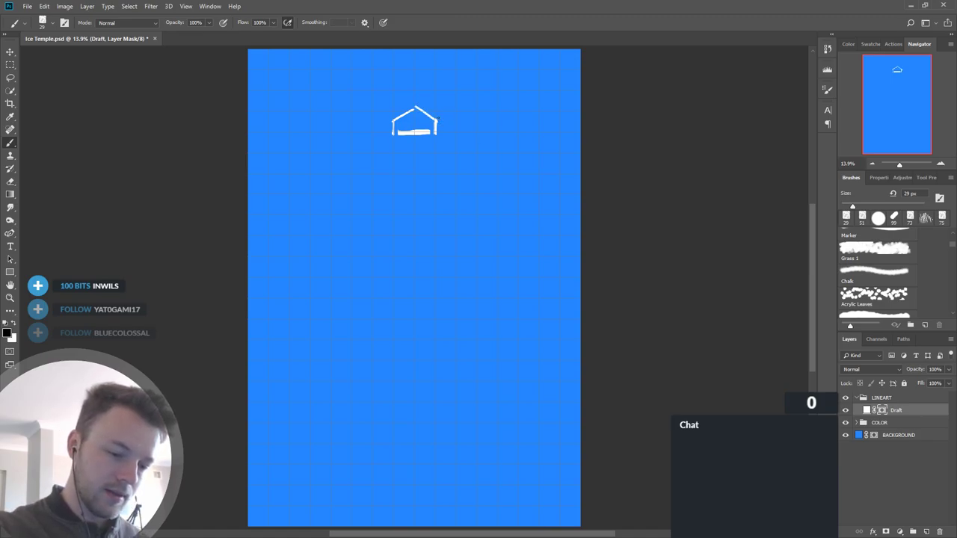
key(x)
Step: Draw a vertical centre line from the roof peak to the base, then thicken the left roof slope and trim its peak
mouse_move(423, 195)
mouse_down()
mouse_move(419, 213)
mouse_move(415, 199)
mouse_up()
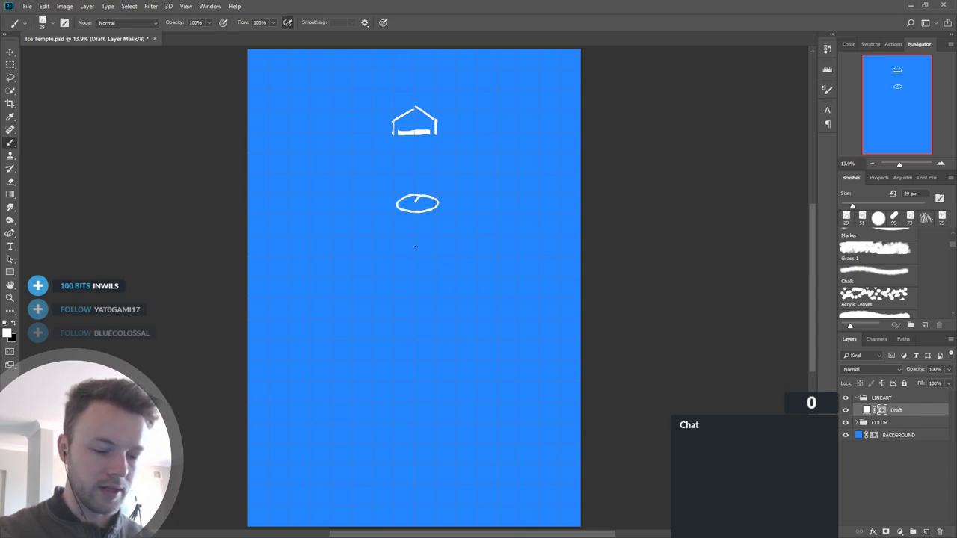
key(ctrl+z)
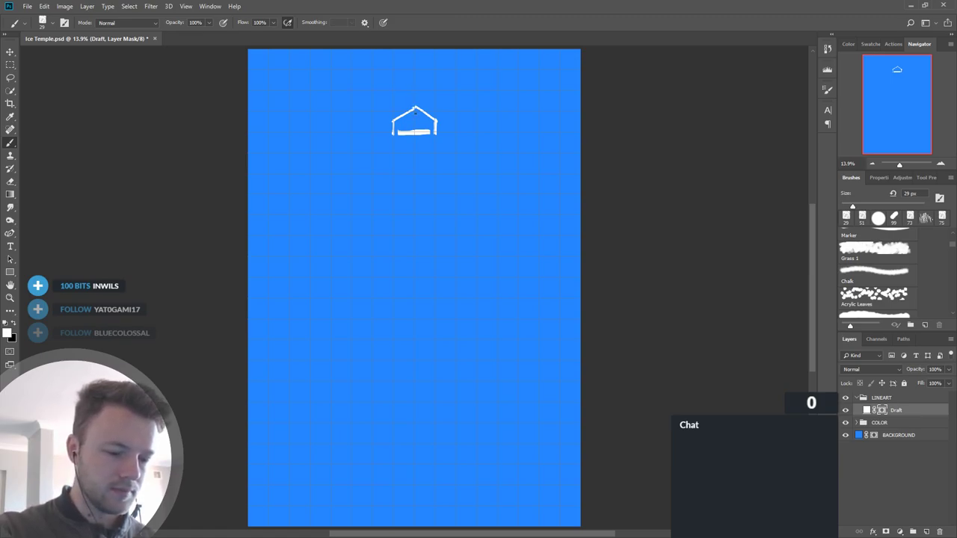
mouse_move(415, 110)
mouse_down()
mouse_move(421, 133)
mouse_move(390, 120)
mouse_up()
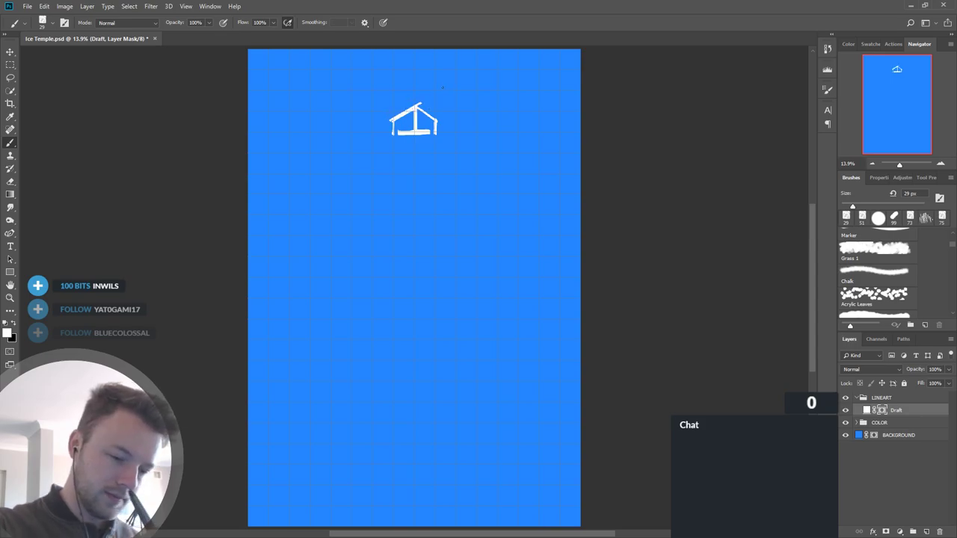
key(x)
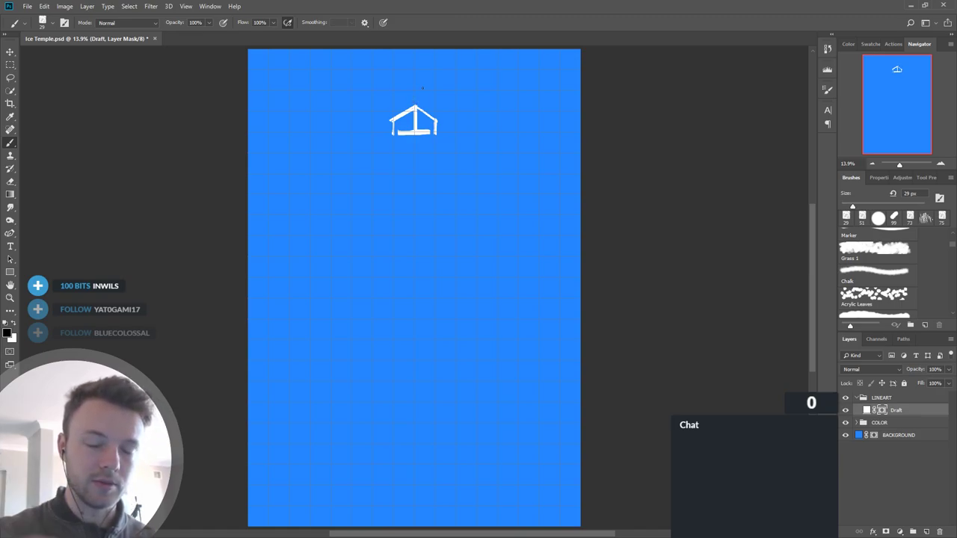
key(x)
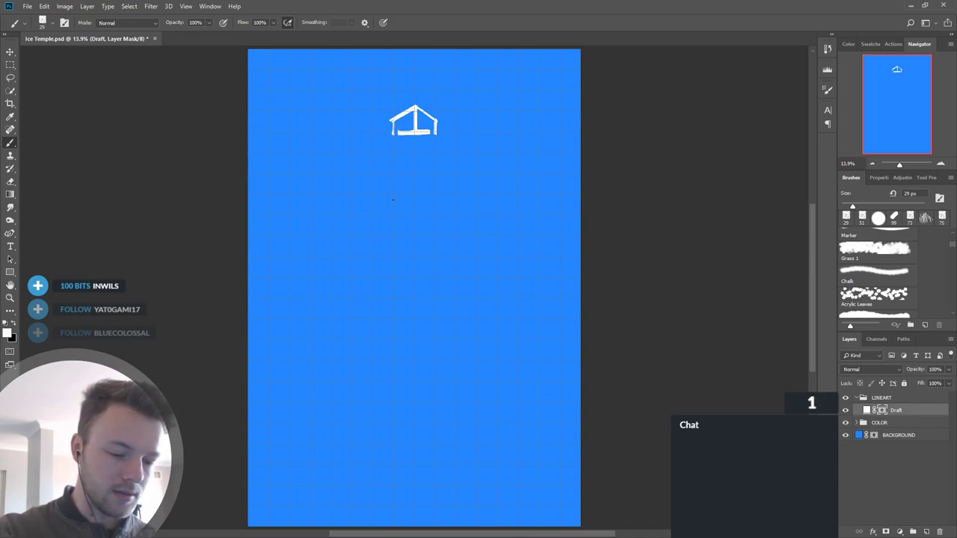
Step: Draw two parallel vertical walls below the small house shape and join their lower ends with a downward V point
drag(393, 194, 395, 230)
drag(434, 195, 436, 232)
drag(435, 192, 436, 233)
drag(394, 193, 393, 231)
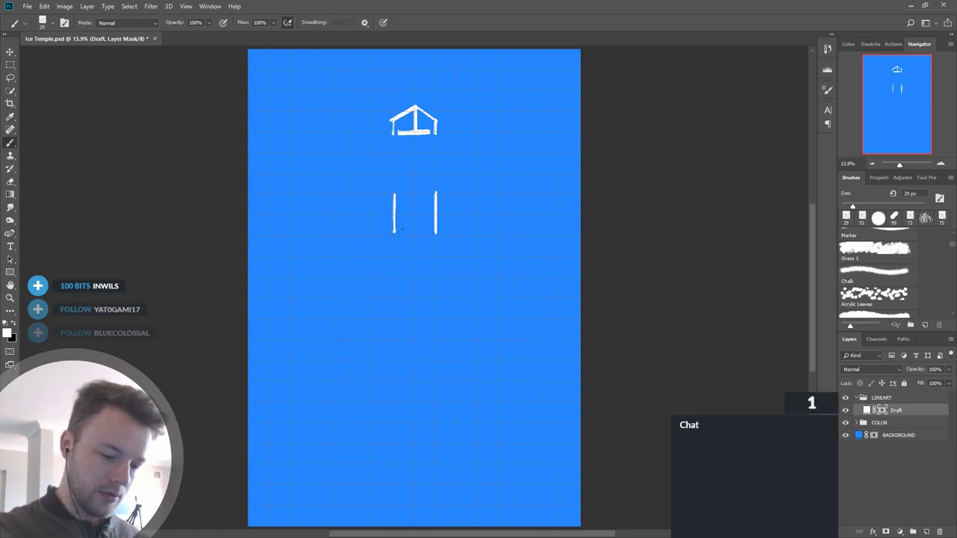
drag(395, 233, 412, 253)
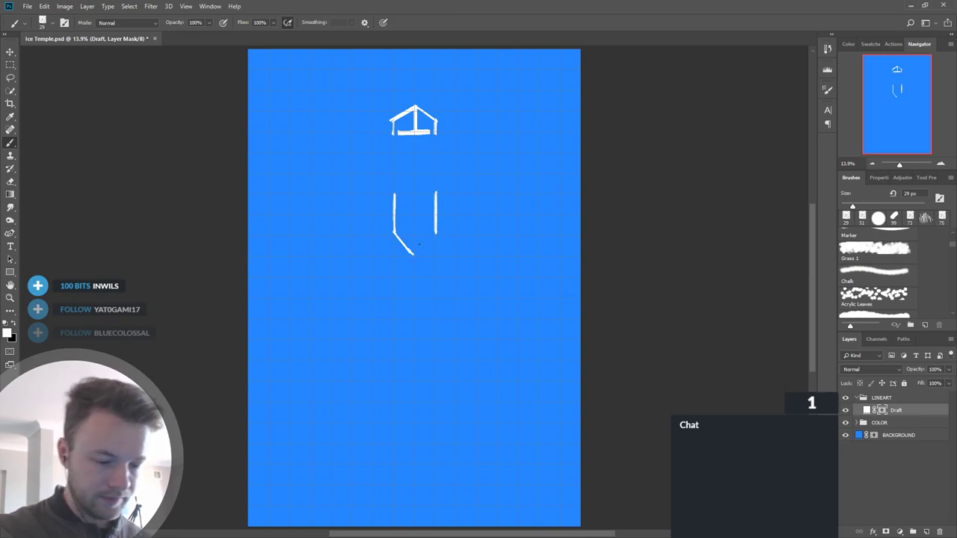
drag(412, 253, 435, 234)
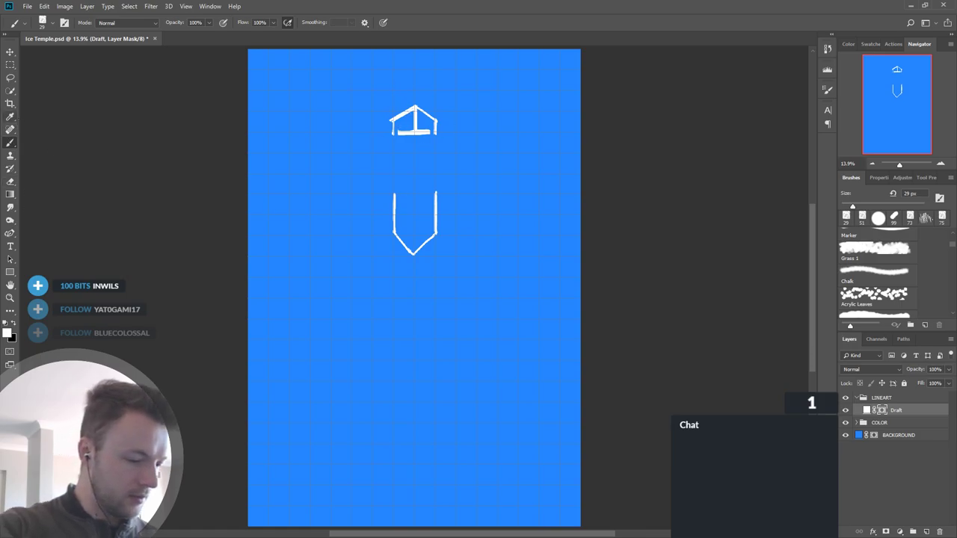
Step: Select both sketched shapes with a rectangular marquee, move them down about one grid square and deselect
click(11, 65)
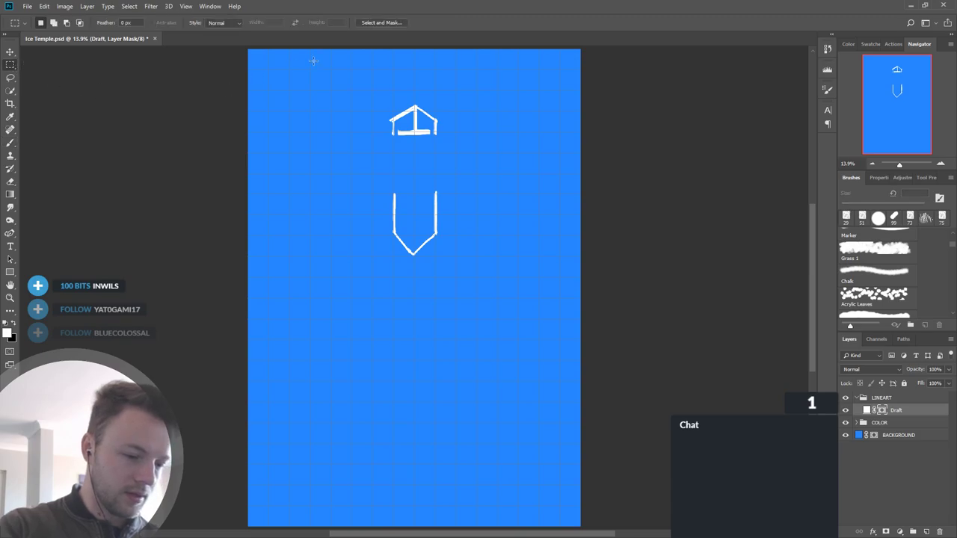
drag(467, 279, 353, 78)
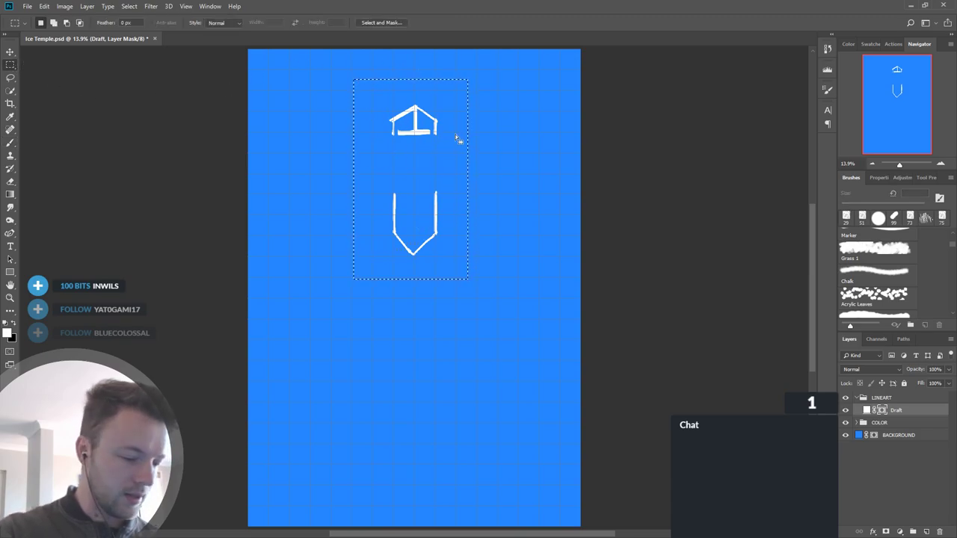
drag(456, 155, 453, 177)
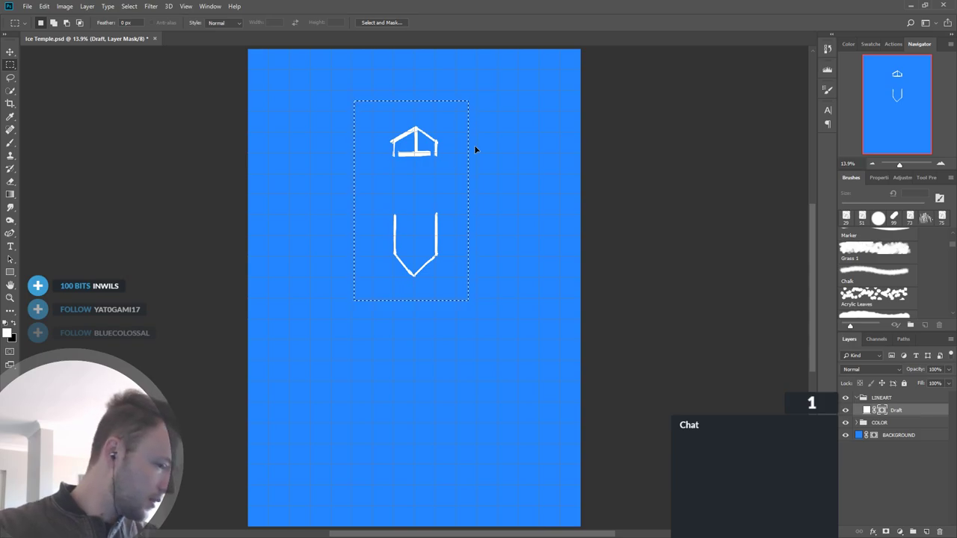
key(ctrl+d)
Step: Brush an angular diagonal alcove onto each side of the pointed room, starting from the upper ends of its walls
click(12, 143)
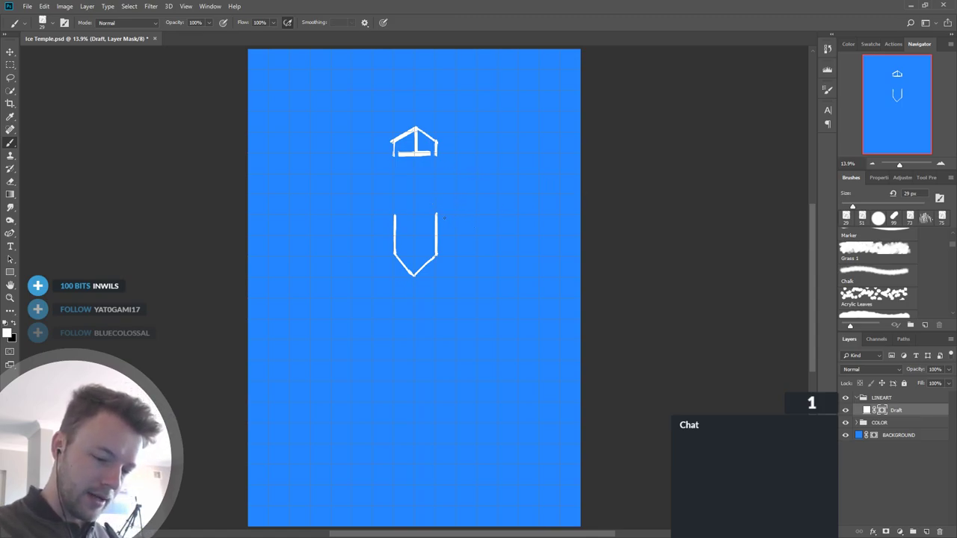
mouse_move(437, 213)
mouse_down()
mouse_move(453, 232)
mouse_move(477, 235)
mouse_up()
mouse_move(455, 193)
mouse_down()
mouse_move(477, 215)
mouse_move(457, 235)
mouse_up()
drag(455, 193, 477, 215)
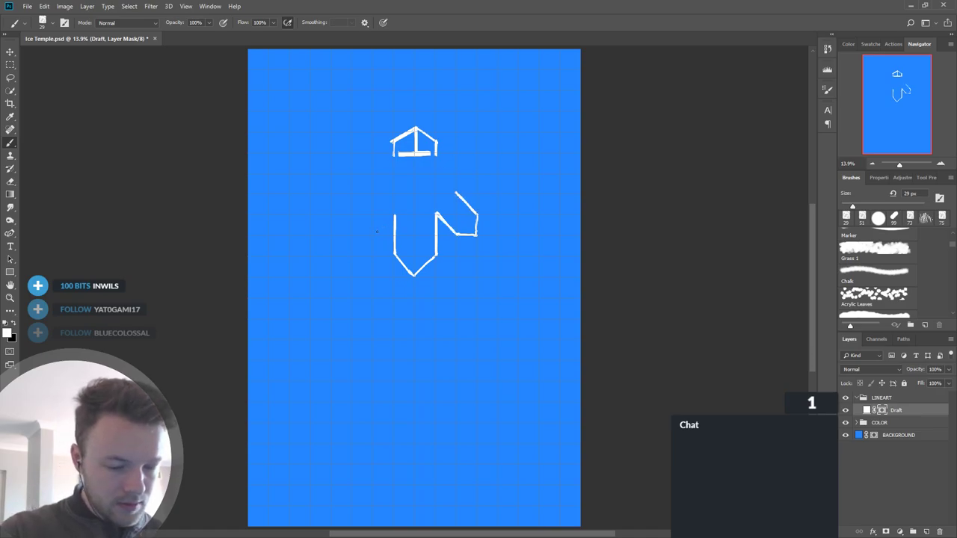
mouse_move(373, 235)
mouse_down()
mouse_move(394, 215)
mouse_move(373, 234)
mouse_move(352, 235)
mouse_move(394, 216)
mouse_move(362, 203)
mouse_move(372, 194)
mouse_up()
drag(352, 212, 373, 194)
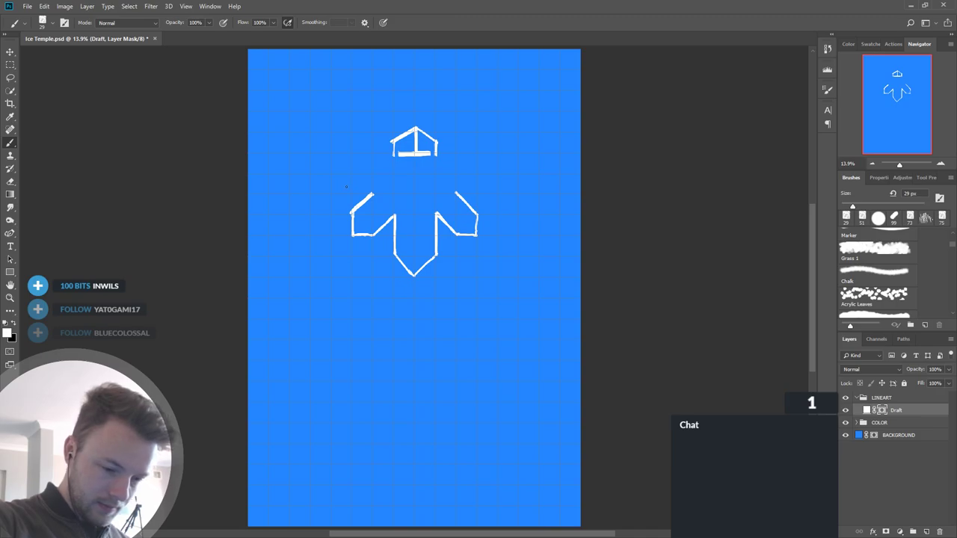
Step: Extend the outline on both sides with horizontal lower edges and outward-pointing tips for the two side wings
drag(332, 192, 371, 194)
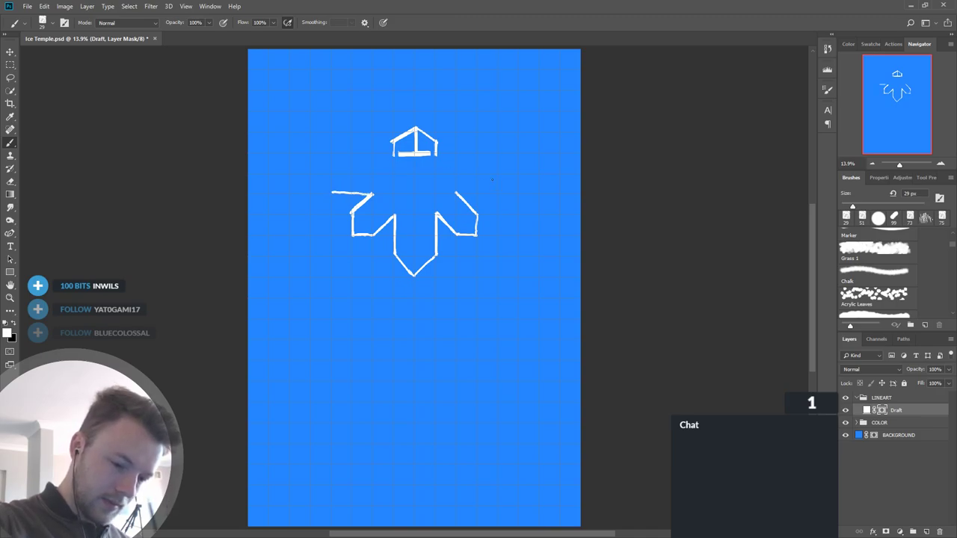
drag(456, 191, 498, 194)
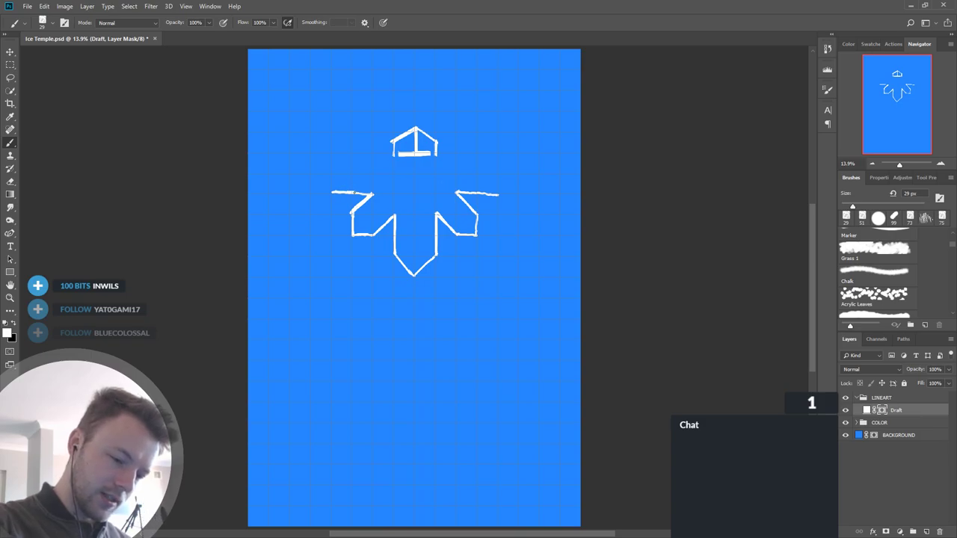
drag(310, 172, 331, 192)
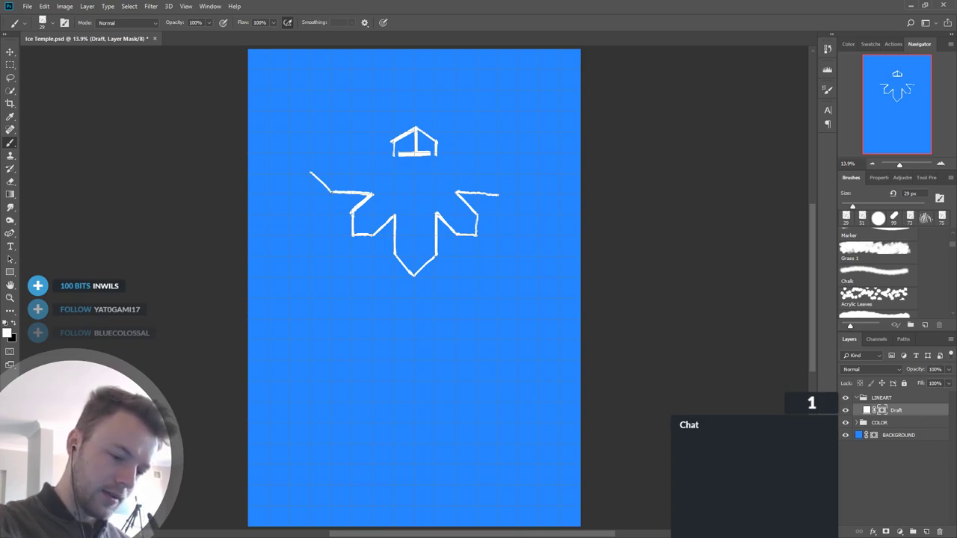
mouse_move(498, 195)
mouse_down()
mouse_move(515, 178)
mouse_move(506, 160)
mouse_move(518, 173)
mouse_up()
drag(310, 173, 332, 152)
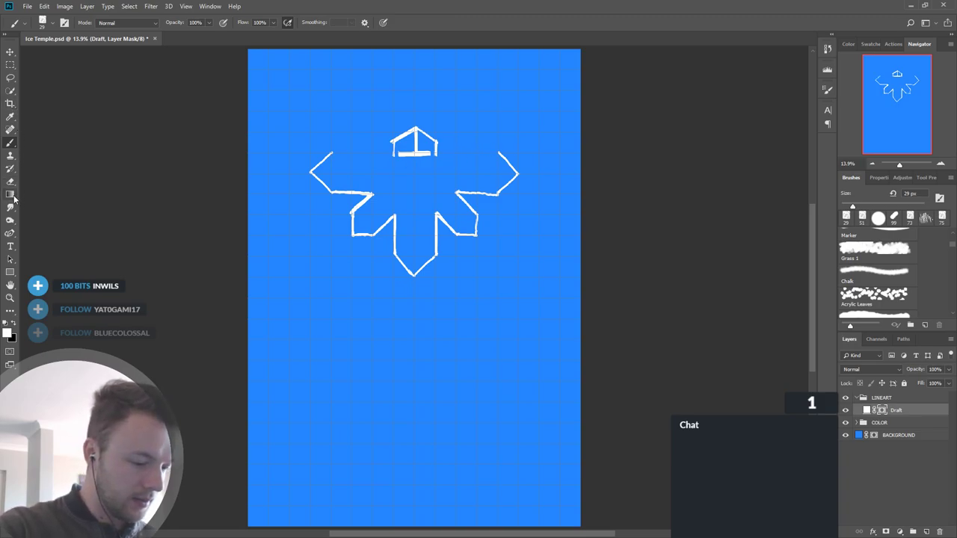
Step: Lasso the large lower outline without the small house shape, move it down about one grid square and deselect
click(10, 64)
click(10, 77)
mouse_move(407, 178)
mouse_down()
mouse_move(381, 170)
mouse_move(329, 130)
mouse_move(284, 202)
mouse_move(348, 290)
mouse_move(463, 286)
mouse_move(551, 196)
mouse_move(533, 128)
mouse_move(476, 142)
mouse_move(431, 170)
mouse_up()
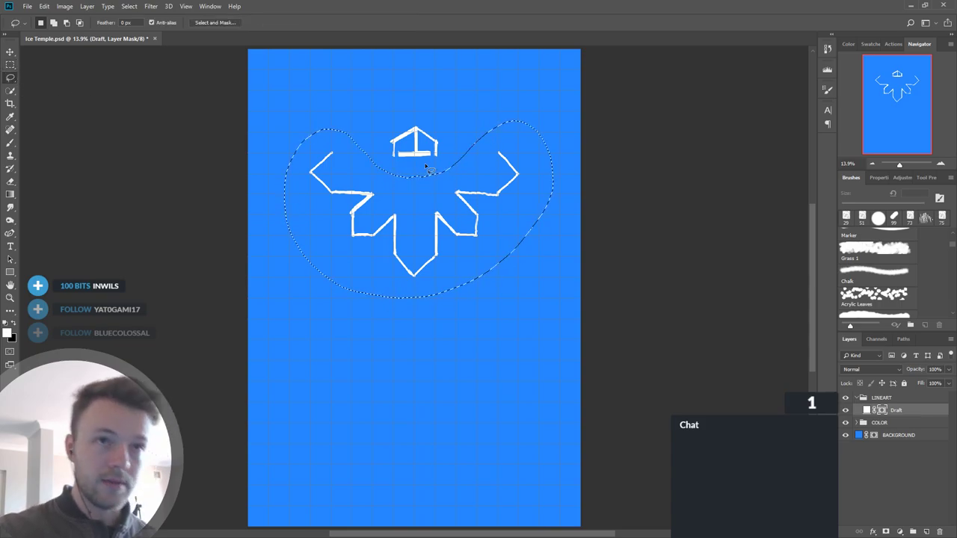
key(ctrl+Down)
key(ctrl+Down)
key(ctrl+Down)
key(ctrl+Down)
key(ctrl+Down)
key(ctrl+Down)
key(ctrl+Down)
key(ctrl+Down)
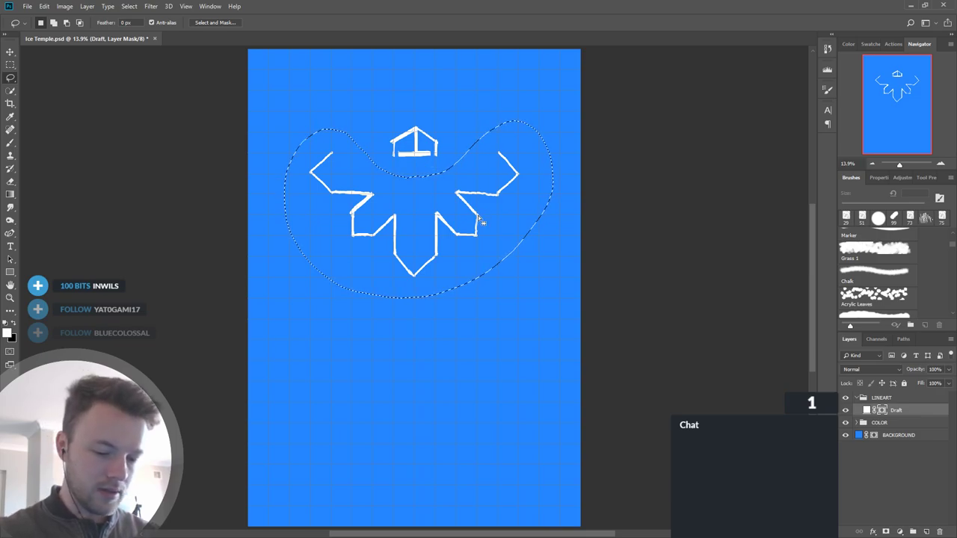
drag(477, 226, 477, 240)
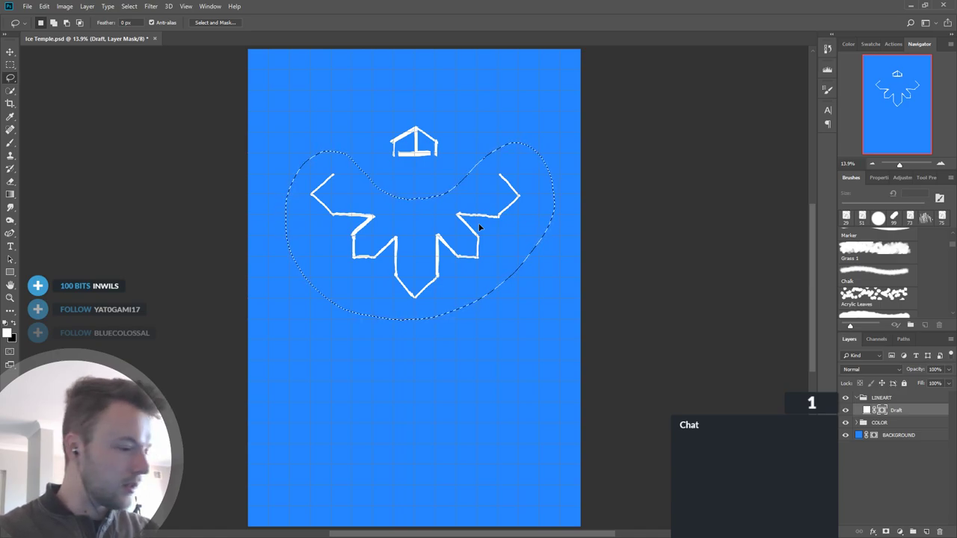
key(ctrl+d)
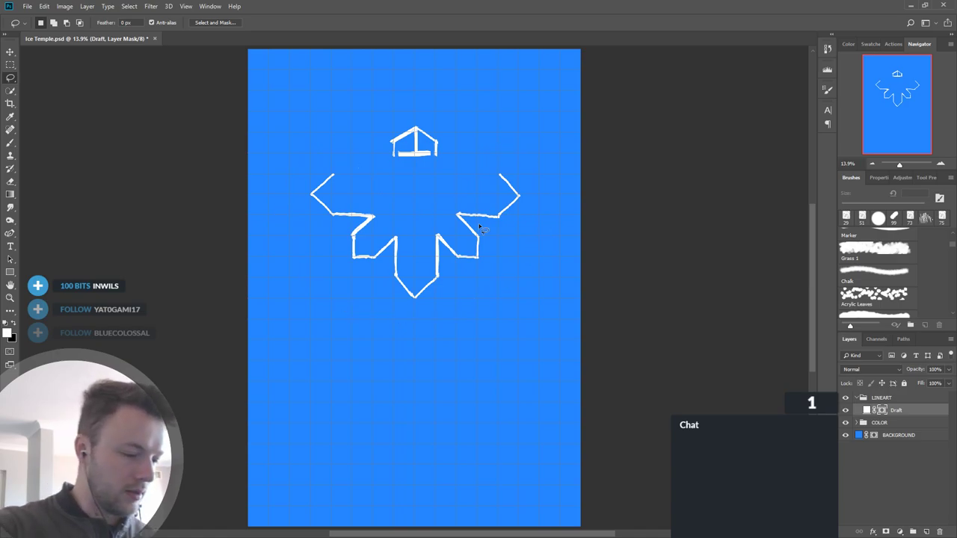
Step: Brush horizontal upper edges inward from both side wings, each about two grid squares long
click(12, 143)
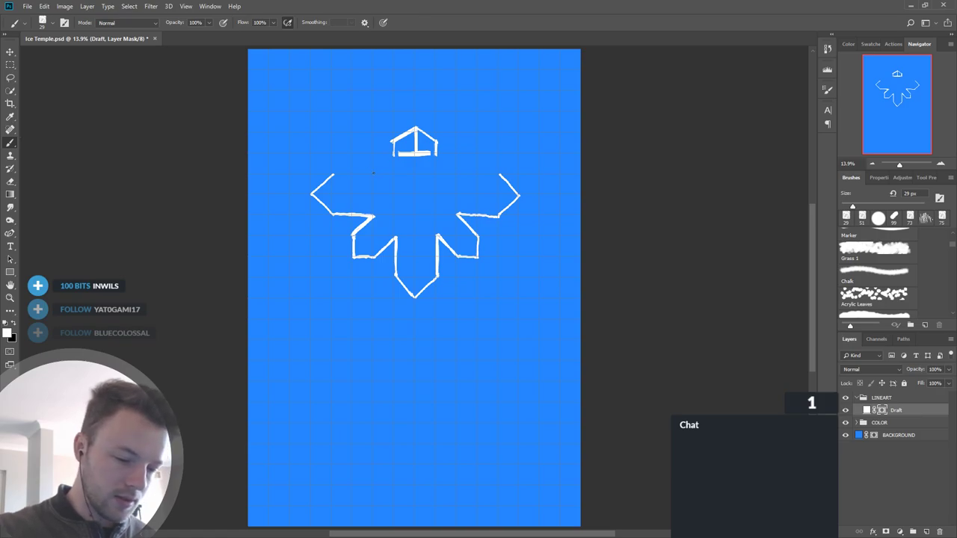
drag(334, 173, 372, 173)
drag(458, 174, 499, 174)
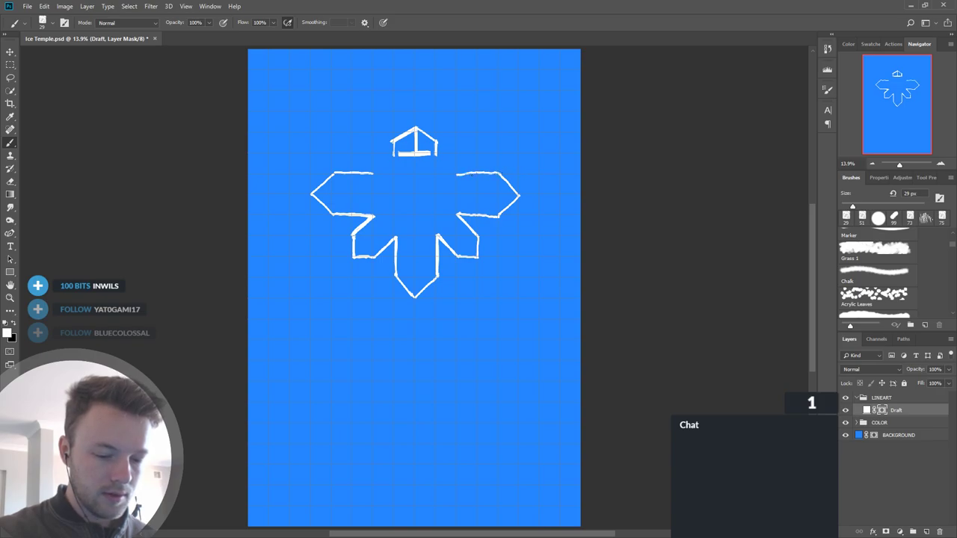
Step: Select the large lower outline with a rectangular marquee, move it down about one grid square and deselect
key(x)
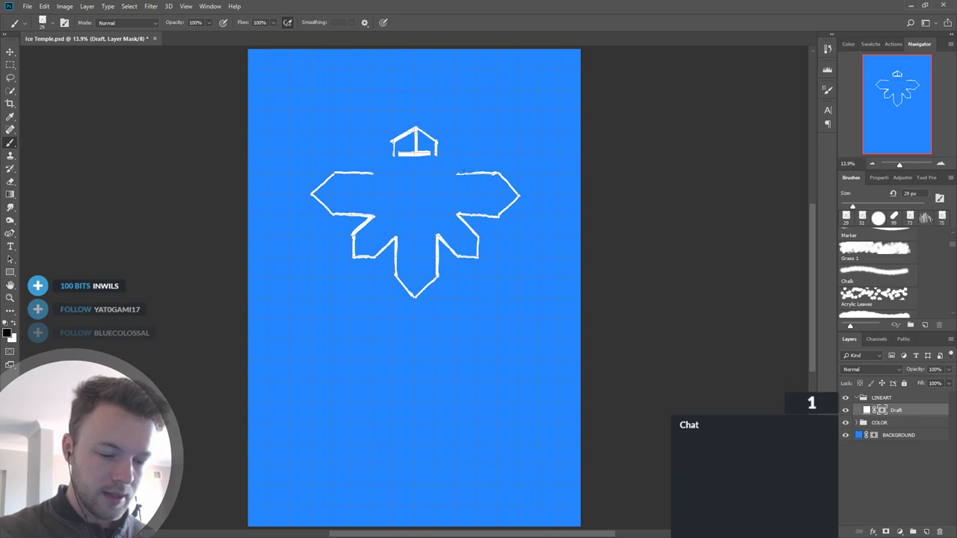
key(x)
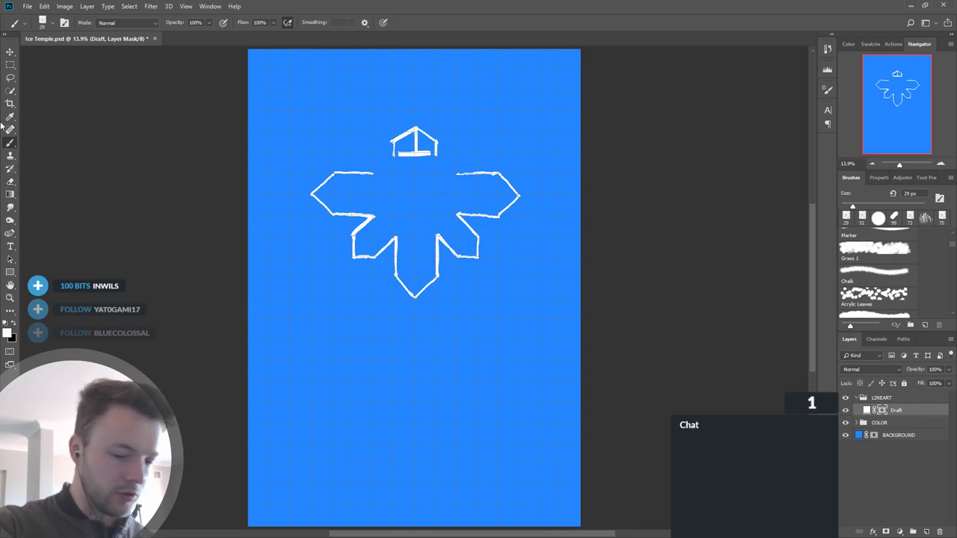
click(11, 65)
mouse_move(292, 320)
mouse_down()
mouse_move(517, 189)
mouse_move(530, 169)
mouse_up()
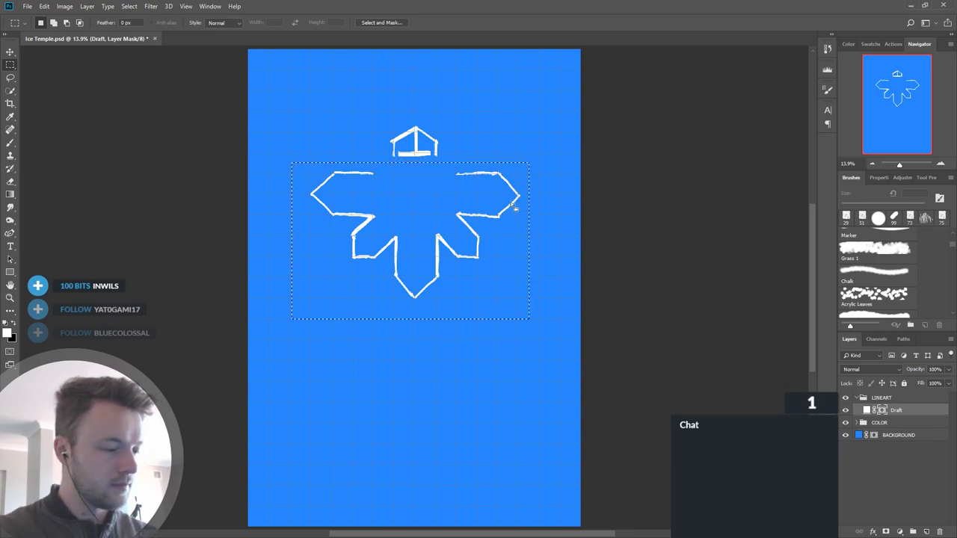
drag(508, 209, 507, 231)
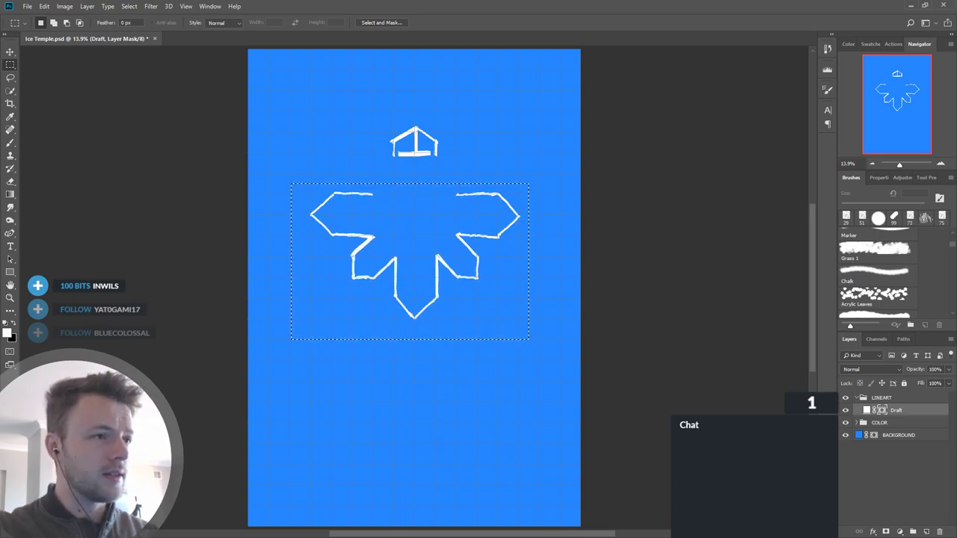
key(ctrl+d)
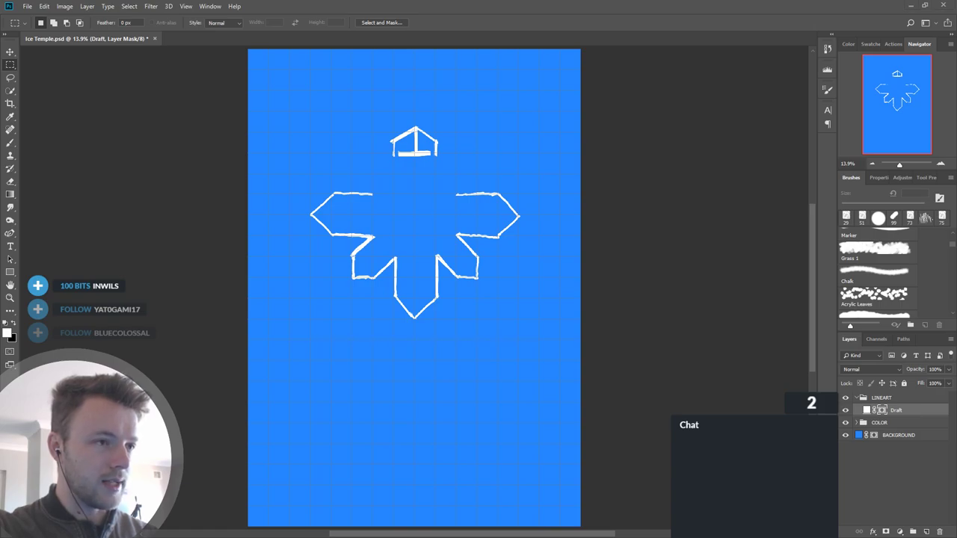
key(ctrl+z)
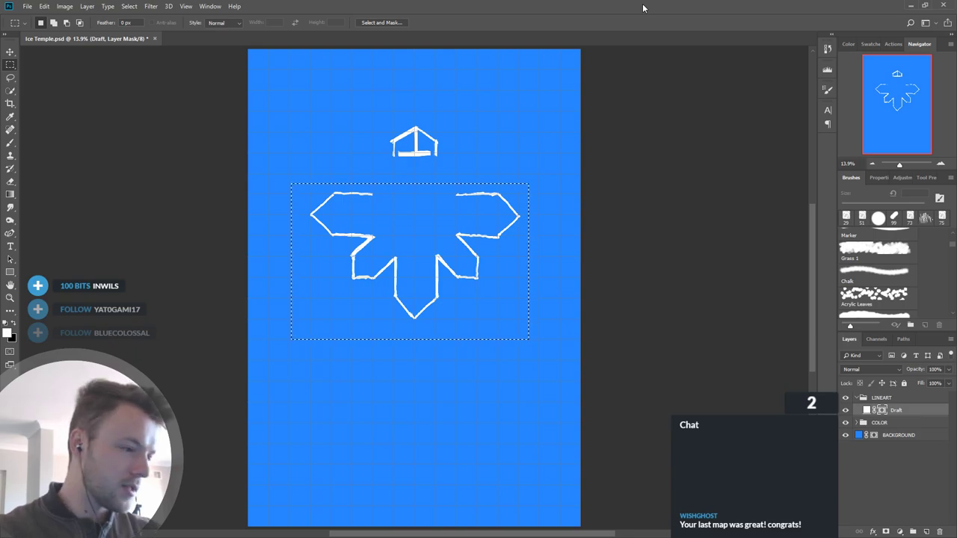
key(ctrl+d)
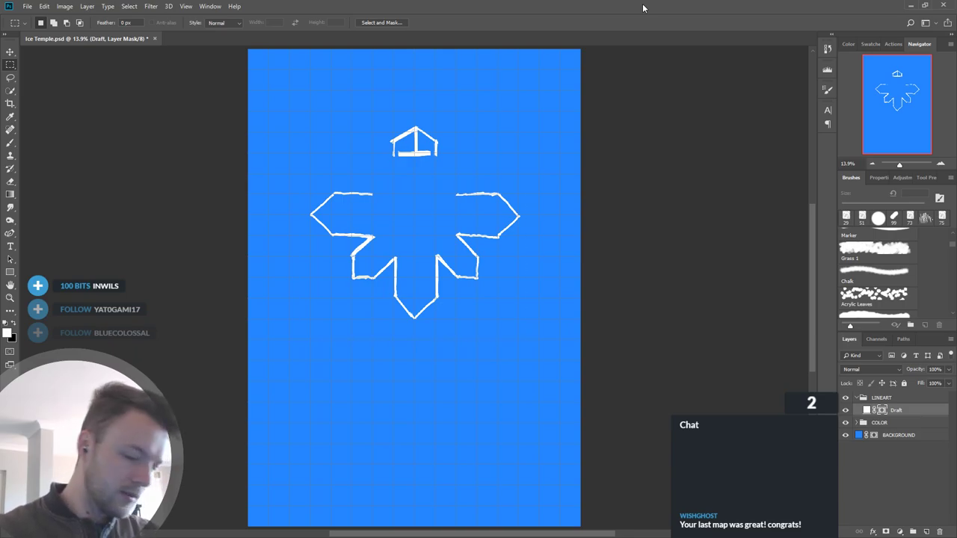
Step: Brush black on the layer mask to clean up the rough lower edges of both side wings near the diagonal alcoves
click(10, 144)
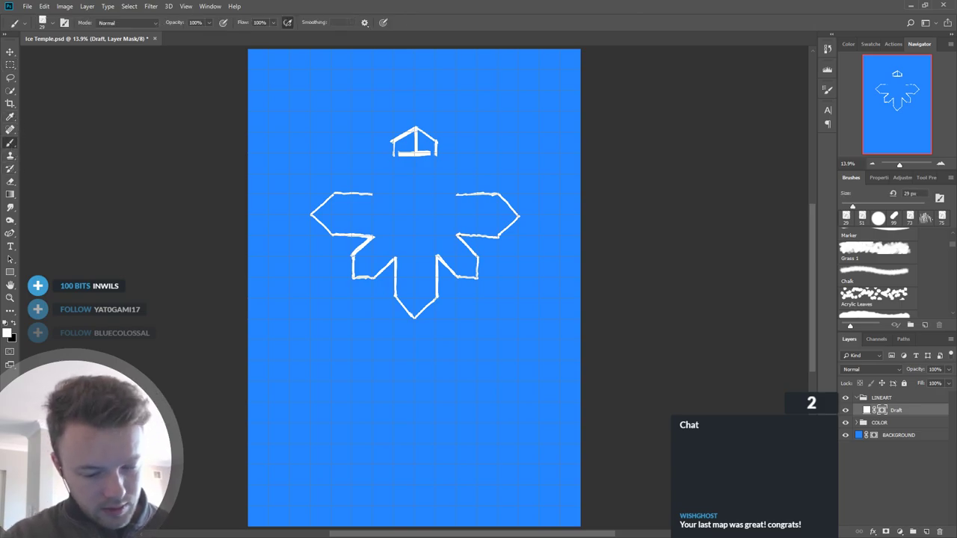
key(x)
drag(476, 240, 506, 237)
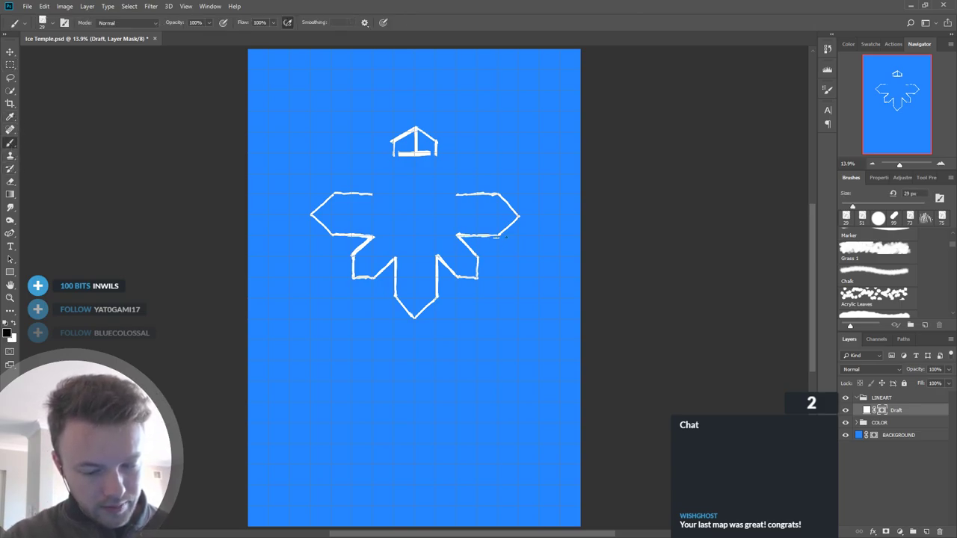
key(x)
key(x)
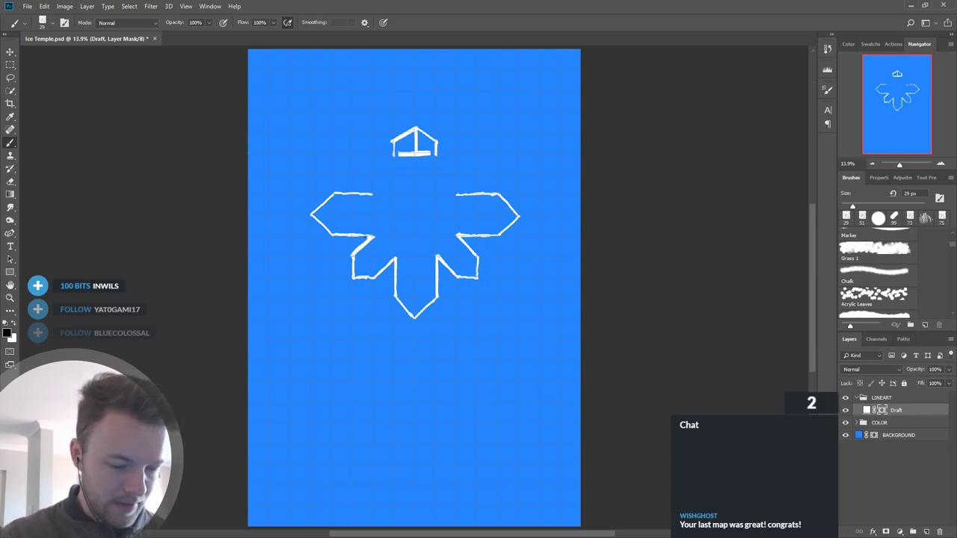
drag(368, 246, 377, 237)
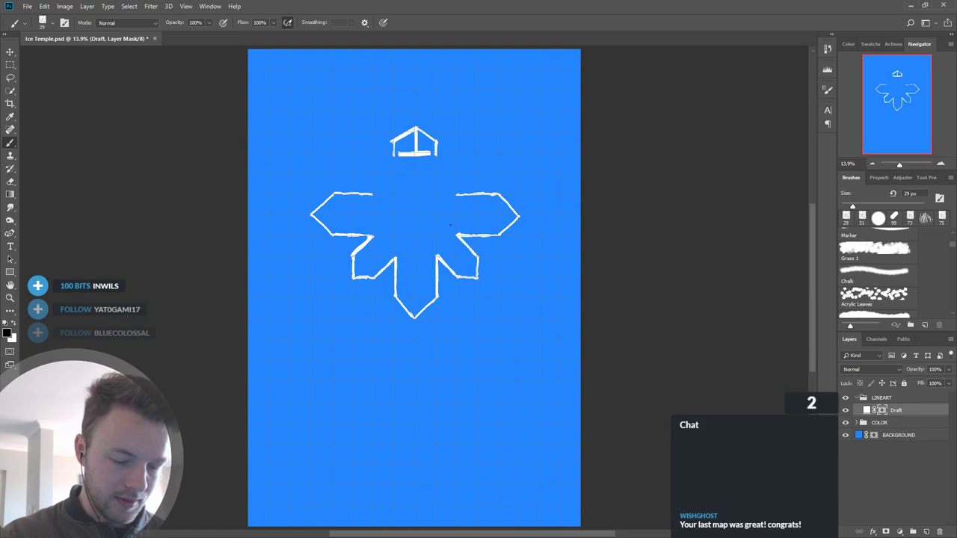
Step: Brush a white diagonal alcove above the left wing, extend the small house's left wall down to meet it and trim the overshoot
key(x)
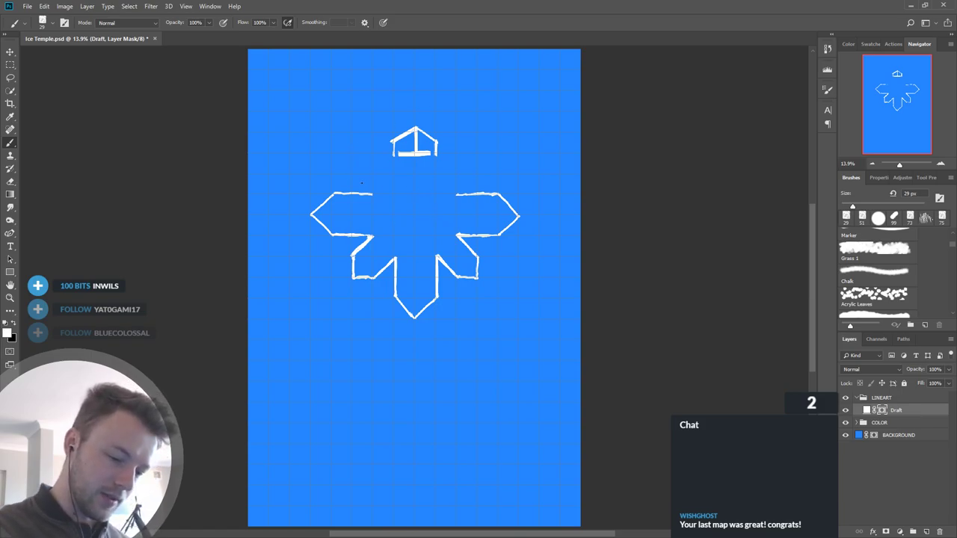
drag(353, 175, 370, 194)
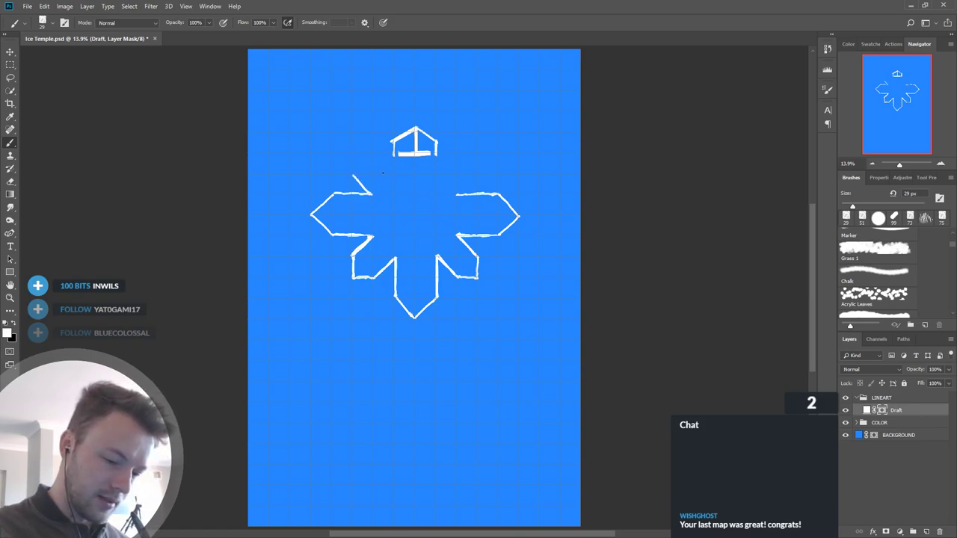
mouse_move(374, 155)
mouse_down()
mouse_move(391, 173)
mouse_move(353, 155)
mouse_move(373, 152)
mouse_up()
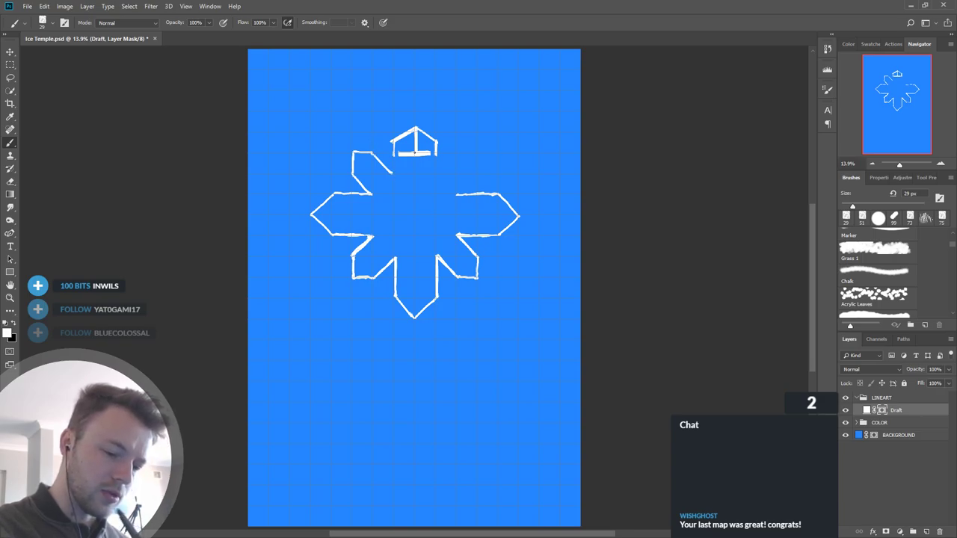
mouse_move(393, 157)
mouse_down()
mouse_move(394, 175)
mouse_move(393, 158)
mouse_up()
key(x)
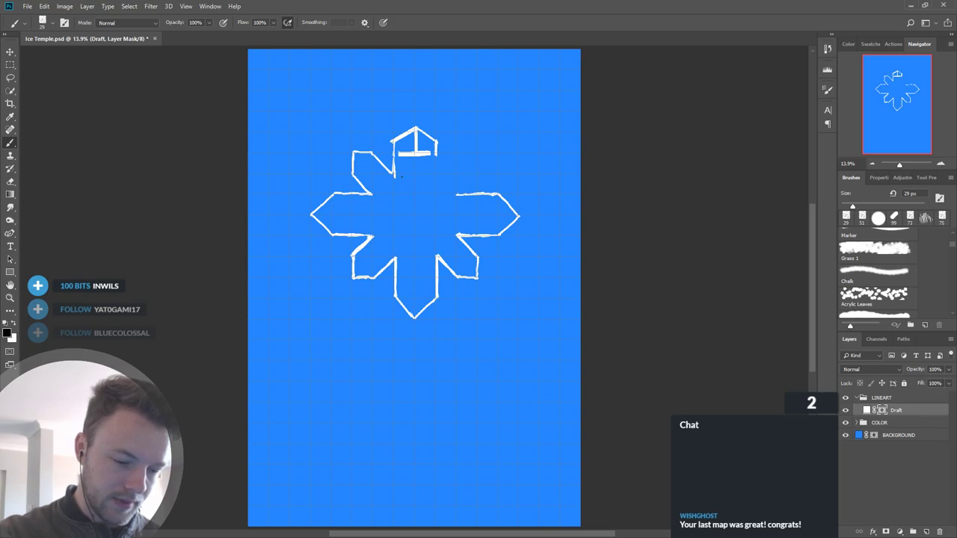
Step: Extend the house's right wall down, brush a matching diagonal alcove above the right wing and trim its stray ends
key(x)
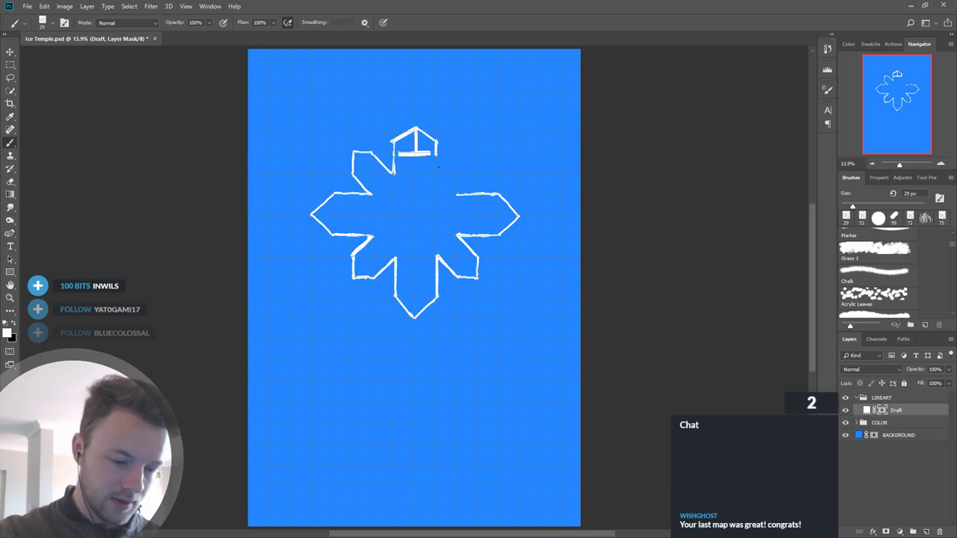
drag(436, 156, 435, 172)
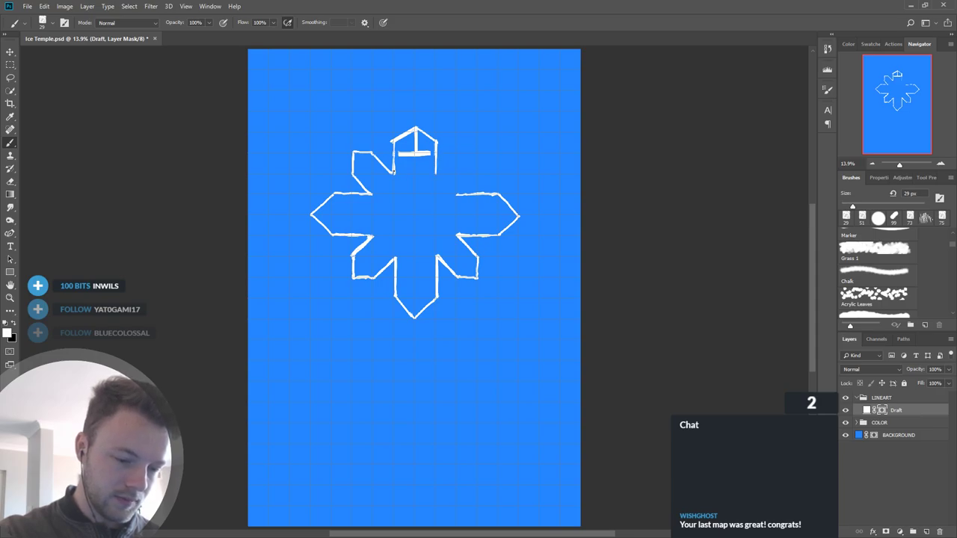
key(x)
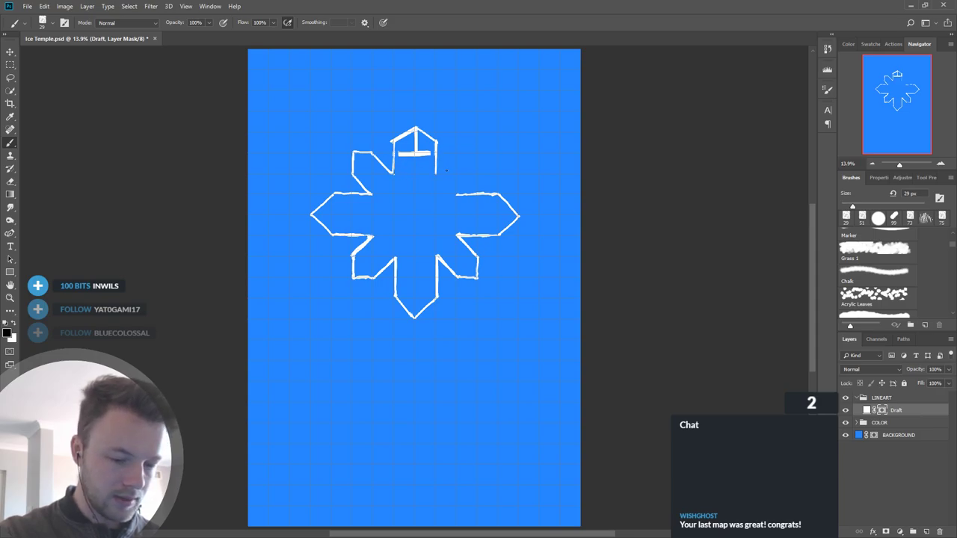
key(x)
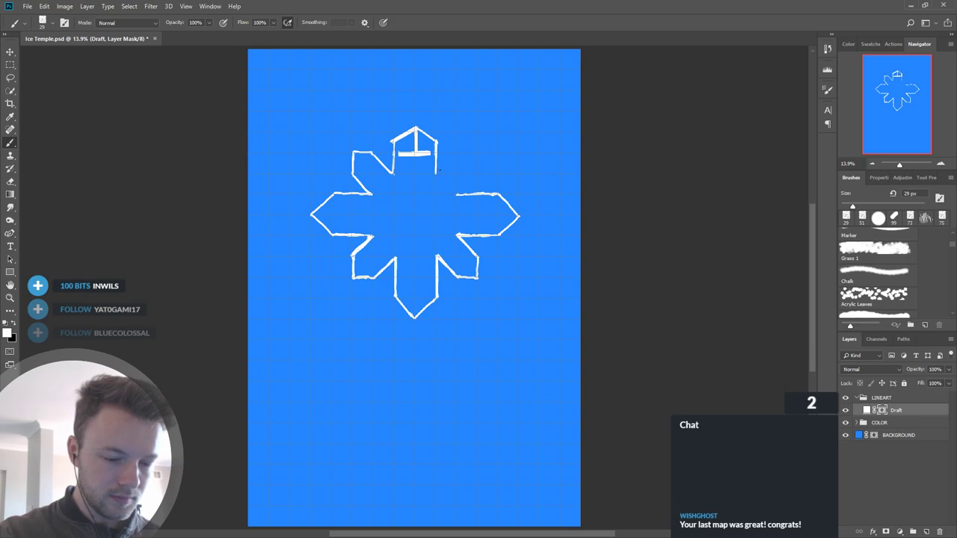
mouse_move(456, 153)
mouse_down()
mouse_move(435, 173)
mouse_move(472, 180)
mouse_move(462, 153)
mouse_move(476, 152)
mouse_move(473, 176)
mouse_move(476, 152)
mouse_up()
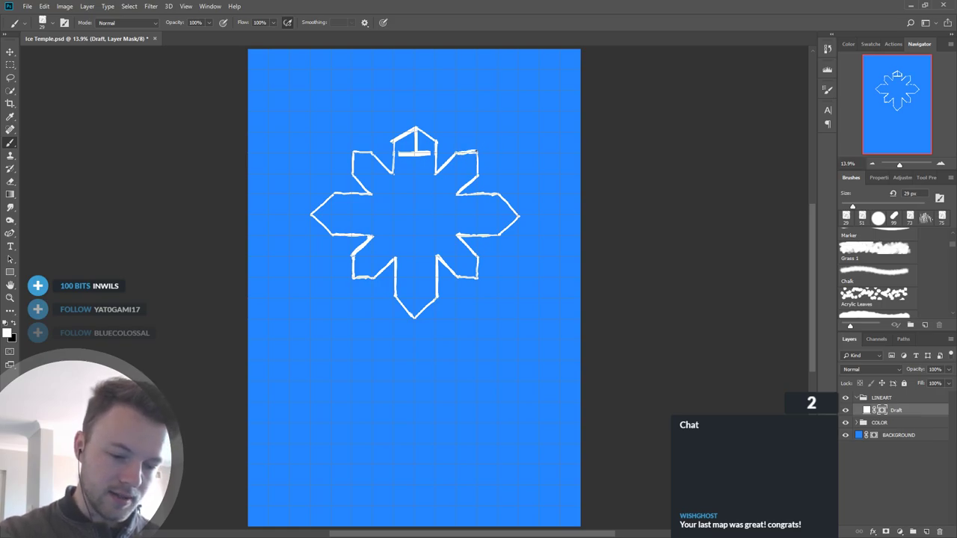
key(x)
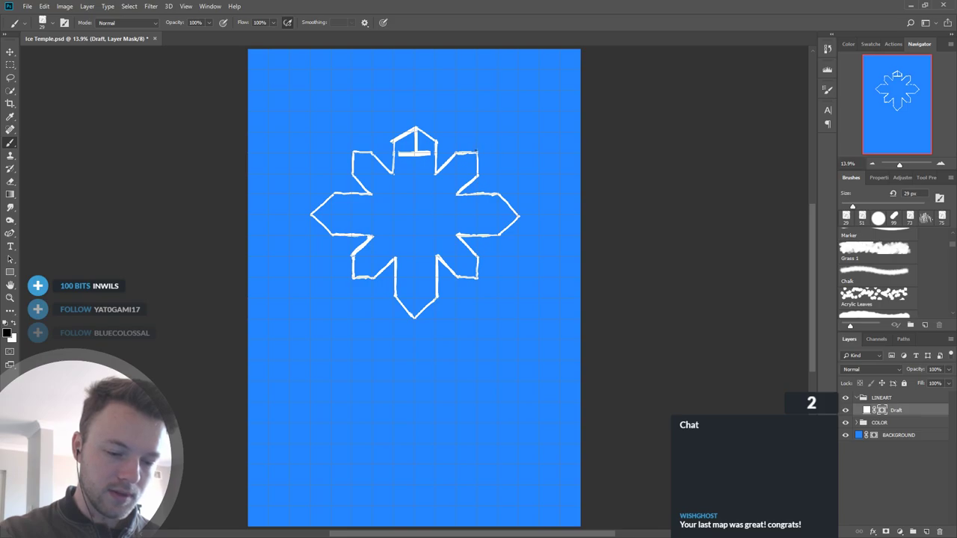
key(x)
key(x)
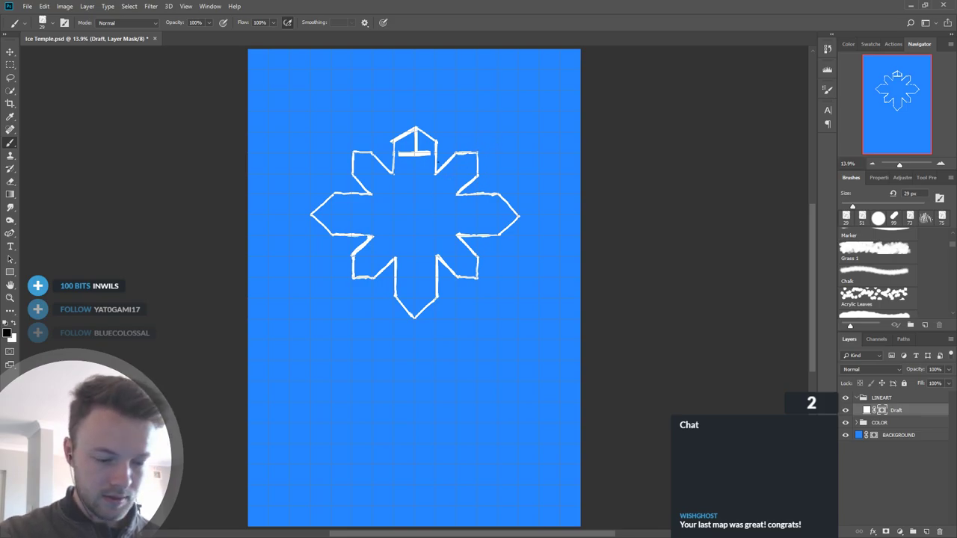
Step: Brush horizontal edges joining the house to both upper alcoves, and a vertical wall about one grid square tall above each edge
key(x)
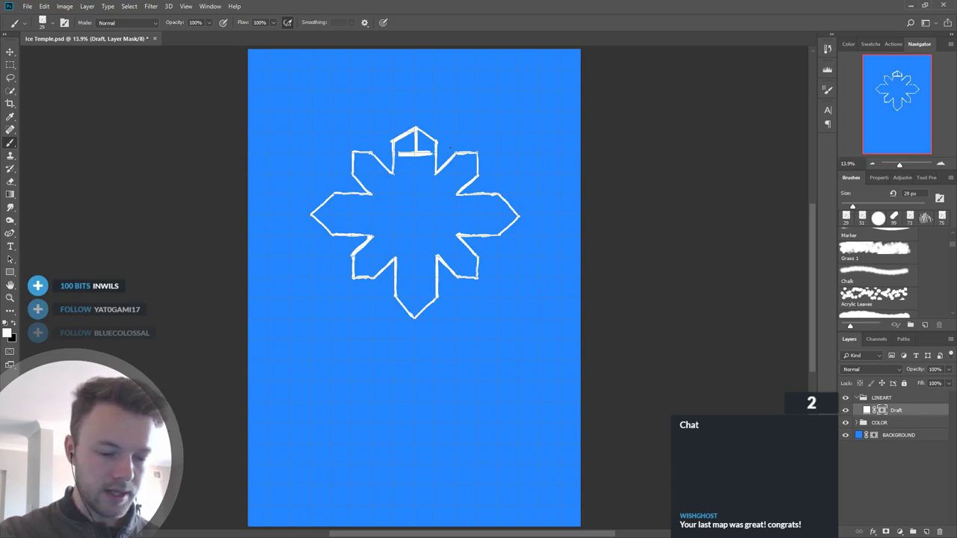
drag(437, 155, 455, 153)
drag(373, 153, 390, 154)
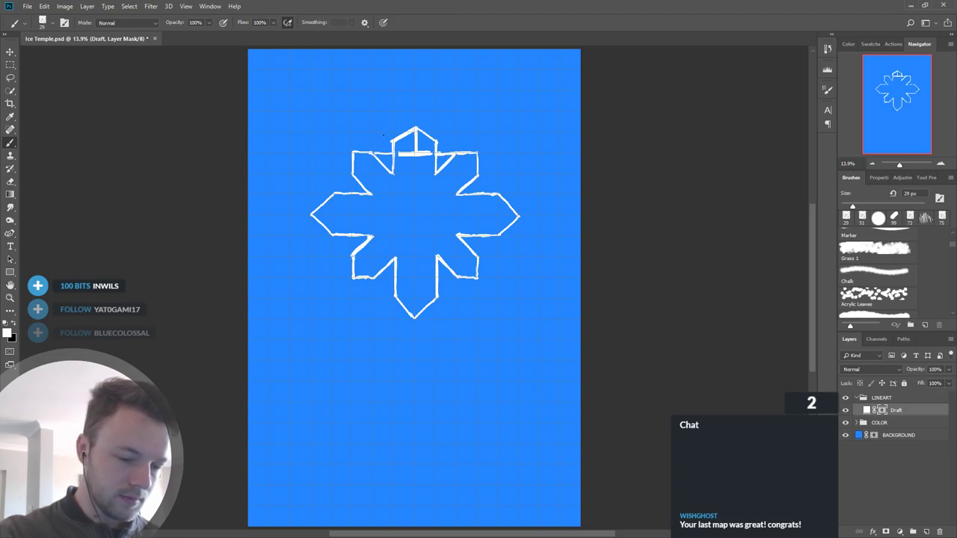
drag(382, 133, 382, 152)
drag(446, 131, 446, 151)
Step: Retrace the vertical walls and join their upper ends with a pitched roof outline peaking above the small house
scroll(433, 206, up, 3)
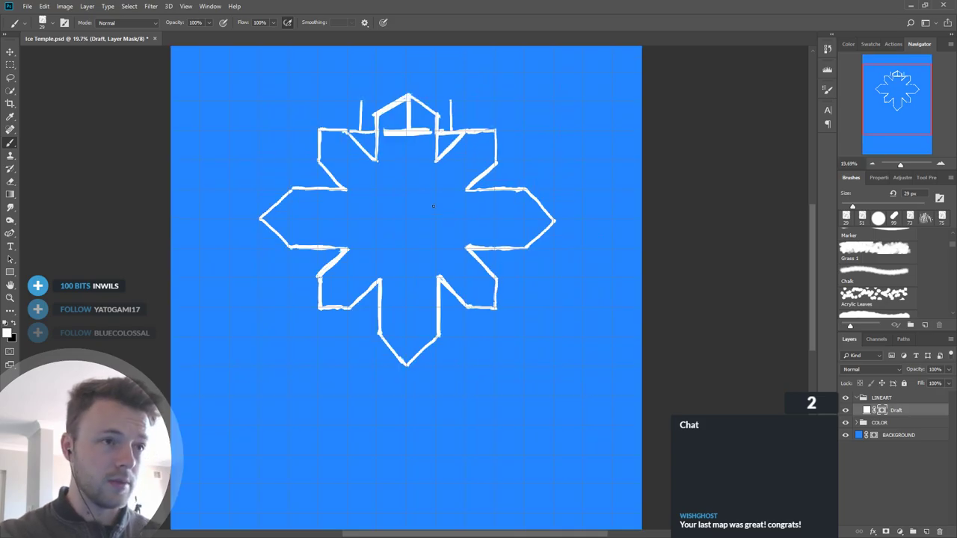
drag(566, 307, 626, 462)
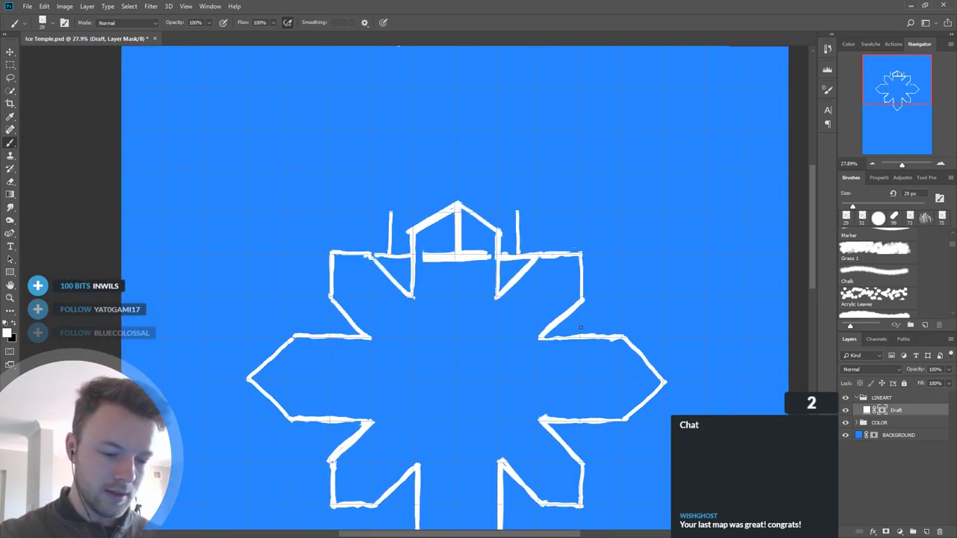
drag(392, 212, 393, 253)
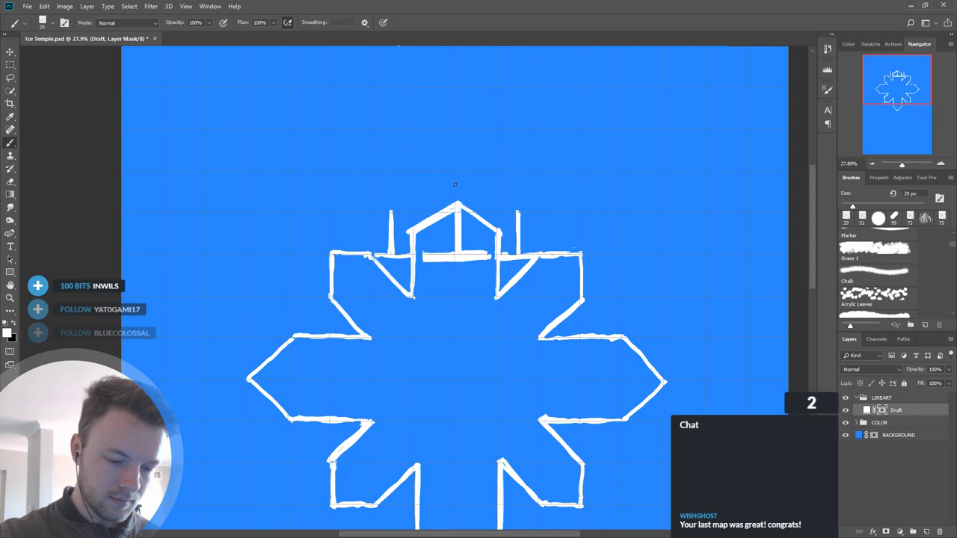
mouse_move(391, 211)
mouse_down()
mouse_move(454, 169)
mouse_move(510, 212)
mouse_up()
key(ctrl+z)
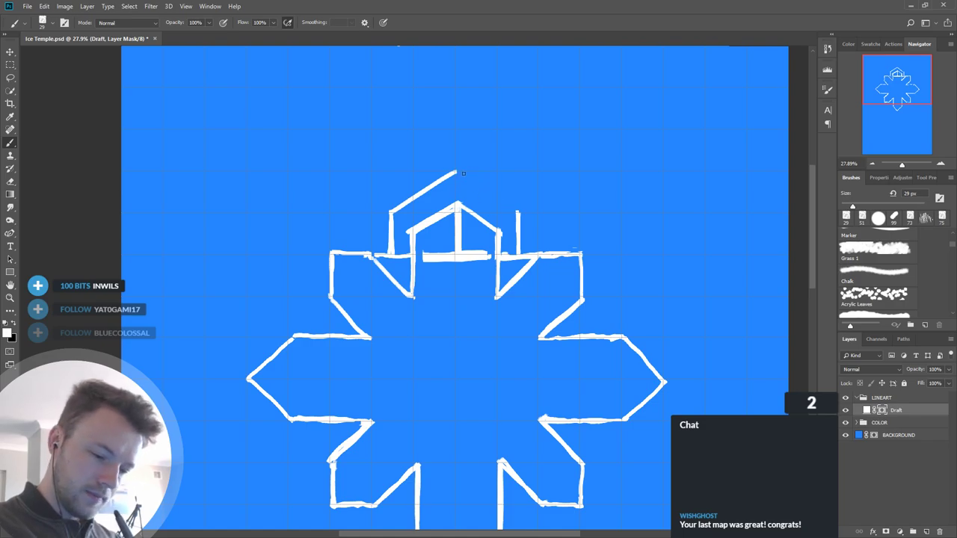
drag(456, 171, 517, 214)
key(ctrl+z)
drag(456, 172, 517, 212)
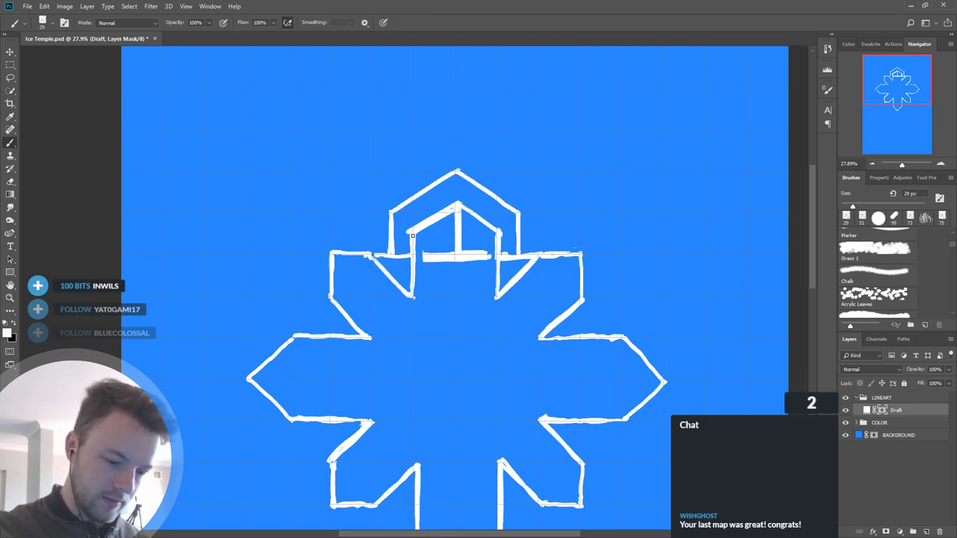
Step: Clean up the small house's upper-left corner and trim the rough edge along the right wing's upper horizontal line
key(x)
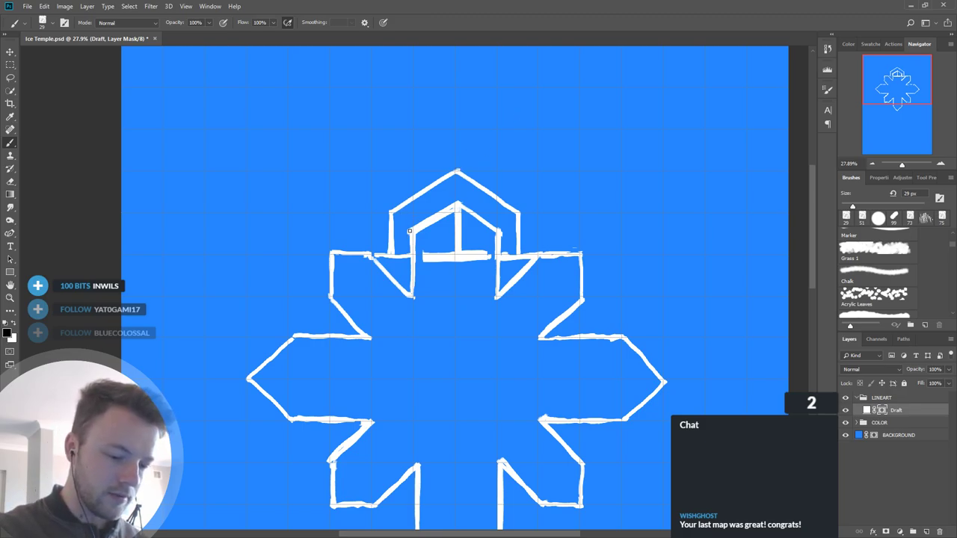
key(x)
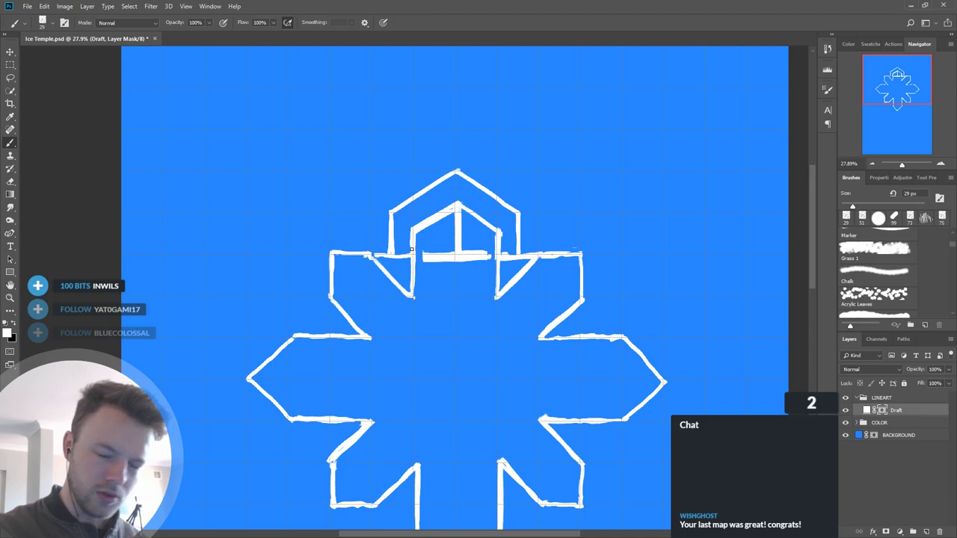
key(x)
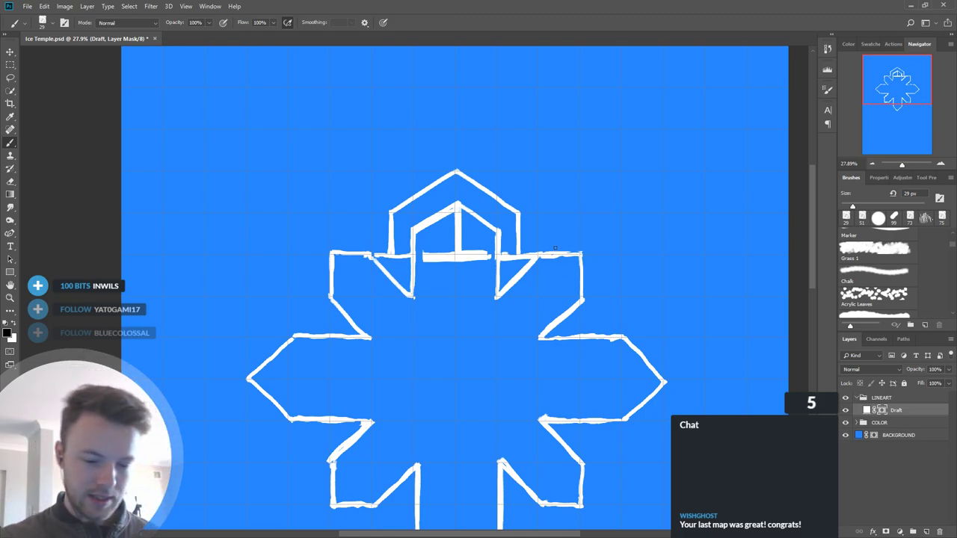
drag(536, 249, 580, 252)
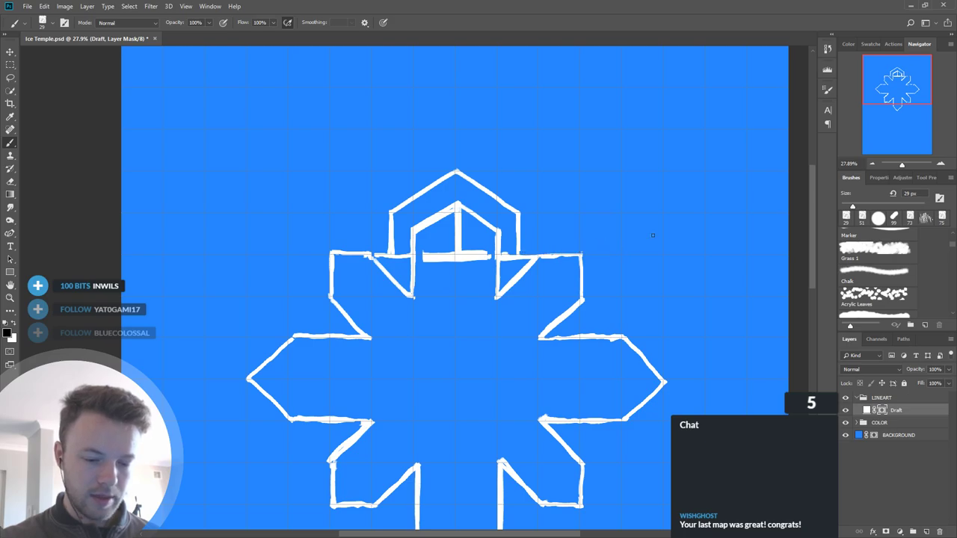
key(x)
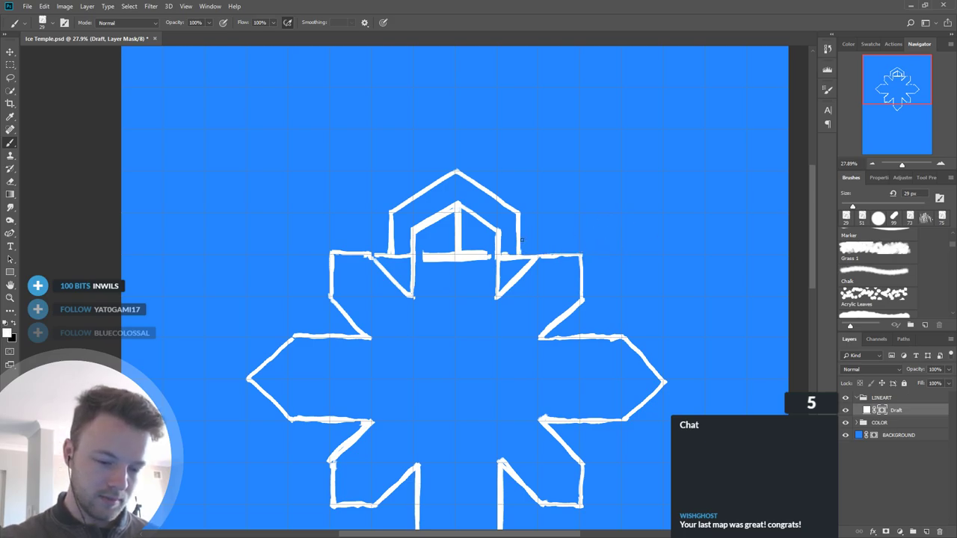
key(x)
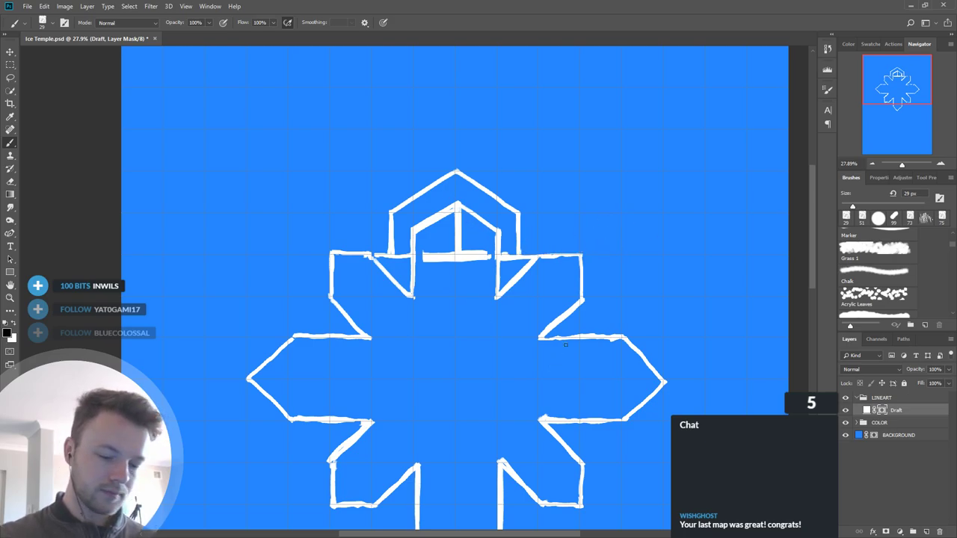
Step: Thin the thick base line beneath the small house by masking away its lower part
key(x)
key(x)
mouse_move(428, 262)
mouse_down()
mouse_move(491, 257)
mouse_move(438, 258)
mouse_up()
key(x)
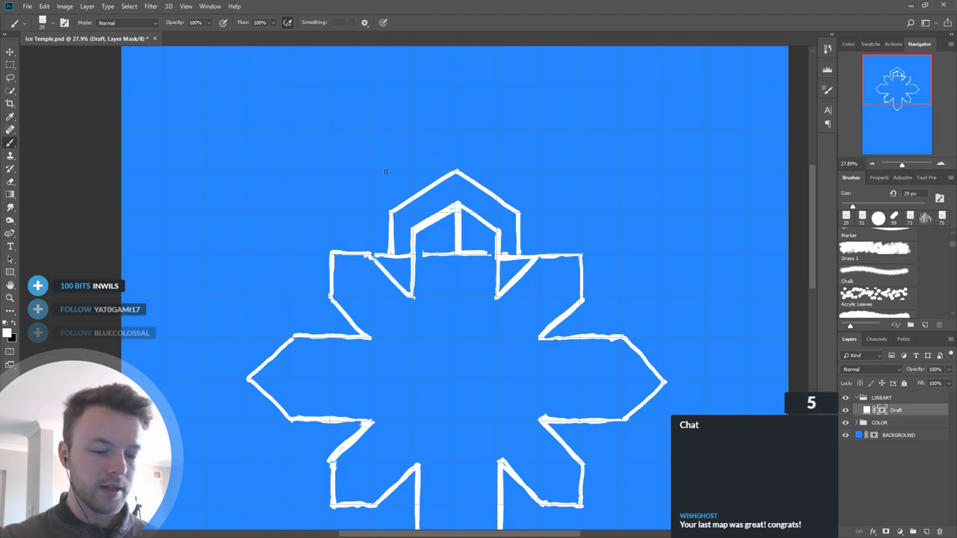
Step: Brush a horizontal line about four grid squares wide through the outer roof's peak, and a one-square vertical line up from its left end
drag(374, 171, 533, 166)
key(ctrl+z)
drag(372, 173, 537, 170)
drag(371, 173, 540, 172)
key(ctrl+z)
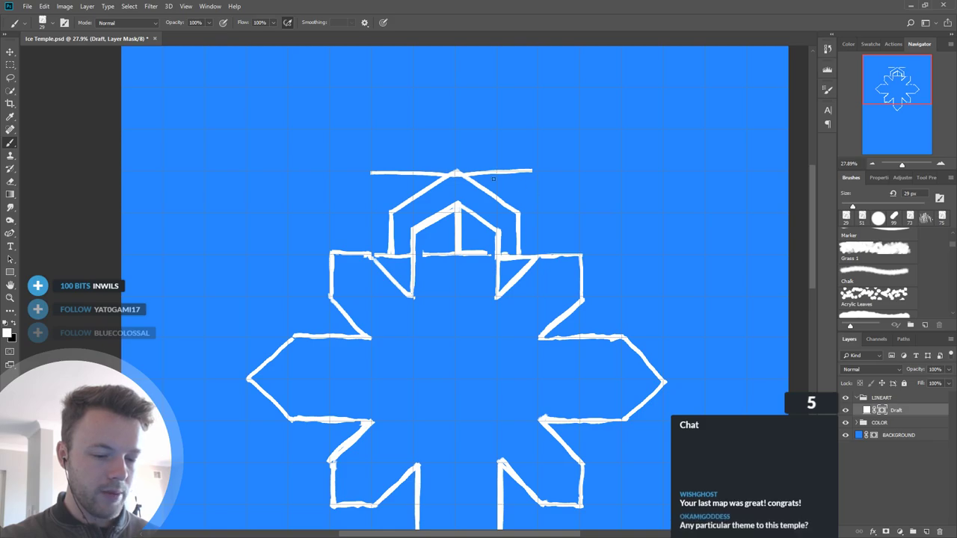
key(ctrl+z)
key(ctrl+z)
drag(372, 173, 541, 172)
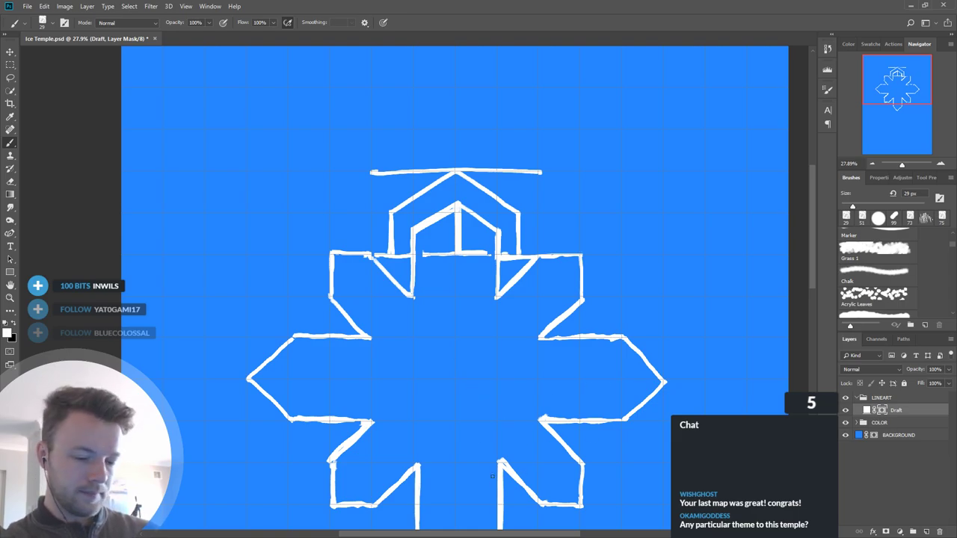
scroll(414, 364, down, 2)
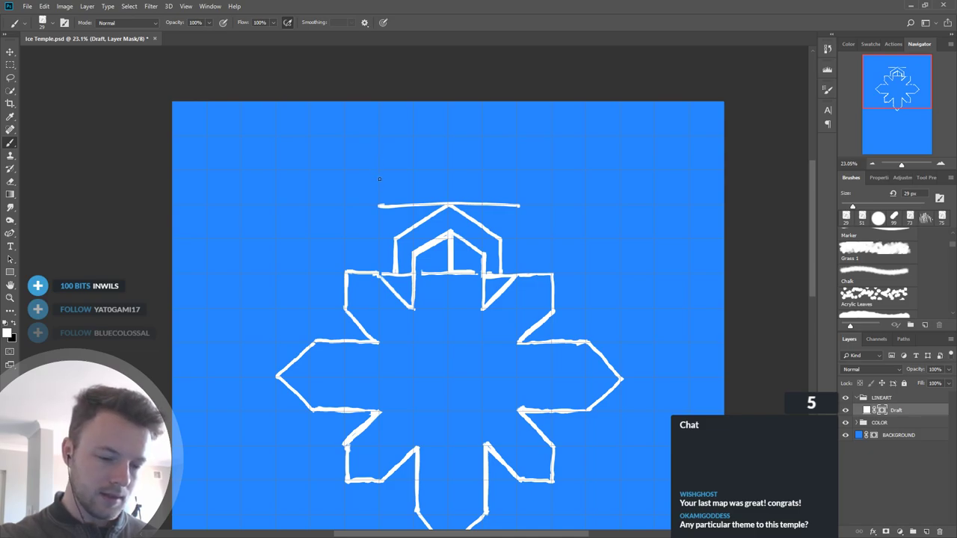
drag(379, 171, 379, 204)
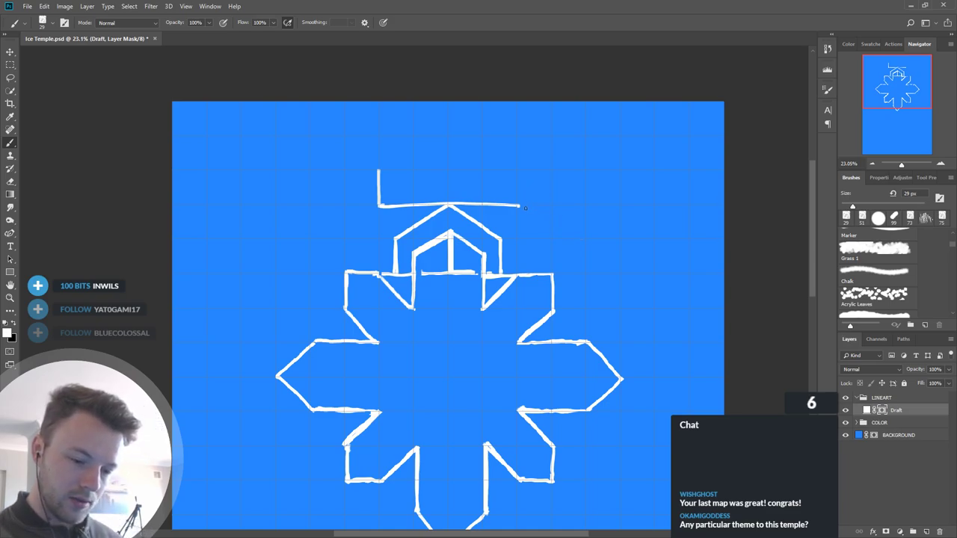
drag(517, 206, 551, 239)
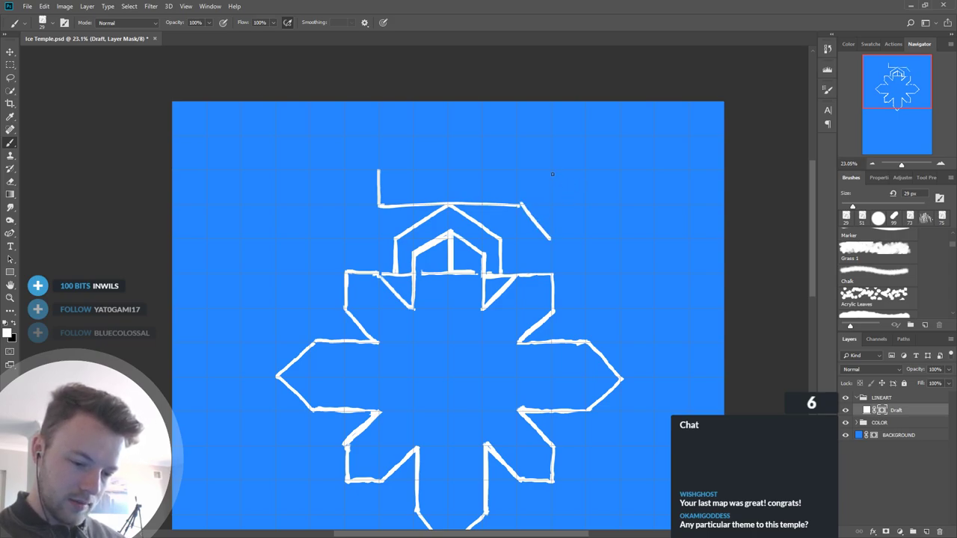
drag(544, 171, 576, 217)
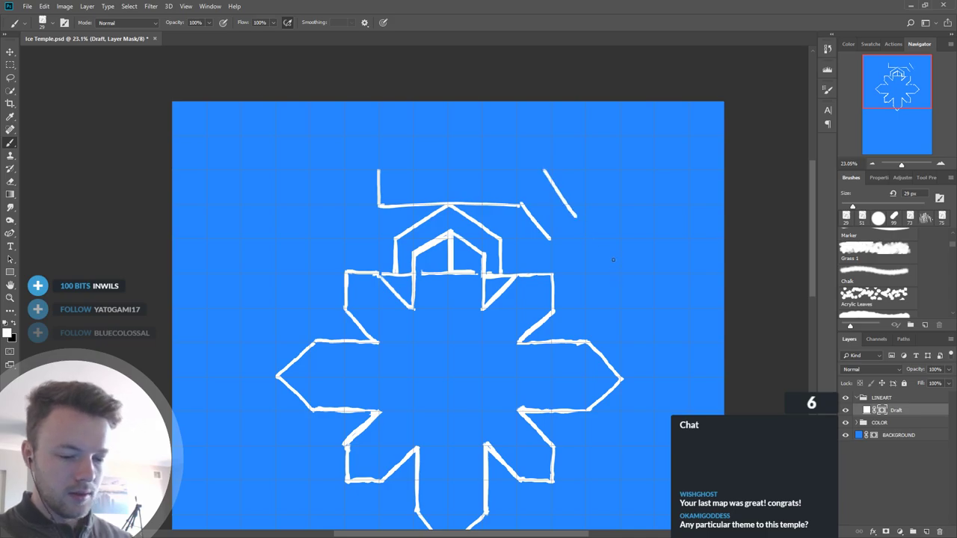
key(ctrl+z)
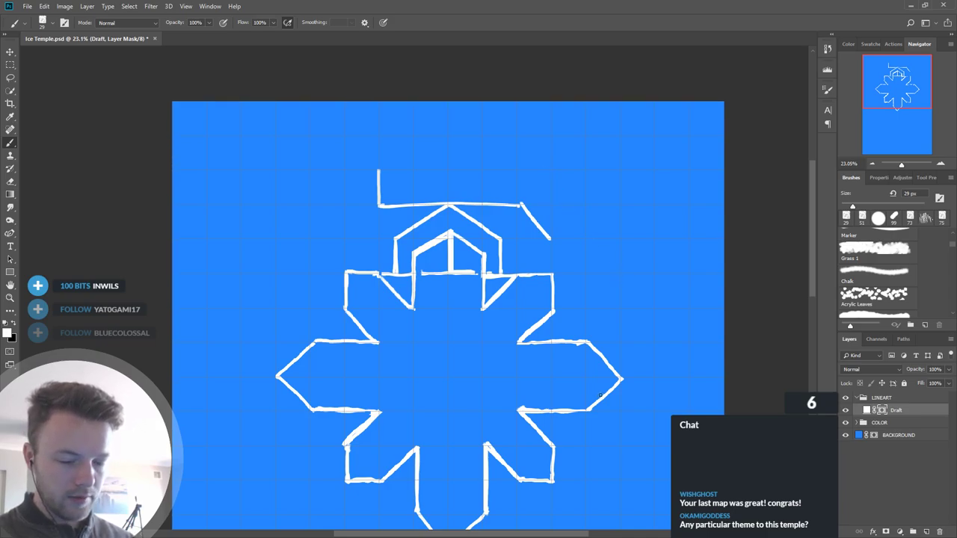
key(ctrl+z)
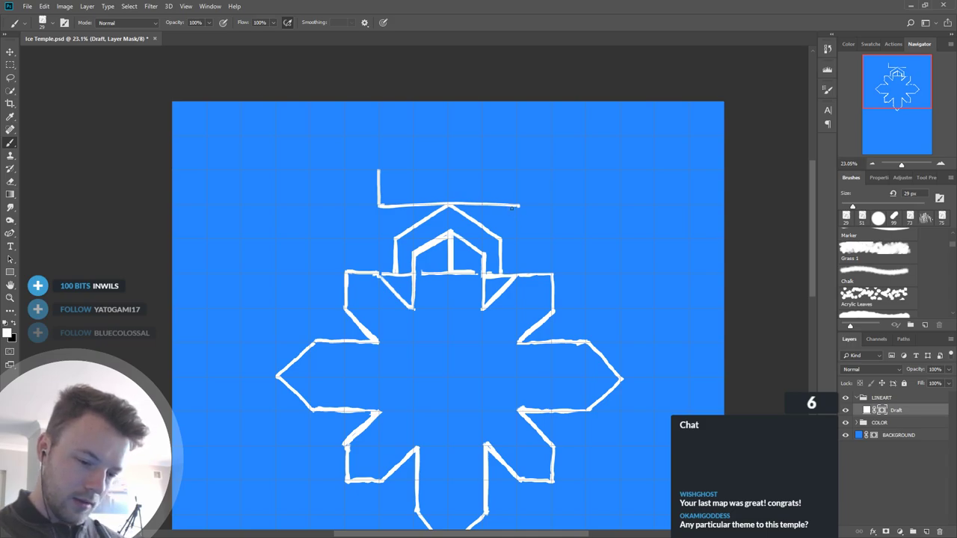
drag(509, 207, 534, 238)
key(ctrl+z)
drag(502, 206, 530, 246)
drag(531, 189, 556, 222)
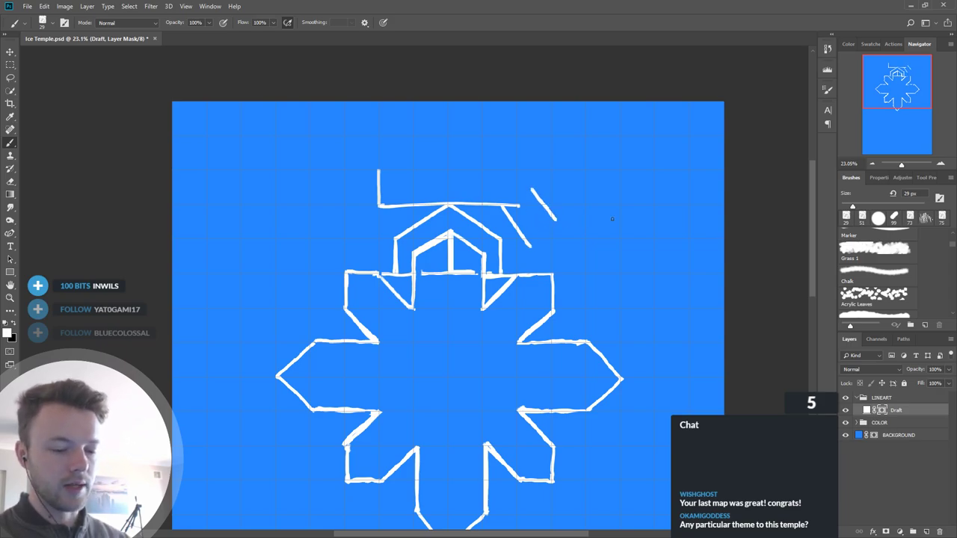
key(ctrl+z)
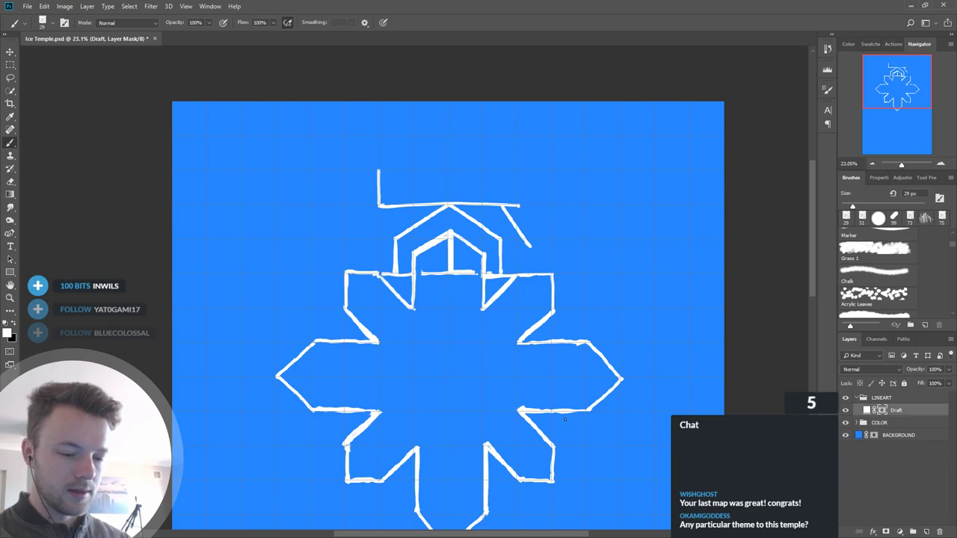
key(ctrl+z)
Step: Extend the horizontal line to the right, brush a diagonal descending about one grid square from its end and trim the tip
mouse_move(523, 205)
mouse_down()
mouse_move(552, 209)
mouse_move(546, 179)
mouse_move(542, 204)
mouse_move(542, 193)
mouse_move(558, 214)
mouse_move(550, 220)
mouse_move(542, 213)
mouse_move(568, 240)
mouse_up()
key(x)
key(x)
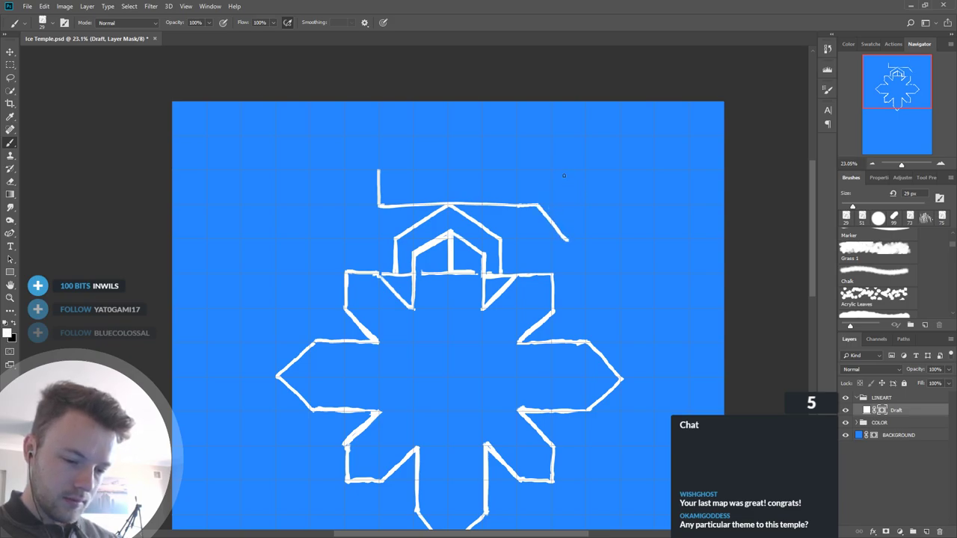
key(x)
mouse_move(568, 241)
mouse_down()
mouse_move(531, 204)
mouse_move(557, 236)
mouse_up()
key(x)
Step: Brush a parallel outer diagonal one grid square above, and an upper horizontal edge joining it to the vertical line
drag(554, 169, 587, 202)
key(ctrl+z)
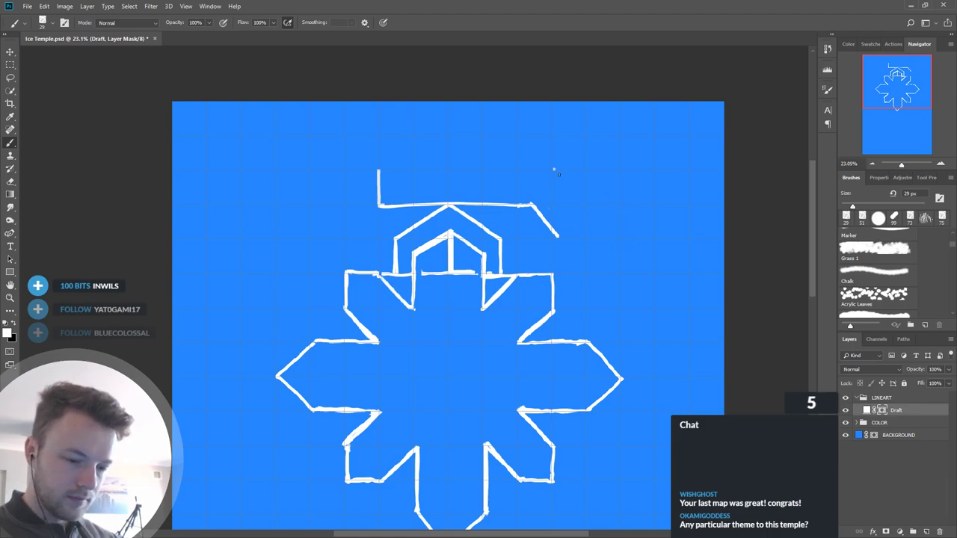
drag(553, 168, 587, 209)
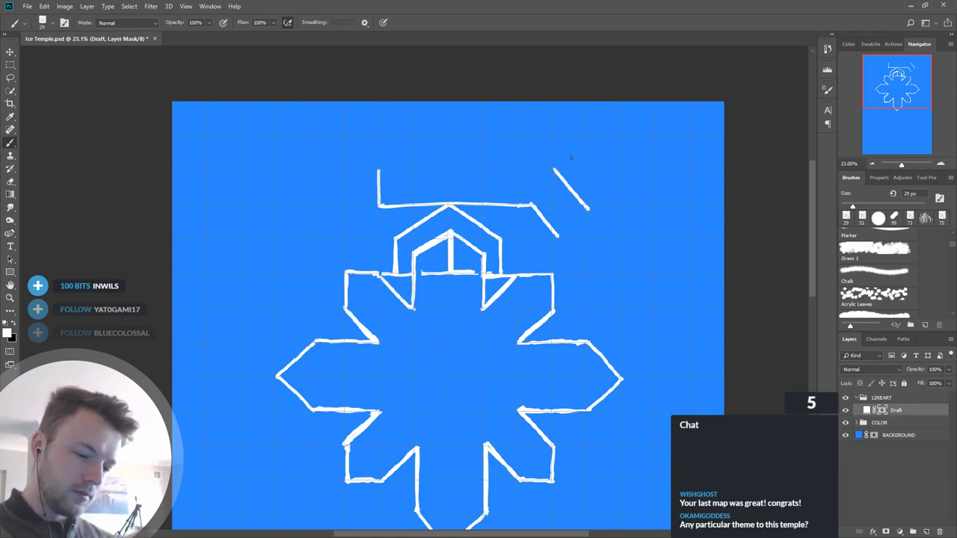
mouse_move(379, 169)
mouse_down()
mouse_move(556, 173)
mouse_move(469, 173)
mouse_up()
key(x)
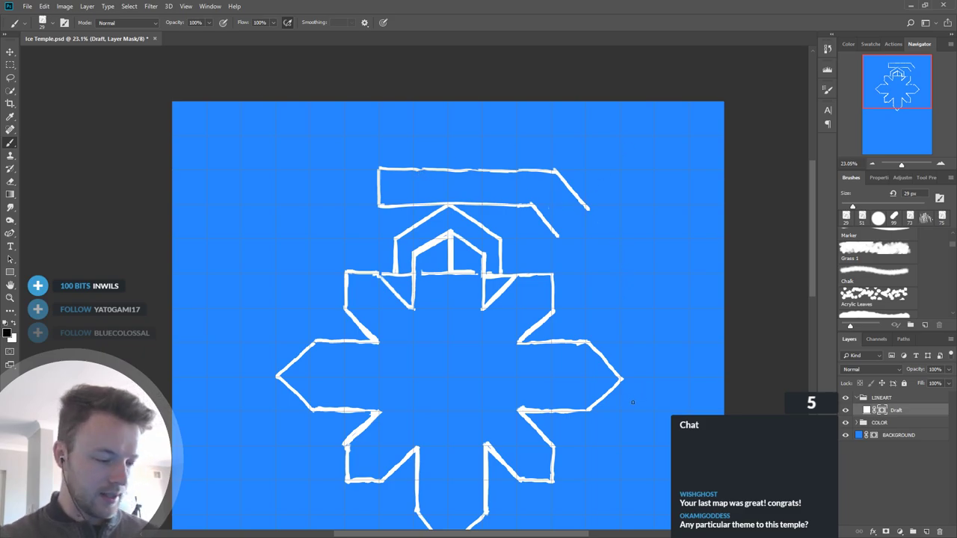
Step: Retrace the diagonal of the alcove left of the small house and trim its outer side
scroll(638, 417, down, 3)
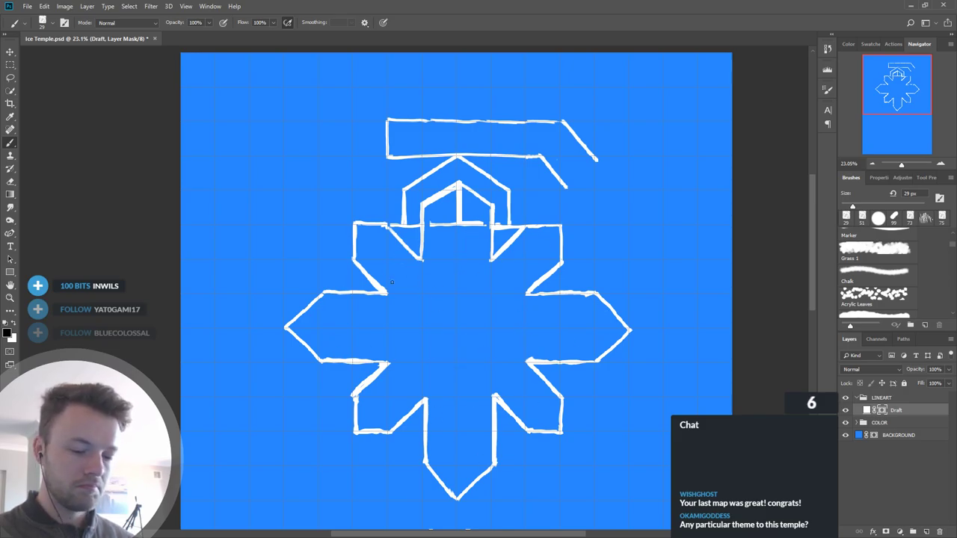
key(x)
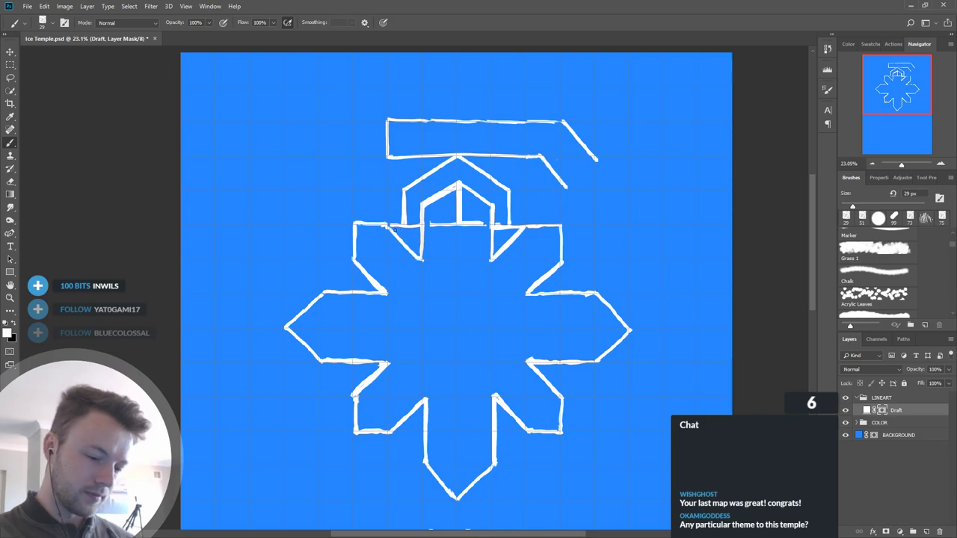
drag(389, 226, 421, 258)
key(x)
drag(387, 230, 424, 267)
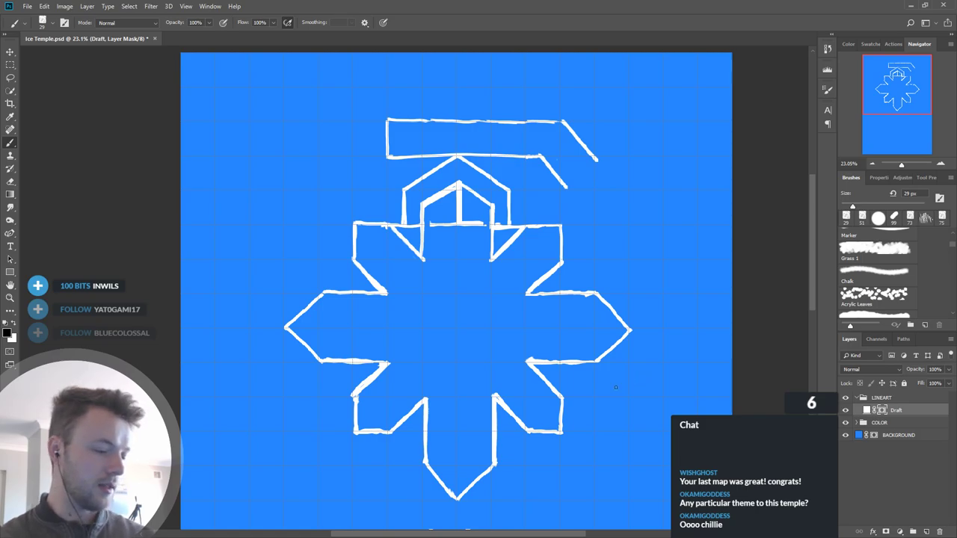
Step: Erase the corridor's vertical left end and replace it with a one-square diagonal rising left to an extended upper edge
key(space)
drag(623, 408, 630, 273)
key(space)
drag(632, 374, 632, 266)
drag(588, 380, 598, 449)
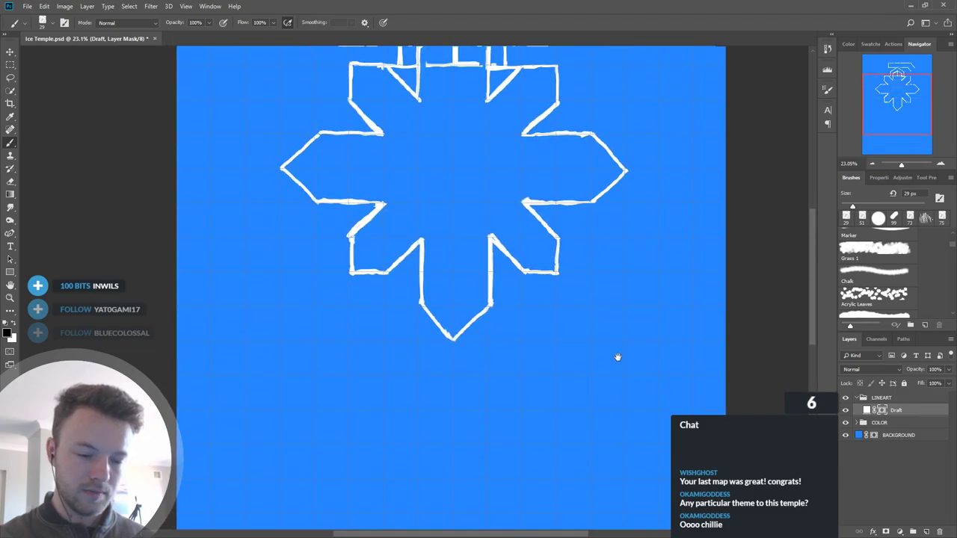
drag(618, 347, 614, 431)
drag(625, 312, 623, 414)
key(x)
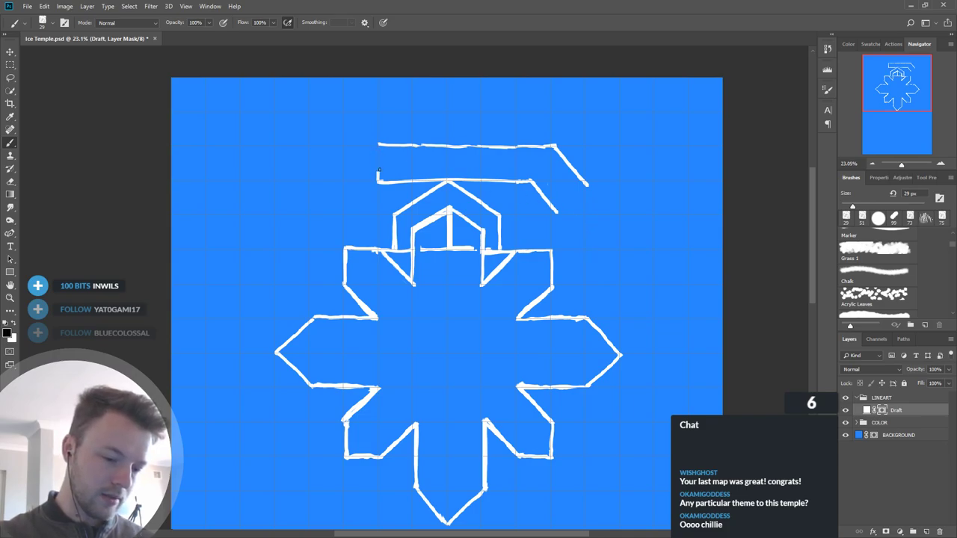
drag(346, 149, 377, 182)
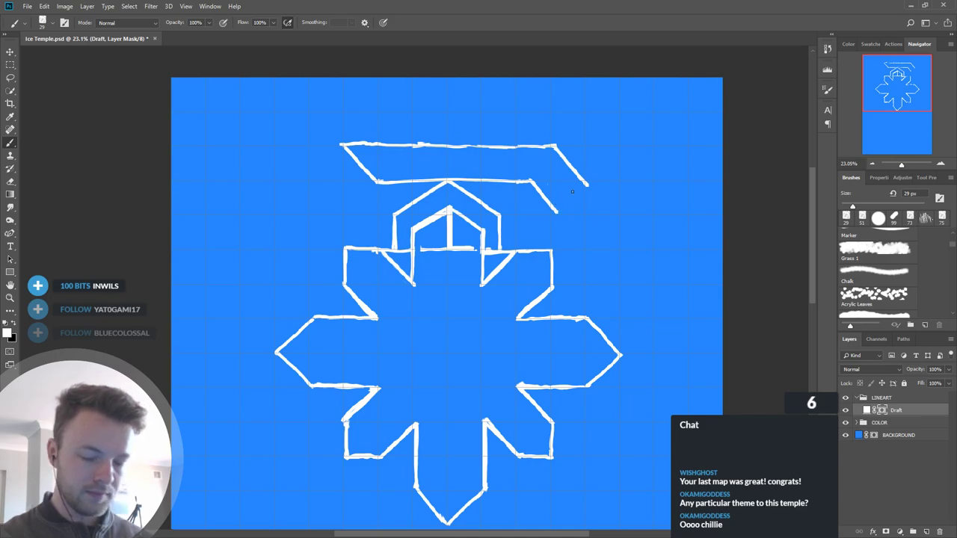
Step: Add an orange solid color fill layer above the Draft layer and invert its layer mask
scroll(607, 207, down, 3)
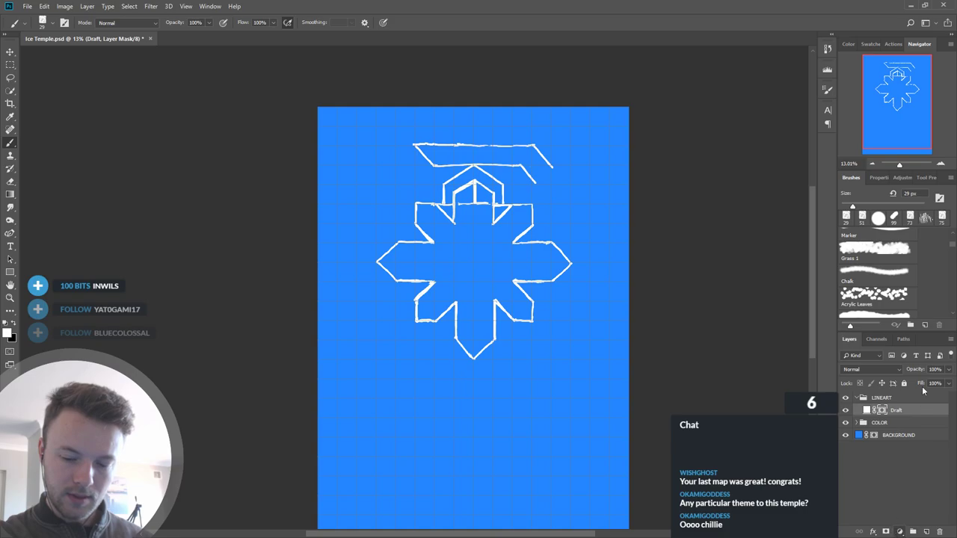
click(911, 355)
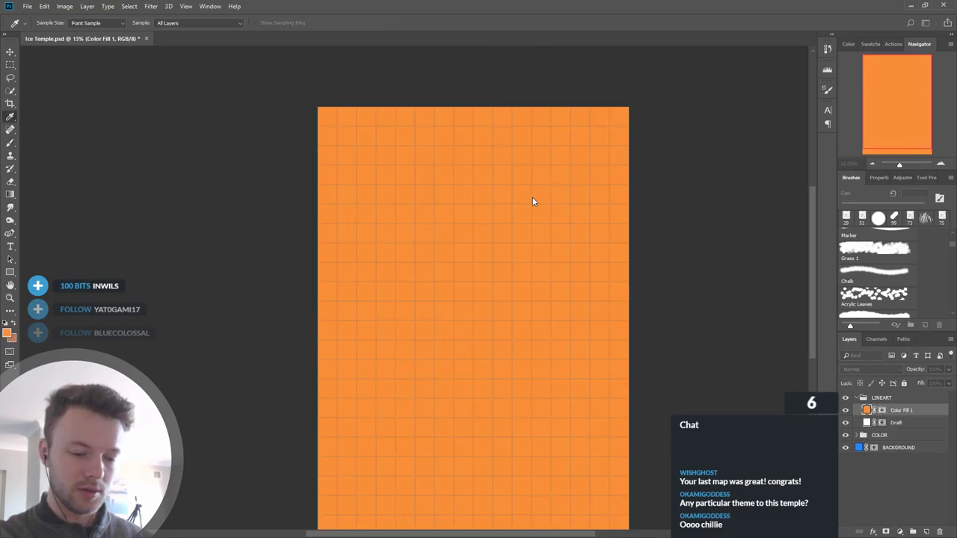
key(b)
click(882, 410)
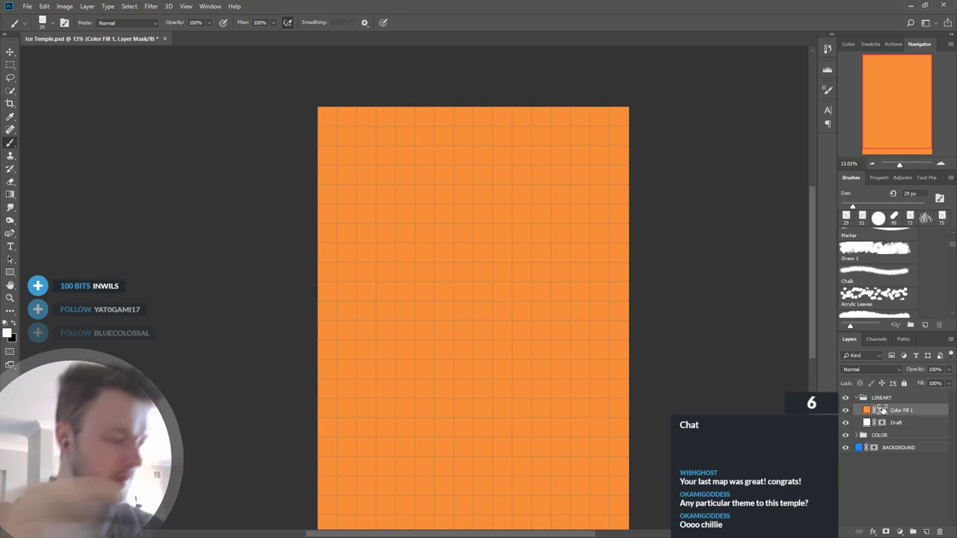
key(ctrl+i)
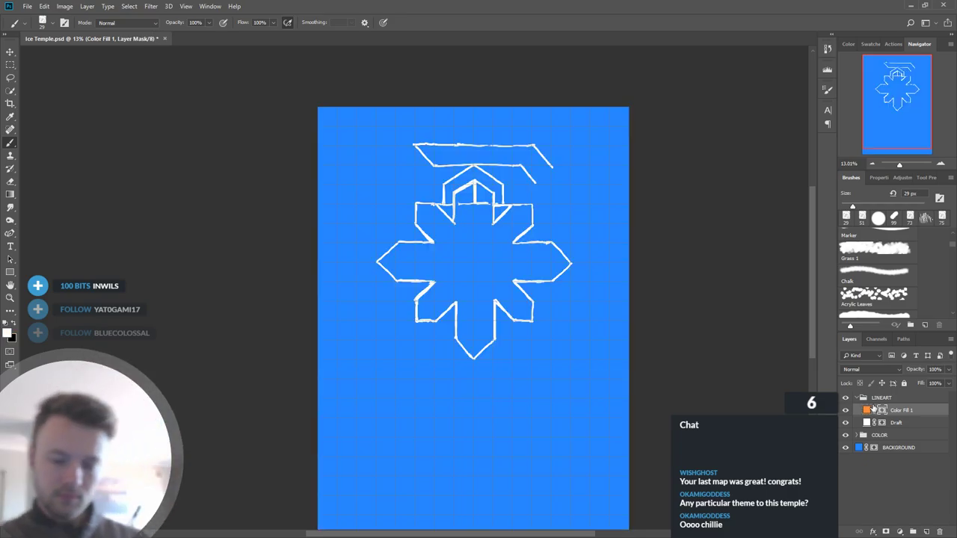
Step: Move the orange fill layer below Draft and target its mask with the 166 px brush preset
drag(916, 406, 900, 430)
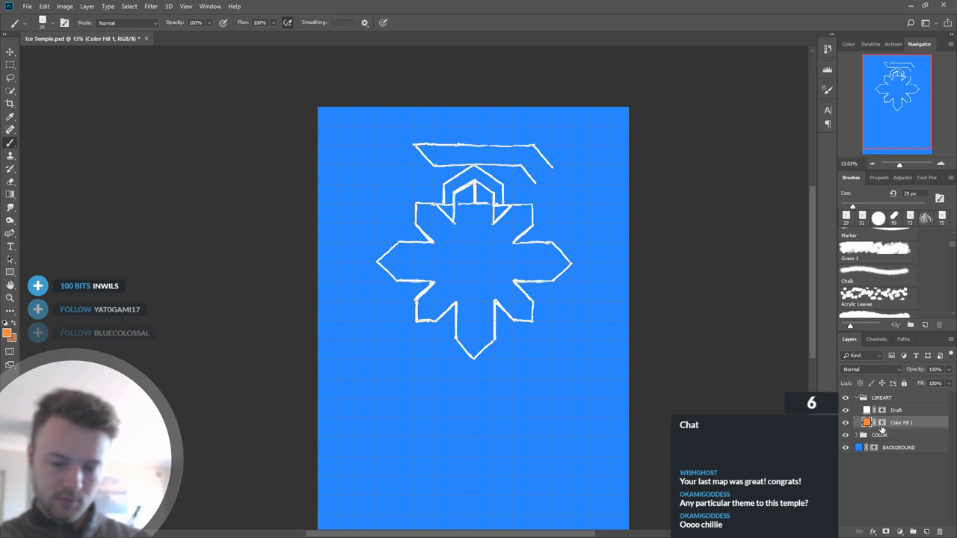
click(882, 424)
click(864, 217)
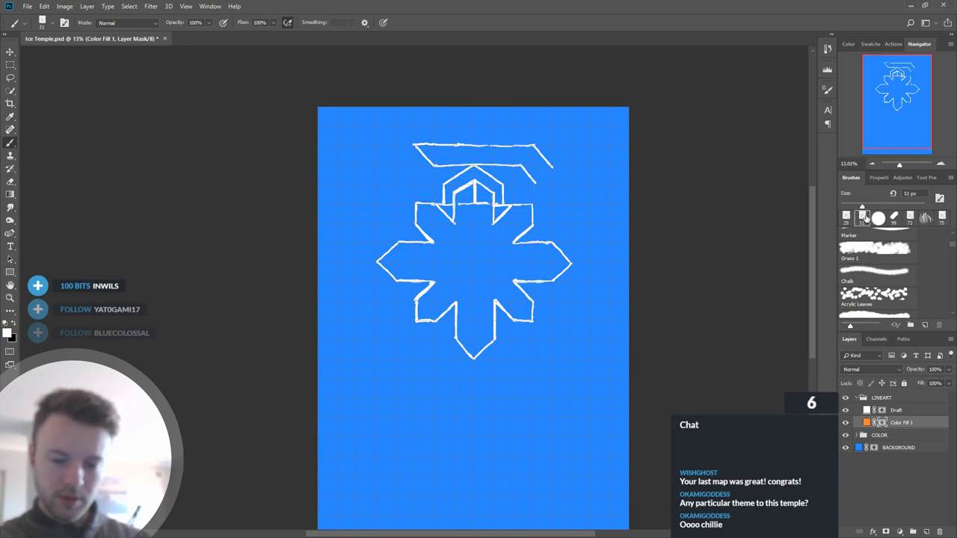
click(911, 217)
scroll(510, 185, up, 1)
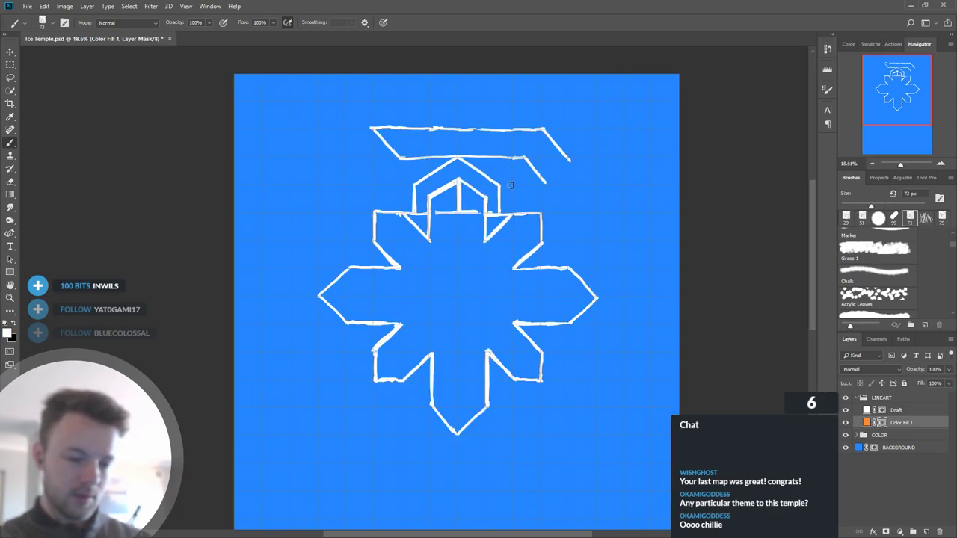
click(880, 216)
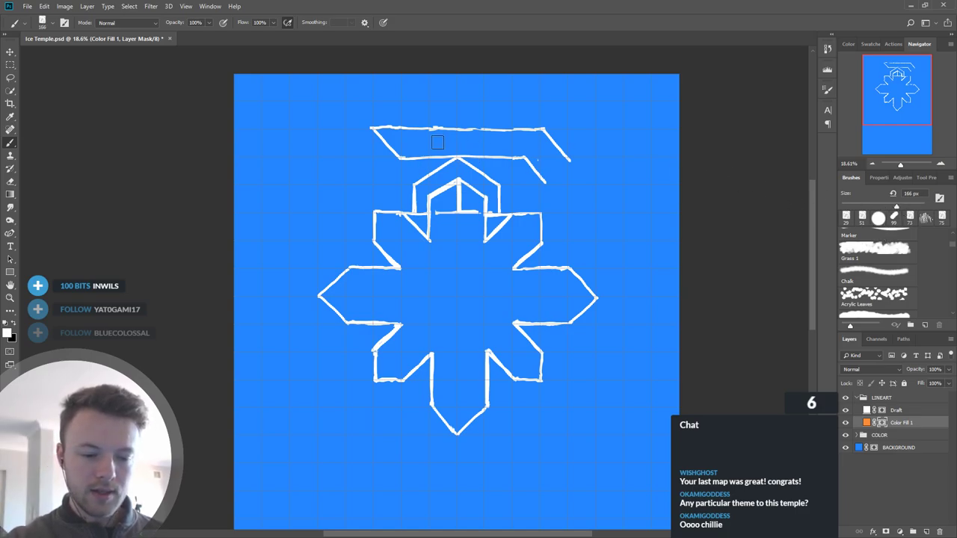
Step: Fill the upper corridor with orange and carry its slanted end diagonally past the white outline
mouse_move(392, 138)
mouse_down()
mouse_move(430, 151)
mouse_move(536, 141)
mouse_move(417, 142)
mouse_move(524, 145)
mouse_move(505, 148)
mouse_move(514, 150)
mouse_move(404, 145)
mouse_move(454, 137)
mouse_move(393, 136)
mouse_move(404, 151)
mouse_move(387, 133)
mouse_up()
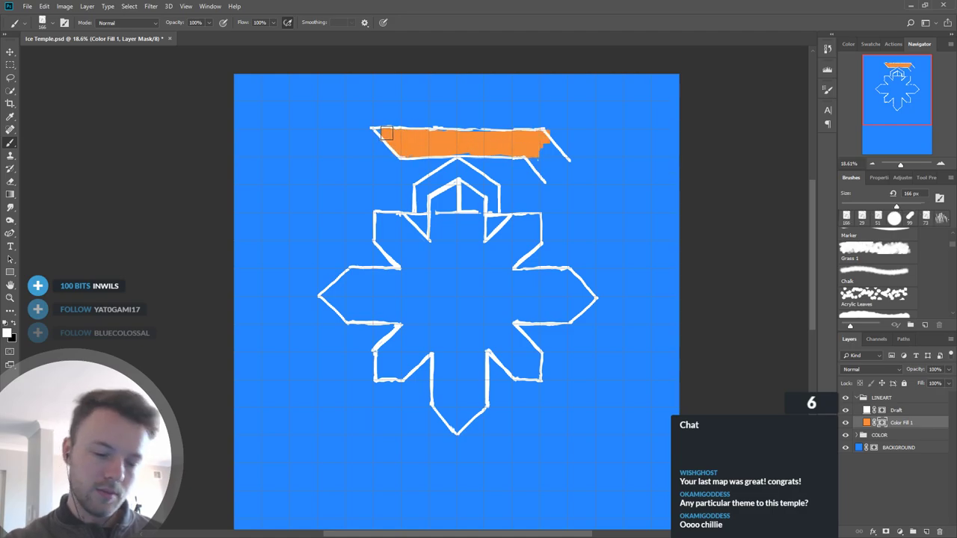
mouse_move(540, 156)
mouse_down()
mouse_move(559, 182)
mouse_move(577, 173)
mouse_up()
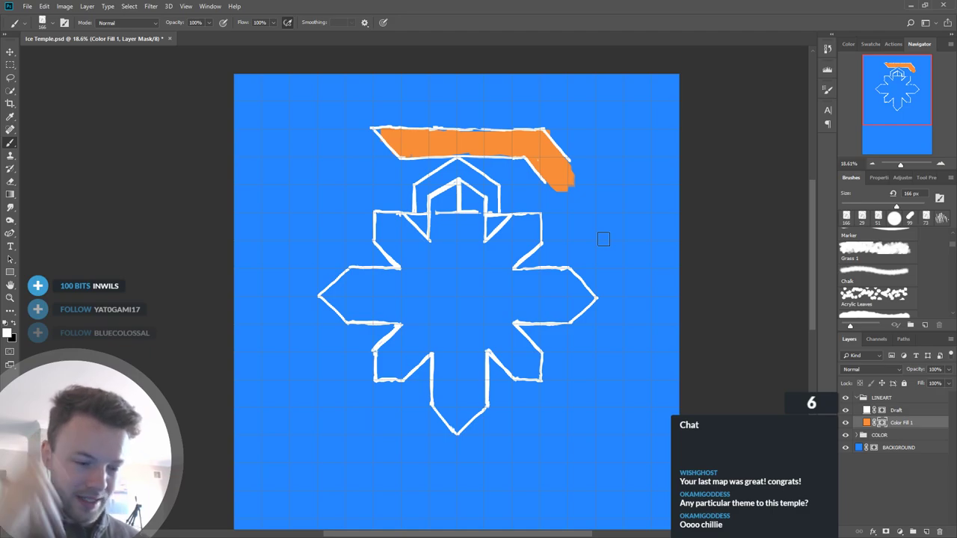
drag(419, 193, 459, 168)
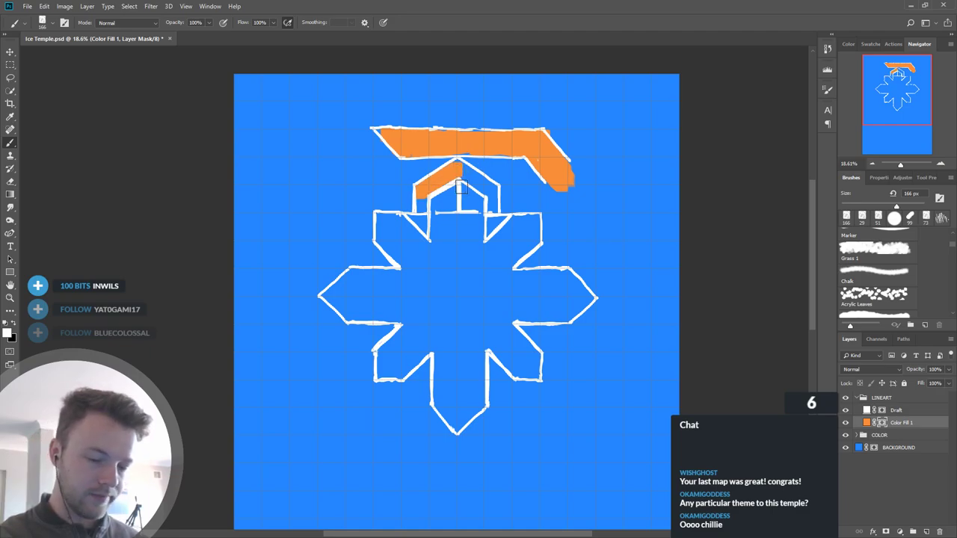
key(ctrl+z)
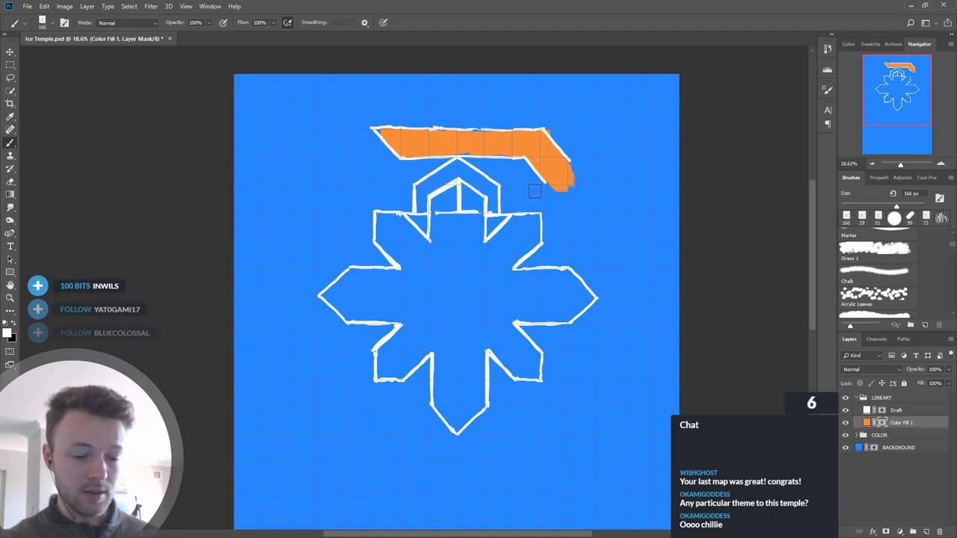
Step: Paint orange across the snowflake's top row, along diagonals rising outward from both side points, and in a strip extending the row right
mouse_move(382, 221)
mouse_down()
mouse_move(534, 225)
mouse_move(533, 233)
mouse_move(414, 243)
mouse_move(393, 227)
mouse_move(382, 233)
mouse_move(407, 253)
mouse_up()
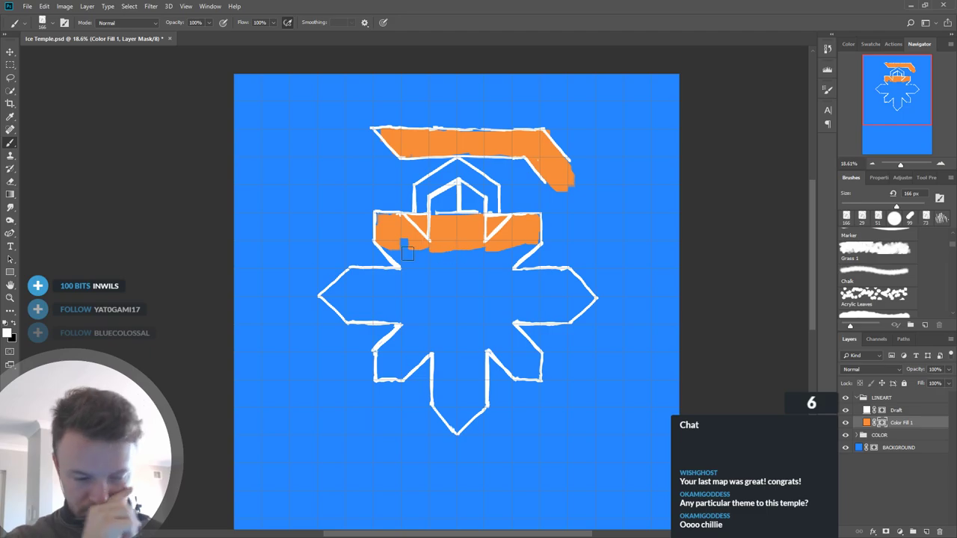
drag(282, 241, 347, 317)
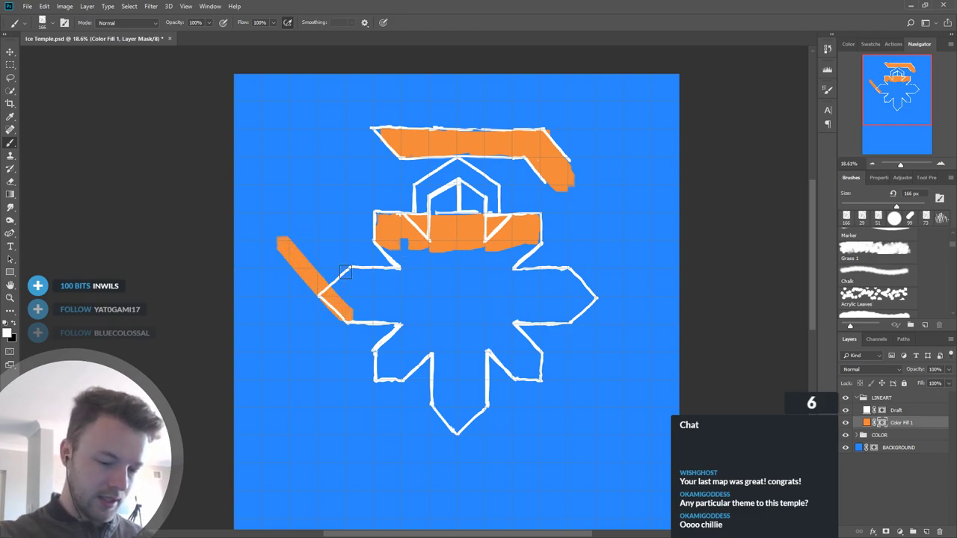
drag(576, 302, 640, 230)
drag(543, 225, 649, 222)
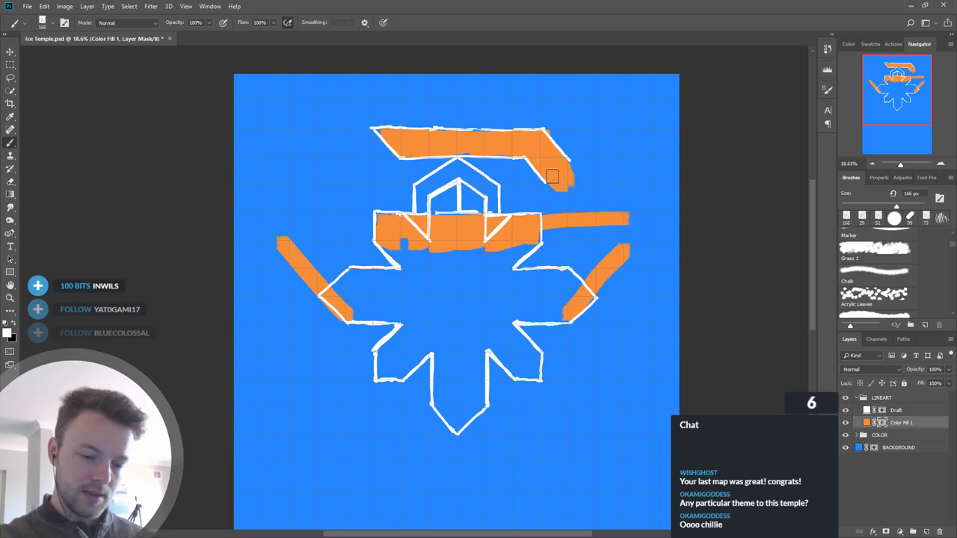
Step: Connect the upper corridor straight down to the orange strip and fill both side wings and the snowflake's interior
mouse_move(551, 181)
mouse_down()
mouse_move(553, 213)
mouse_move(551, 183)
mouse_move(562, 211)
mouse_up()
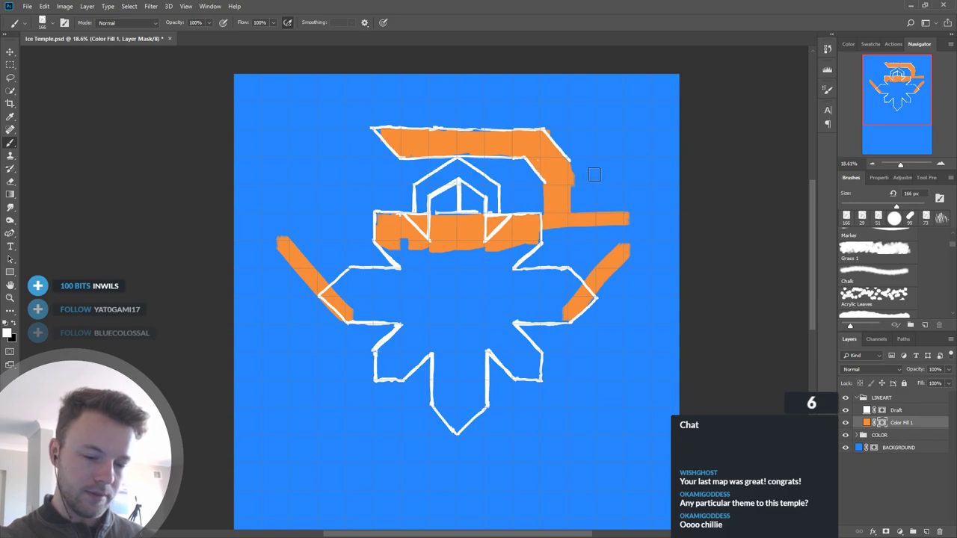
drag(577, 160, 573, 158)
mouse_move(527, 235)
mouse_down()
mouse_move(645, 221)
mouse_move(602, 261)
mouse_move(560, 274)
mouse_move(523, 269)
mouse_move(497, 250)
mouse_move(363, 258)
mouse_up()
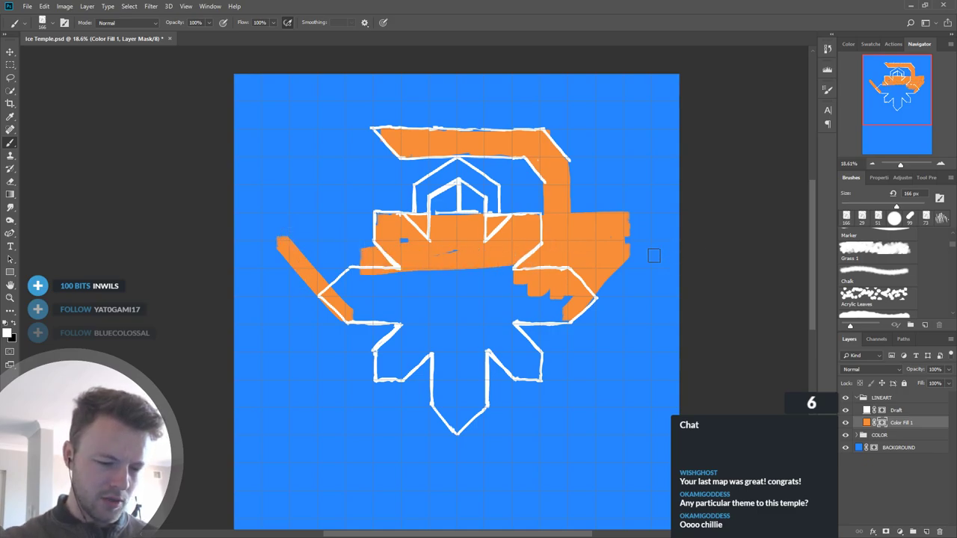
mouse_move(272, 230)
mouse_down()
mouse_move(401, 228)
mouse_move(297, 224)
mouse_move(391, 220)
mouse_move(290, 220)
mouse_move(328, 227)
mouse_move(286, 234)
mouse_move(390, 239)
mouse_move(305, 241)
mouse_move(380, 245)
mouse_move(316, 257)
mouse_move(324, 275)
mouse_move(347, 269)
mouse_move(367, 295)
mouse_move(351, 297)
mouse_move(356, 310)
mouse_move(401, 313)
mouse_move(381, 312)
mouse_move(374, 281)
mouse_move(544, 264)
mouse_move(420, 298)
mouse_move(427, 309)
mouse_move(562, 309)
mouse_move(405, 322)
mouse_move(407, 335)
mouse_move(382, 362)
mouse_move(449, 320)
mouse_move(404, 360)
mouse_move(462, 332)
mouse_move(445, 324)
mouse_move(449, 407)
mouse_move(438, 370)
mouse_move(456, 425)
mouse_move(472, 369)
mouse_move(476, 402)
mouse_move(467, 353)
mouse_move(459, 393)
mouse_move(459, 374)
mouse_move(492, 308)
mouse_move(476, 350)
mouse_move(498, 347)
mouse_move(533, 359)
mouse_up()
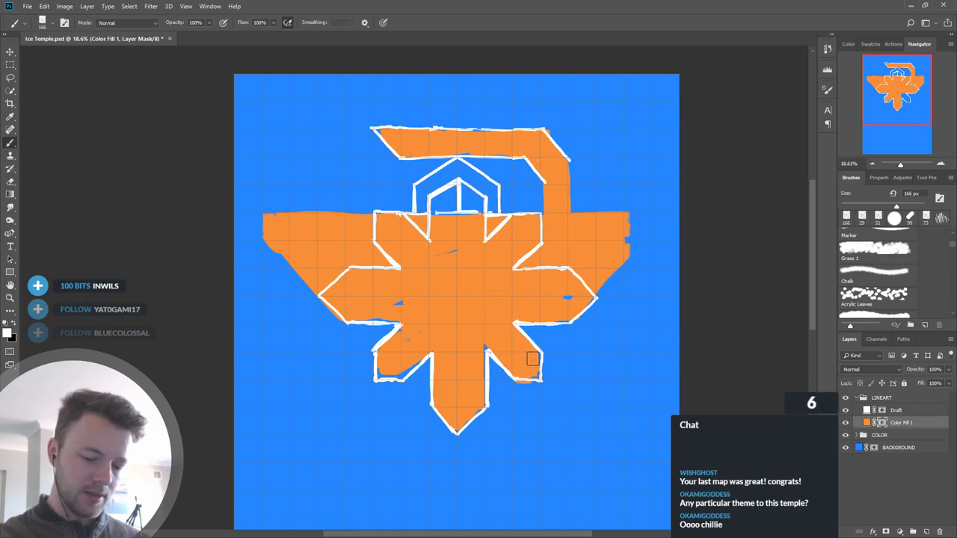
key(x)
drag(627, 394, 601, 328)
key(x)
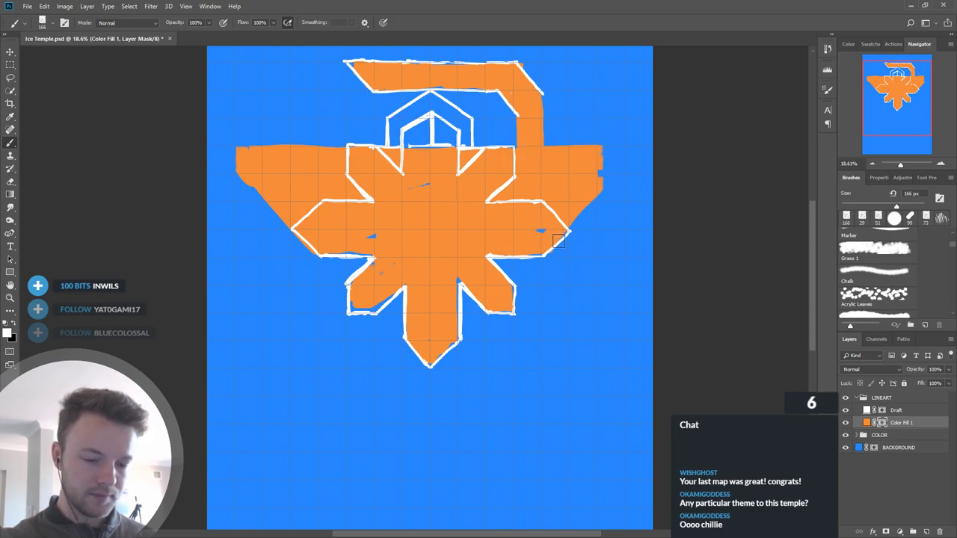
drag(546, 233, 558, 283)
mouse_move(303, 235)
mouse_down()
mouse_move(307, 277)
mouse_move(312, 262)
mouse_up()
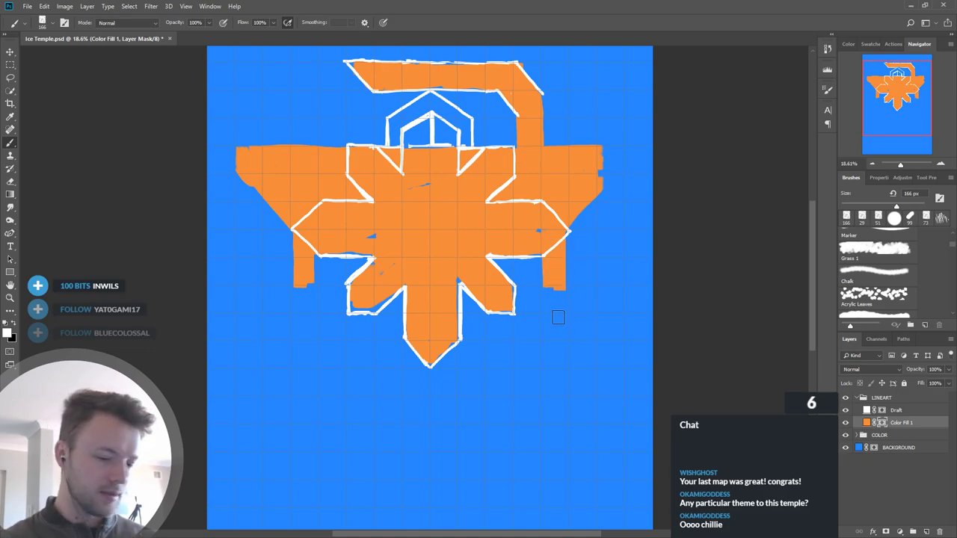
key(ctrl+z)
key(ctrl+z)
Step: Paint one-square-wide vertical corridors down from both wings, just outside the snowflake's side points
mouse_move(578, 221)
mouse_down()
mouse_move(576, 274)
mouse_move(588, 281)
mouse_move(587, 196)
mouse_move(587, 260)
mouse_move(589, 198)
mouse_move(577, 214)
mouse_move(585, 277)
mouse_up()
mouse_move(272, 192)
mouse_down()
mouse_move(270, 281)
mouse_move(284, 269)
mouse_move(277, 211)
mouse_move(282, 279)
mouse_move(290, 214)
mouse_move(367, 270)
mouse_move(269, 296)
mouse_move(269, 275)
mouse_move(270, 333)
mouse_move(280, 283)
mouse_move(278, 321)
mouse_up()
mouse_move(580, 294)
mouse_down()
mouse_move(576, 335)
mouse_move(588, 336)
mouse_move(573, 322)
mouse_up()
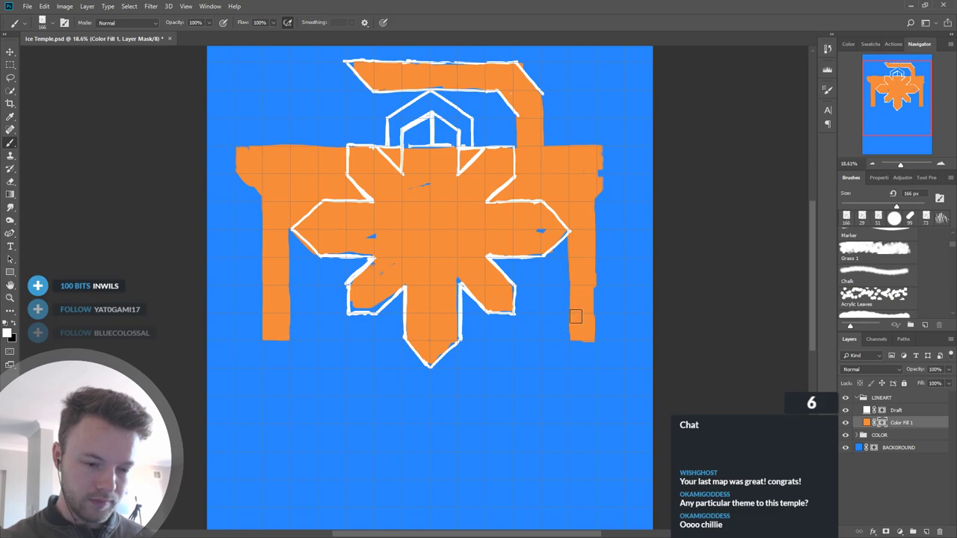
Step: Extend the right-hand vertical corridor diagonally inward and down by two squares, one square wide
mouse_move(549, 348)
mouse_down()
mouse_move(562, 363)
mouse_move(576, 317)
mouse_up()
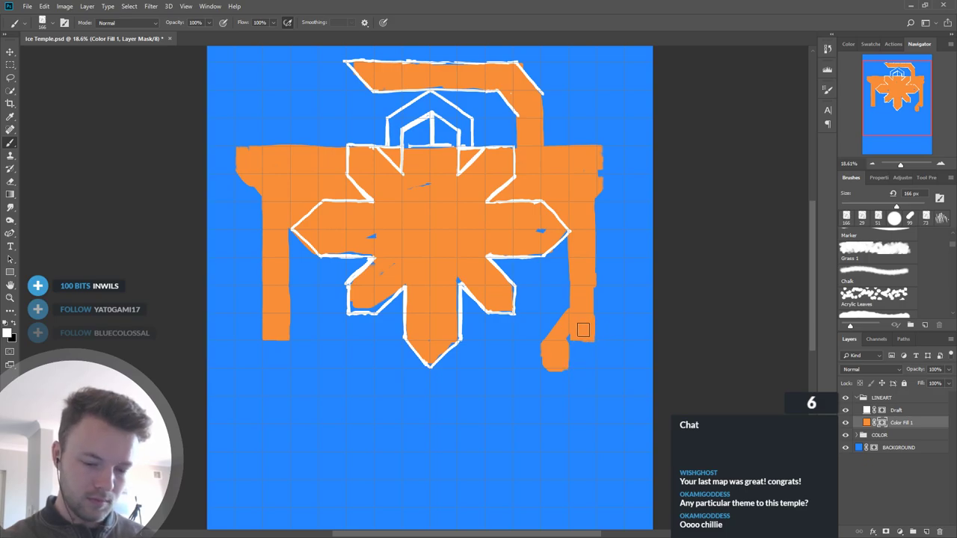
key(ctrl+z)
mouse_move(548, 348)
mouse_down()
mouse_move(591, 319)
mouse_move(564, 359)
mouse_move(589, 339)
mouse_up()
drag(521, 376, 551, 342)
mouse_move(527, 382)
mouse_down()
mouse_move(519, 395)
mouse_move(566, 356)
mouse_up()
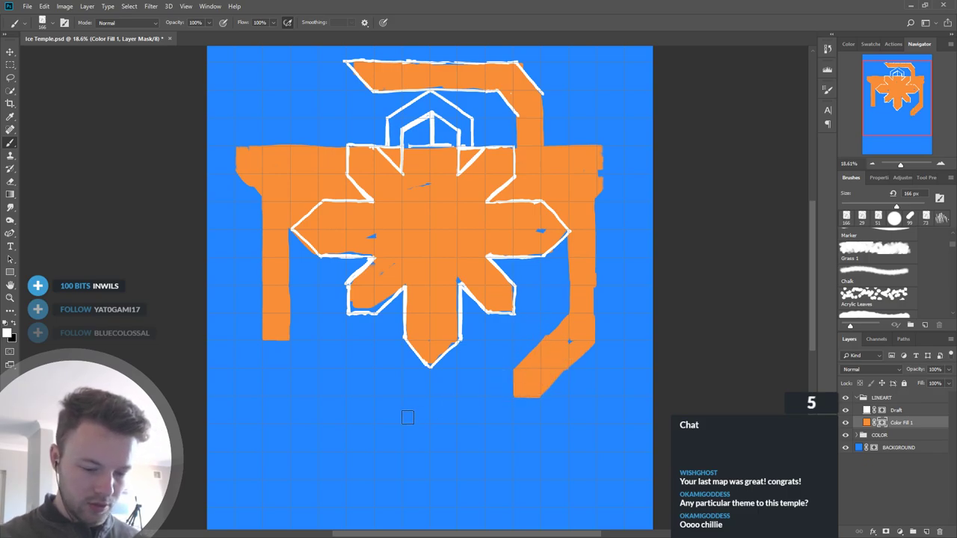
Step: Mirror the inward diagonal on the left-hand corridor, running two squares down and one square wide
mouse_move(343, 387)
mouse_down()
mouse_move(338, 376)
mouse_move(333, 392)
mouse_move(324, 378)
mouse_move(336, 374)
mouse_up()
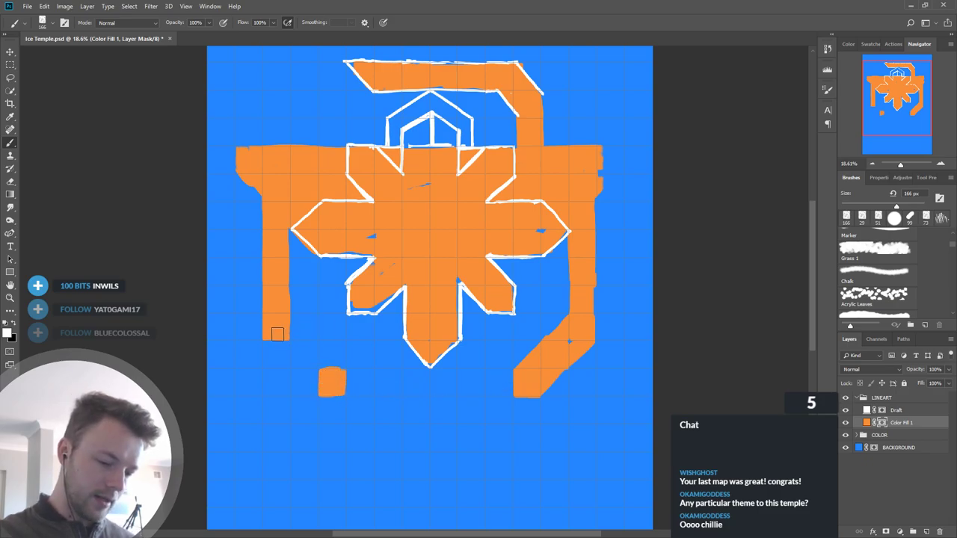
drag(269, 335, 308, 367)
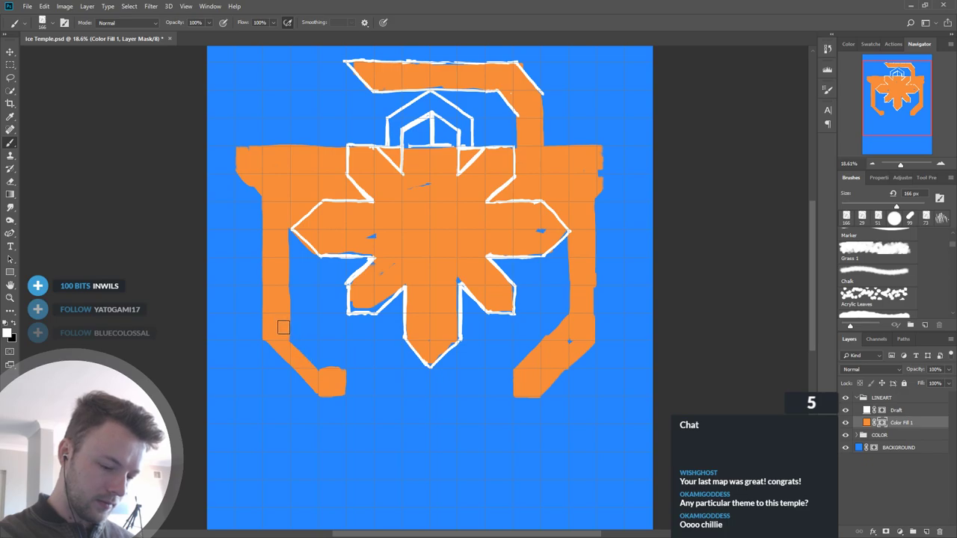
mouse_move(284, 322)
mouse_down()
mouse_move(336, 379)
mouse_move(282, 327)
mouse_up()
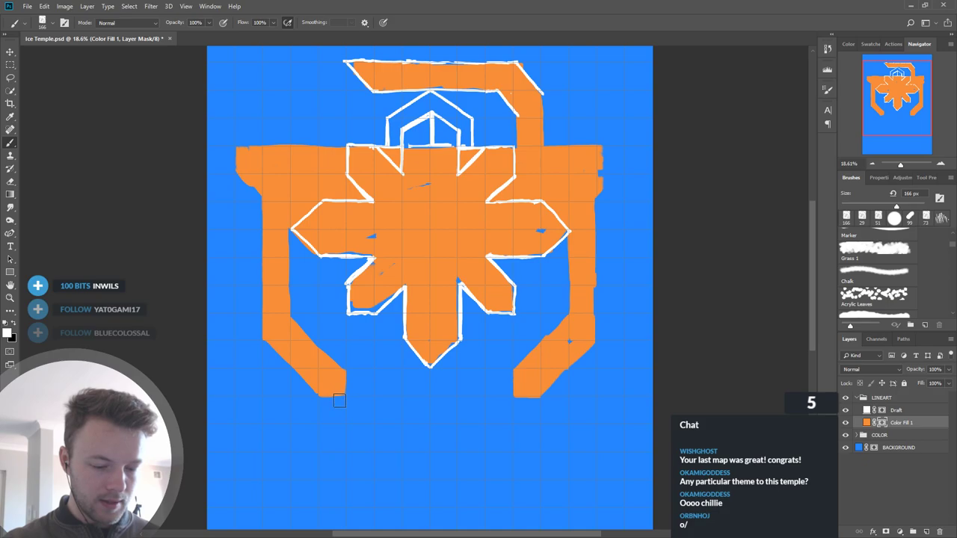
Step: Lengthen both corridor ends one square down, turn the left one inward, and add a diagonal rising toward the snowflake's lower tip
drag(338, 397, 327, 416)
mouse_move(526, 395)
mouse_down()
mouse_move(520, 408)
mouse_move(535, 416)
mouse_up()
mouse_move(352, 406)
mouse_down()
mouse_move(368, 405)
mouse_move(353, 415)
mouse_move(370, 411)
mouse_up()
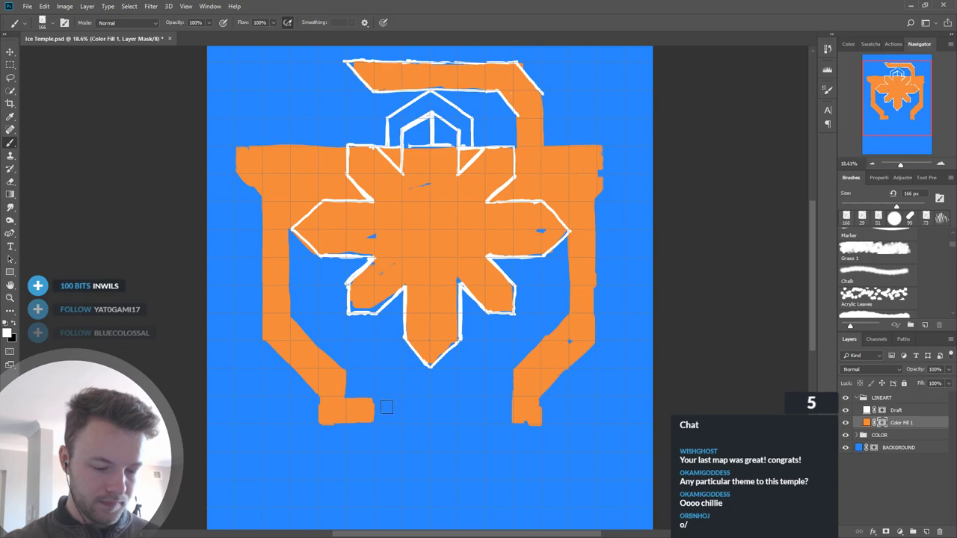
mouse_move(404, 379)
mouse_down()
mouse_move(378, 408)
mouse_move(403, 383)
mouse_up()
key(x)
key(x)
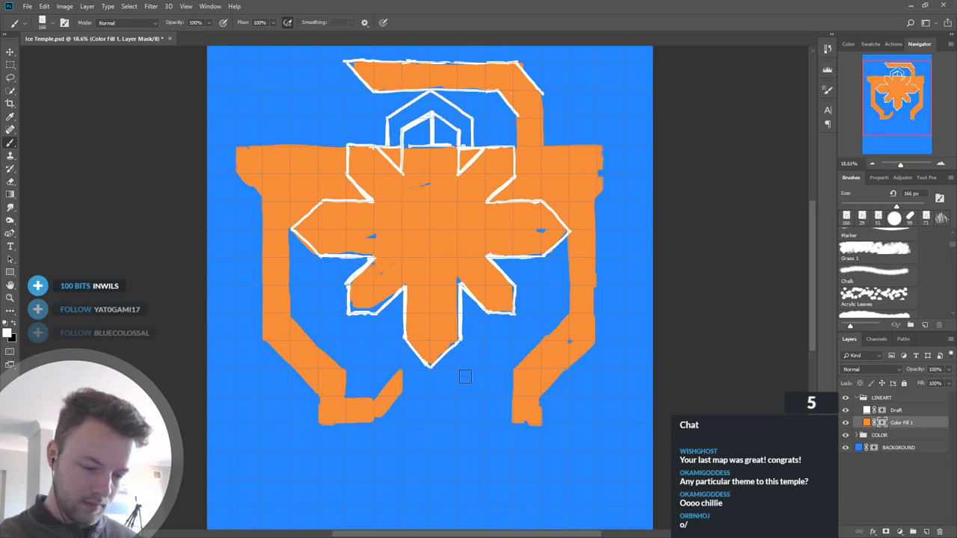
Step: Paint the matching diagonal on the right, trim its inner edge, and link it to the right corridor's end
drag(465, 382, 487, 407)
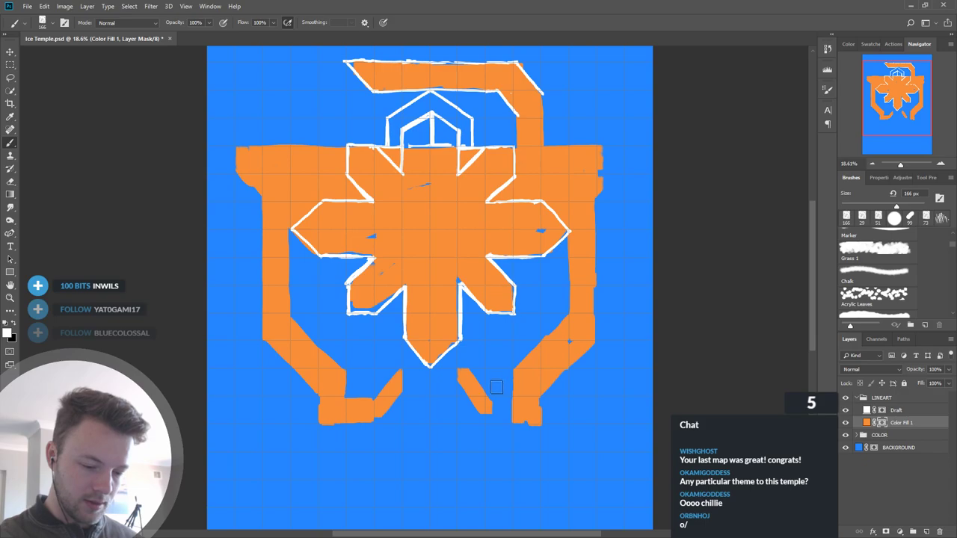
key(x)
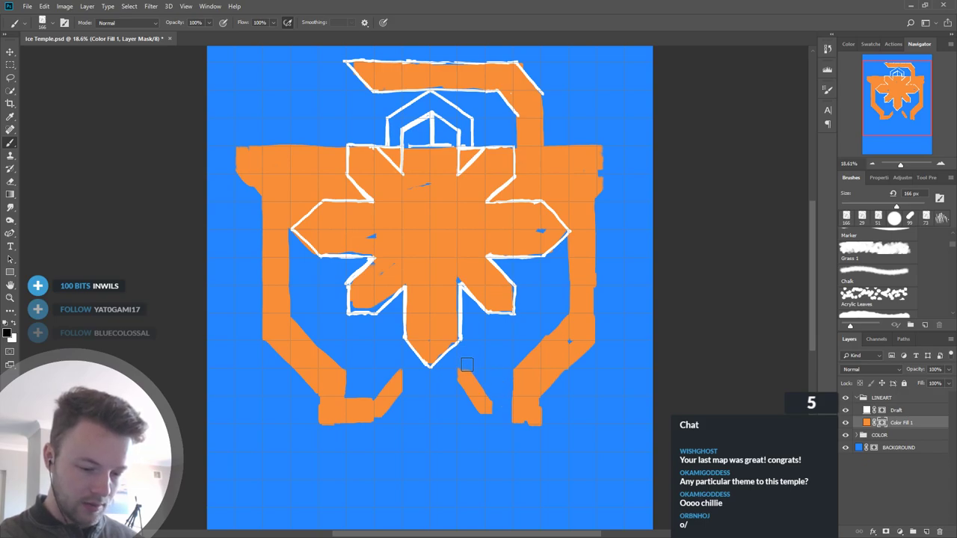
key(x)
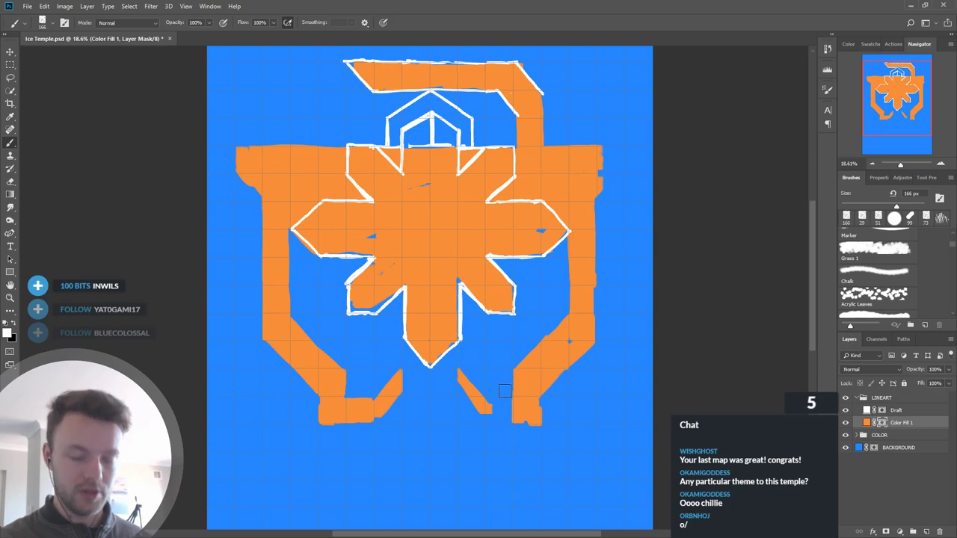
key(x)
key(x)
drag(504, 415, 490, 410)
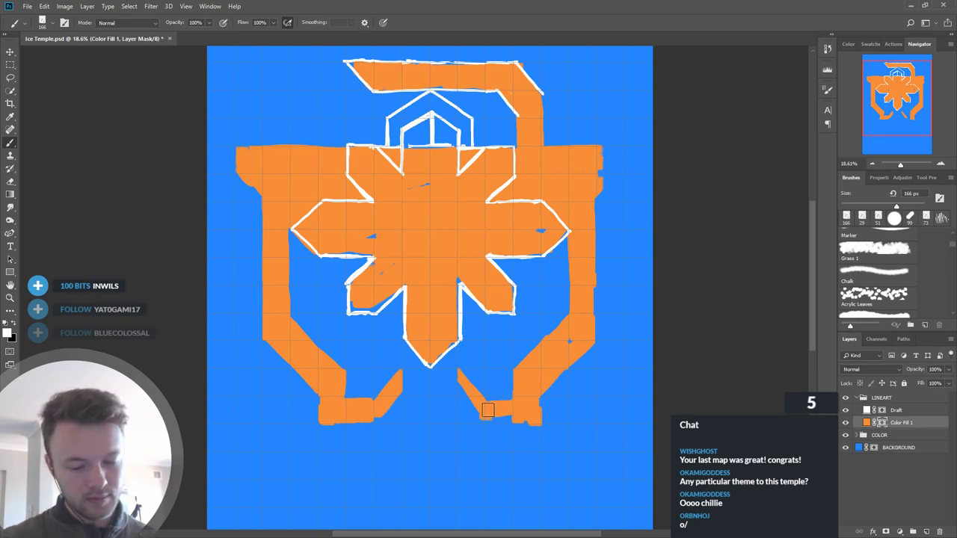
Step: Extend both inner blocks downward beneath the diagonals and join them with a V-shaped passage below the snowflake's tip
drag(394, 390, 380, 445)
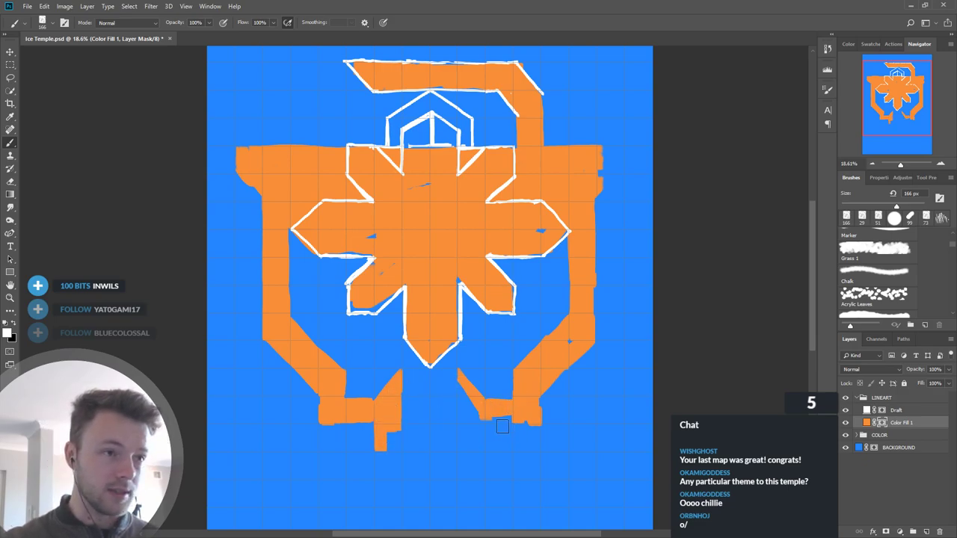
mouse_move(492, 417)
mouse_down()
mouse_move(499, 447)
mouse_move(512, 419)
mouse_up()
scroll(482, 203, down, 2)
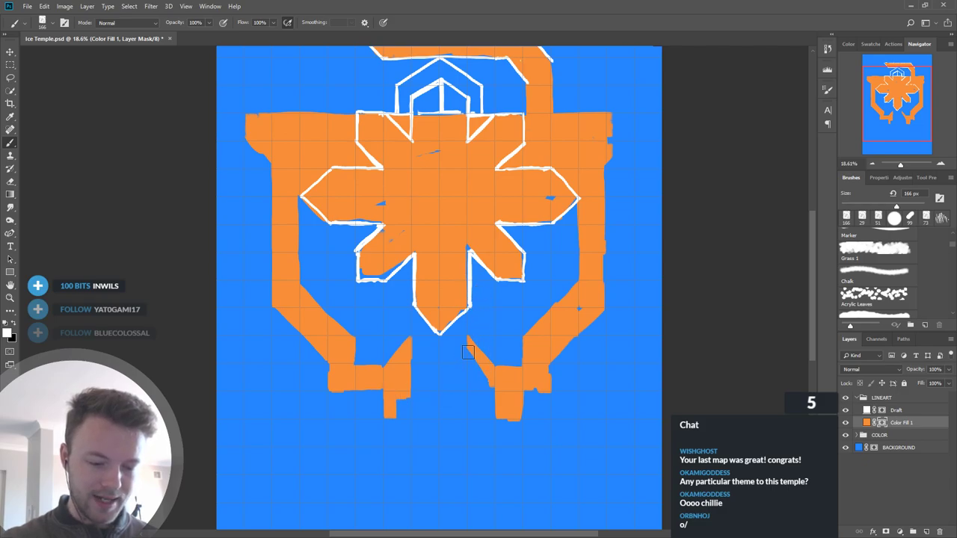
mouse_move(405, 397)
mouse_down()
mouse_move(402, 409)
mouse_move(412, 382)
mouse_up()
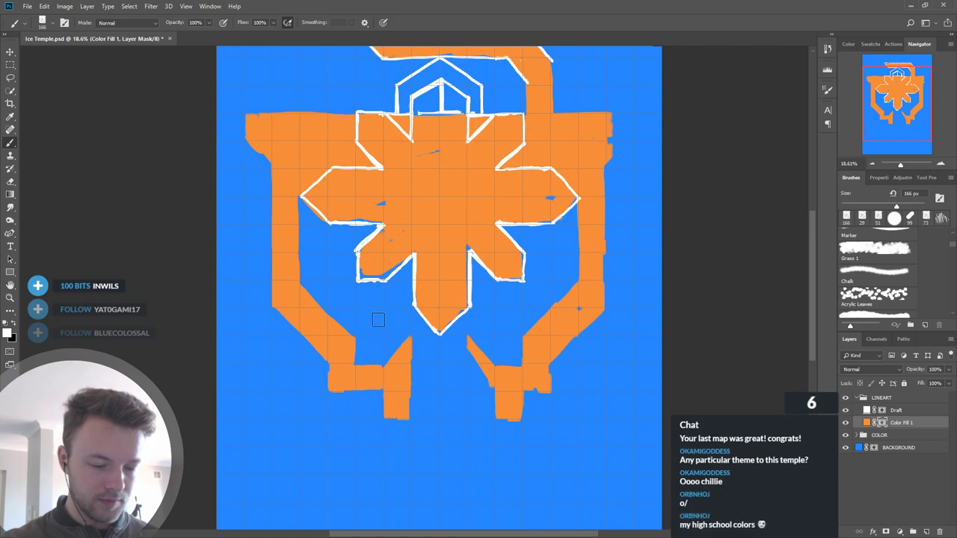
mouse_move(403, 415)
mouse_down()
mouse_move(449, 454)
mouse_move(440, 454)
mouse_move(483, 411)
mouse_up()
mouse_move(475, 362)
mouse_down()
mouse_move(474, 410)
mouse_move(493, 389)
mouse_move(507, 415)
mouse_up()
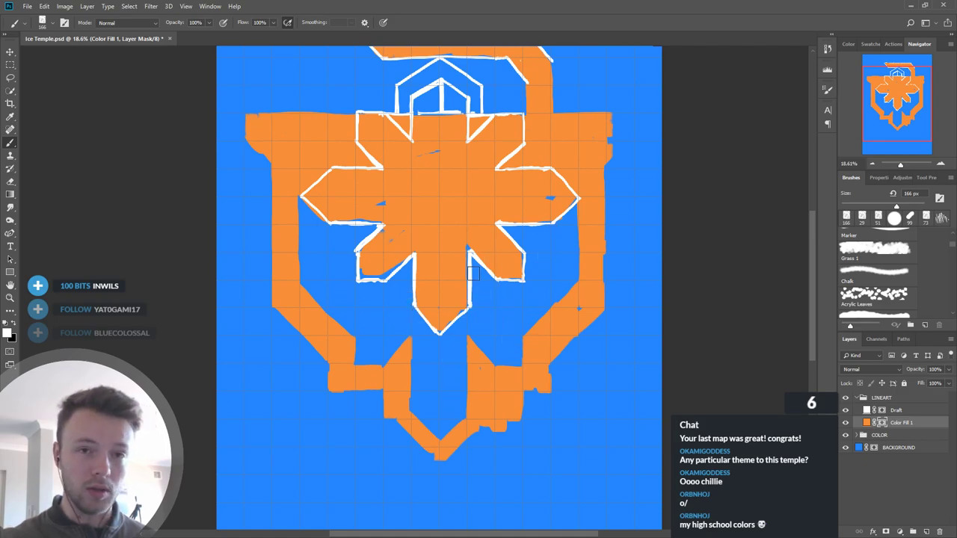
Step: Erase the orange from the upper corridor and from its vertical connection to the right wing
drag(618, 350, 606, 421)
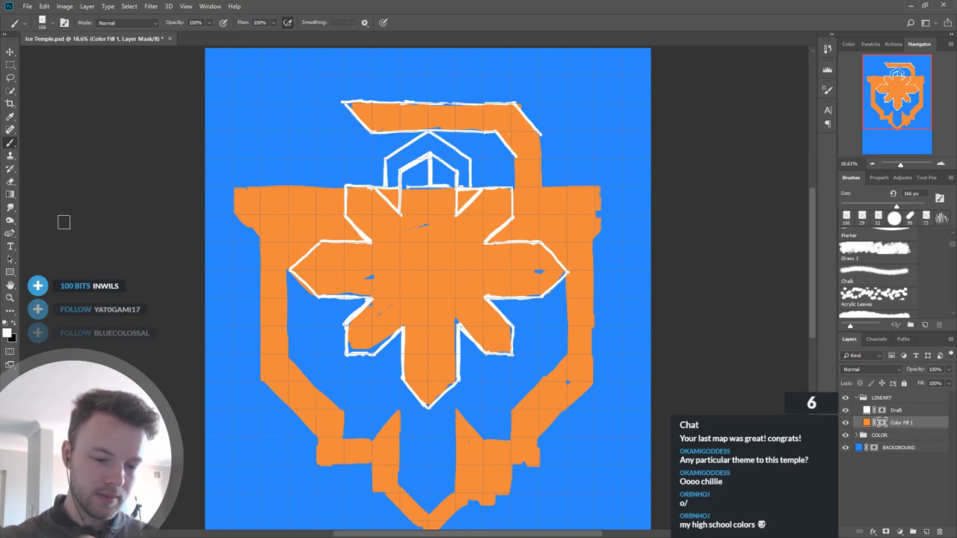
key(x)
mouse_move(542, 166)
mouse_down()
mouse_move(541, 137)
mouse_move(527, 132)
mouse_move(347, 118)
mouse_move(448, 104)
mouse_move(397, 101)
mouse_move(464, 109)
mouse_up()
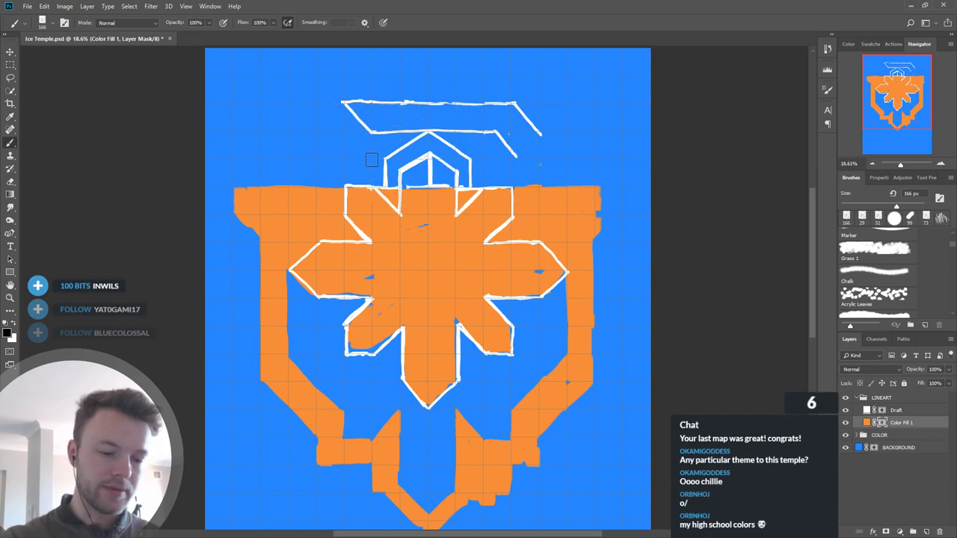
Step: Paint a passage rising two squares from the right wing's outer end, with a diagonal bending inward at its upper end
key(x)
mouse_move(574, 145)
mouse_down()
mouse_move(581, 149)
mouse_move(579, 134)
mouse_up()
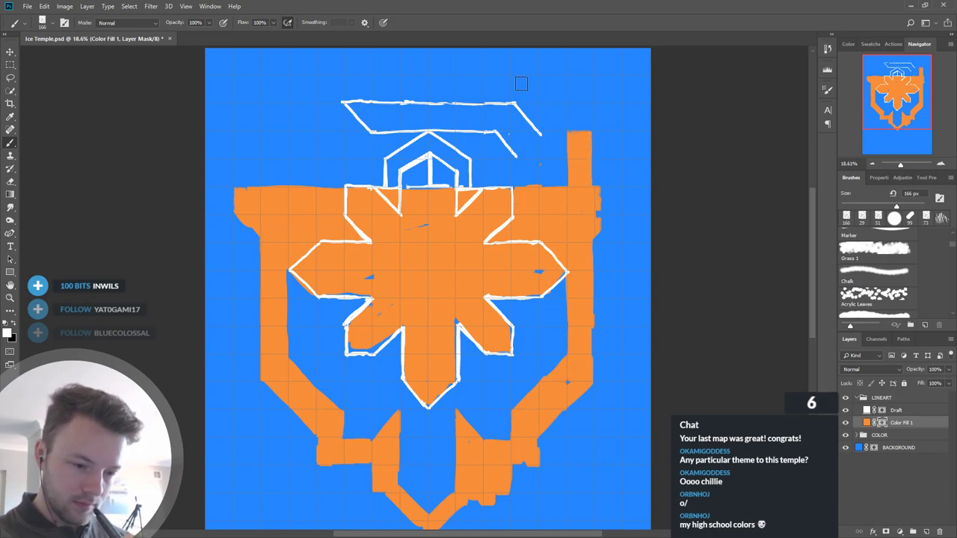
drag(546, 99, 578, 128)
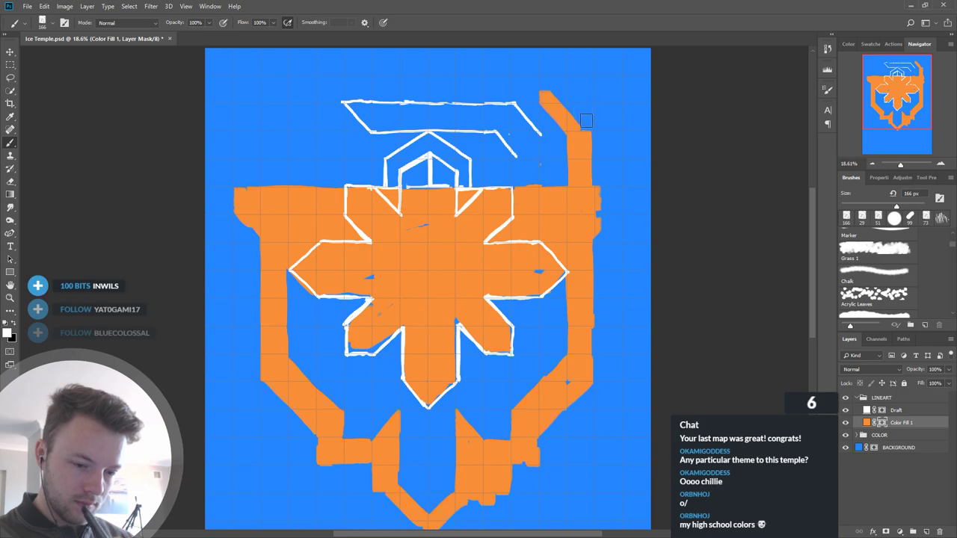
mouse_move(562, 81)
mouse_down()
mouse_move(586, 118)
mouse_move(587, 109)
mouse_move(581, 127)
mouse_move(553, 85)
mouse_move(602, 104)
mouse_move(589, 71)
mouse_move(572, 74)
mouse_move(596, 115)
mouse_up()
Step: Erase the inward diagonal bend from the new passage, leaving its inner edge vertical
key(x)
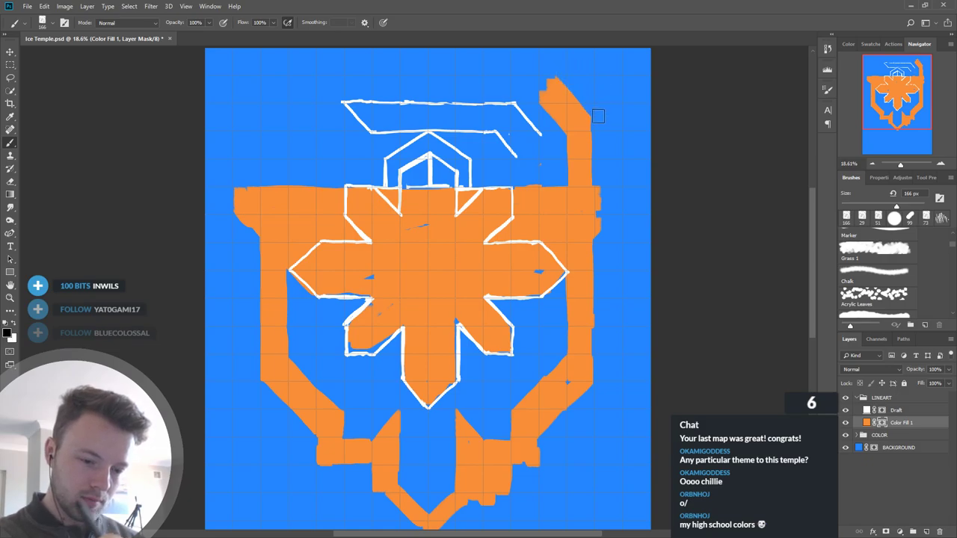
key(x)
mouse_move(557, 79)
mouse_down()
mouse_move(559, 151)
mouse_move(567, 100)
mouse_move(558, 71)
mouse_move(555, 152)
mouse_up()
key(x)
drag(553, 71, 542, 109)
key(x)
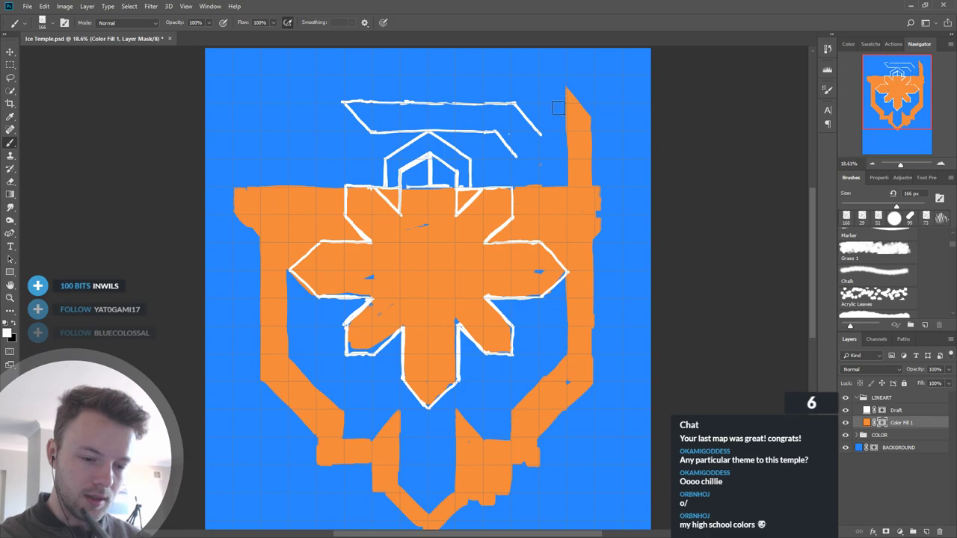
Step: Fill the passage's slanted outer side so it runs straight up to three squares above the right wing
key(x)
mouse_move(587, 108)
mouse_down()
mouse_move(586, 152)
mouse_move(582, 114)
mouse_up()
key(x)
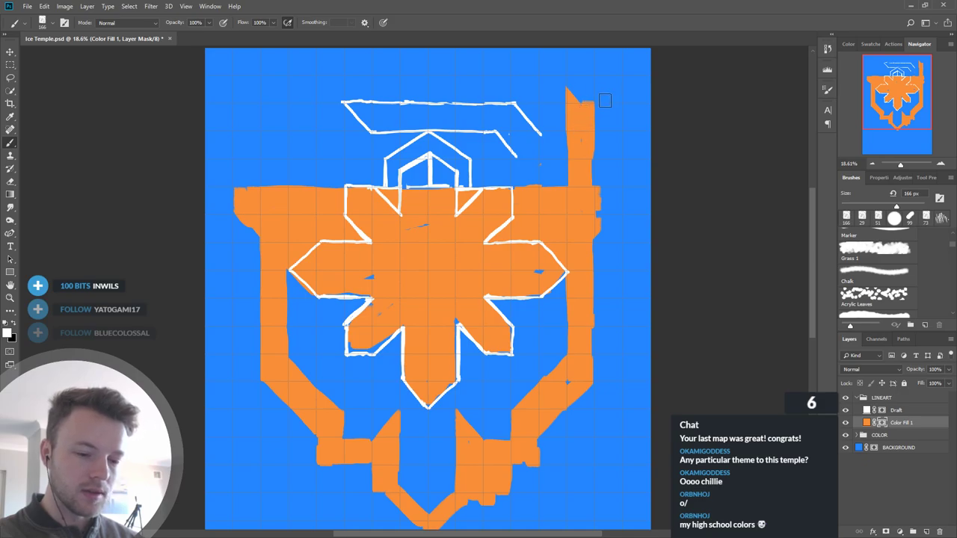
Step: Paint a one-square-wide diagonal rising inward from the top of the right passage, and fill its outer corner smoothly
scroll(618, 180, up, 3)
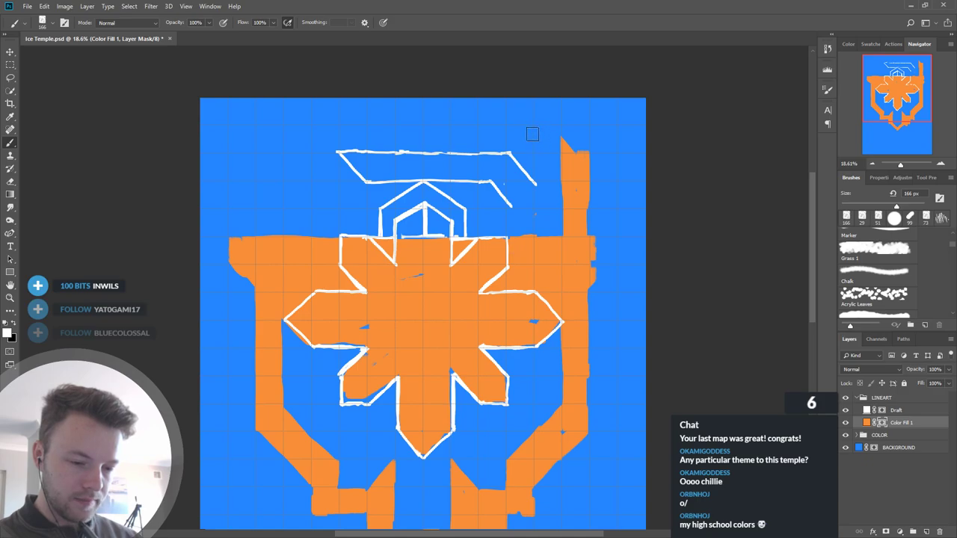
mouse_move(512, 118)
mouse_down()
mouse_move(521, 110)
mouse_move(556, 163)
mouse_up()
drag(537, 119, 574, 161)
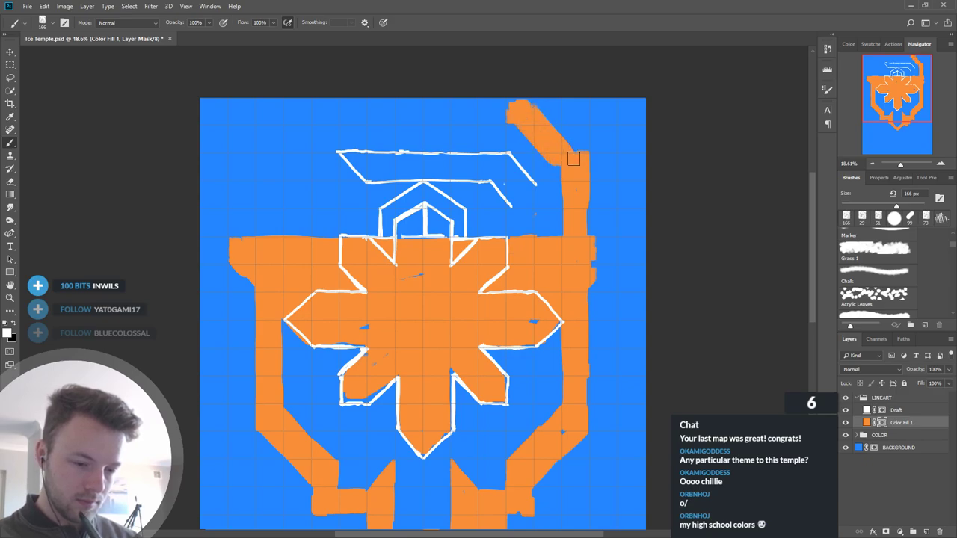
mouse_move(536, 115)
mouse_down()
mouse_move(578, 179)
mouse_move(522, 140)
mouse_move(551, 176)
mouse_move(551, 158)
mouse_move(522, 141)
mouse_move(554, 172)
mouse_move(573, 121)
mouse_move(580, 133)
mouse_move(549, 127)
mouse_move(594, 170)
mouse_move(539, 121)
mouse_move(582, 158)
mouse_up()
key(x)
key(x)
key(x)
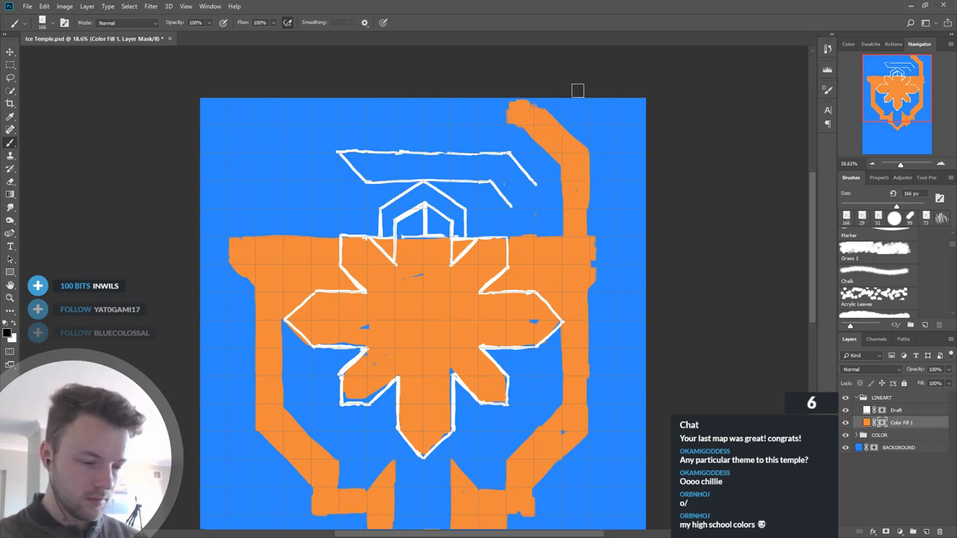
Step: Shift the Draft and Color Fill 1 layers together down one grid square
scroll(527, 236, down, 3)
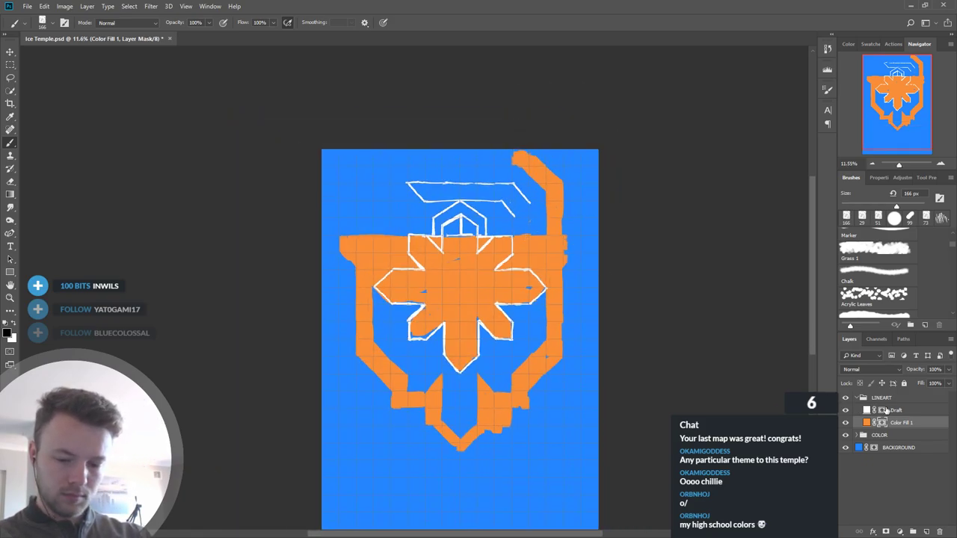
ctrl+click(882, 410)
drag(478, 283, 477, 303)
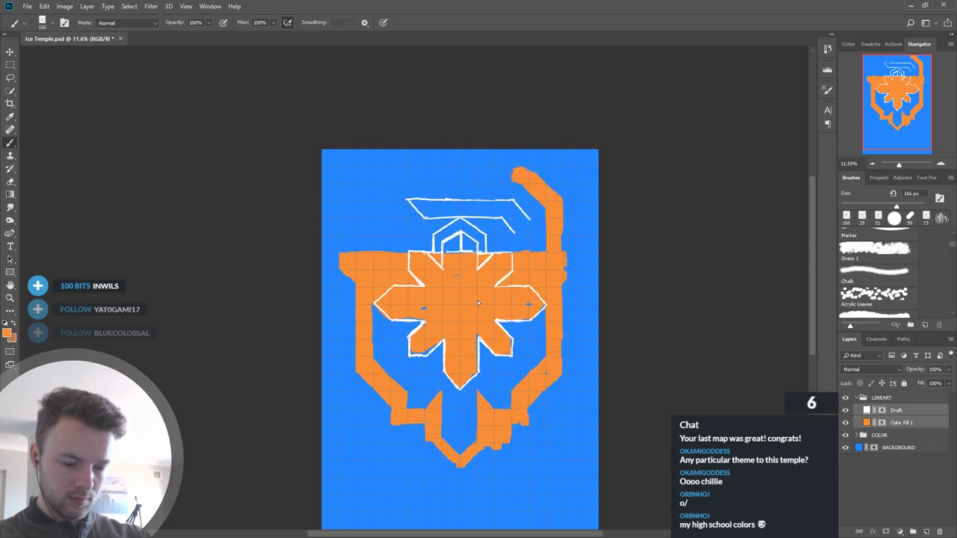
scroll(494, 165, up, 2)
scroll(490, 223, up, 1)
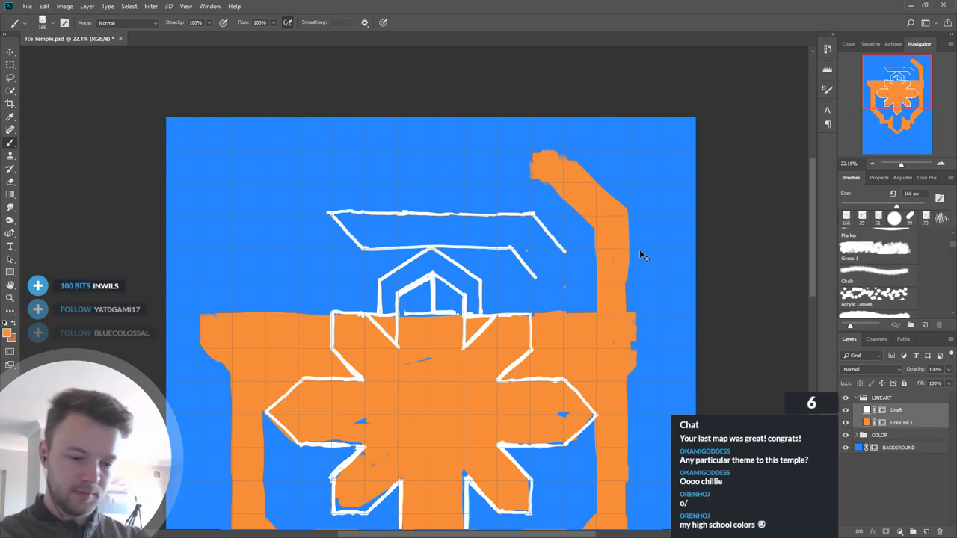
Step: On the Color Fill 1 mask, extend the diagonal into a one-square-high corridor running left above the white outline, ending in a slanted tip
click(883, 423)
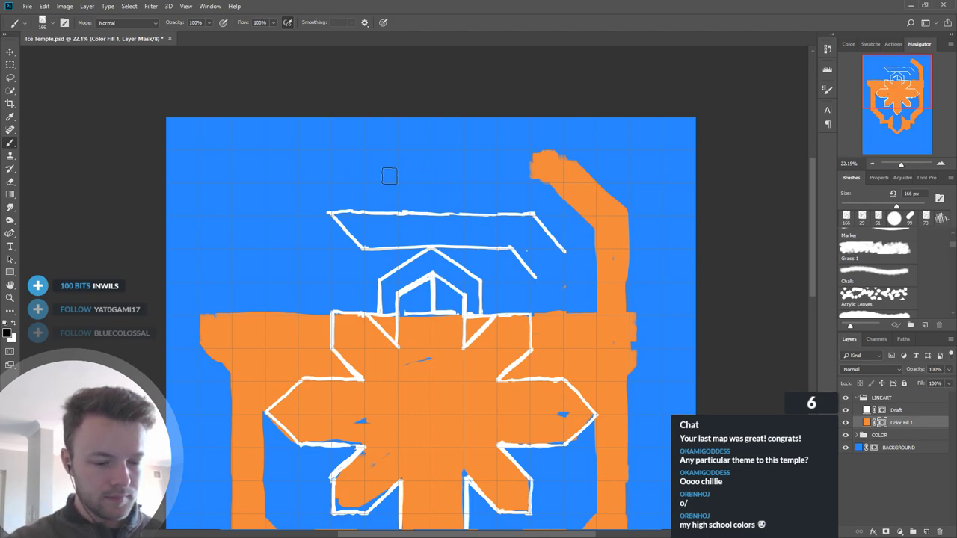
mouse_move(386, 174)
mouse_down()
mouse_move(512, 172)
mouse_move(401, 173)
mouse_move(545, 159)
mouse_move(384, 160)
mouse_move(534, 168)
mouse_up()
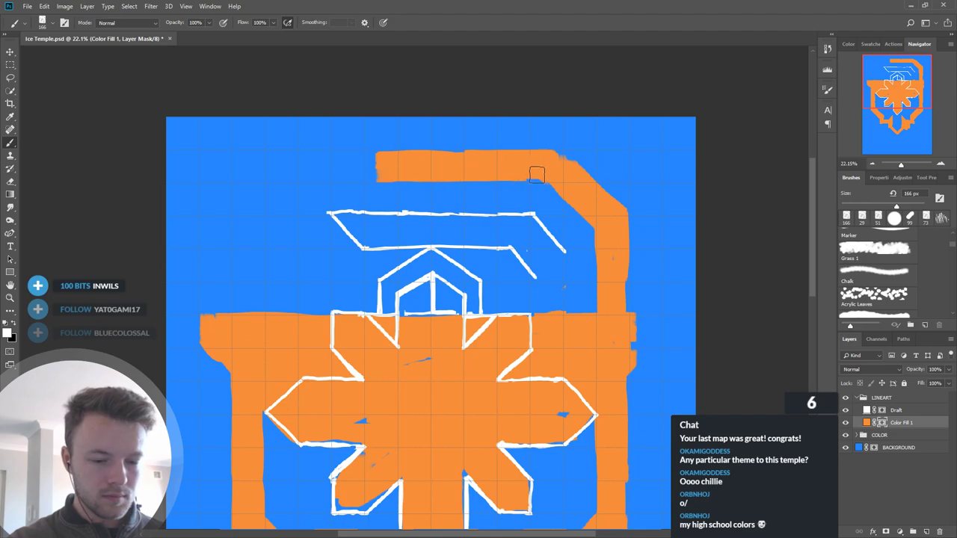
mouse_move(382, 166)
mouse_down()
mouse_move(335, 176)
mouse_move(406, 172)
mouse_move(346, 169)
mouse_move(391, 164)
mouse_move(348, 160)
mouse_move(344, 171)
mouse_move(322, 168)
mouse_move(310, 139)
mouse_up()
key(x)
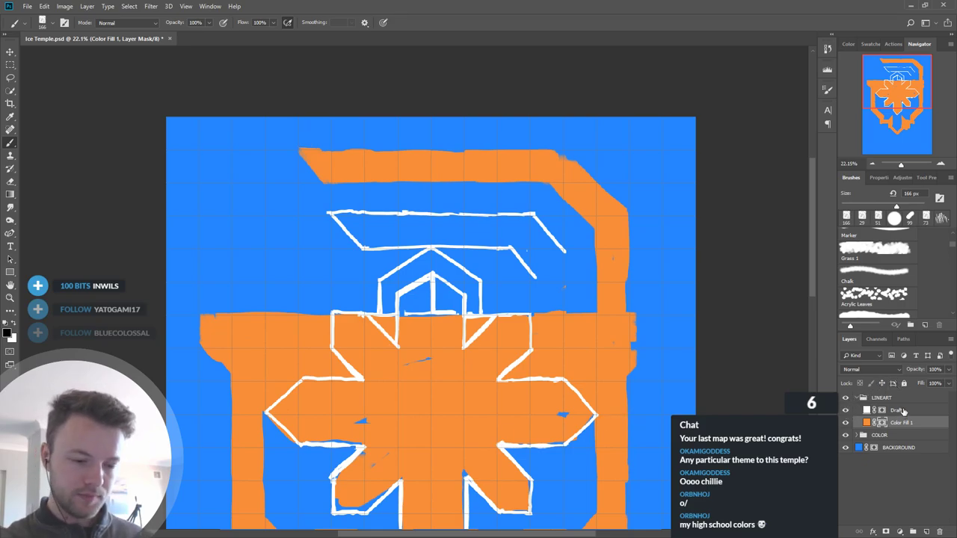
Step: Widen the upper corridor to two squares high, down to the white outline, with a diagonal underside where it meets the right bend
scroll(680, 331, down, 2)
scroll(551, 349, up, 3)
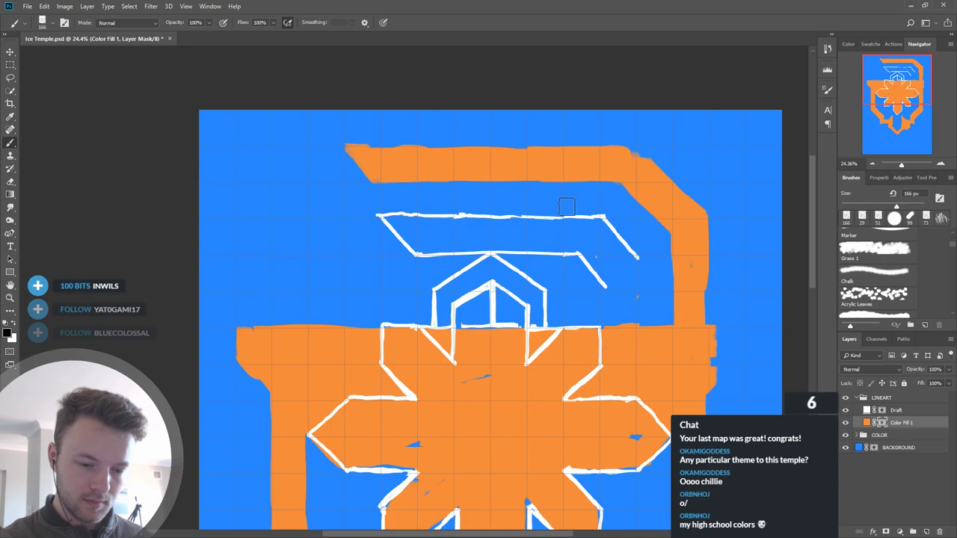
drag(587, 179, 613, 160)
key(x)
drag(573, 207, 615, 171)
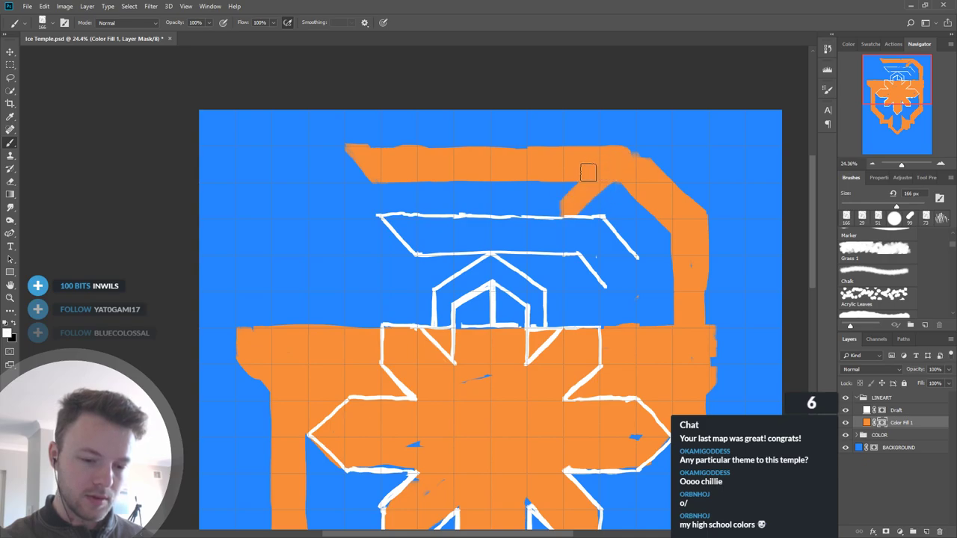
drag(571, 208, 427, 210)
mouse_move(374, 172)
mouse_down()
mouse_move(398, 198)
mouse_move(400, 188)
mouse_move(431, 197)
mouse_move(488, 192)
mouse_move(469, 201)
mouse_move(497, 184)
mouse_move(512, 204)
mouse_move(580, 183)
mouse_up()
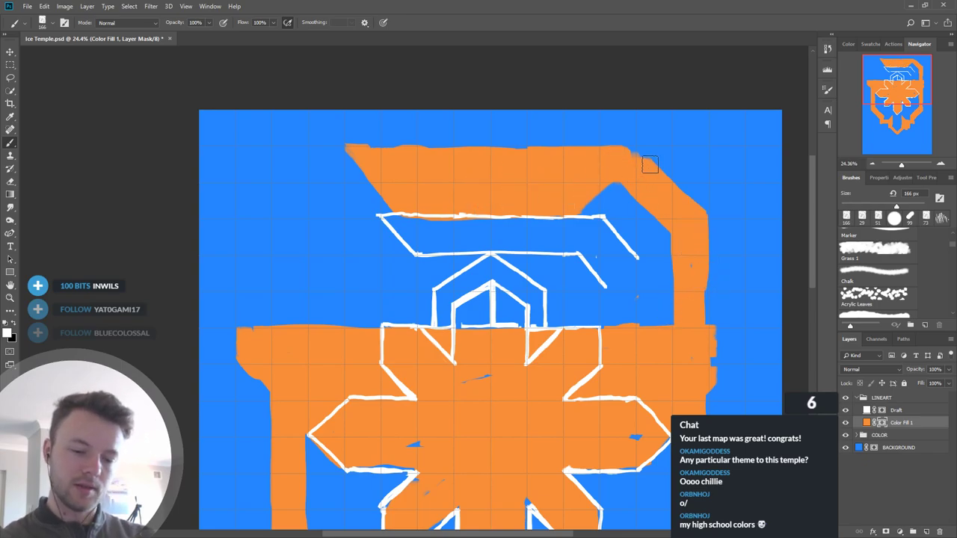
Step: Fill the notch at the upper corridor's outer right corner and erase the bumps along the right wing's outer edge
drag(632, 161, 638, 169)
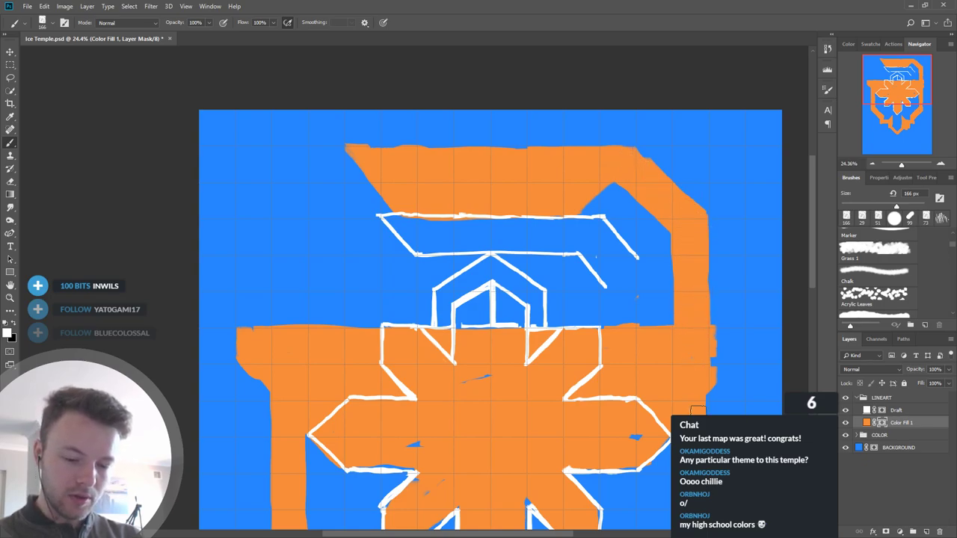
key(x)
mouse_move(724, 331)
mouse_down()
mouse_move(717, 374)
mouse_move(720, 341)
mouse_up()
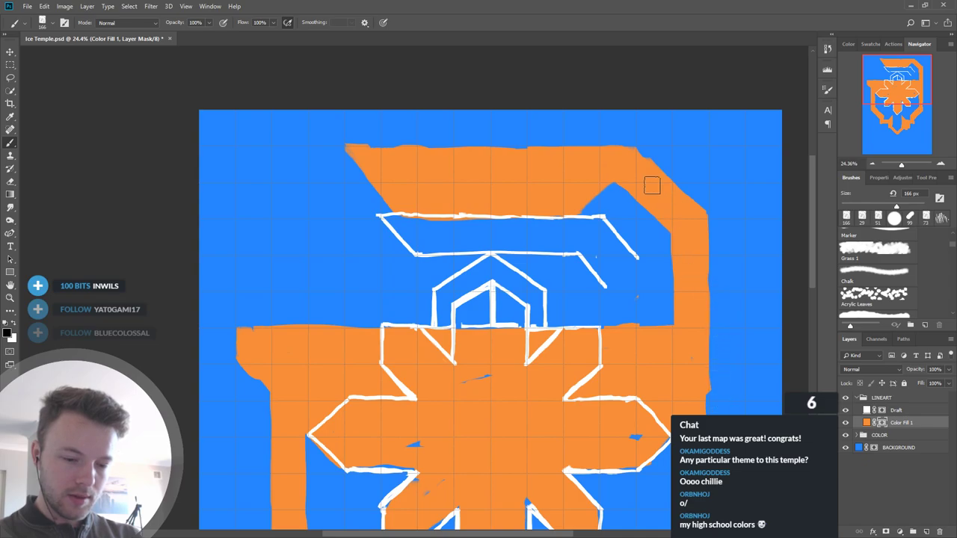
Step: Trim the inner and outer edges of the upper right diagonal into straight slanted lines
key(x)
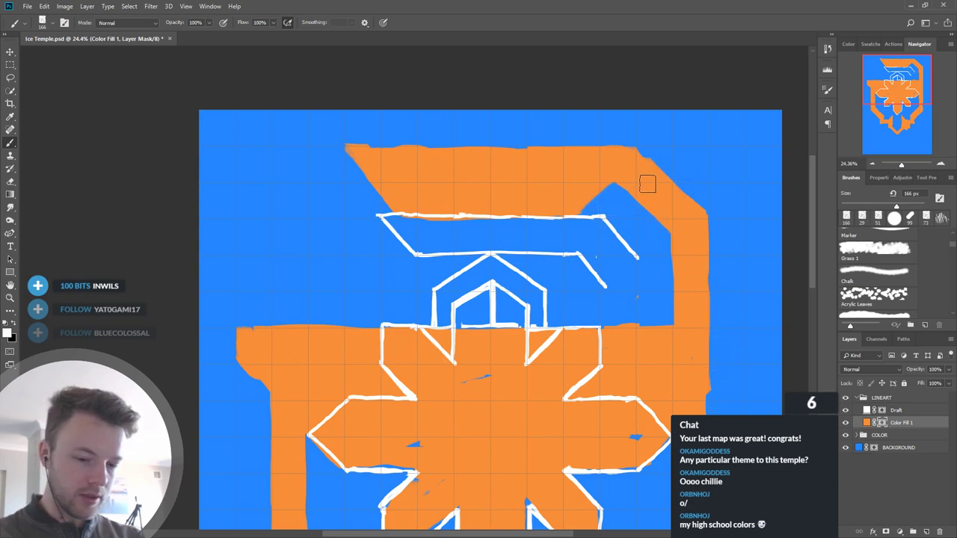
key(x)
key(x)
drag(609, 176, 669, 233)
key(x)
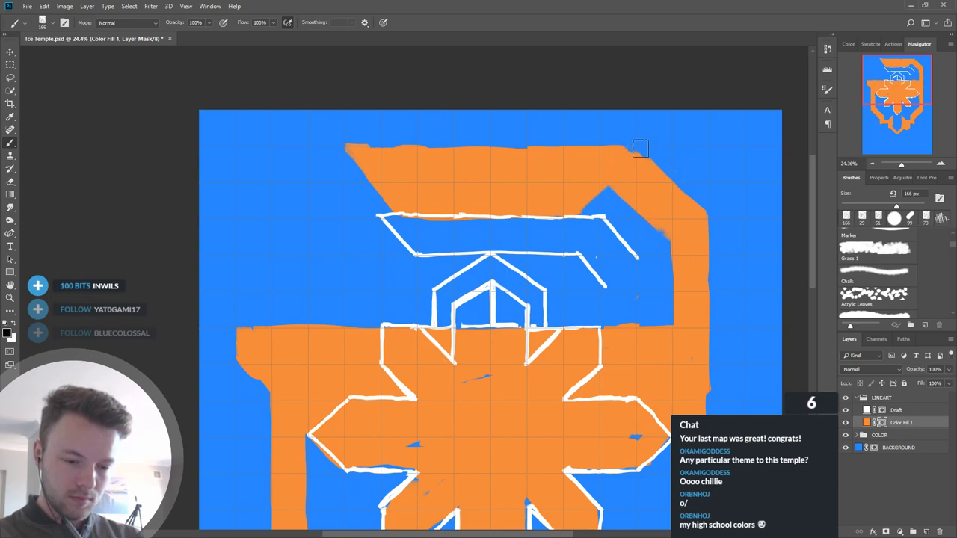
drag(632, 140, 692, 193)
key(x)
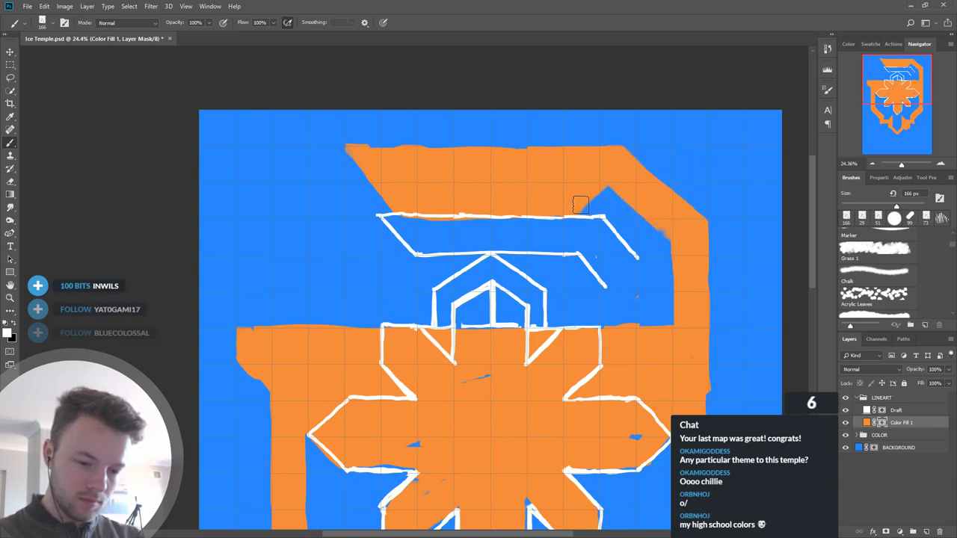
Step: Recut the upper corridor's left end at a shallower slant and reshape the diagonal notch beneath its right end
key(x)
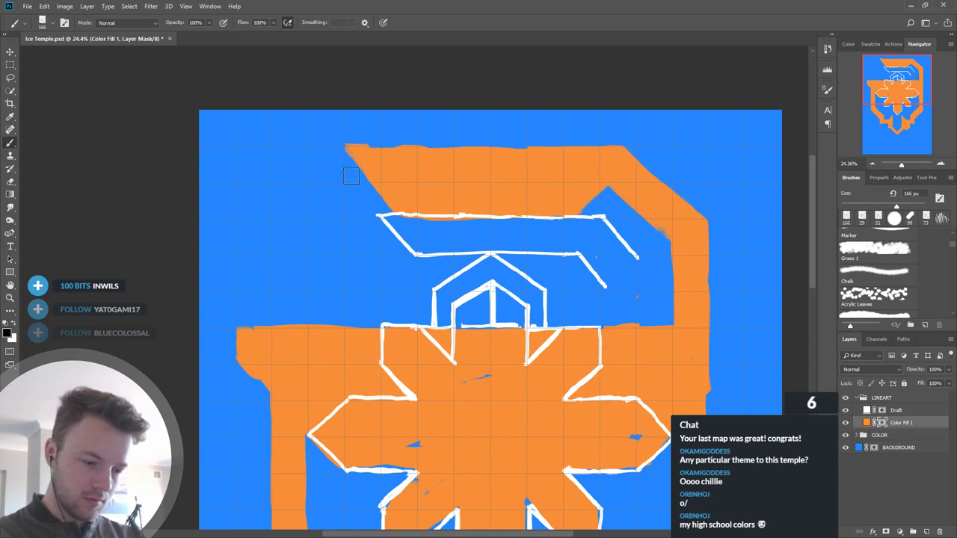
drag(341, 163, 400, 212)
key(x)
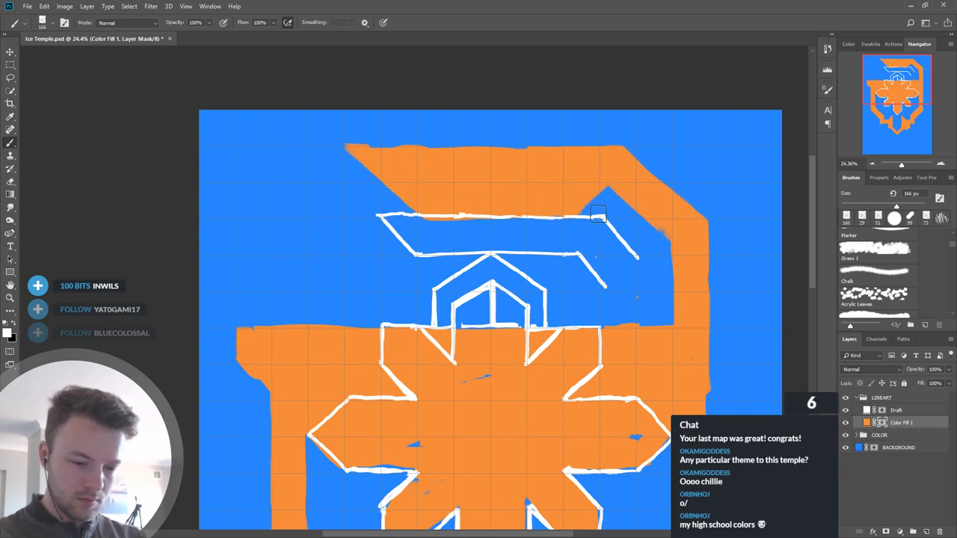
drag(610, 195, 566, 228)
key(x)
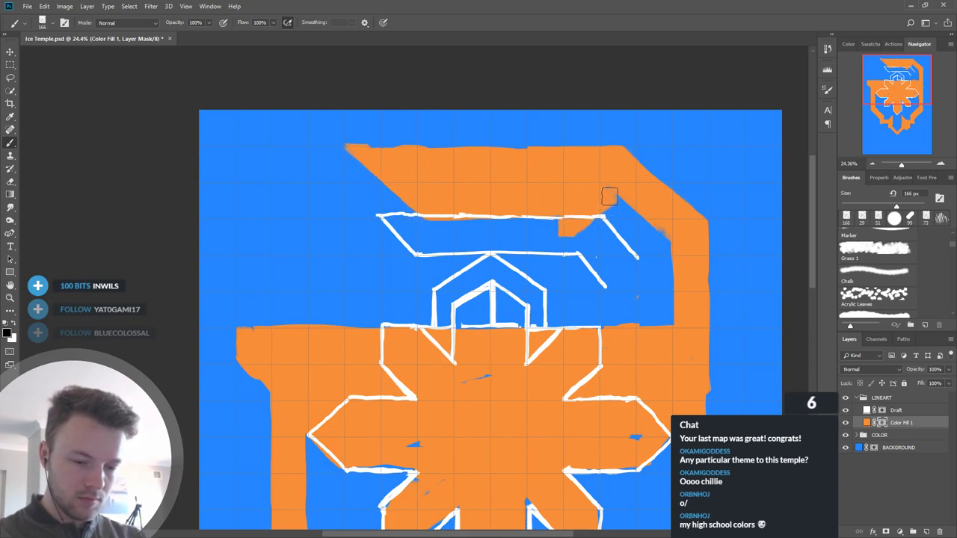
drag(611, 194, 567, 227)
key(x)
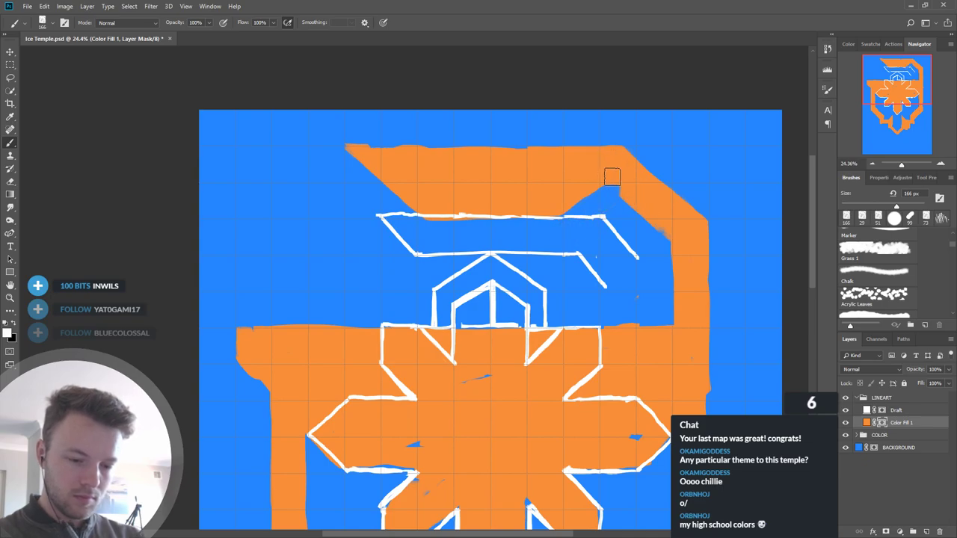
Step: Fill the blue gaps inside the snowflake and its lower petals, and erase the stray orange above the right wing's upper edge
scroll(566, 381, down, 3)
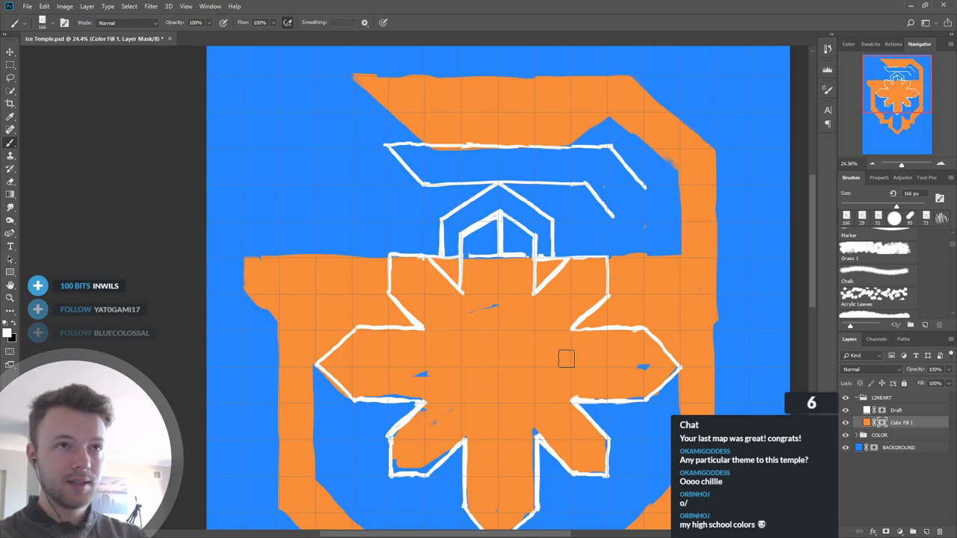
scroll(575, 359, down, 5)
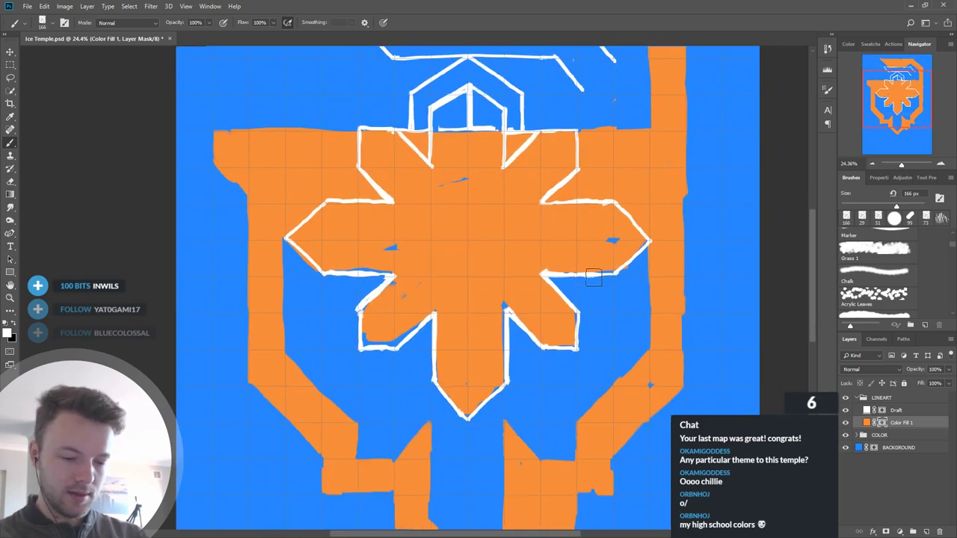
scroll(500, 279, down, 7)
scroll(533, 408, up, 5)
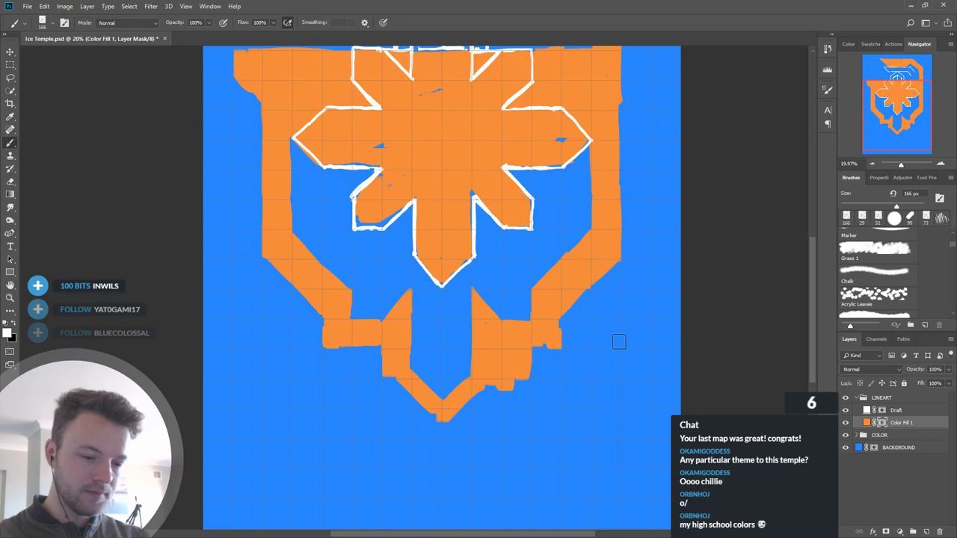
drag(398, 177, 384, 211)
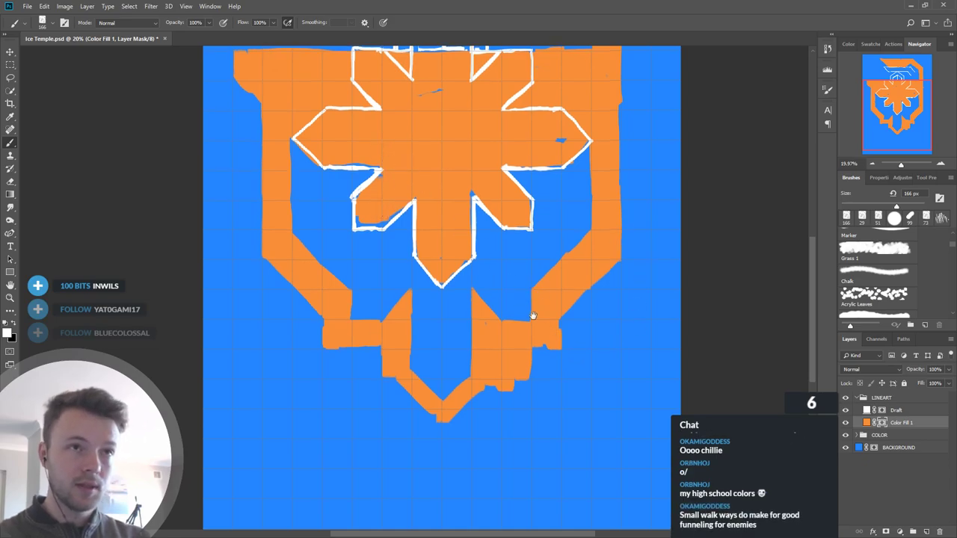
drag(533, 305, 526, 355)
scroll(549, 329, up, 5)
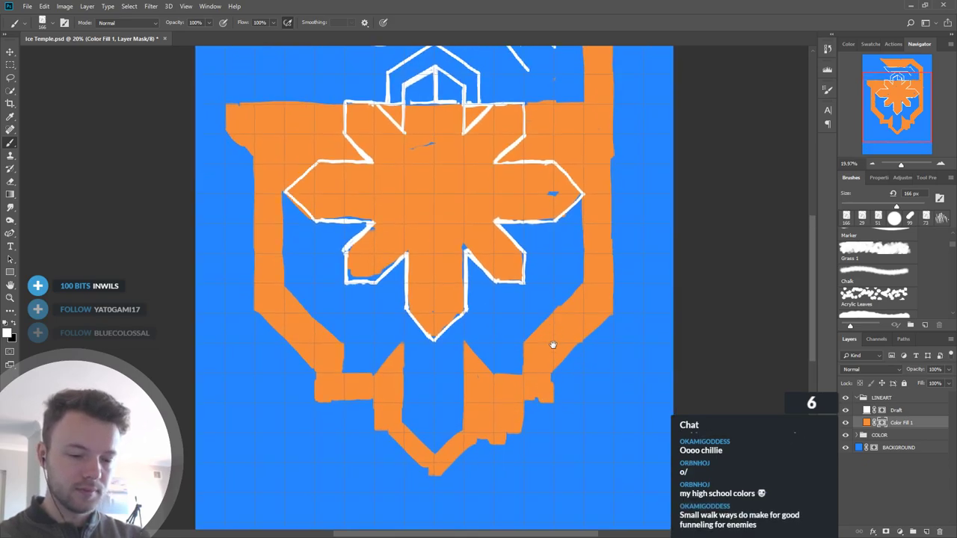
drag(443, 266, 419, 274)
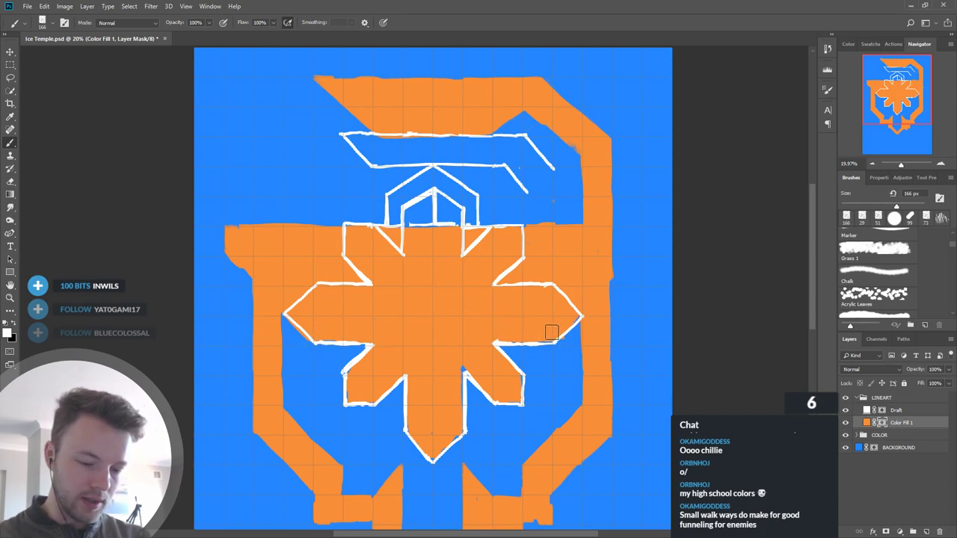
drag(545, 414, 547, 386)
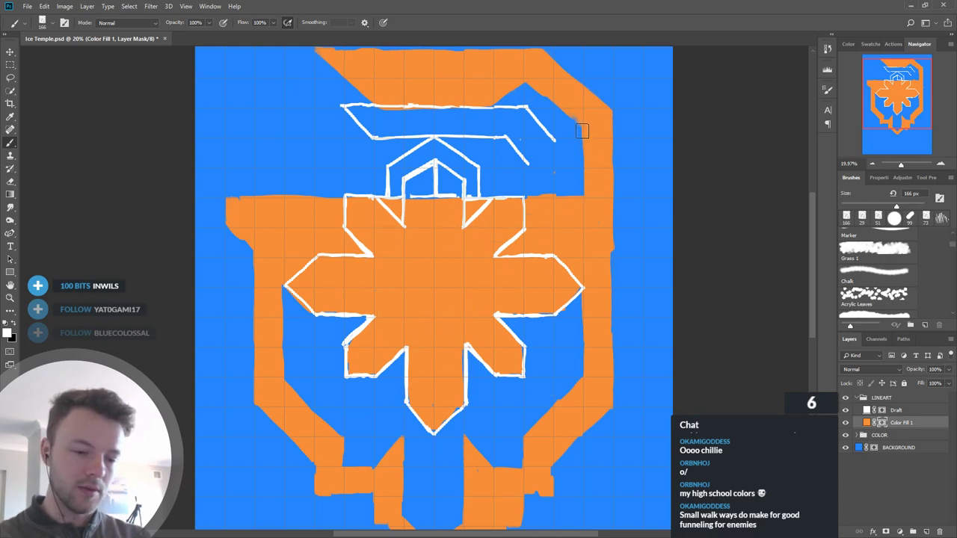
key(x)
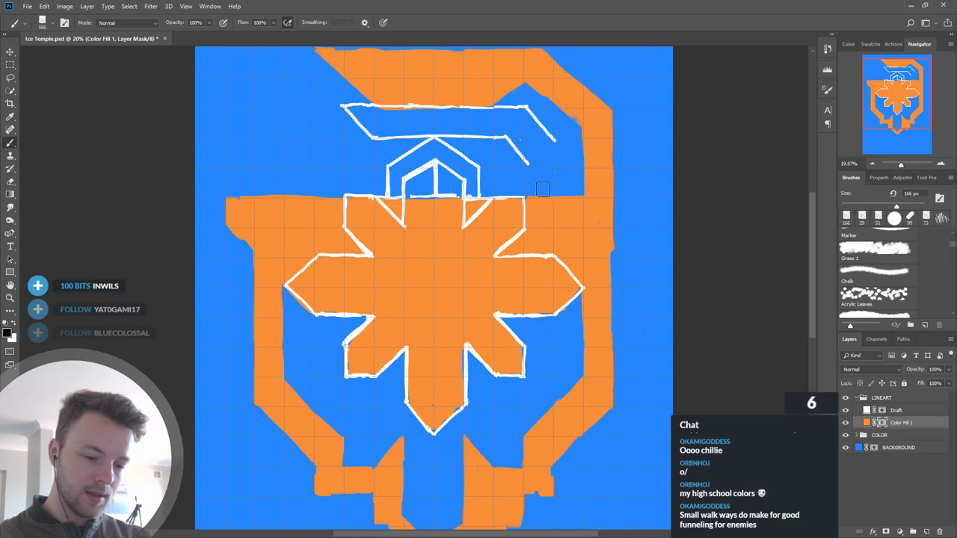
Step: Paint a one-square stub outward from each side corridor at the point where it turns inward
scroll(551, 320, down, 2)
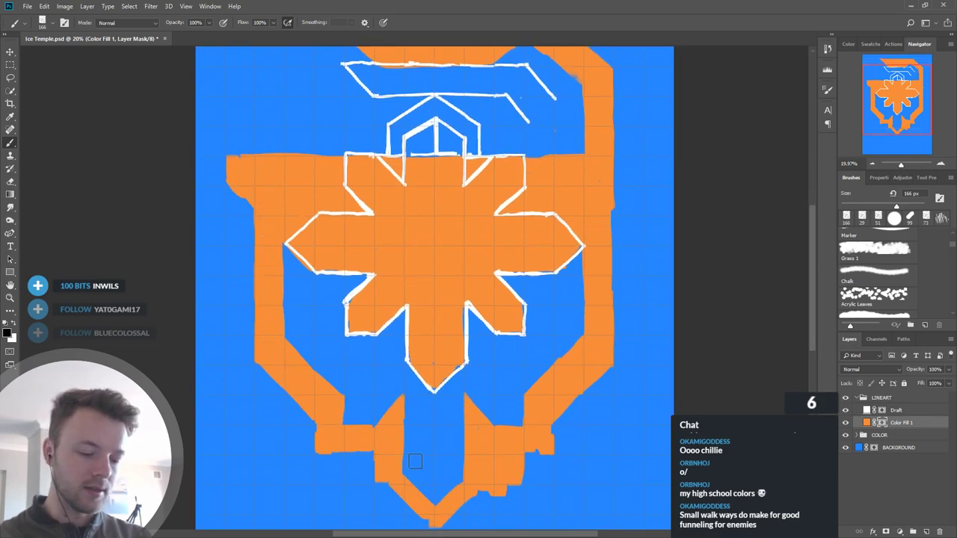
drag(511, 344, 531, 262)
key(x)
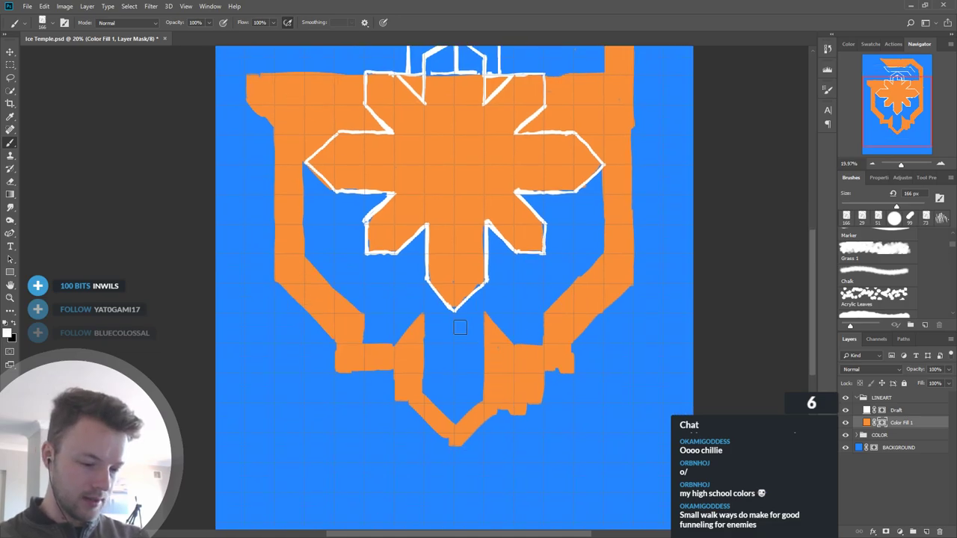
mouse_move(255, 260)
mouse_down()
mouse_move(267, 260)
mouse_move(254, 278)
mouse_move(274, 274)
mouse_up()
mouse_move(642, 259)
mouse_down()
mouse_move(657, 268)
mouse_move(642, 275)
mouse_move(661, 263)
mouse_up()
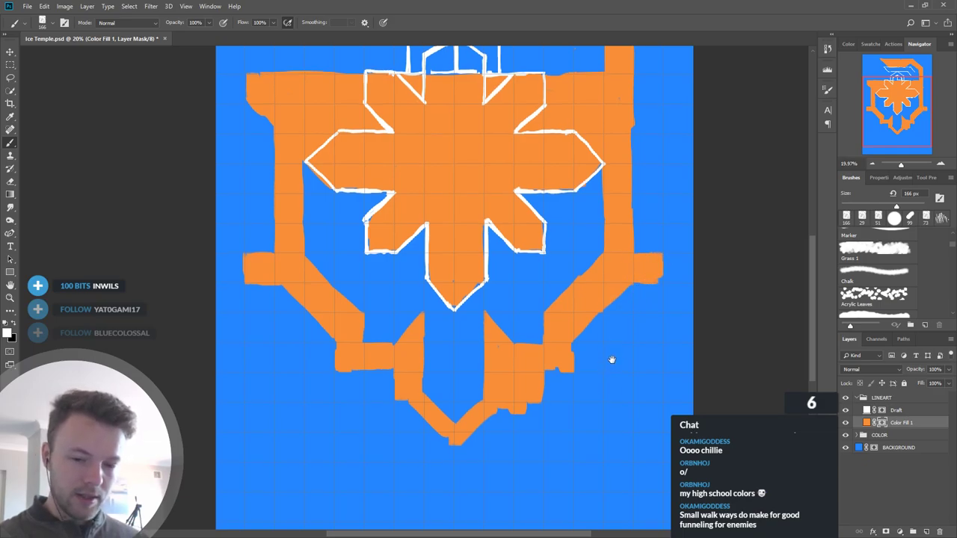
Step: Fill the areas beneath both side stubs into solid blocks reaching inward to the diagonals and down to the lower corridors
scroll(613, 365, down, 2)
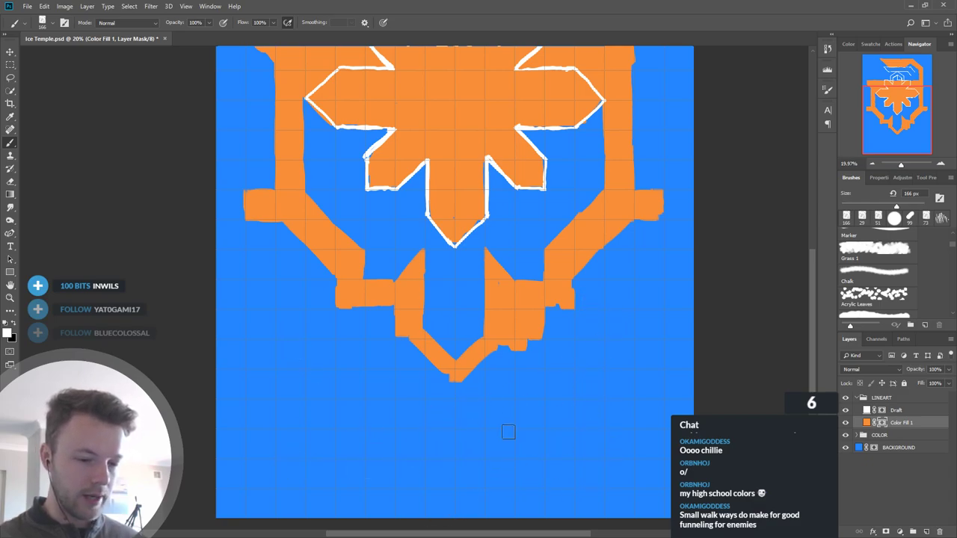
drag(620, 321, 608, 351)
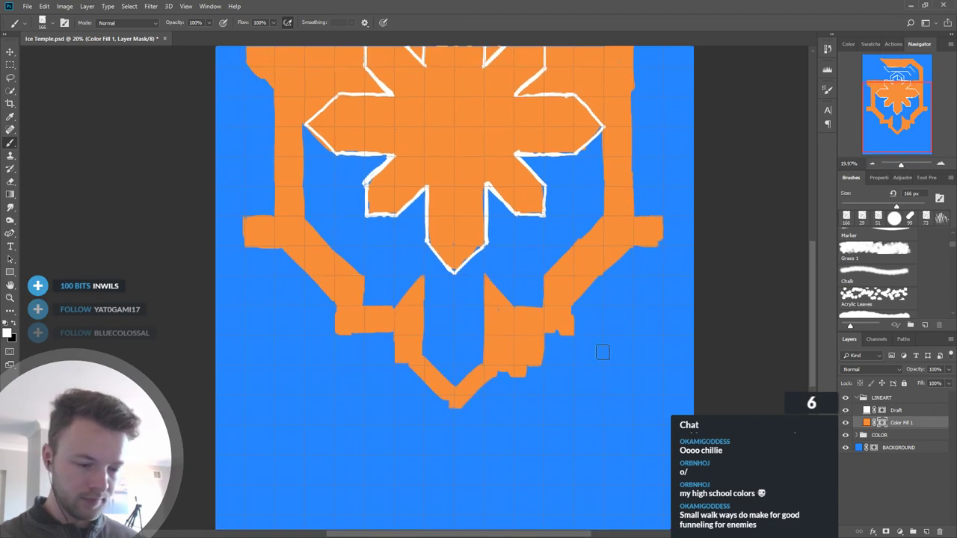
mouse_move(255, 246)
mouse_down()
mouse_move(251, 325)
mouse_move(261, 281)
mouse_move(272, 302)
mouse_move(289, 258)
mouse_move(321, 308)
mouse_move(312, 272)
mouse_move(325, 295)
mouse_move(306, 316)
mouse_up()
mouse_move(653, 239)
mouse_down()
mouse_move(656, 320)
mouse_move(577, 321)
mouse_move(641, 324)
mouse_move(594, 323)
mouse_move(587, 282)
mouse_move(593, 312)
mouse_move(627, 269)
mouse_move(639, 278)
mouse_move(634, 308)
mouse_move(648, 260)
mouse_move(596, 308)
mouse_move(642, 290)
mouse_up()
mouse_move(594, 414)
mouse_down()
mouse_move(590, 427)
mouse_move(609, 366)
mouse_up()
drag(593, 317, 562, 286)
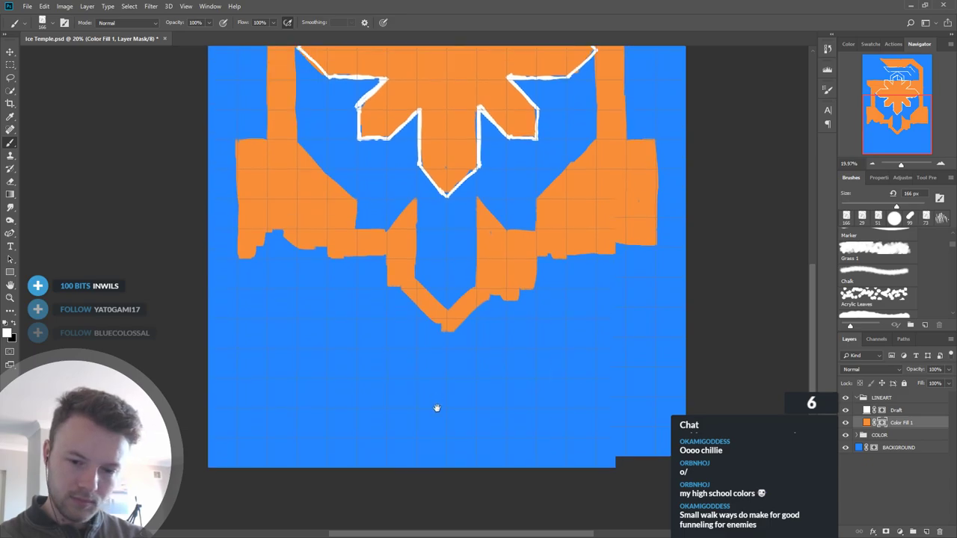
Step: Even out the right block's lower edge with orange and trim its outer edge back to the grid line
drag(437, 401, 441, 454)
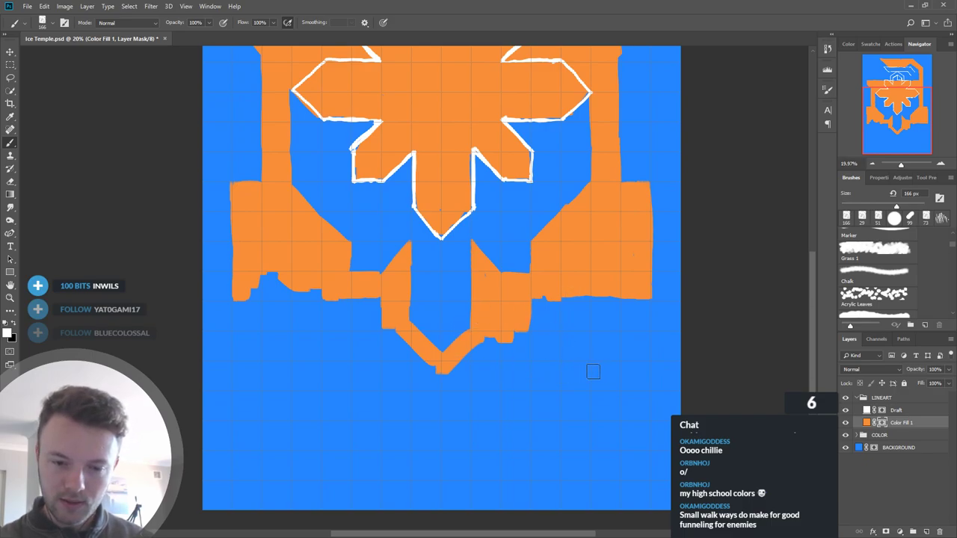
key(x)
drag(664, 217, 650, 299)
key(x)
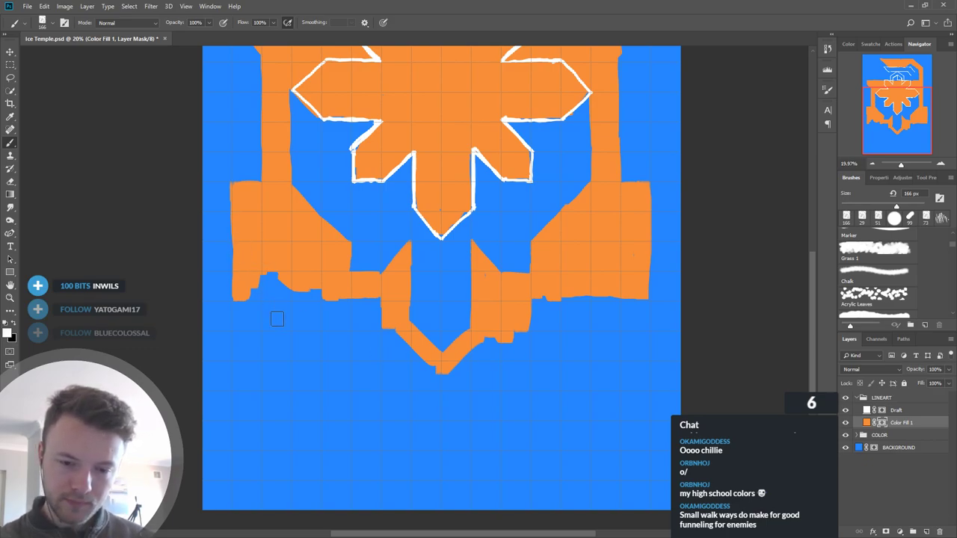
Step: Square off the lower half of the inner diagonal on both side blocks, filling each corner with orange
scroll(447, 321, up, 3)
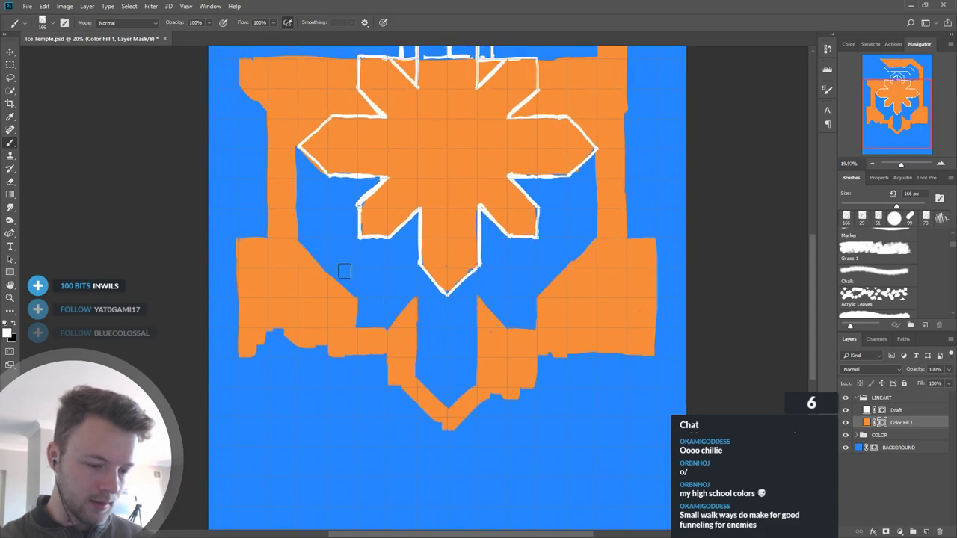
mouse_move(331, 275)
mouse_down()
mouse_move(350, 295)
mouse_move(329, 287)
mouse_move(350, 277)
mouse_move(352, 323)
mouse_move(346, 292)
mouse_up()
key(x)
mouse_move(575, 283)
mouse_down()
mouse_move(543, 272)
mouse_move(545, 298)
mouse_move(568, 278)
mouse_up()
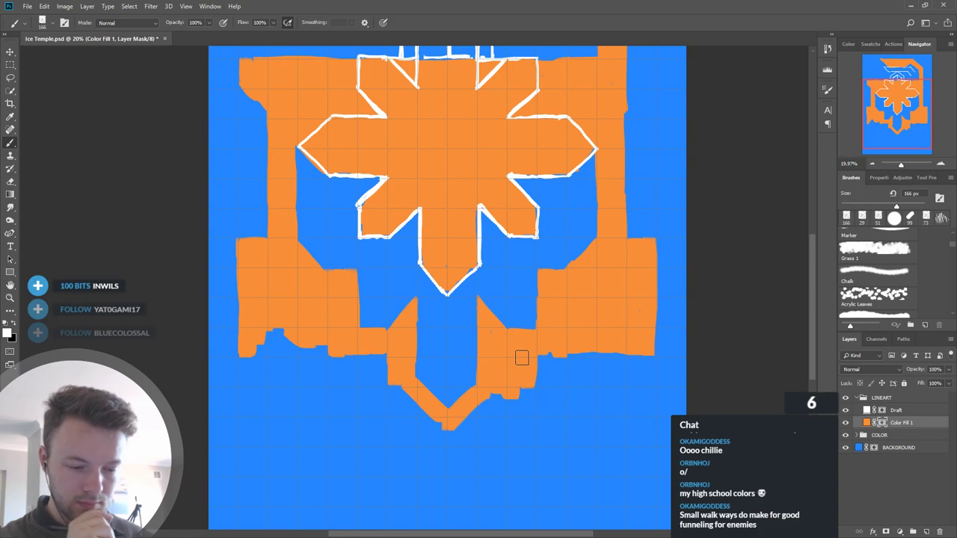
key(x)
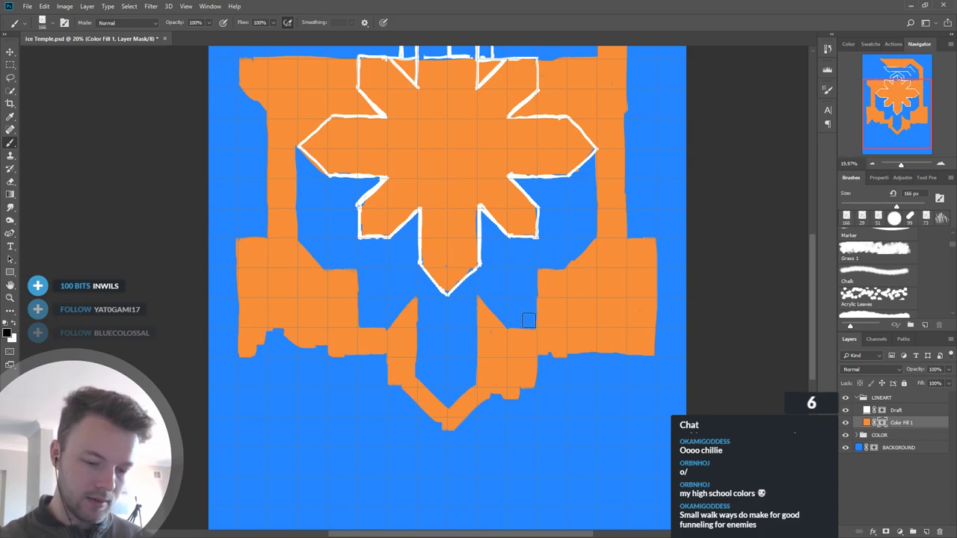
scroll(588, 297, up, 3)
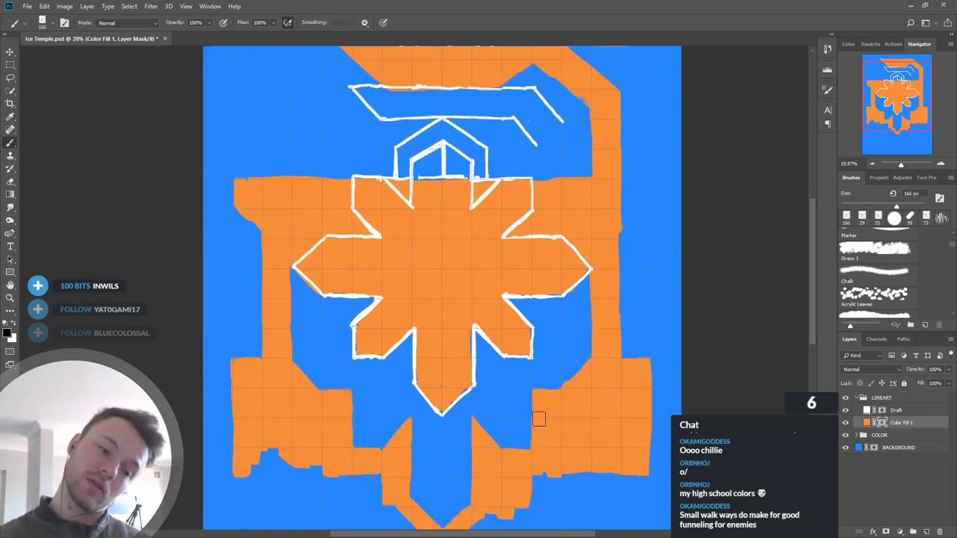
key(x)
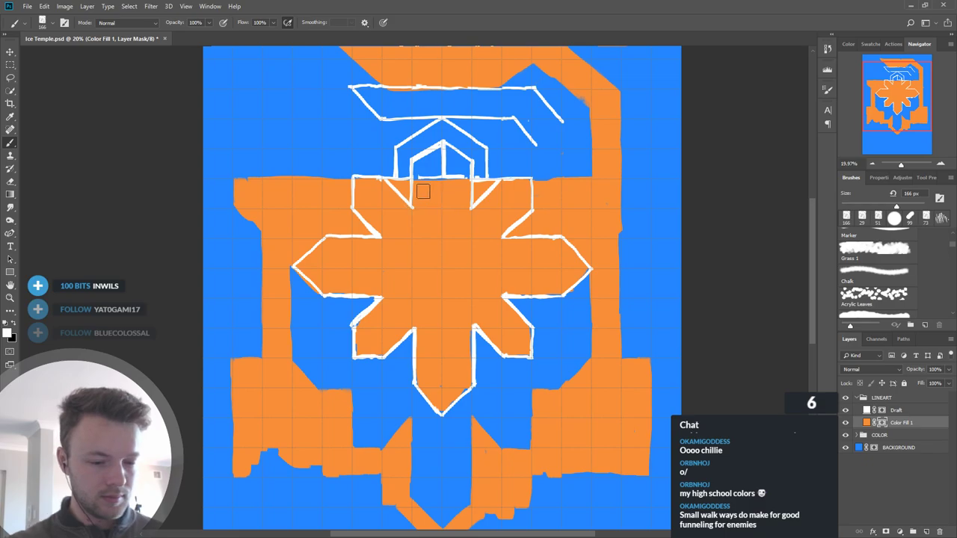
drag(592, 326, 589, 234)
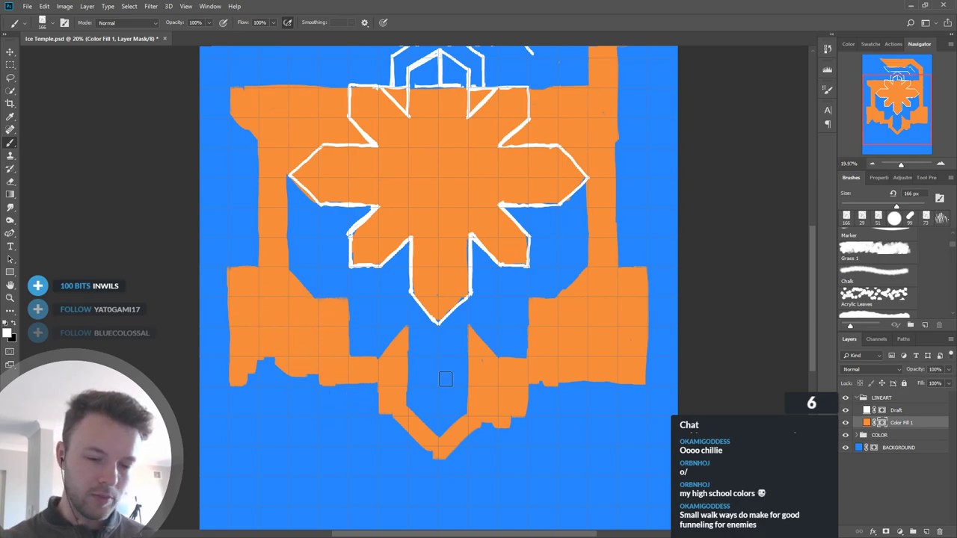
drag(608, 374, 622, 314)
key(x)
key(x)
Step: Extend both side blocks downward and out to the canvas edges, and roughly cover the whole lower map area in orange
drag(602, 355, 600, 288)
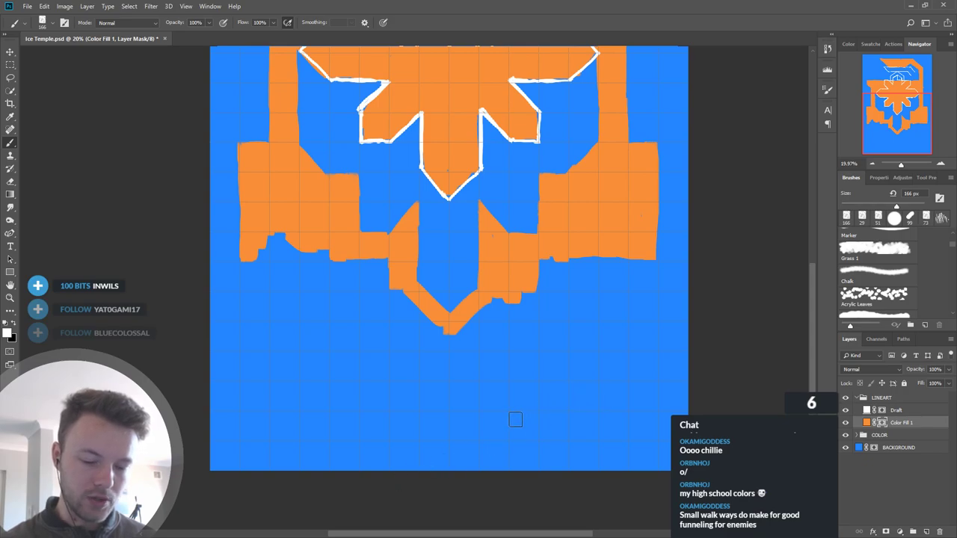
mouse_move(651, 245)
mouse_down()
mouse_move(648, 332)
mouse_move(641, 279)
mouse_move(627, 335)
mouse_move(599, 244)
mouse_move(600, 341)
mouse_up()
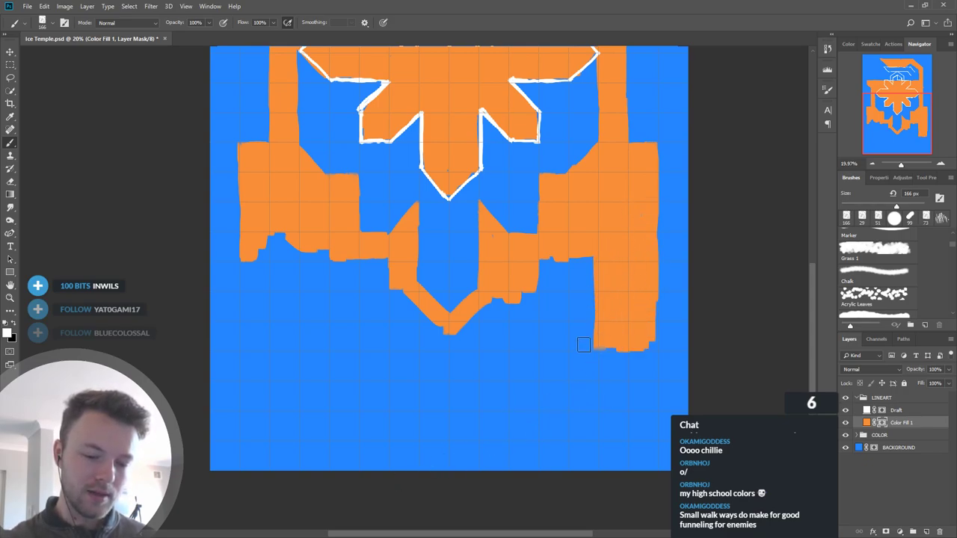
mouse_move(647, 271)
mouse_down()
mouse_move(677, 280)
mouse_move(675, 329)
mouse_up()
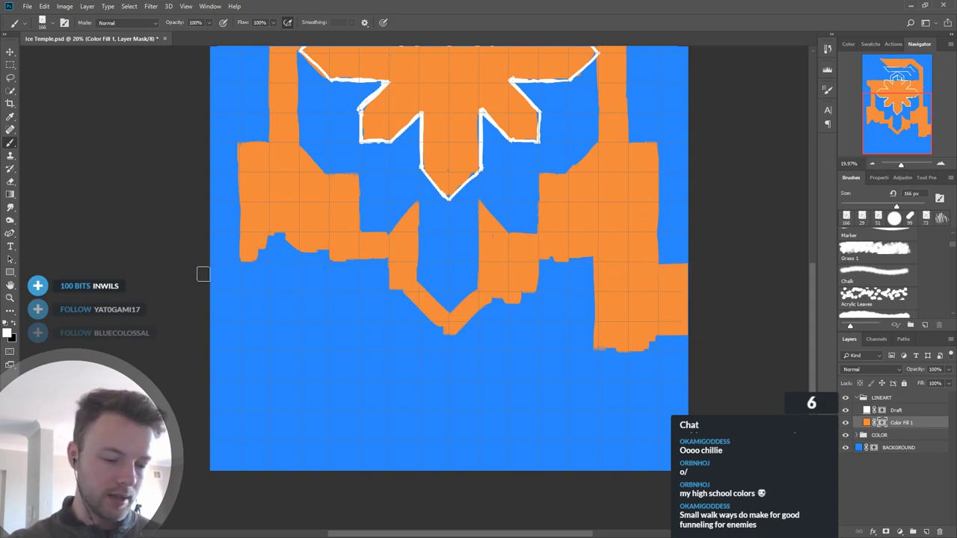
drag(200, 272, 246, 275)
mouse_move(261, 231)
mouse_down()
mouse_move(279, 237)
mouse_move(317, 218)
mouse_up()
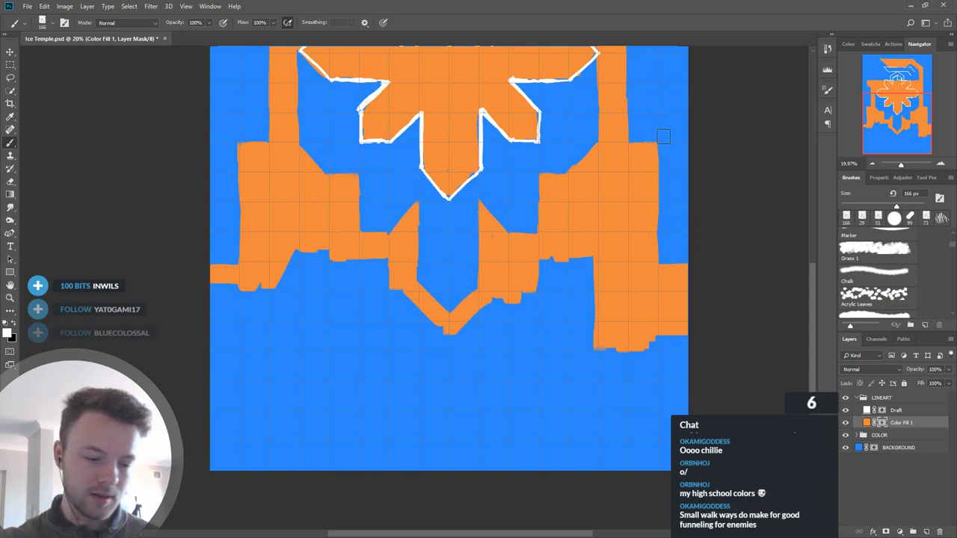
mouse_move(301, 246)
mouse_down()
mouse_move(294, 282)
mouse_move(314, 287)
mouse_move(345, 272)
mouse_move(351, 309)
mouse_move(364, 261)
mouse_move(376, 299)
mouse_move(391, 293)
mouse_move(402, 327)
mouse_move(416, 328)
mouse_move(403, 303)
mouse_move(453, 343)
mouse_move(442, 331)
mouse_move(466, 338)
mouse_move(496, 305)
mouse_move(494, 318)
mouse_move(513, 325)
mouse_move(577, 256)
mouse_move(611, 262)
mouse_move(578, 266)
mouse_move(527, 310)
mouse_move(498, 340)
mouse_move(493, 371)
mouse_move(535, 461)
mouse_move(624, 432)
mouse_move(509, 355)
mouse_move(372, 382)
mouse_move(222, 437)
mouse_move(216, 300)
mouse_up()
mouse_move(663, 186)
mouse_down()
mouse_move(665, 272)
mouse_move(695, 370)
mouse_up()
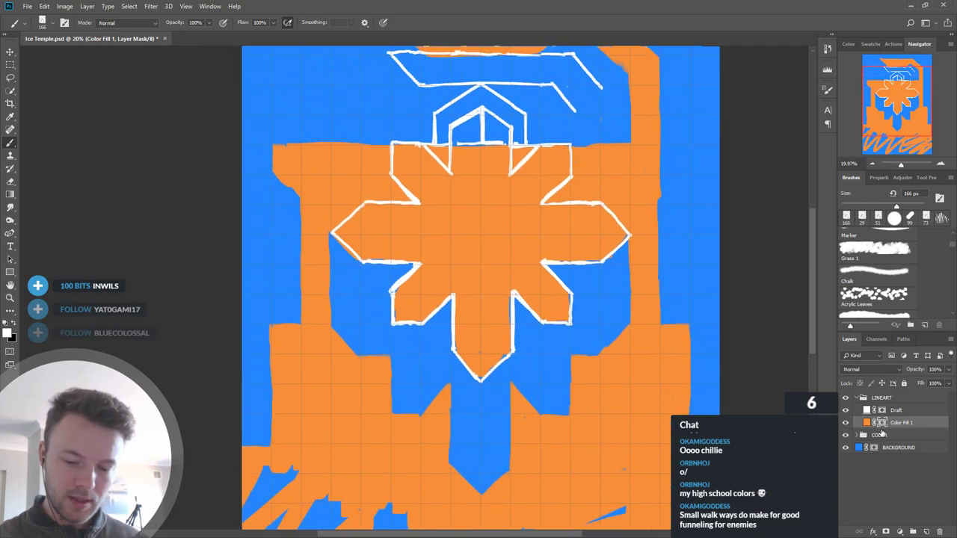
Step: Fade the Color Fill 1 layer to about half opacity, and ready a 29 px brush on the Draft layer's mask
drag(918, 371, 886, 382)
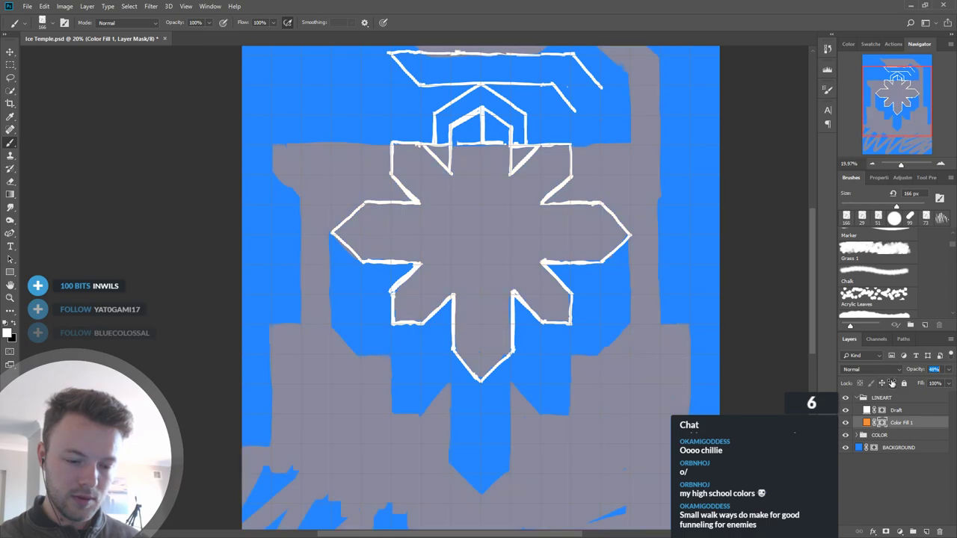
click(873, 410)
click(864, 218)
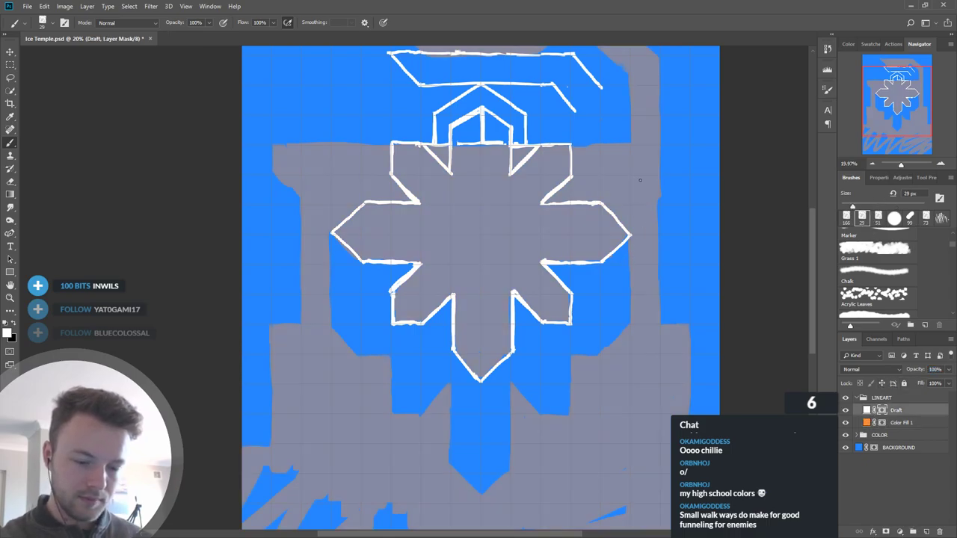
Step: Lasso and delete the old white corridor lines above the hexagonal chamber on the Draft layer, keeping the chamber's outline
drag(637, 297, 651, 349)
drag(642, 198, 642, 252)
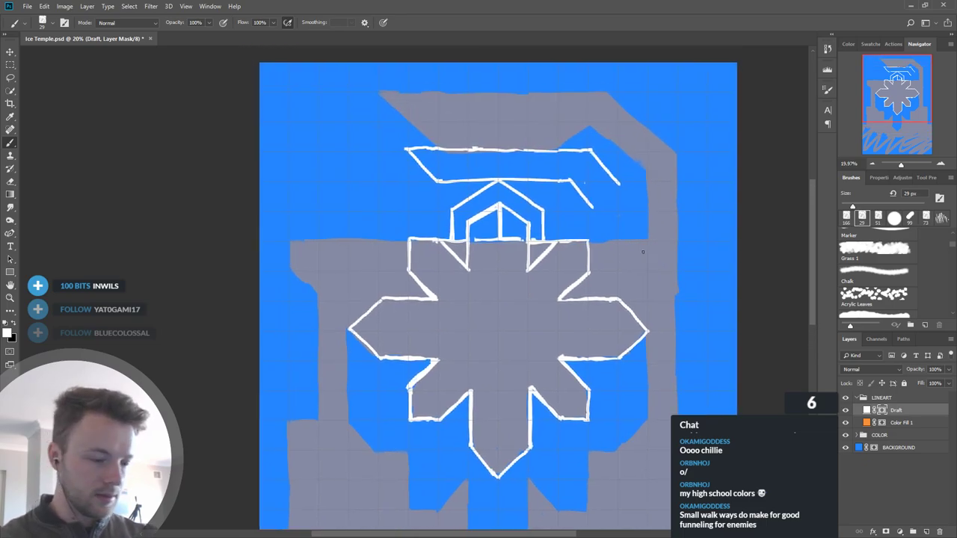
click(11, 77)
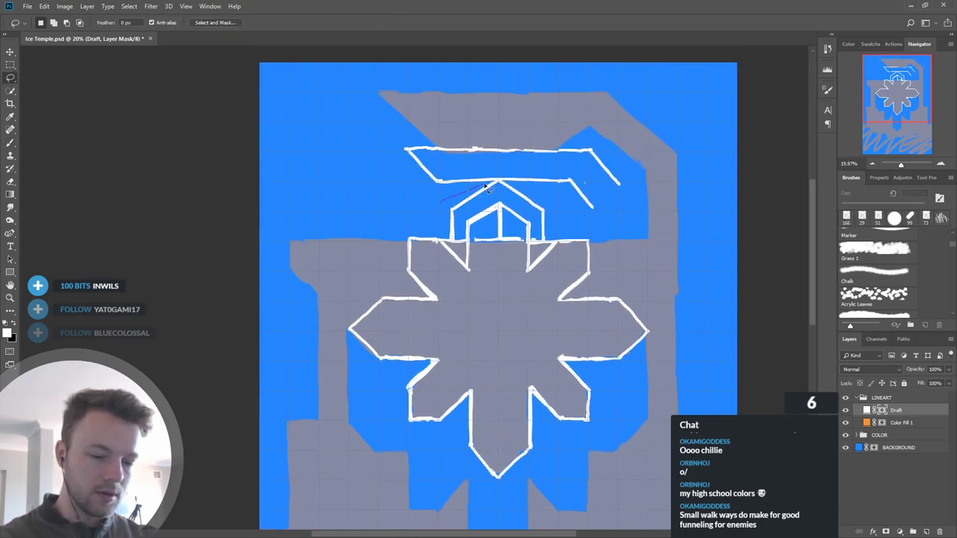
mouse_move(588, 233)
mouse_down()
mouse_move(530, 113)
mouse_move(380, 150)
mouse_move(431, 216)
mouse_up()
key(Delete)
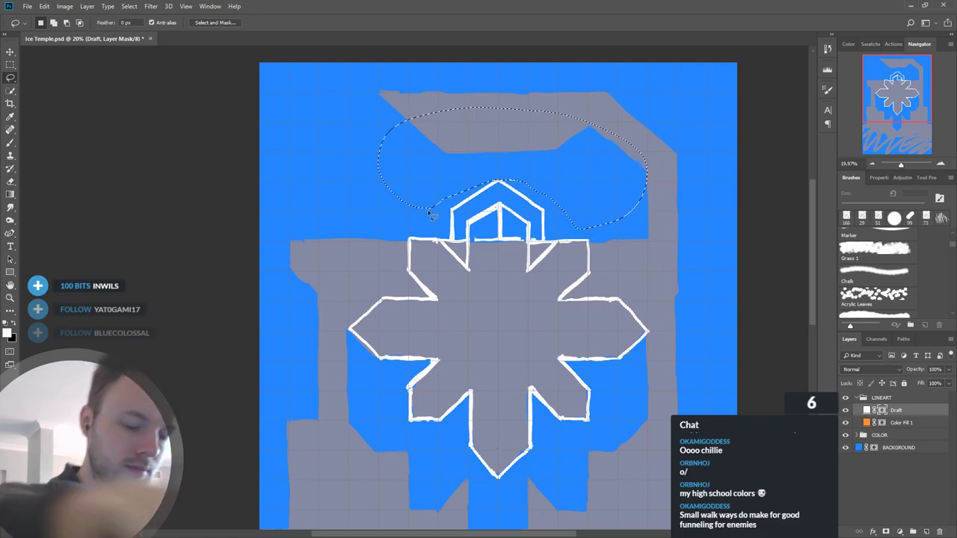
key(ctrl+d)
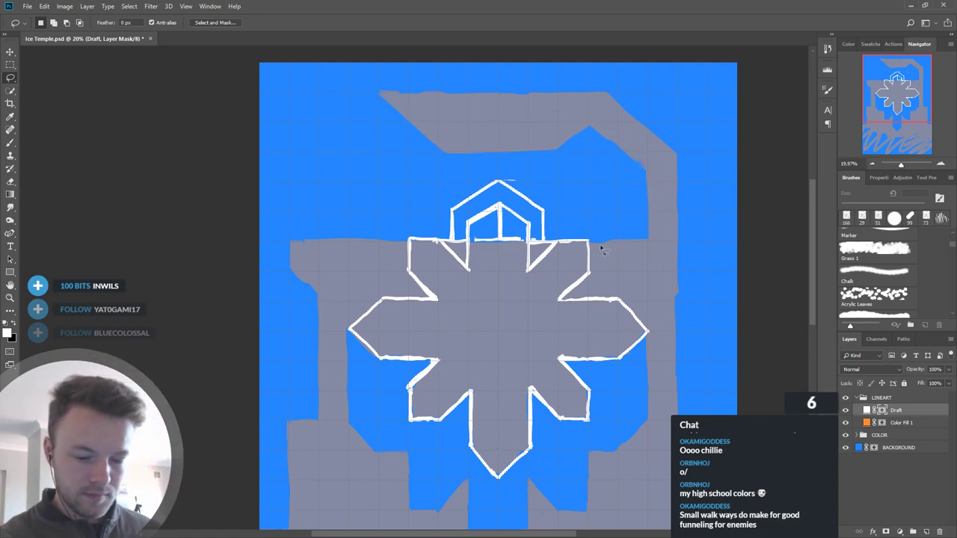
Step: Outline the upper corridor and its bend down the snowflake's right side in white, including the slanted end and diagonal notch
key(b)
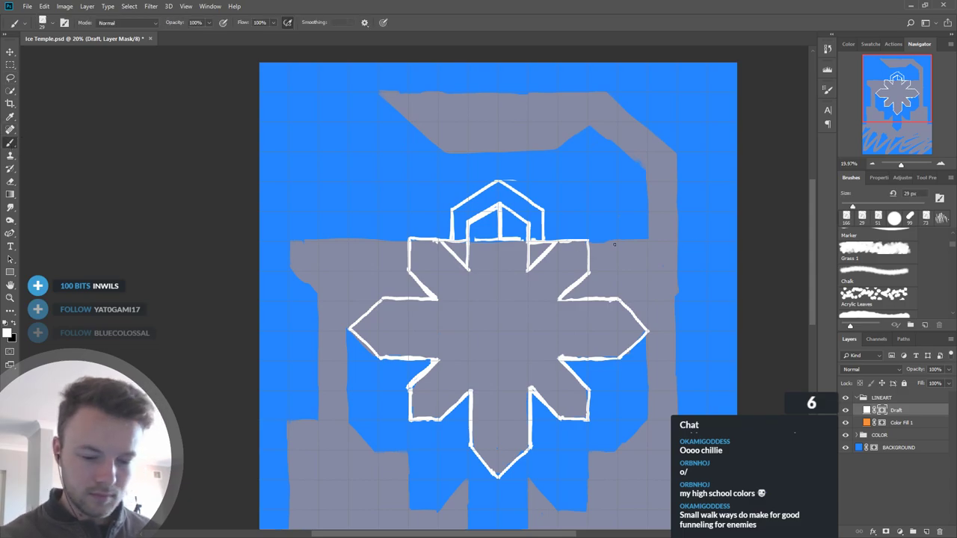
drag(598, 241, 644, 240)
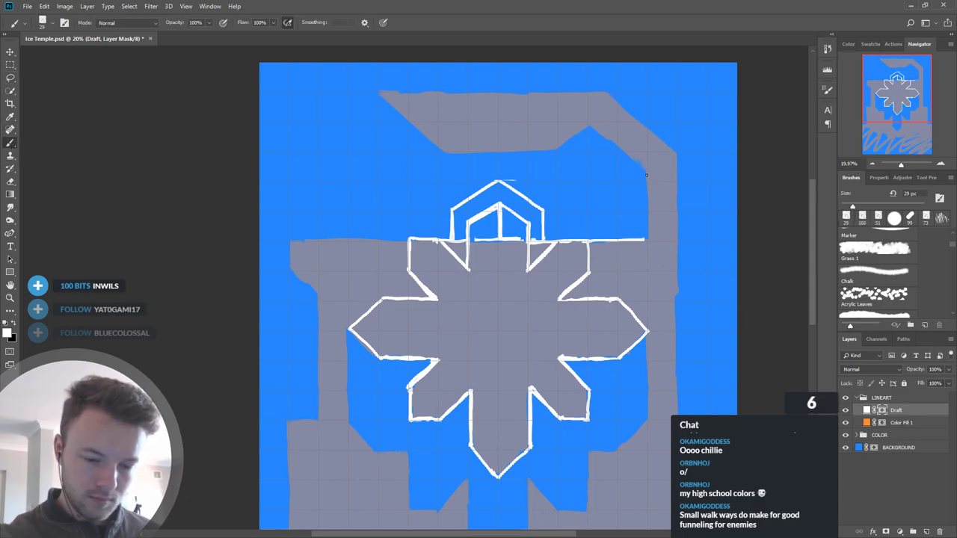
drag(678, 154, 678, 199)
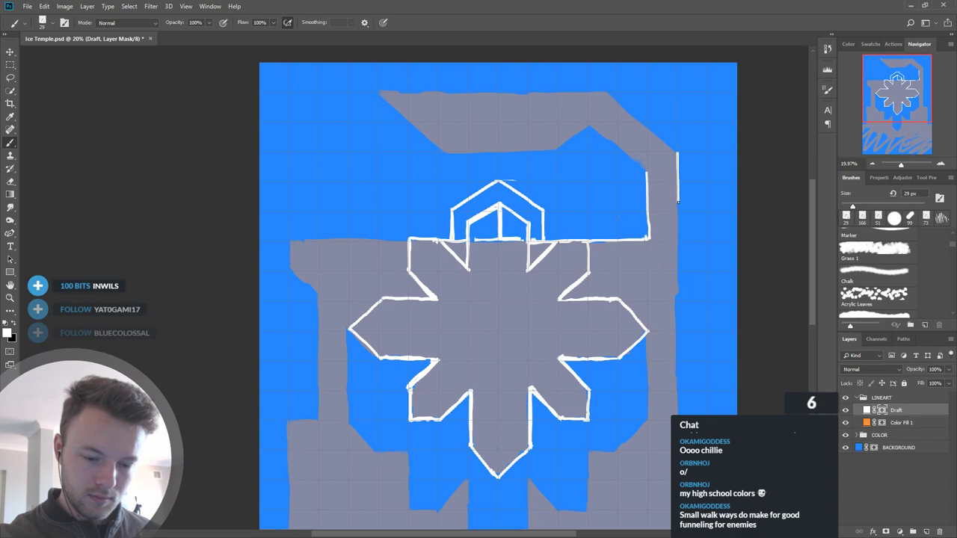
drag(680, 241, 679, 278)
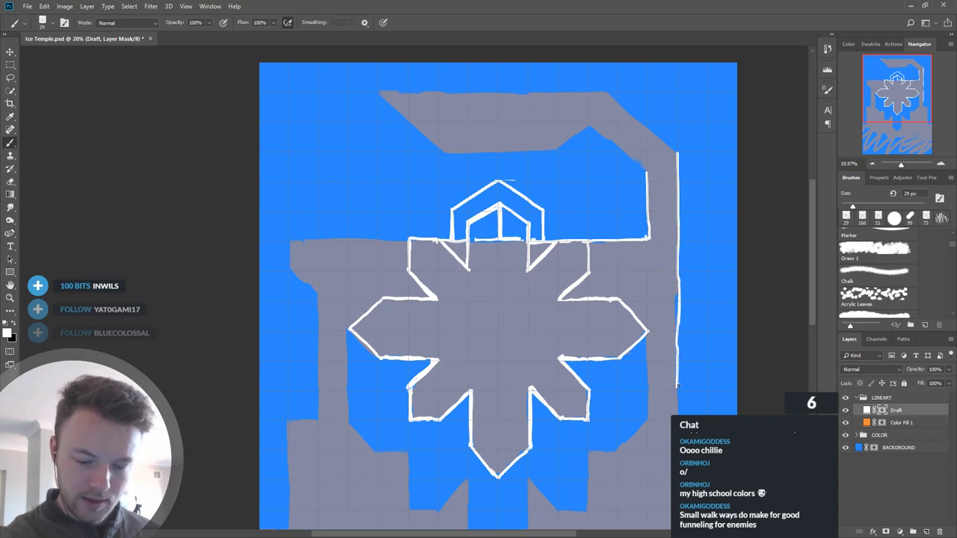
drag(647, 335, 644, 378)
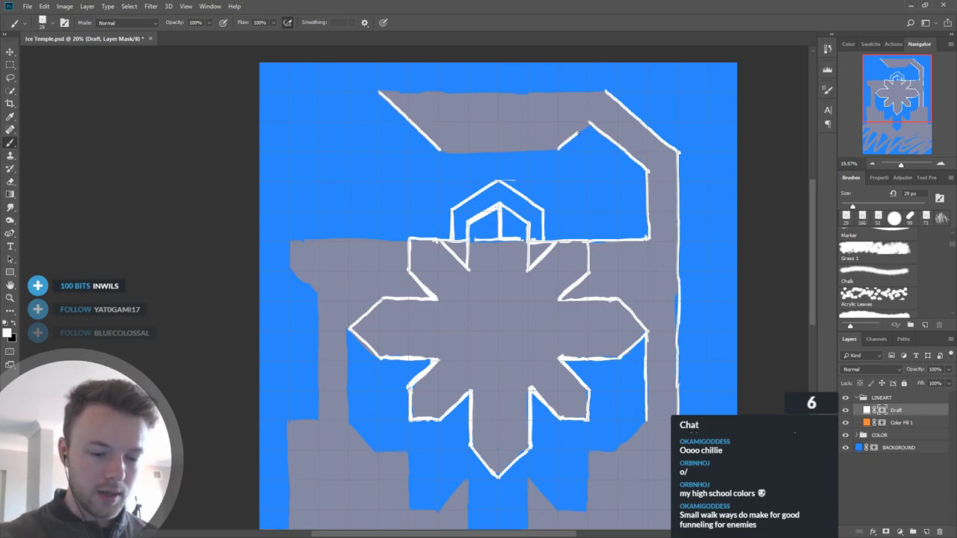
drag(456, 152, 558, 149)
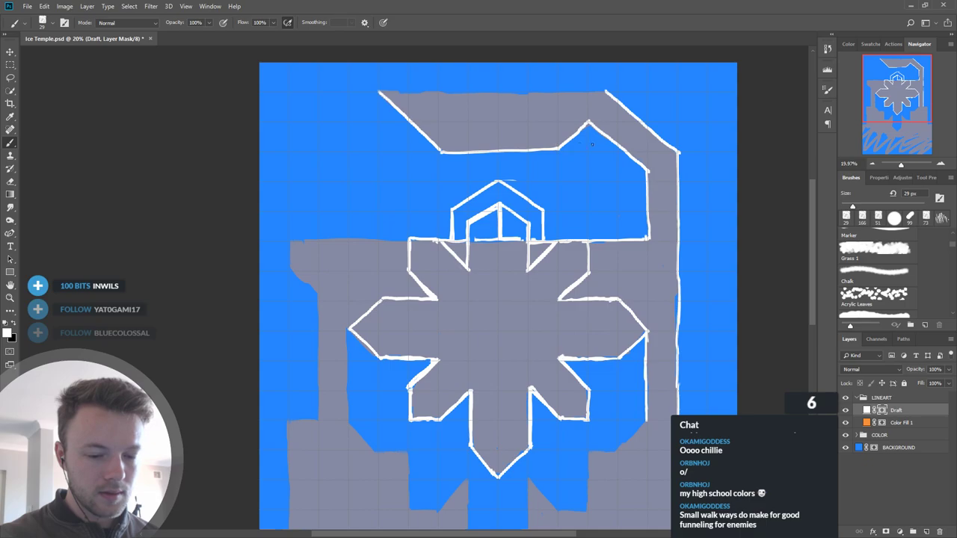
drag(380, 93, 617, 86)
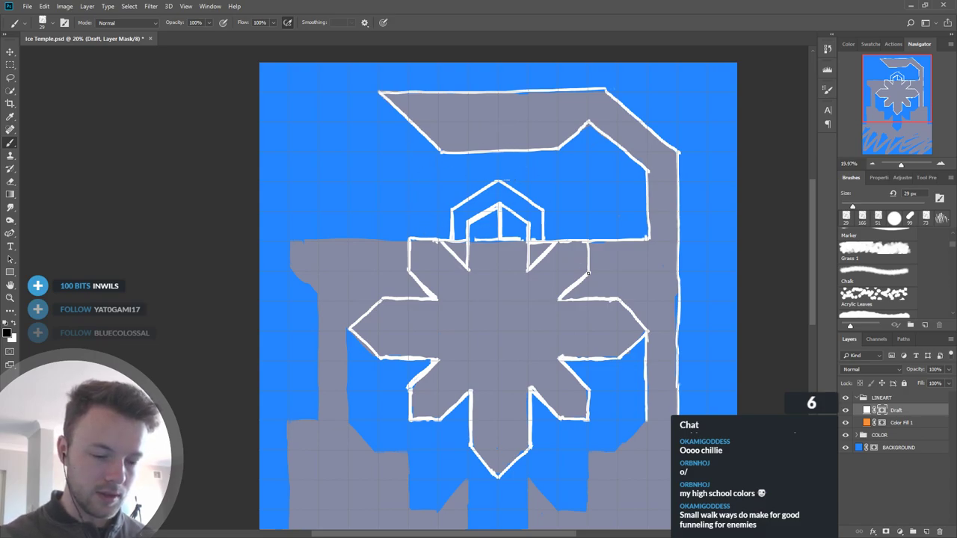
Step: Trace the right block's stepped inner edge in white, from the side corridor's diagonal down to the notch beside the central shaft
scroll(583, 267, down, 5)
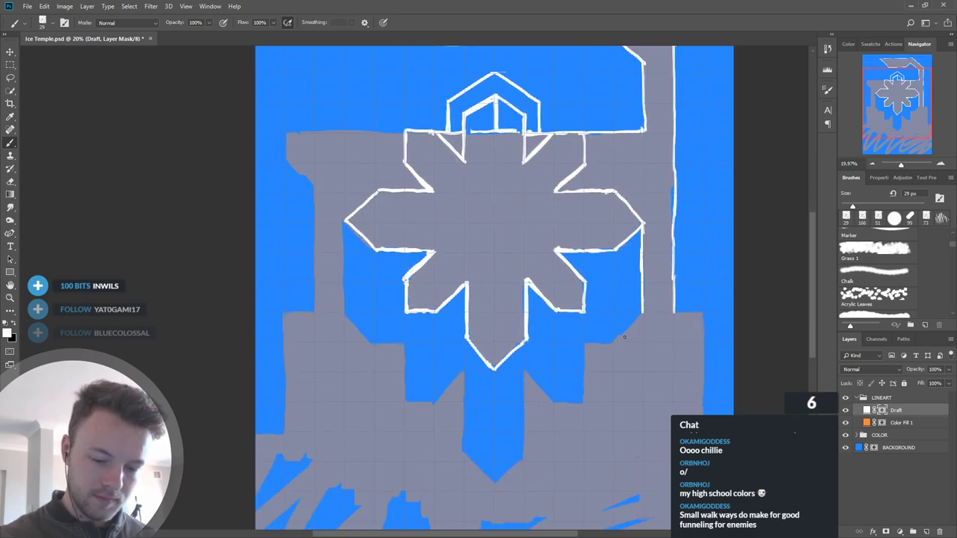
shift+click(614, 343)
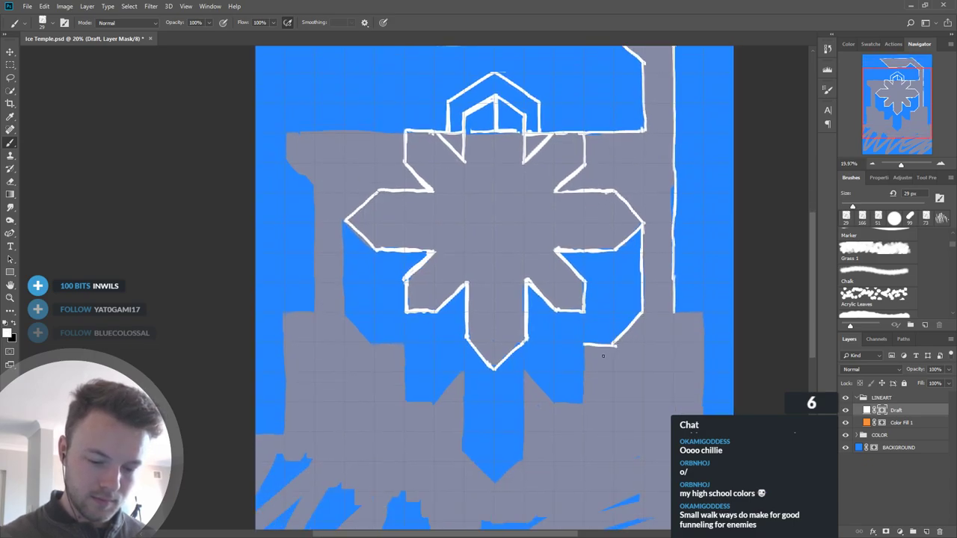
key(ctrl+z)
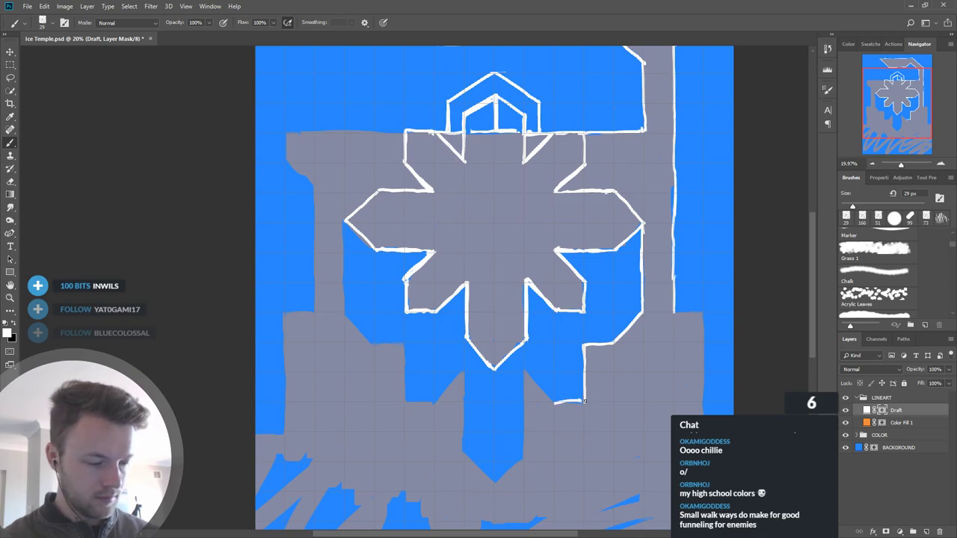
key(ctrl+z)
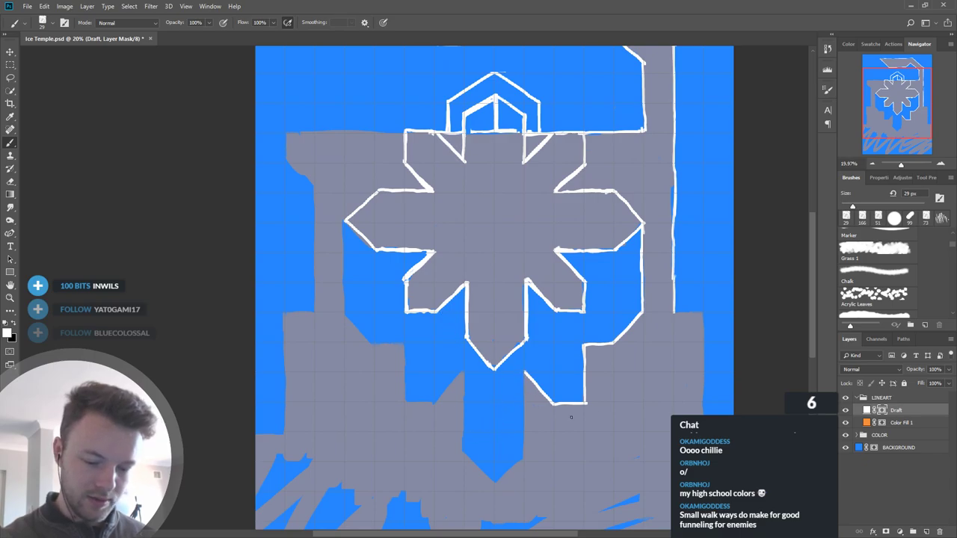
Step: Outline the central shaft below the snowflake with two vertical white sides meeting in a point one grid square lower
drag(524, 372, 522, 428)
drag(493, 462, 523, 437)
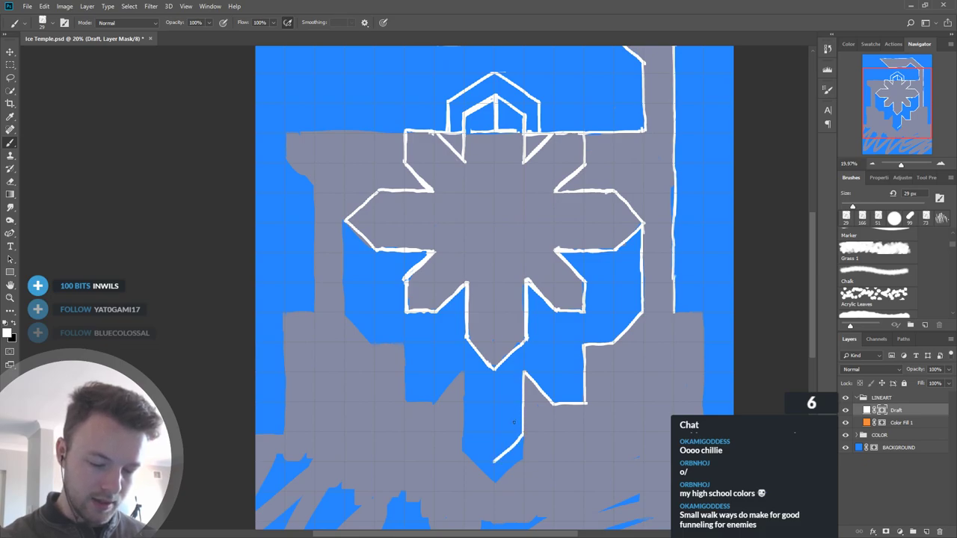
drag(464, 432, 494, 462)
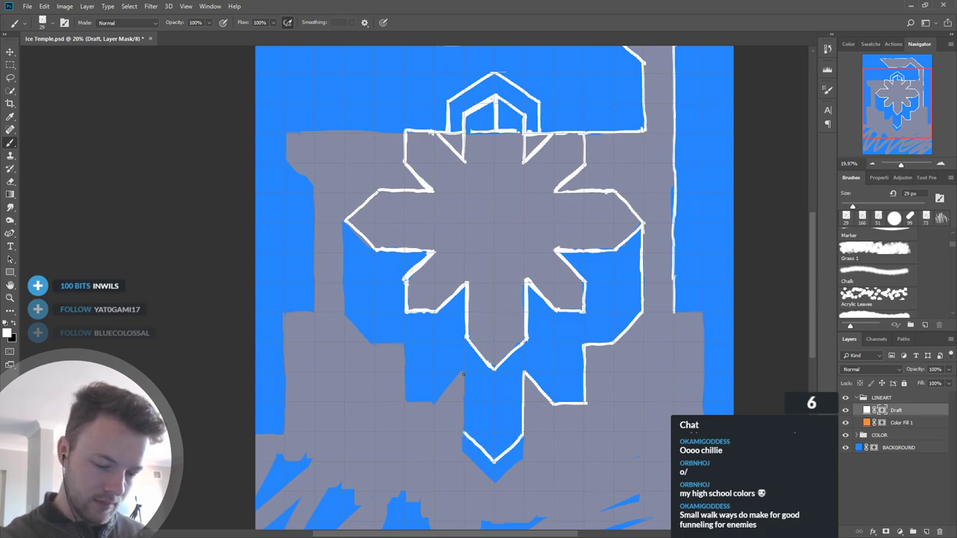
drag(464, 372, 460, 435)
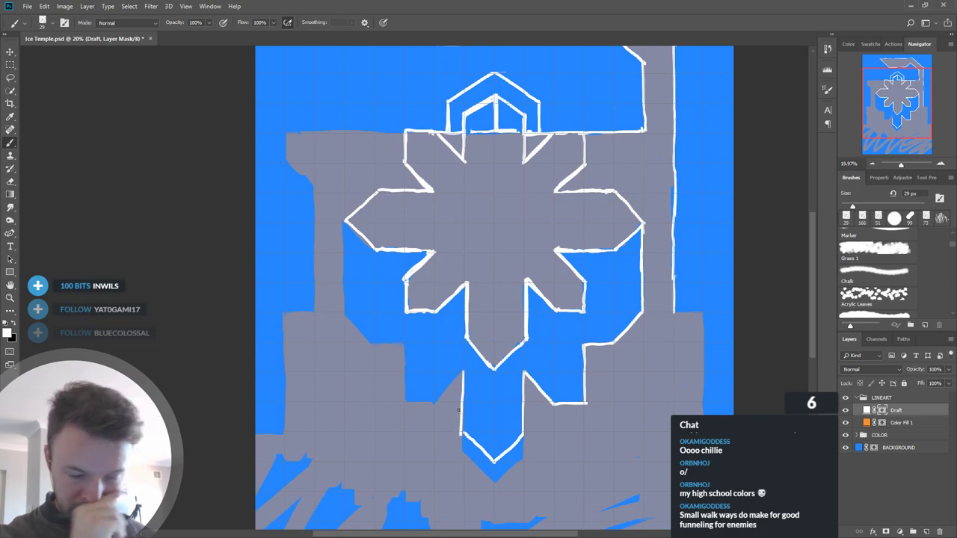
Step: Trace the left block's stepped inner edge in white, from the notch beside the central shaft up to the snowflake's left tip
mouse_move(405, 343)
mouse_down()
mouse_move(403, 397)
mouse_move(413, 375)
mouse_move(447, 394)
mouse_move(403, 402)
mouse_move(459, 391)
mouse_move(434, 403)
mouse_move(461, 372)
mouse_up()
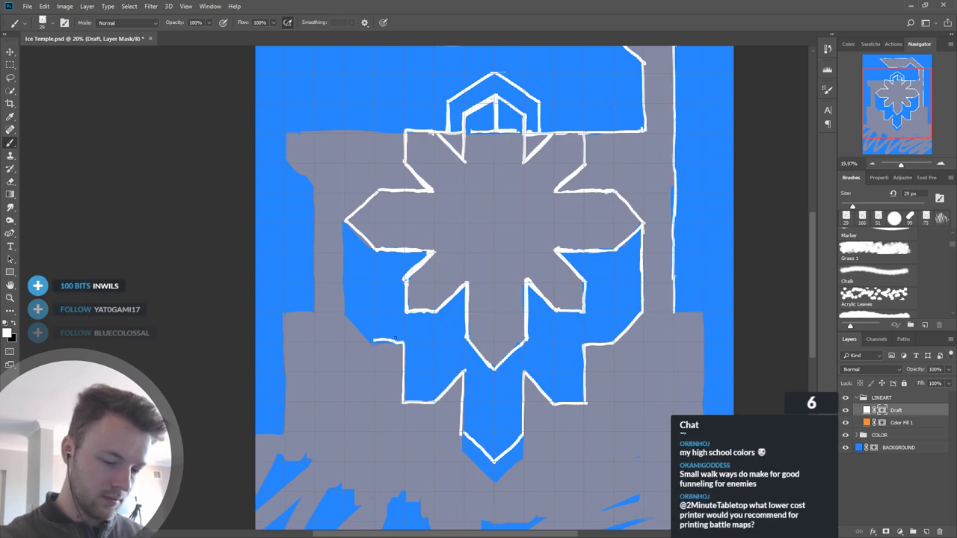
drag(401, 345, 379, 344)
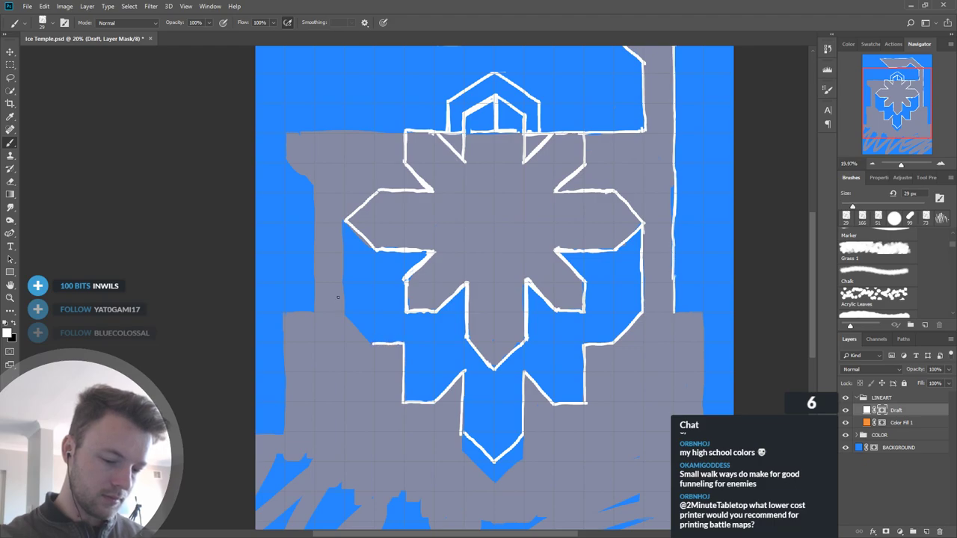
drag(347, 316, 372, 343)
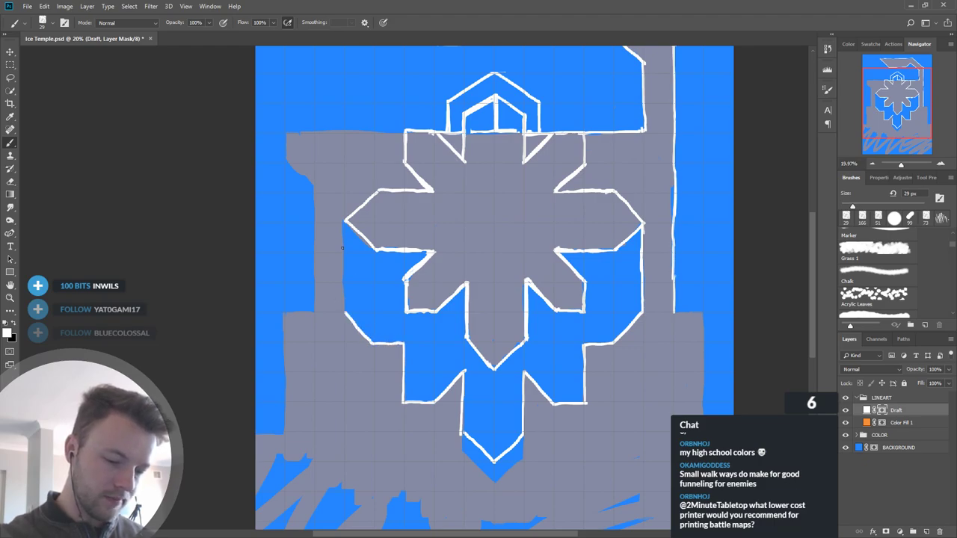
drag(344, 222, 343, 313)
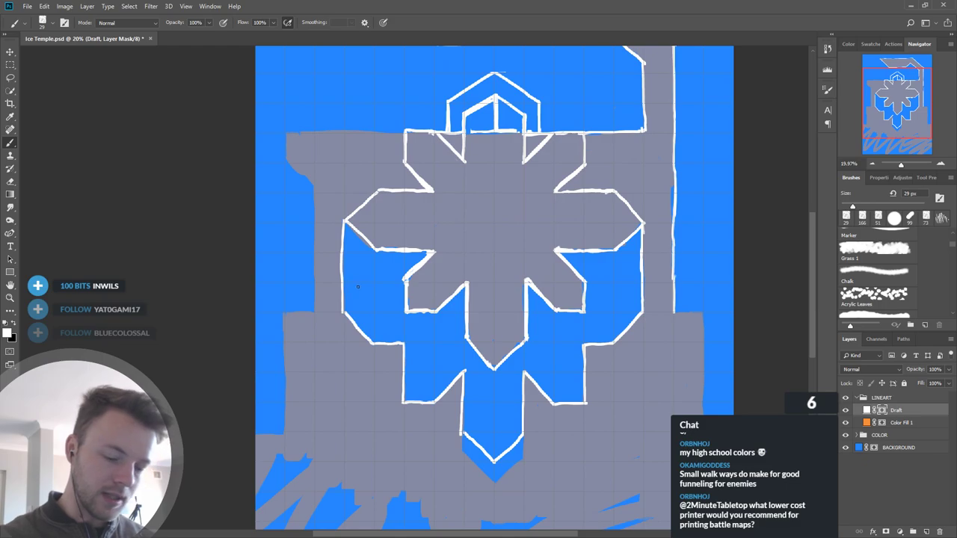
key(ctrl+z)
drag(345, 222, 342, 312)
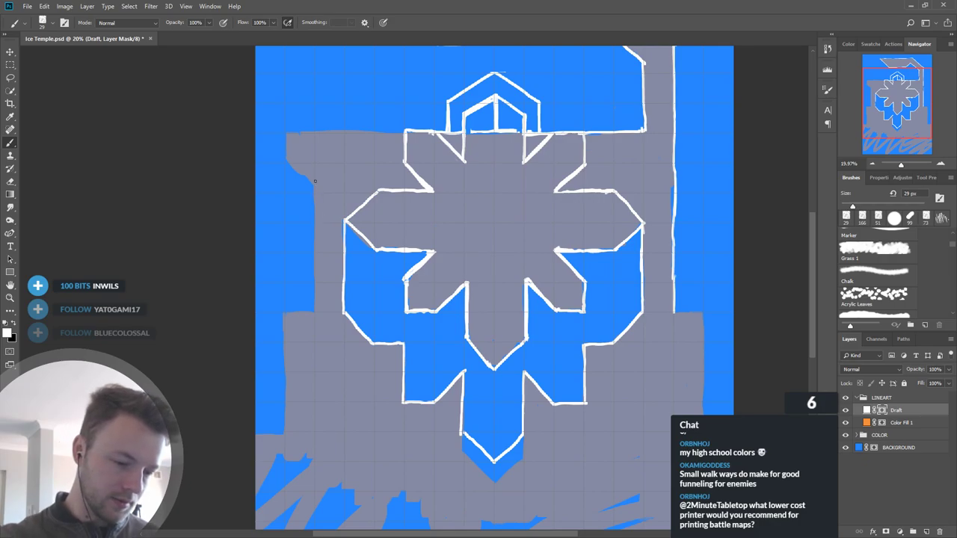
Step: Outline the left corridor's outer edge in white, including its diagonal corner and the short vertical side above it
drag(312, 196, 314, 311)
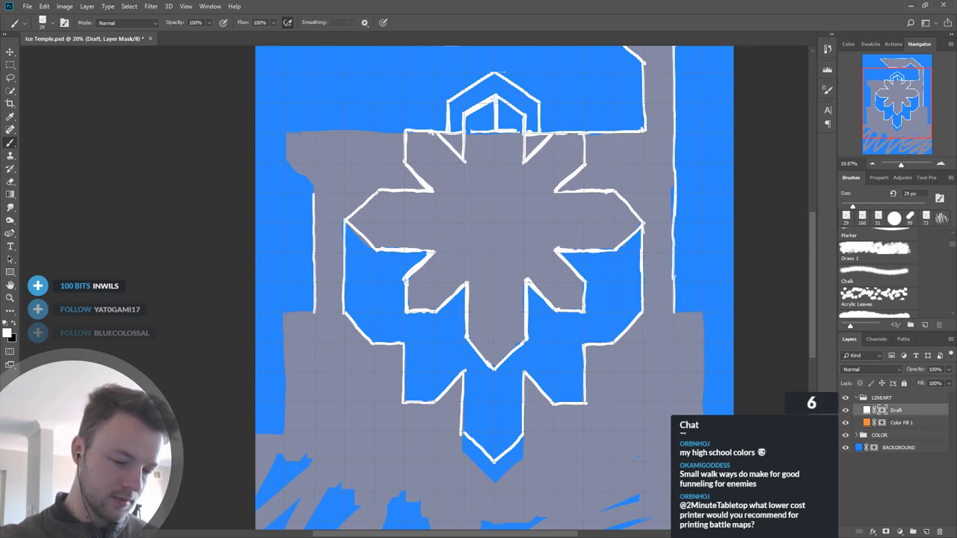
drag(285, 163, 316, 198)
drag(286, 135, 285, 158)
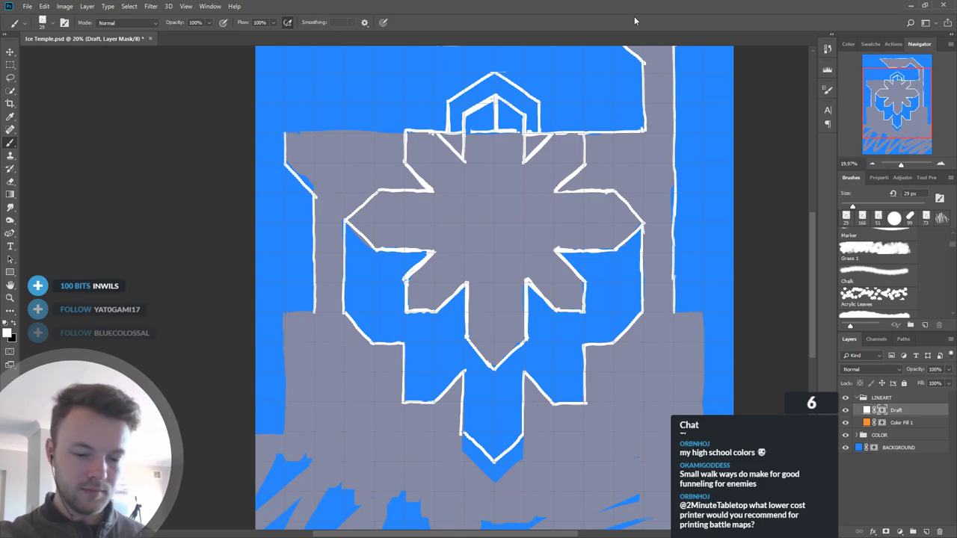
Step: Divide the right side corridor with four white cross lines one grid square apart, from the stepped block's corner to the snowflake's tip
scroll(741, 307, up, 1)
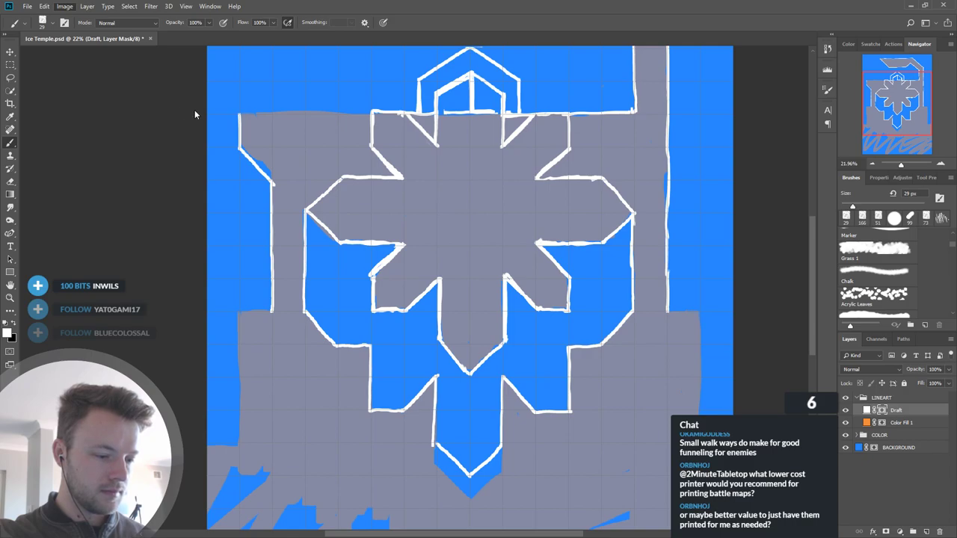
scroll(302, 259, down, 4)
scroll(464, 254, up, 7)
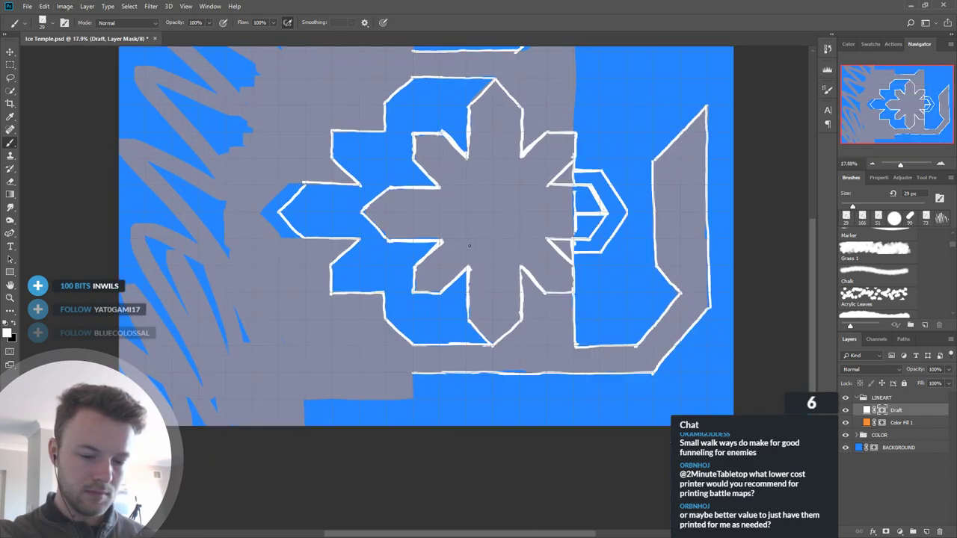
scroll(445, 460, down, 5)
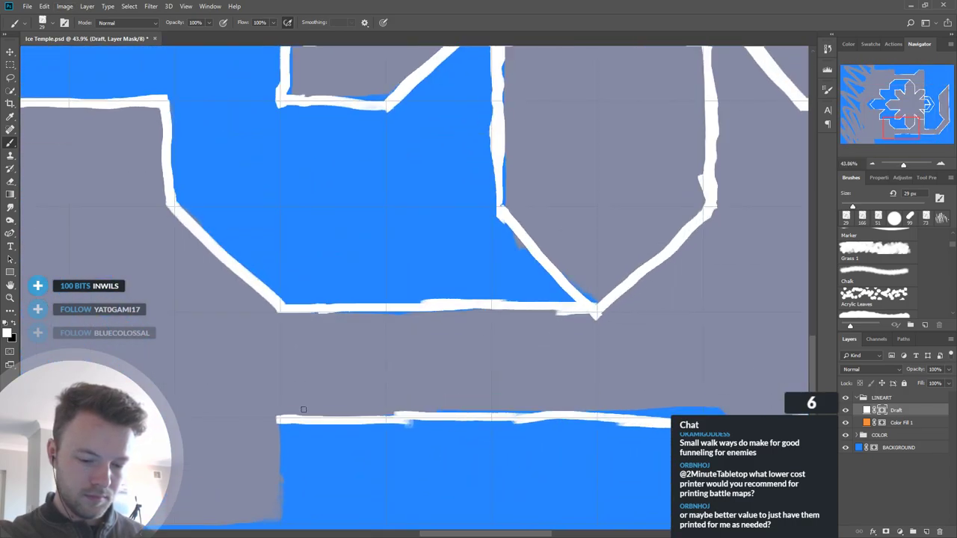
scroll(494, 422, up, 1)
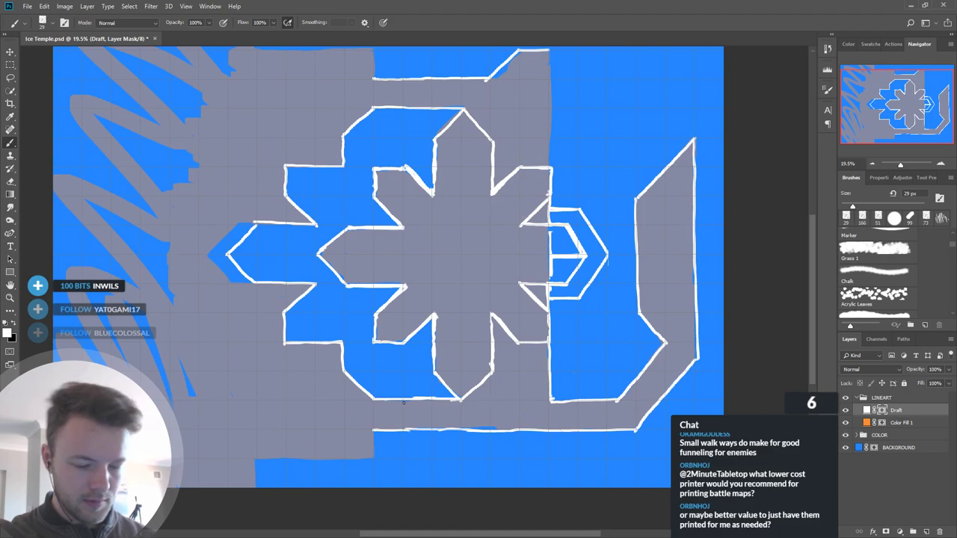
scroll(434, 465, up, 5)
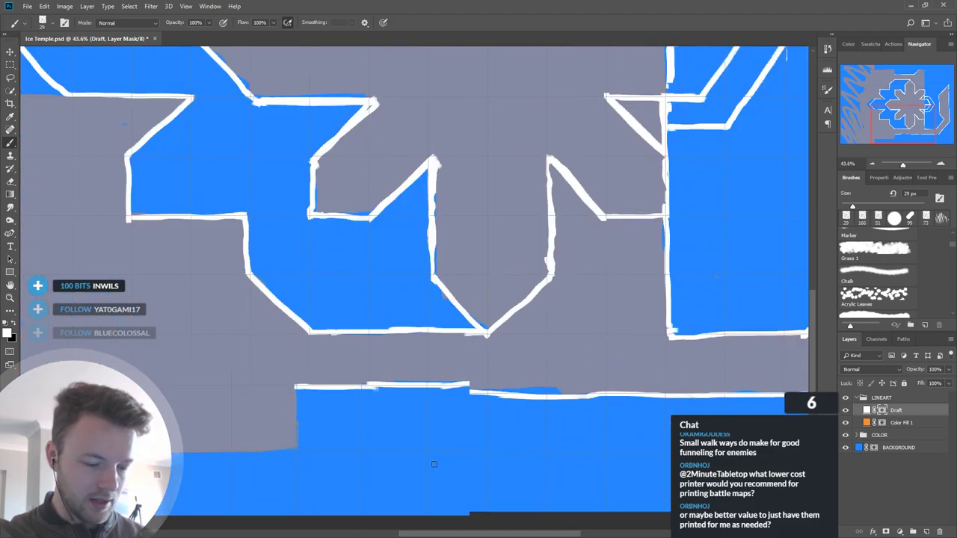
drag(296, 320, 297, 386)
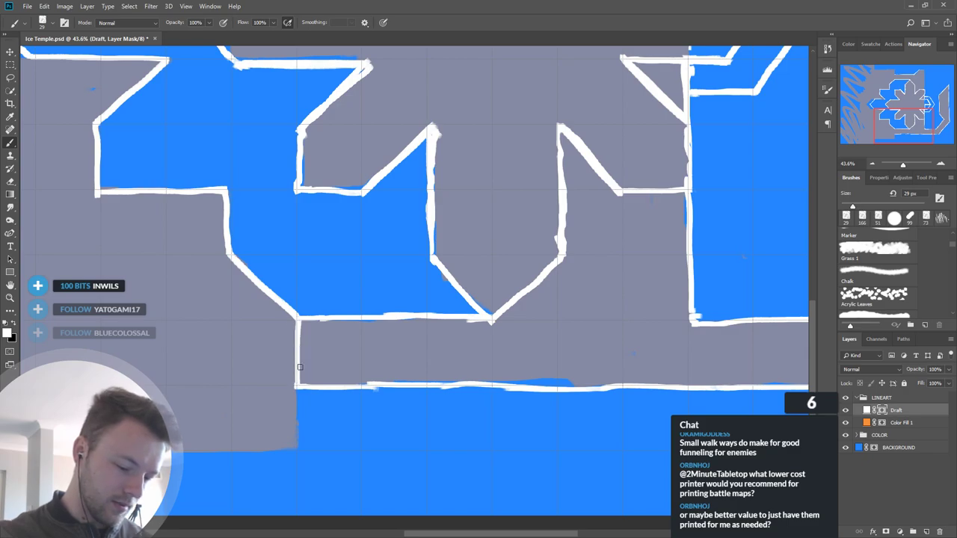
drag(362, 320, 363, 386)
drag(428, 320, 428, 386)
drag(491, 319, 491, 386)
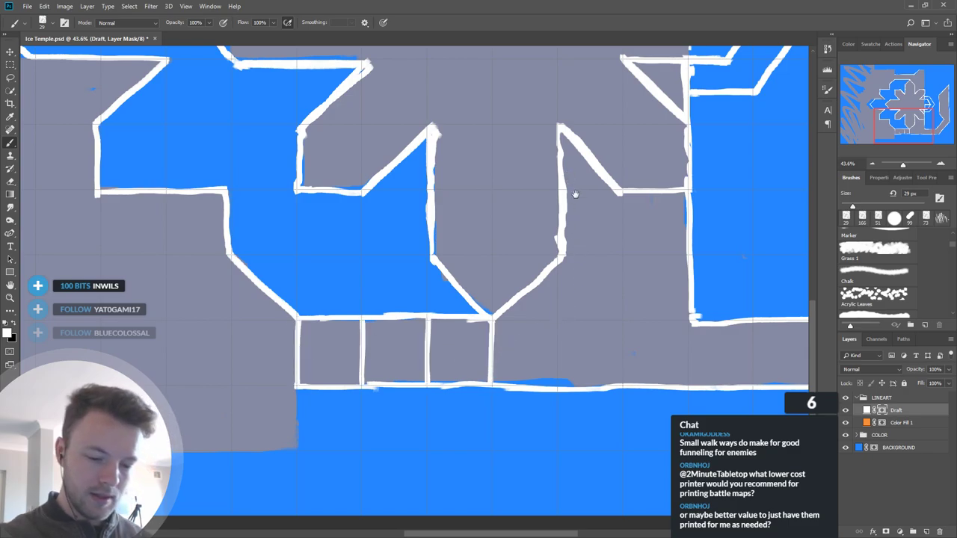
Step: Draw four matching white cross lines one grid square apart in the opposite side corridor, and trim the stray line end beside its diagonal
drag(542, 181, 547, 406)
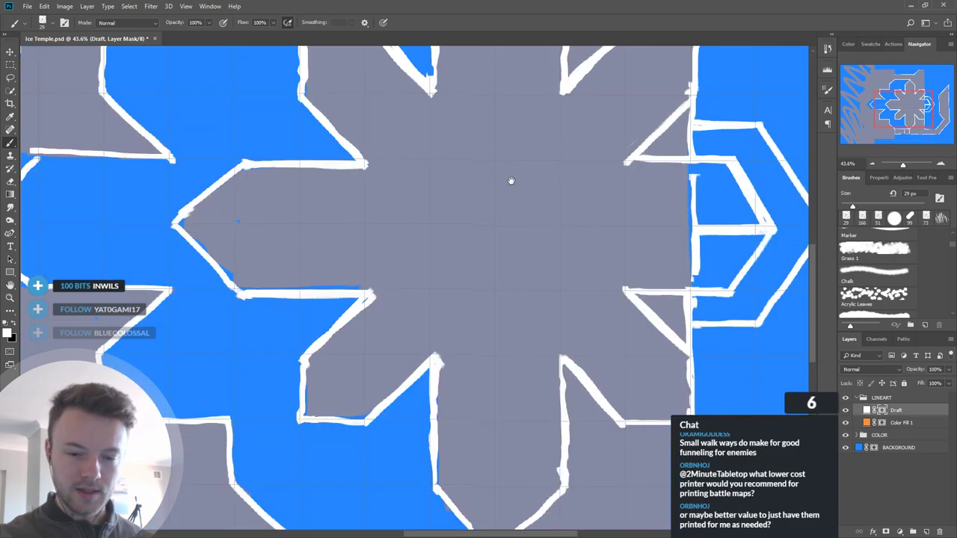
drag(511, 166, 538, 458)
drag(401, 151, 409, 219)
drag(334, 208, 335, 272)
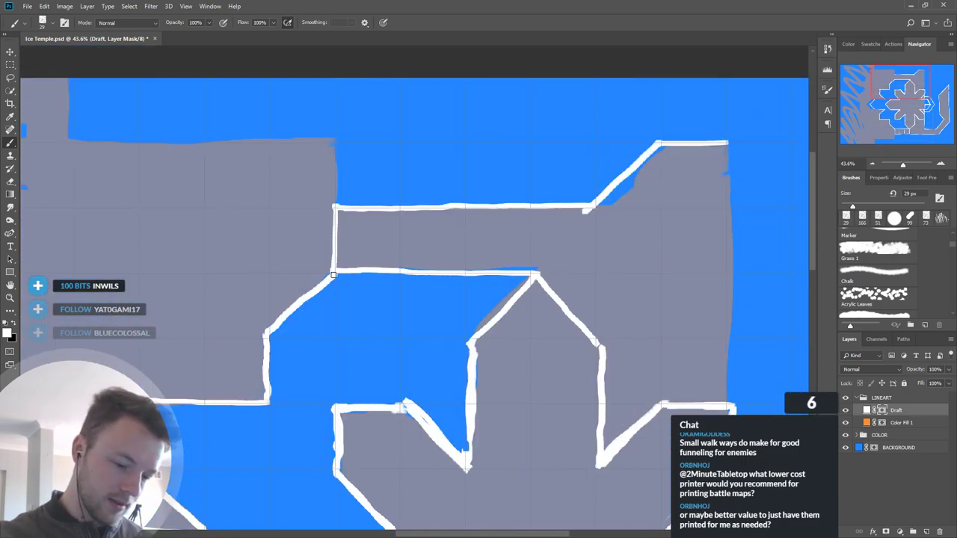
drag(398, 210, 398, 271)
drag(465, 206, 464, 275)
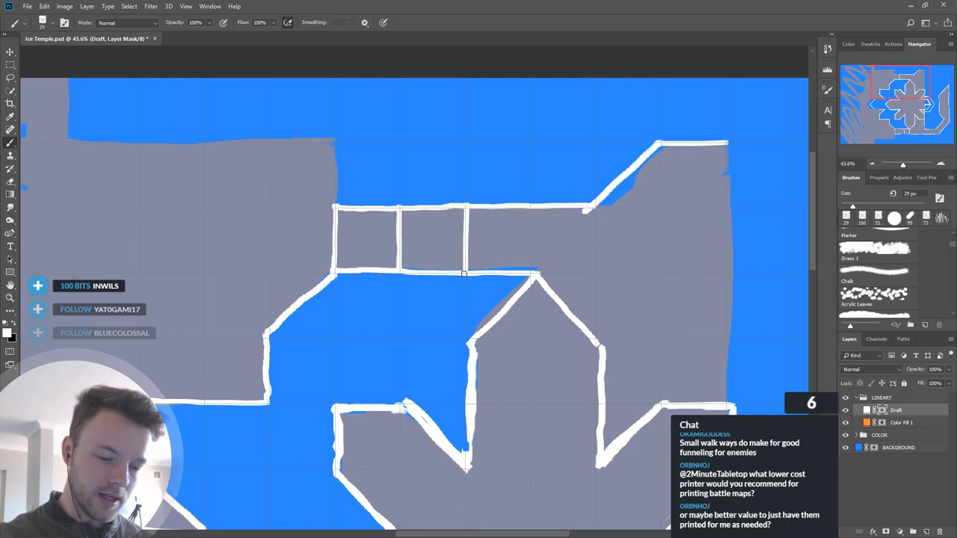
drag(531, 207, 530, 273)
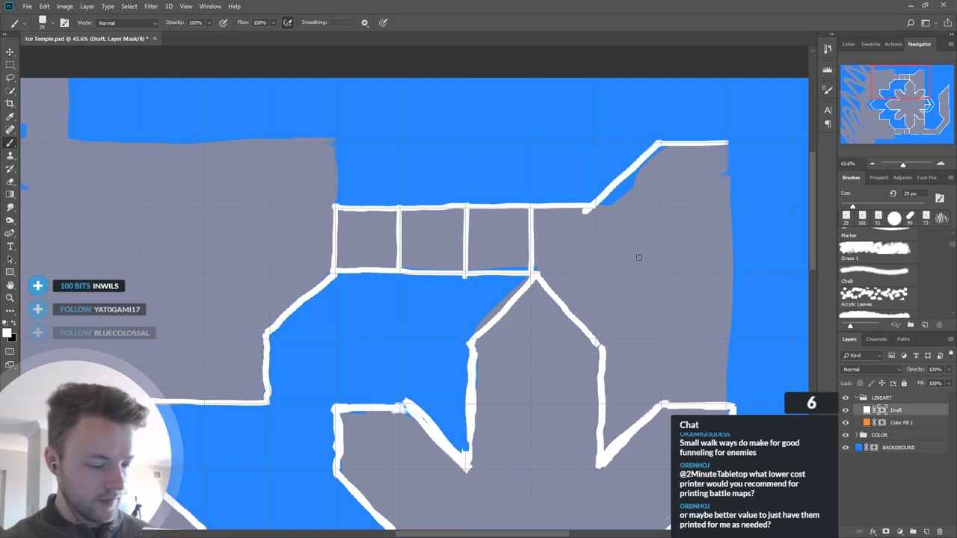
key(x)
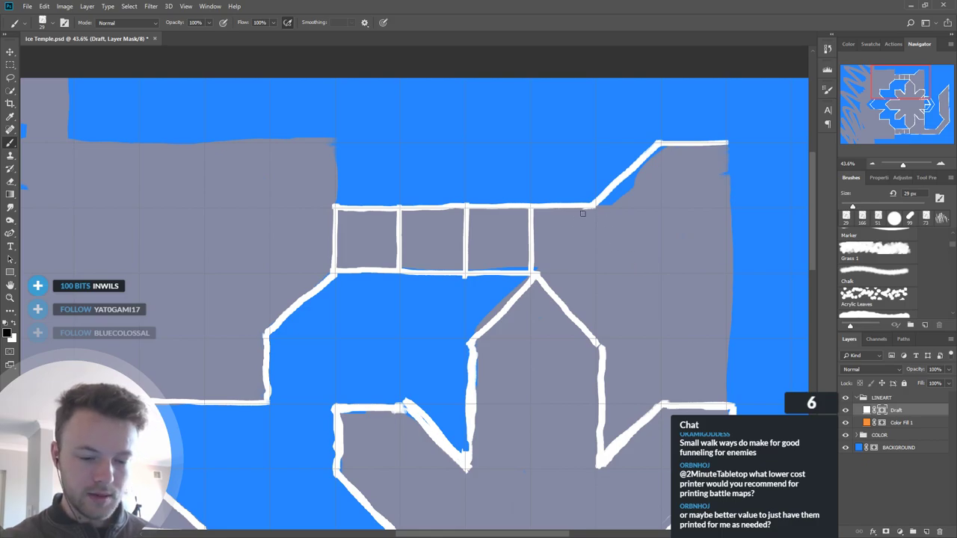
Step: Draw three white cross lines one grid square apart in the outer corridor, from the hall's end wall towards the diagonal bend
scroll(565, 182, down, 10)
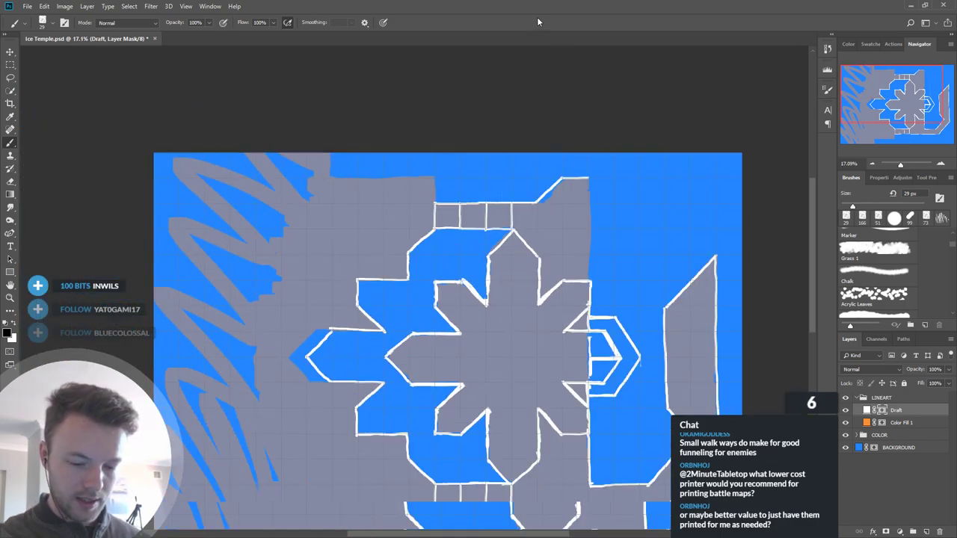
scroll(762, 322, down, 1)
scroll(698, 482, up, 7)
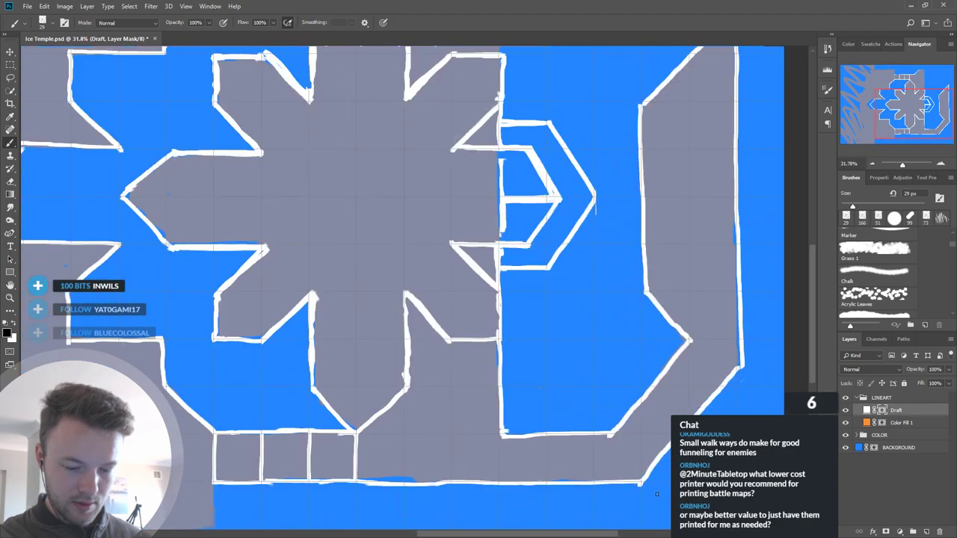
scroll(649, 441, up, 2)
scroll(614, 347, down, 2)
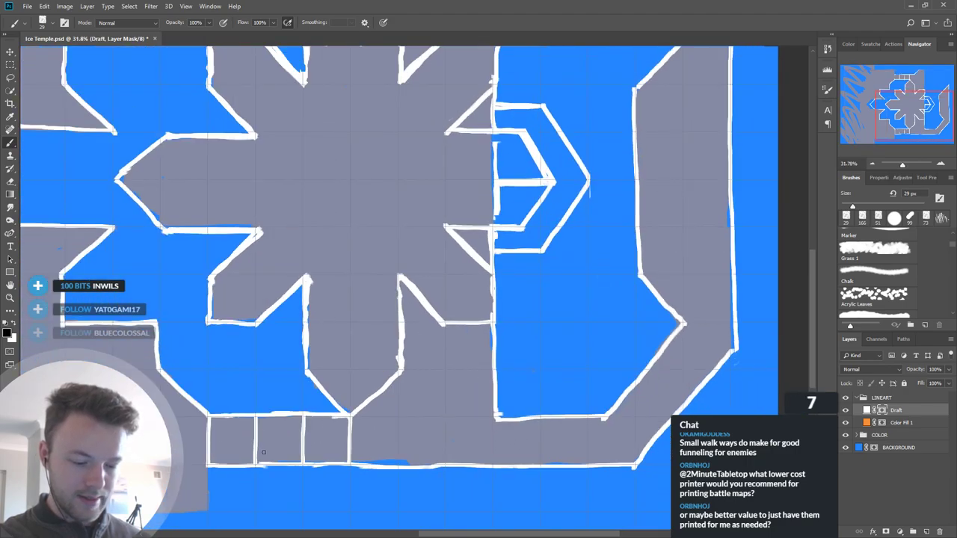
scroll(608, 494, up, 3)
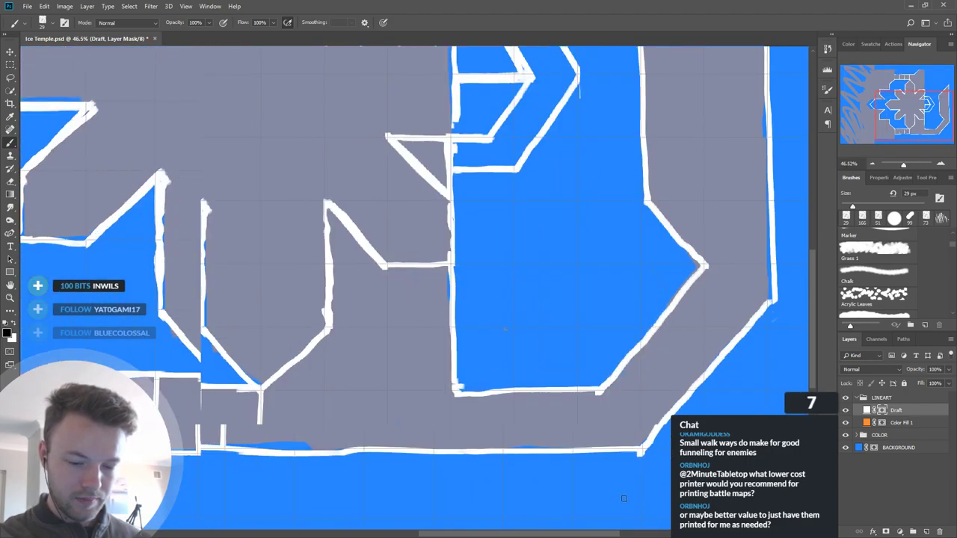
scroll(508, 351, down, 4)
key(ctrl+z)
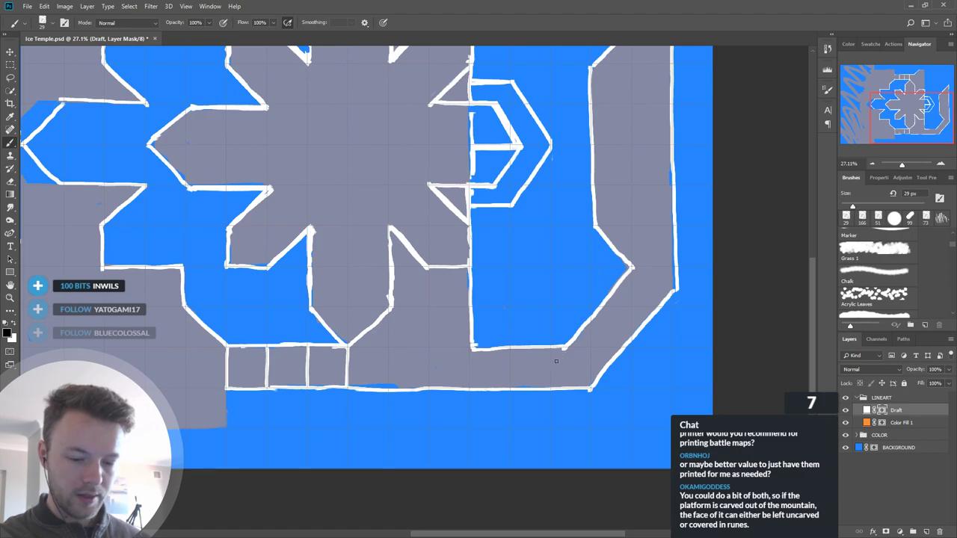
scroll(551, 366, up, 2)
scroll(551, 366, up, 2)
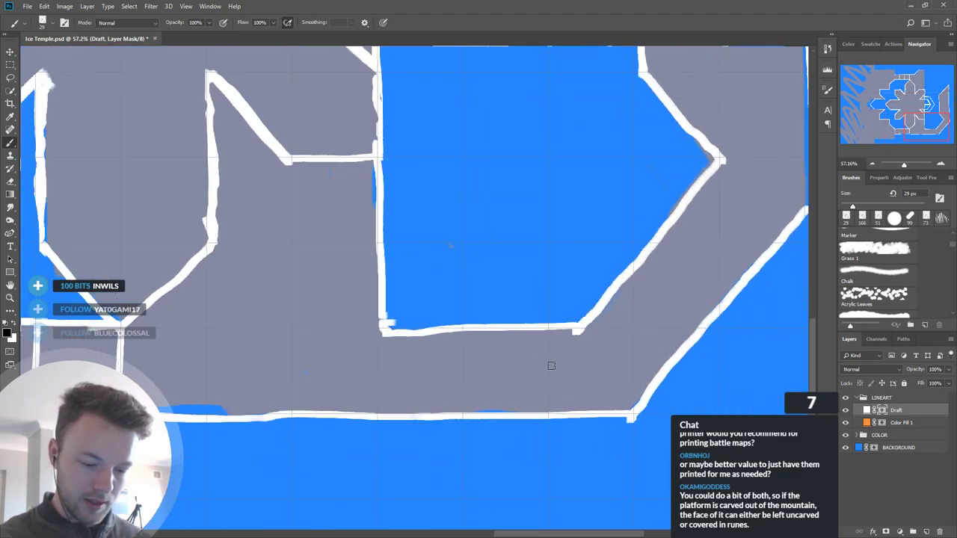
click(383, 325)
click(378, 417)
key(x)
drag(382, 323, 378, 417)
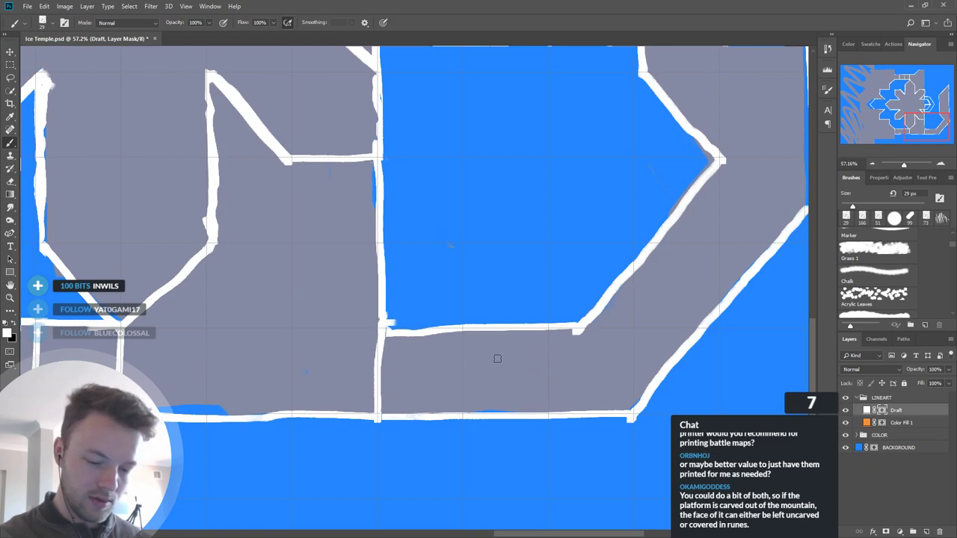
drag(462, 330, 463, 414)
drag(548, 329, 547, 410)
Step: Add two white cross lines perpendicular to the walls of the corridor's diagonal section, about one grid square apart
drag(709, 366, 573, 386)
drag(474, 317, 543, 369)
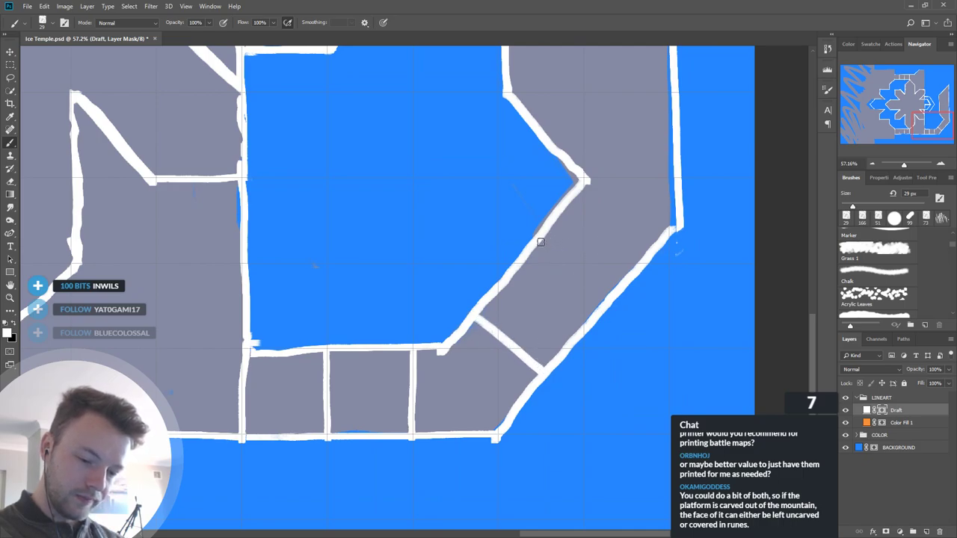
drag(540, 241, 611, 295)
drag(607, 354, 626, 452)
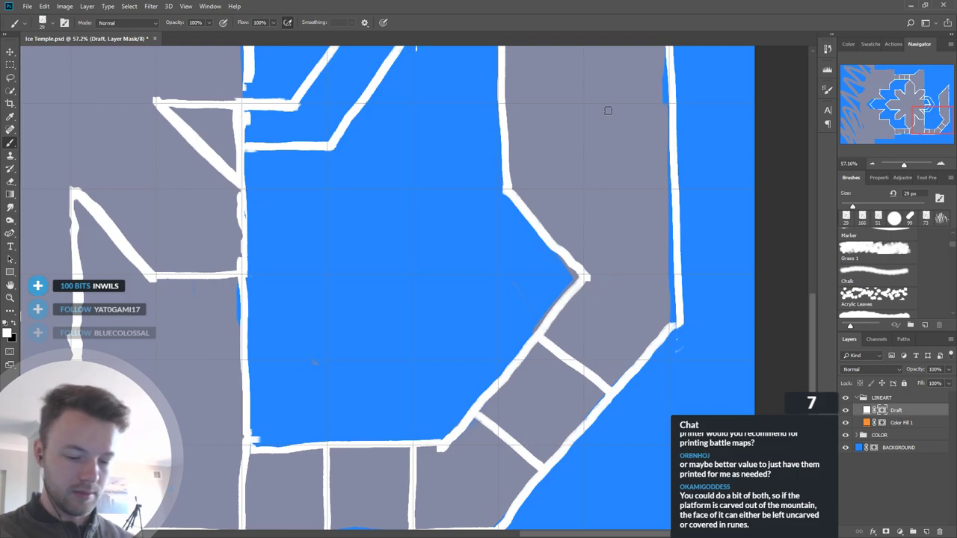
scroll(608, 110, down, 10)
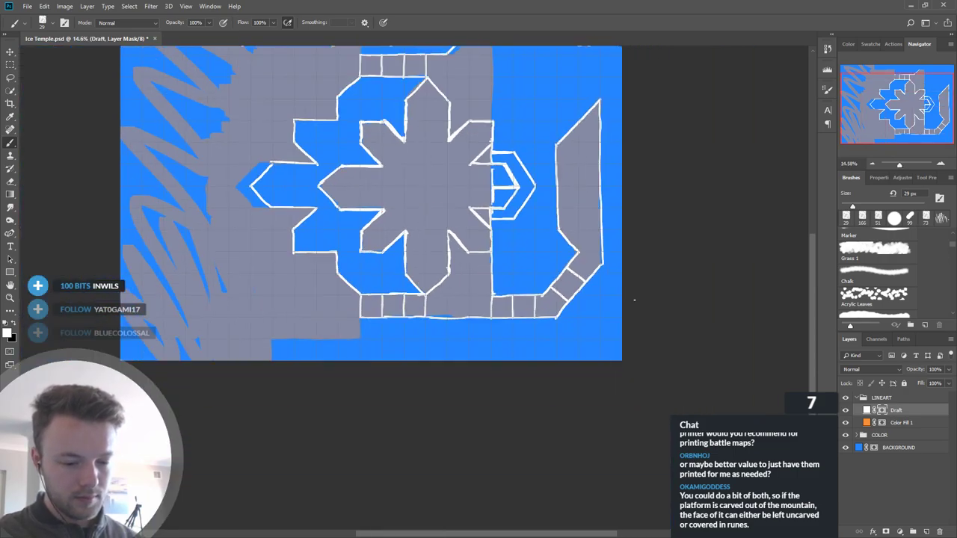
scroll(535, 441, down, 3)
scroll(471, 294, up, 3)
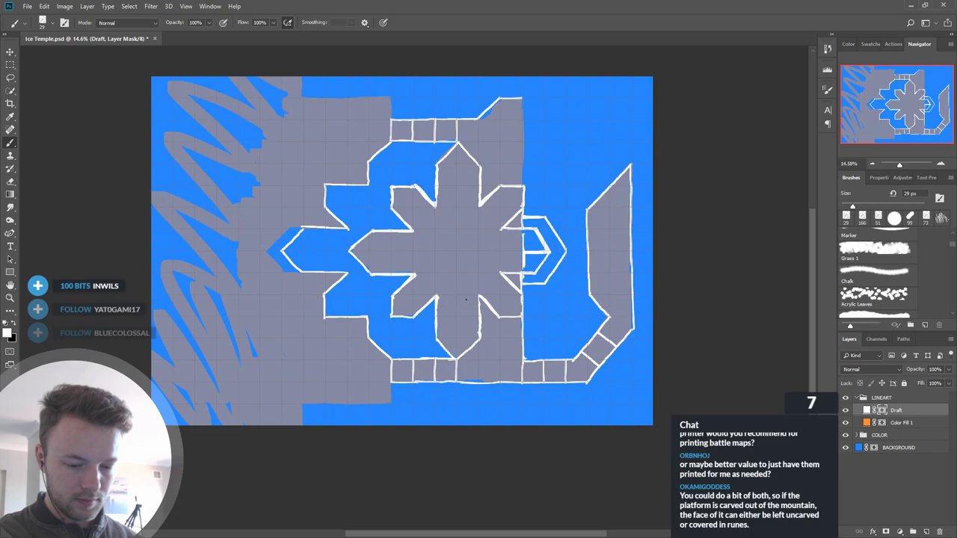
Step: Try to draw three closely spaced stair treads between the two cross lines in the corridor's diagonal section
scroll(597, 368, up, 7)
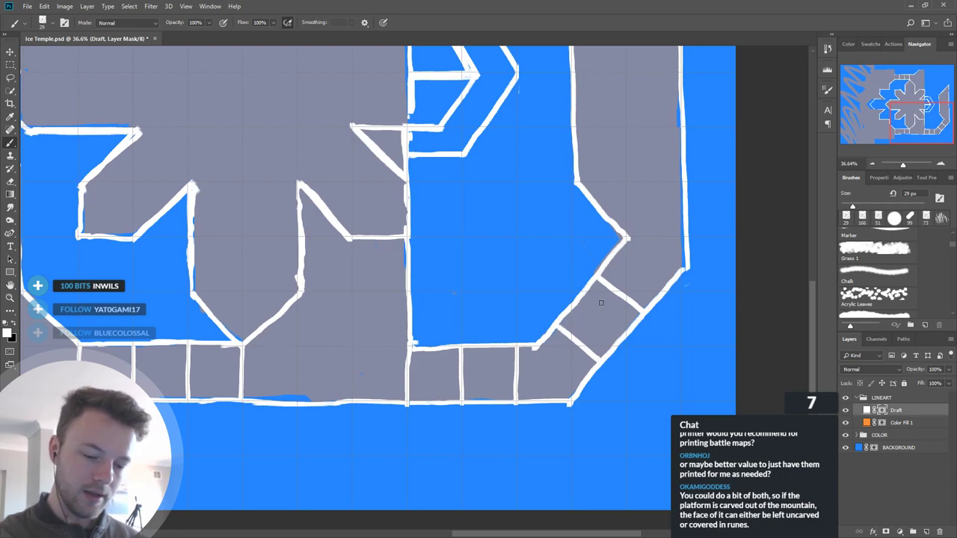
drag(583, 304, 620, 339)
drag(592, 293, 629, 331)
drag(570, 315, 612, 348)
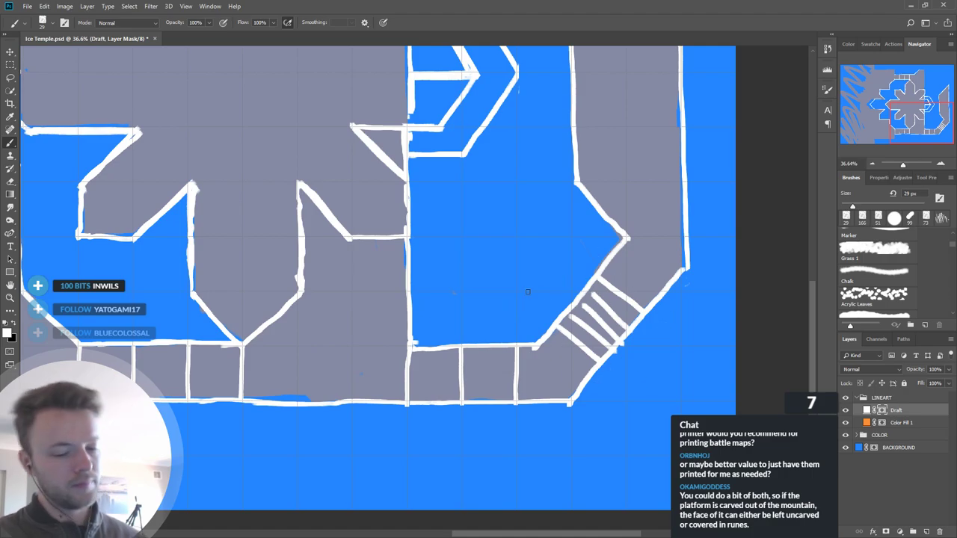
scroll(596, 328, down, 6)
scroll(599, 329, up, 3)
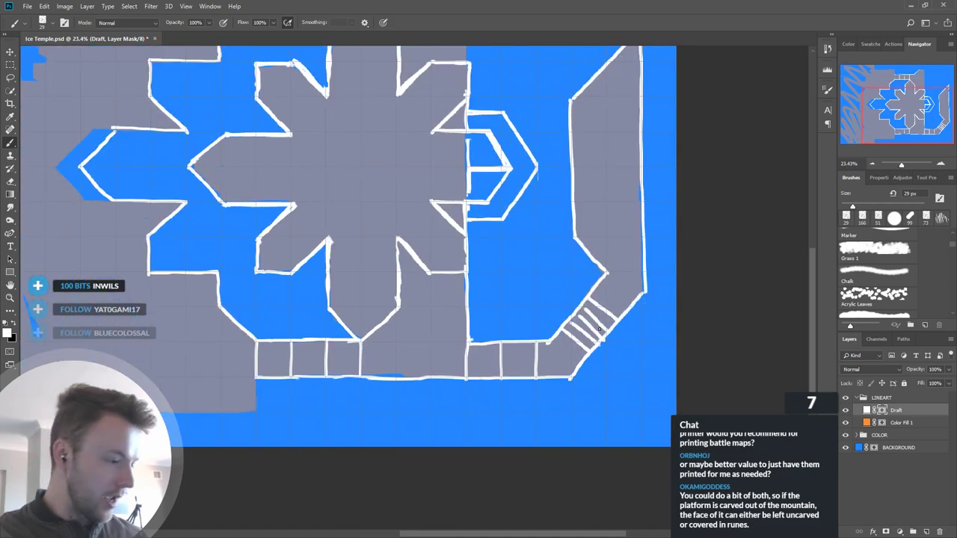
Step: Undo the three stair tread strokes in the corridor's diagonal section
key(ctrl+z)
key(ctrl+z)
key(ctrl+z)
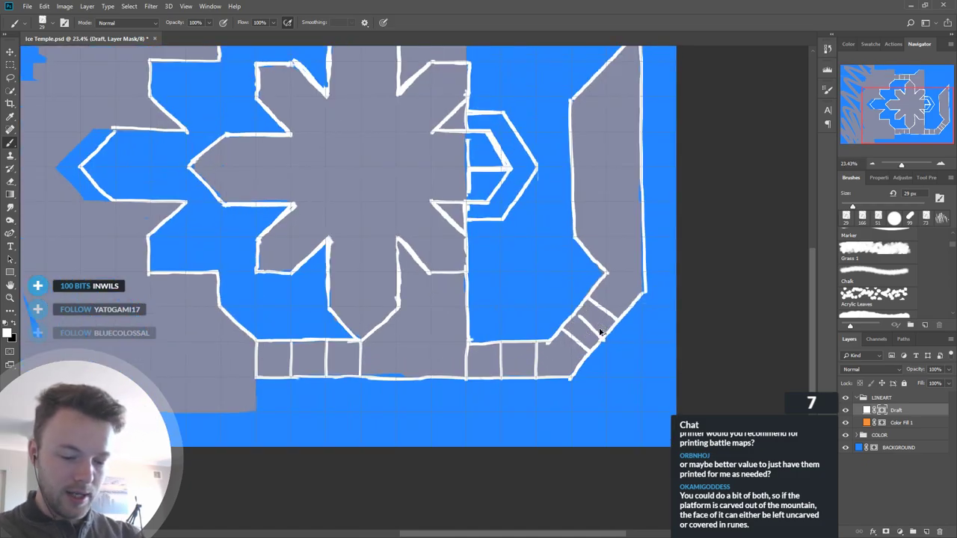
scroll(617, 377, down, 2)
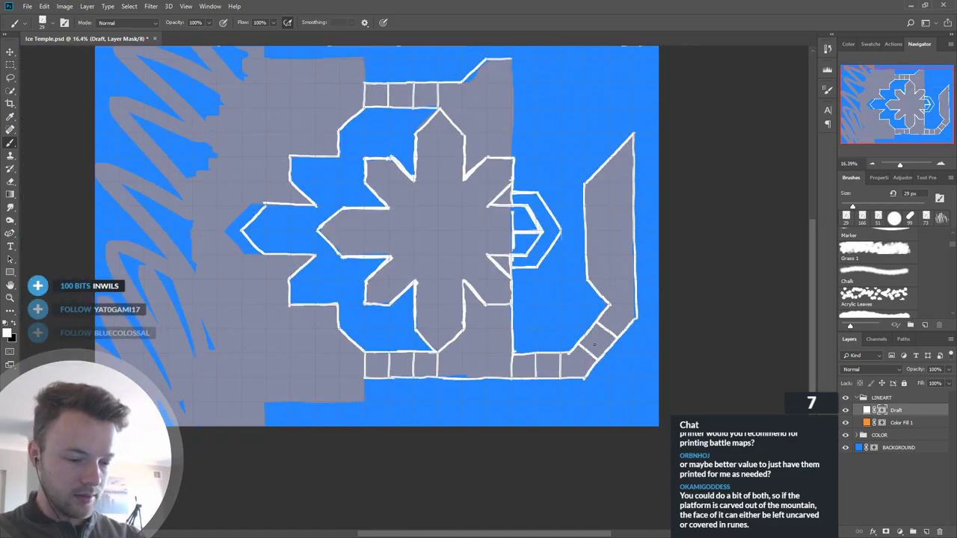
Step: Draw the straight white outer wall of the hall from its far corner to the snowflake's nearest diagonal arm
scroll(530, 348, up, 1)
scroll(549, 322, down, 2)
scroll(561, 239, up, 3)
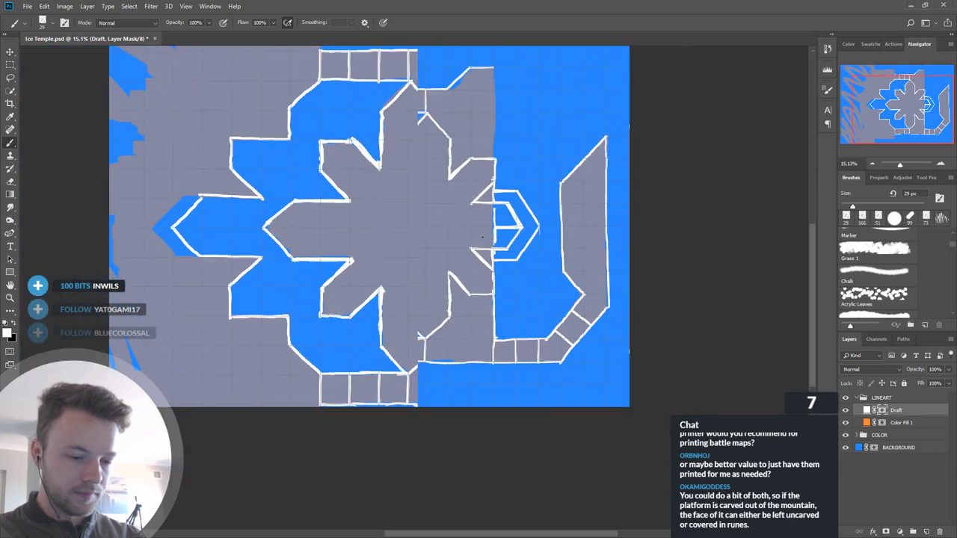
scroll(539, 209, down, 3)
scroll(445, 30, up, 4)
key(ctrl+z)
drag(504, 99, 502, 224)
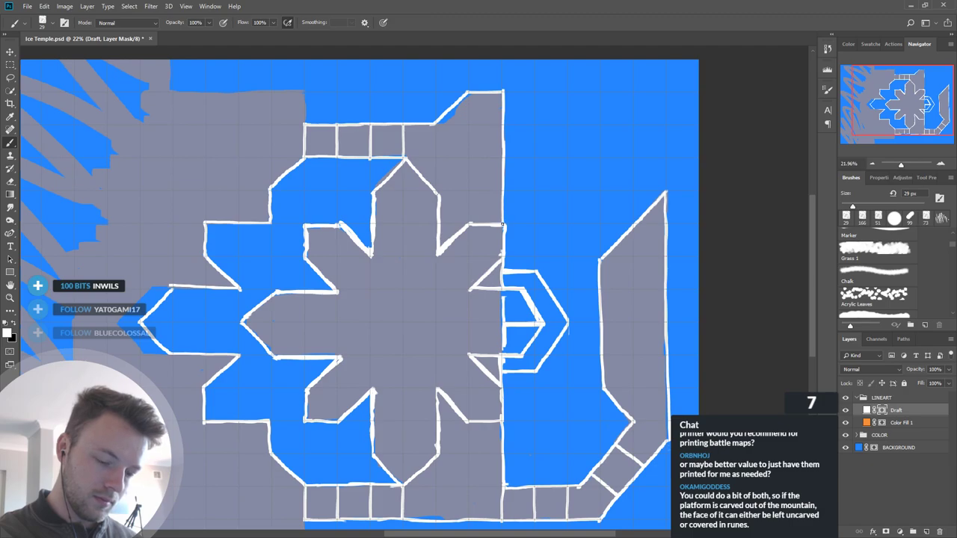
Step: Retrace one edge of the white outline at the blue chasm's pointed tip and clean up the stroke
drag(218, 331, 370, 323)
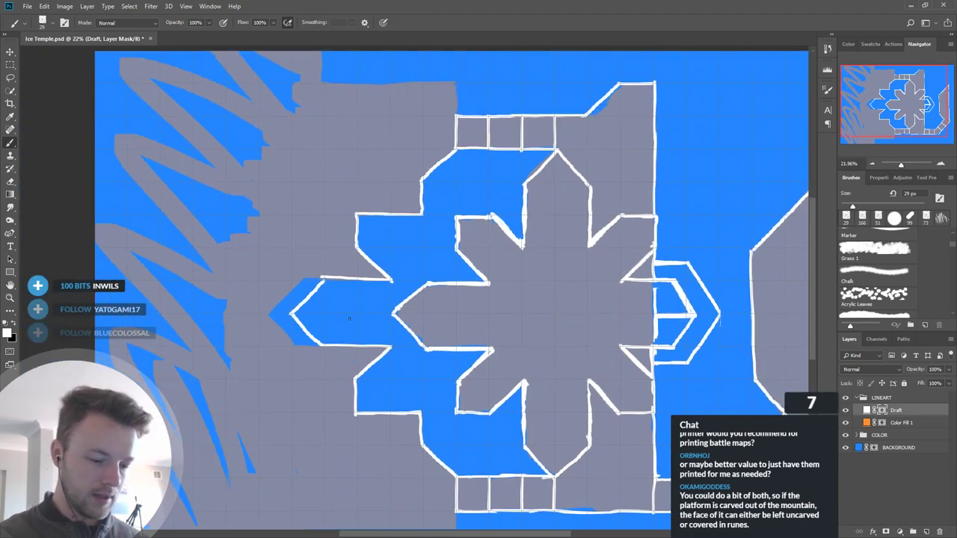
drag(293, 312, 320, 278)
key(x)
drag(294, 311, 324, 280)
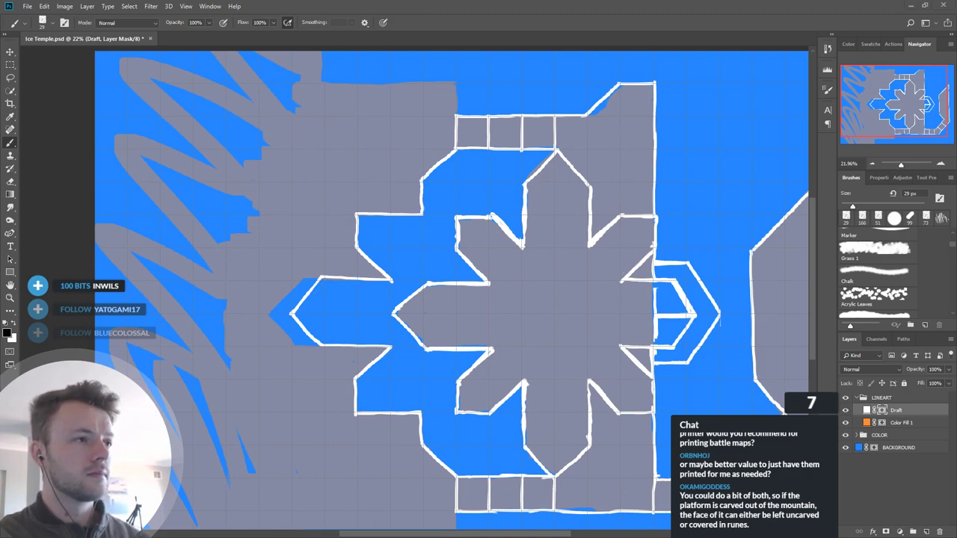
scroll(636, 238, down, 1)
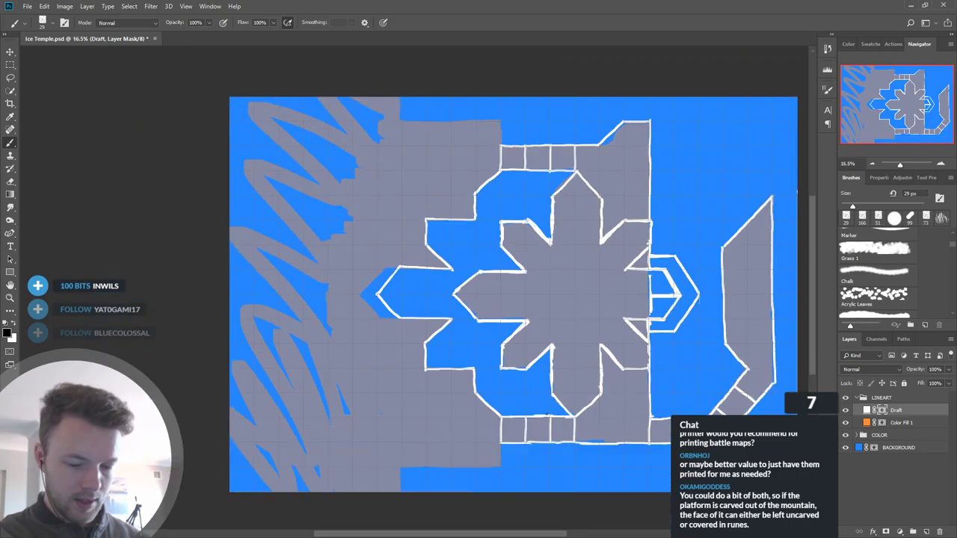
scroll(547, 413, up, 1)
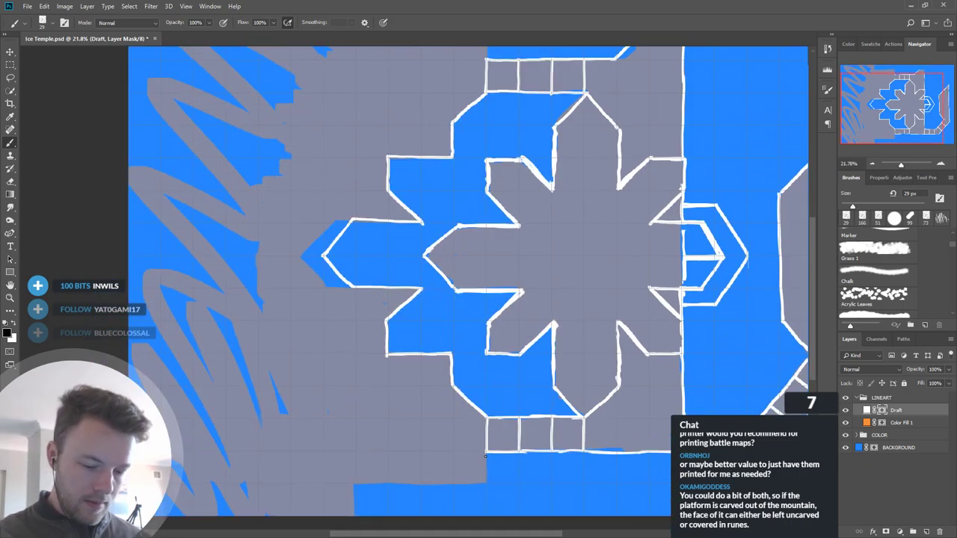
Step: Extend the wall at the corridor's end with a short white line along the edge of the large grey block
key(x)
drag(485, 453, 485, 472)
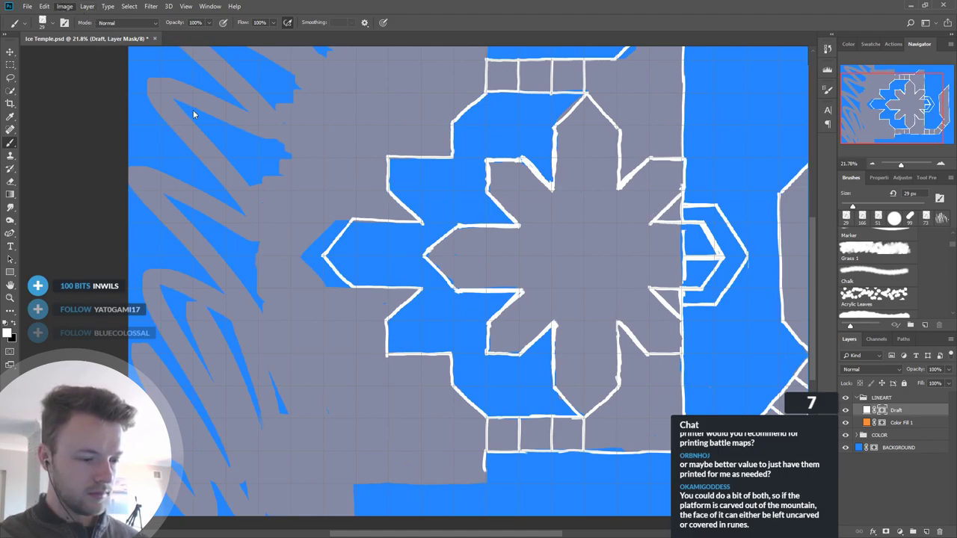
scroll(197, 117, down, 5)
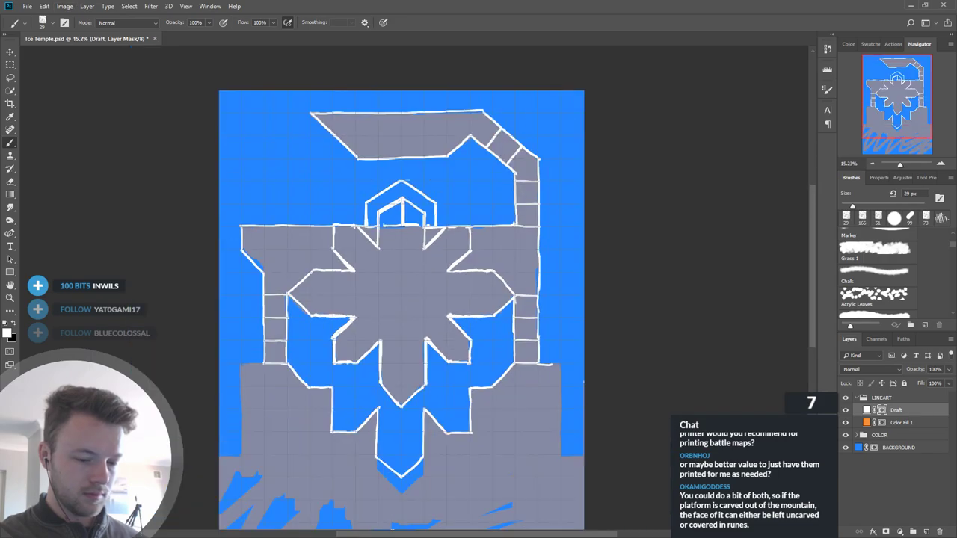
scroll(417, 317, up, 2)
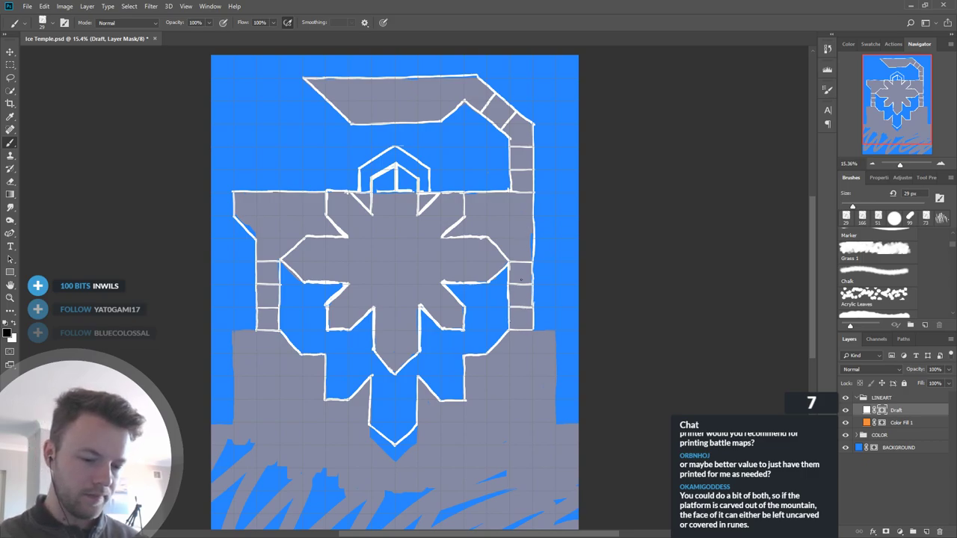
key(x)
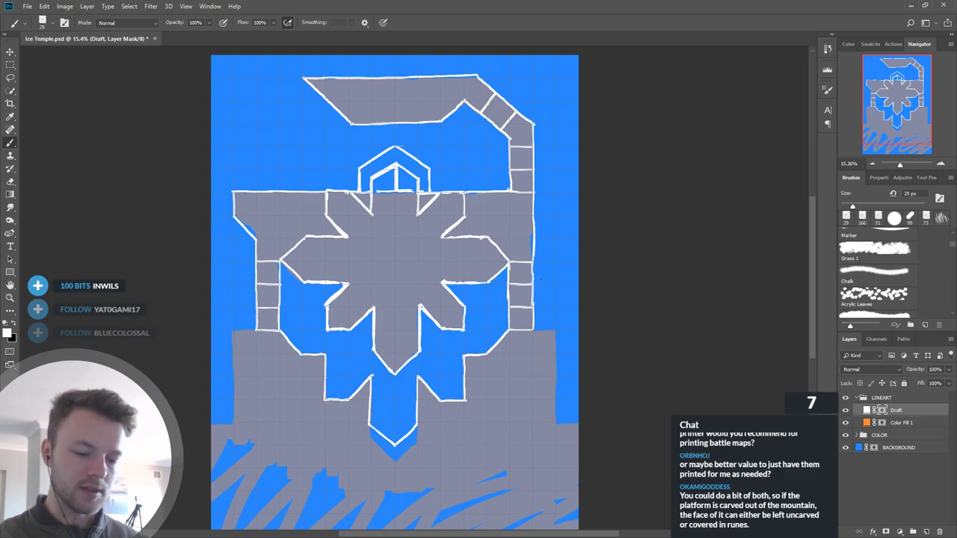
mouse_move(532, 285)
mouse_down()
mouse_move(566, 283)
mouse_move(597, 304)
mouse_up()
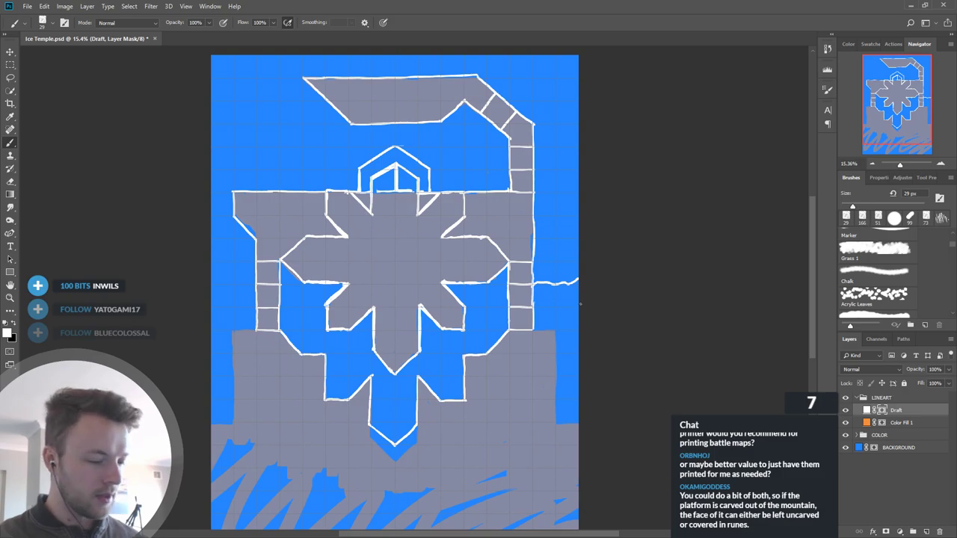
key(ctrl+z)
mouse_move(534, 329)
mouse_down()
mouse_move(534, 361)
mouse_move(577, 383)
mouse_up()
key(ctrl+z)
drag(534, 332, 577, 363)
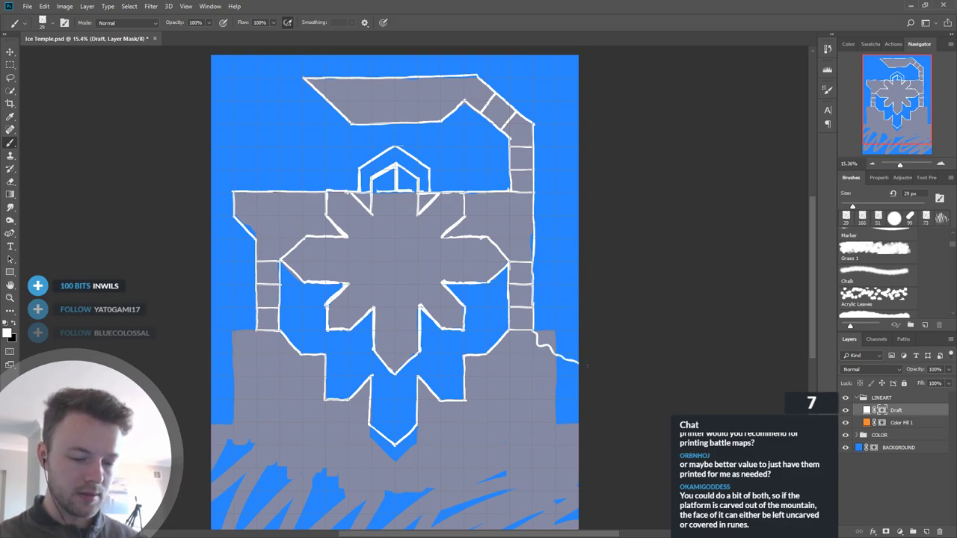
key(ctrl+z)
mouse_move(532, 326)
mouse_down()
mouse_move(532, 350)
mouse_move(578, 368)
mouse_up()
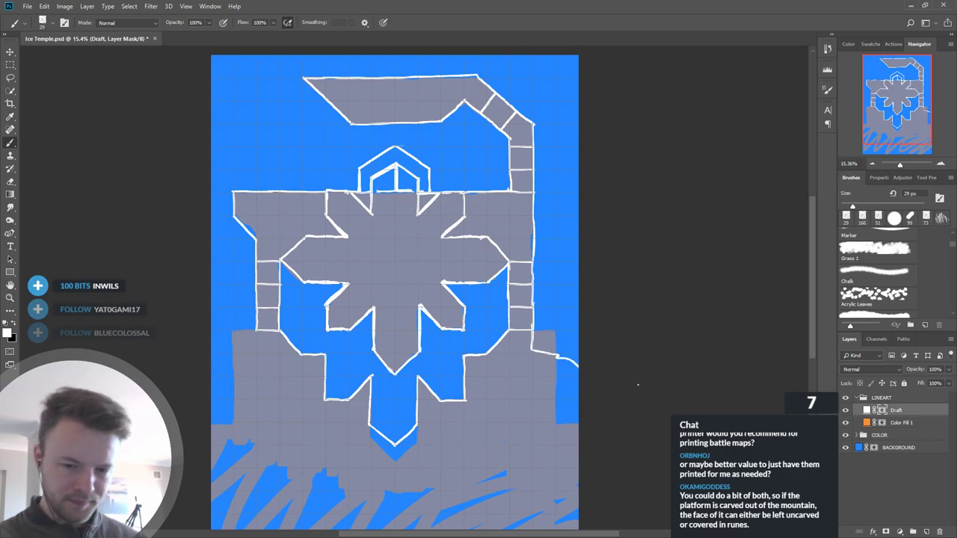
key(ctrl+z)
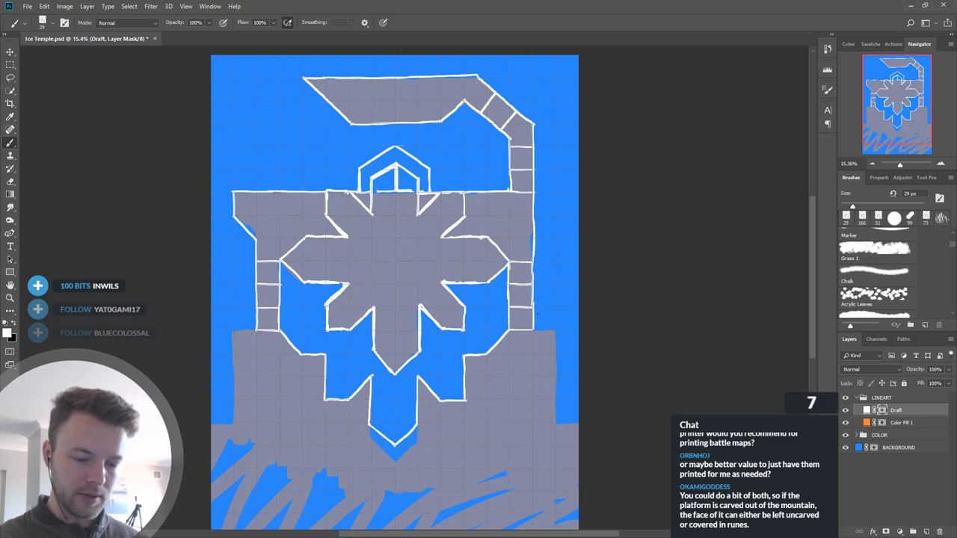
Step: Draw a jagged white cliff line from the right corridor's lower outer corner to the map's edge
mouse_move(534, 323)
mouse_down()
mouse_move(554, 293)
mouse_move(577, 297)
mouse_up()
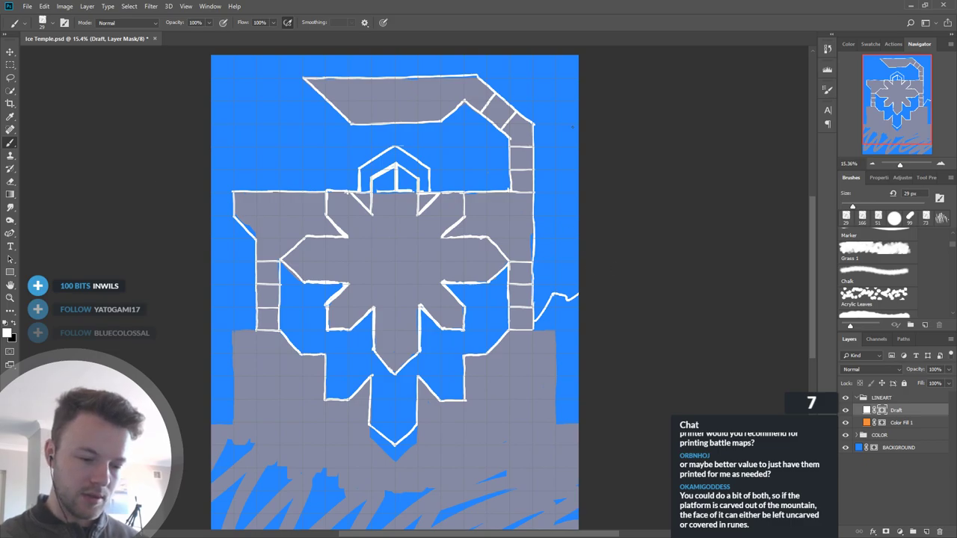
mouse_move(555, 95)
mouse_down()
mouse_move(322, 160)
mouse_move(418, 214)
mouse_move(579, 148)
mouse_up()
mouse_move(555, 193)
mouse_down()
mouse_move(347, 291)
mouse_move(211, 247)
mouse_up()
drag(226, 281, 403, 350)
key(ctrl+z)
key(ctrl+z)
key(ctrl+z)
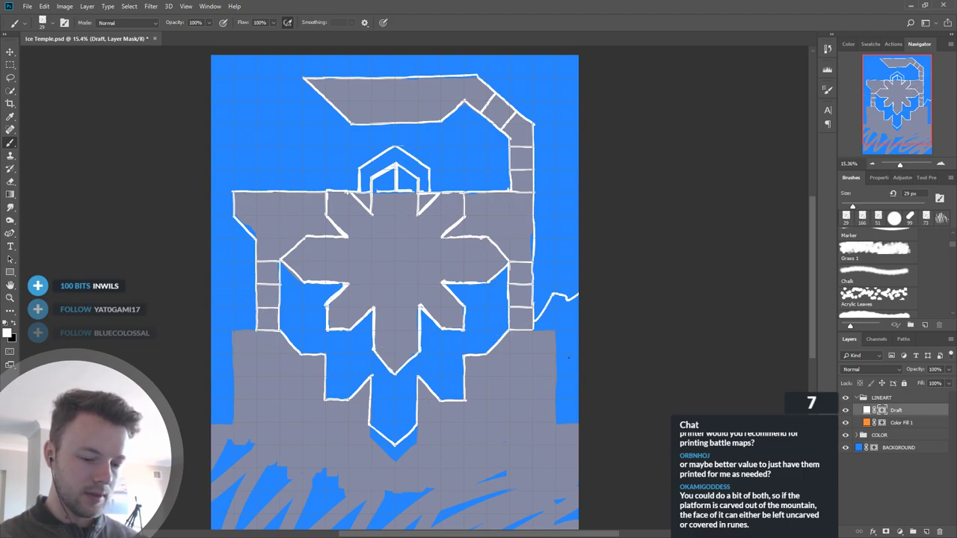
Step: Draw a matching jagged cliff line from the left corridor to the map's edge and add small boulder shapes along both lines
mouse_move(256, 308)
mouse_down()
mouse_move(213, 277)
mouse_move(248, 304)
mouse_move(222, 291)
mouse_up()
mouse_move(550, 311)
mouse_down()
mouse_move(562, 302)
mouse_move(565, 312)
mouse_up()
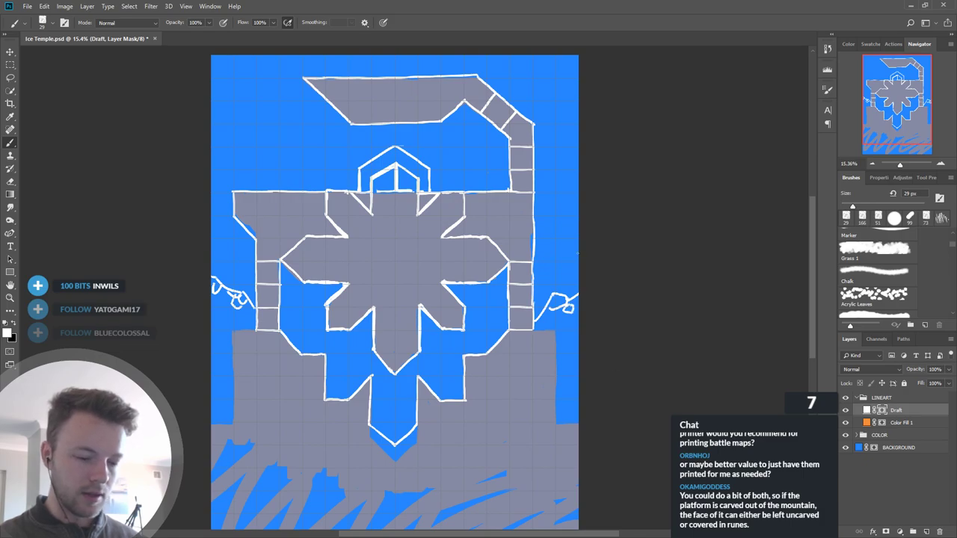
mouse_move(537, 253)
mouse_down()
mouse_move(579, 233)
mouse_move(579, 245)
mouse_up()
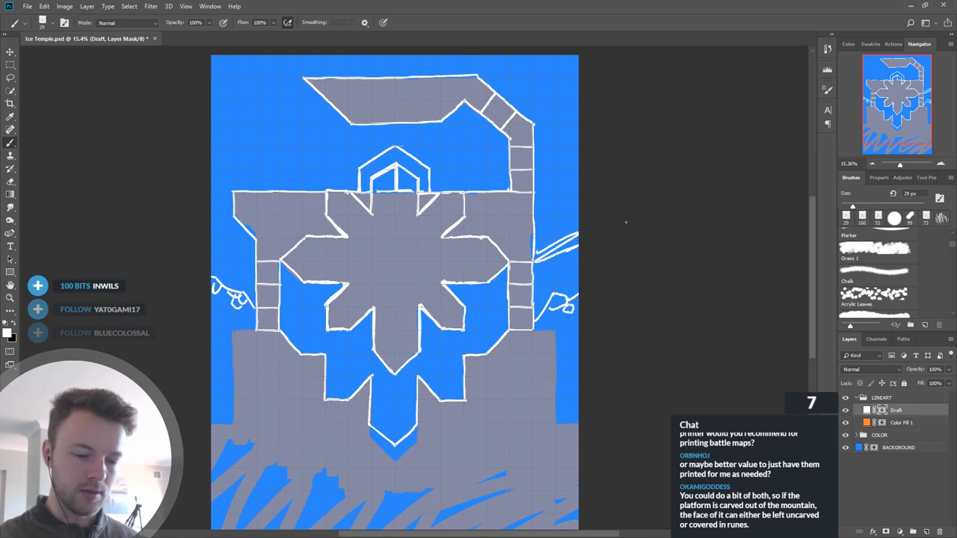
key(ctrl+z)
key(ctrl+z)
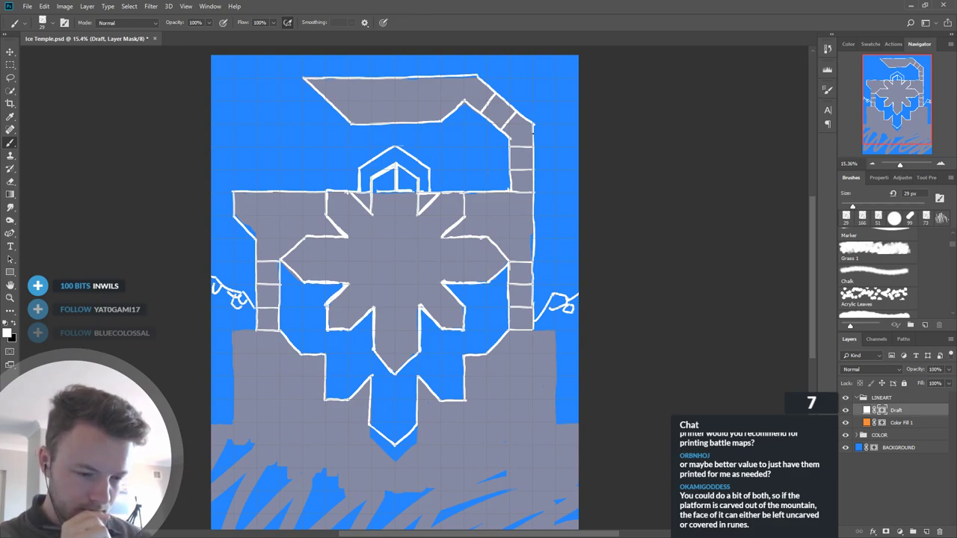
Step: Draw four vertical white lines from the corners of the upper platform down to the hall's upper wall
drag(464, 101, 462, 190)
drag(441, 121, 440, 191)
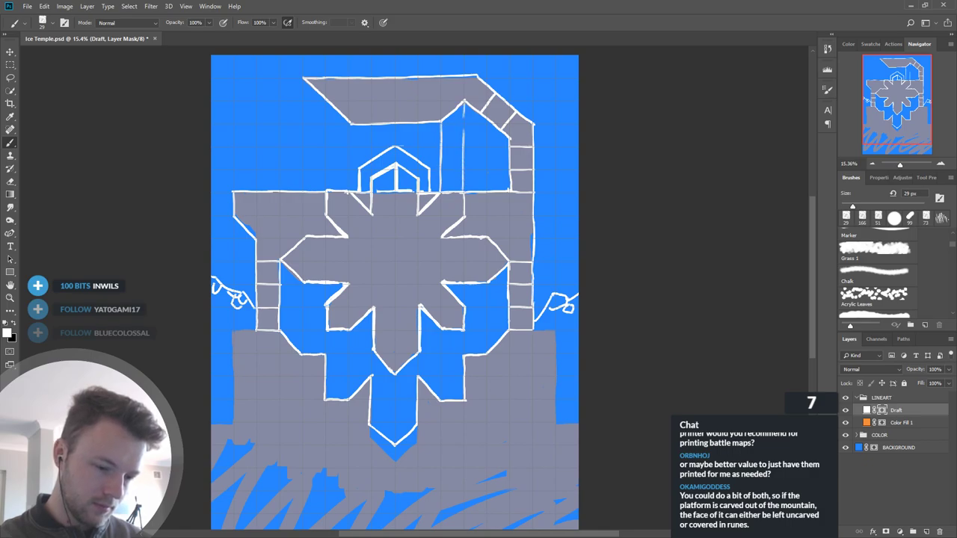
drag(350, 123, 349, 190)
drag(303, 77, 302, 189)
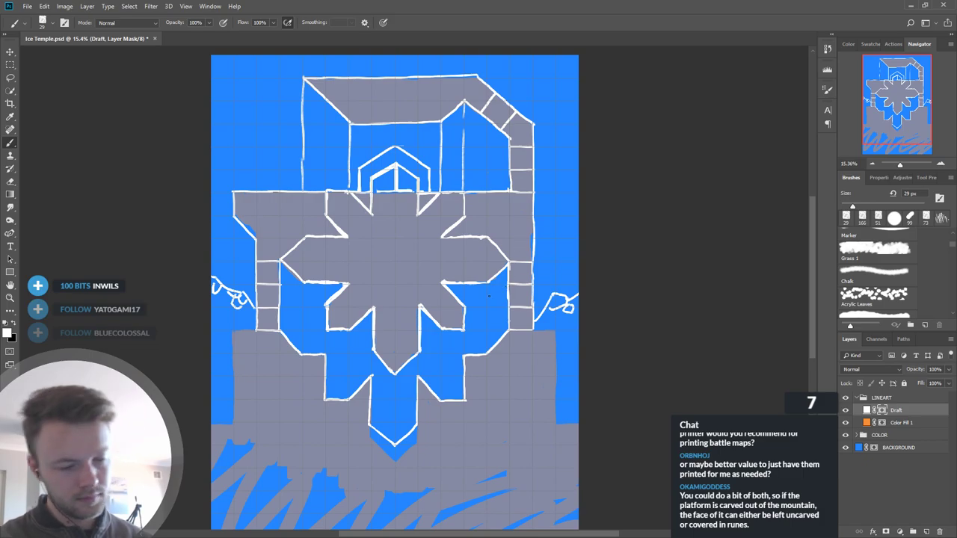
Step: Draw vertical white lines from the snowflake's lower arms down to the corners of the chasm outline
mouse_move(465, 309)
mouse_down()
mouse_move(464, 359)
mouse_move(415, 384)
mouse_up()
drag(374, 350, 372, 383)
drag(327, 331, 327, 367)
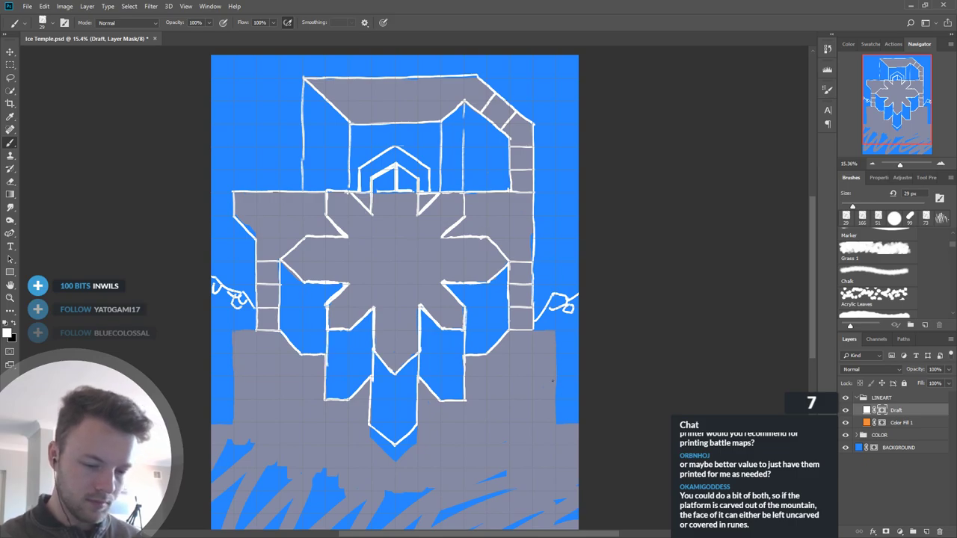
Step: Strengthen the vertical drop lines below the upper platform's inner bend and its far left corner
drag(564, 265, 567, 284)
drag(471, 366, 494, 358)
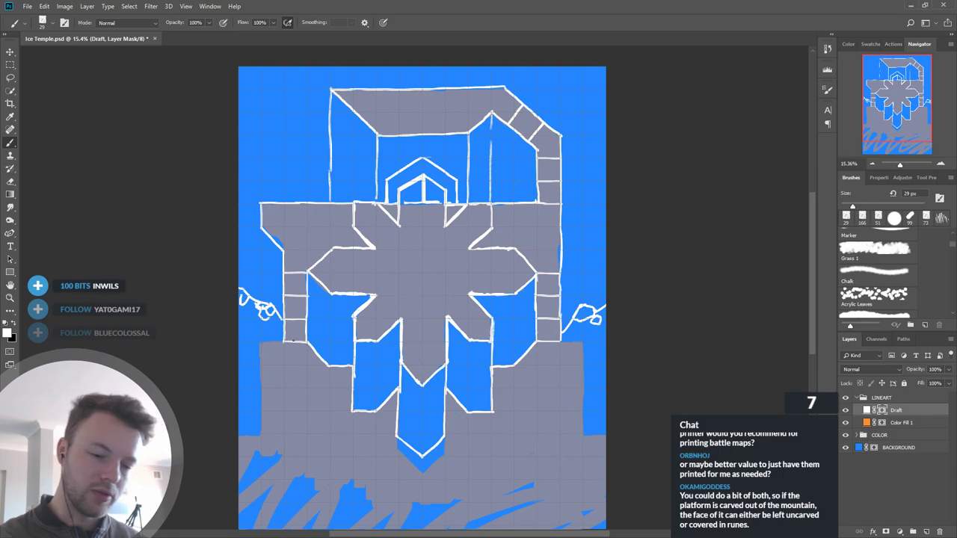
drag(492, 114, 491, 148)
drag(490, 191, 492, 203)
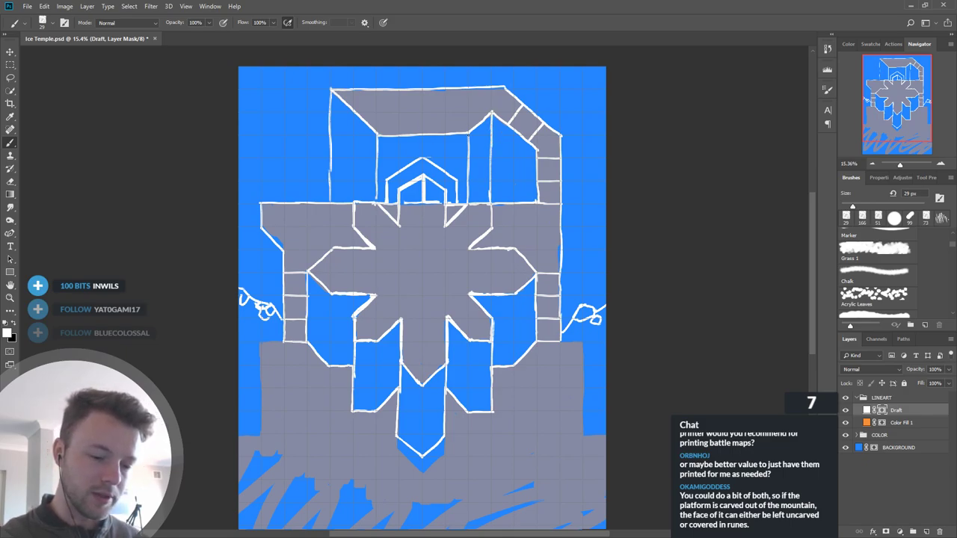
drag(331, 90, 329, 200)
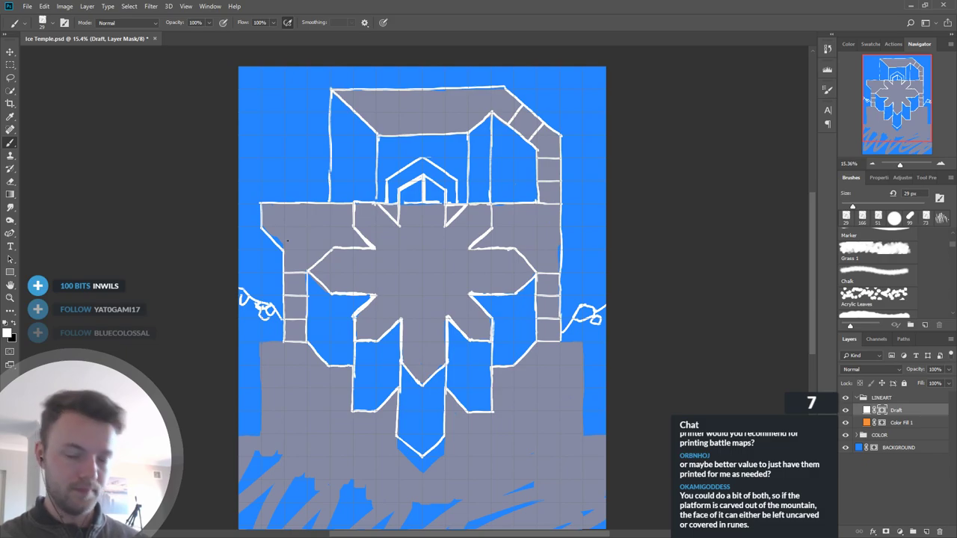
scroll(459, 215, down, 4)
scroll(483, 212, up, 7)
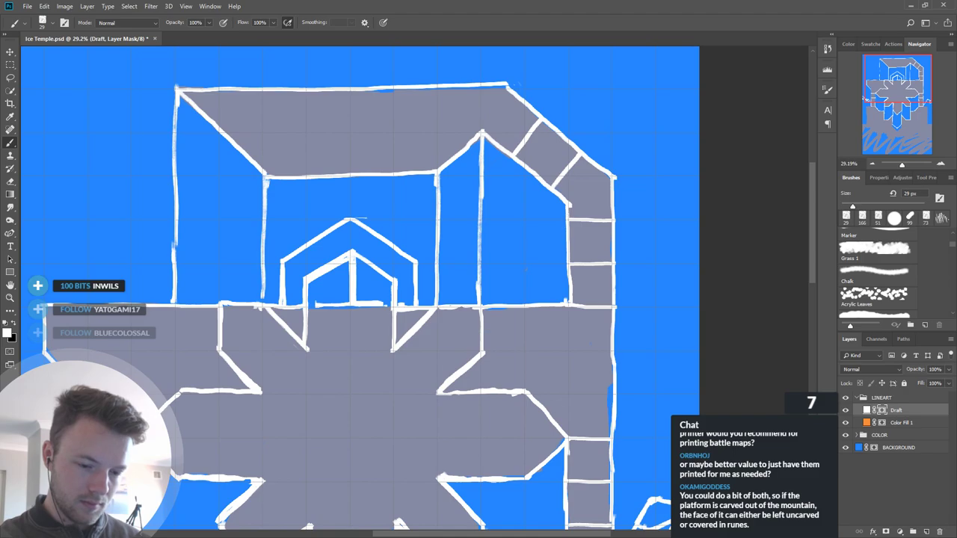
drag(568, 214, 555, 305)
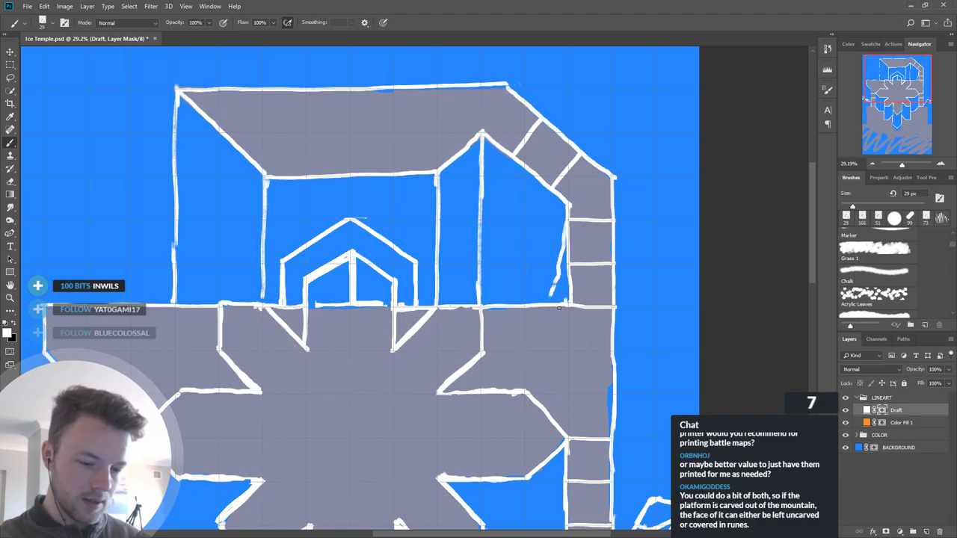
drag(613, 181, 626, 252)
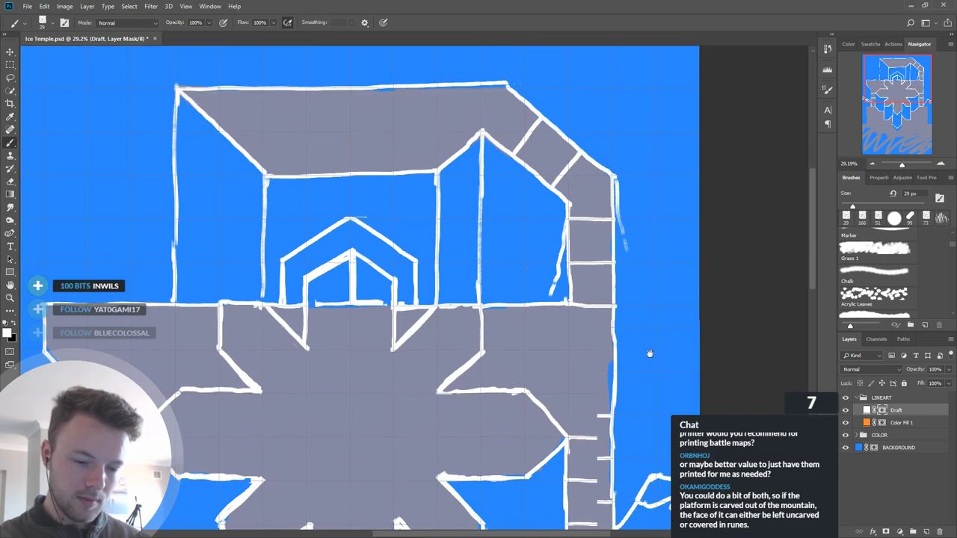
scroll(649, 359, down, 3)
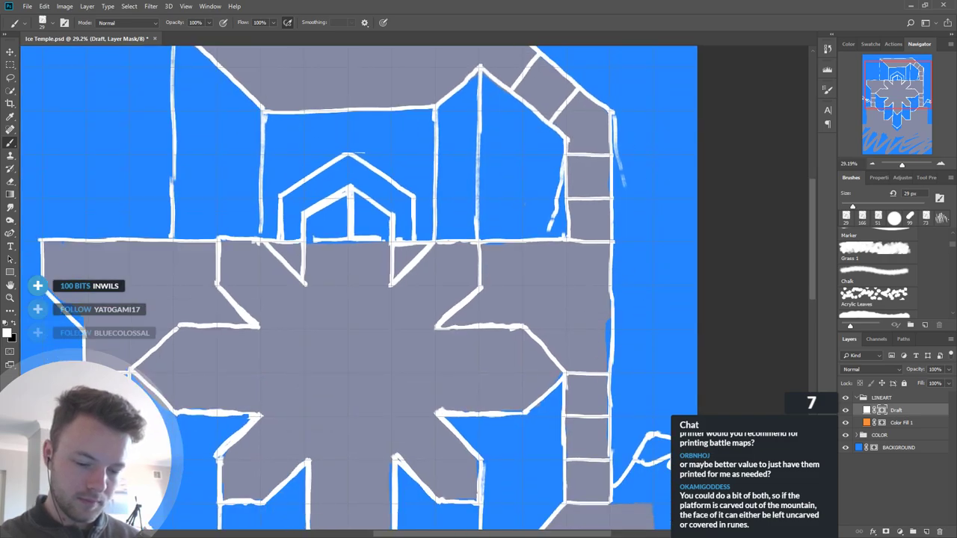
scroll(573, 353, down, 4)
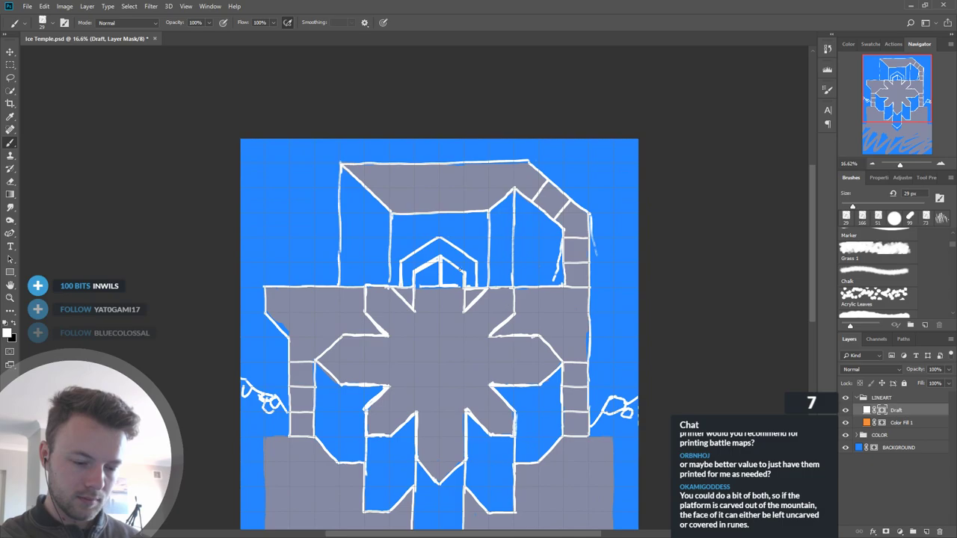
scroll(430, 284, up, 1)
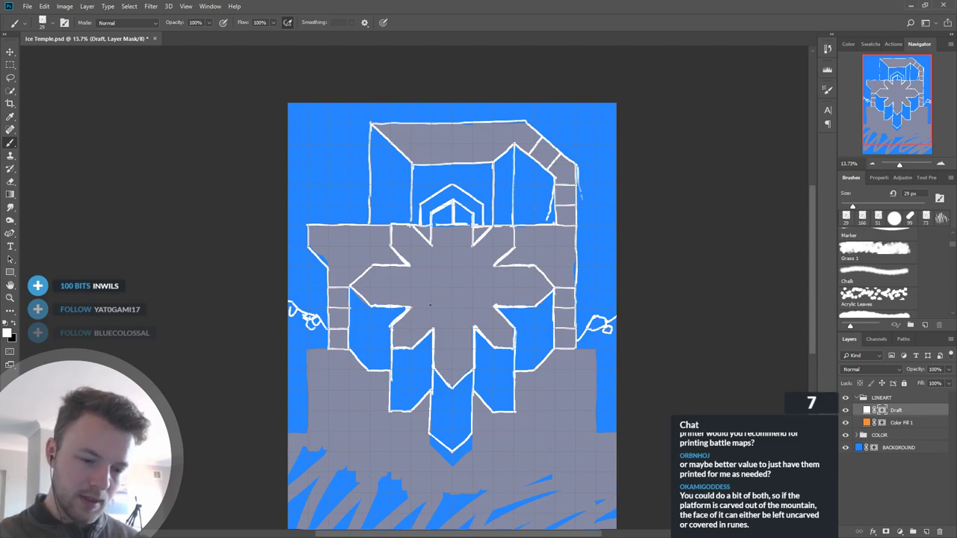
key(x)
drag(550, 213, 552, 191)
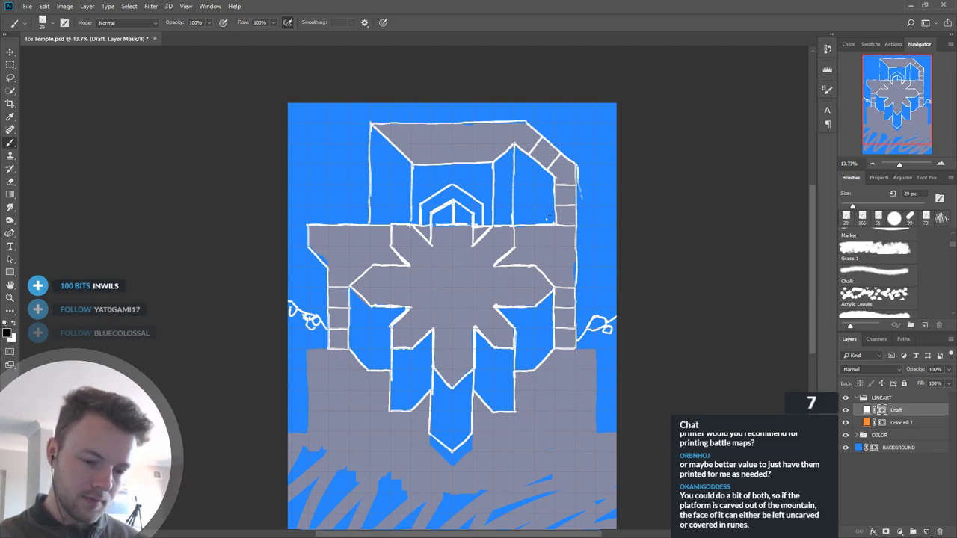
drag(579, 167, 579, 192)
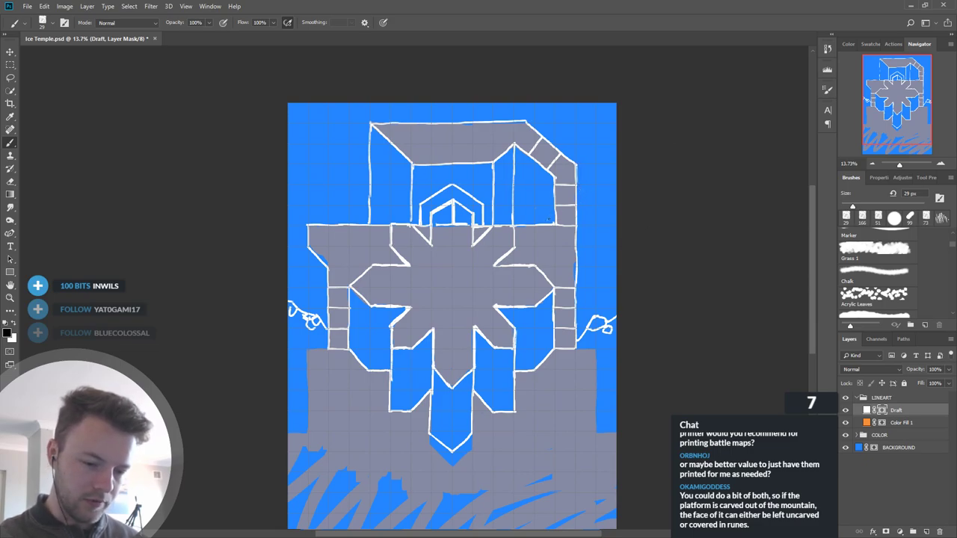
Step: Erase the left cliff line with its boulders and redraw it as a plain wavy line from the left corridor to the map's edge
mouse_move(319, 316)
mouse_down()
mouse_move(314, 330)
mouse_move(290, 315)
mouse_up()
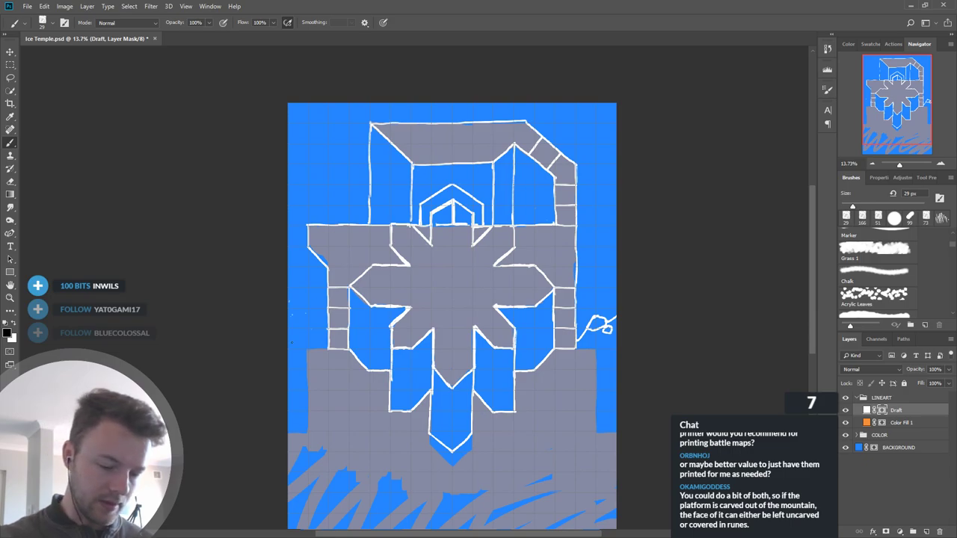
key(x)
key(x)
key(x)
drag(329, 348, 323, 359)
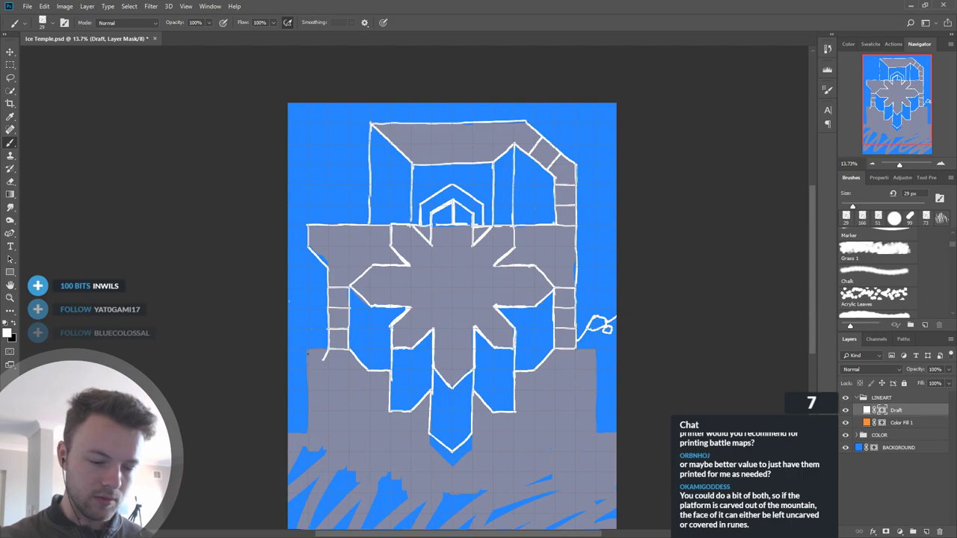
key(x)
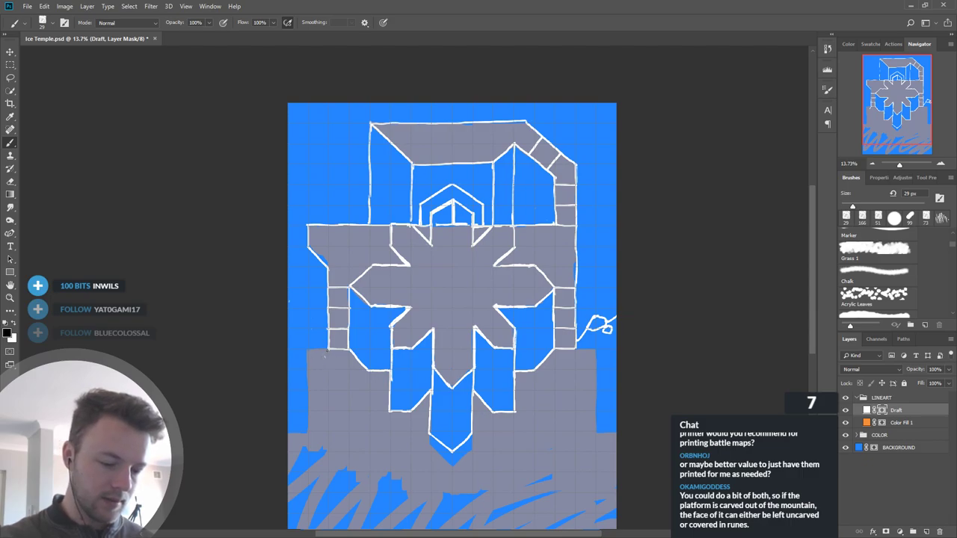
key(x)
drag(326, 324, 288, 317)
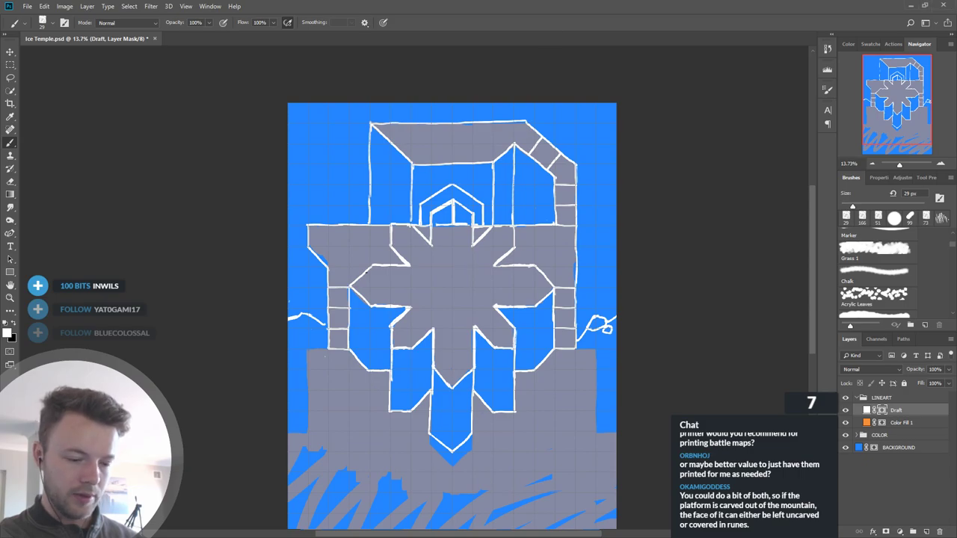
Step: Erase the right cliff line with its boulders and redraw it sloping down from the right corridor's lower corner to the map's edge
scroll(531, 346, up, 1)
key(x)
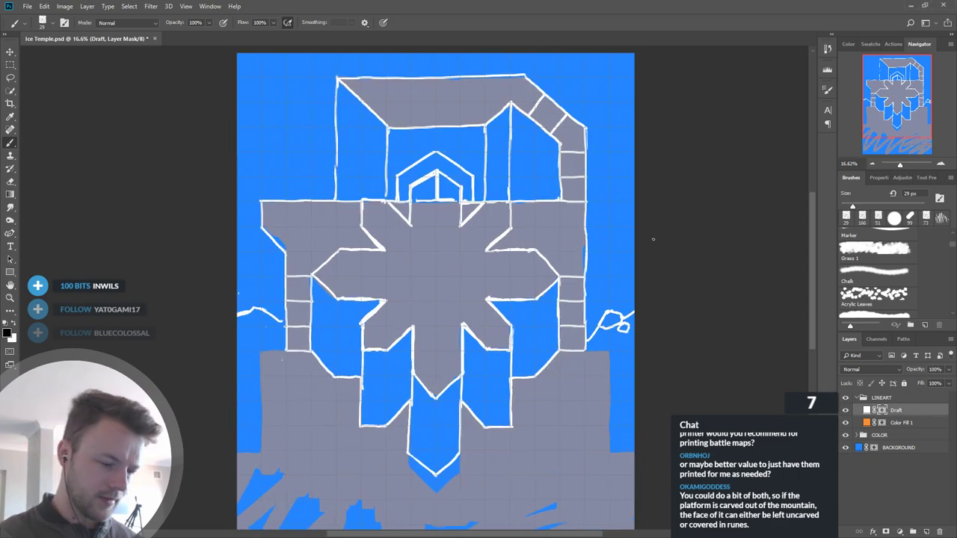
mouse_move(625, 323)
mouse_down()
mouse_move(606, 357)
mouse_move(625, 295)
mouse_move(618, 336)
mouse_move(619, 297)
mouse_move(606, 343)
mouse_move(610, 293)
mouse_move(588, 341)
mouse_up()
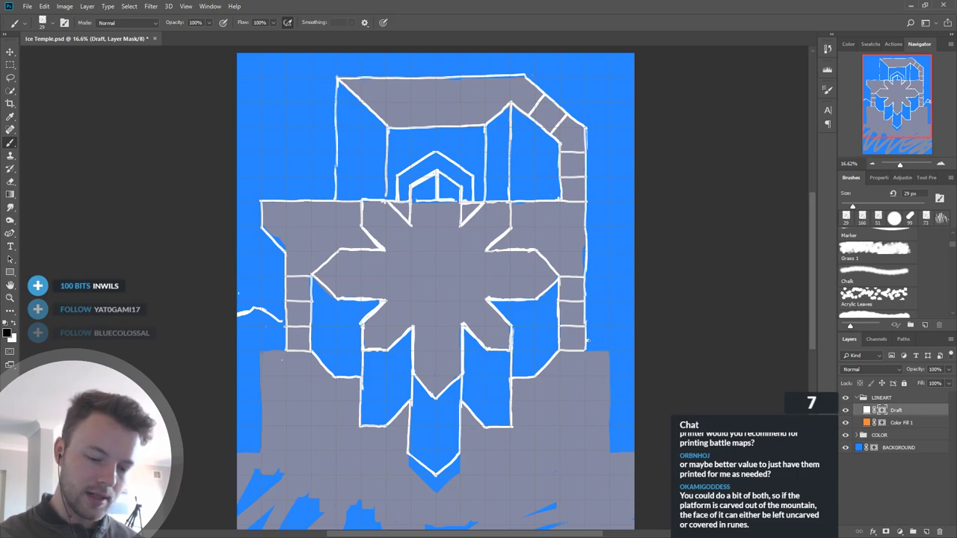
key(x)
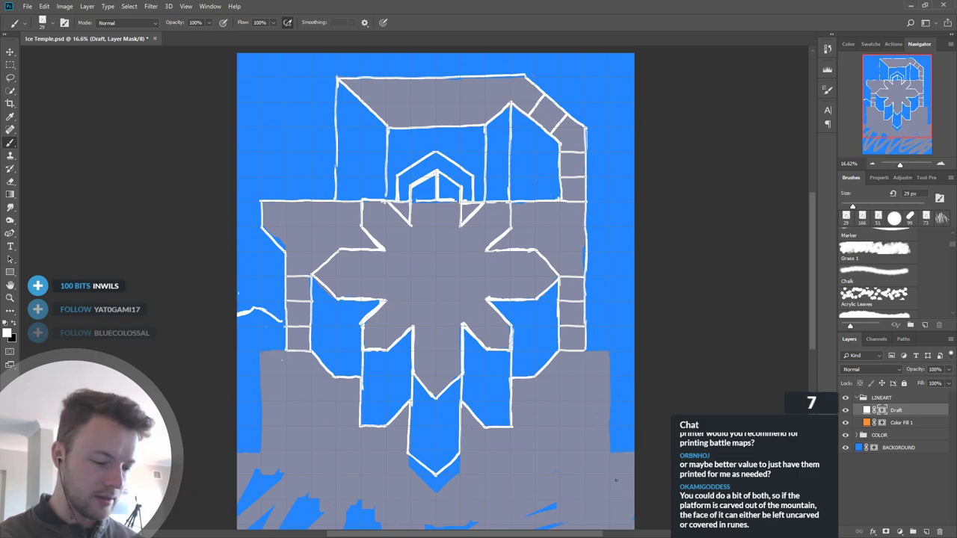
drag(613, 487, 209, 244)
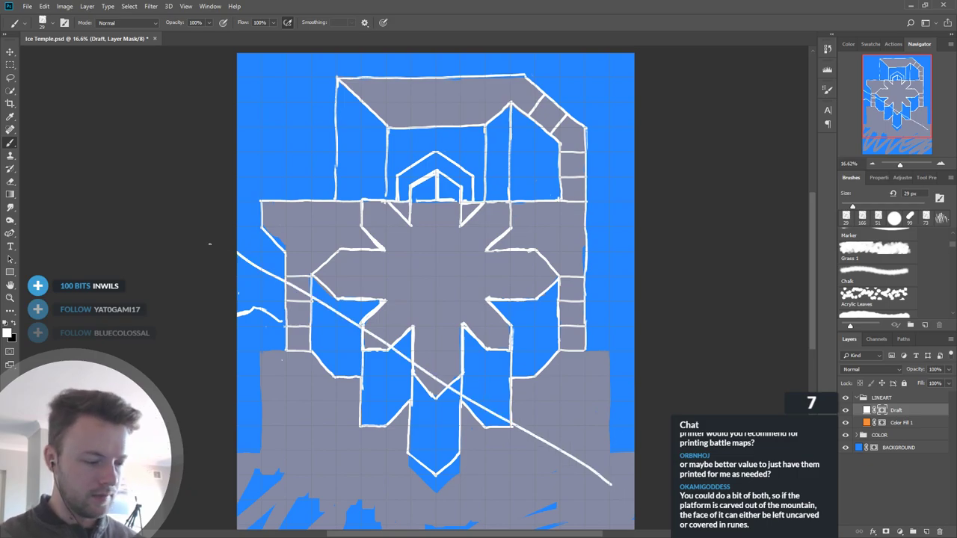
key(ctrl+z)
drag(585, 349, 636, 421)
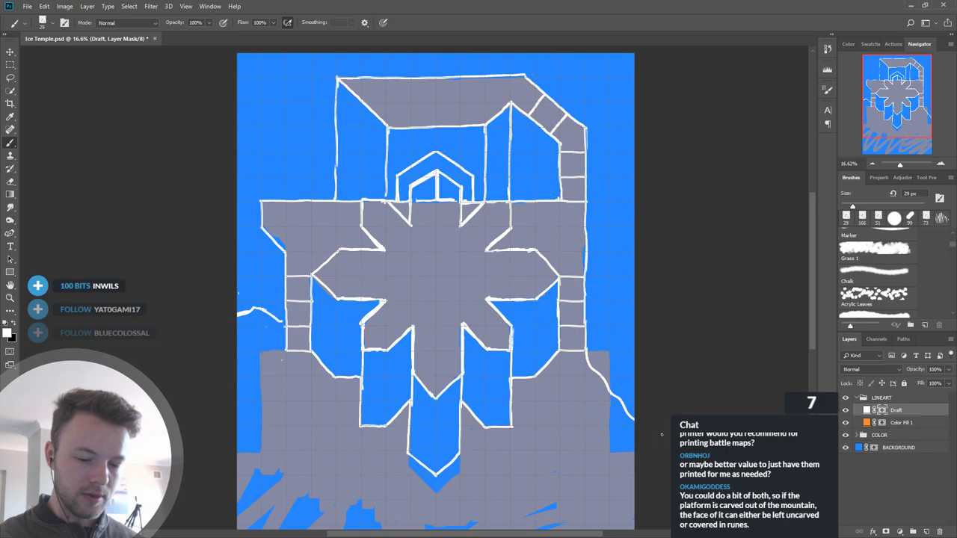
Step: Draw a curved stroke rising from the left cliff line near the map's edge
mouse_move(246, 312)
mouse_down()
mouse_move(258, 303)
mouse_move(251, 261)
mouse_move(238, 278)
mouse_up()
key(ctrl+z)
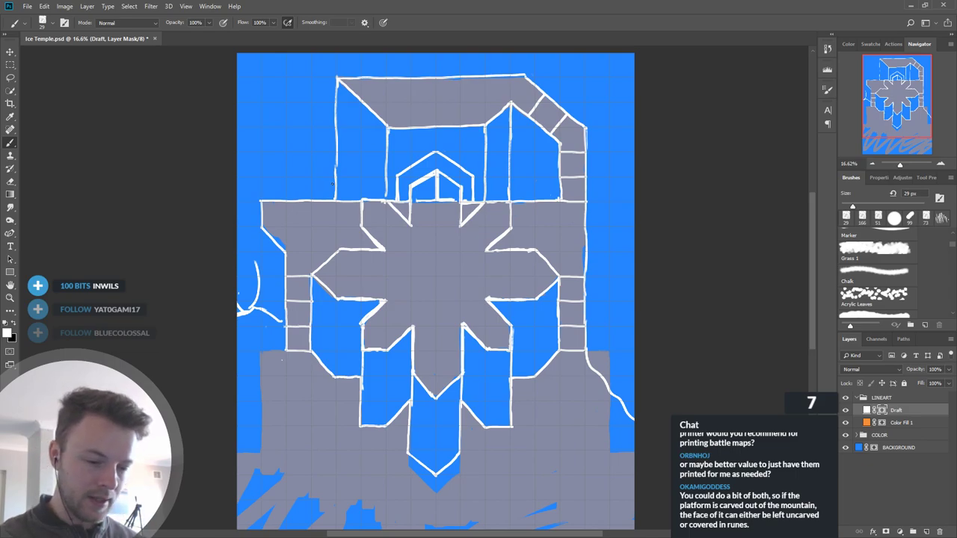
drag(300, 193, 408, 57)
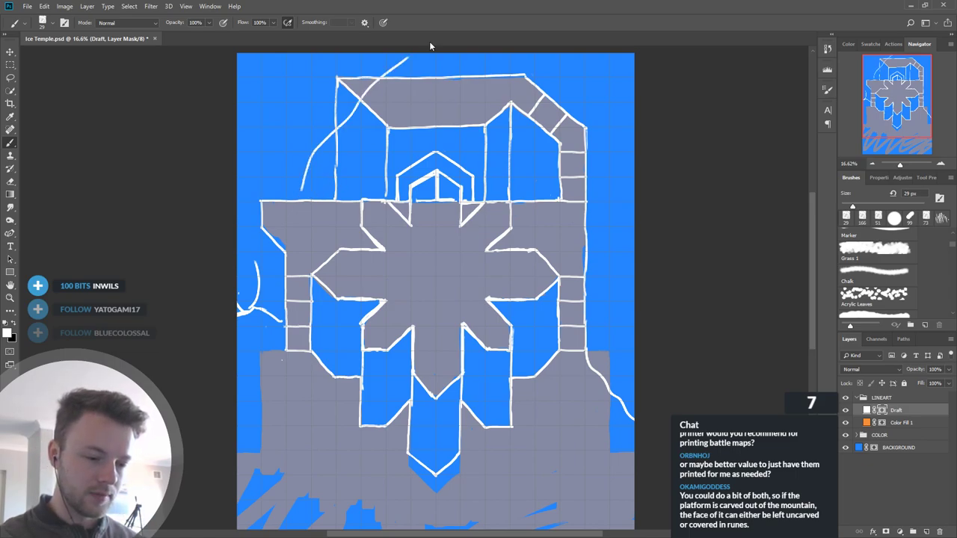
key(ctrl+z)
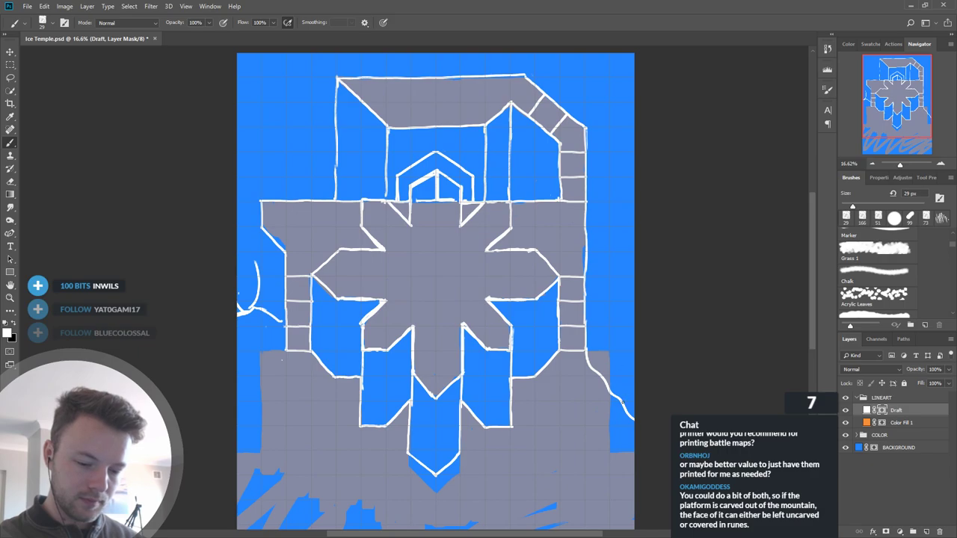
drag(614, 396, 611, 200)
drag(611, 235, 604, 395)
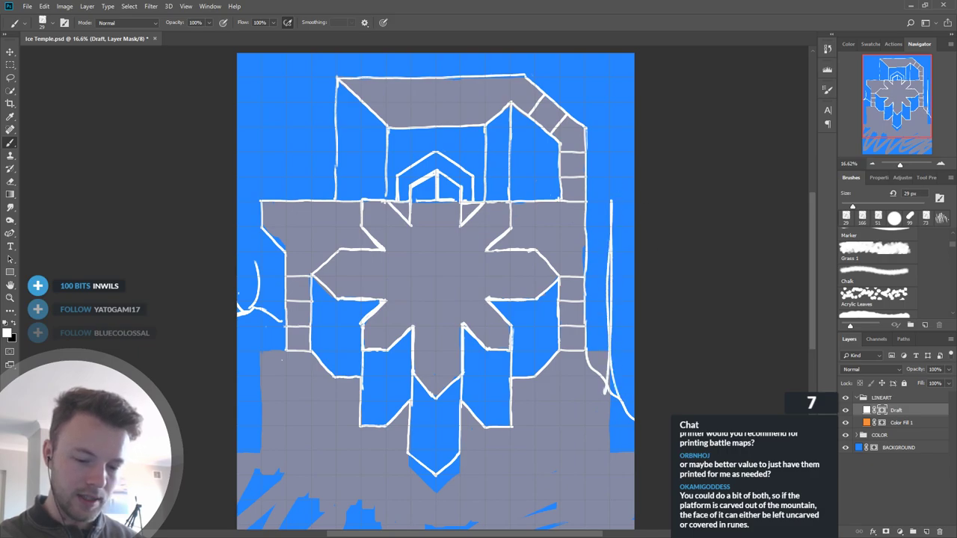
key(ctrl+z)
key(ctrl+z)
drag(600, 372, 605, 385)
key(ctrl+z)
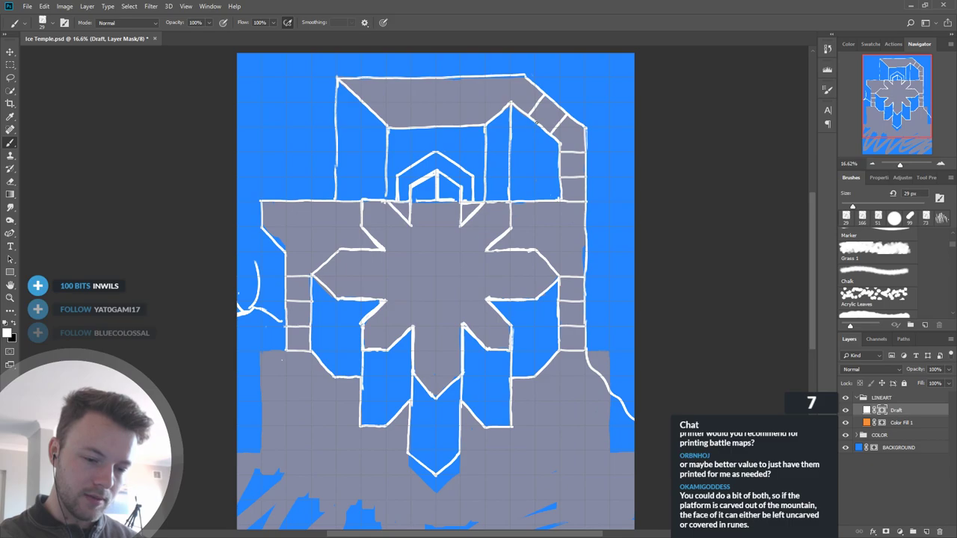
Step: Hide the Color Fill 1 layer and shift the upper right corridor inwards by drawing a new inner wall and erasing its old outer wall and steps
drag(536, 125, 537, 198)
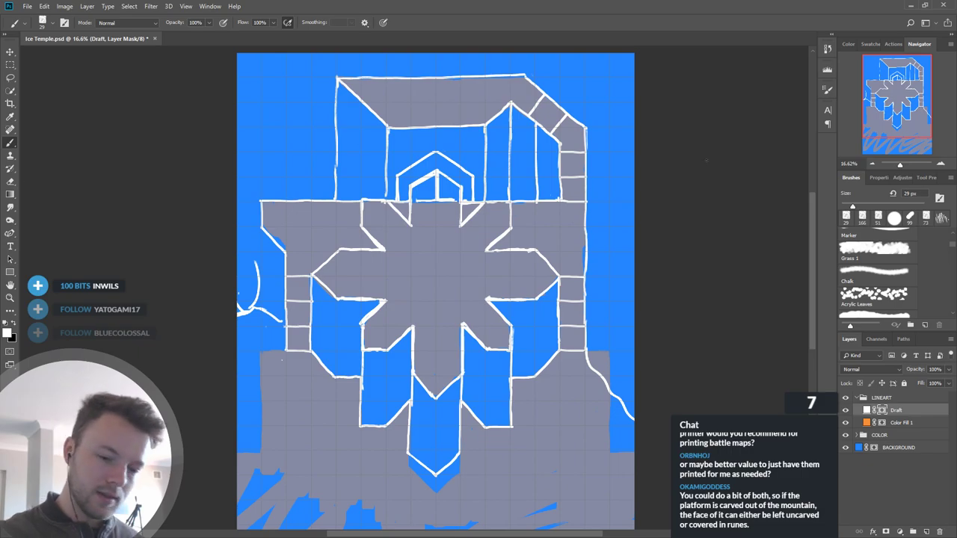
click(845, 422)
key(x)
mouse_move(583, 126)
mouse_down()
mouse_move(584, 180)
mouse_move(582, 140)
mouse_move(572, 163)
mouse_move(563, 151)
mouse_move(566, 184)
mouse_move(574, 170)
mouse_move(586, 198)
mouse_up()
mouse_move(571, 118)
mouse_down()
mouse_move(533, 97)
mouse_move(557, 125)
mouse_up()
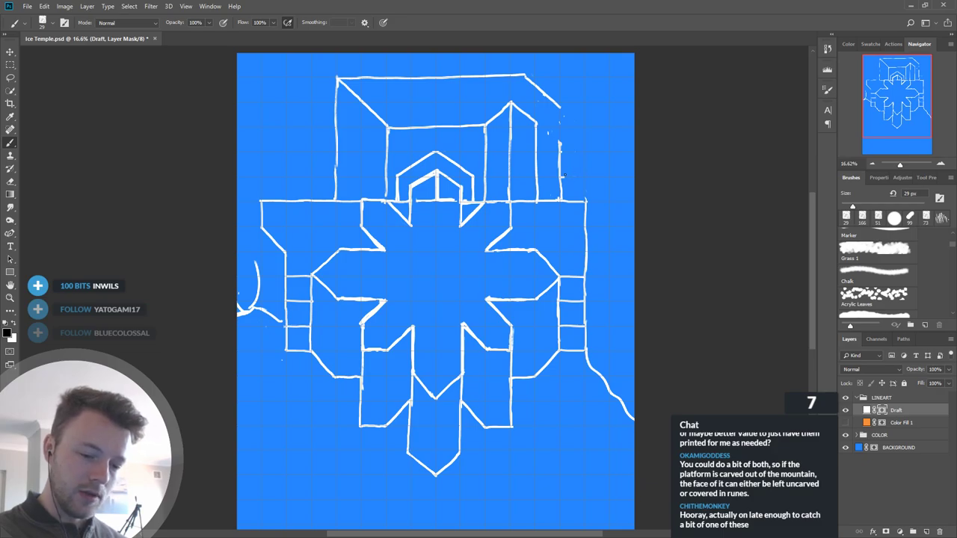
drag(563, 177, 563, 197)
Step: Draw the narrowed corridor's outer wall and step lines, and erase the drop line below the upper platform's inner bend
key(x)
drag(561, 109, 560, 145)
mouse_move(562, 199)
mouse_down()
mouse_move(536, 177)
mouse_move(561, 177)
mouse_move(560, 126)
mouse_up()
key(x)
drag(510, 104, 511, 202)
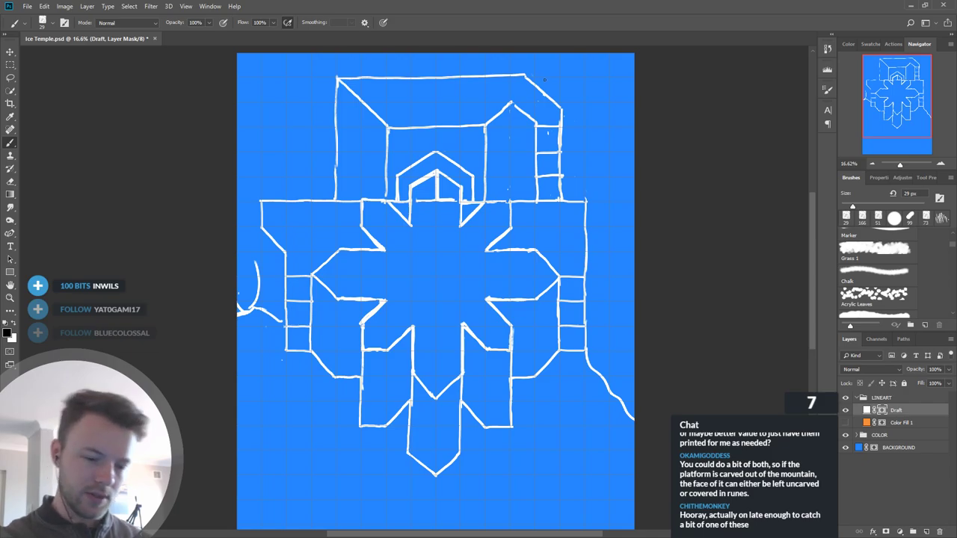
Step: Replace the diagonal inner and outer walls where the upper platform meets the corridor with squared corners
key(x)
mouse_move(529, 110)
mouse_down()
mouse_move(535, 124)
mouse_move(525, 114)
mouse_up()
key(x)
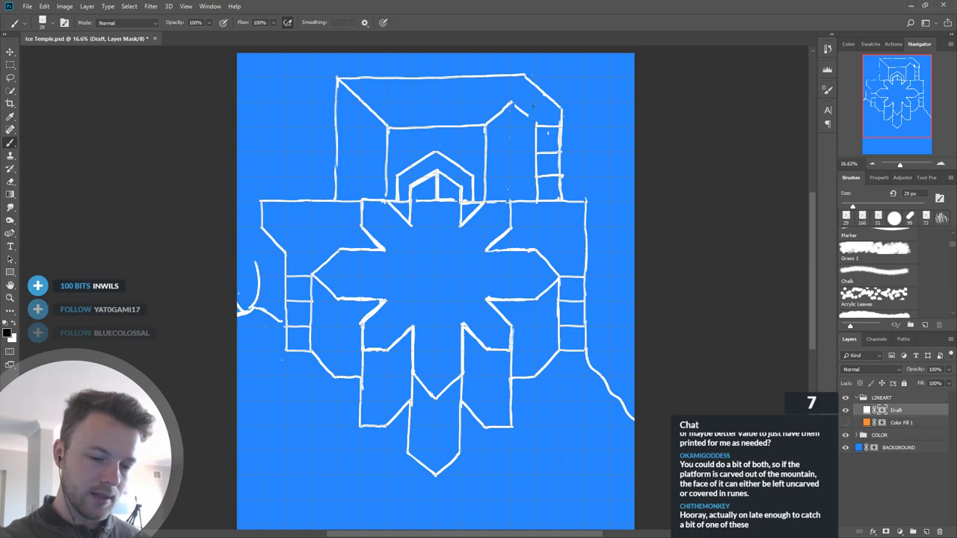
key(x)
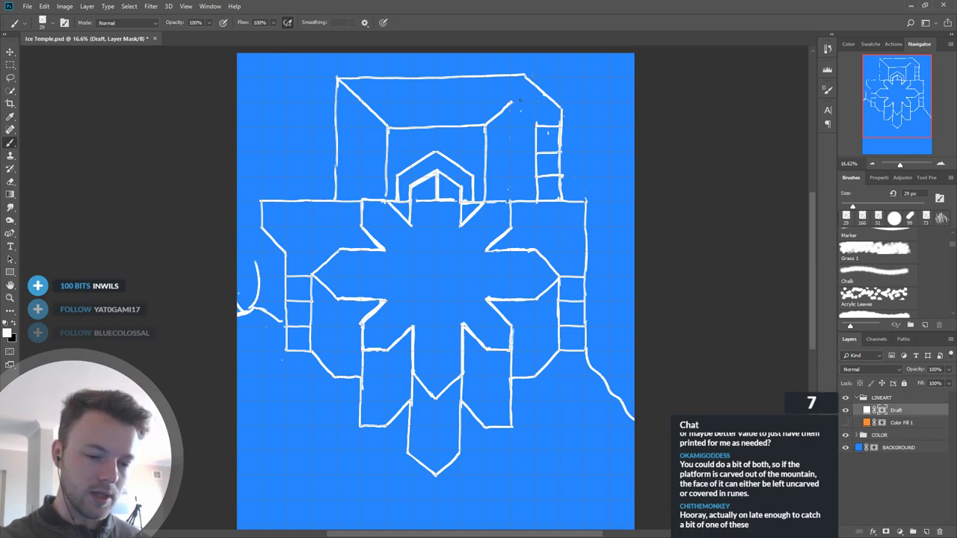
drag(537, 100, 539, 137)
mouse_move(514, 100)
mouse_down()
mouse_move(545, 95)
mouse_move(536, 101)
mouse_move(559, 74)
mouse_move(562, 110)
mouse_move(535, 75)
mouse_move(534, 98)
mouse_move(523, 100)
mouse_up()
key(x)
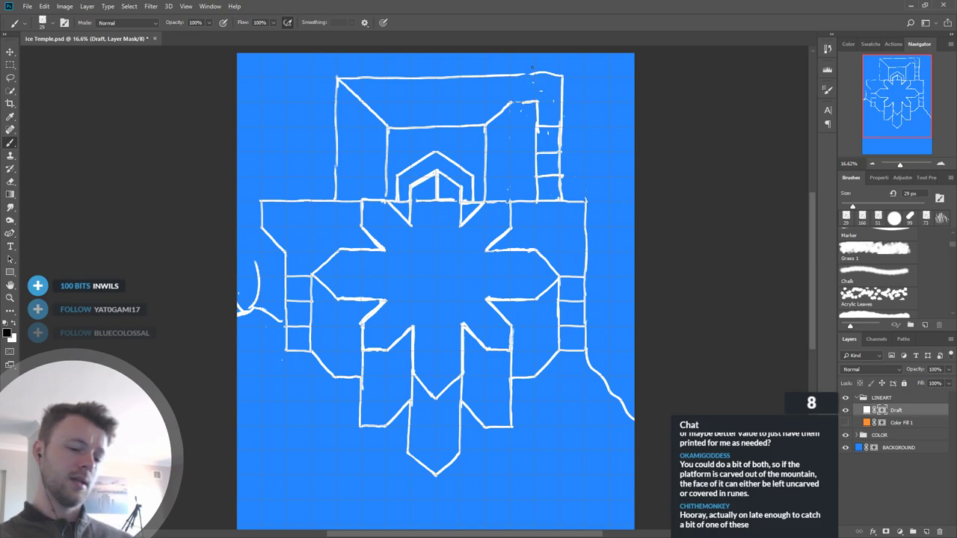
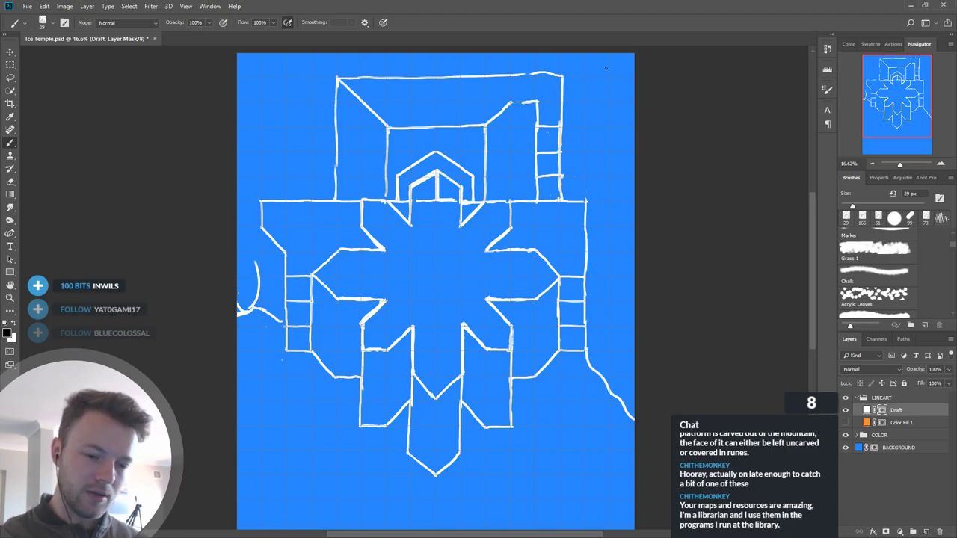
mouse_move(533, 74)
mouse_down()
mouse_move(563, 73)
mouse_move(509, 75)
mouse_move(561, 77)
mouse_up()
key(x)
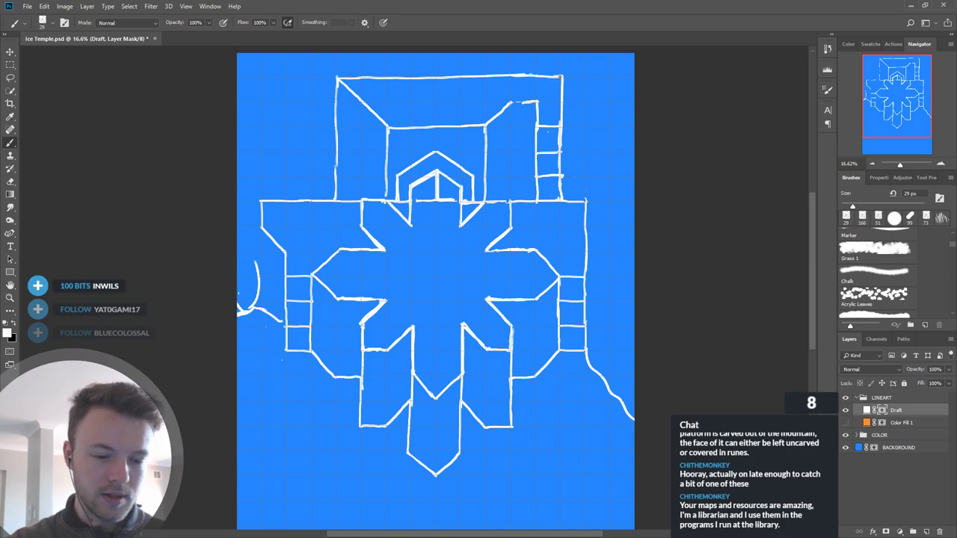
key(x)
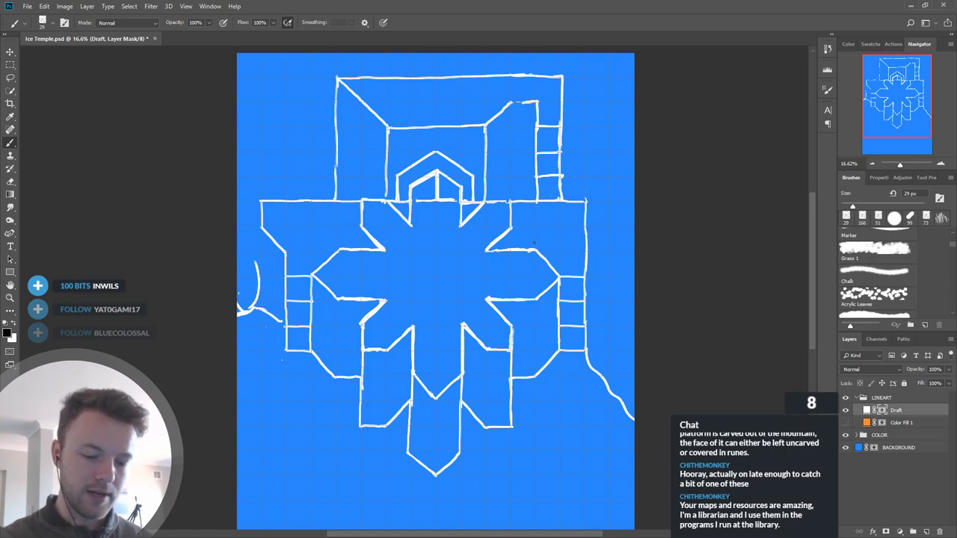
Step: Lasso the upper platform with its stepped corridor, erase that area from the Draft layer mask, and deselect
drag(576, 444, 573, 320)
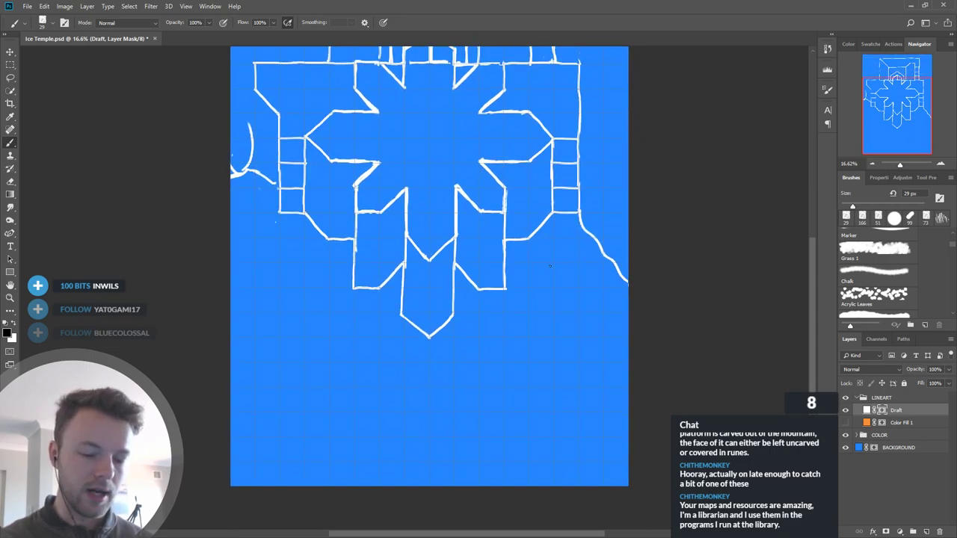
scroll(591, 449, up, 5)
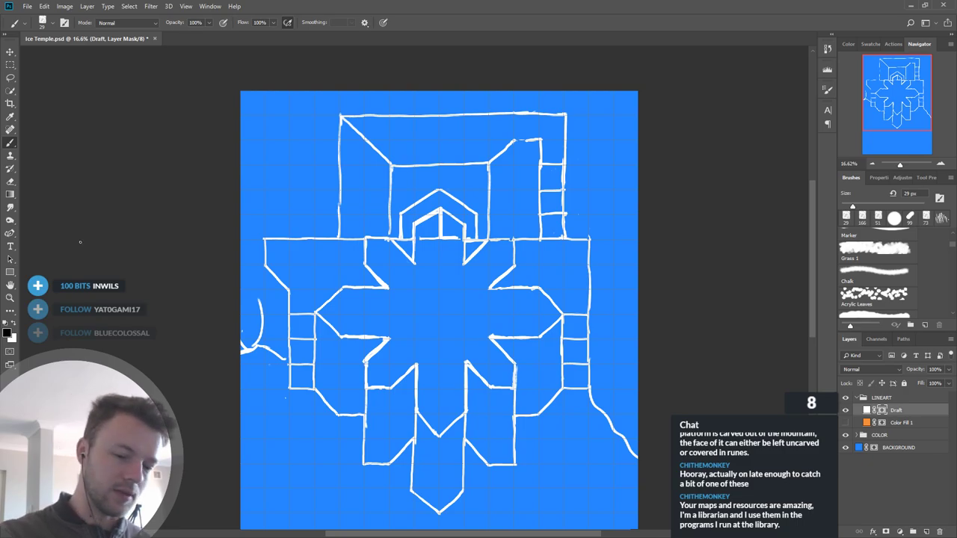
click(9, 77)
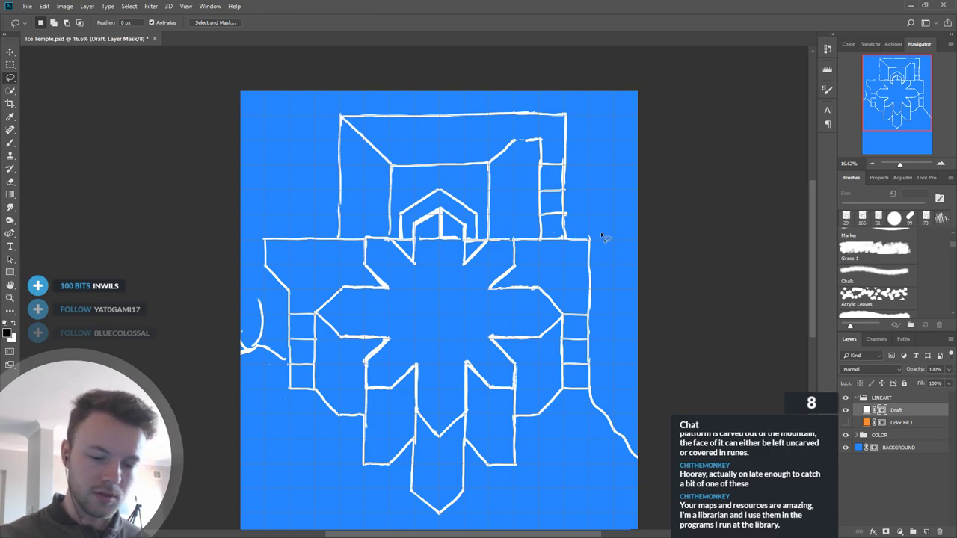
mouse_move(587, 239)
mouse_down()
mouse_move(532, 233)
mouse_move(529, 180)
mouse_move(517, 171)
mouse_move(394, 171)
mouse_move(353, 149)
mouse_move(326, 109)
mouse_move(450, 86)
mouse_move(576, 93)
mouse_move(598, 157)
mouse_move(591, 222)
mouse_up()
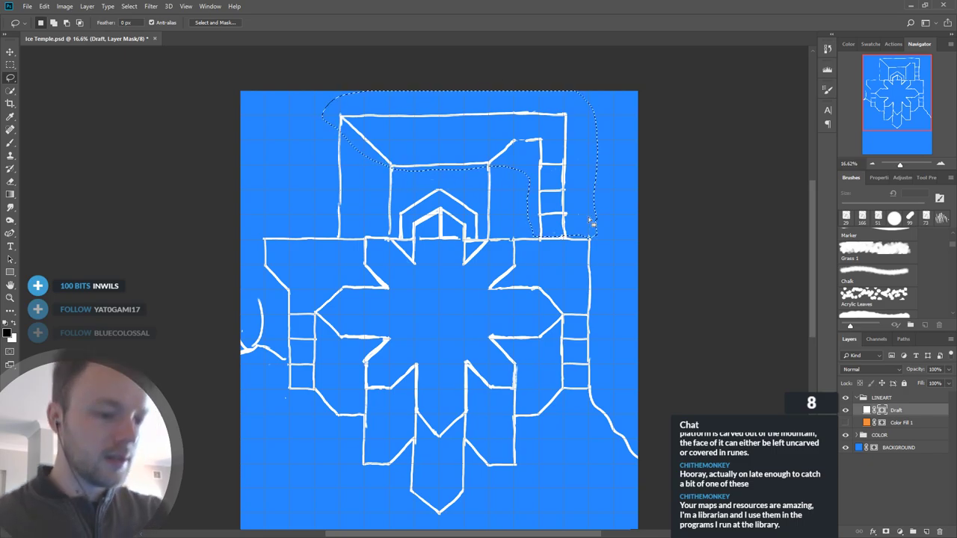
key(ctrl+Delete)
key(ctrl+z)
click(13, 321)
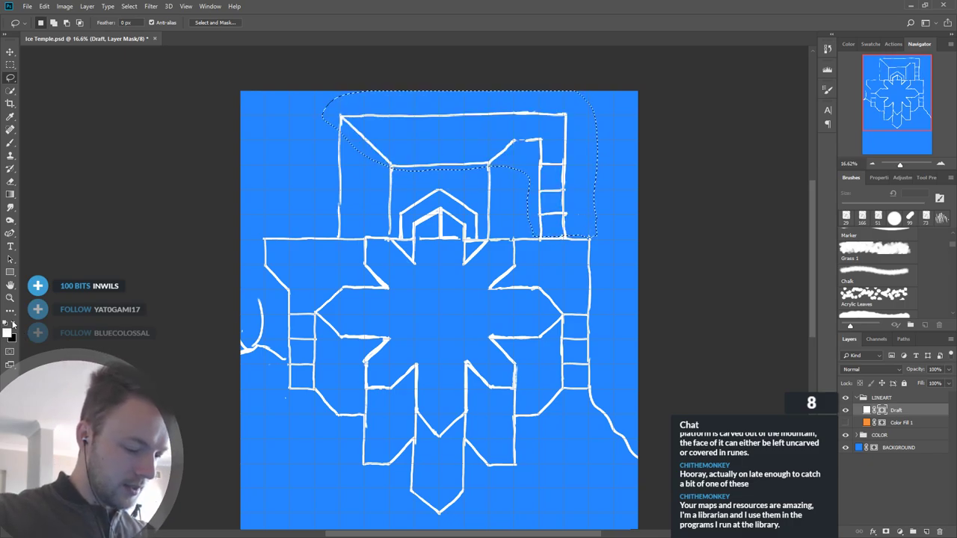
key(ctrl+Delete)
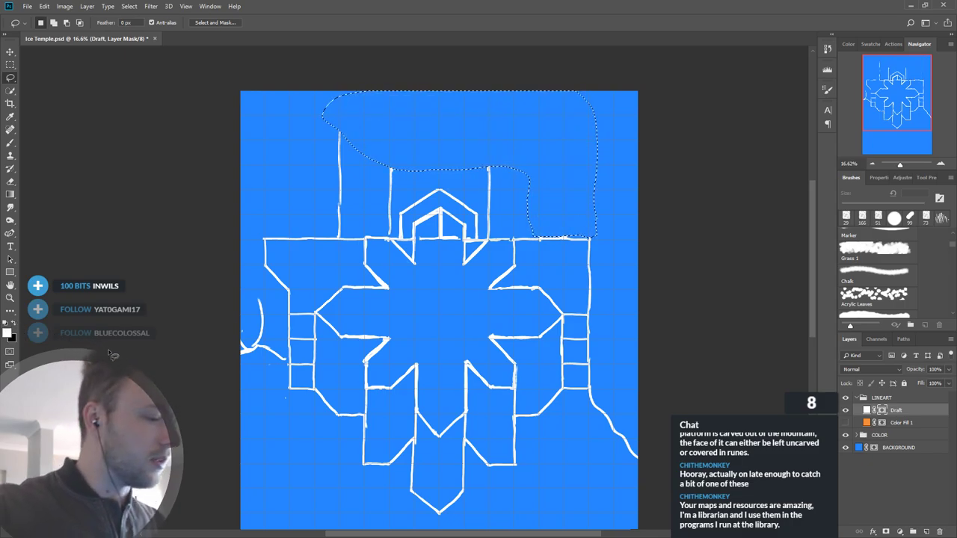
key(ctrl+d)
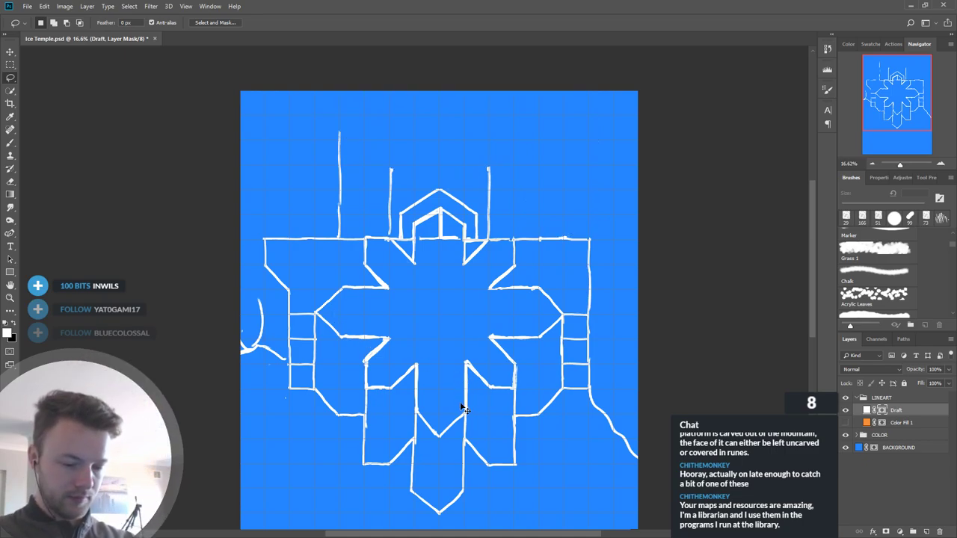
Step: Move the Draft line art up about two grid squares to leave more room below the snowflake hall
drag(468, 406, 465, 360)
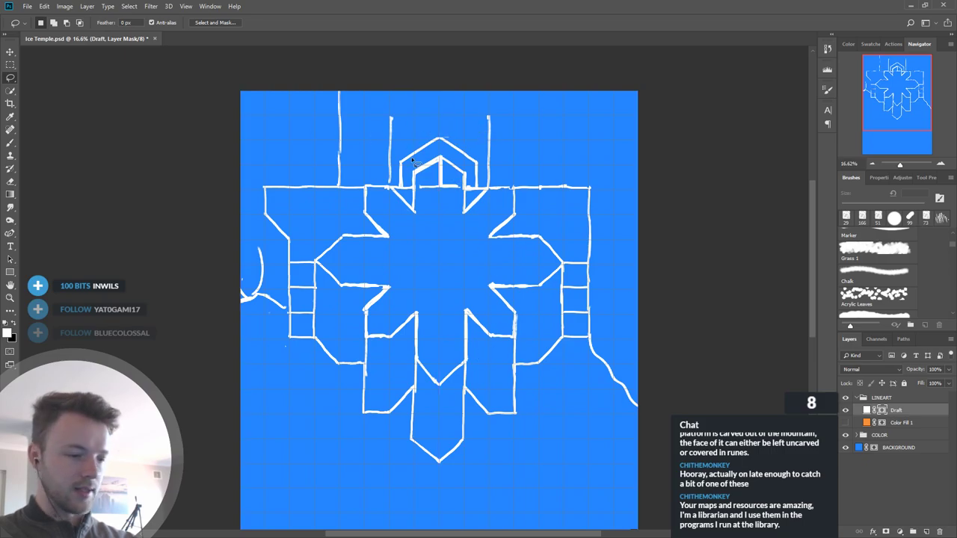
drag(434, 164, 374, 166)
drag(413, 448, 562, 309)
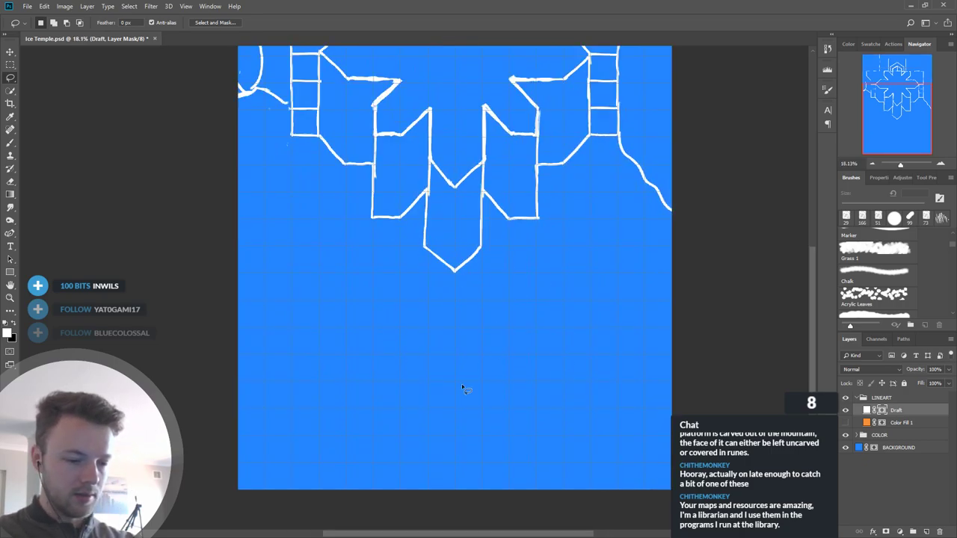
scroll(471, 380, down, 3)
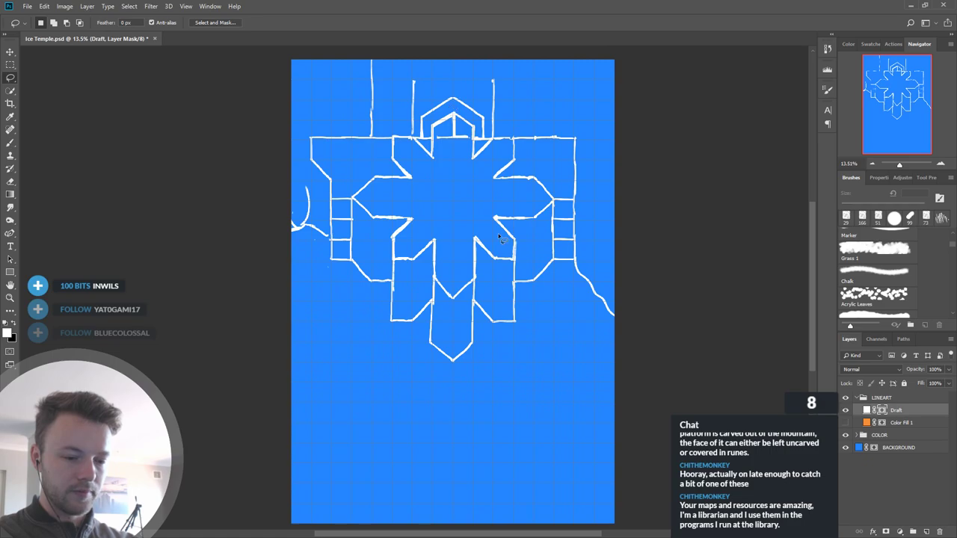
scroll(501, 246, up, 2)
scroll(495, 273, down, 1)
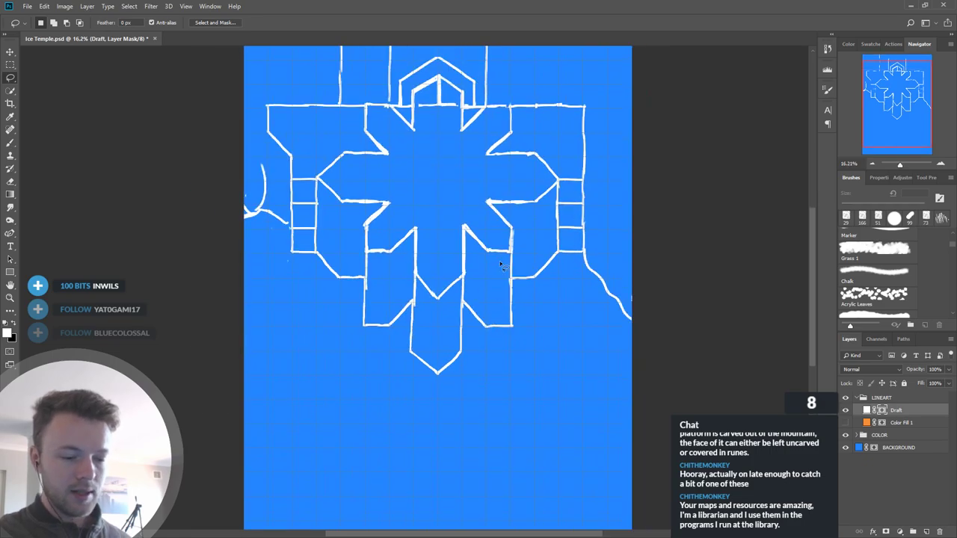
scroll(503, 344, down, 1)
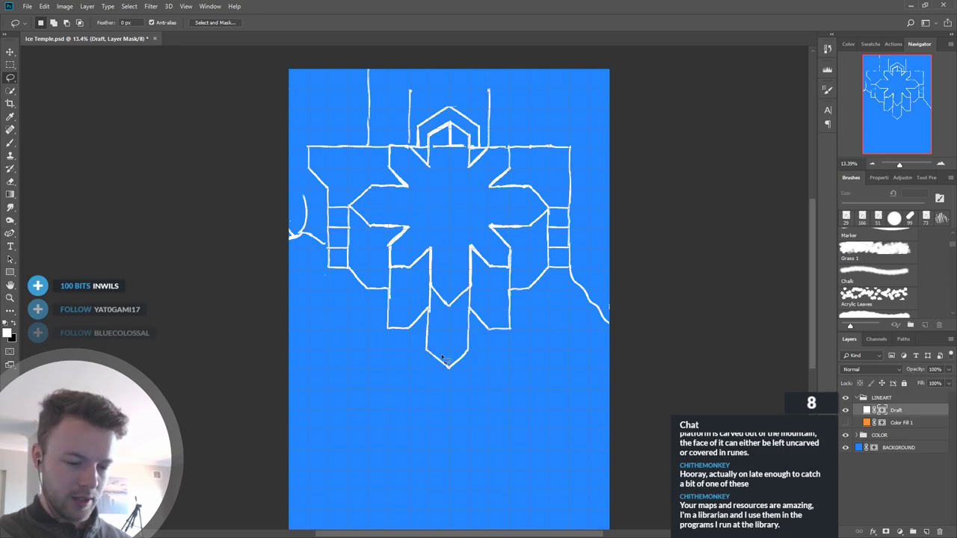
Step: Sketch a hatched, pointed rock beside the cliff line at the map's western edge with the 29 px brush, and erase the old arc's tip
scroll(460, 208, down, 1)
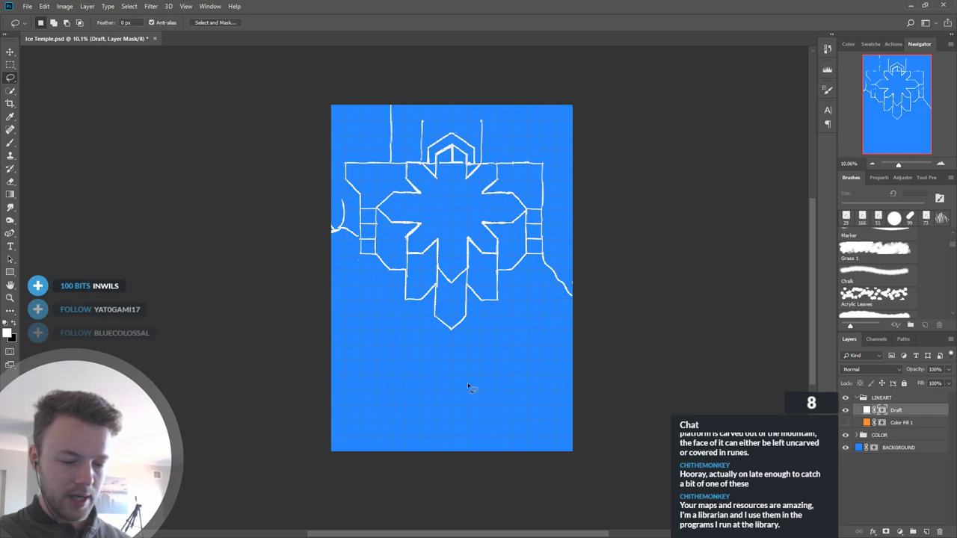
scroll(464, 217, up, 1)
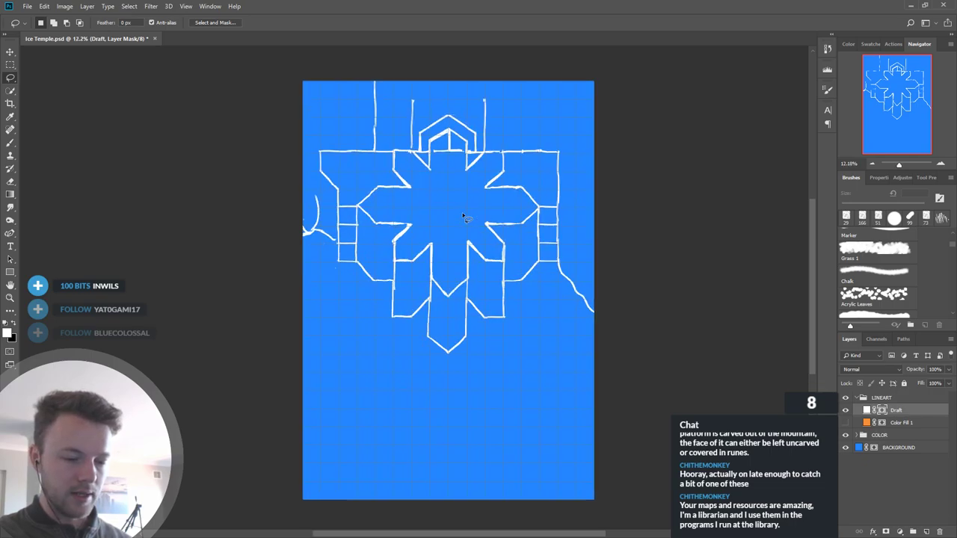
scroll(464, 217, up, 3)
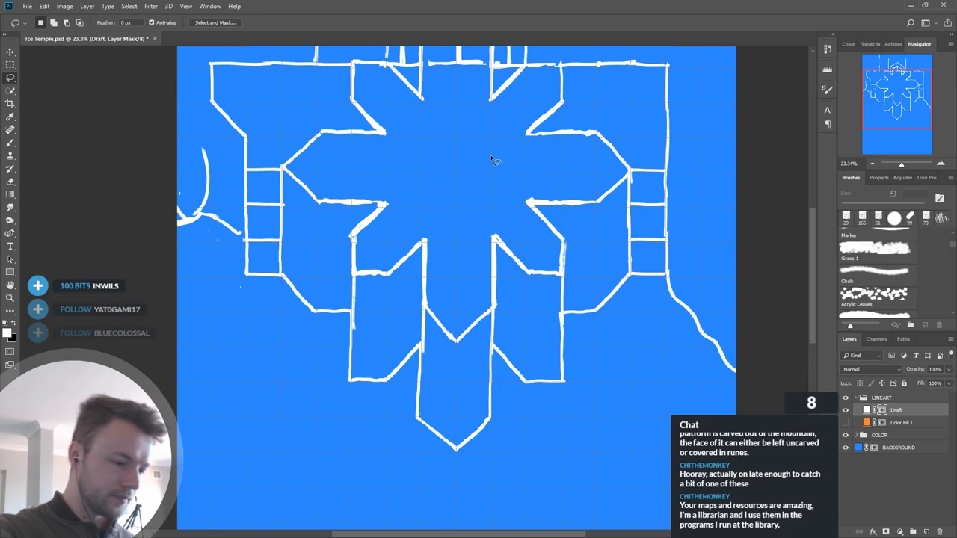
key(b)
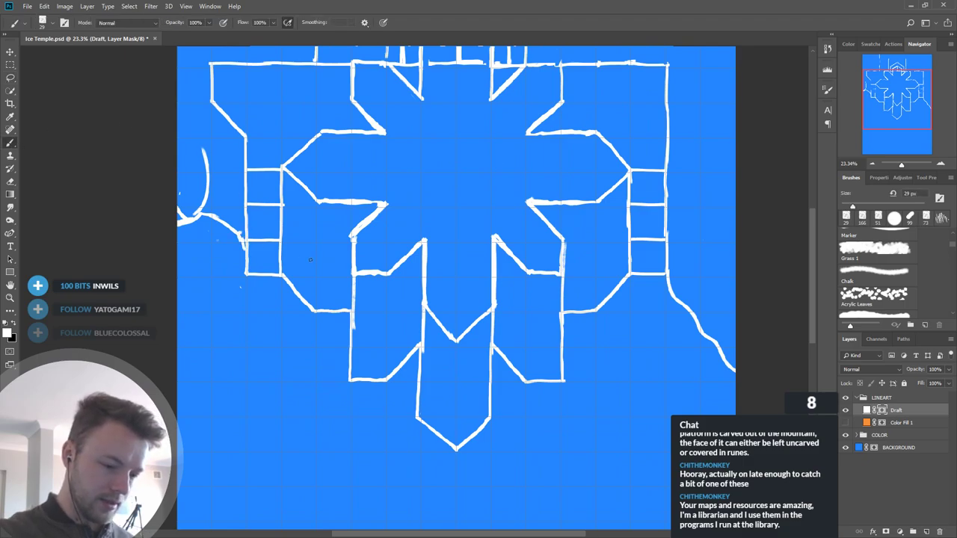
scroll(641, 385, up, 2)
drag(214, 250, 204, 261)
drag(223, 240, 219, 268)
drag(207, 199, 224, 233)
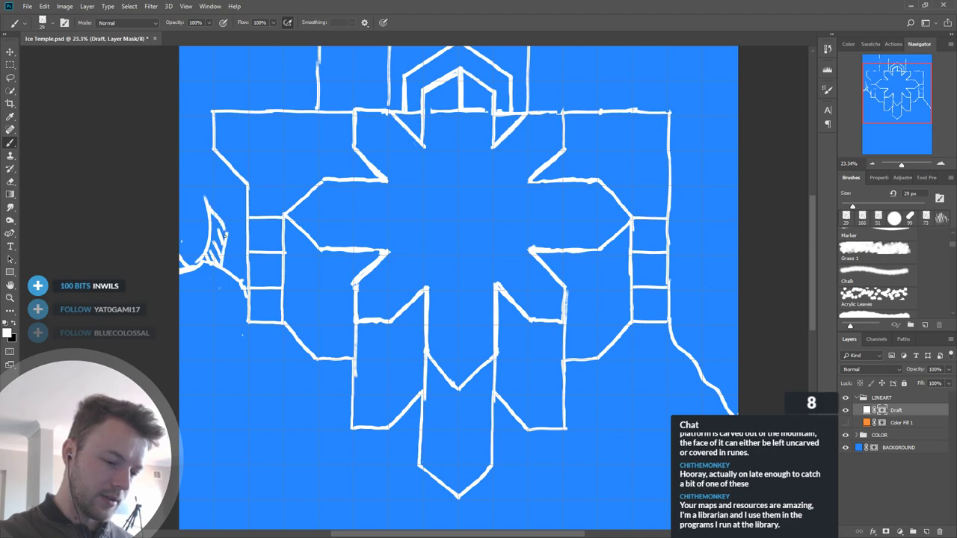
mouse_move(215, 194)
mouse_down()
mouse_move(200, 234)
mouse_move(201, 223)
mouse_up()
key(x)
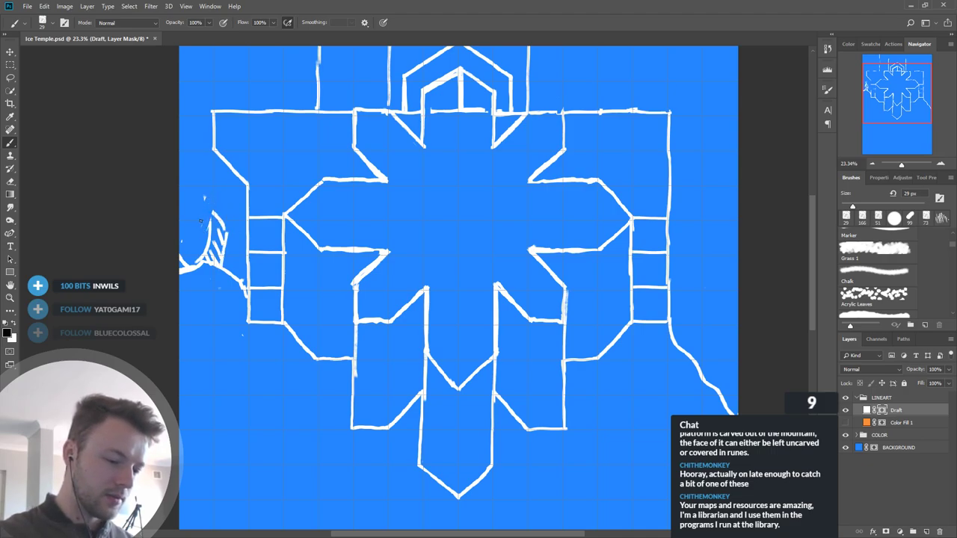
key(x)
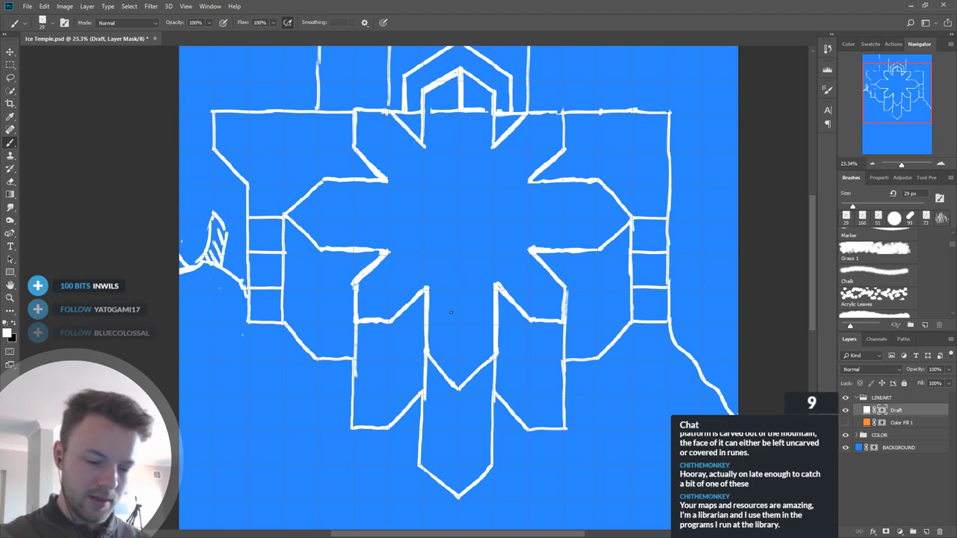
Step: Thin the inner western wall of the snowflake's lower central arm and touch up its pointed tip
key(x)
drag(429, 287, 429, 344)
key(x)
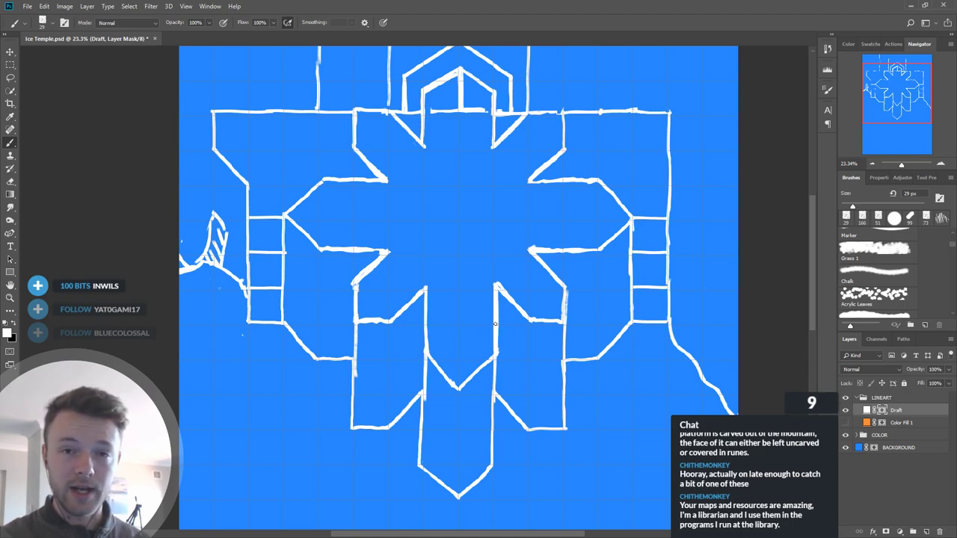
mouse_move(459, 388)
mouse_down()
mouse_move(493, 358)
mouse_move(460, 386)
mouse_up()
key(x)
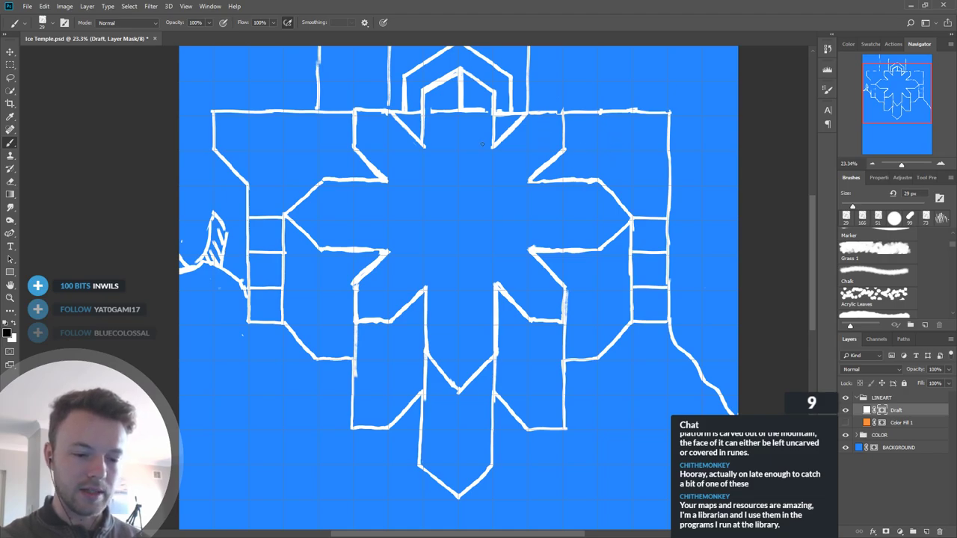
Step: Retouch the back wall line above the snowflake's upper-left arm
key(x)
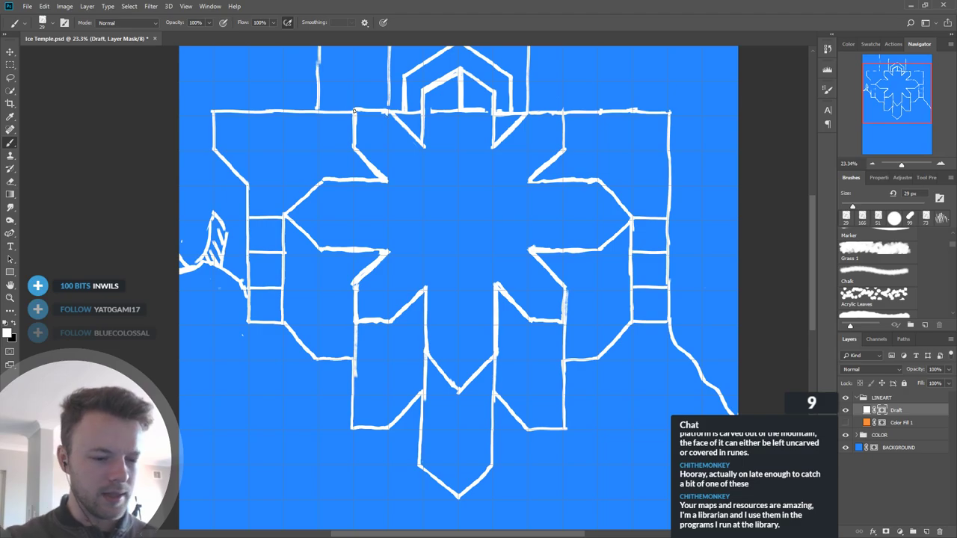
mouse_move(342, 114)
mouse_down()
mouse_move(409, 114)
mouse_move(383, 110)
mouse_up()
key(x)
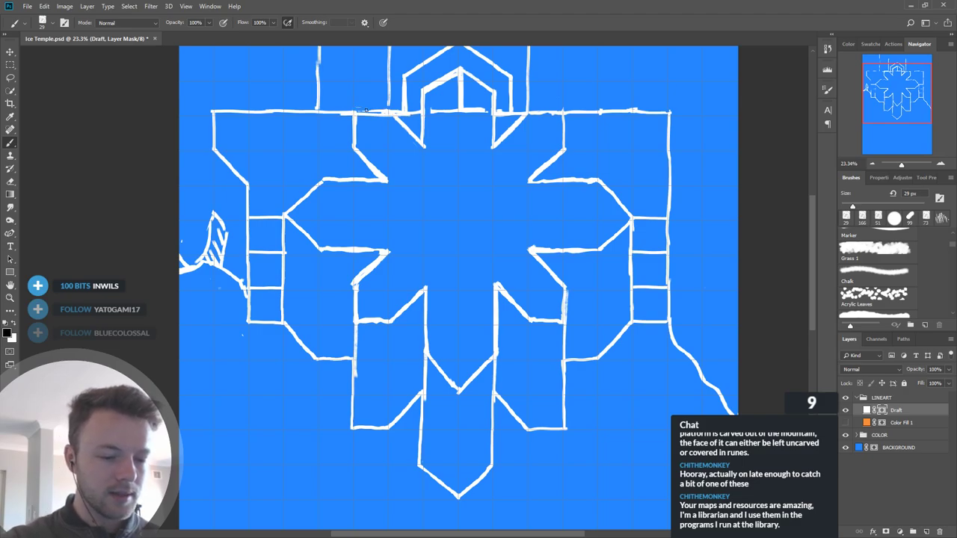
Step: Redraw the western edge of the drop face below the lower central arm slightly inward and erase the excess outside it
mouse_move(654, 423)
mouse_down()
mouse_move(653, 324)
mouse_move(648, 438)
mouse_up()
key(x)
drag(419, 375, 420, 424)
key(x)
mouse_move(420, 374)
mouse_down()
mouse_move(420, 420)
mouse_move(419, 406)
mouse_up()
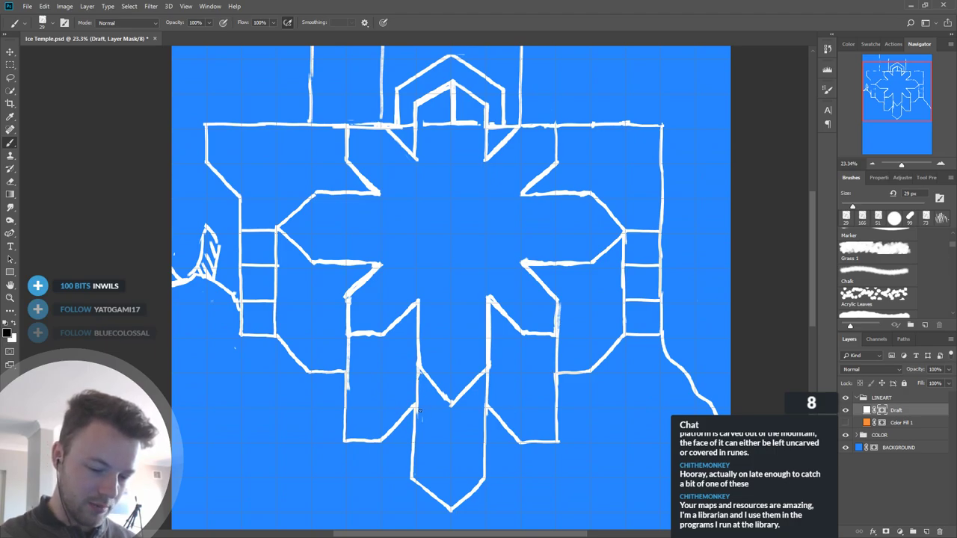
key(x)
drag(413, 445, 412, 479)
key(x)
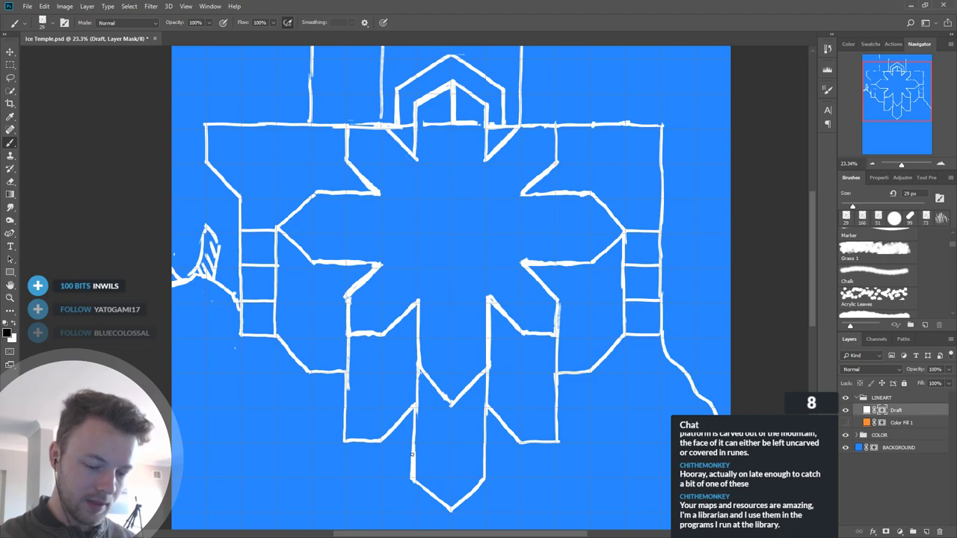
drag(409, 441, 411, 482)
key(x)
Step: Add a vertical centre edge to the lower arm's drop face and vertical corner edges to the two side arms' faces
drag(451, 402, 449, 507)
key(x)
drag(449, 442, 447, 468)
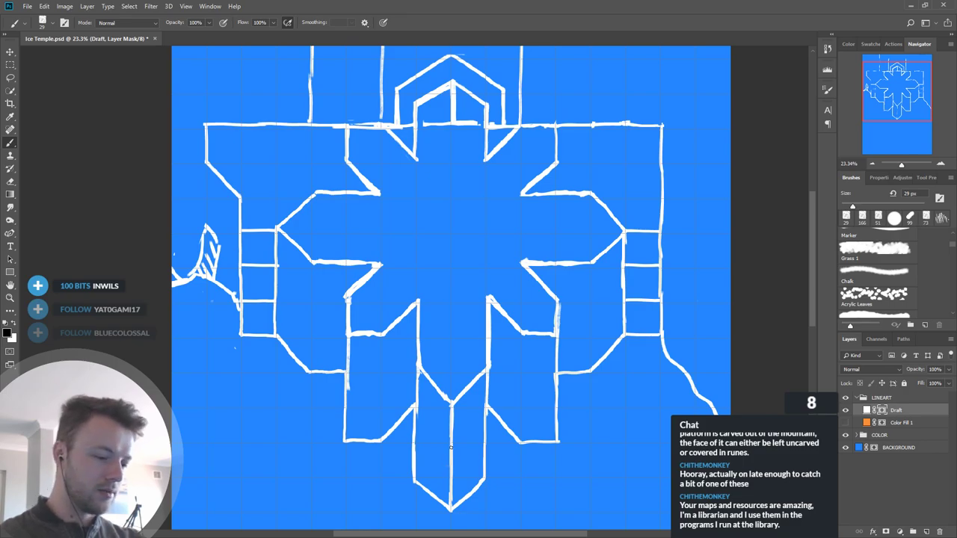
key(x)
drag(311, 263, 308, 371)
drag(592, 264, 590, 370)
Step: Try a wavy bank and a curved lower shoreline across the empty area below the temple
scroll(613, 379, down, 5)
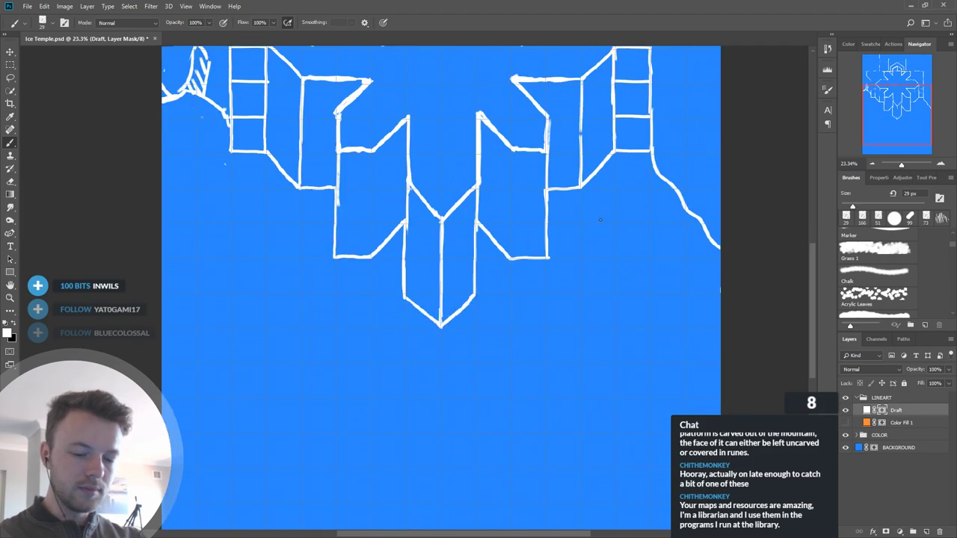
scroll(467, 286, down, 3)
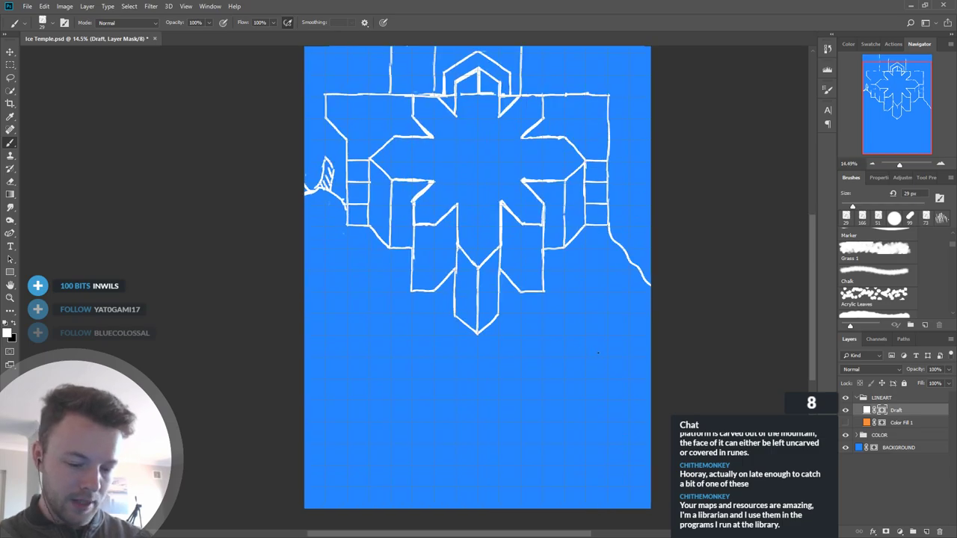
mouse_move(639, 323)
mouse_down()
mouse_move(437, 367)
mouse_move(304, 342)
mouse_up()
mouse_move(304, 447)
mouse_down()
mouse_move(451, 507)
mouse_move(650, 404)
mouse_up()
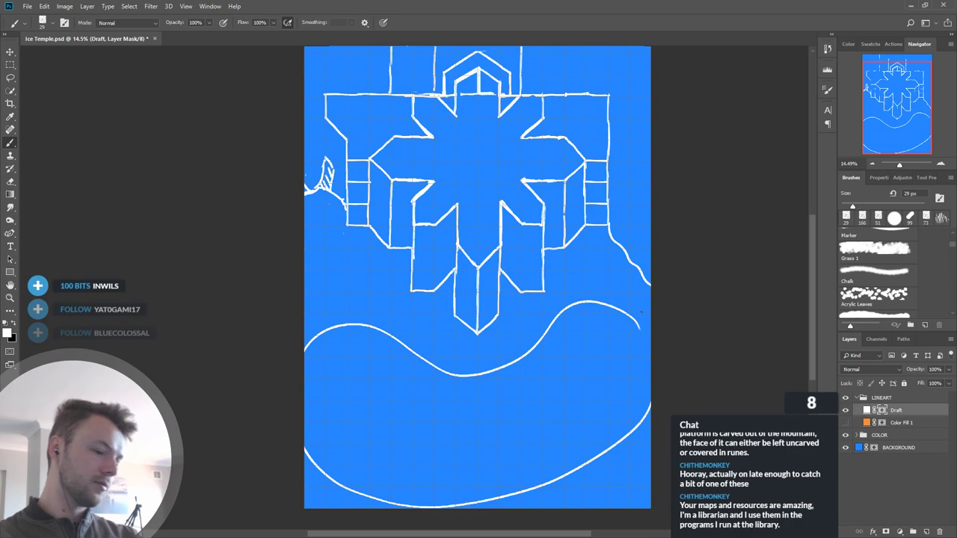
key(ctrl+z)
key(ctrl+z)
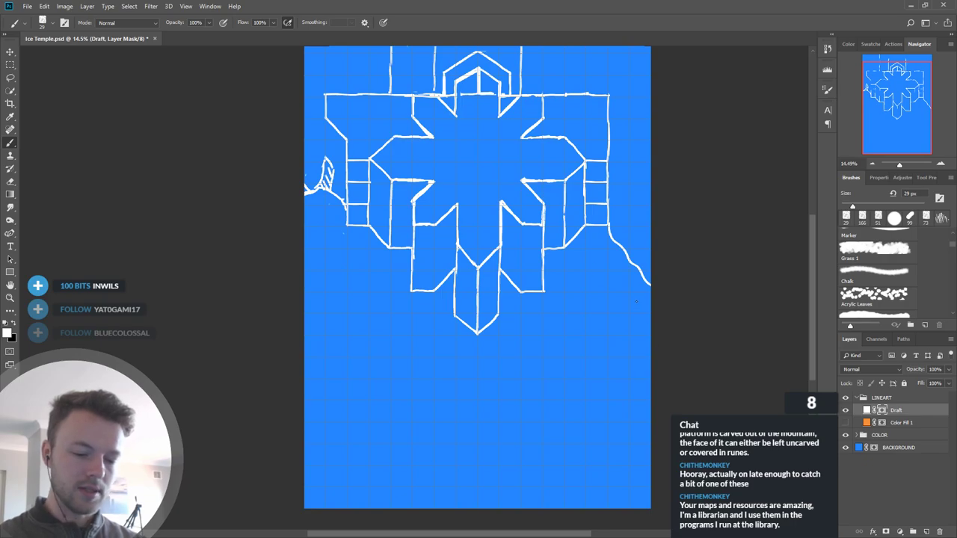
Step: Try an irregular basin outline below the temple with a channel leading off the map's lower edge, plus a broken block inside it
mouse_move(629, 281)
mouse_down()
mouse_move(570, 369)
mouse_move(505, 391)
mouse_move(501, 402)
mouse_up()
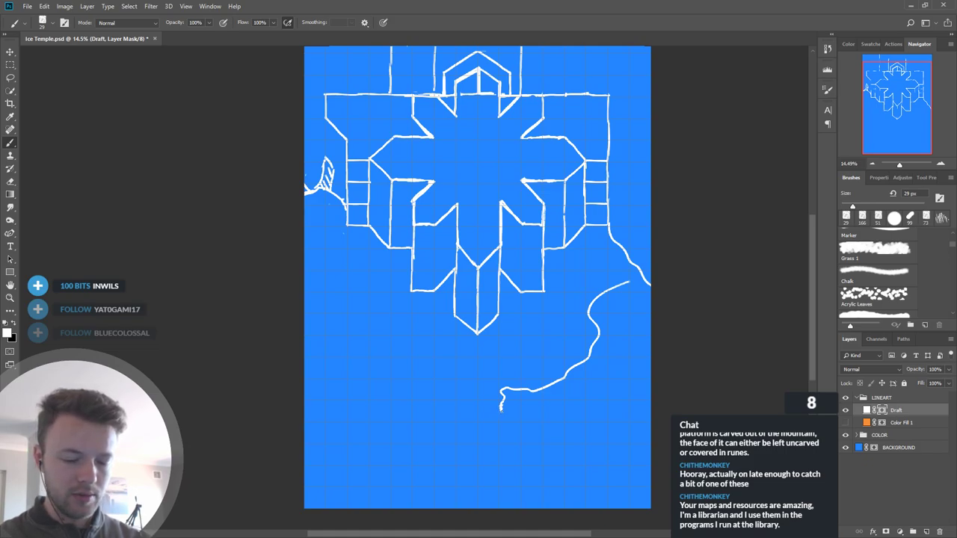
mouse_move(501, 409)
mouse_down()
mouse_move(515, 423)
mouse_move(523, 504)
mouse_up()
mouse_move(493, 463)
mouse_down()
mouse_move(449, 394)
mouse_move(370, 366)
mouse_move(340, 254)
mouse_up()
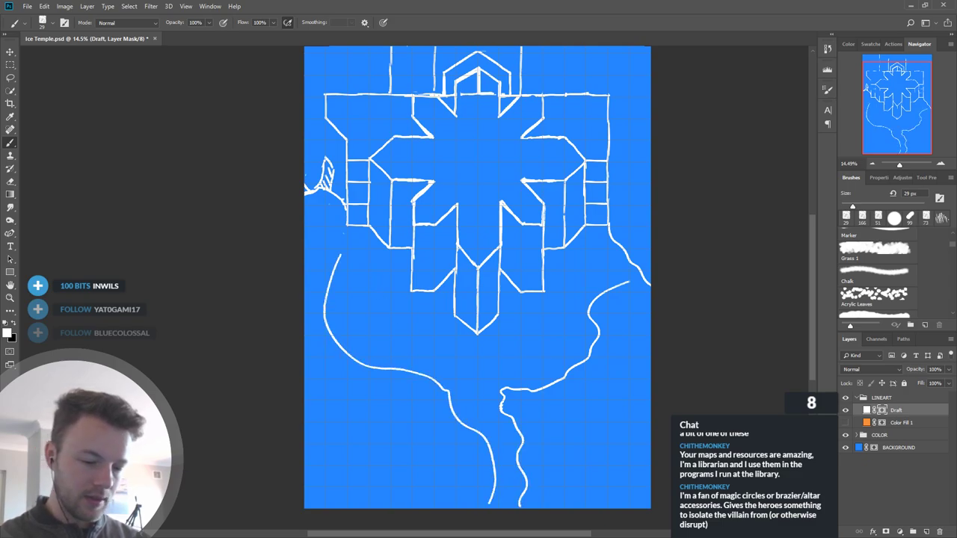
mouse_move(375, 289)
mouse_down()
mouse_move(396, 325)
mouse_move(415, 320)
mouse_up()
mouse_move(375, 293)
mouse_down()
mouse_move(408, 302)
mouse_move(421, 324)
mouse_up()
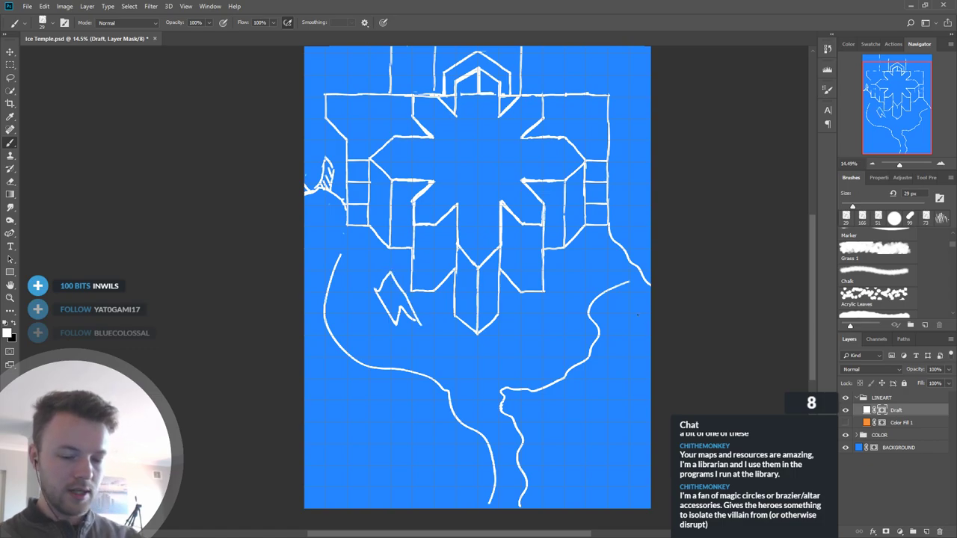
Step: Undo the basin, channel and block strokes below the temple
key(ctrl+z)
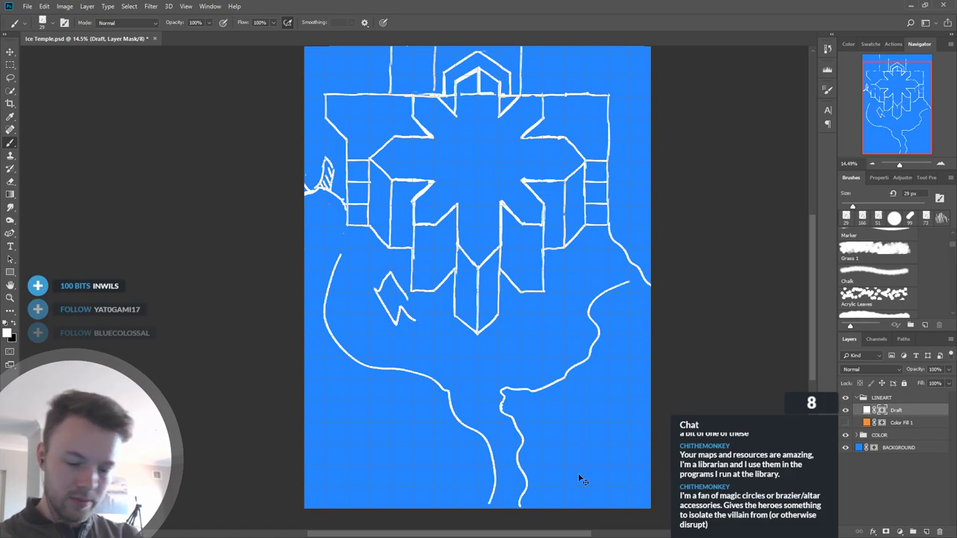
key(ctrl+z)
key(ctrl+z)
key(ctrl+z)
key(ctrl+z)
key(ctrl+z)
key(ctrl+z)
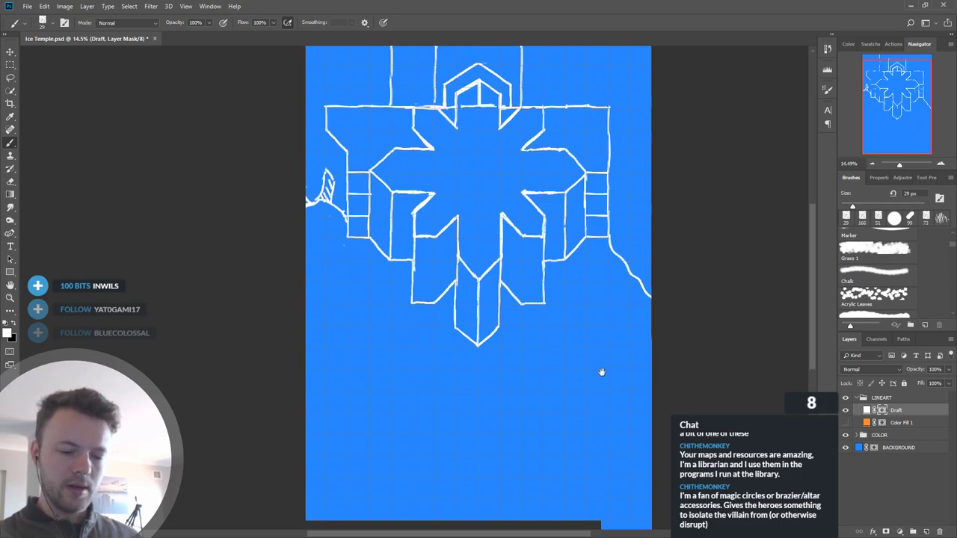
scroll(599, 359, up, 2)
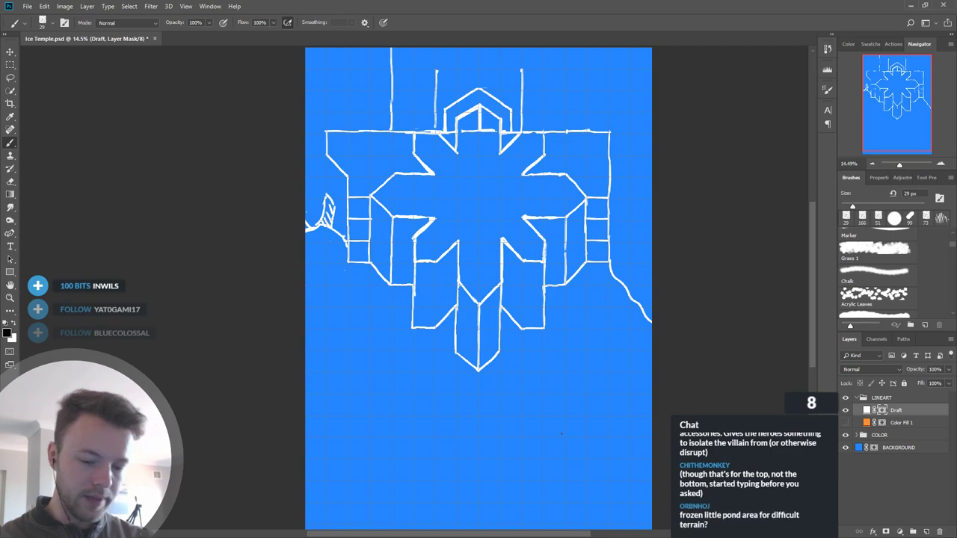
scroll(557, 353, down, 2)
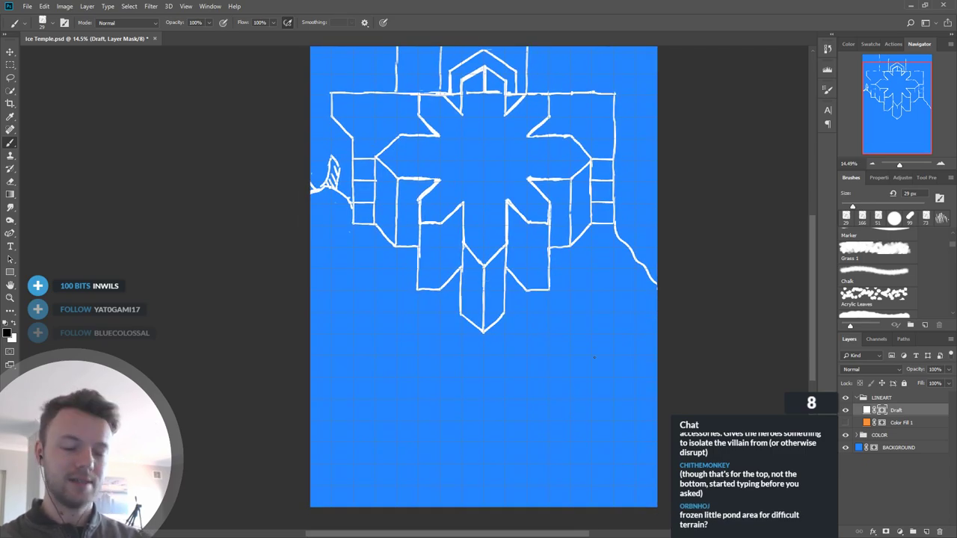
scroll(576, 404, down, 1)
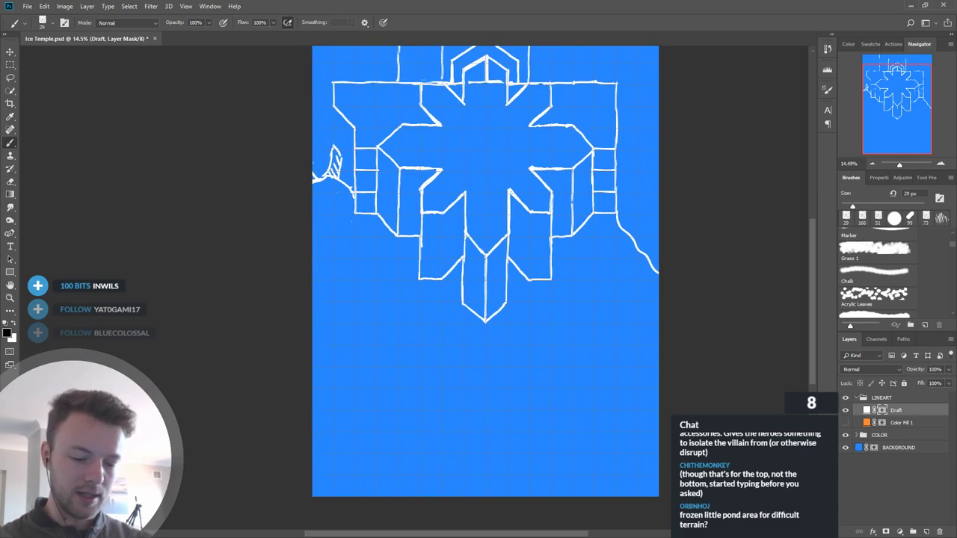
scroll(585, 311, up, 3)
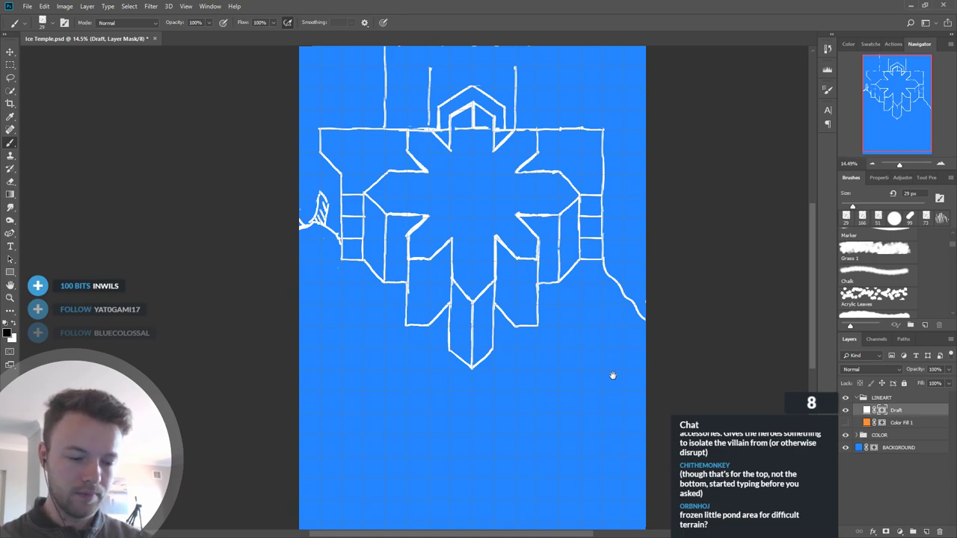
scroll(613, 381, down, 2)
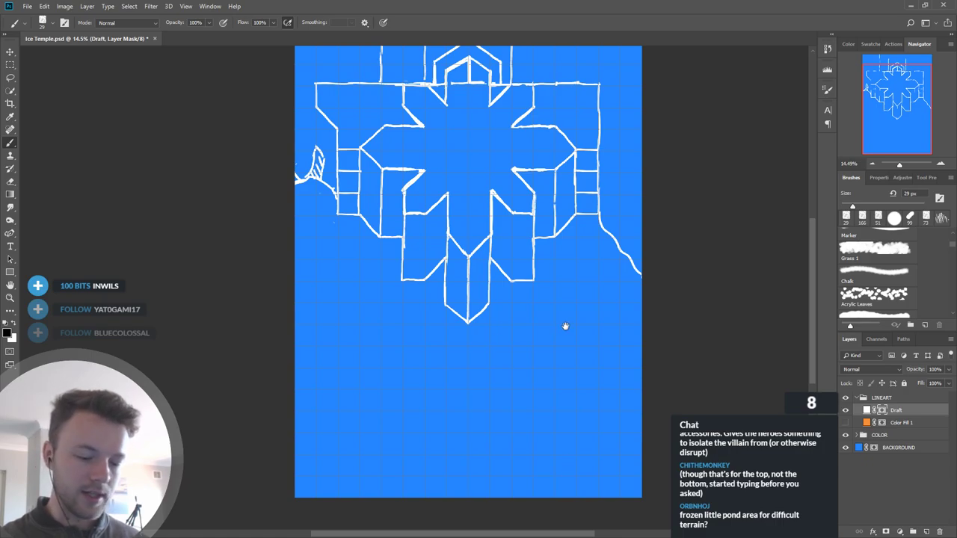
drag(563, 323, 553, 336)
Step: Try a small curved rock shape with hatching beside the lower-right arm's bottom corner
scroll(569, 366, up, 4)
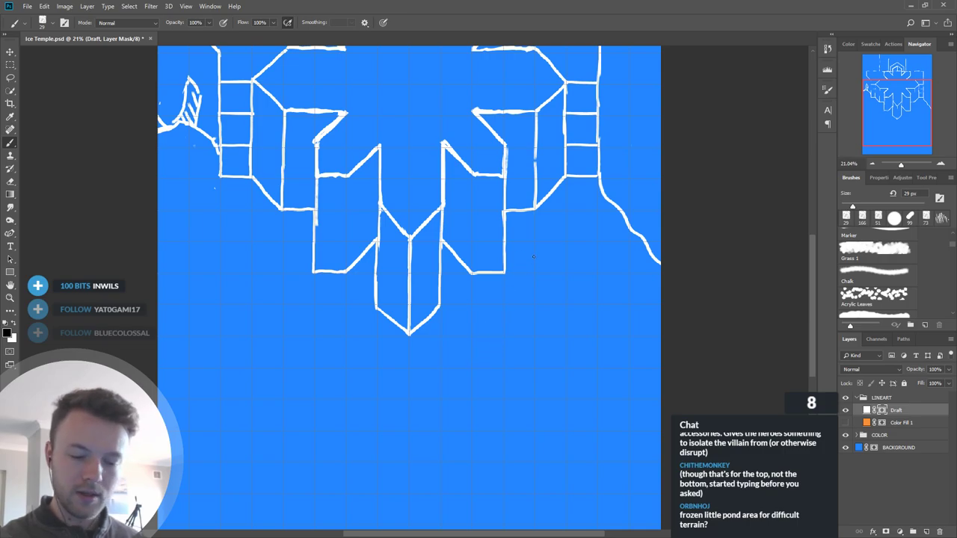
key(x)
mouse_move(503, 280)
mouse_down()
mouse_move(543, 262)
mouse_move(530, 288)
mouse_move(502, 287)
mouse_up()
drag(512, 302, 524, 305)
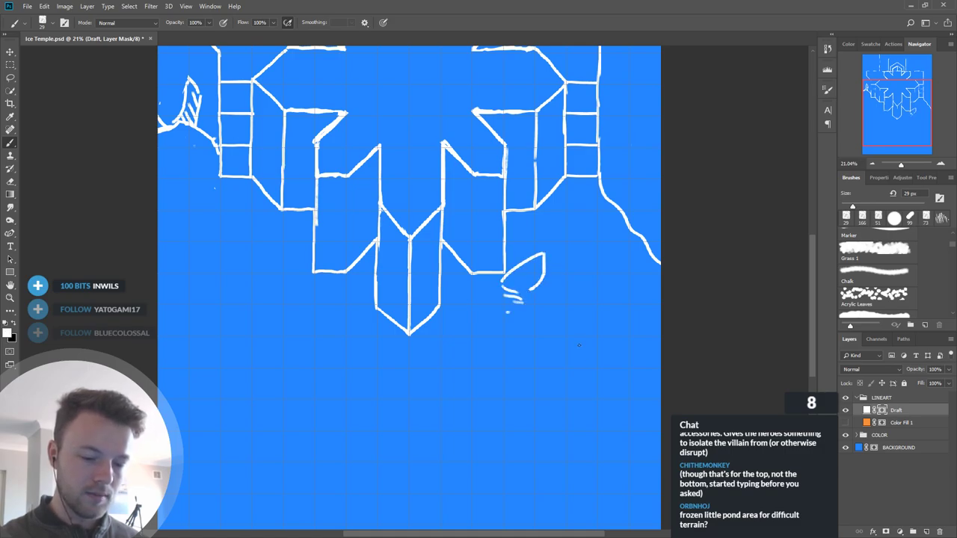
scroll(625, 344, up, 5)
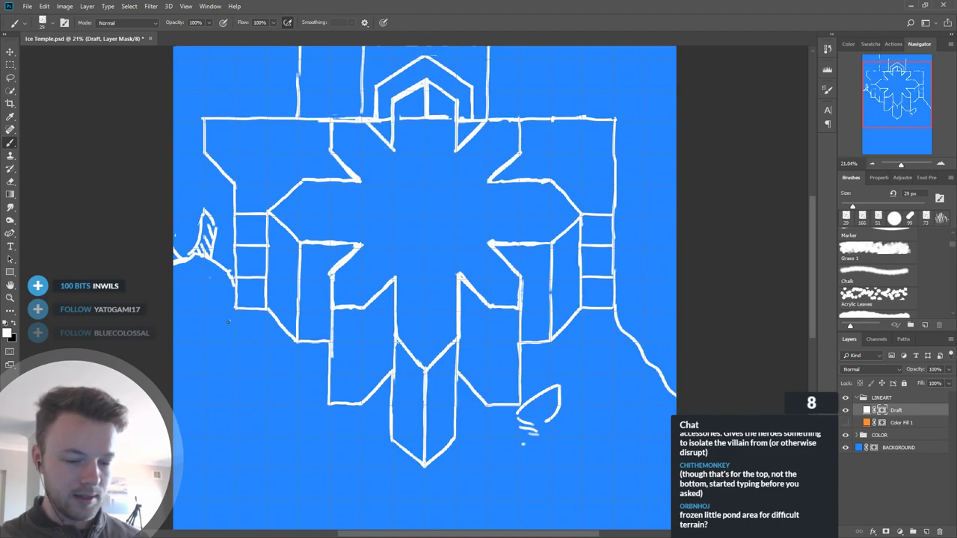
scroll(228, 322, down, 2)
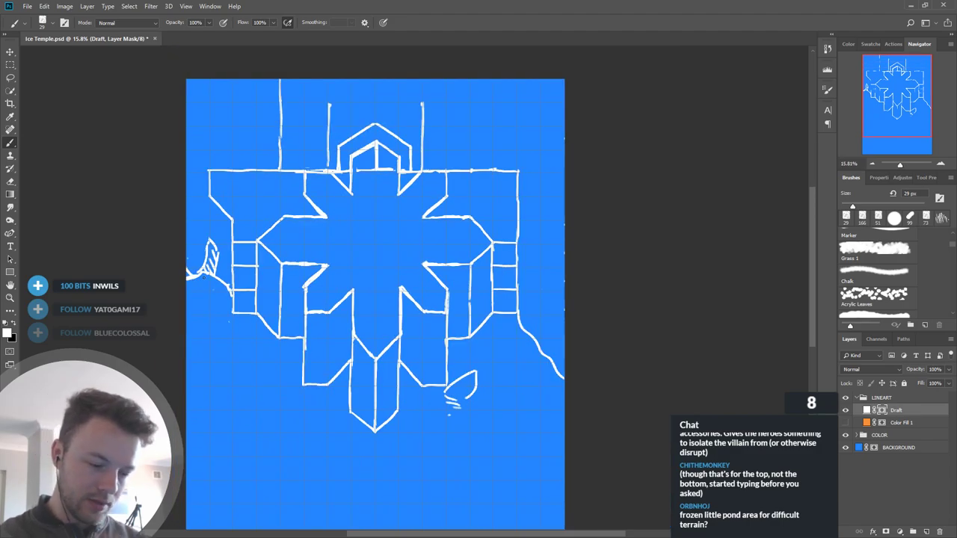
Step: Erase the small rock sketch beside the lower-right arm
mouse_move(513, 411)
mouse_down()
mouse_move(547, 334)
mouse_move(513, 297)
mouse_up()
key(x)
key(ctrl+z)
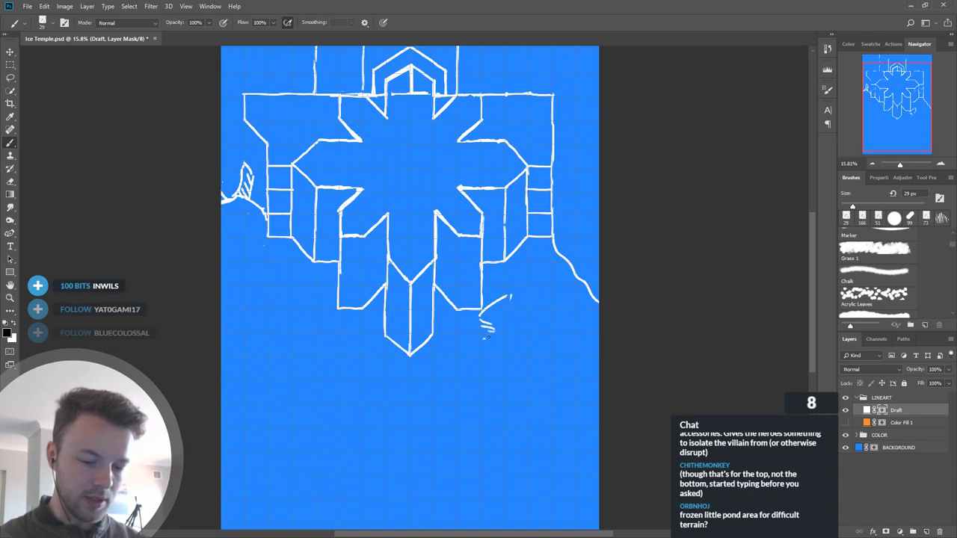
drag(491, 303, 482, 327)
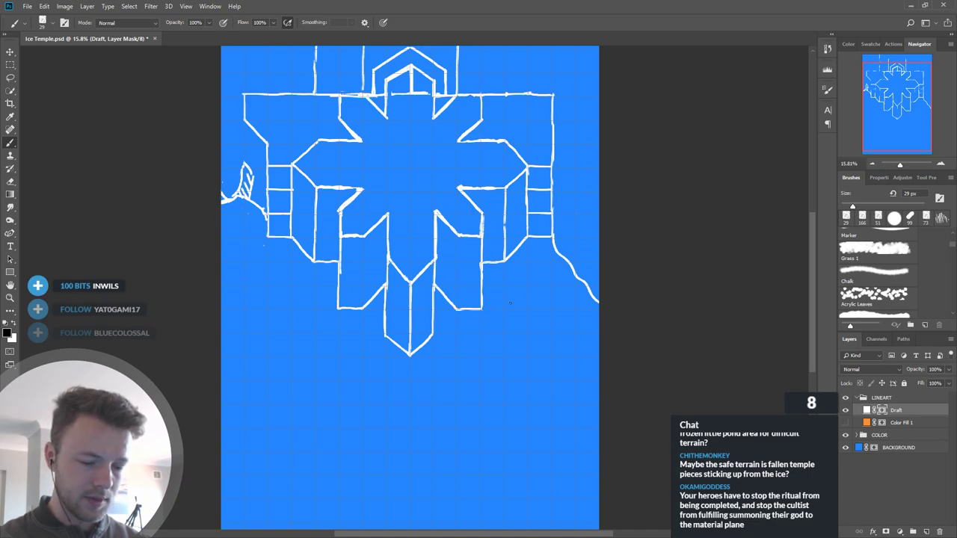
Step: Extend the right staircase's outer wall one grid square downward, then continue it diagonally down-left for two squares
key(x)
drag(555, 262, 553, 241)
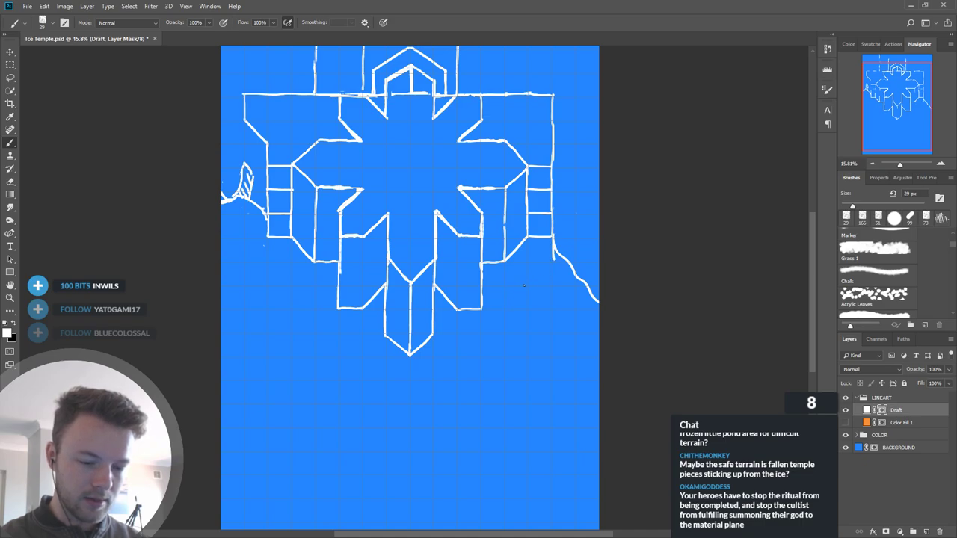
drag(526, 285, 553, 263)
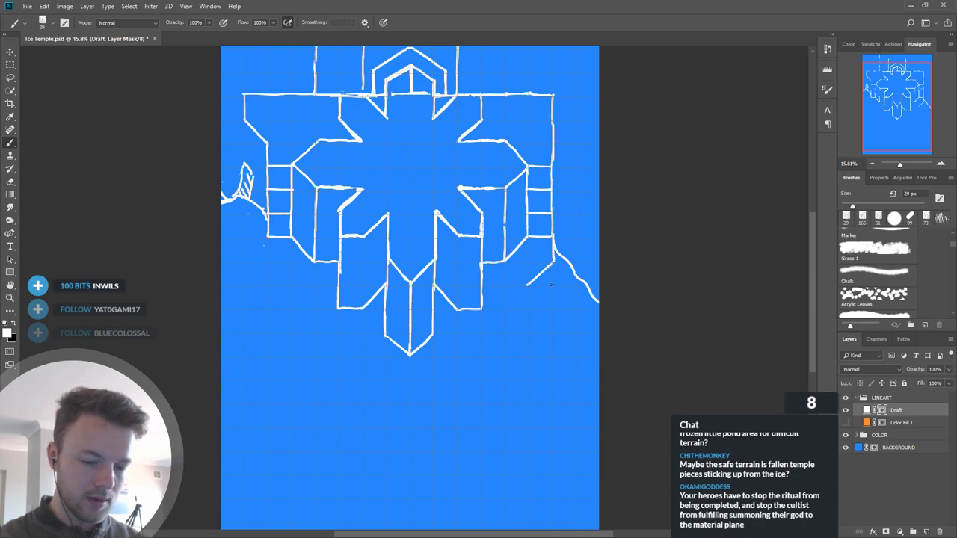
drag(503, 309, 527, 285)
Step: Erase the upper end of the right-hand cliff line, redraw it from the extended wall's bottom corner, and clean up stray marks
key(x)
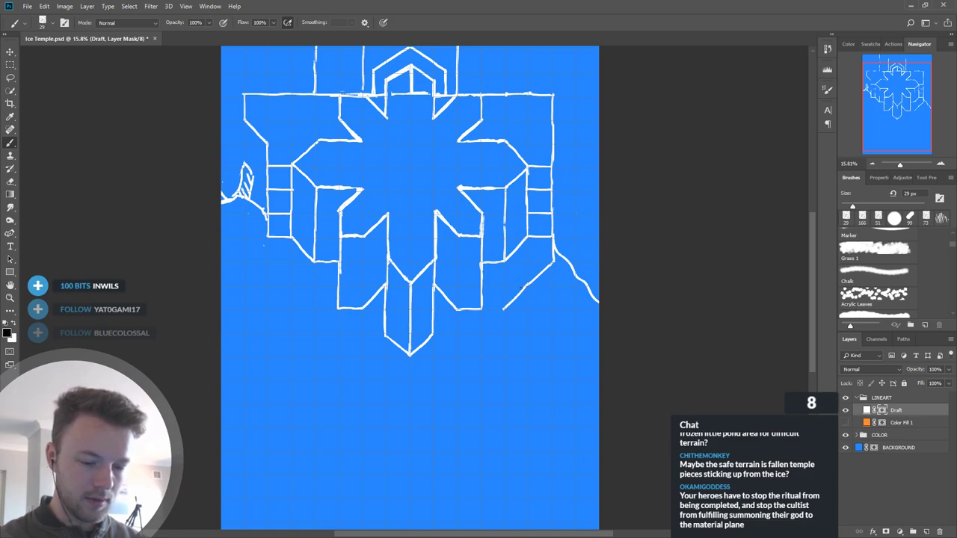
key(x)
drag(553, 260, 554, 258)
key(x)
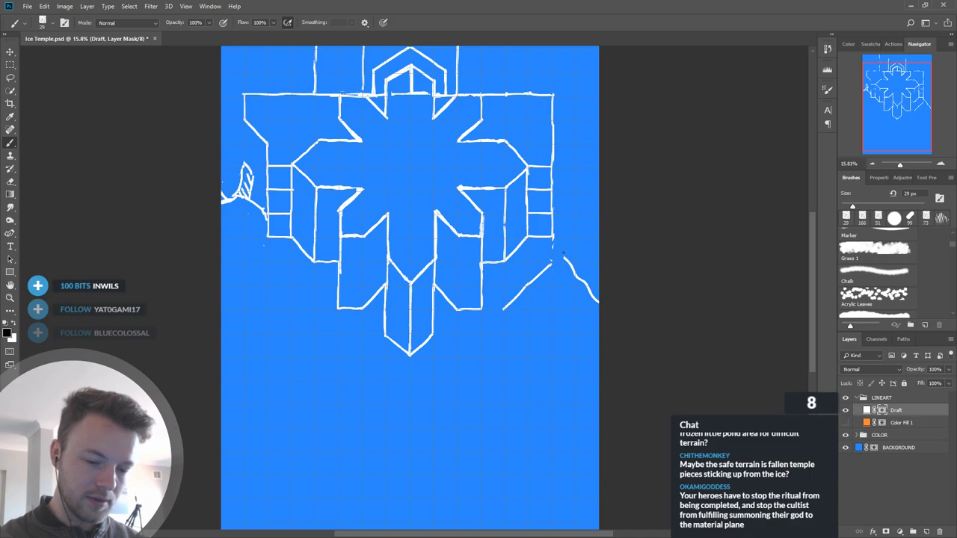
key(x)
mouse_move(553, 238)
mouse_down()
mouse_move(552, 263)
mouse_move(568, 261)
mouse_move(579, 277)
mouse_up()
key(x)
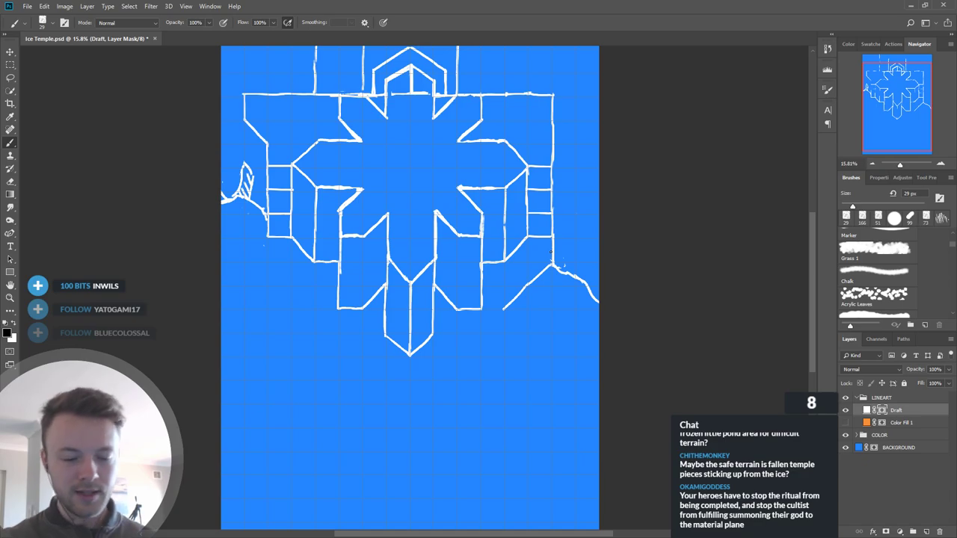
key(x)
key(x)
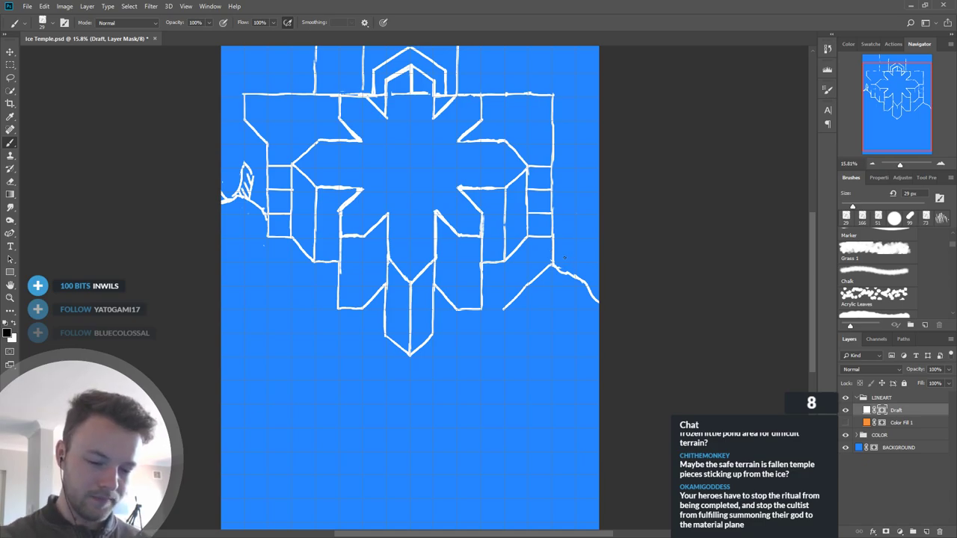
drag(565, 263, 590, 262)
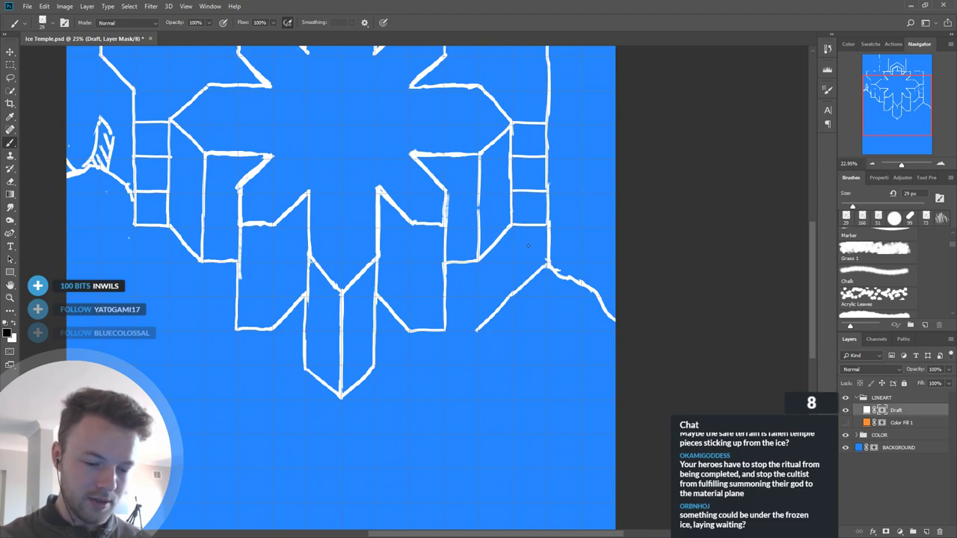
Step: Draw a vertical wall segment one grid square long down from the lower end of the new diagonal
key(x)
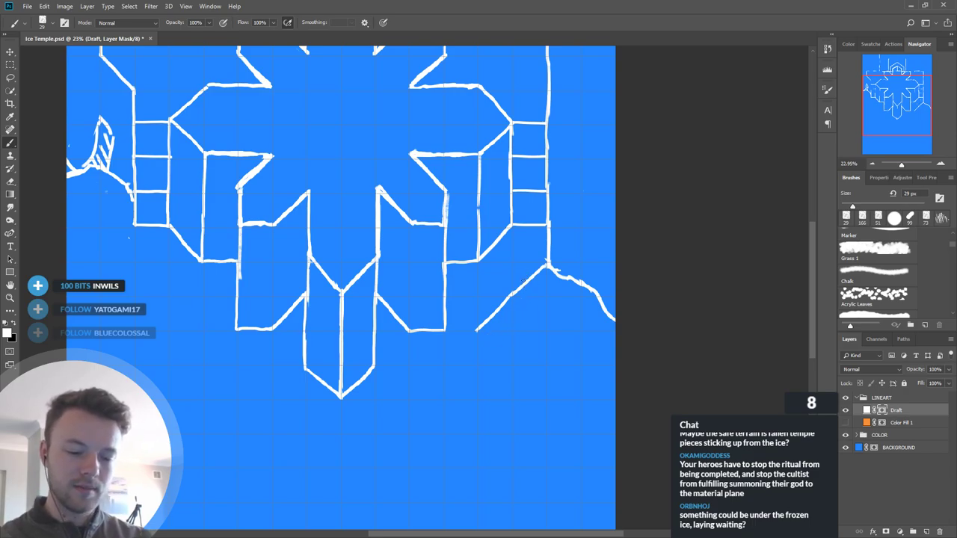
drag(525, 363, 567, 338)
drag(519, 304, 520, 341)
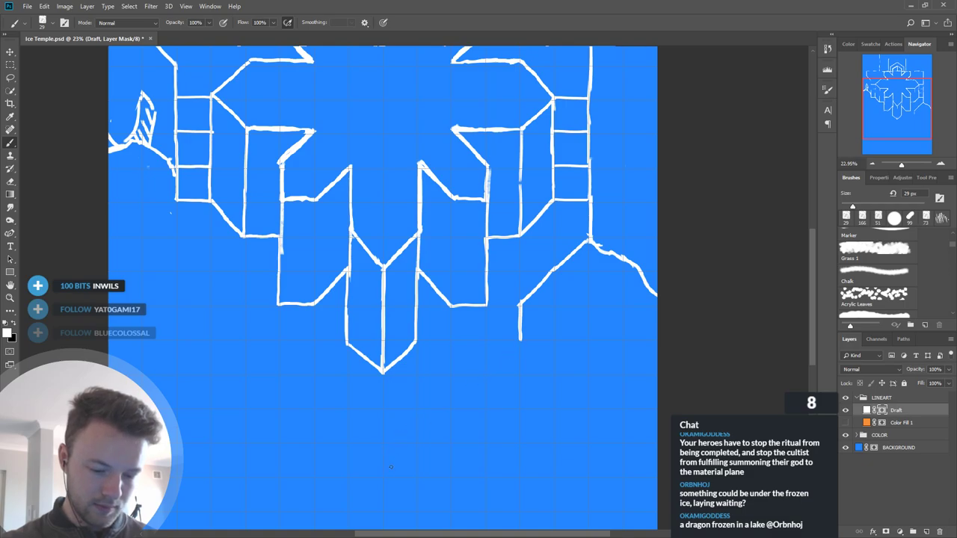
Step: Sketch an angular outline beneath the temple, with diagonals on both sides meeting a short flat base, and tidy the right diagonal's edge
drag(451, 409, 523, 339)
drag(417, 444, 451, 410)
drag(534, 373, 617, 279)
drag(427, 352, 500, 350)
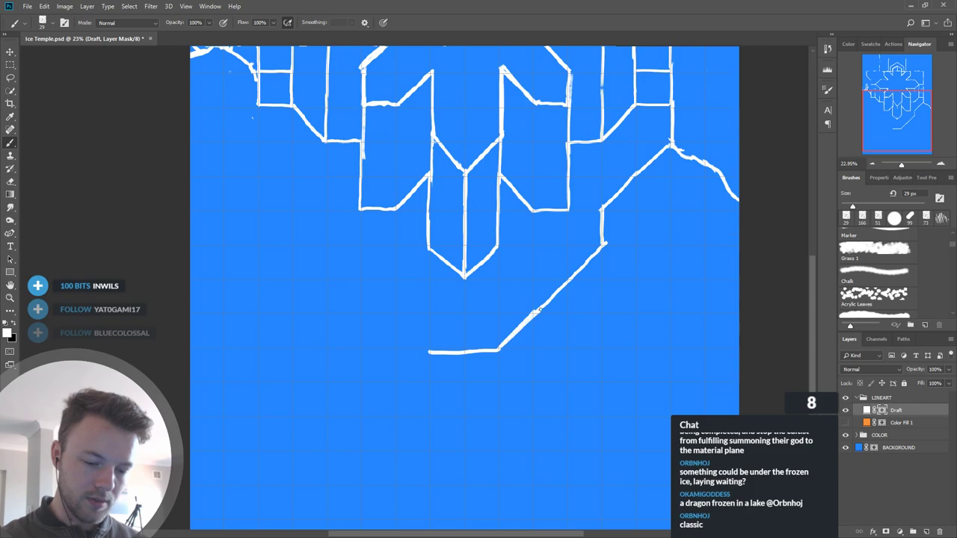
key(x)
drag(534, 308, 509, 333)
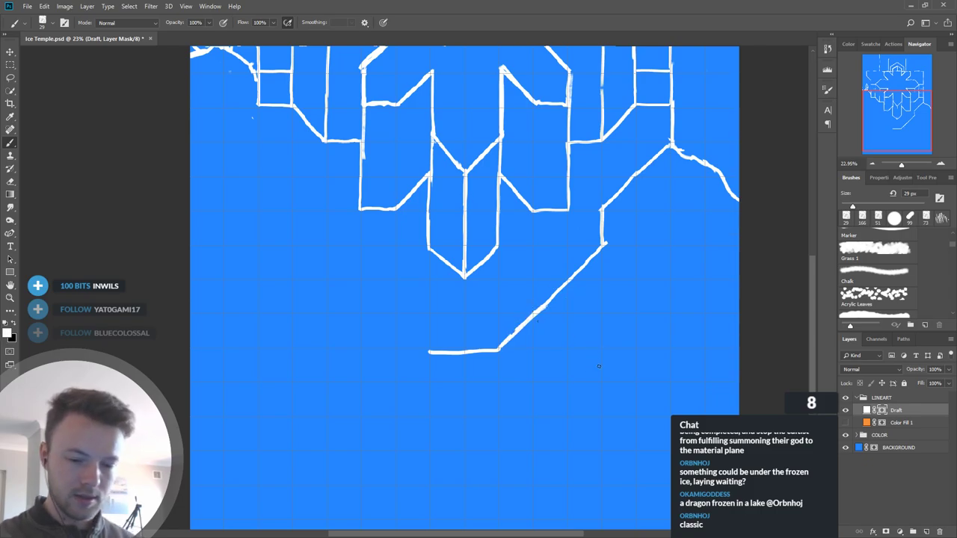
drag(632, 318, 617, 362)
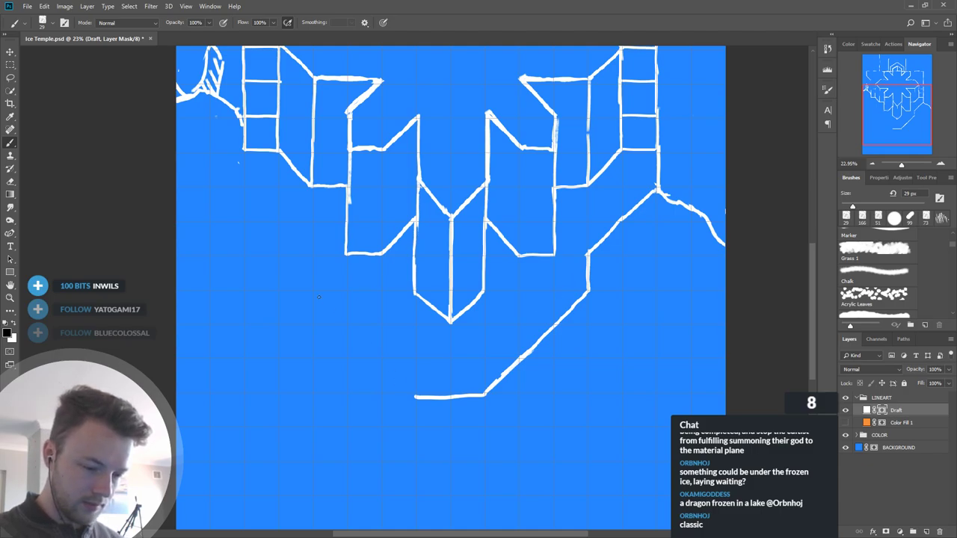
key(x)
drag(314, 290, 413, 396)
Step: Lasso the V-shaped outline beneath the temple, remove it from the draft mask and deselect
mouse_move(570, 353)
mouse_down()
mouse_move(567, 426)
mouse_move(573, 385)
mouse_up()
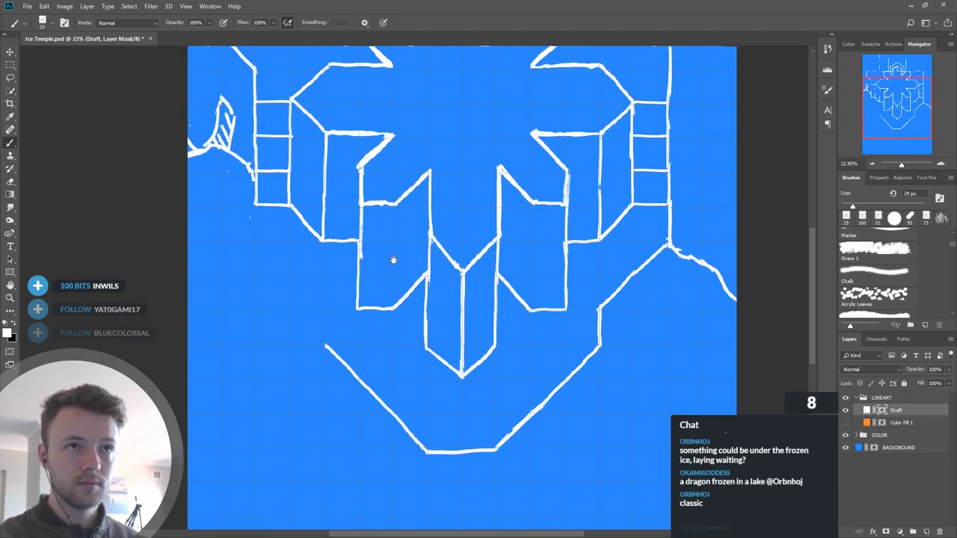
drag(390, 259, 413, 279)
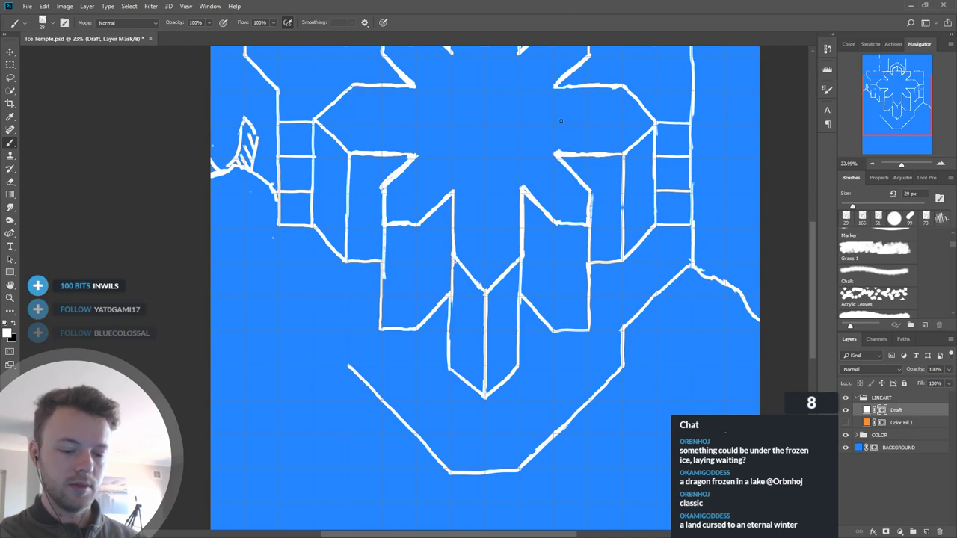
scroll(565, 109, down, 5)
scroll(607, 374, up, 3)
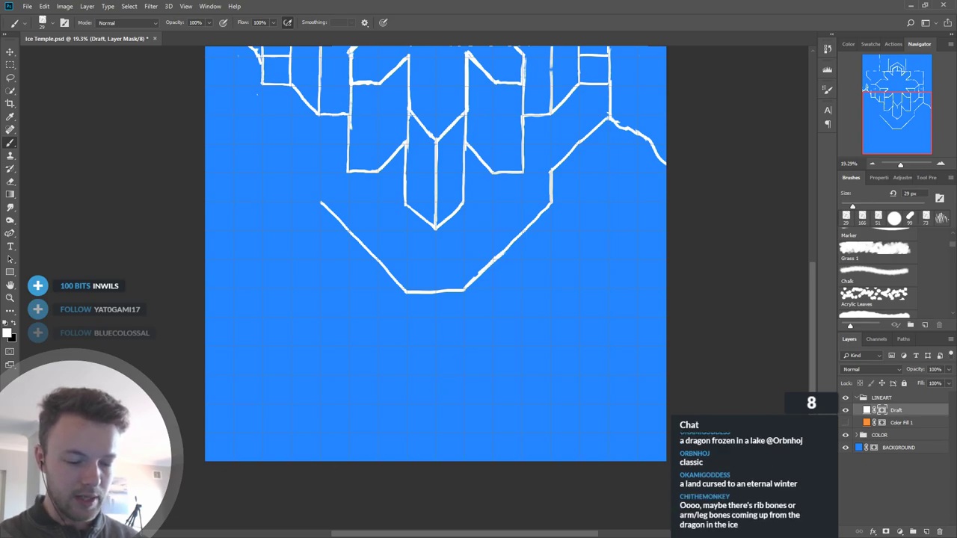
drag(586, 236, 592, 371)
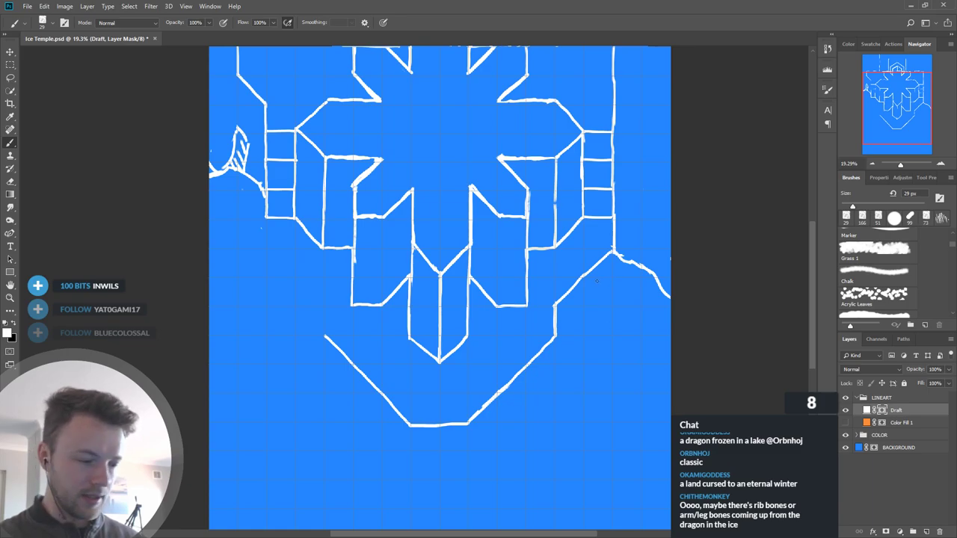
click(10, 77)
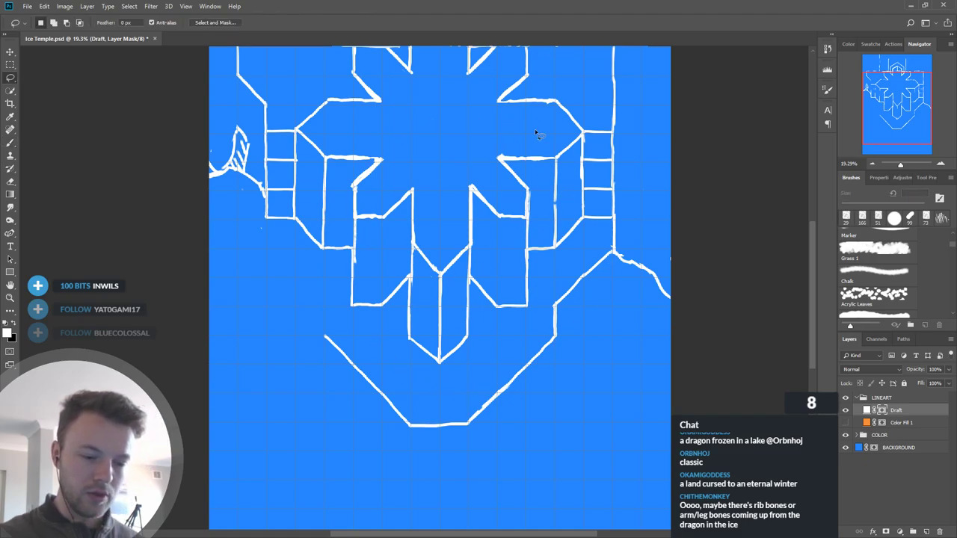
mouse_move(613, 246)
mouse_down()
mouse_move(567, 377)
mouse_move(470, 467)
mouse_move(385, 438)
mouse_move(318, 370)
mouse_move(303, 318)
mouse_move(354, 336)
mouse_move(444, 401)
mouse_move(525, 340)
mouse_move(549, 292)
mouse_move(612, 236)
mouse_up()
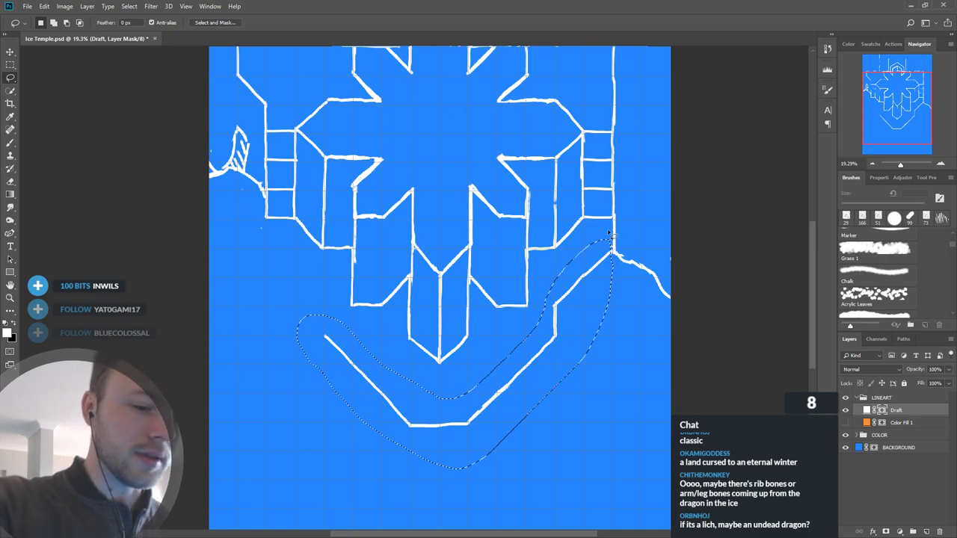
key(ctrl+d)
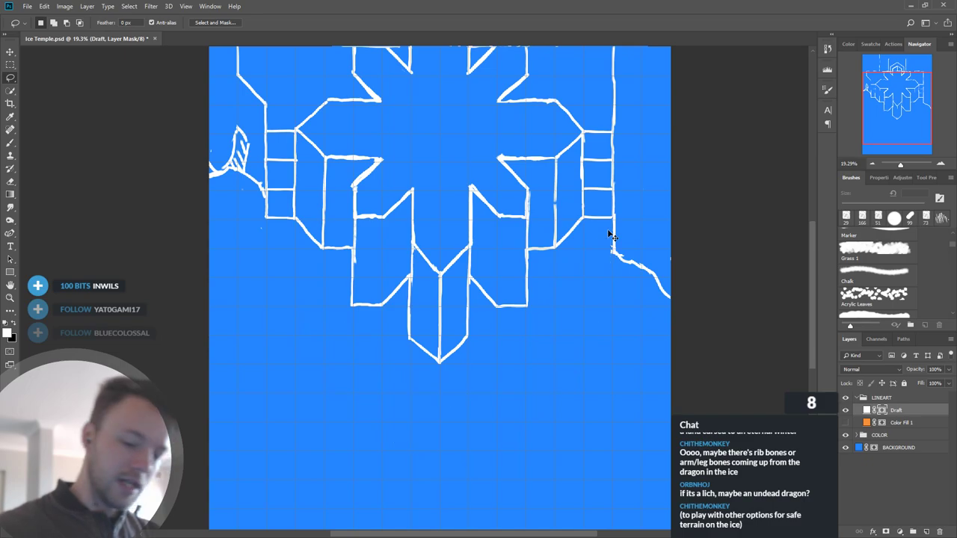
Step: Brush a narrow rectangular extension beneath the right-hand column of squares and a horizontal line linking it to the temple wing
key(b)
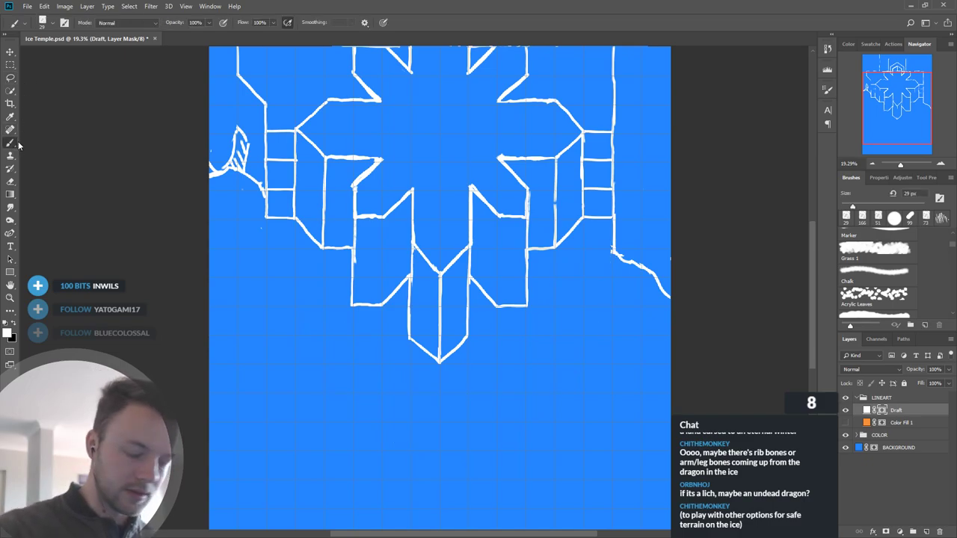
drag(582, 221, 583, 283)
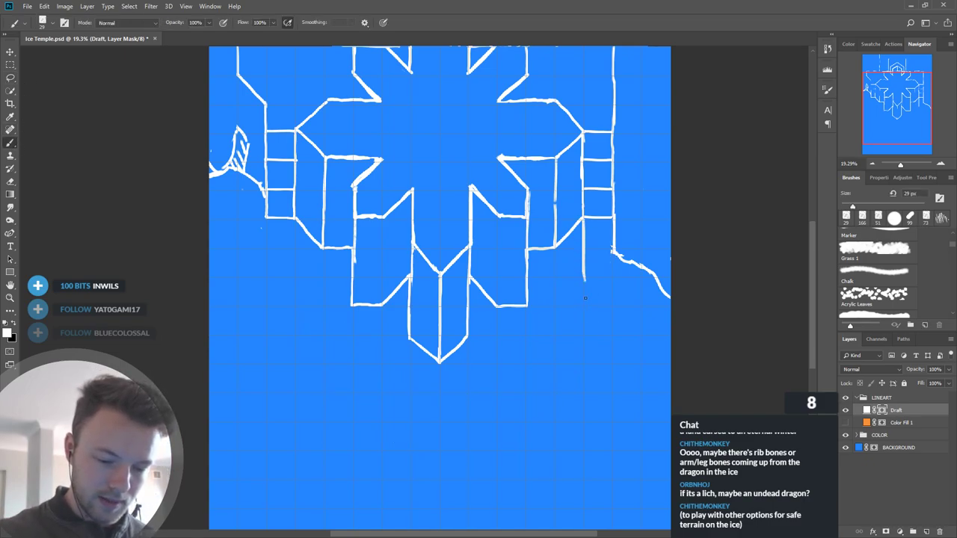
key(x)
mouse_move(582, 221)
mouse_down()
mouse_move(595, 245)
mouse_move(577, 262)
mouse_move(585, 267)
mouse_move(588, 252)
mouse_move(581, 302)
mouse_move(554, 279)
mouse_move(533, 279)
mouse_move(584, 331)
mouse_up()
key(x)
drag(615, 255, 613, 339)
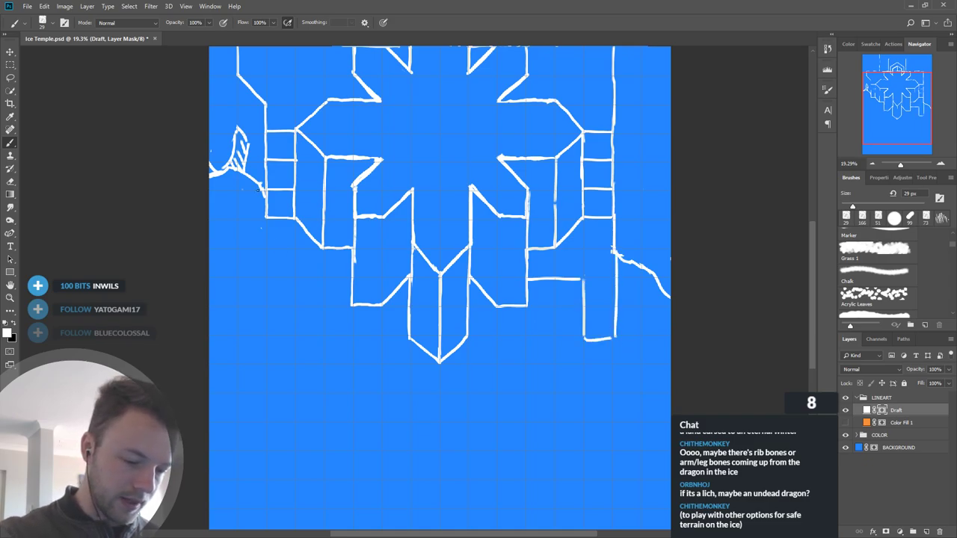
Step: Draw a narrow rectangle one grid square wide beneath the left-hand column of squares and trim its excess lines
mouse_move(266, 217)
mouse_down()
mouse_move(274, 304)
mouse_move(267, 331)
mouse_move(296, 332)
mouse_up()
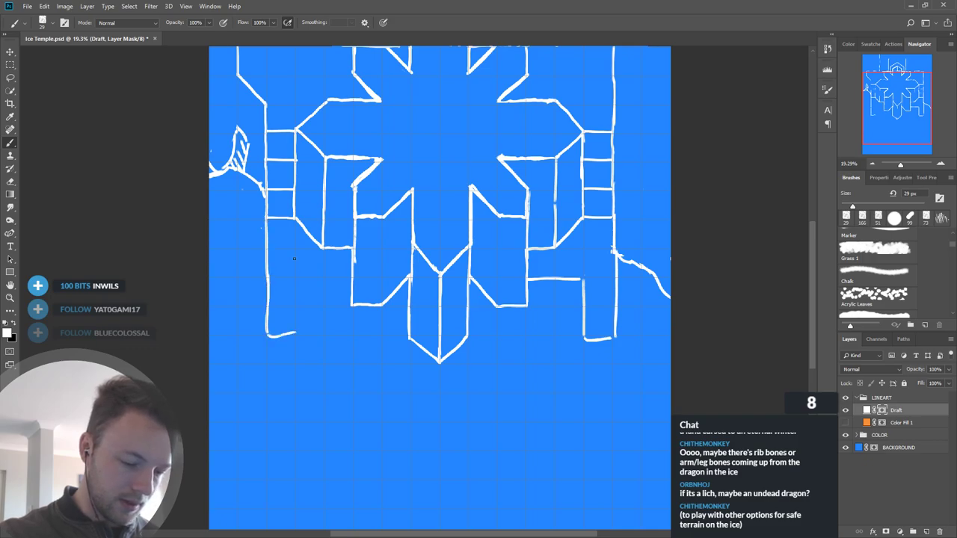
mouse_move(296, 222)
mouse_down()
mouse_move(294, 369)
mouse_move(282, 327)
mouse_move(300, 312)
mouse_move(296, 331)
mouse_move(278, 327)
mouse_move(270, 309)
mouse_move(265, 322)
mouse_move(263, 311)
mouse_move(267, 338)
mouse_move(289, 330)
mouse_move(297, 305)
mouse_up()
key(x)
key(x)
drag(266, 264, 267, 308)
key(x)
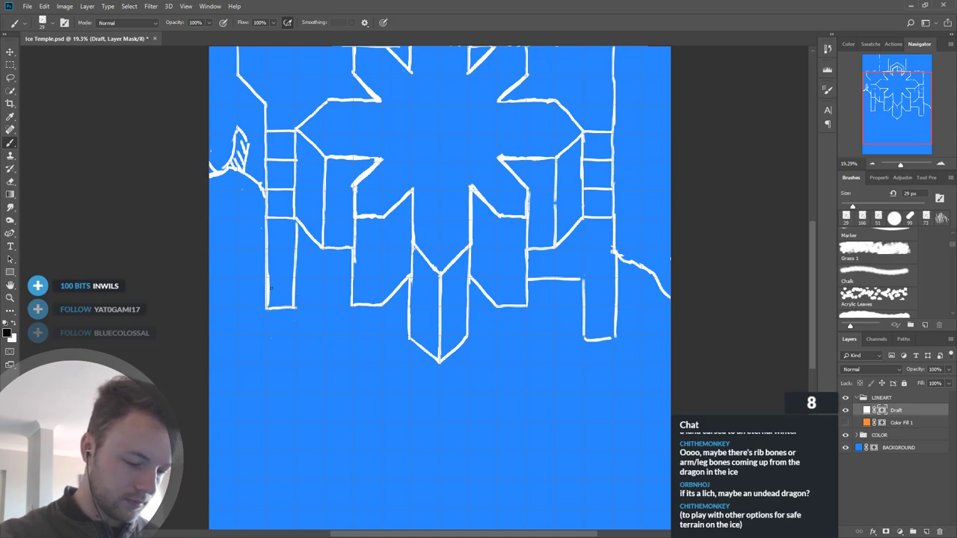
drag(269, 274, 267, 295)
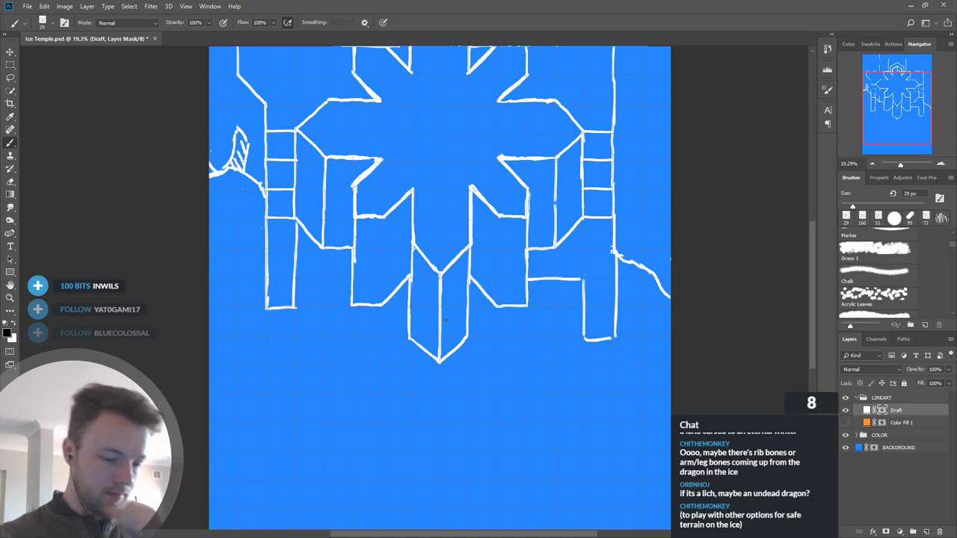
Step: Sketch a slanted elongated oval just outside the rectangle beneath the left-hand column
key(x)
mouse_move(254, 237)
mouse_down()
mouse_move(232, 273)
mouse_move(239, 280)
mouse_up()
mouse_move(257, 240)
mouse_down()
mouse_move(253, 280)
mouse_move(264, 260)
mouse_move(231, 284)
mouse_move(247, 234)
mouse_move(254, 267)
mouse_up()
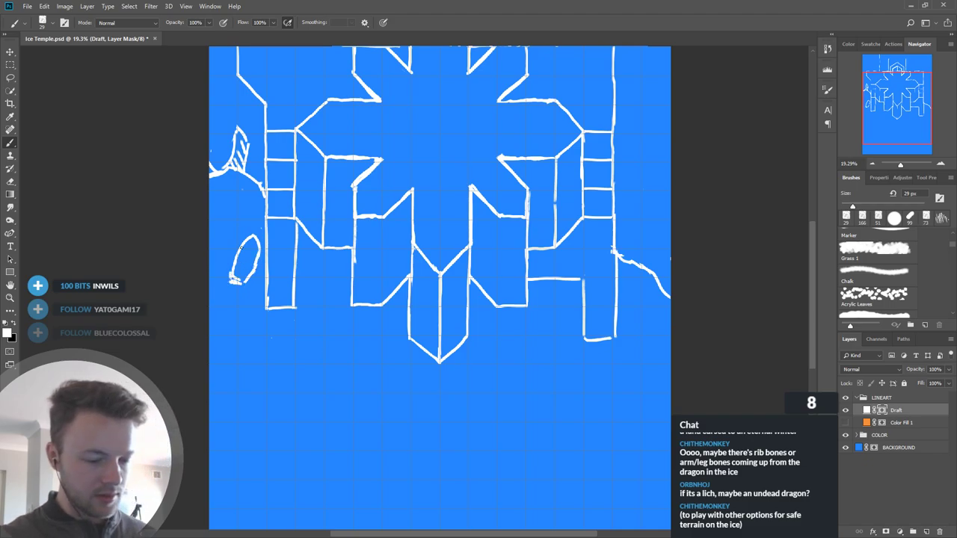
Step: Close the base of the right-hand rectangular extension and join its inner corner to the horizontal line
drag(547, 353, 530, 305)
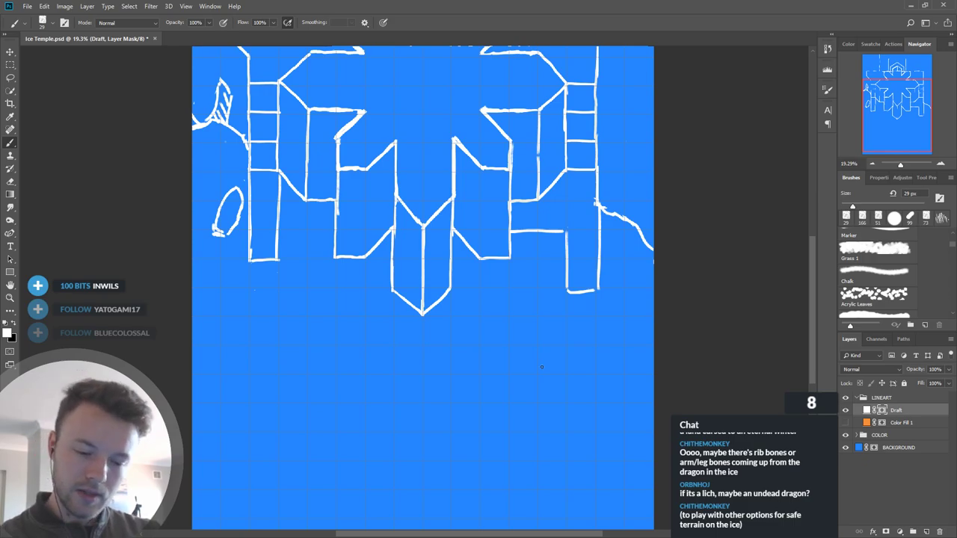
drag(565, 291, 601, 291)
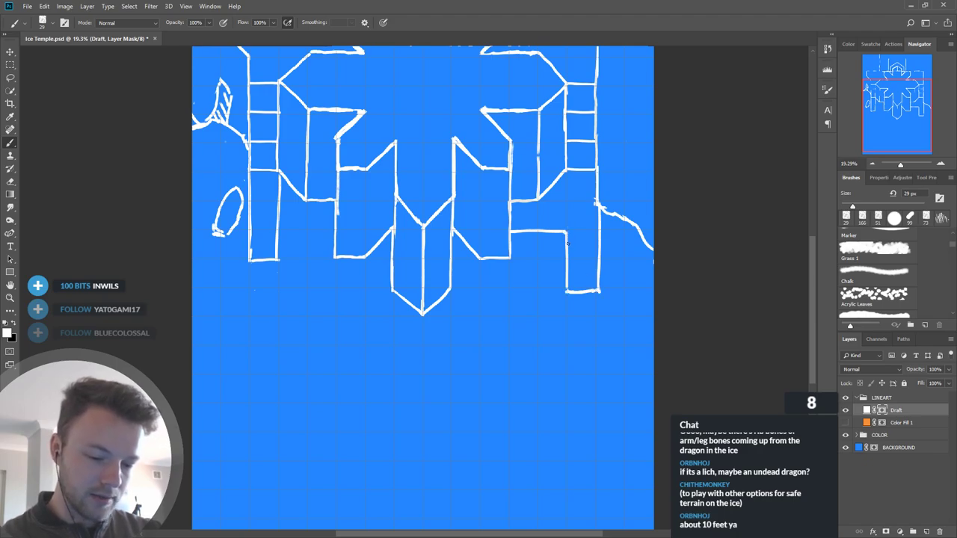
drag(567, 231, 567, 254)
Step: Straighten and clean the bottom edges and corners of the left and right rectangular extensions
drag(577, 342, 568, 426)
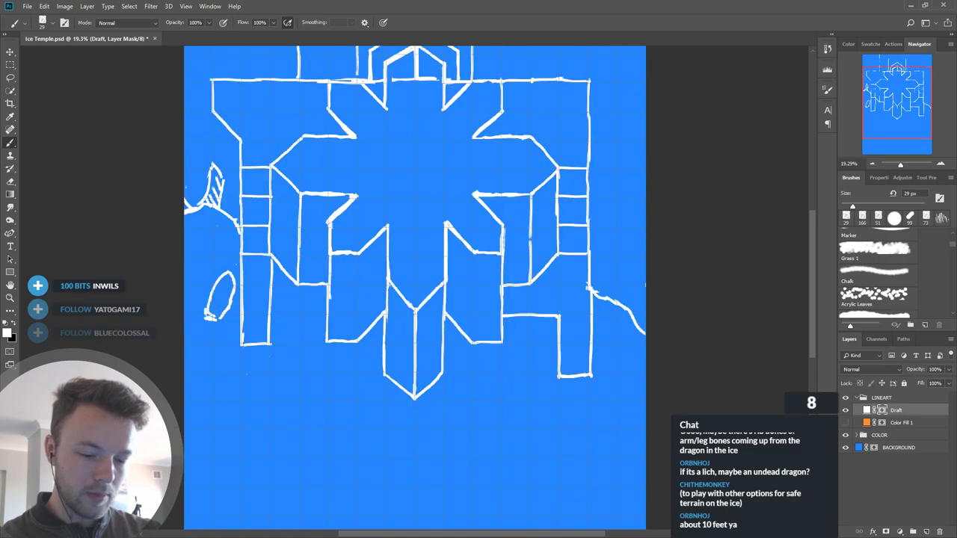
key(x)
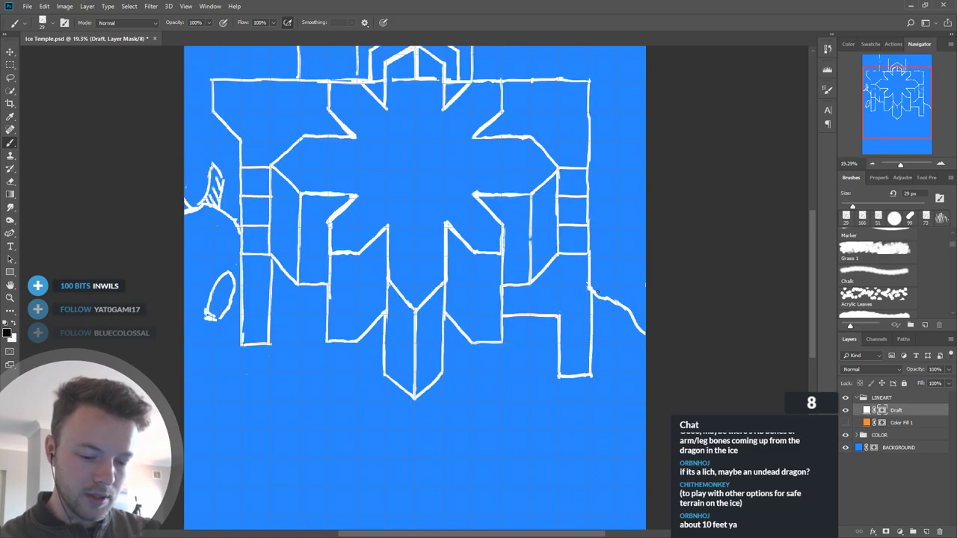
drag(654, 297, 677, 356)
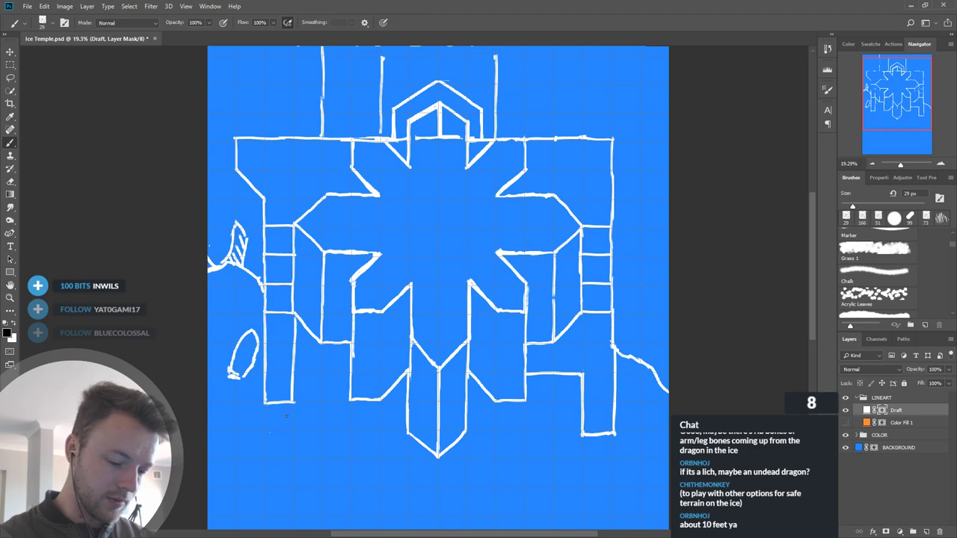
mouse_move(290, 401)
mouse_down()
mouse_move(291, 365)
mouse_move(293, 402)
mouse_up()
key(x)
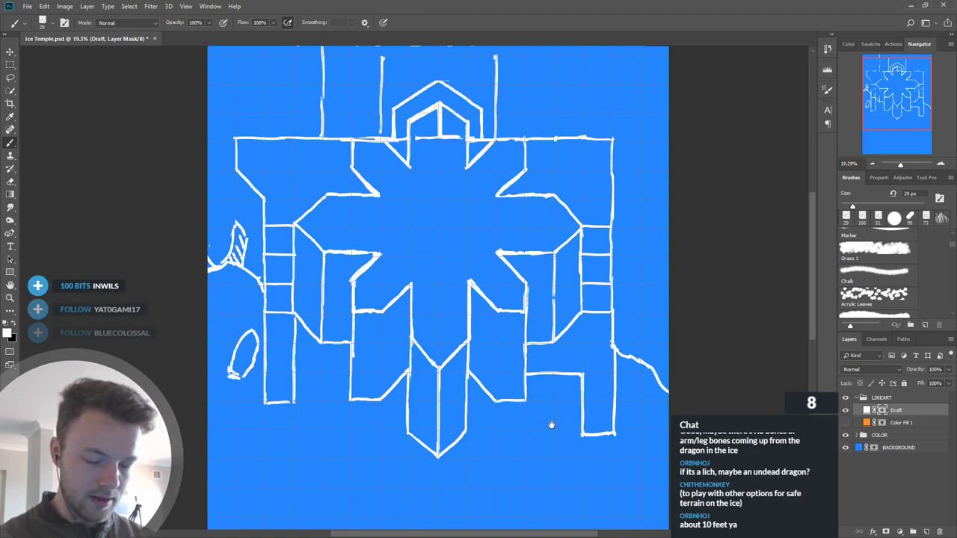
drag(551, 425, 571, 361)
drag(285, 340, 314, 339)
key(x)
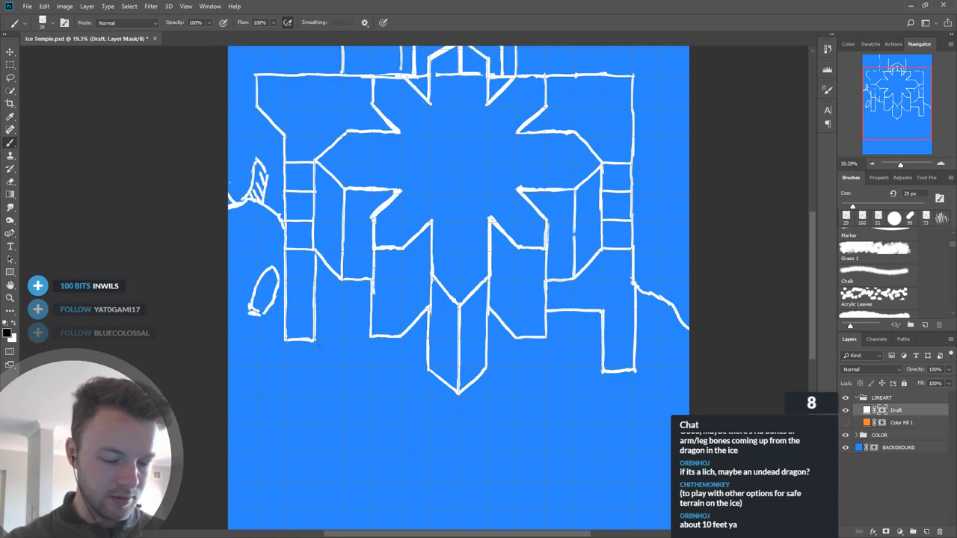
drag(603, 375, 632, 368)
key(x)
drag(575, 415, 566, 379)
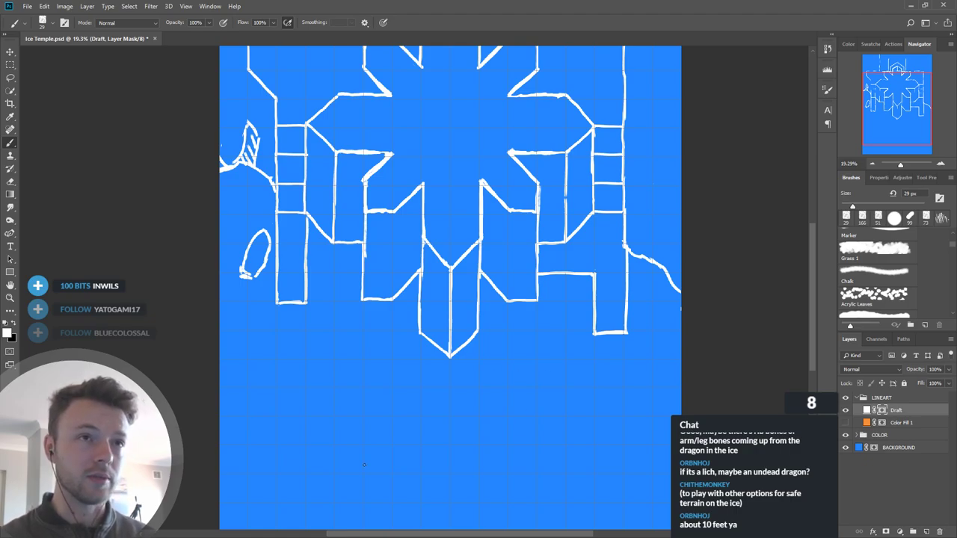
Step: Reshape the slanted oval beside the left rectangle into a flat-ended slab and thin its outline
key(x)
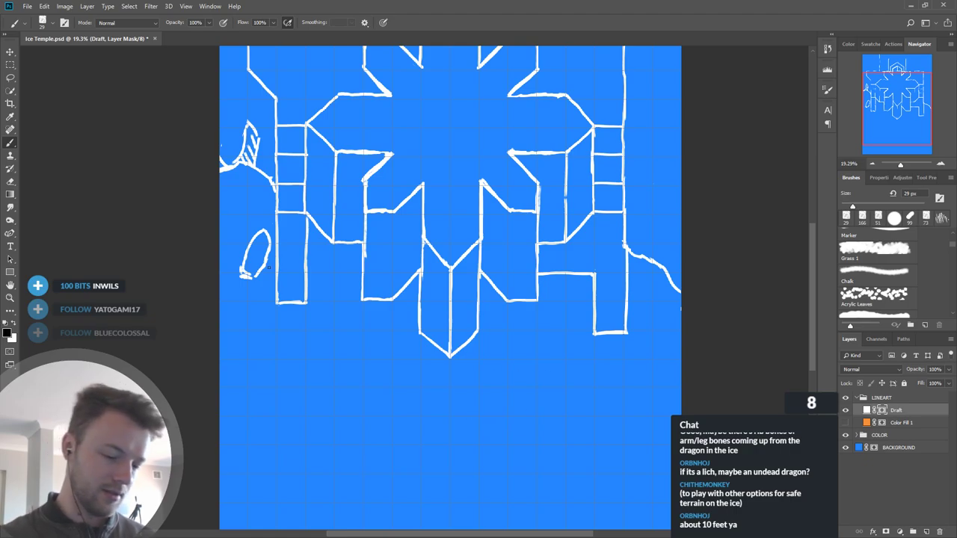
key(x)
mouse_move(244, 276)
mouse_down()
mouse_move(266, 262)
mouse_move(252, 246)
mouse_move(239, 275)
mouse_move(266, 233)
mouse_up()
key(x)
mouse_move(242, 271)
mouse_down()
mouse_move(259, 236)
mouse_move(240, 275)
mouse_move(251, 256)
mouse_move(259, 268)
mouse_move(263, 240)
mouse_up()
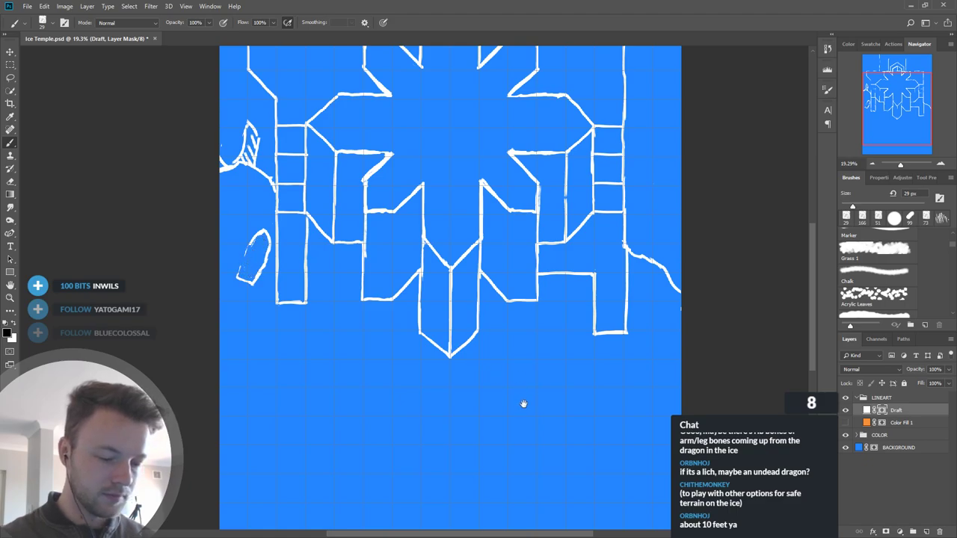
Step: Sketch a second slanted, round-topped slab above the first one beside the left rectangle and clean its lines
drag(526, 397, 516, 402)
key(x)
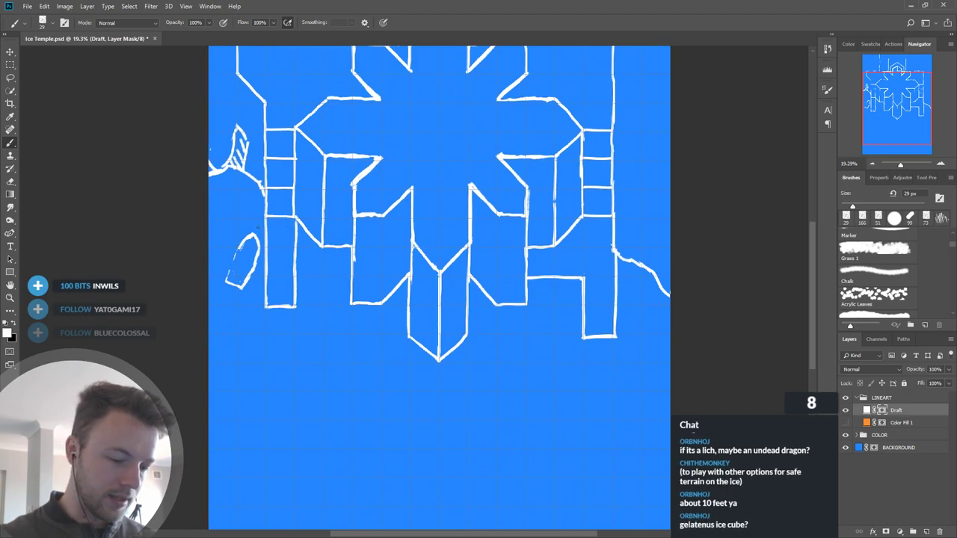
mouse_move(223, 252)
mouse_down()
mouse_move(254, 230)
mouse_move(223, 251)
mouse_move(250, 215)
mouse_move(227, 223)
mouse_move(254, 214)
mouse_move(260, 227)
mouse_move(217, 234)
mouse_up()
key(x)
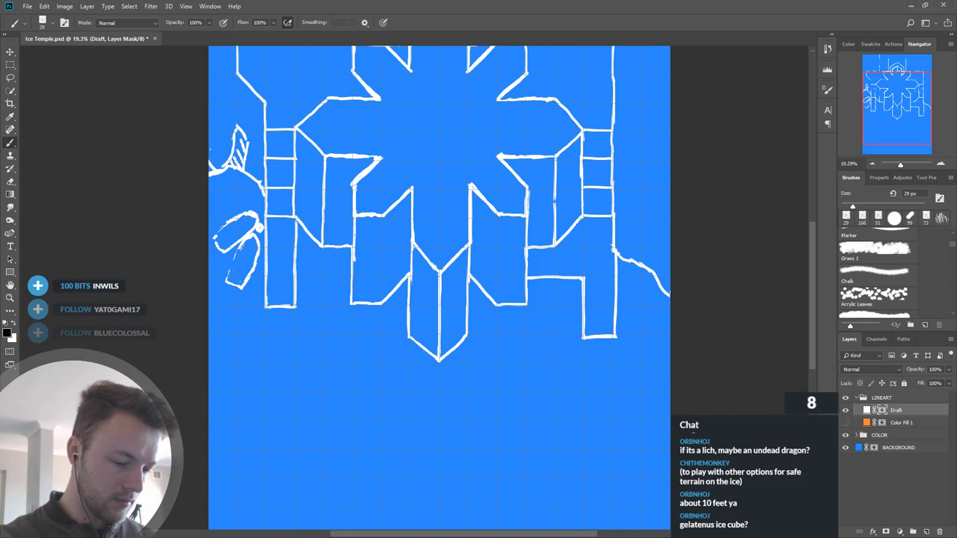
key(x)
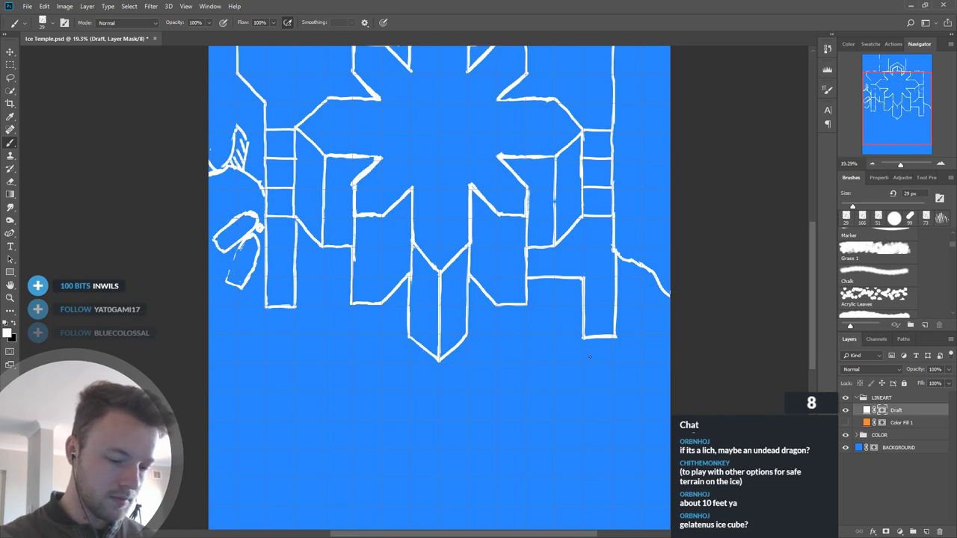
Step: Sketch a slanted, elongated slab with a rounded top beside the foot of the right rectangle and clean its inner edge
drag(635, 360, 600, 337)
key(x)
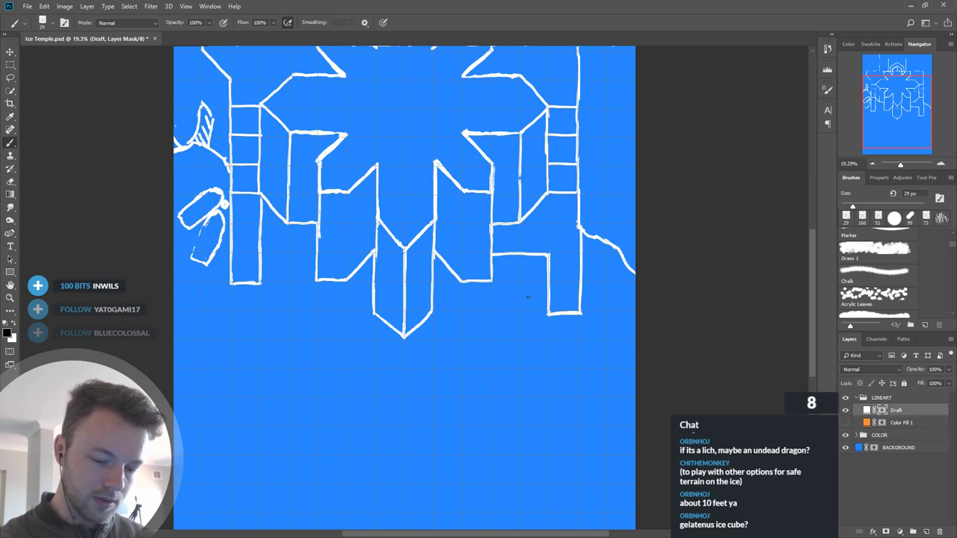
key(x)
drag(528, 298, 535, 340)
drag(526, 299, 542, 356)
mouse_move(526, 299)
mouse_down()
mouse_move(556, 346)
mouse_move(549, 321)
mouse_move(541, 359)
mouse_up()
mouse_move(528, 298)
mouse_down()
mouse_move(524, 323)
mouse_move(549, 349)
mouse_move(526, 323)
mouse_move(545, 364)
mouse_up()
key(x)
drag(531, 327, 544, 351)
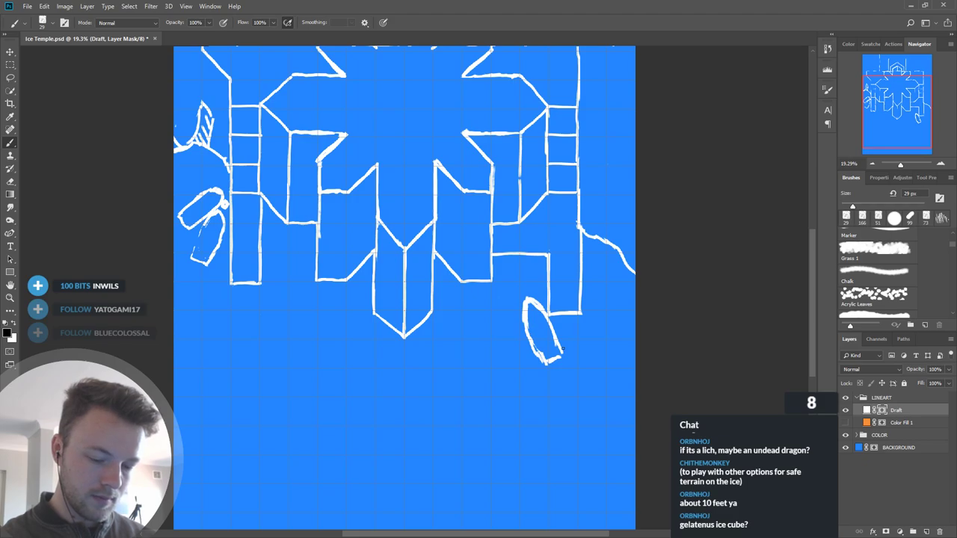
Step: Sketch a wavy terrain boundary beneath the temple, running from the right map edge around the central point toward the left
scroll(556, 381, down, 3)
key(x)
key(x)
key(x)
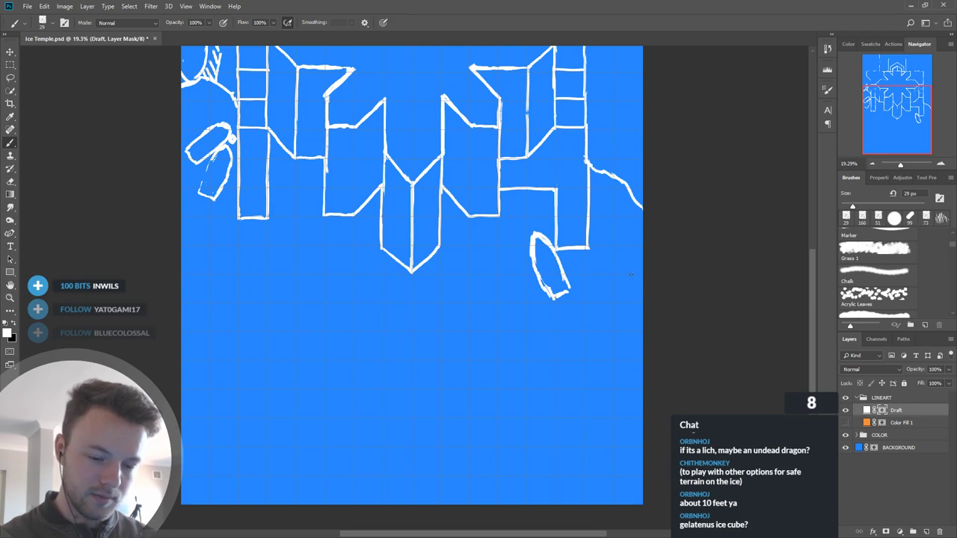
drag(641, 287, 612, 281)
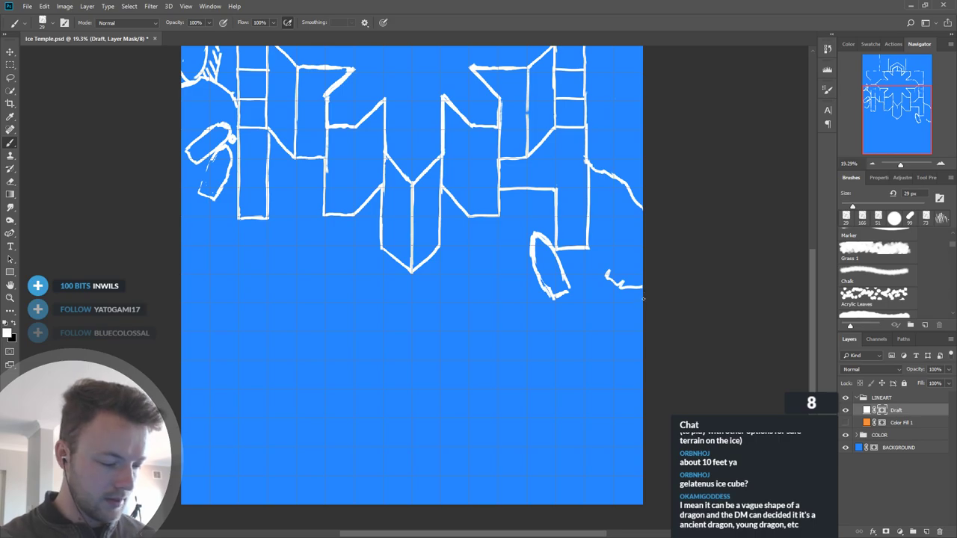
key(ctrl+z)
mouse_move(643, 291)
mouse_down()
mouse_move(612, 287)
mouse_move(598, 268)
mouse_move(574, 278)
mouse_up()
mouse_move(492, 254)
mouse_down()
mouse_move(468, 263)
mouse_move(453, 287)
mouse_up()
mouse_move(427, 297)
mouse_down()
mouse_move(401, 319)
mouse_move(345, 311)
mouse_move(309, 252)
mouse_move(272, 244)
mouse_up()
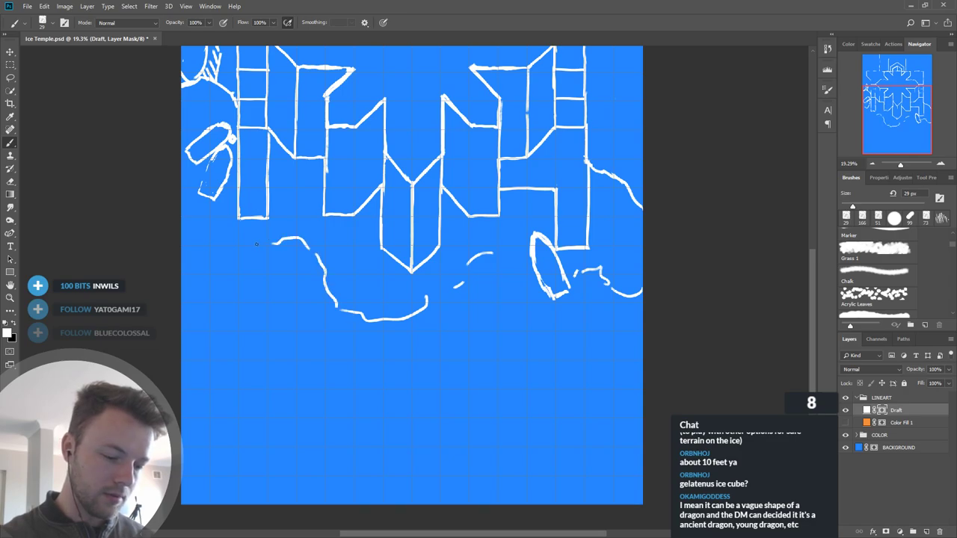
mouse_move(427, 297)
mouse_down()
mouse_move(468, 284)
mouse_move(492, 261)
mouse_move(465, 271)
mouse_move(506, 251)
mouse_move(501, 258)
mouse_move(520, 271)
mouse_move(547, 278)
mouse_move(513, 270)
mouse_move(641, 299)
mouse_up()
Step: Extend the boundary beside the right rectangle straight to the map edge and erase its old downward end
drag(645, 190, 627, 186)
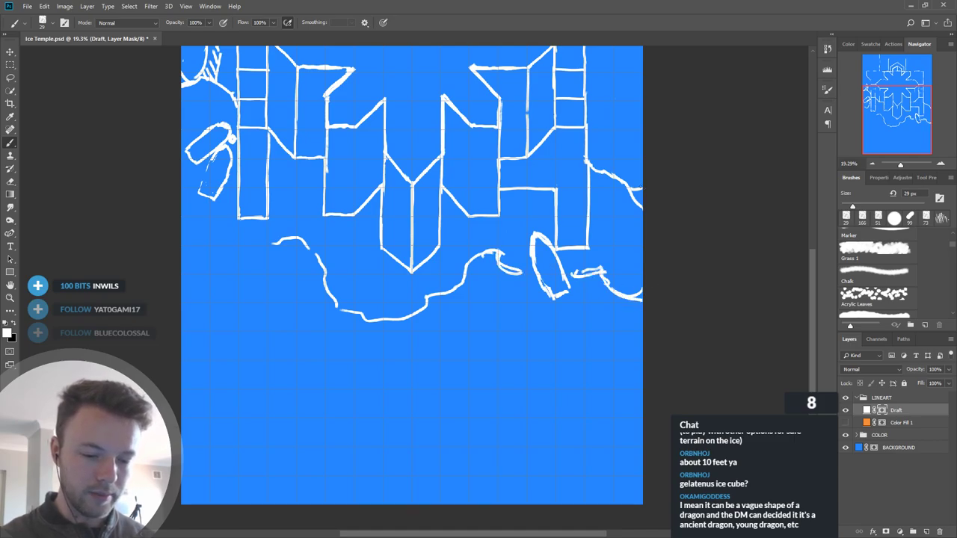
key(x)
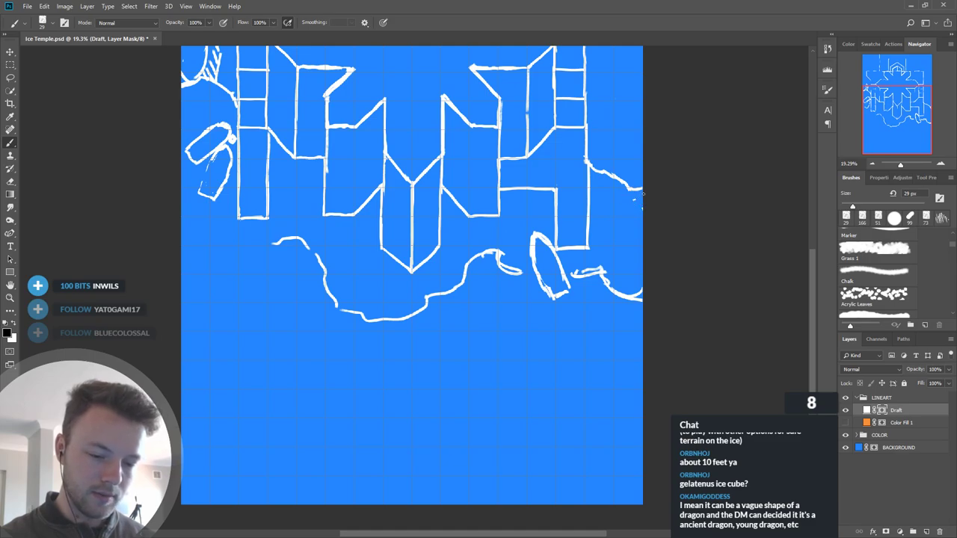
key(x)
Step: Redraw the boundary's central bulge with a deeper curve, set the brush size to 63 px, and erase the old inner lines
mouse_move(352, 313)
mouse_down()
mouse_move(375, 328)
mouse_move(395, 322)
mouse_move(366, 329)
mouse_move(446, 299)
mouse_move(467, 273)
mouse_up()
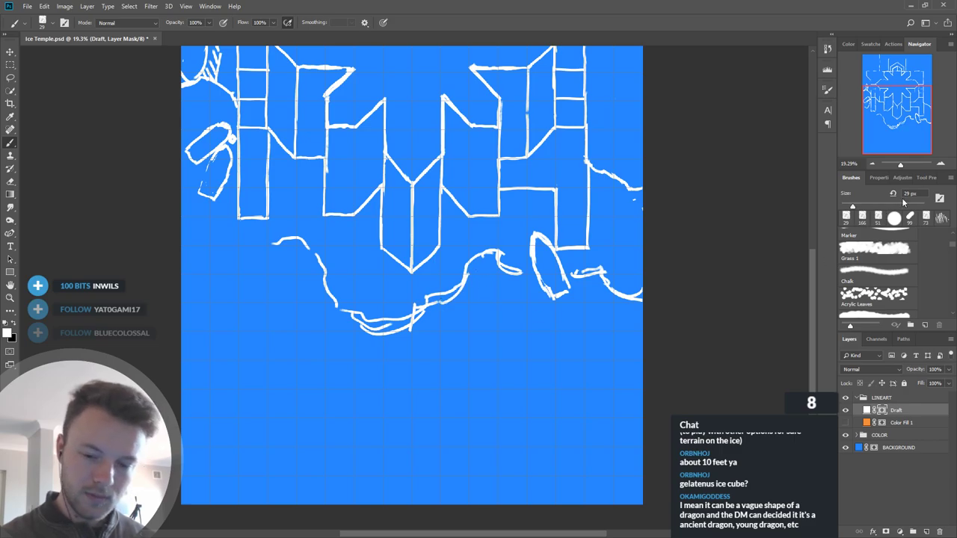
drag(853, 206, 867, 206)
key(x)
drag(429, 296, 451, 290)
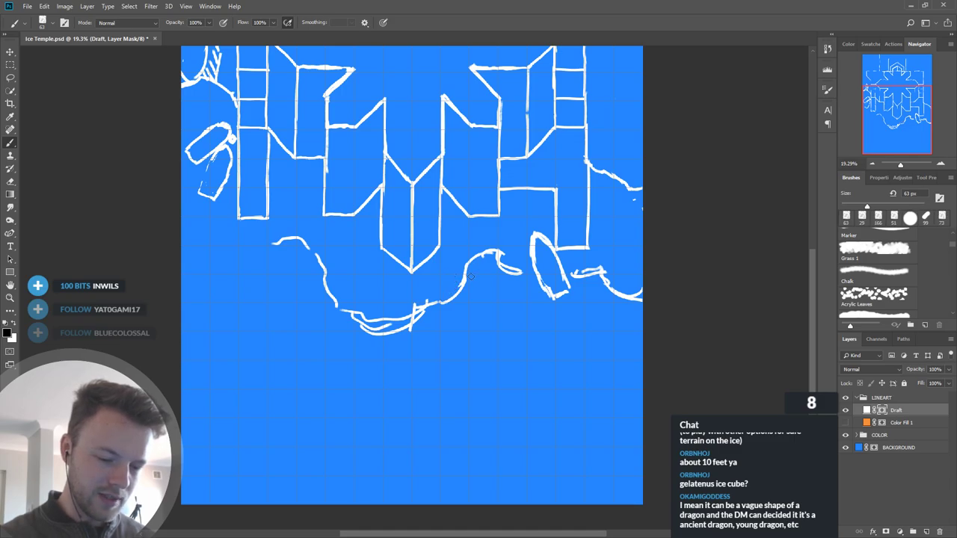
mouse_move(414, 300)
mouse_down()
mouse_move(384, 328)
mouse_move(391, 315)
mouse_move(359, 315)
mouse_up()
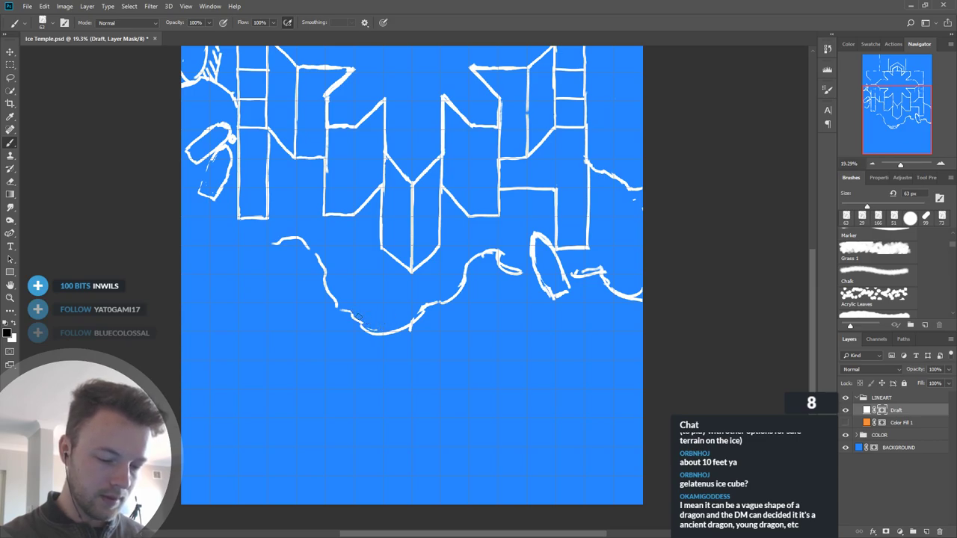
Step: Thicken the left flank of the boundary's central bulge and extend the line to the left map edge
key(x)
mouse_move(324, 274)
mouse_down()
mouse_move(358, 329)
mouse_move(325, 296)
mouse_move(344, 305)
mouse_move(358, 333)
mouse_up()
key(x)
key(x)
mouse_move(324, 285)
mouse_down()
mouse_move(305, 243)
mouse_move(320, 254)
mouse_move(288, 249)
mouse_up()
mouse_move(183, 275)
mouse_down()
mouse_move(236, 270)
mouse_move(239, 246)
mouse_move(232, 271)
mouse_move(245, 247)
mouse_move(279, 240)
mouse_up()
scroll(641, 327, up, 1)
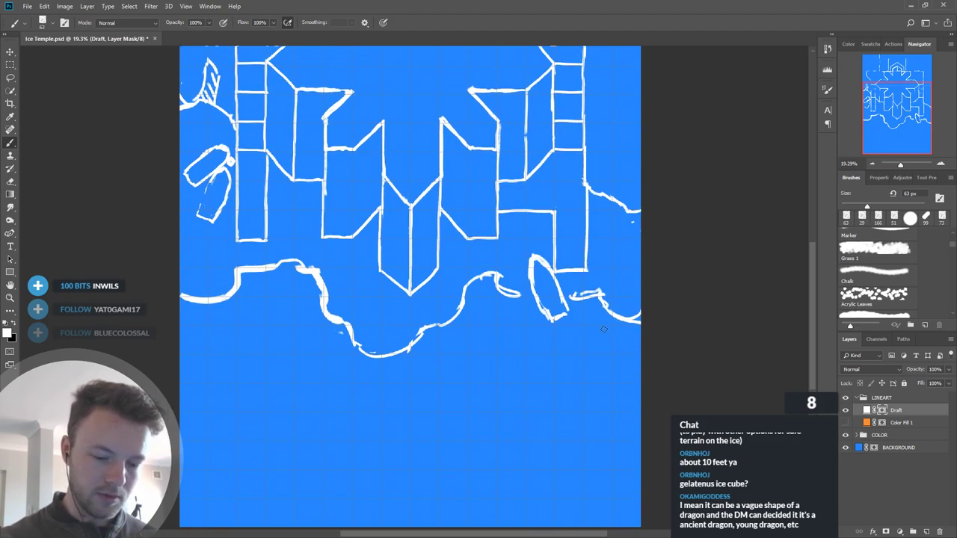
Step: Reroute the boundary to start at the left rectangle's inner edge, erase the lower left stretch, and continue it behind the slabs
scroll(604, 325, down, 1)
scroll(560, 376, down, 7)
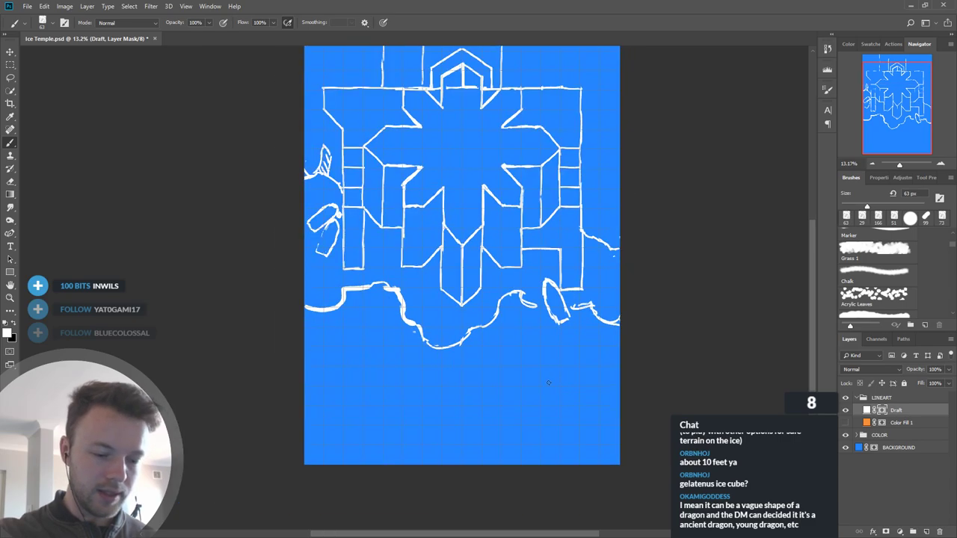
scroll(537, 314, up, 6)
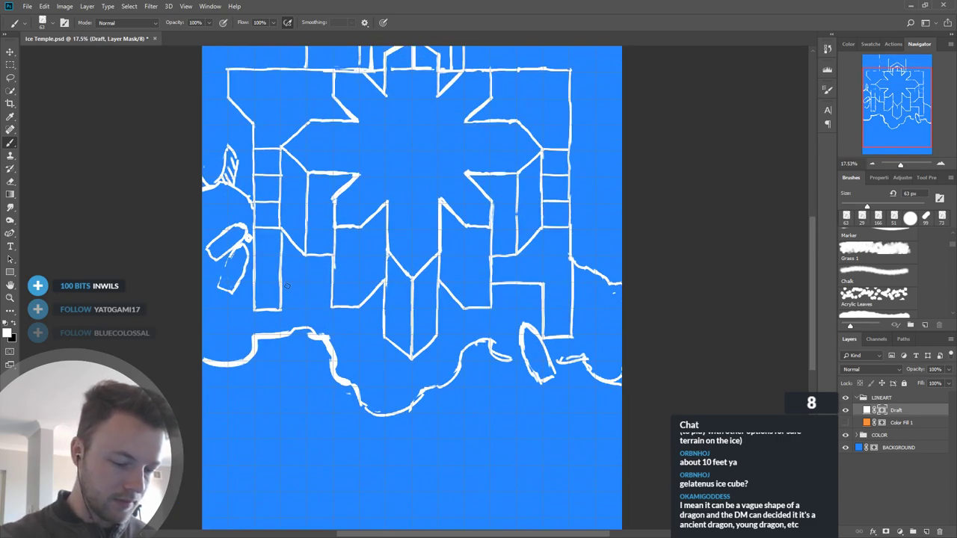
mouse_move(282, 287)
mouse_down()
mouse_move(310, 302)
mouse_move(318, 333)
mouse_move(311, 318)
mouse_move(346, 324)
mouse_move(313, 342)
mouse_move(291, 329)
mouse_move(255, 350)
mouse_move(267, 331)
mouse_move(241, 360)
mouse_move(260, 347)
mouse_move(211, 368)
mouse_up()
key(x)
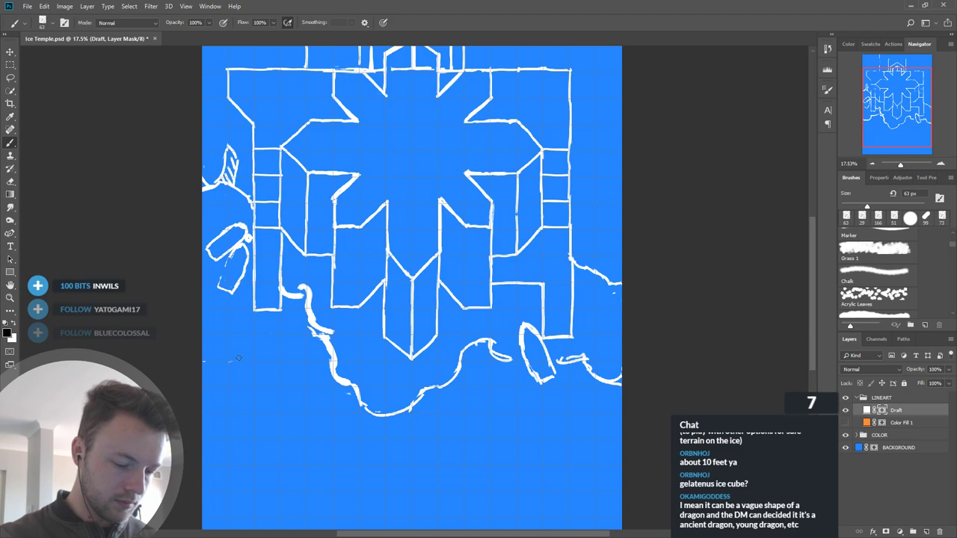
key(x)
drag(204, 277, 221, 279)
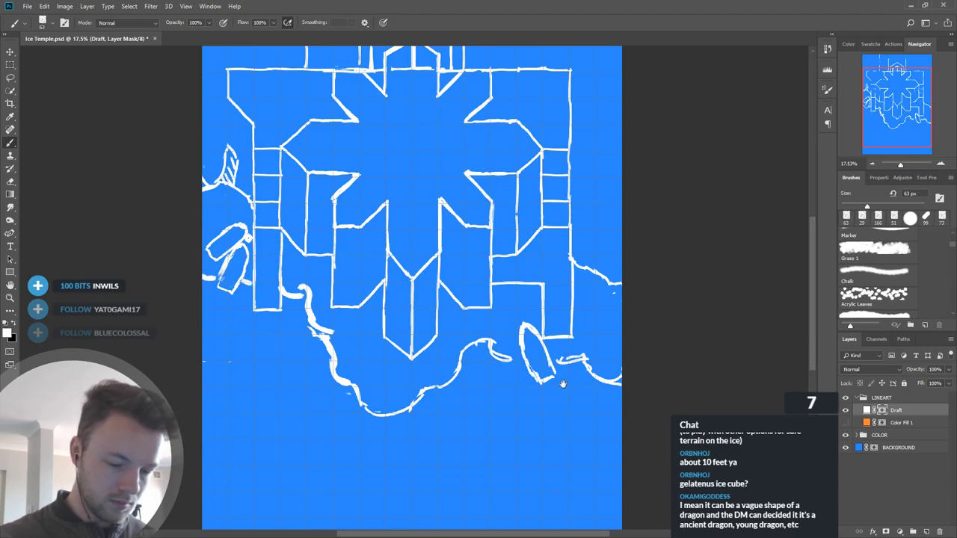
Step: Erase the boundary's central bulge and extend the left curve closer beneath the temple's lower left arm
drag(545, 396, 528, 355)
key(x)
mouse_move(295, 287)
mouse_down()
mouse_move(316, 311)
mouse_move(307, 345)
mouse_move(327, 331)
mouse_move(320, 342)
mouse_move(350, 363)
mouse_move(334, 342)
mouse_move(394, 357)
mouse_move(399, 370)
mouse_move(425, 344)
mouse_up()
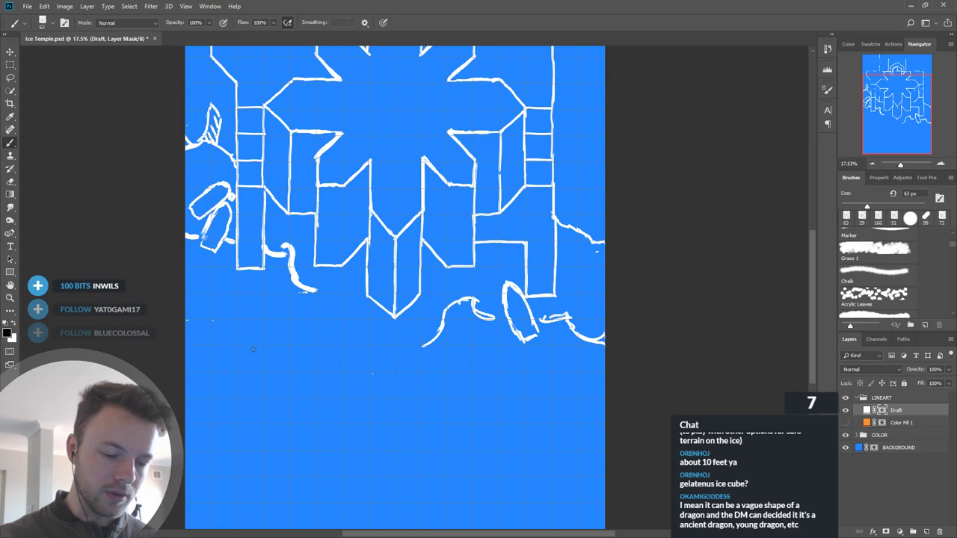
key(x)
mouse_move(320, 292)
mouse_down()
mouse_move(386, 304)
mouse_move(349, 292)
mouse_up()
key(x)
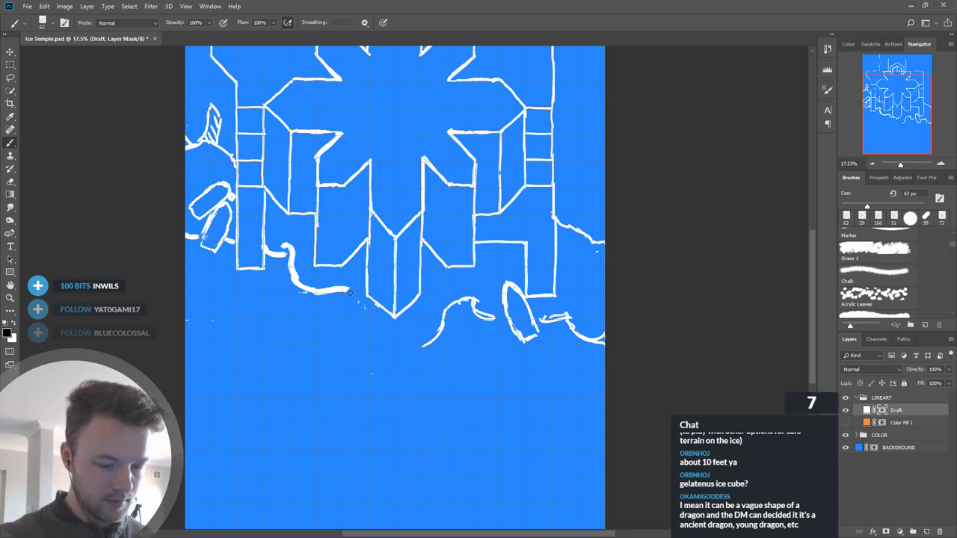
Step: Reshape the left boundary into scalloped curves and join both sides to the temple's central bottom point
key(x)
key(x)
mouse_move(282, 248)
mouse_down()
mouse_move(294, 249)
mouse_move(268, 248)
mouse_move(291, 266)
mouse_up()
key(x)
mouse_move(346, 288)
mouse_down()
mouse_move(397, 329)
mouse_move(386, 327)
mouse_move(384, 318)
mouse_move(438, 332)
mouse_move(450, 304)
mouse_move(473, 301)
mouse_move(424, 283)
mouse_move(480, 305)
mouse_move(456, 305)
mouse_up()
key(x)
key(x)
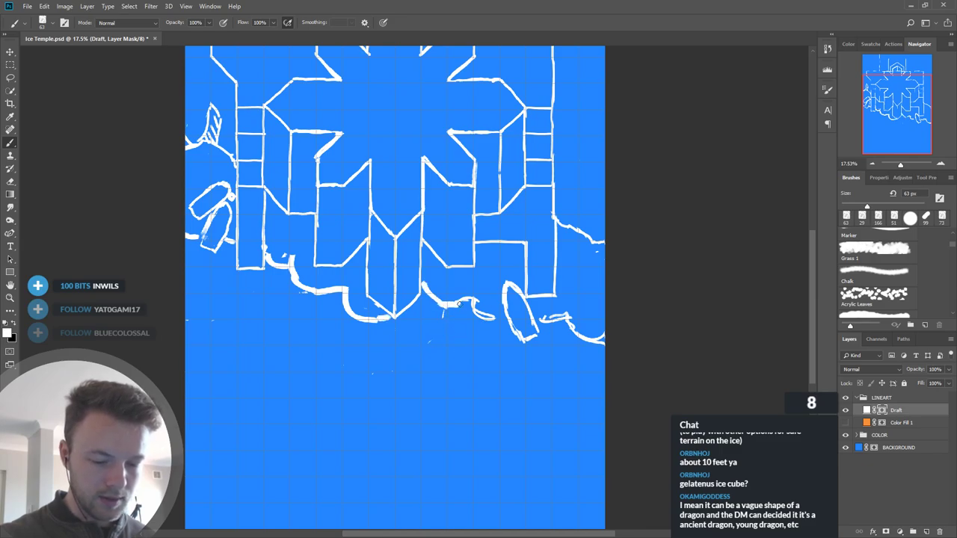
Step: Sketch a lobed, rounded terrain outline at the left map edge below the slabs and thin its lower line
drag(508, 416, 494, 430)
scroll(396, 331, down, 4)
scroll(449, 306, up, 2)
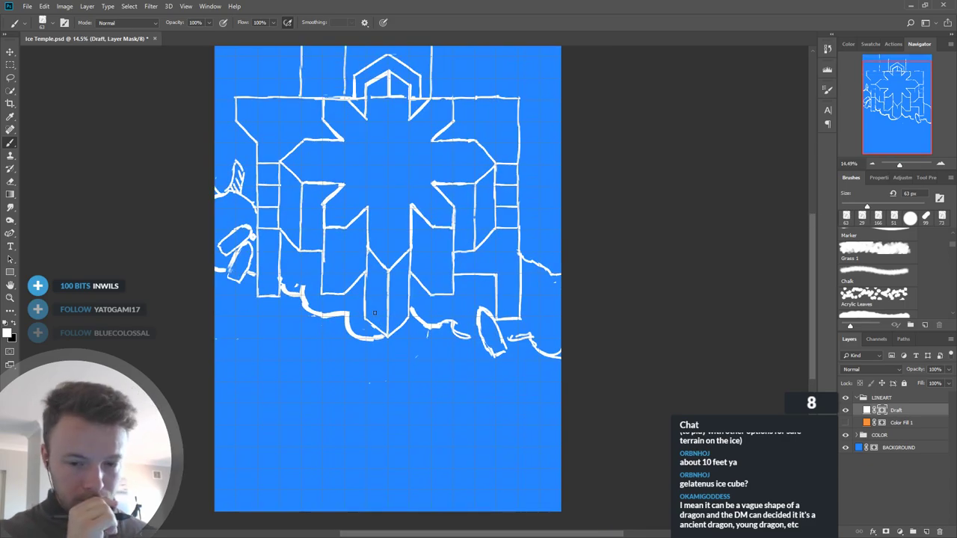
mouse_move(215, 320)
mouse_down()
mouse_move(240, 322)
mouse_move(269, 347)
mouse_up()
drag(217, 361, 269, 347)
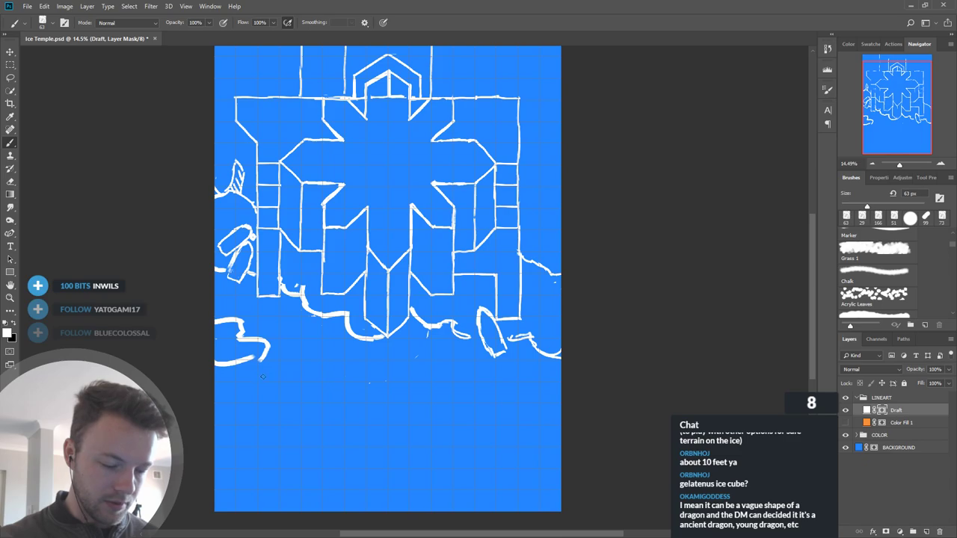
key(x)
drag(273, 344, 256, 364)
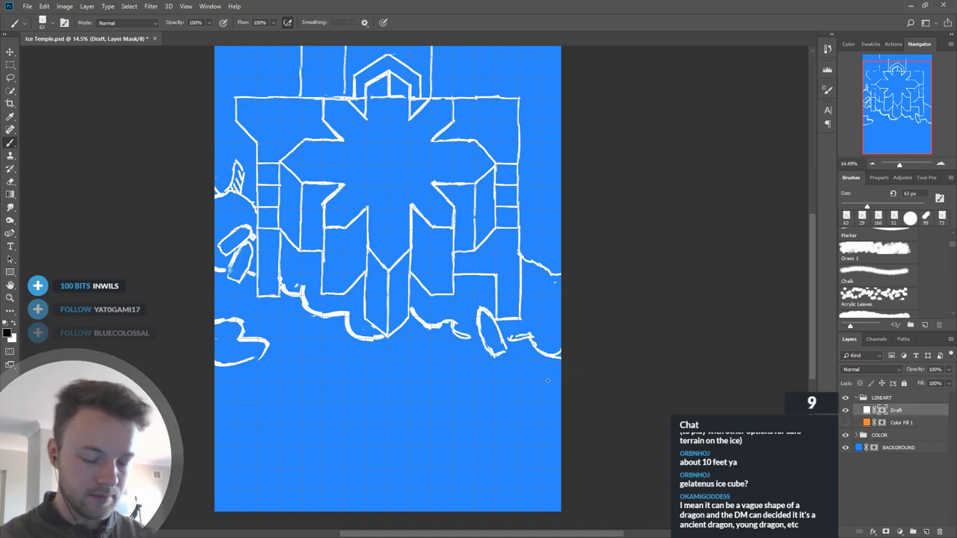
Step: Thicken the right edge of the temple's central bottom prong down to the boundary and trim the stroke
key(x)
drag(461, 405, 480, 364)
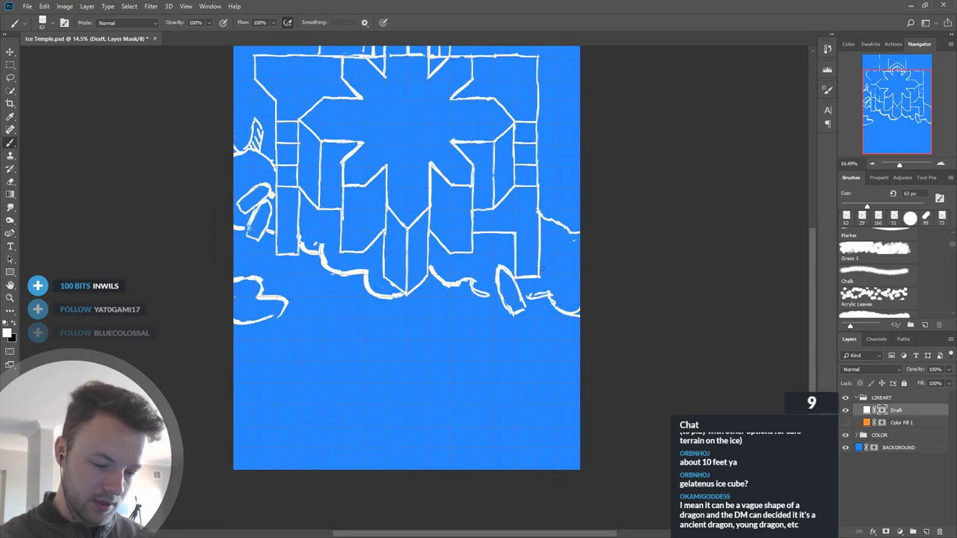
drag(429, 232, 428, 275)
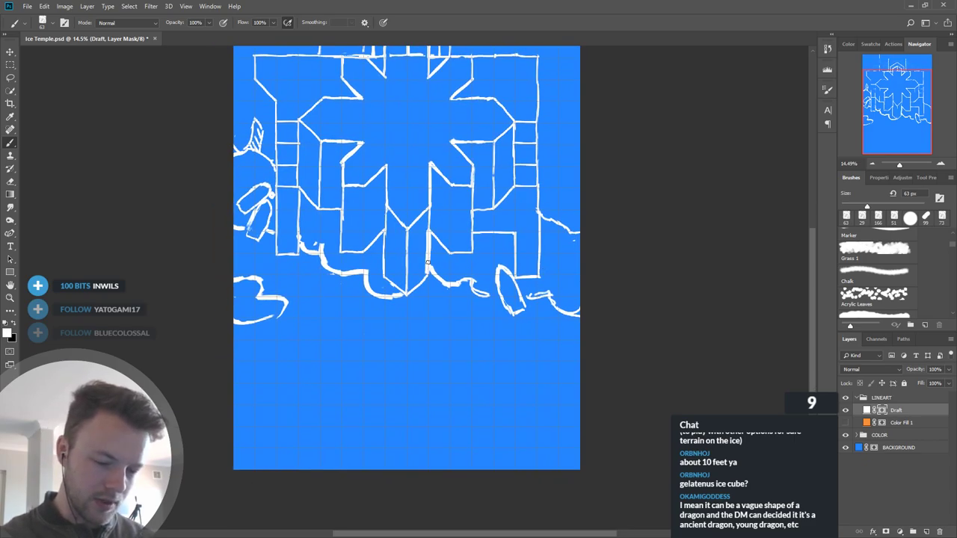
key(x)
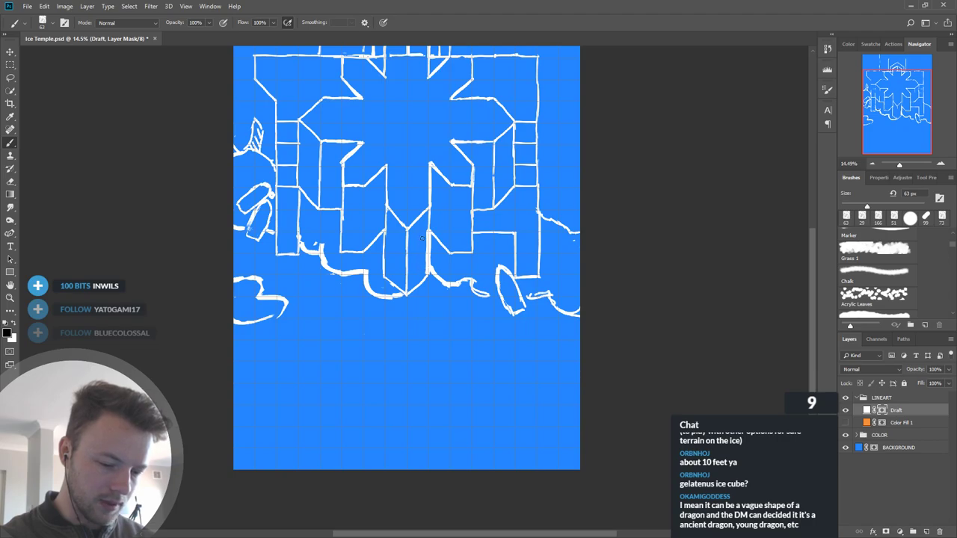
key(x)
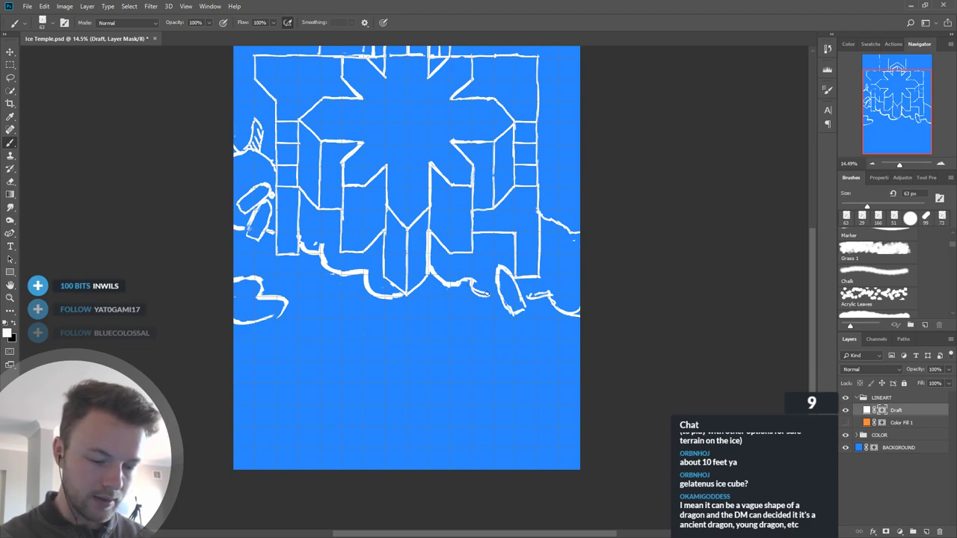
Step: Try a jagged diagonal crack from the boundary right of the central point to the bottom map edge, and undo it
mouse_move(472, 286)
mouse_down()
mouse_move(371, 357)
mouse_move(415, 356)
mouse_move(325, 420)
mouse_move(333, 434)
mouse_move(302, 457)
mouse_move(400, 420)
mouse_move(425, 370)
mouse_move(468, 326)
mouse_move(474, 294)
mouse_up()
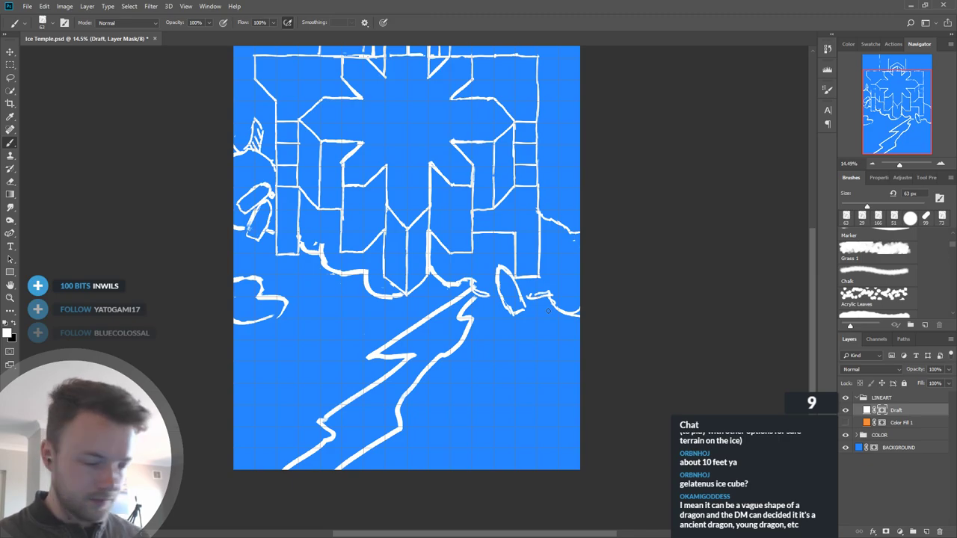
key(ctrl+z)
key(ctrl+z)
key(ctrl+alt+z)
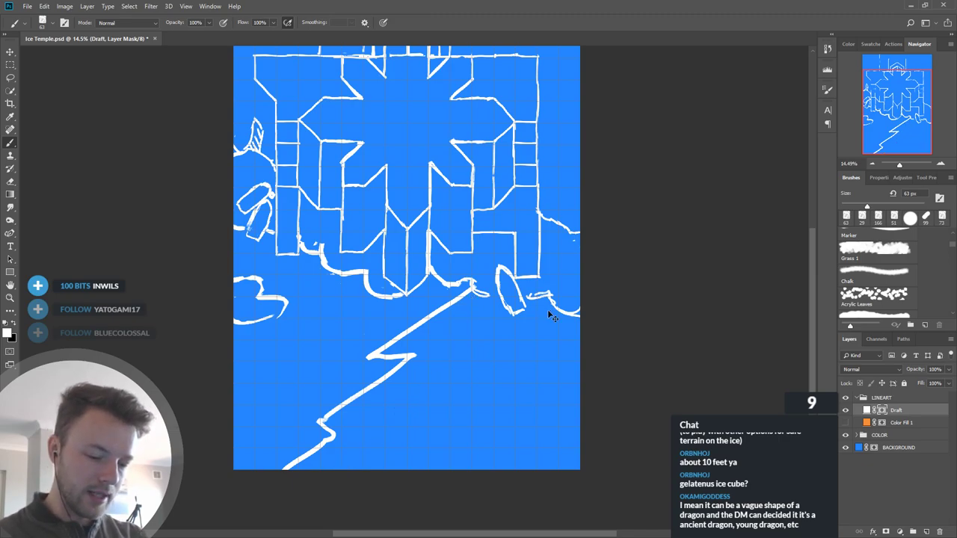
key(ctrl+alt+z)
key(ctrl+alt+z)
Step: Sketch a jagged, widening crack from the temple's central bottom point to the bottom map edge, with inner branching lines
mouse_move(406, 295)
mouse_down()
mouse_move(396, 428)
mouse_move(373, 453)
mouse_move(422, 374)
mouse_move(418, 409)
mouse_move(439, 469)
mouse_up()
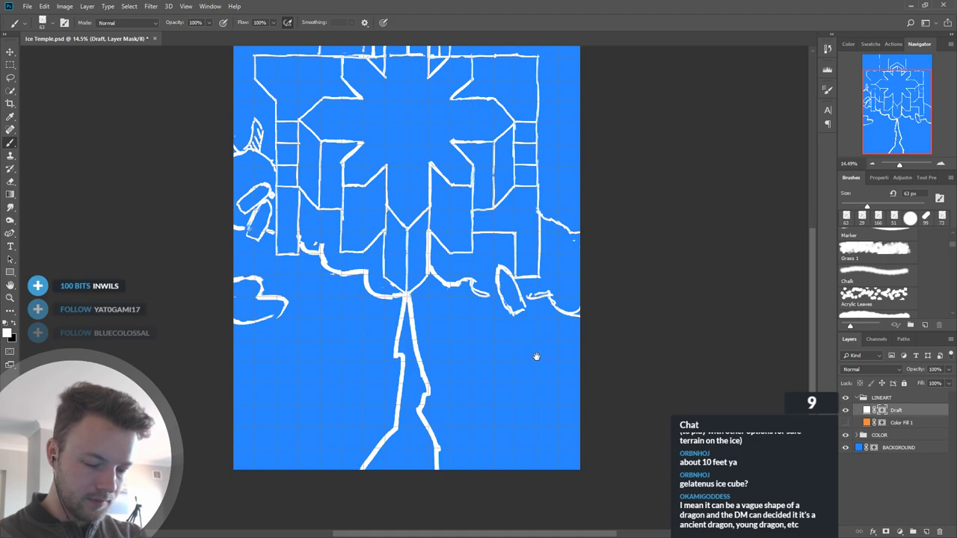
drag(396, 425, 395, 469)
drag(403, 352, 408, 466)
drag(417, 405, 411, 471)
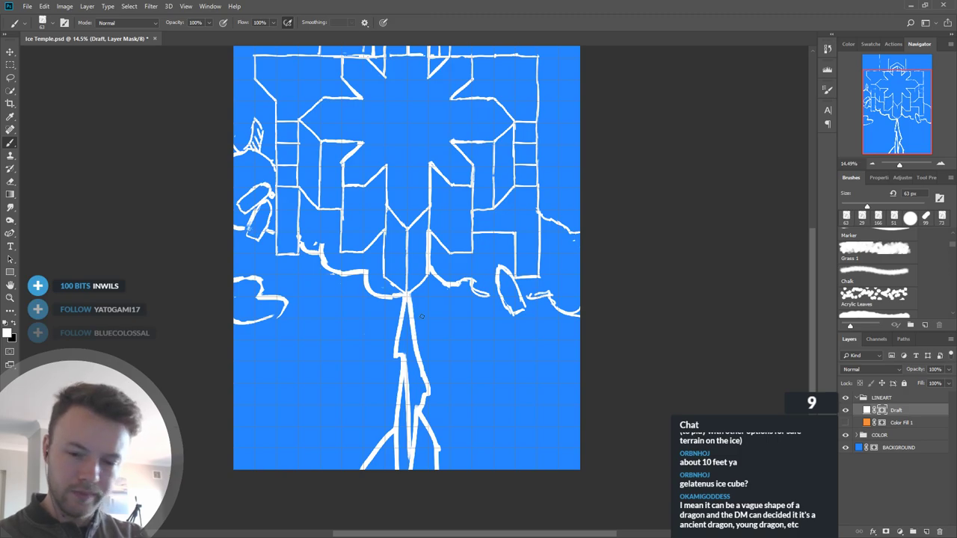
Step: Add a short stroke beside the lower left slab and thicken the outer edge of the temple's lower left arm
mouse_move(494, 358)
mouse_down()
mouse_move(592, 391)
mouse_move(586, 361)
mouse_move(537, 413)
mouse_up()
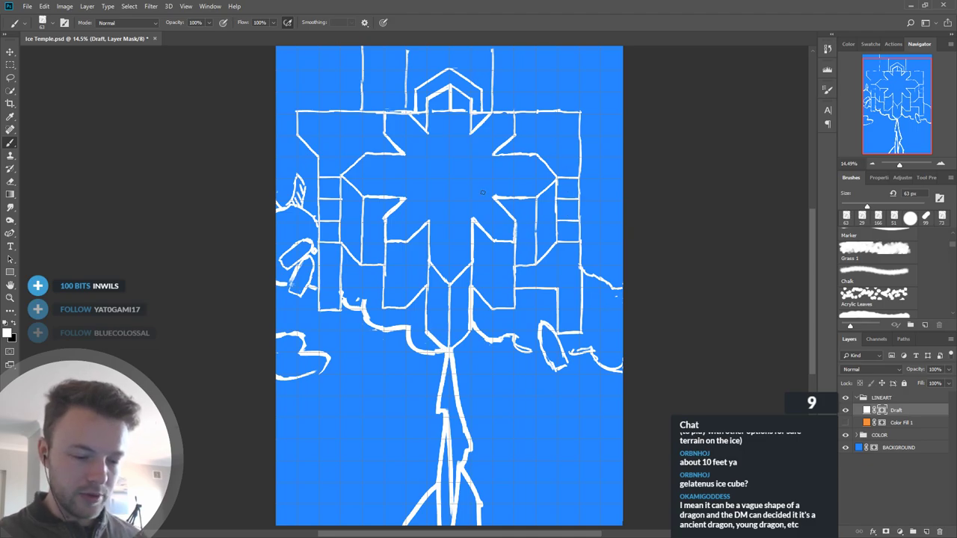
drag(291, 282, 290, 293)
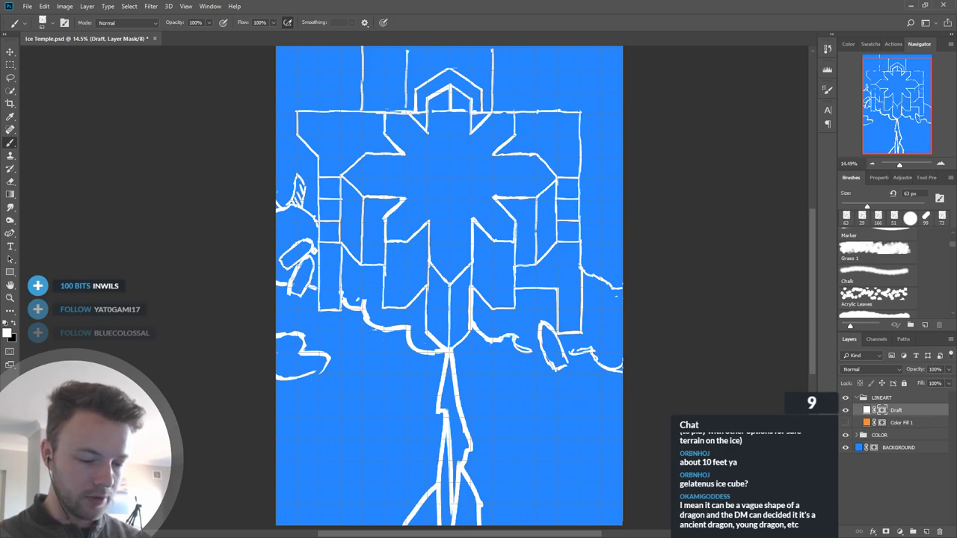
drag(381, 266, 384, 307)
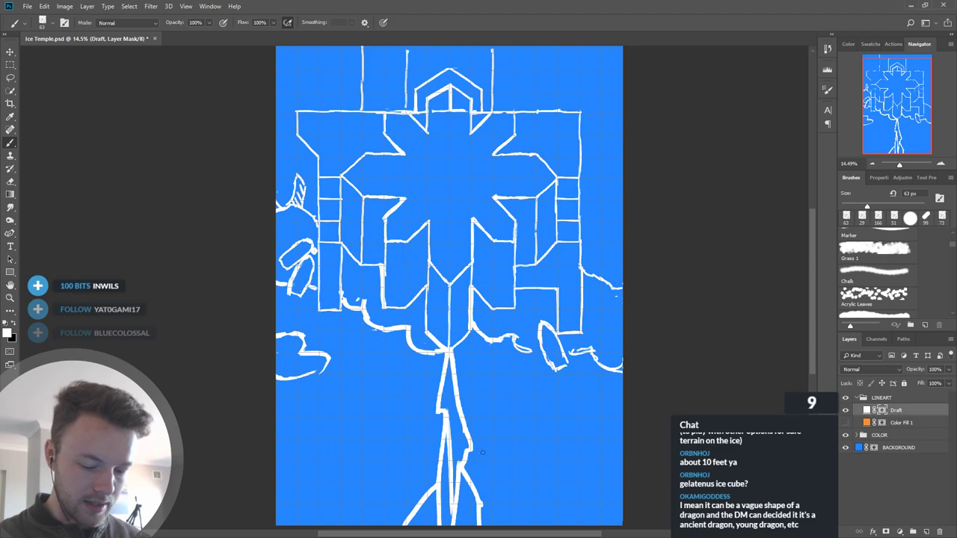
Step: Thin and trim the hooked end of the boundary just left of the slab by the right rectangle
scroll(475, 391, down, 2)
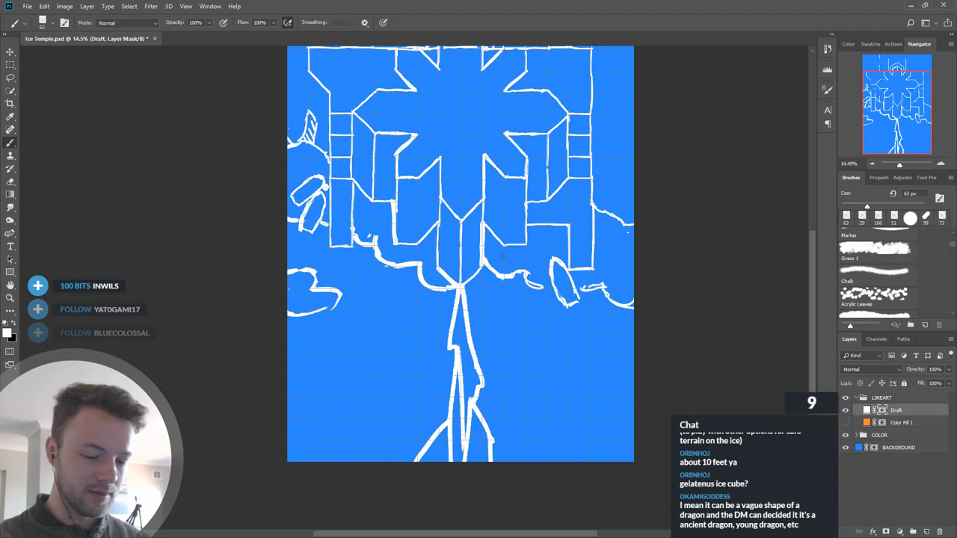
key(x)
drag(530, 275, 536, 284)
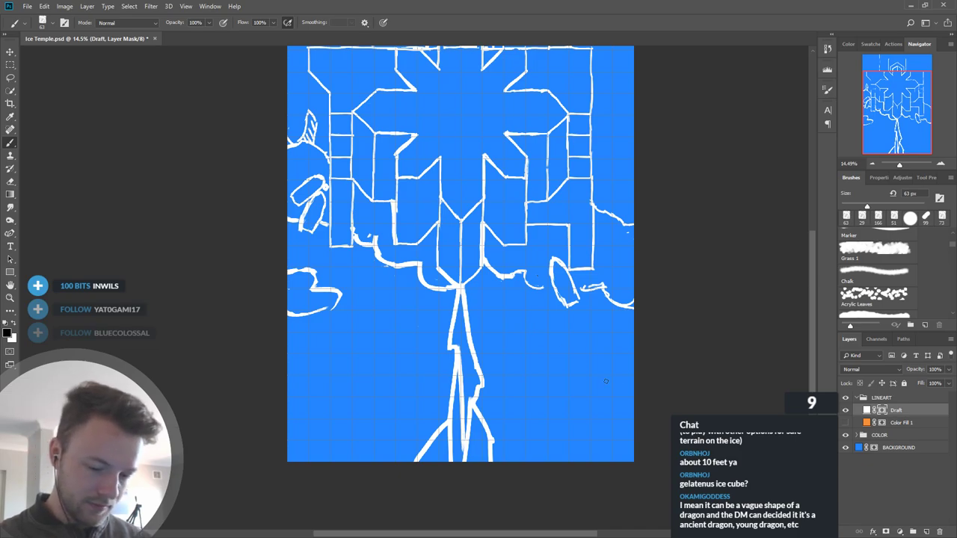
key(x)
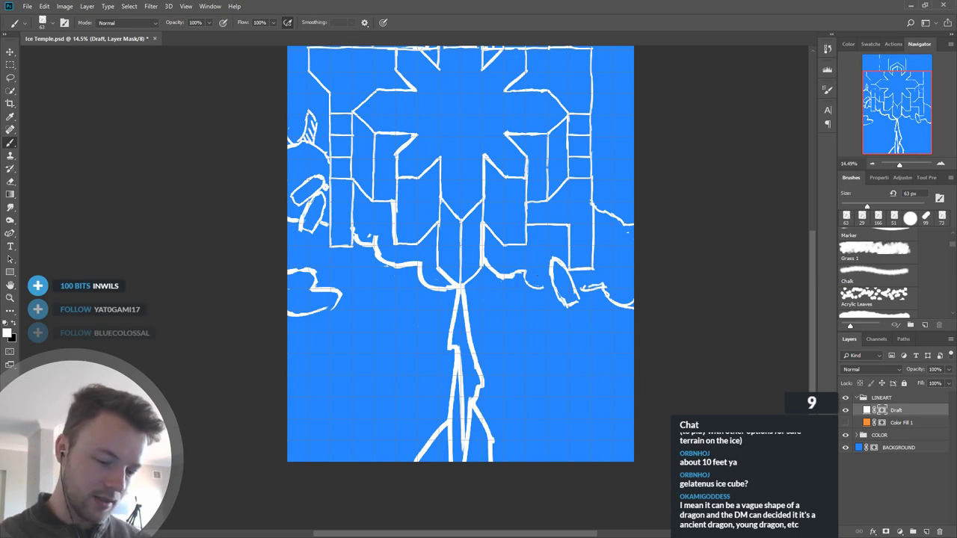
Step: Thin the crack's outer lines and sharpen its jagged notches by erasing along their edges
key(x)
mouse_move(447, 341)
mouse_down()
mouse_move(455, 299)
mouse_move(479, 378)
mouse_move(441, 428)
mouse_move(494, 441)
mouse_move(495, 461)
mouse_up()
mouse_move(481, 364)
mouse_down()
mouse_move(491, 393)
mouse_move(465, 421)
mouse_move(458, 341)
mouse_move(470, 351)
mouse_move(466, 338)
mouse_move(449, 350)
mouse_move(465, 335)
mouse_move(452, 353)
mouse_move(446, 337)
mouse_move(469, 404)
mouse_up()
key(x)
key(x)
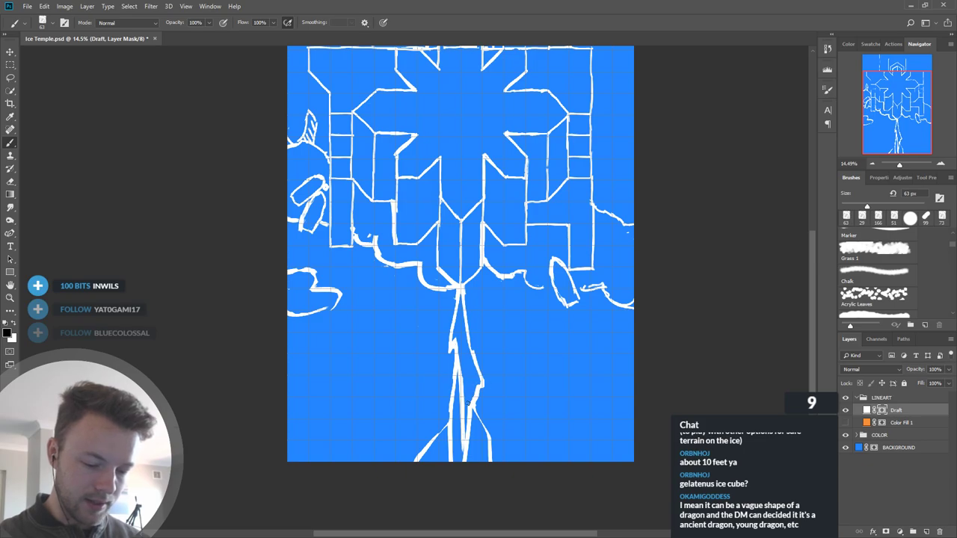
Step: Touch up the lines where the crack meets the temple's central bottom point
key(x)
drag(548, 400, 541, 453)
key(x)
drag(455, 341, 473, 326)
key(x)
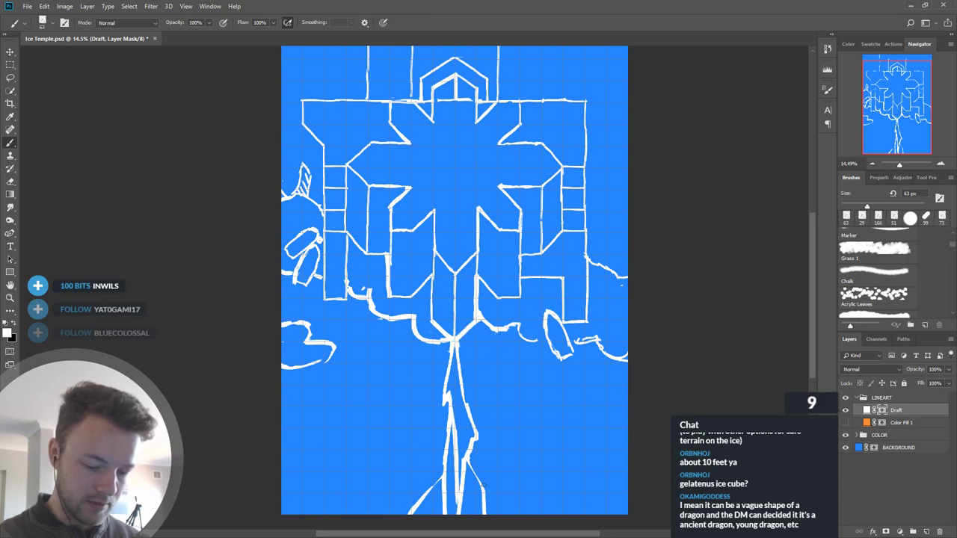
Step: Clean up the terrain boundary on both sides of the right slab and thicken the boundary running off the map's right edge
scroll(546, 419, down, 1)
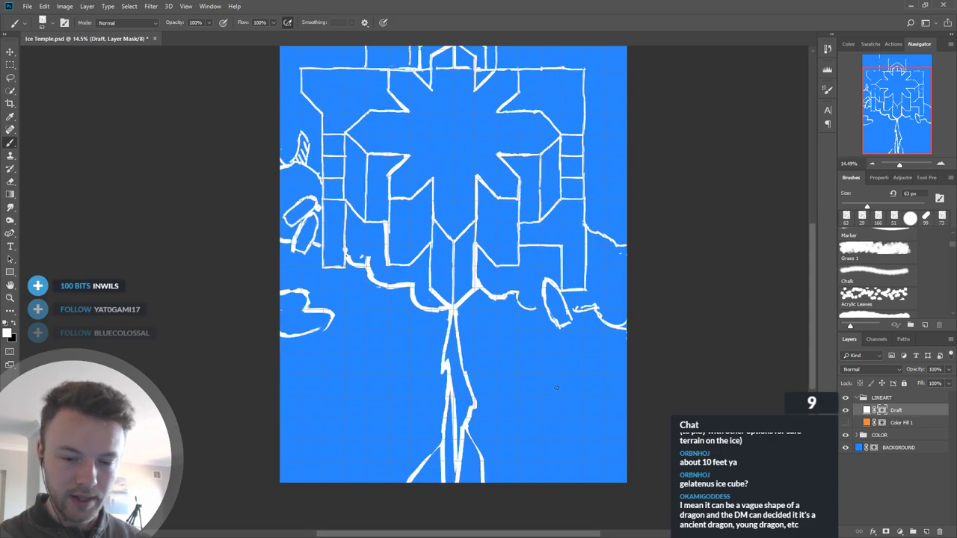
scroll(538, 351, up, 1)
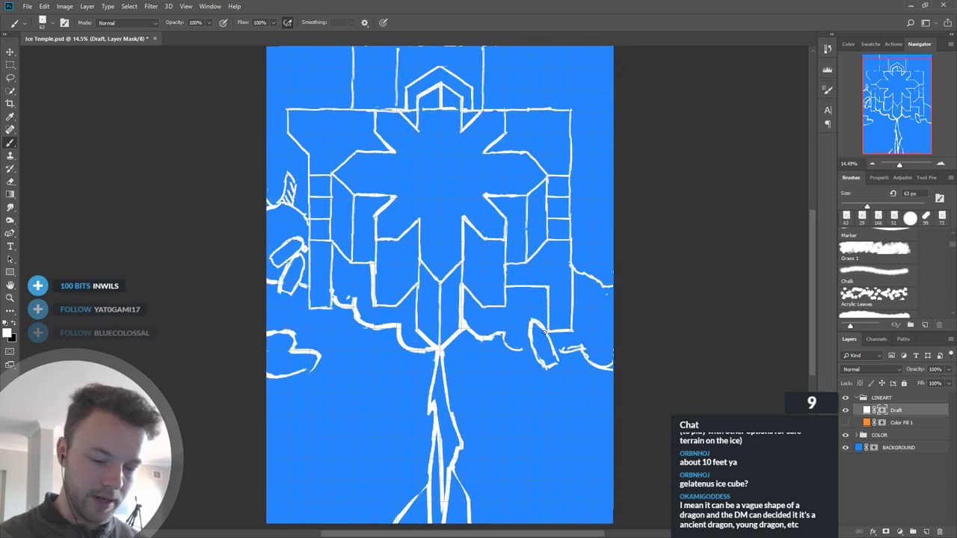
mouse_move(504, 336)
mouse_down()
mouse_move(533, 348)
mouse_move(512, 348)
mouse_move(527, 347)
mouse_move(516, 355)
mouse_move(483, 333)
mouse_up()
key(x)
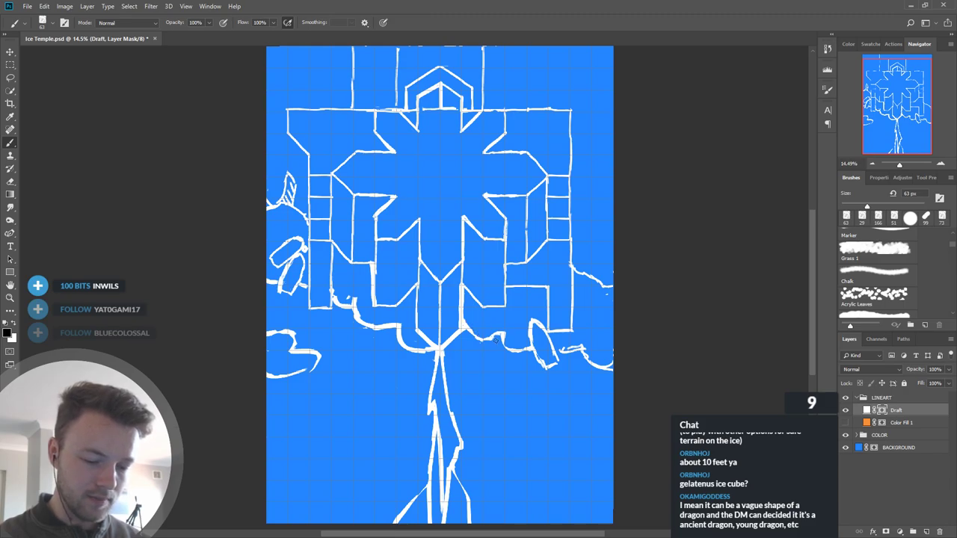
key(x)
mouse_move(563, 349)
mouse_down()
mouse_move(587, 342)
mouse_move(577, 345)
mouse_move(589, 343)
mouse_move(598, 353)
mouse_move(590, 359)
mouse_up()
key(x)
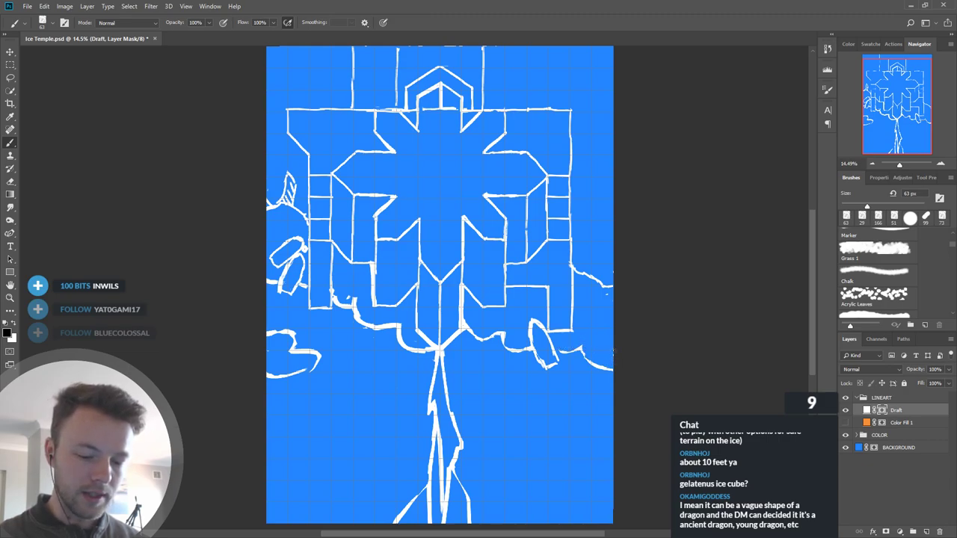
key(x)
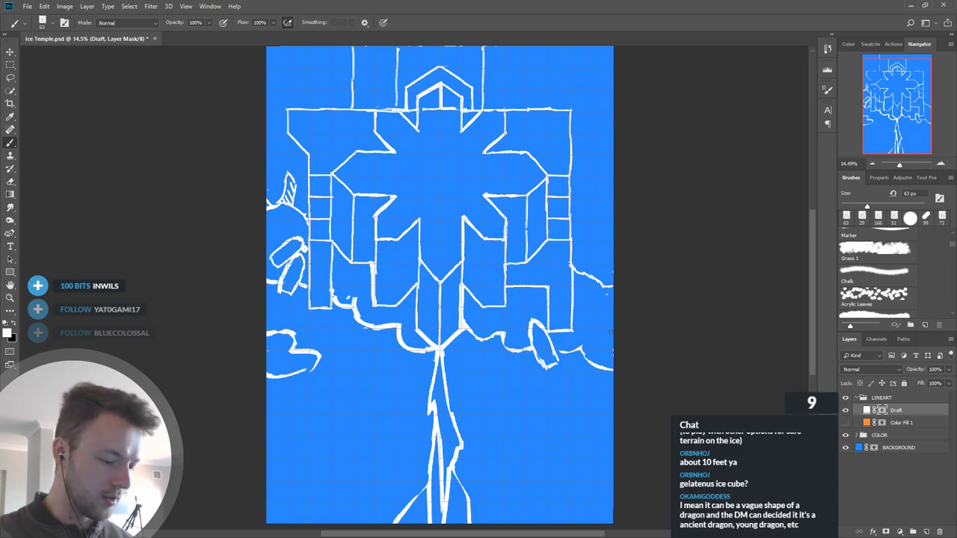
drag(572, 264, 624, 286)
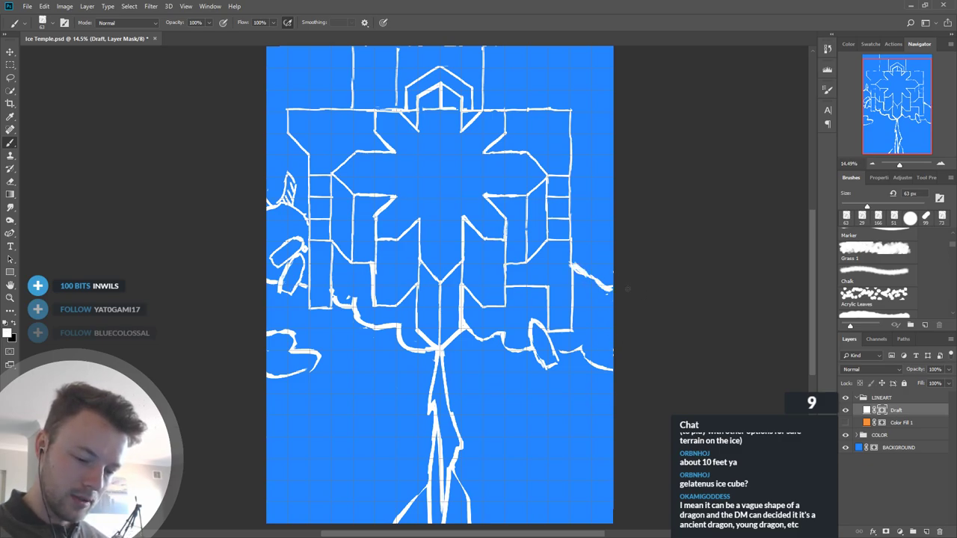
Step: Erase the upper of the two overlapping slabs beside the lower left rectangle
drag(553, 446, 648, 363)
key(x)
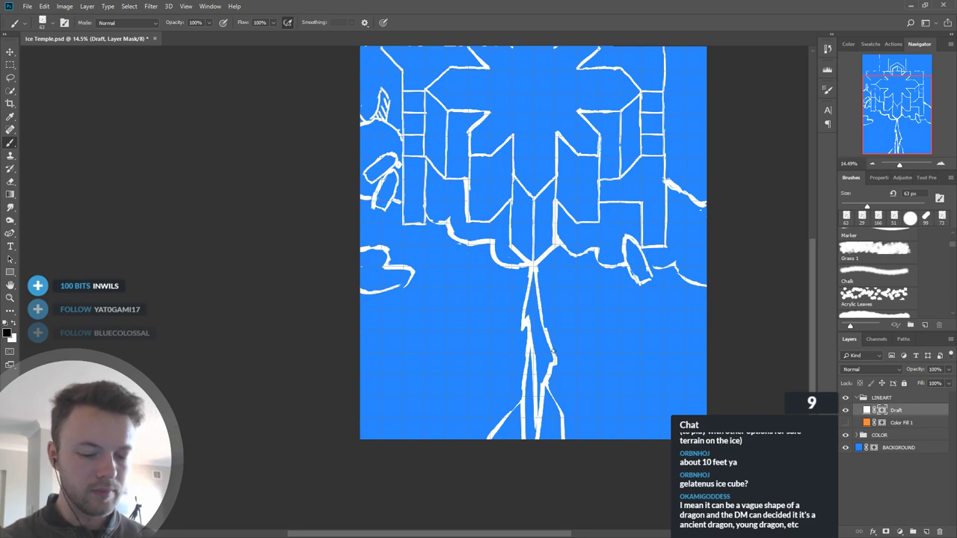
key(x)
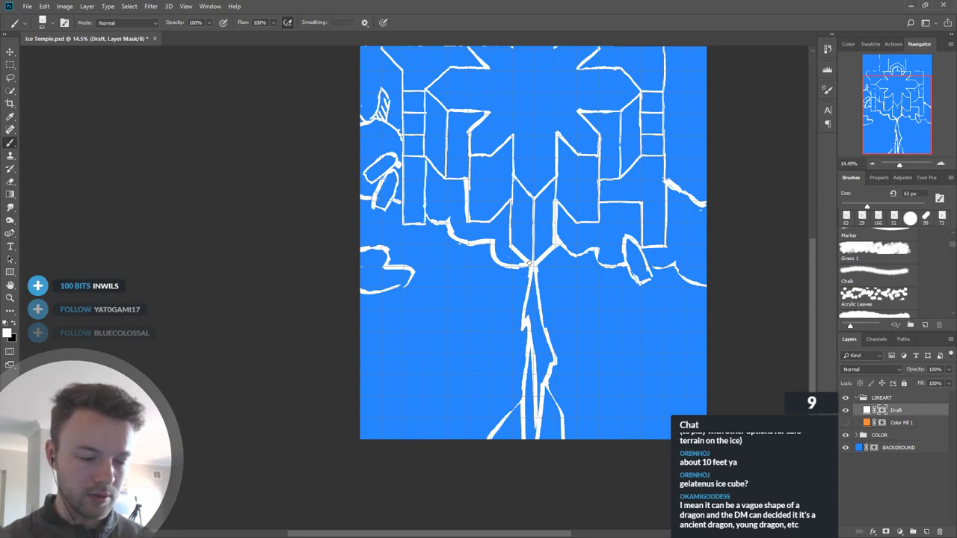
key(x)
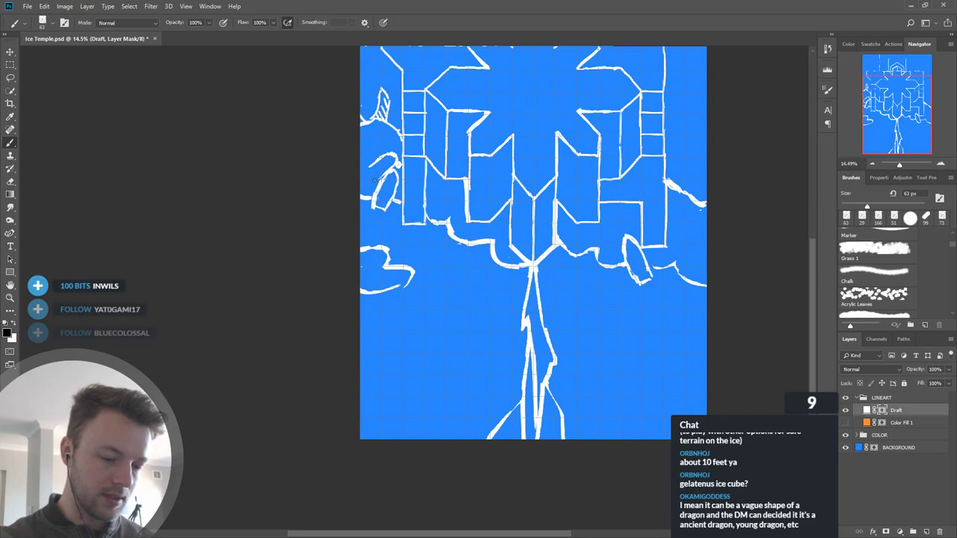
drag(398, 157, 379, 154)
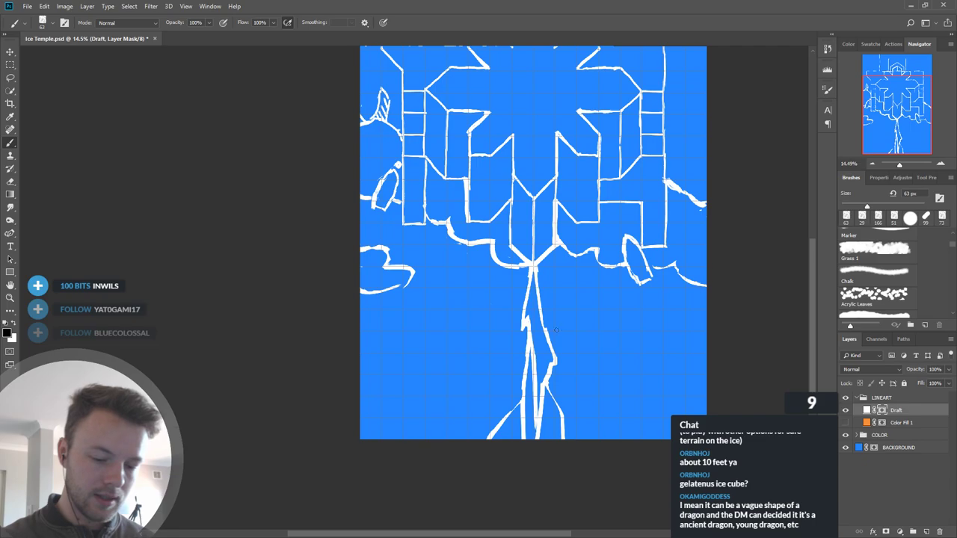
Step: Draw a flat slab across the middle of the ice crack and erase the crack lines inside its outline
key(x)
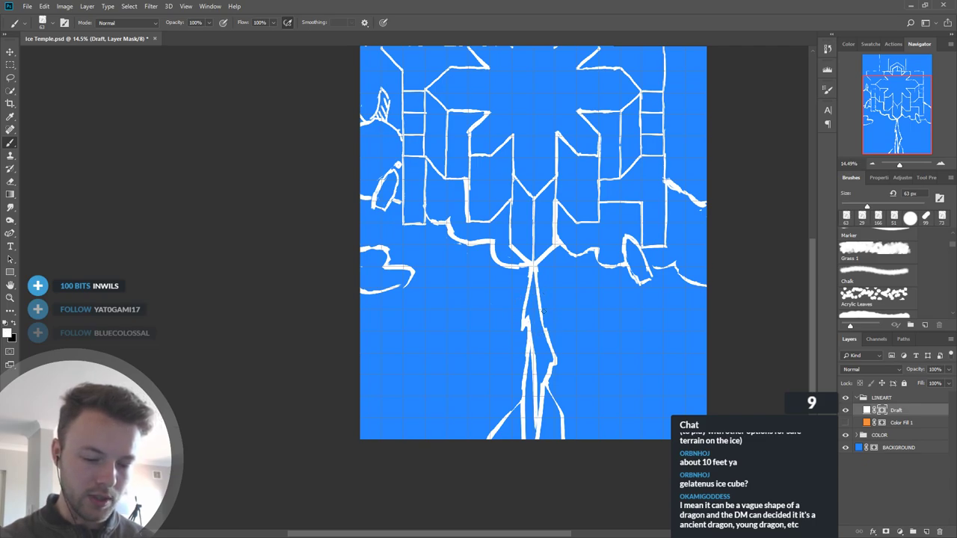
mouse_move(514, 344)
mouse_down()
mouse_move(557, 332)
mouse_move(560, 341)
mouse_move(510, 348)
mouse_move(565, 344)
mouse_up()
key(x)
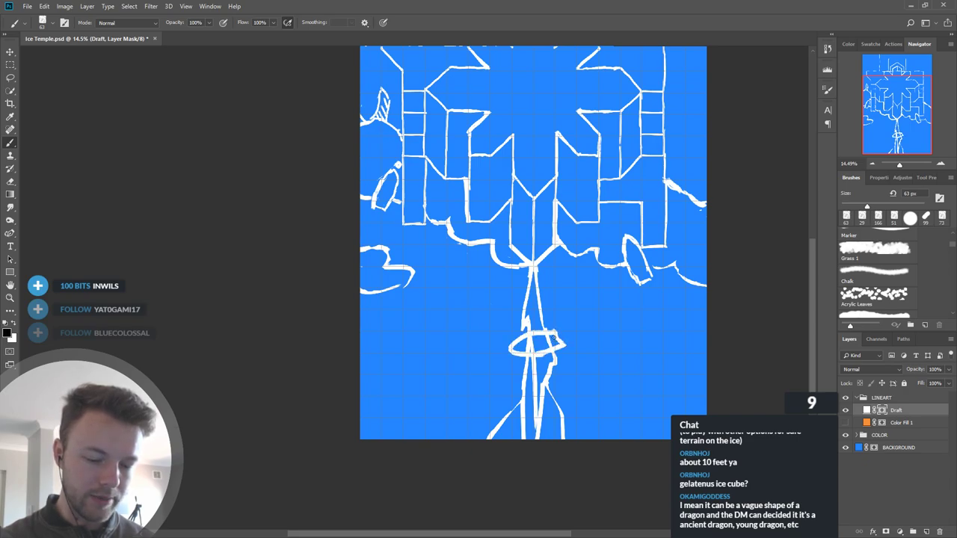
mouse_move(528, 338)
mouse_down()
mouse_move(550, 346)
mouse_move(523, 352)
mouse_move(528, 342)
mouse_move(569, 334)
mouse_move(543, 355)
mouse_move(508, 350)
mouse_up()
key(x)
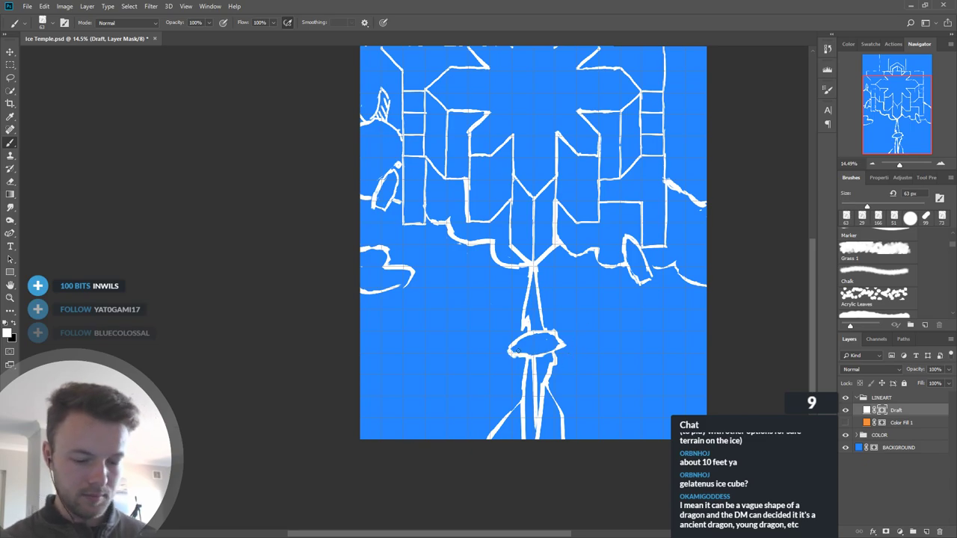
Step: Reshape the pointed right end of the slab over the crack into a blunt, squared end
key(x)
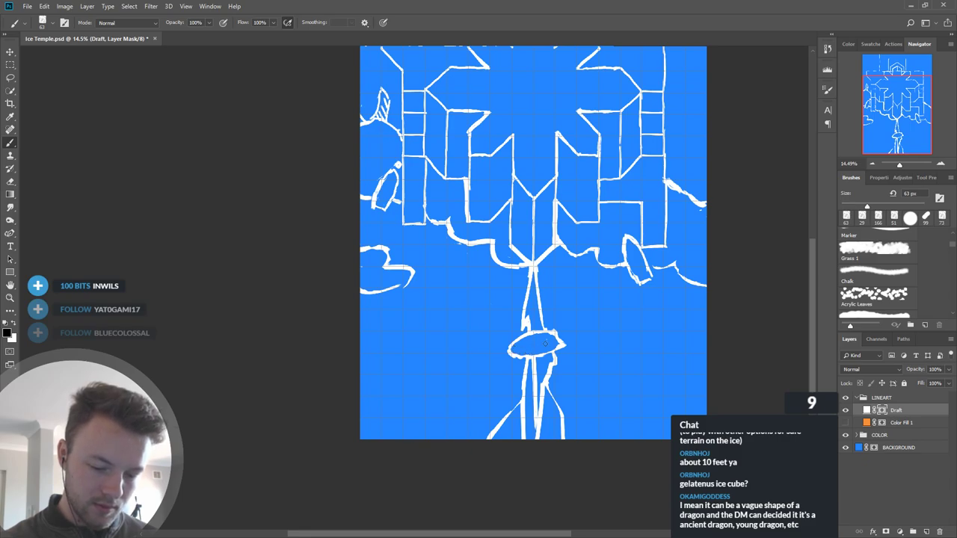
key(x)
mouse_move(563, 341)
mouse_down()
mouse_move(549, 368)
mouse_move(526, 358)
mouse_move(562, 349)
mouse_up()
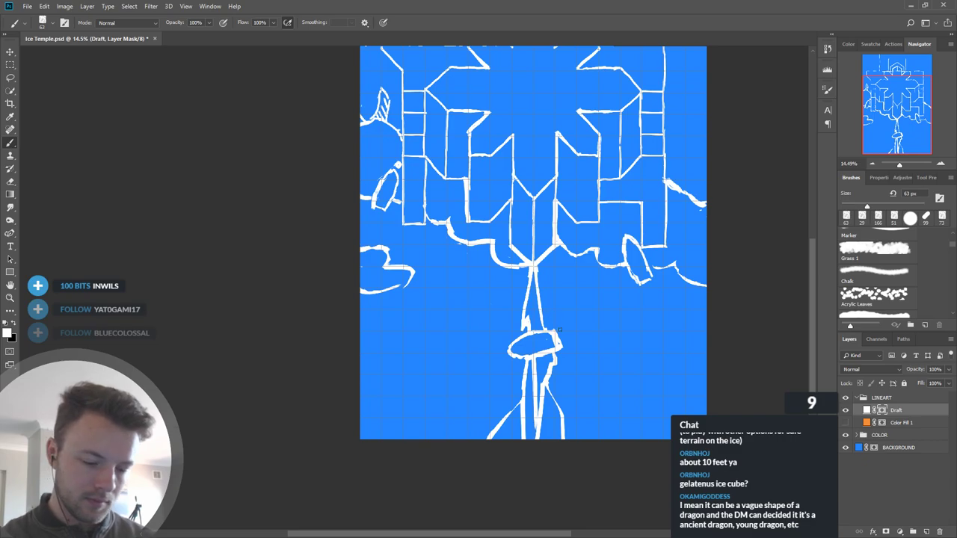
key(x)
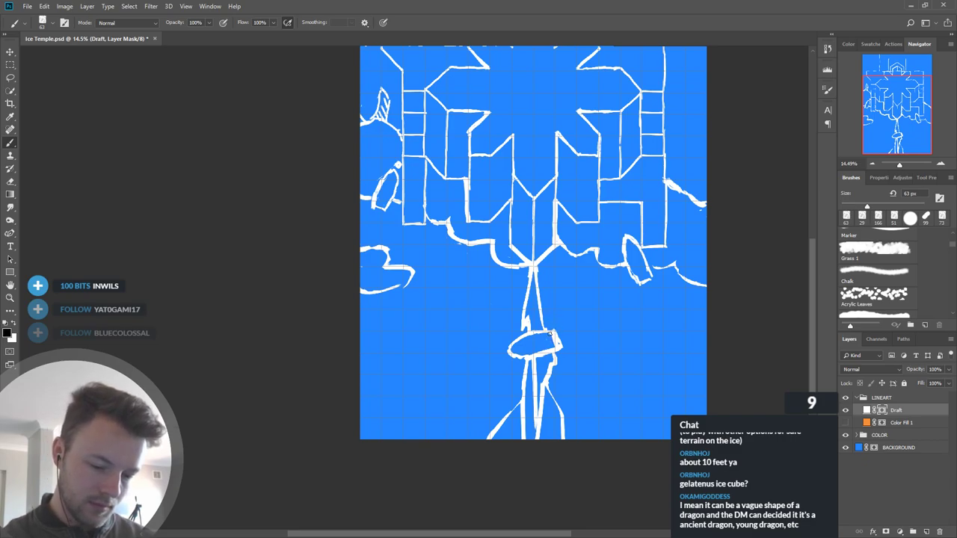
key(x)
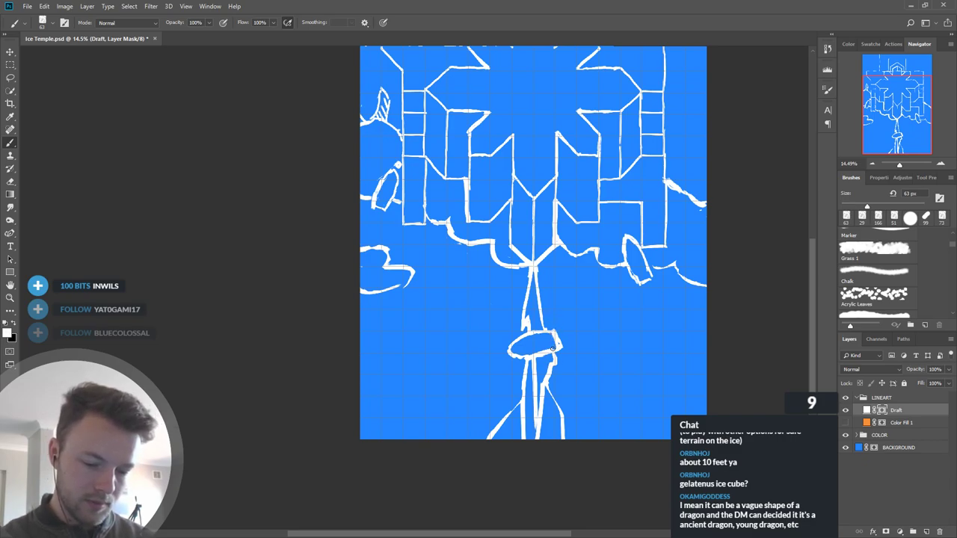
Step: Thicken the upper part of the lower left rectangle's inner edge
drag(656, 311, 639, 383)
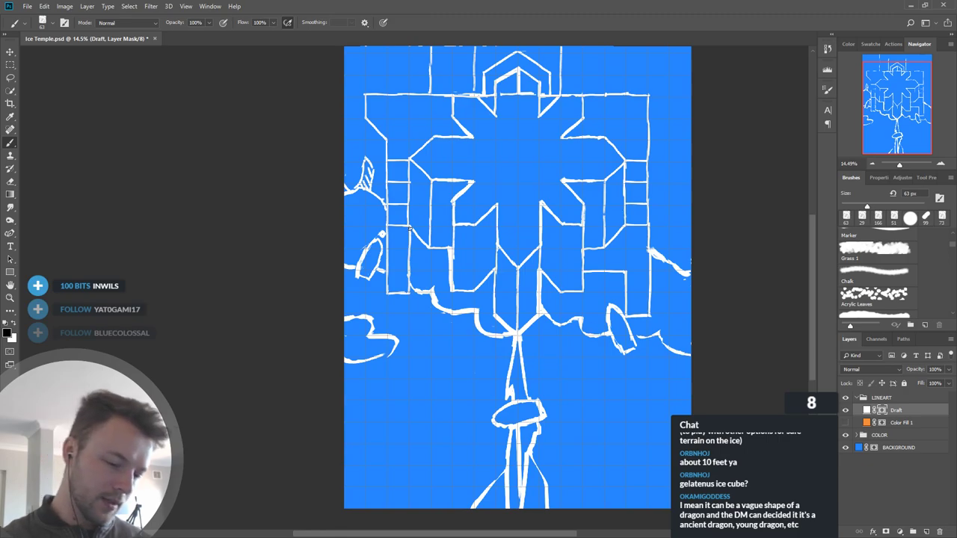
key(x)
drag(411, 228, 411, 260)
key(x)
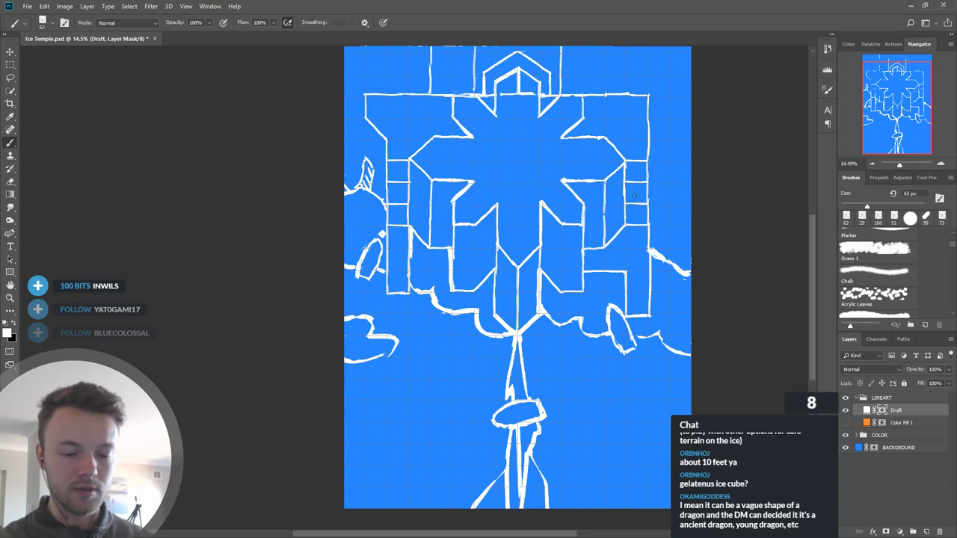
Step: Draw a curved terrain boundary across the map's bottom right corner and a small oval just above it
scroll(618, 376, up, 3)
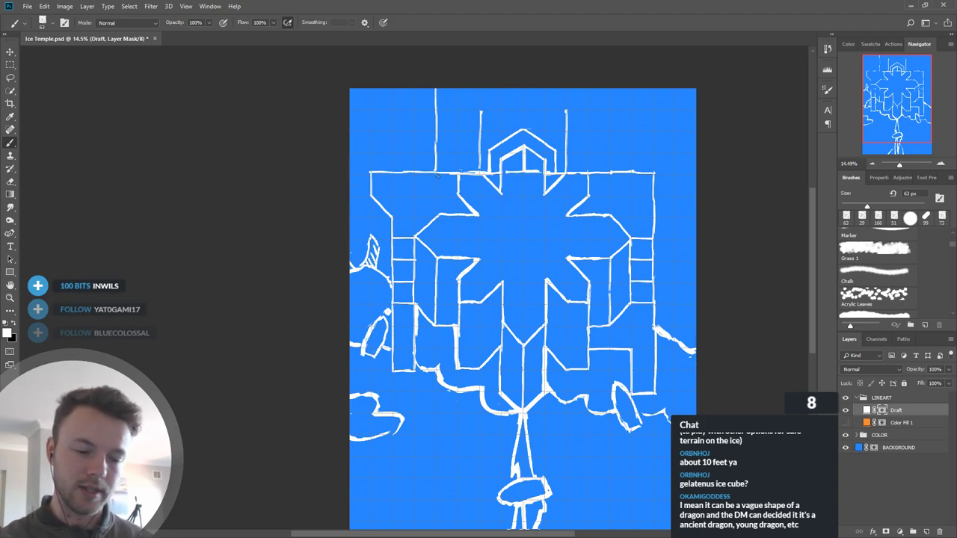
key(x)
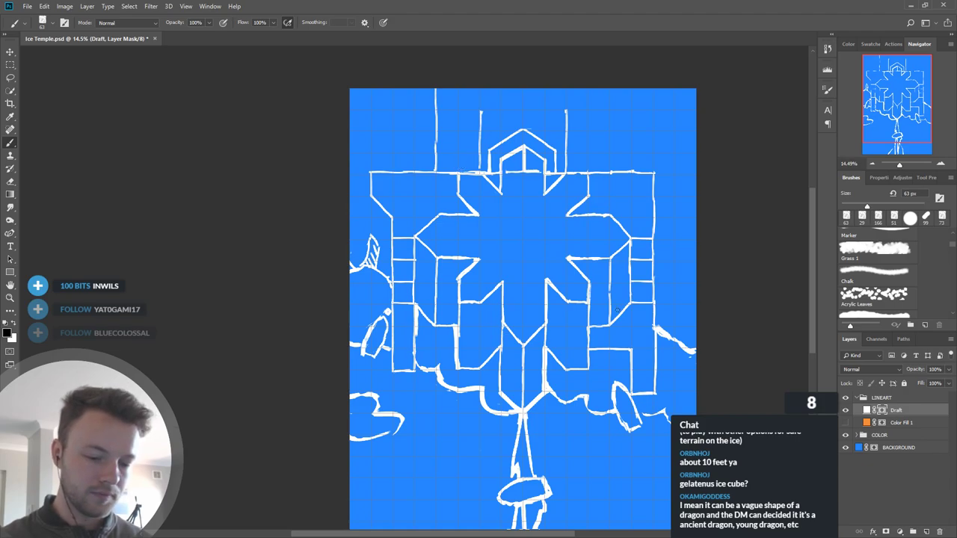
scroll(618, 311, down, 4)
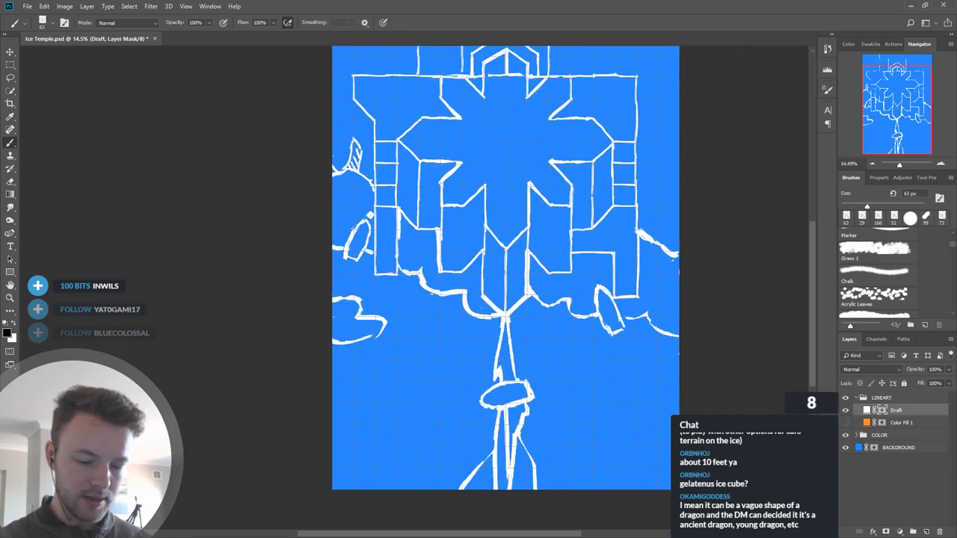
key(x)
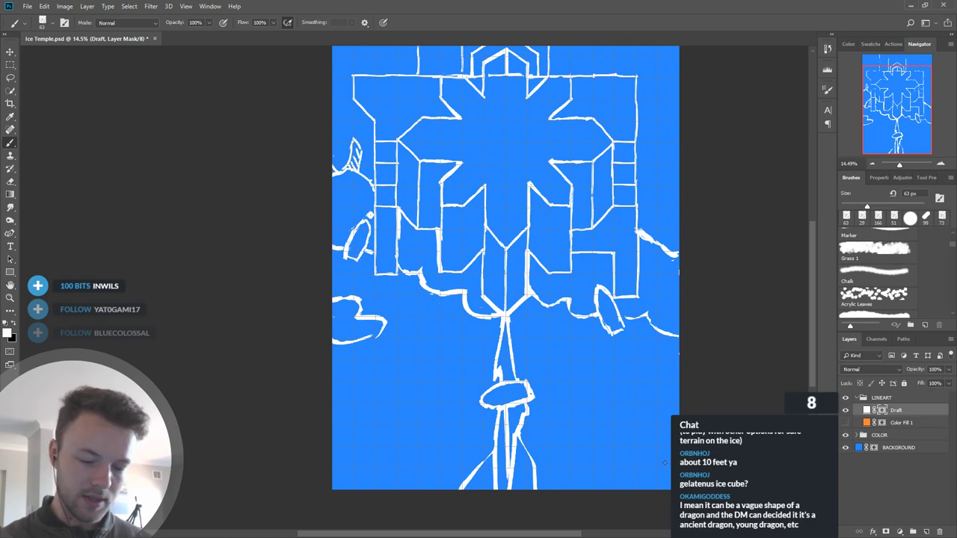
mouse_move(650, 471)
mouse_down()
mouse_move(677, 461)
mouse_move(613, 490)
mouse_up()
key(x)
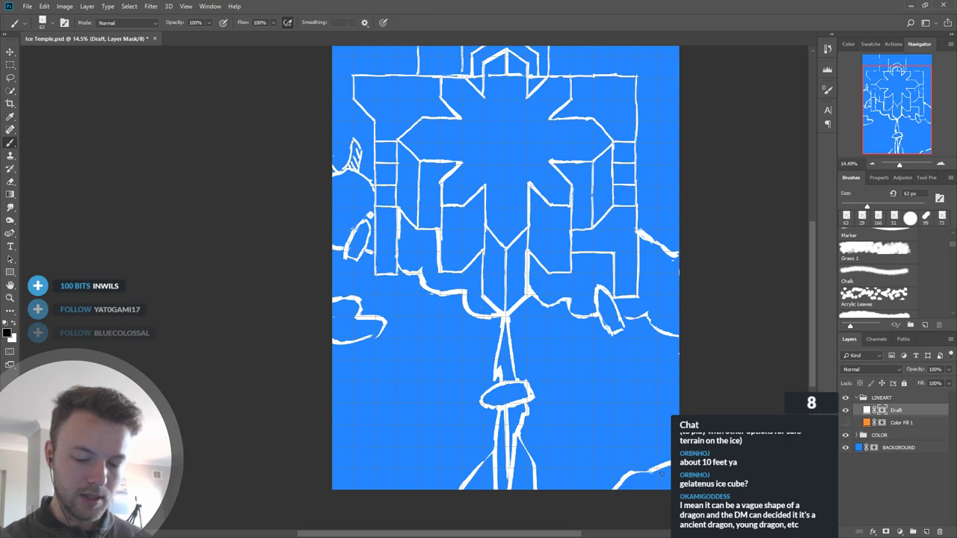
key(x)
mouse_move(623, 451)
mouse_down()
mouse_move(621, 470)
mouse_move(630, 453)
mouse_up()
key(x)
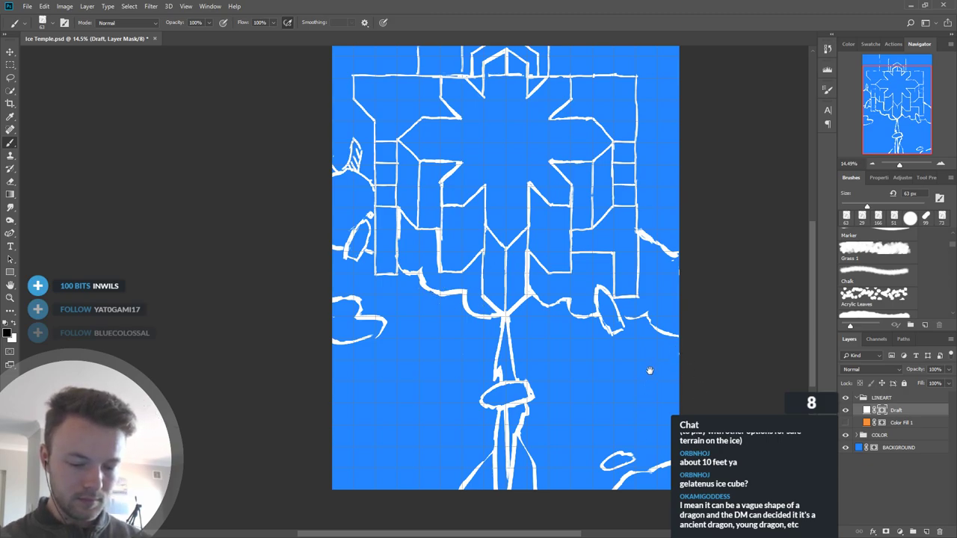
Step: Thicken the full inner edge of the lower left rectangle and touch up the lower end of the right slab
drag(650, 371, 643, 408)
drag(624, 369, 602, 413)
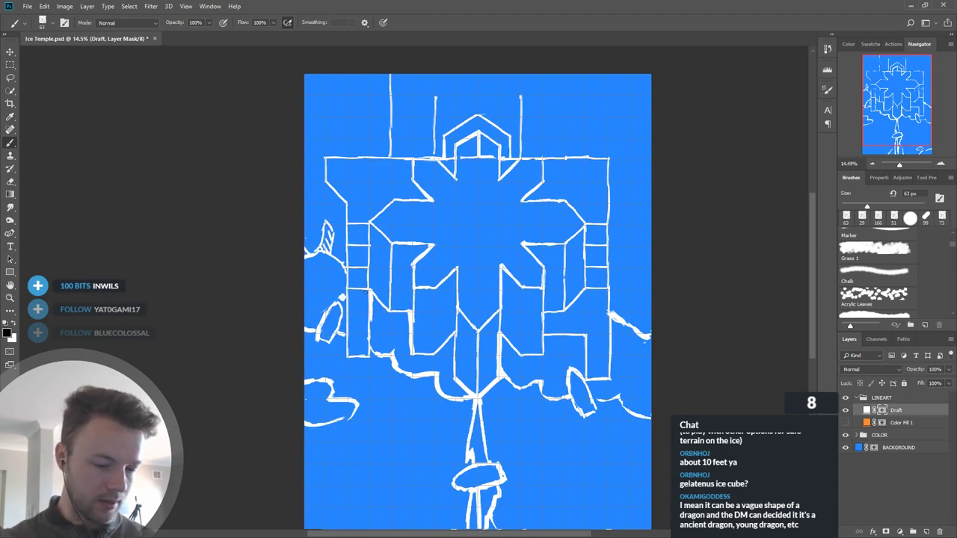
drag(371, 294, 371, 342)
key(x)
drag(371, 293, 372, 354)
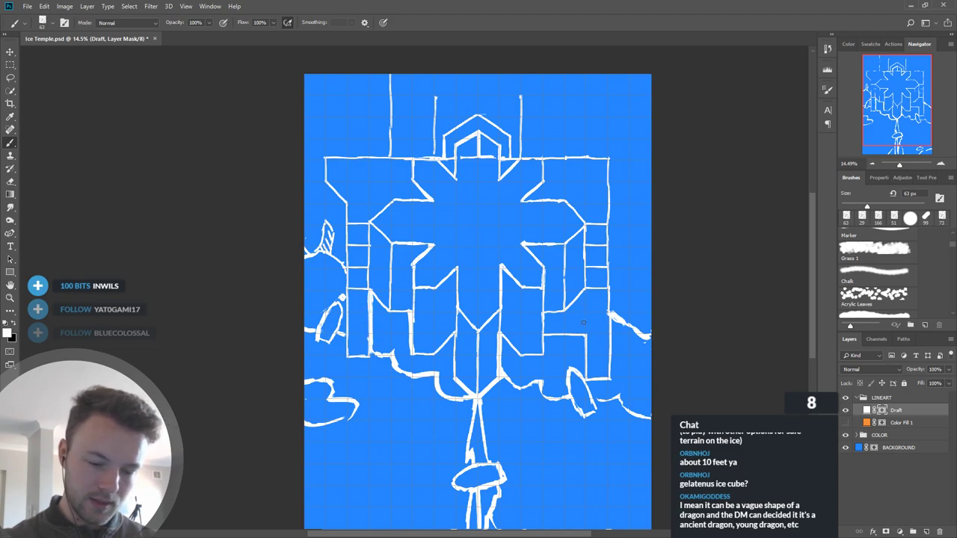
drag(573, 302, 575, 304)
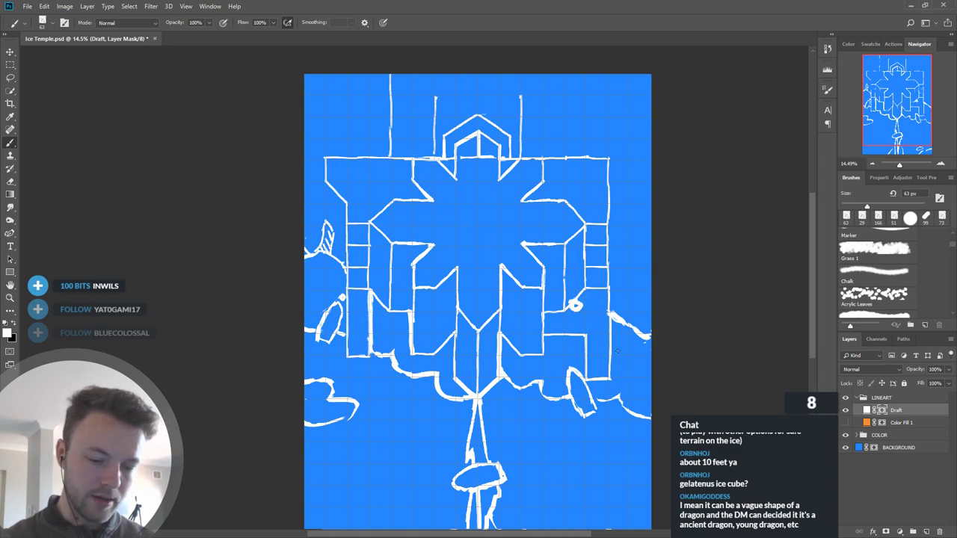
key(ctrl+z)
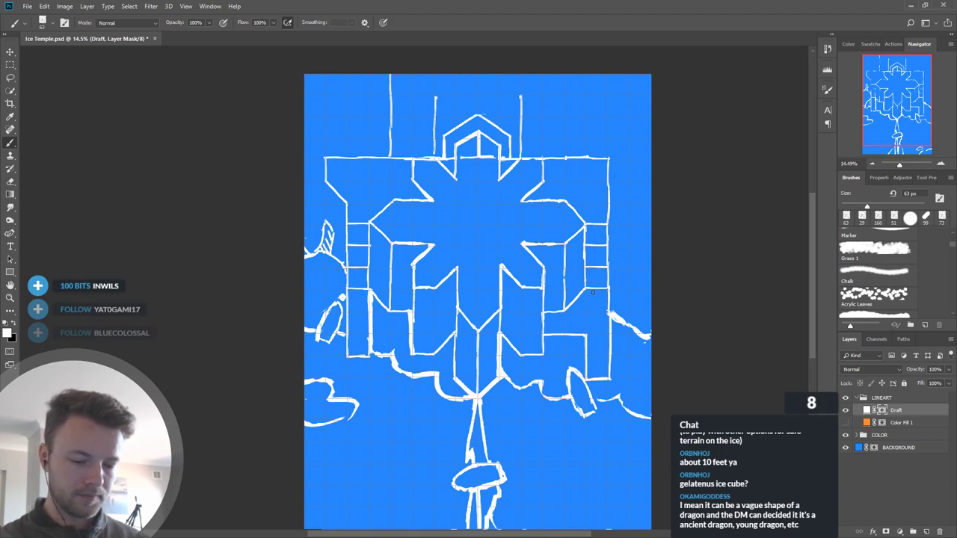
drag(572, 400, 591, 401)
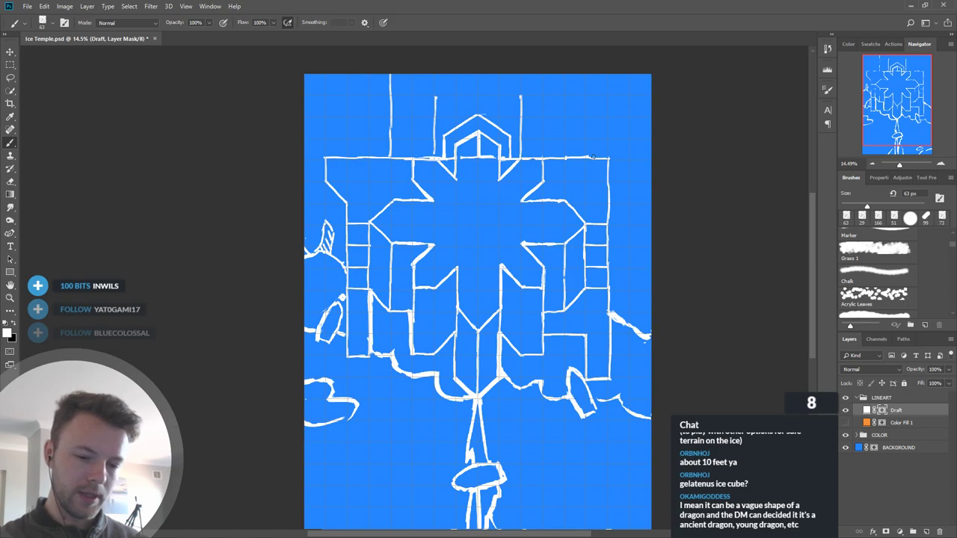
Step: Sketch two jagged boundary lines rising from the temple's upper right wall to the map's right edge
drag(557, 157, 638, 125)
mouse_move(605, 157)
mouse_down()
mouse_move(641, 135)
mouse_move(664, 135)
mouse_move(641, 124)
mouse_move(676, 122)
mouse_up()
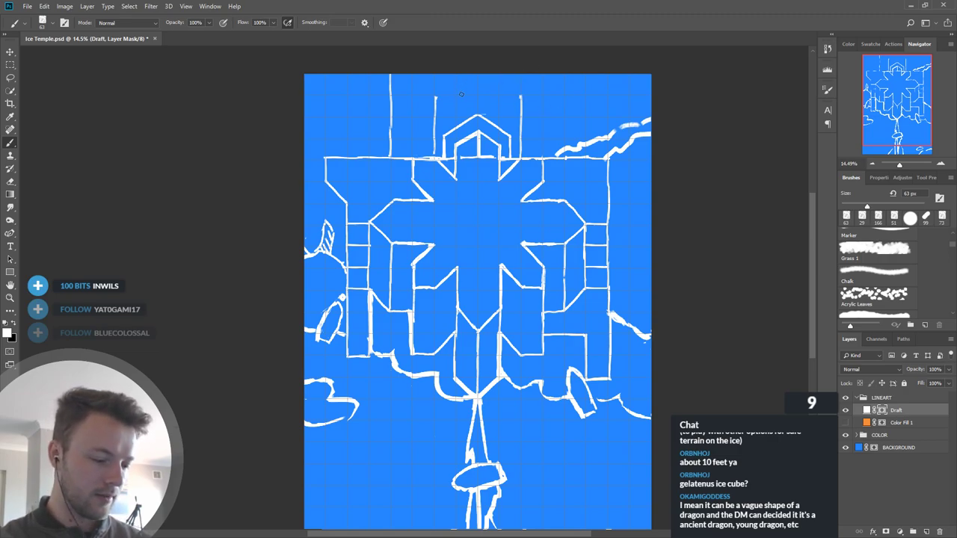
Step: Thicken the two vertical lines flanking the top entrance and erase the jagged boundary lines in the upper right
drag(437, 96, 435, 160)
drag(521, 95, 520, 157)
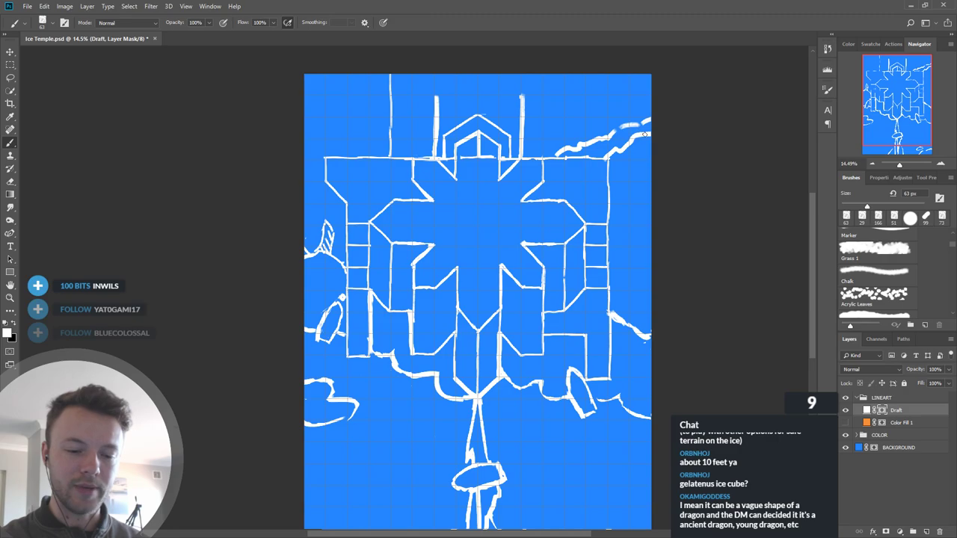
key(x)
mouse_move(650, 134)
mouse_down()
mouse_move(623, 154)
mouse_move(604, 156)
mouse_move(629, 139)
mouse_move(552, 153)
mouse_move(628, 125)
mouse_up()
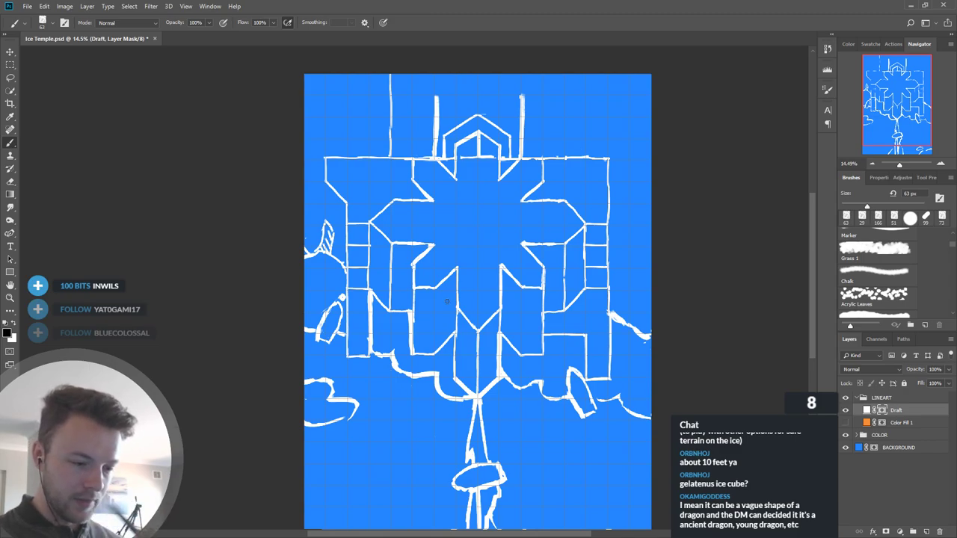
Step: Draw boundary lines from the map's left edge to the temple's upper left wall, with a branch rising to the top edge
key(x)
mouse_move(323, 154)
mouse_down()
mouse_move(308, 141)
mouse_move(344, 138)
mouse_move(375, 154)
mouse_up()
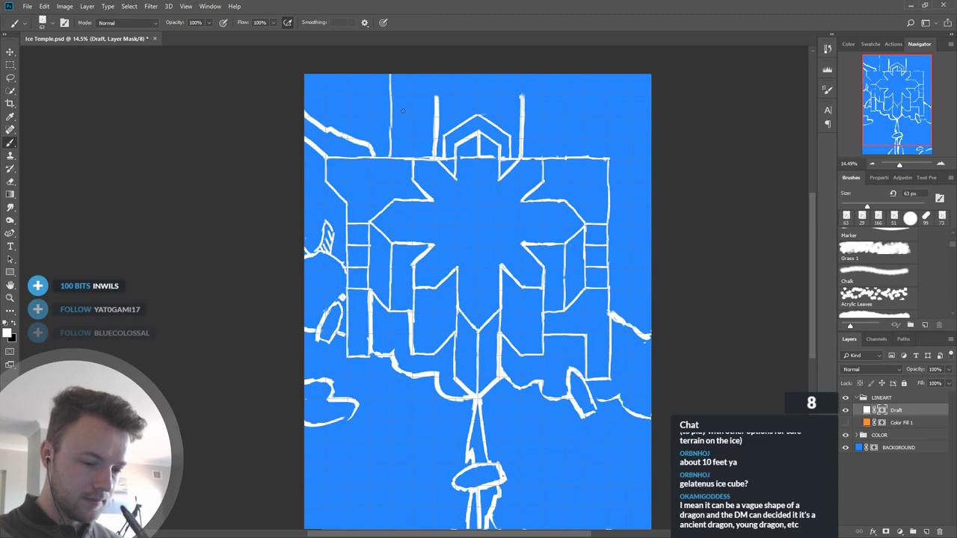
mouse_move(378, 153)
mouse_down()
mouse_move(339, 113)
mouse_move(328, 122)
mouse_move(346, 74)
mouse_up()
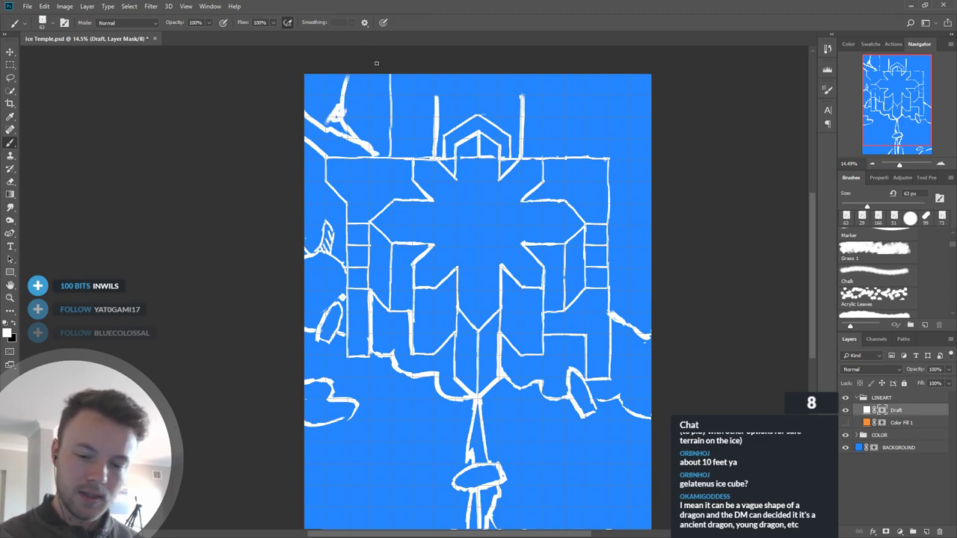
Step: Set the brush size to 47 px, trim the branch in the upper left terrain and break the adjoining temple wall into dashes
click(860, 207)
key(x)
mouse_move(336, 112)
mouse_down()
mouse_move(350, 86)
mouse_move(349, 121)
mouse_move(357, 66)
mouse_move(346, 94)
mouse_move(359, 129)
mouse_move(370, 117)
mouse_move(335, 110)
mouse_move(326, 130)
mouse_move(313, 127)
mouse_move(377, 153)
mouse_move(353, 132)
mouse_up()
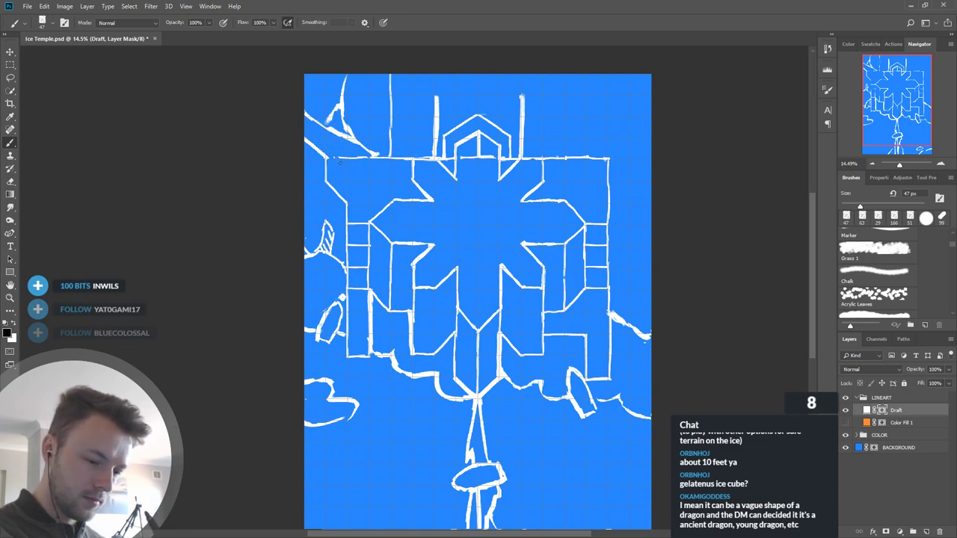
drag(351, 160, 358, 161)
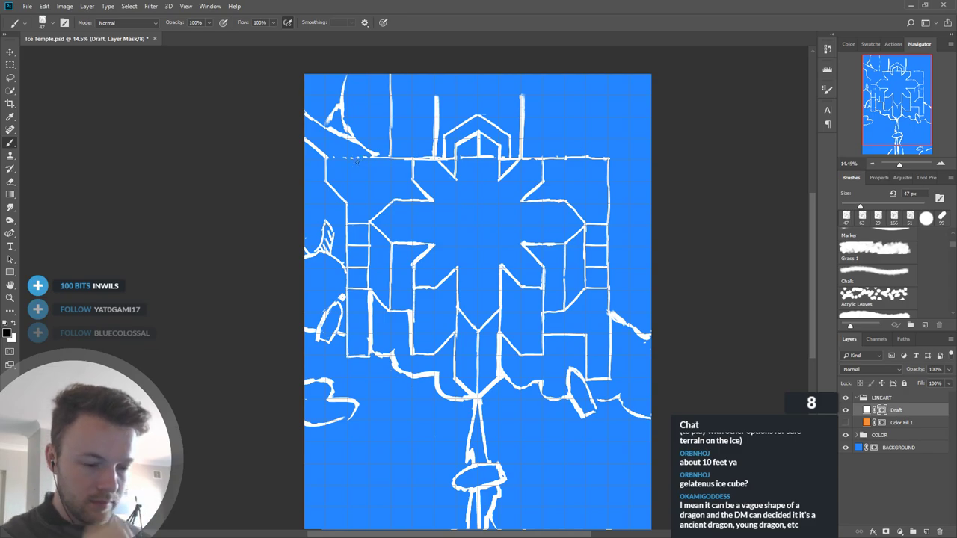
Step: Erase the long vertical line in the upper left and reshape the branch there into a tall, narrow ice spike
key(x)
mouse_move(385, 89)
mouse_down()
mouse_move(393, 73)
mouse_move(391, 156)
mouse_up()
key(x)
key(x)
drag(349, 121, 348, 74)
mouse_move(584, 270)
mouse_down()
mouse_move(547, 272)
mouse_move(557, 308)
mouse_up()
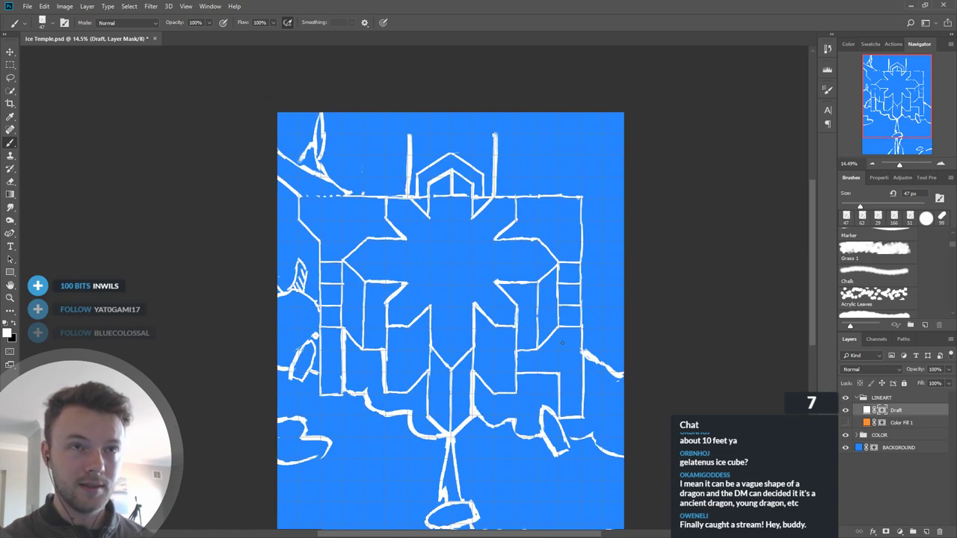
Step: Sketch a cluster of smaller ice spikes along the upper left boundary, down to the temple's top wall
mouse_move(322, 157)
mouse_down()
mouse_move(323, 171)
mouse_move(324, 157)
mouse_move(346, 181)
mouse_up()
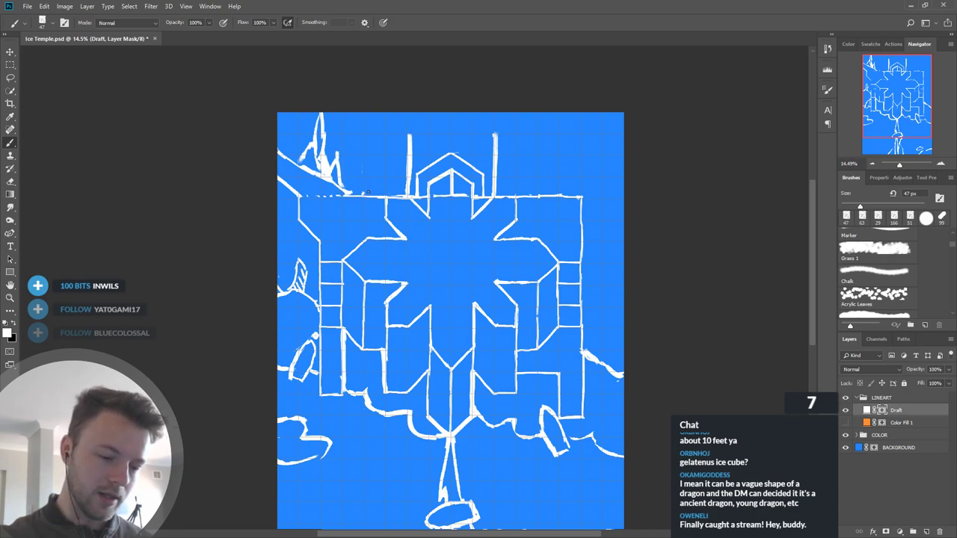
mouse_move(353, 193)
mouse_down()
mouse_move(359, 172)
mouse_move(362, 192)
mouse_up()
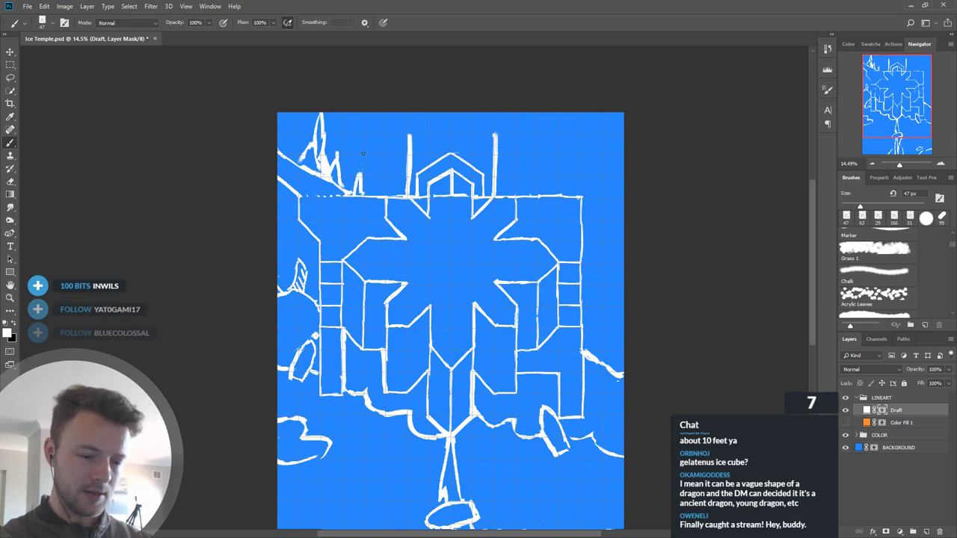
drag(360, 168, 361, 185)
key(x)
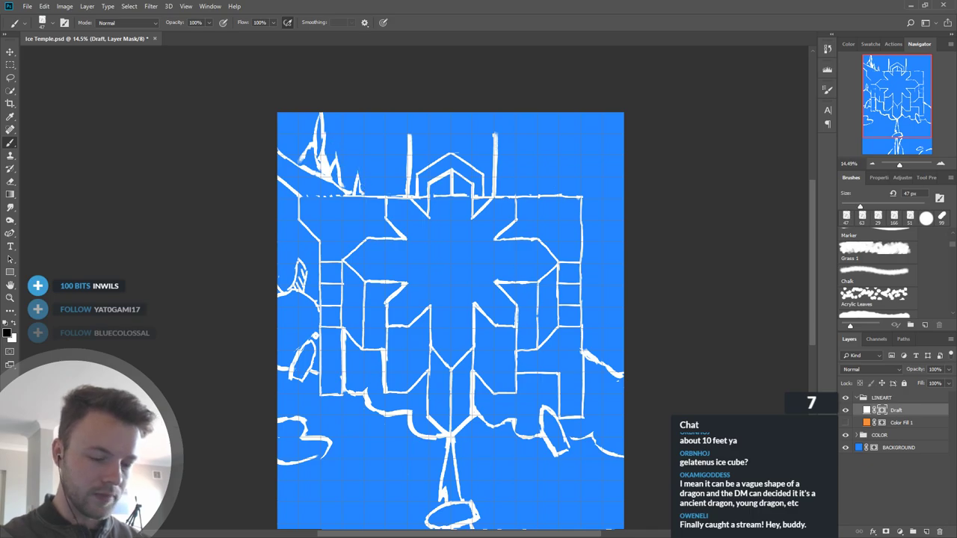
Step: Thicken the slanted snowflake edges beneath the top entrance and the left edge of the lower central arm
drag(658, 272, 656, 301)
key(x)
key(x)
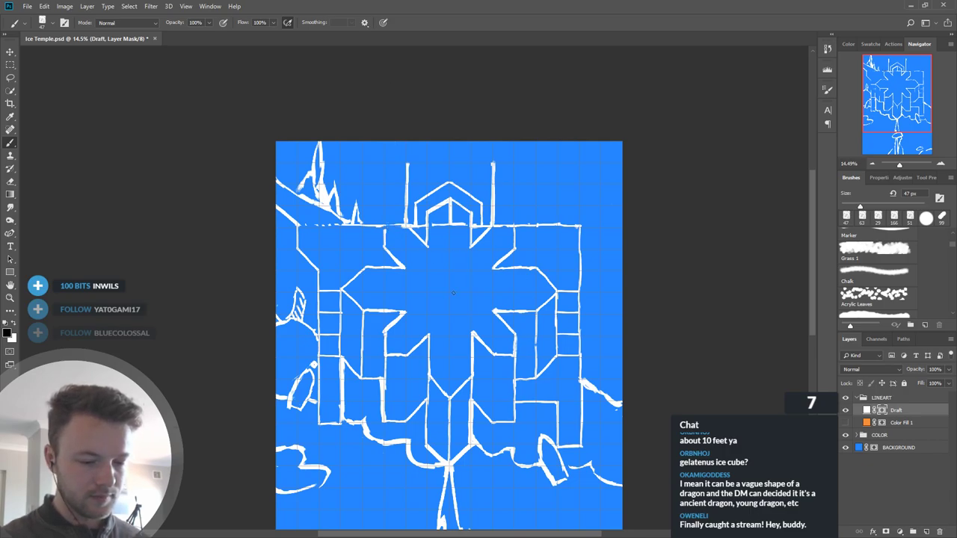
key(x)
drag(597, 350, 581, 311)
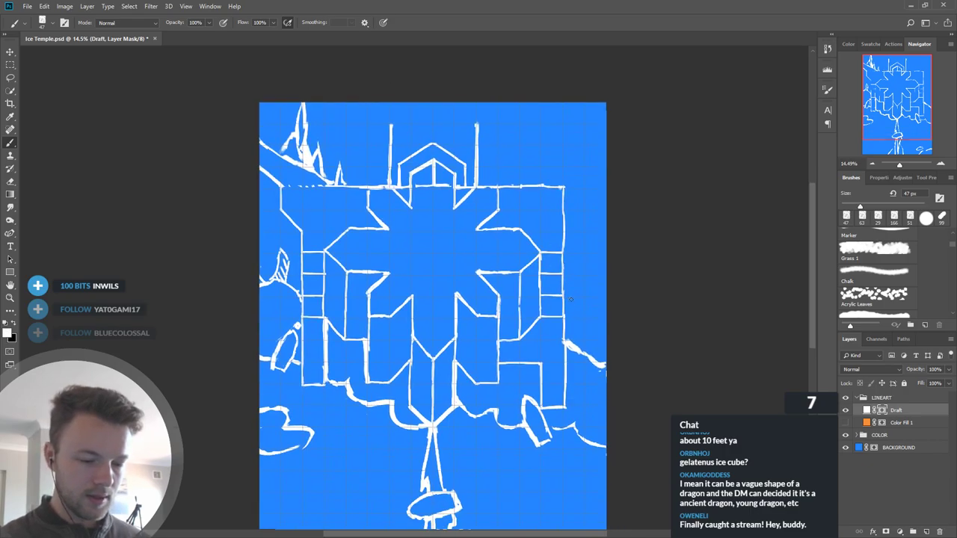
mouse_move(410, 187)
mouse_down()
mouse_move(410, 206)
mouse_move(457, 210)
mouse_up()
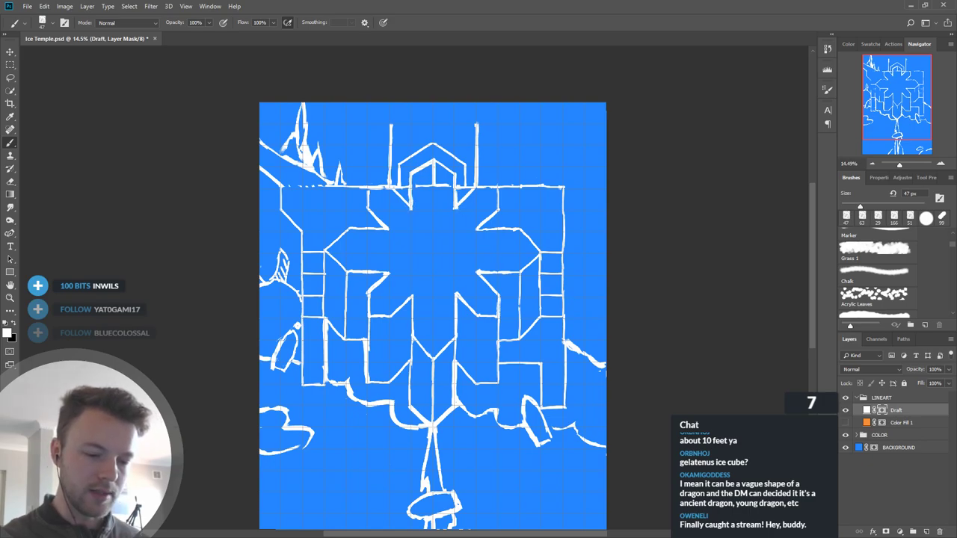
drag(389, 187, 409, 208)
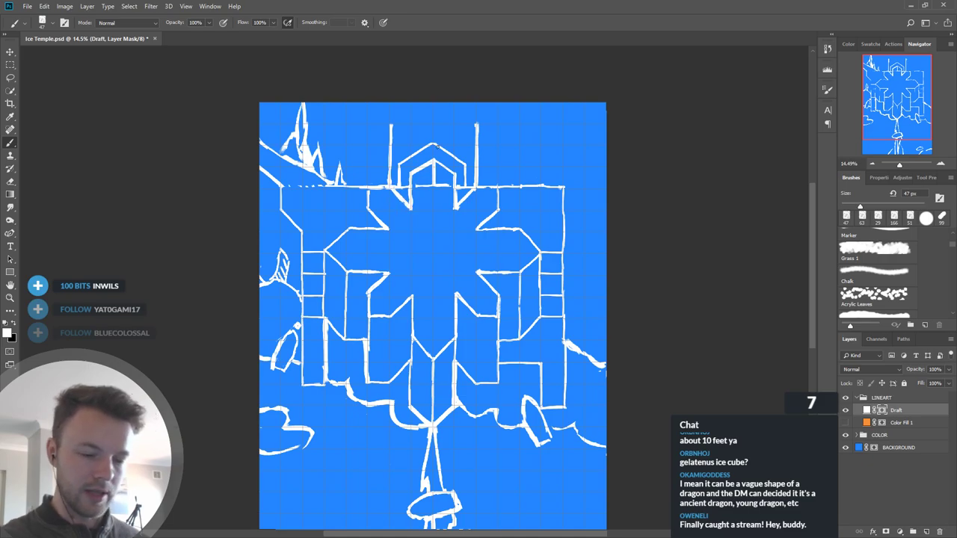
drag(411, 297, 410, 359)
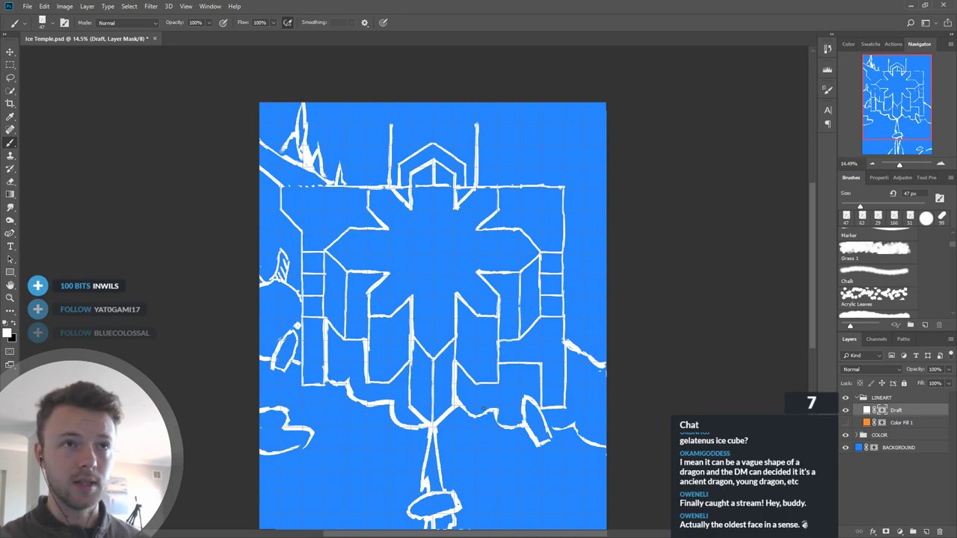
Step: Touch up the snowflake's short upper edges, the lower left slab's outer edge and the lower left rectangle's inner edge
key(x)
key(x)
key(x)
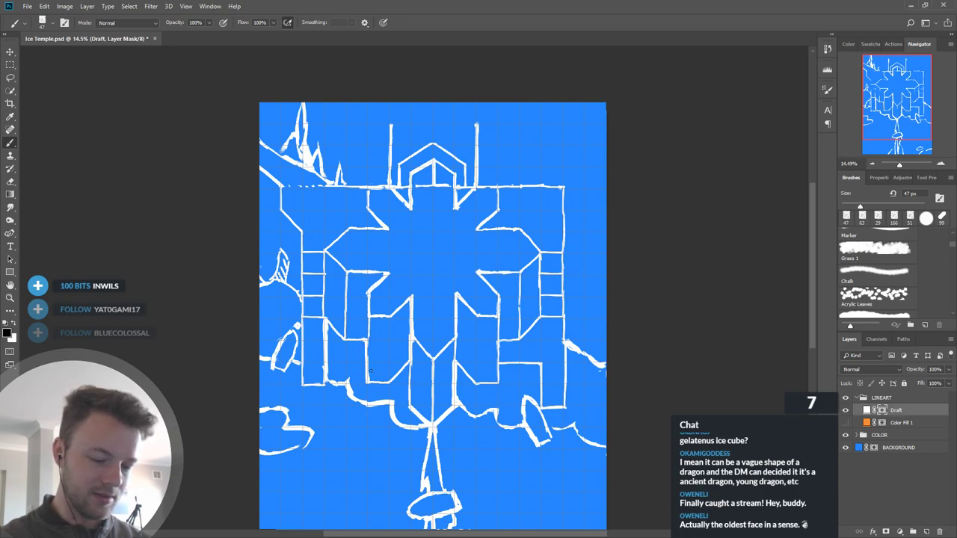
key(x)
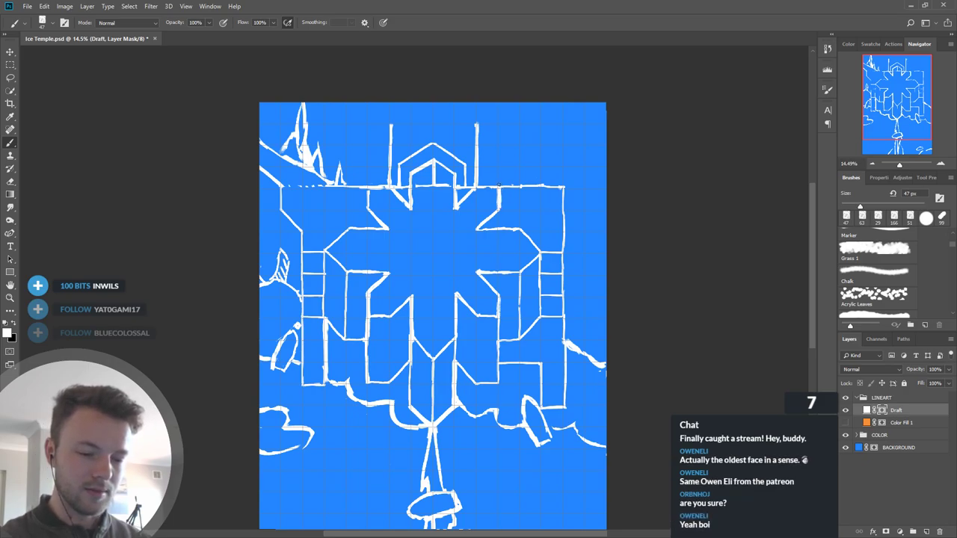
key(x)
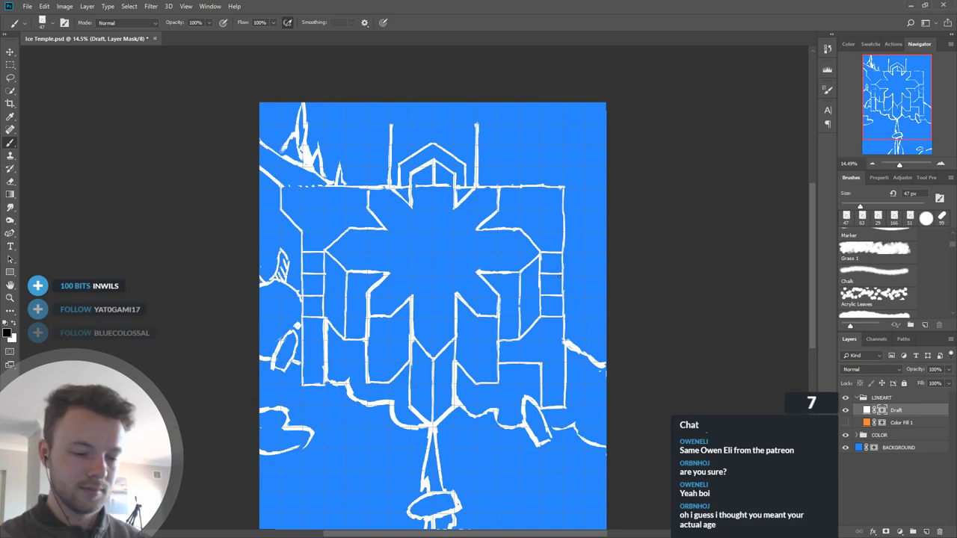
drag(540, 242, 551, 273)
key(x)
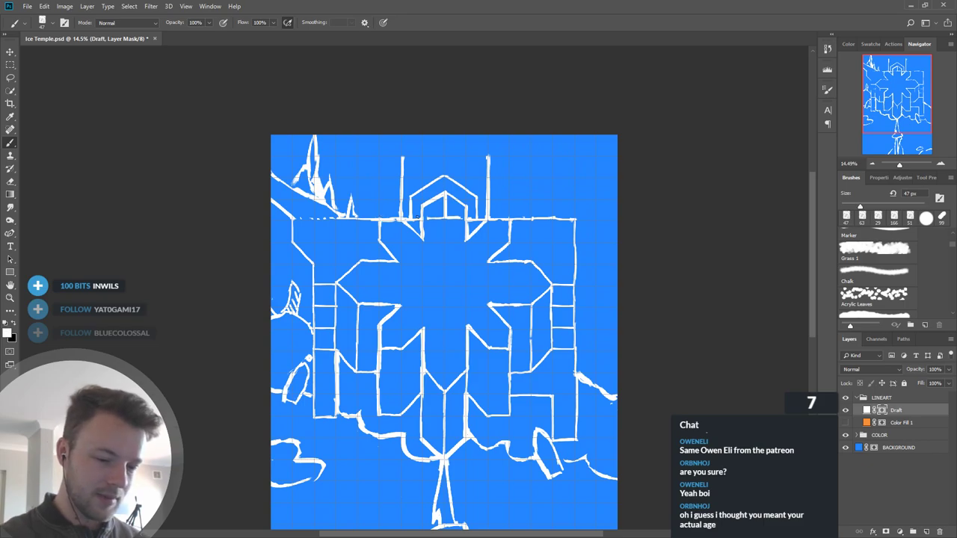
Step: Break up and roughen the bottom edges of the two slabs flanking the central lower arm
scroll(557, 353, down, 5)
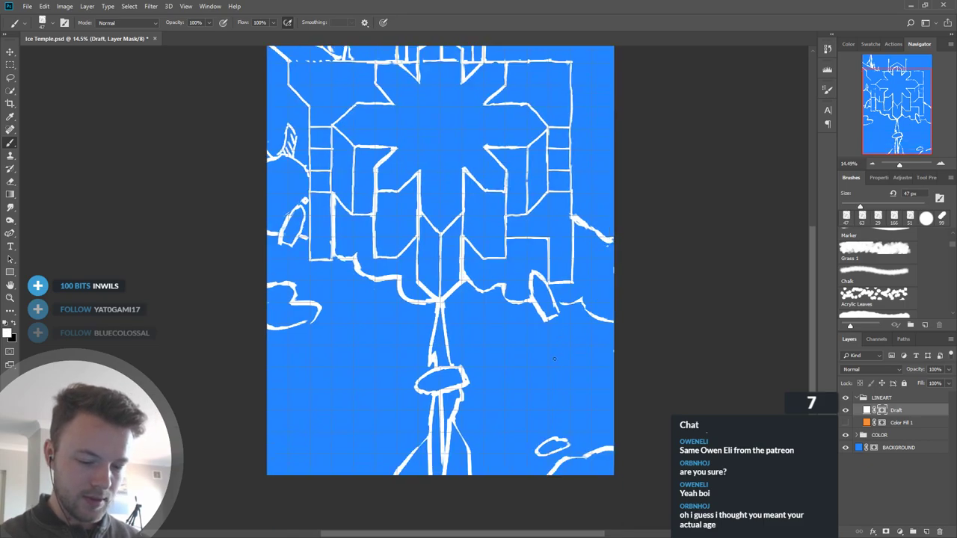
mouse_move(503, 270)
mouse_down()
mouse_move(523, 350)
mouse_move(514, 338)
mouse_up()
key(x)
key(x)
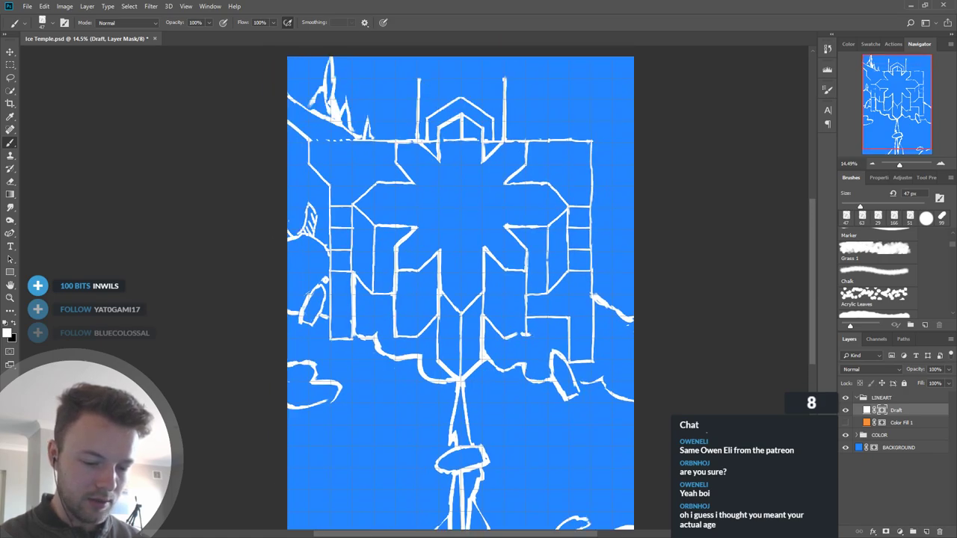
key(x)
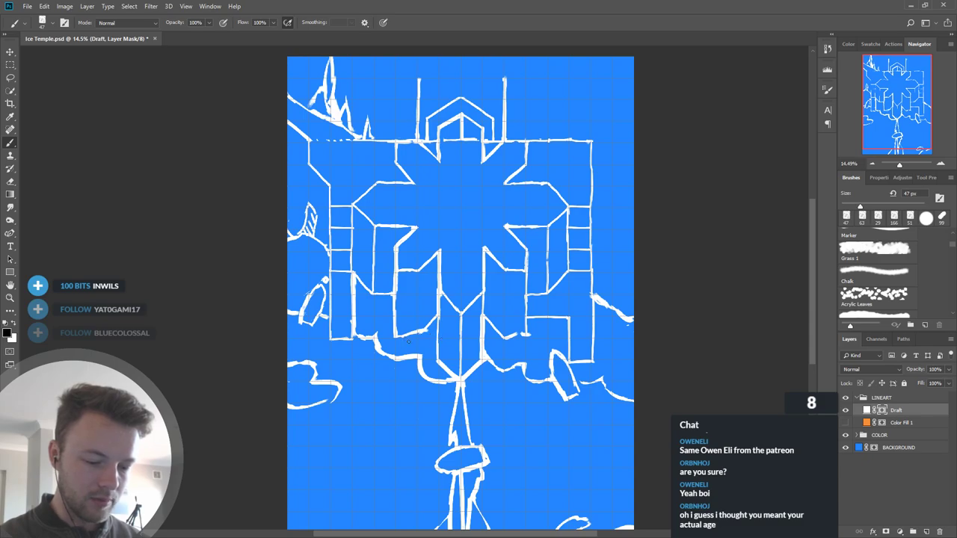
key(x)
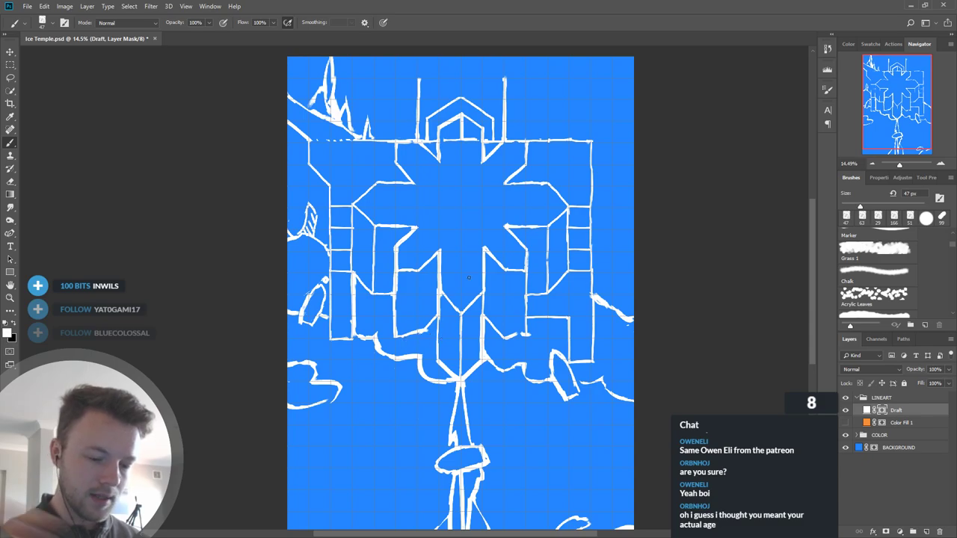
Step: Thicken the short horizontal edge at the top of the slab to the right of the central lower arm
scroll(379, 232, up, 8)
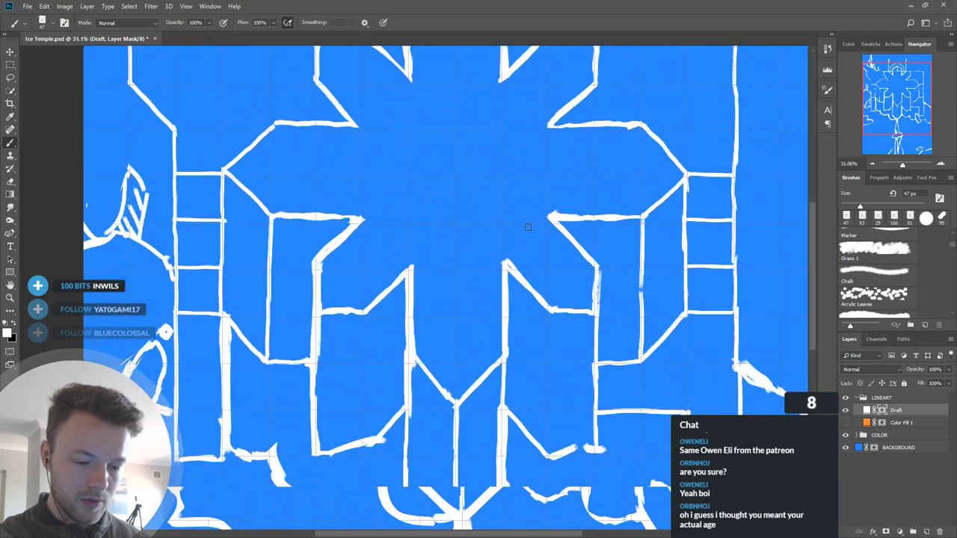
key(x)
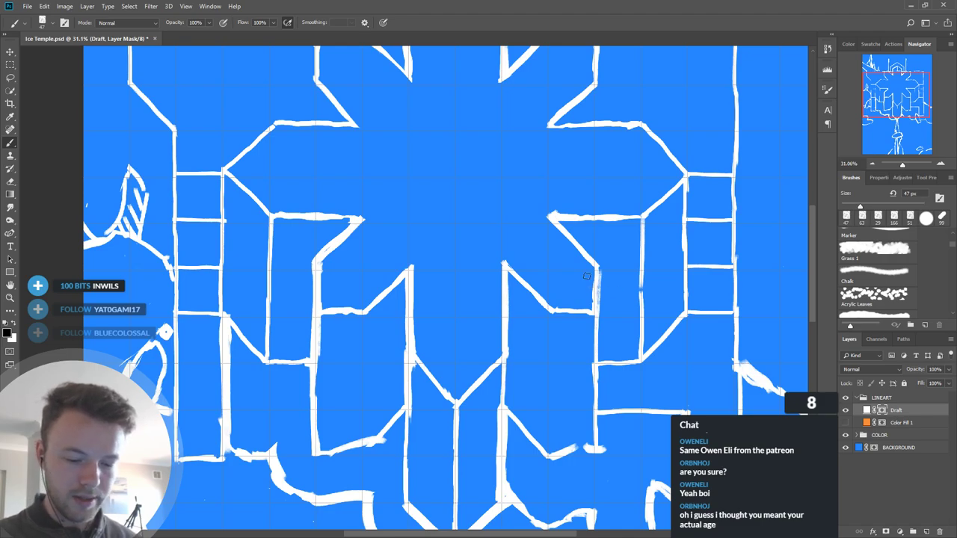
drag(556, 307, 599, 313)
key(x)
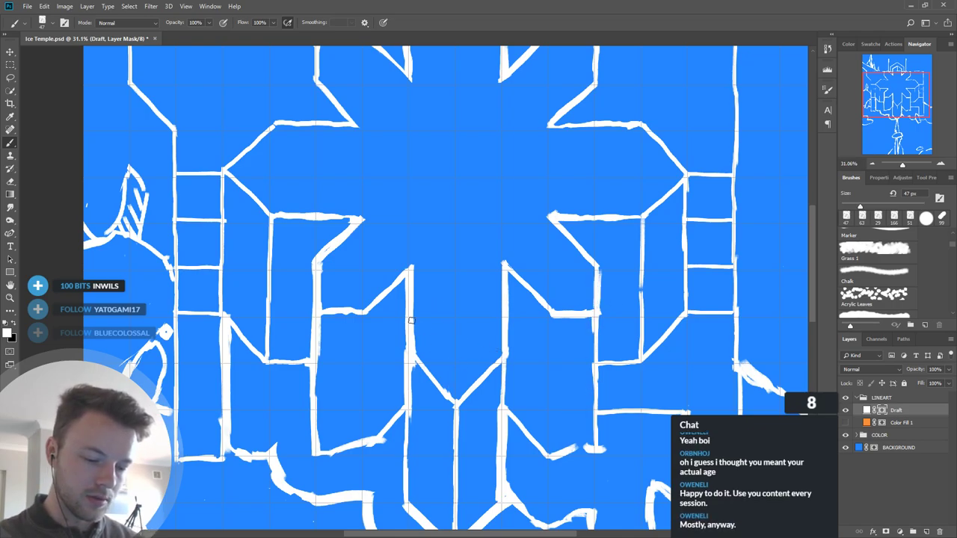
drag(595, 363, 598, 368)
Step: Trim the inner side of the central lower arm's left edge to thin its line
key(x)
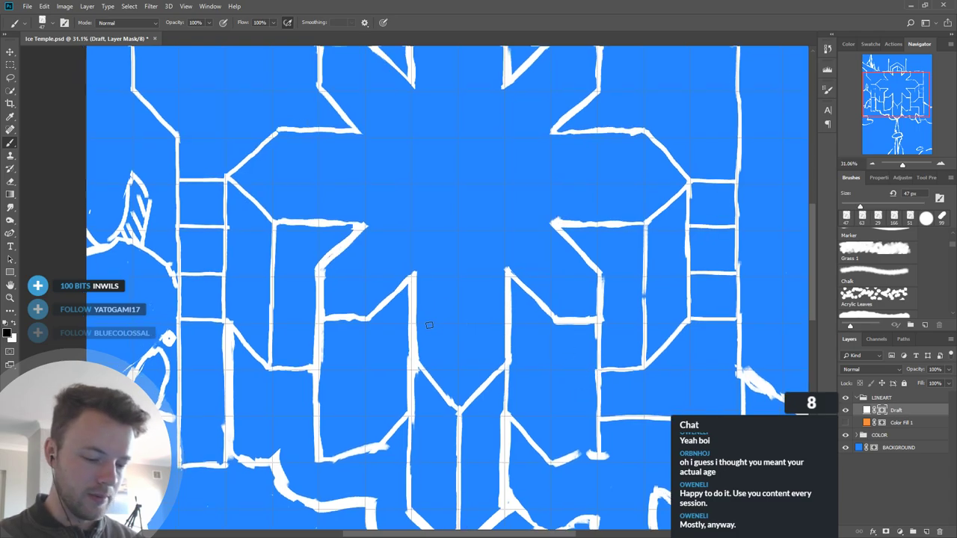
mouse_move(419, 353)
mouse_down()
mouse_move(418, 363)
mouse_move(419, 266)
mouse_up()
drag(419, 309, 417, 274)
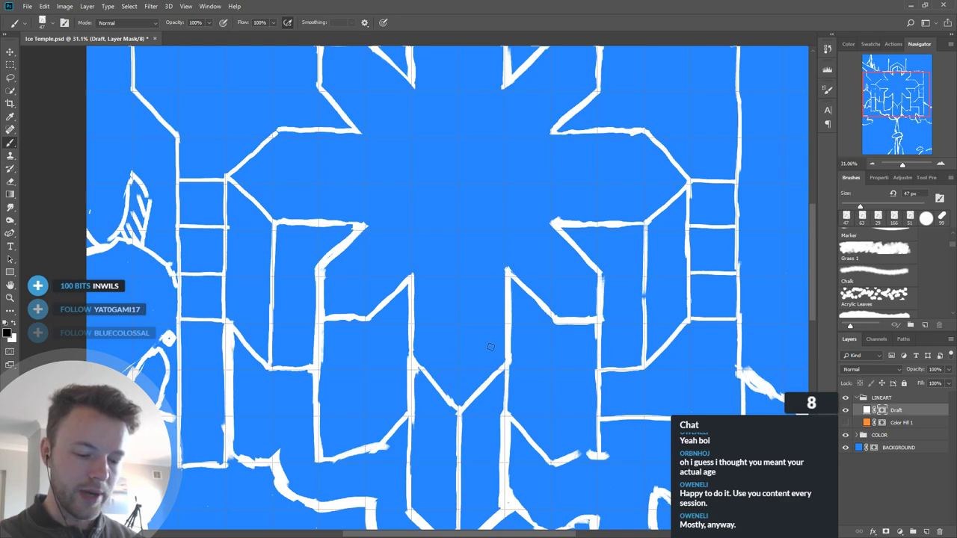
Step: Thicken the right inner slab's vertical edge, top edge and the diagonal joining it to the right-hand stair blocks
scroll(463, 263, down, 3)
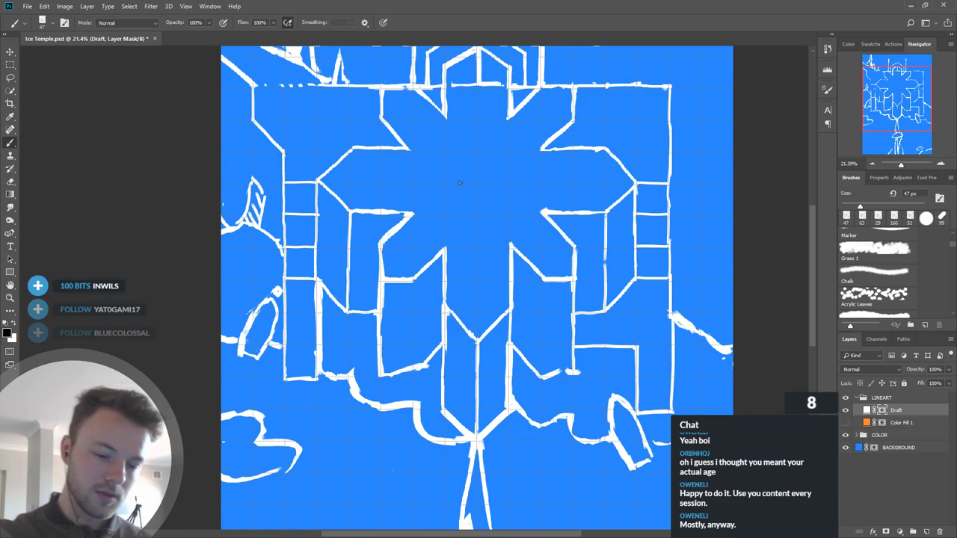
scroll(666, 279, down, 2)
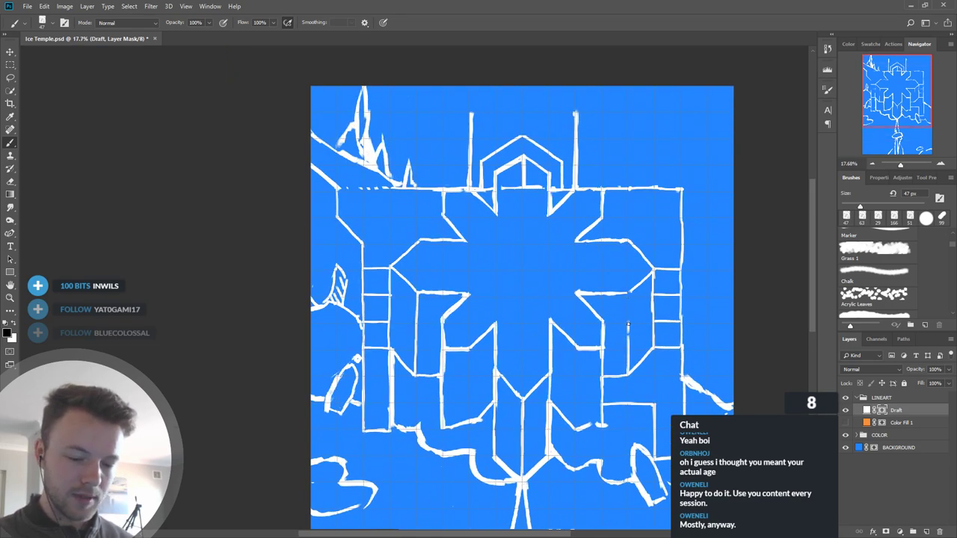
key(x)
drag(627, 319, 627, 361)
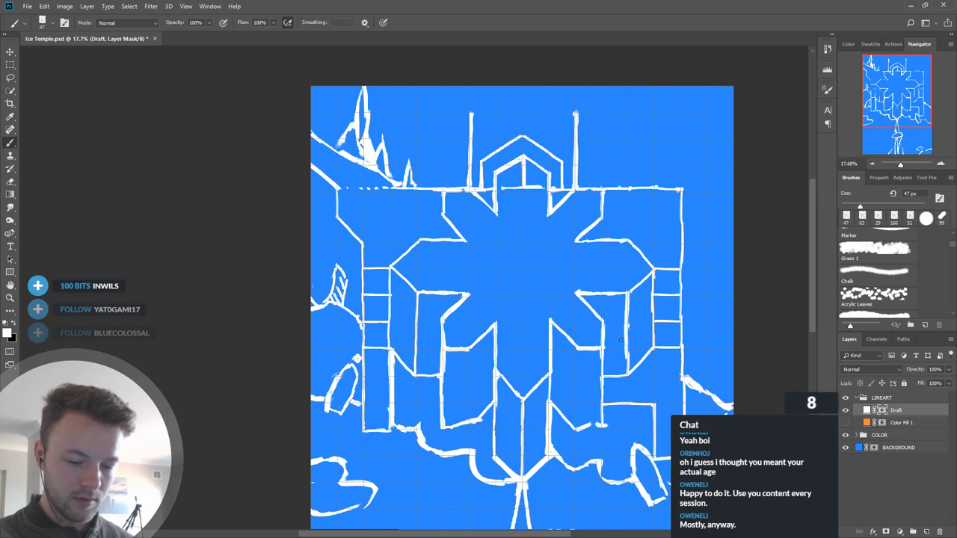
drag(580, 296, 630, 296)
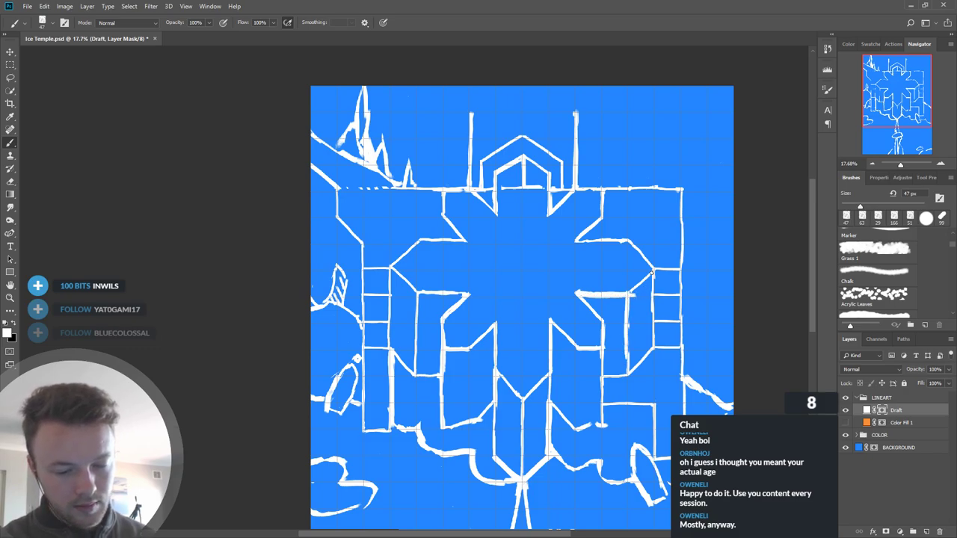
key(x)
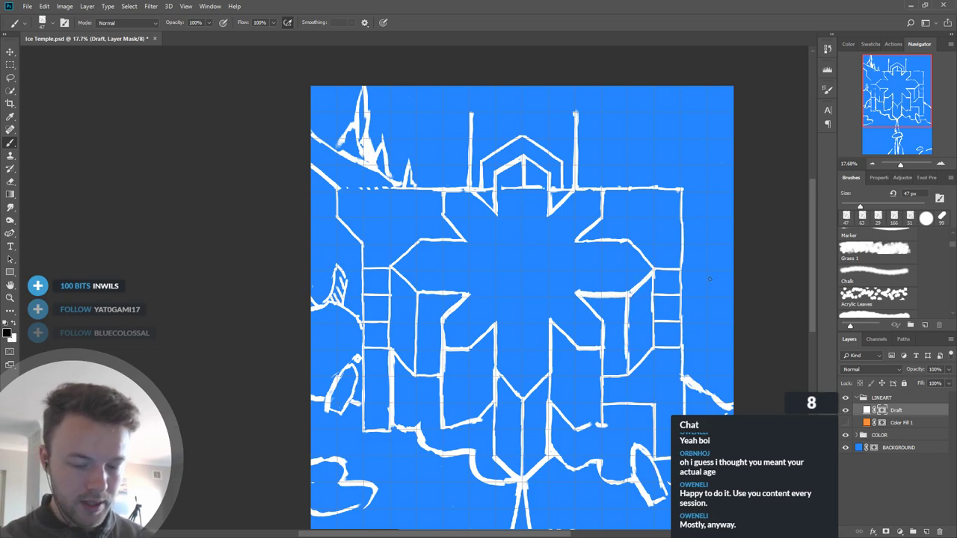
Step: Thicken the upper part of the temple's right wall on its inner side and trim its outer side
key(x)
mouse_move(685, 210)
mouse_down()
mouse_move(685, 284)
mouse_move(684, 210)
mouse_move(683, 270)
mouse_move(690, 222)
mouse_up()
key(x)
key(x)
drag(680, 190, 680, 260)
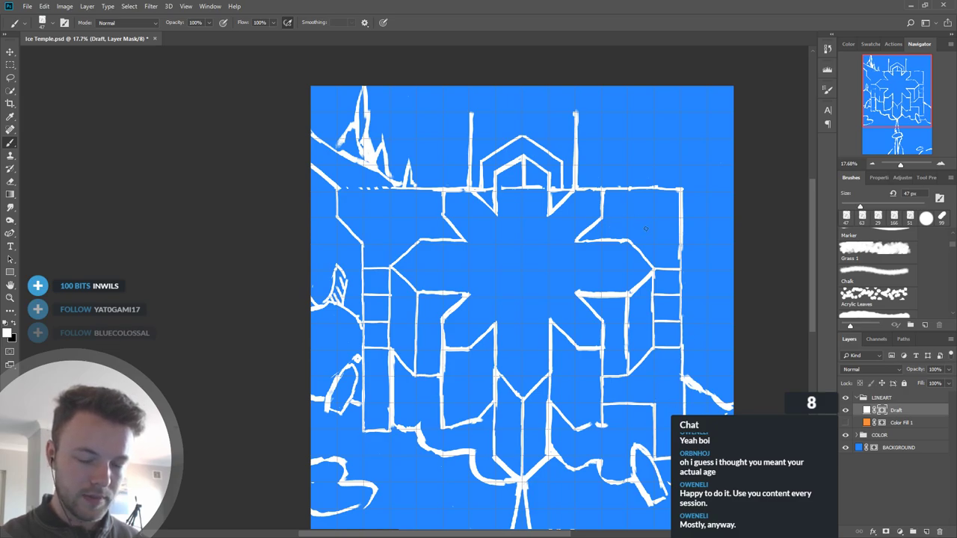
key(x)
drag(685, 187, 684, 252)
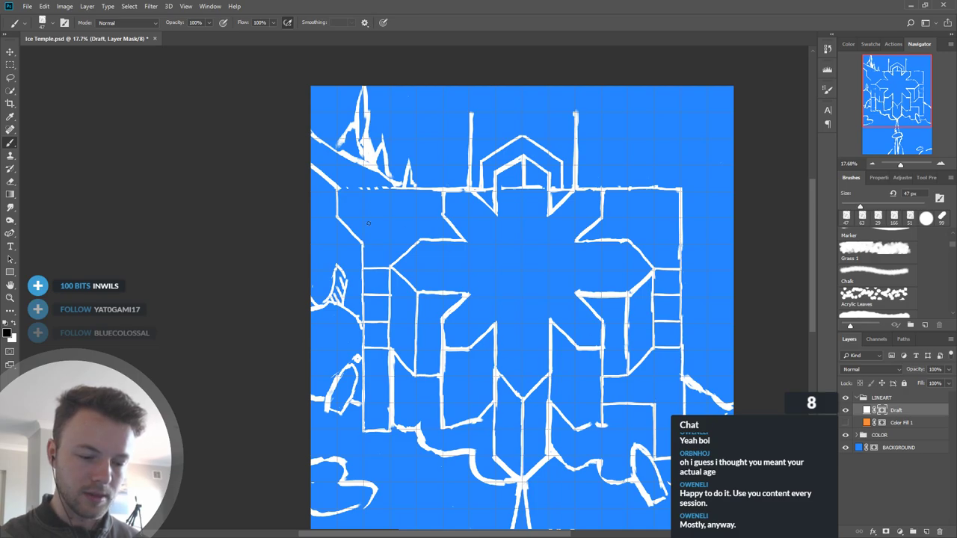
Step: Thin the horizontal top edges of the right and left inner slabs by trimming their upper sides
drag(663, 354, 640, 364)
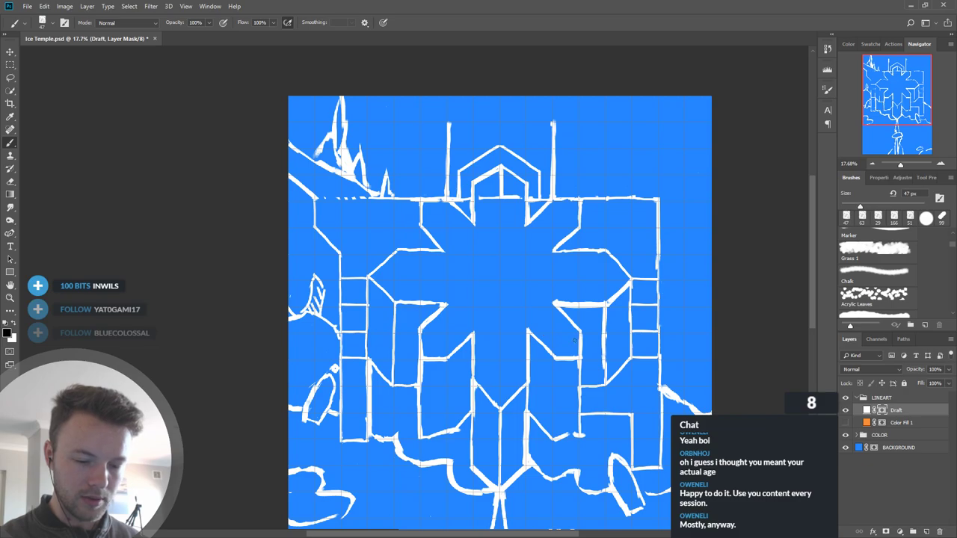
key(x)
drag(554, 300, 604, 296)
mouse_move(555, 300)
mouse_down()
mouse_move(592, 295)
mouse_move(550, 304)
mouse_move(600, 301)
mouse_move(633, 277)
mouse_move(606, 303)
mouse_move(622, 283)
mouse_move(602, 301)
mouse_up()
key(x)
key(x)
mouse_move(394, 305)
mouse_down()
mouse_move(452, 304)
mouse_move(431, 301)
mouse_move(425, 331)
mouse_up()
key(x)
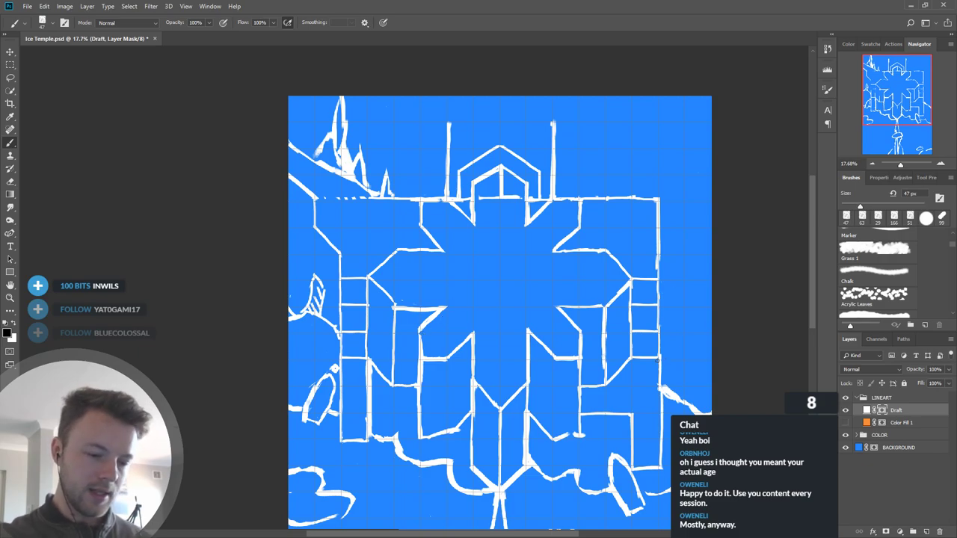
scroll(502, 355, down, 2)
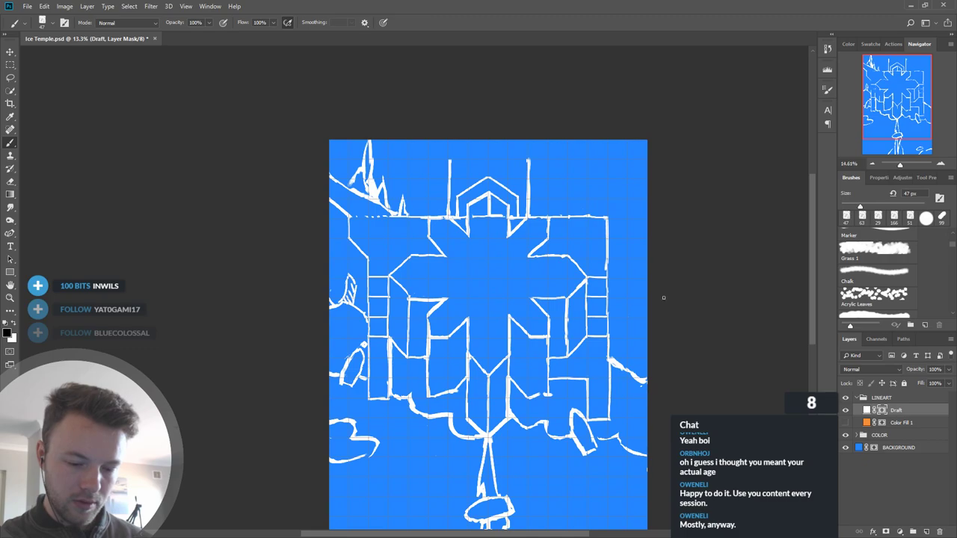
scroll(577, 249, up, 2)
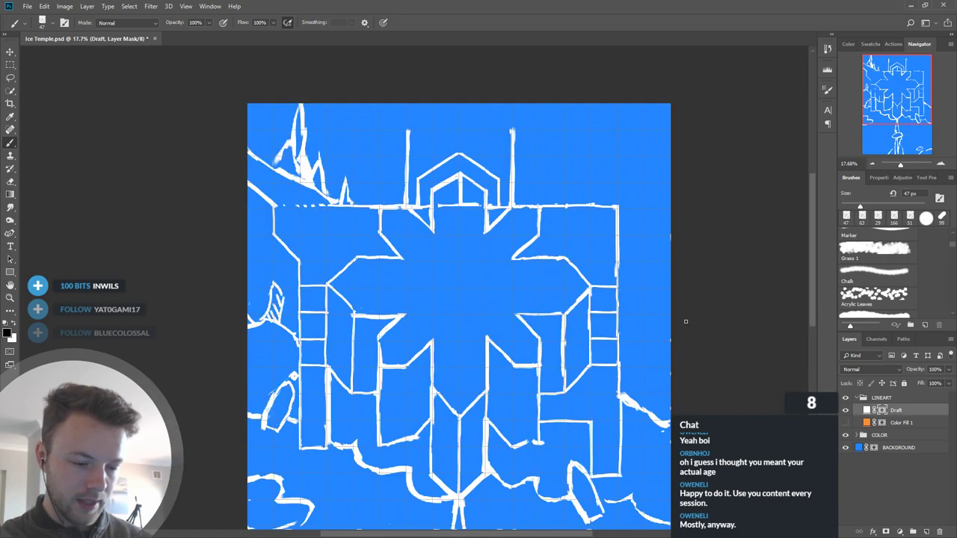
Step: Sketch a pointed ice spike rising from the rock edge outside the right stair blocks and trim its outline
scroll(683, 313, up, 2)
drag(701, 331, 646, 314)
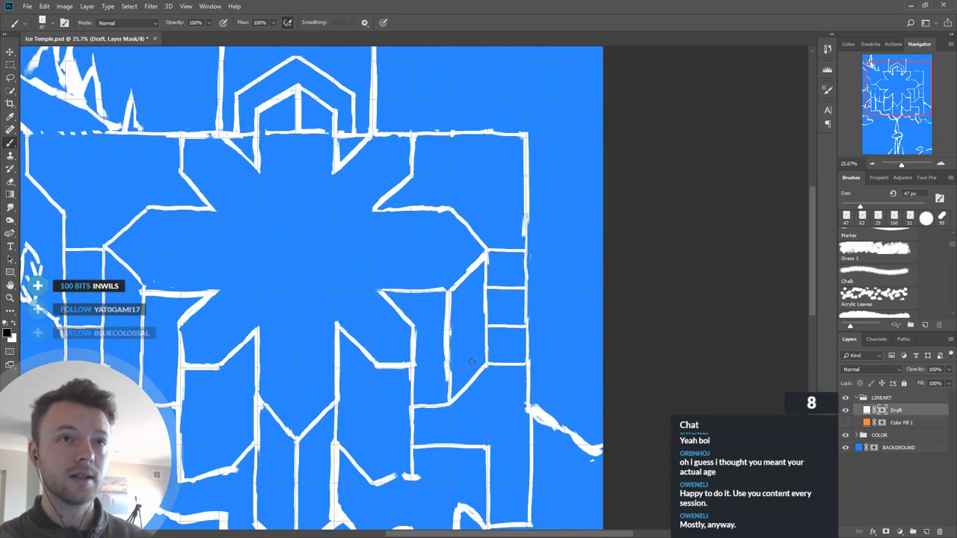
drag(526, 323, 514, 356)
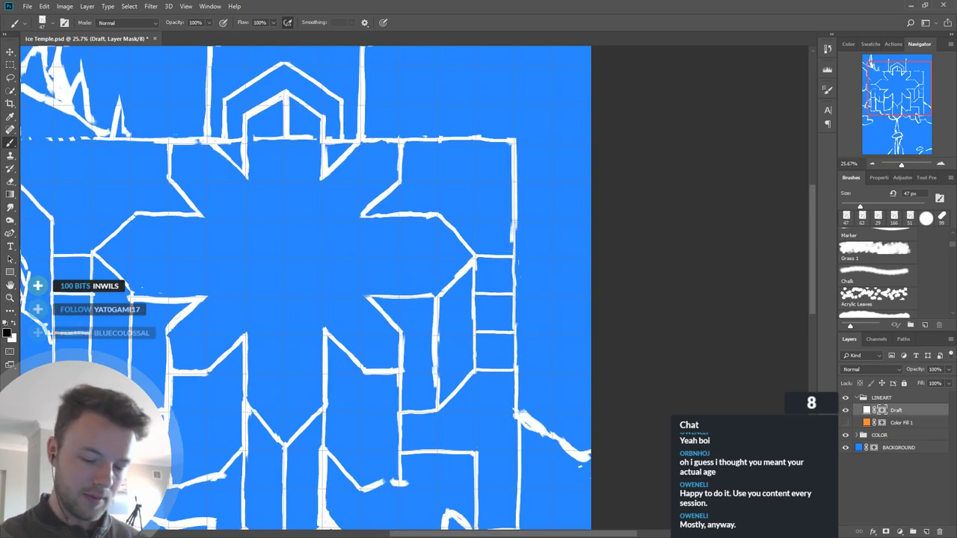
key(x)
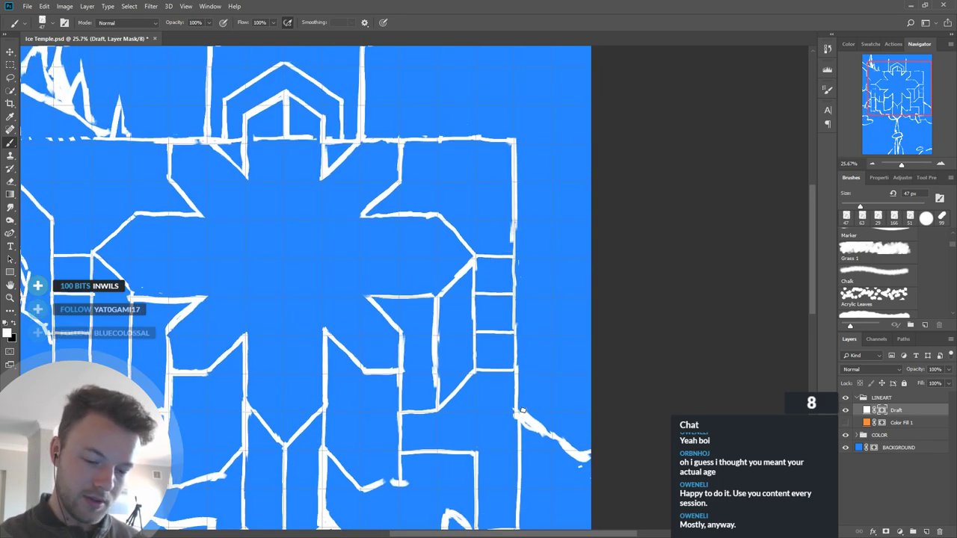
drag(522, 413, 554, 335)
mouse_move(516, 368)
mouse_down()
mouse_move(566, 303)
mouse_move(549, 311)
mouse_move(576, 249)
mouse_move(551, 354)
mouse_up()
key(x)
mouse_move(575, 278)
mouse_down()
mouse_move(568, 307)
mouse_move(574, 255)
mouse_move(561, 322)
mouse_move(555, 301)
mouse_move(569, 261)
mouse_move(559, 302)
mouse_up()
drag(575, 256, 571, 287)
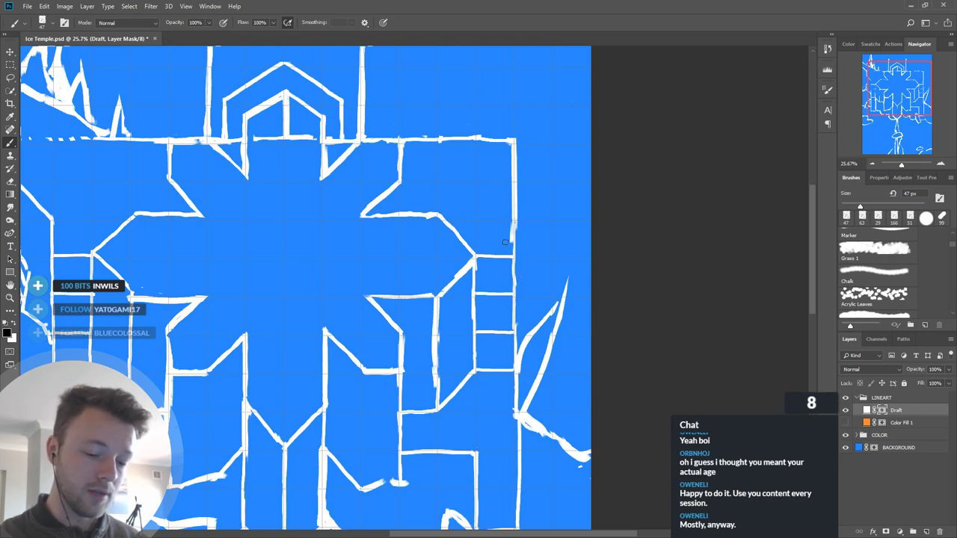
Step: Refine the spike outside the right stair blocks and extend it with long leaning lines to the map's right edge
key(x)
mouse_move(549, 317)
mouse_down()
mouse_move(553, 341)
mouse_move(540, 355)
mouse_move(551, 339)
mouse_move(542, 345)
mouse_move(536, 323)
mouse_move(555, 318)
mouse_move(562, 296)
mouse_up()
key(x)
key(x)
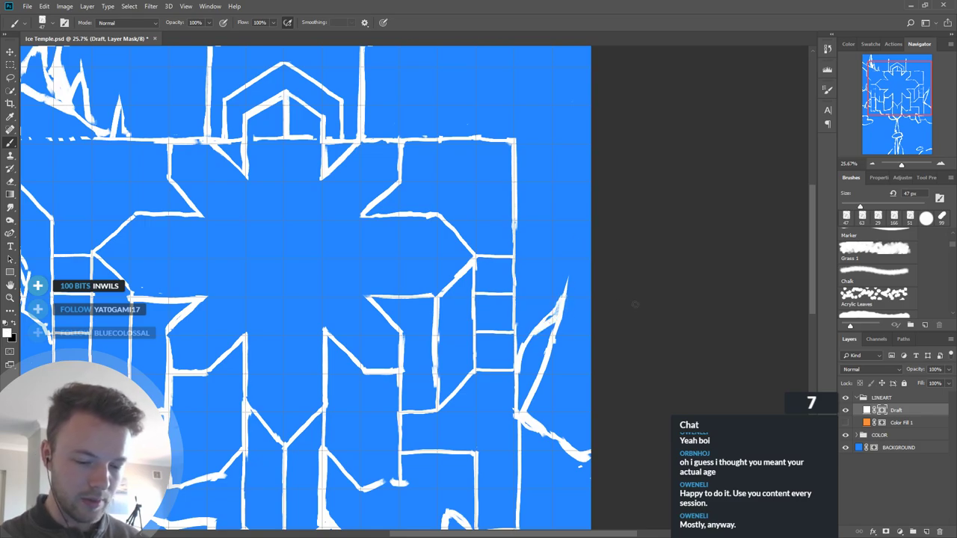
scroll(598, 374, down, 2)
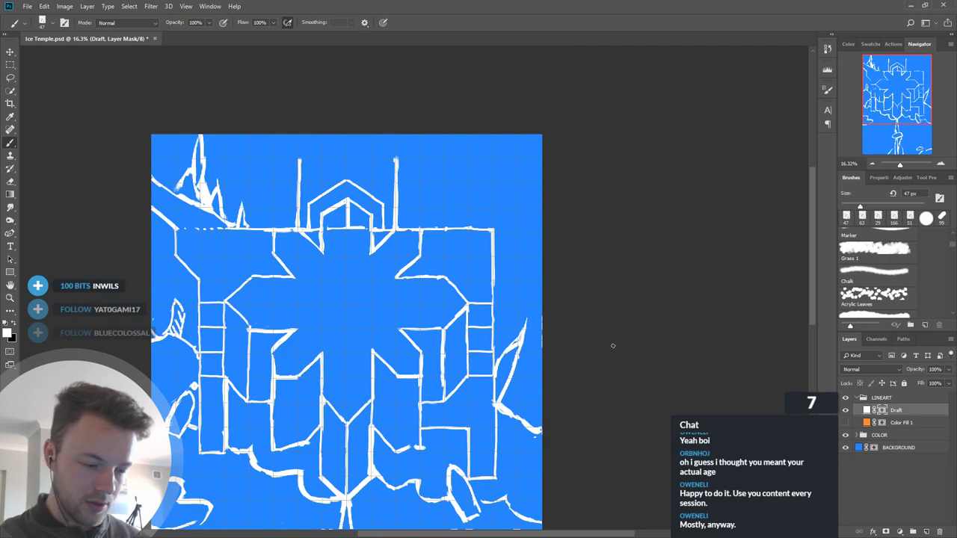
key(ctrl+z)
drag(523, 328, 551, 278)
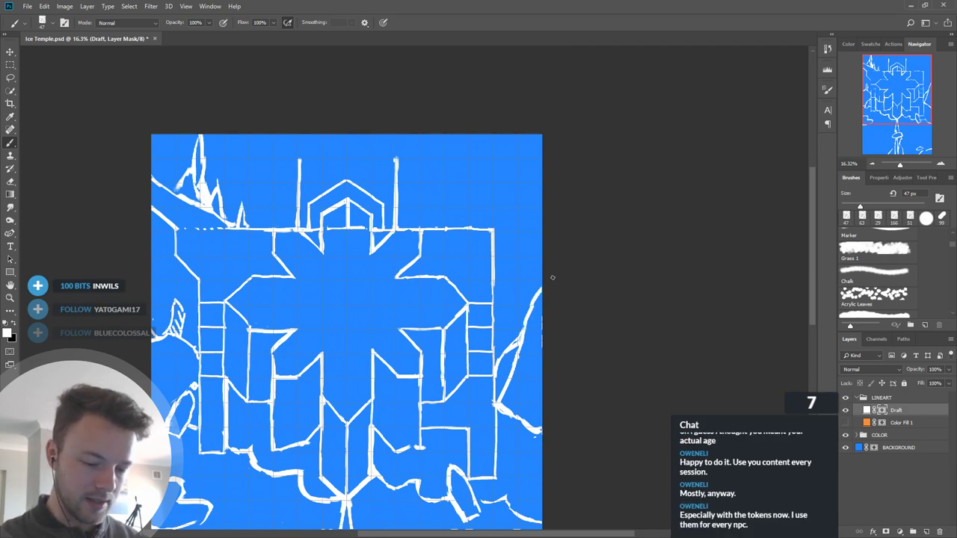
drag(541, 232, 514, 349)
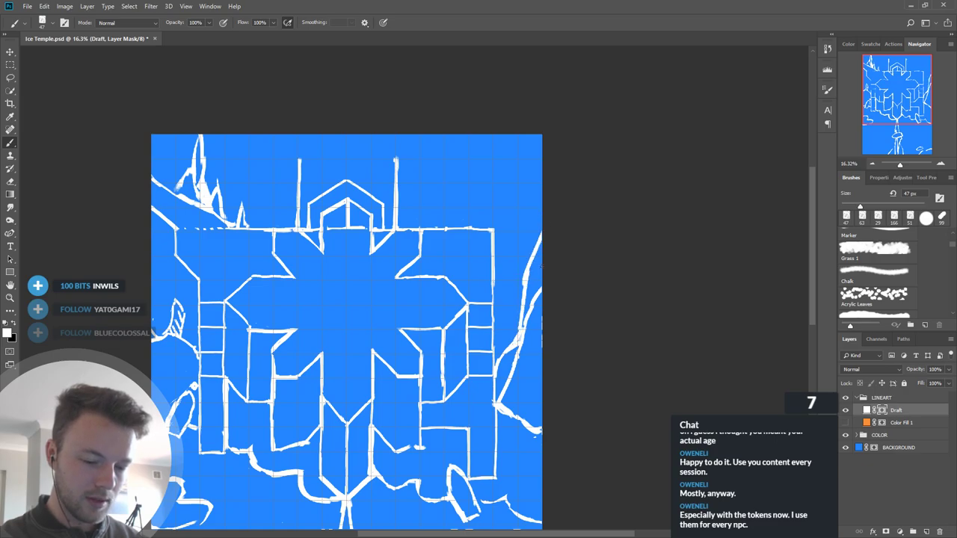
Step: Draw a cliff line from the temple's upper-right corner to the map's top edge and a narrow spike beside the right wall
mouse_move(494, 229)
mouse_down()
mouse_move(541, 135)
mouse_move(521, 184)
mouse_up()
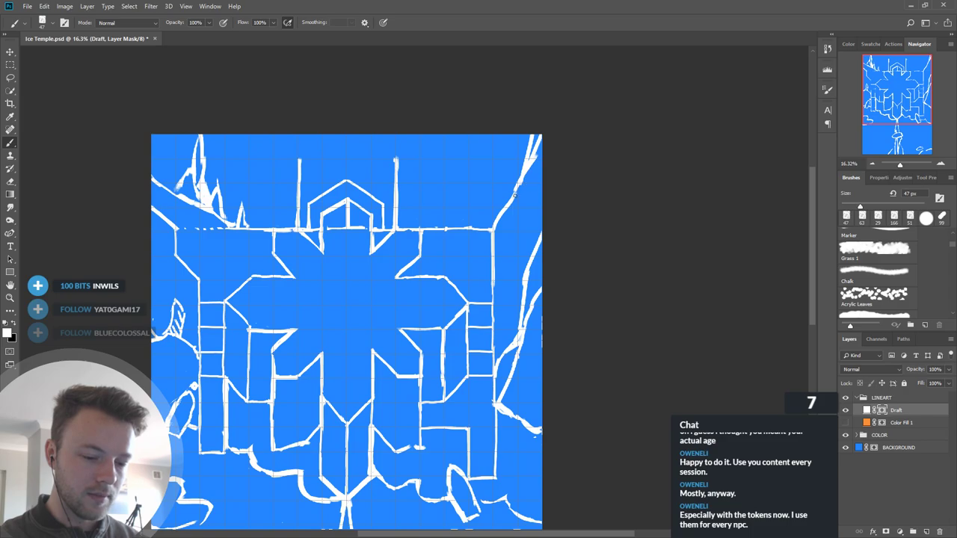
mouse_move(495, 222)
mouse_down()
mouse_move(492, 291)
mouse_move(518, 240)
mouse_up()
mouse_move(518, 240)
mouse_down()
mouse_move(494, 297)
mouse_move(505, 278)
mouse_up()
key(x)
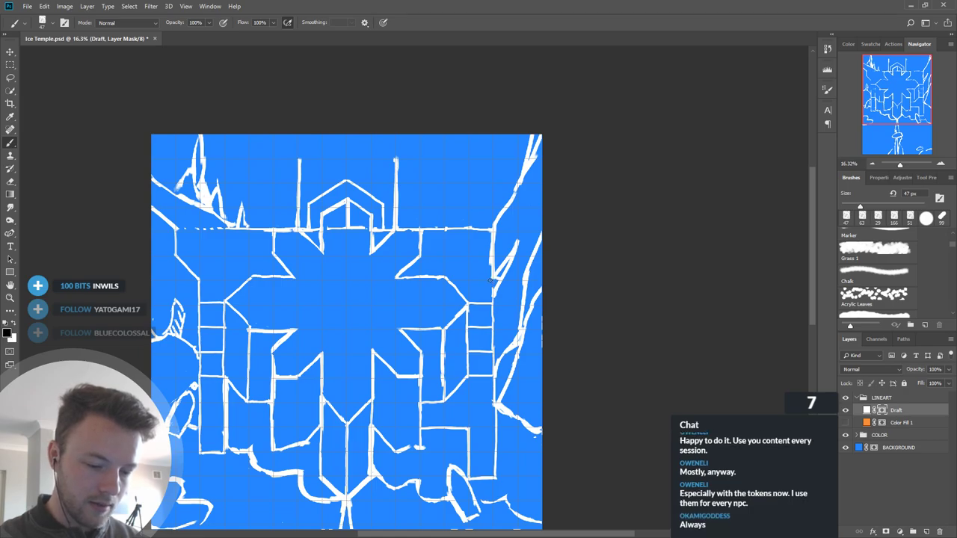
scroll(594, 295, left, 1)
scroll(580, 389, down, 2)
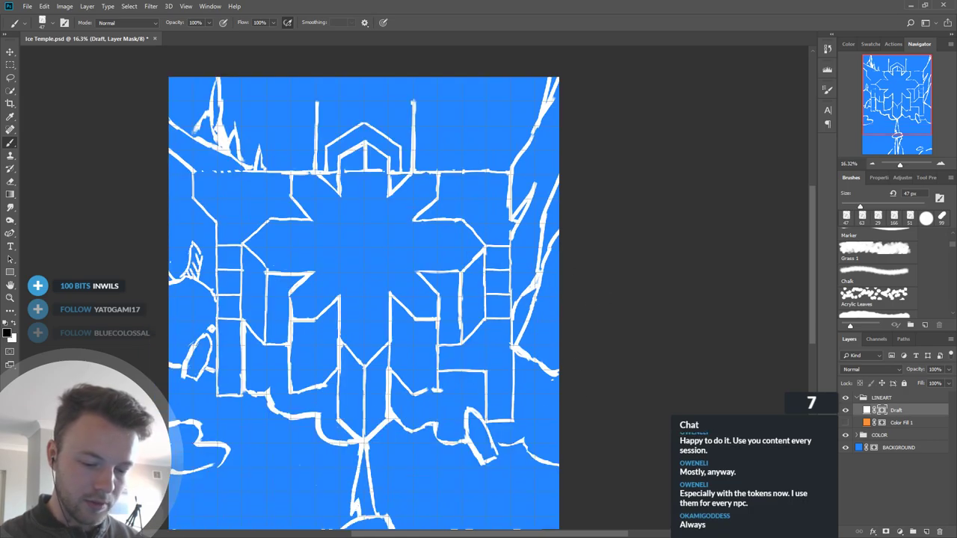
Step: Add a facet line to the large right-hand spike, running down from the map's edge to the rock line
key(x)
drag(557, 329, 543, 364)
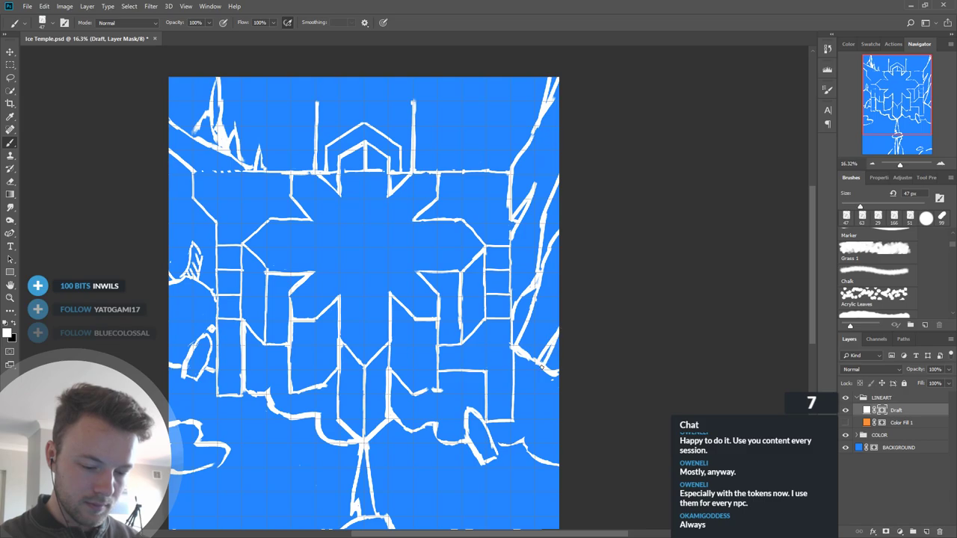
scroll(592, 293, up, 3)
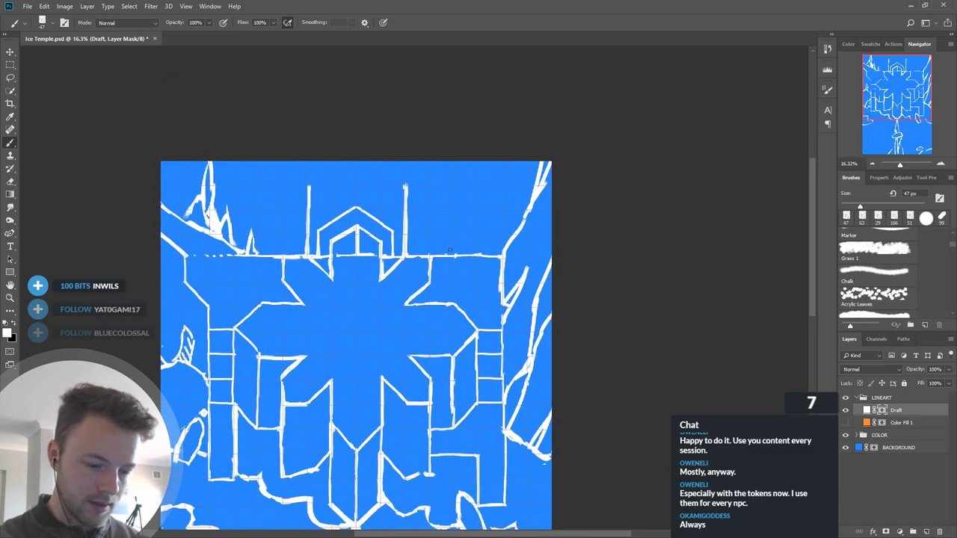
Step: Draw a spike on the right part of the temple's top wall and join its tip to the upper-right cliff line
mouse_move(448, 251)
mouse_down()
mouse_move(474, 208)
mouse_move(451, 259)
mouse_up()
key(x)
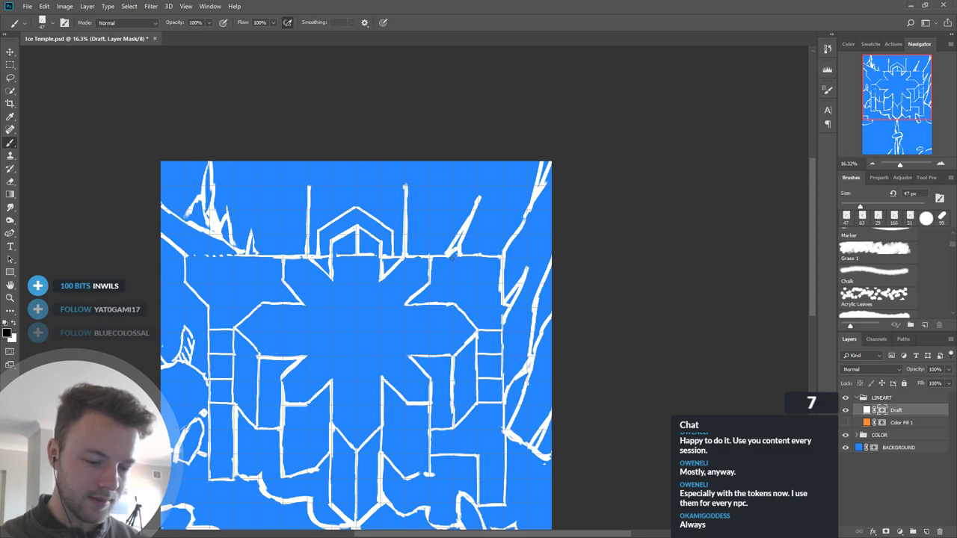
scroll(598, 257, down, 2)
key(x)
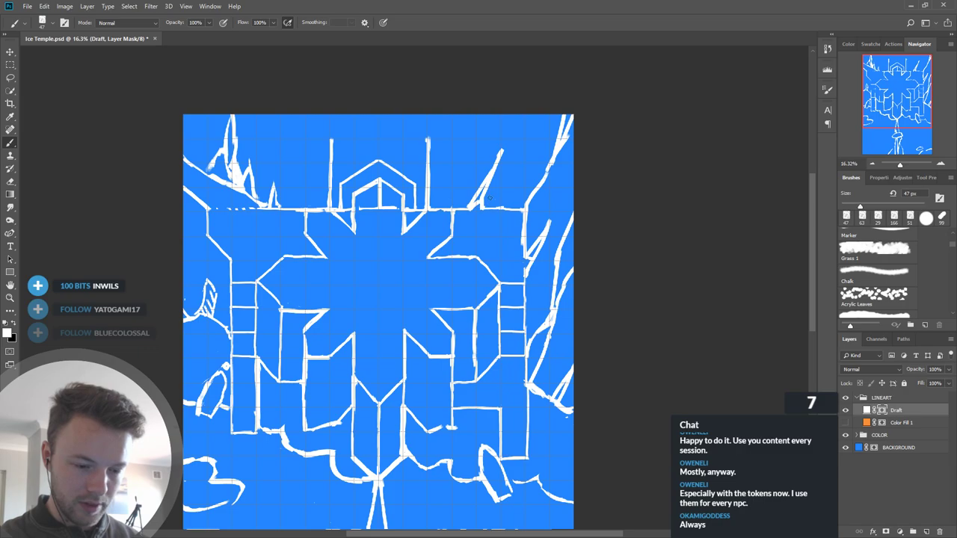
mouse_move(499, 154)
mouse_down()
mouse_move(561, 137)
mouse_move(552, 139)
mouse_up()
key(x)
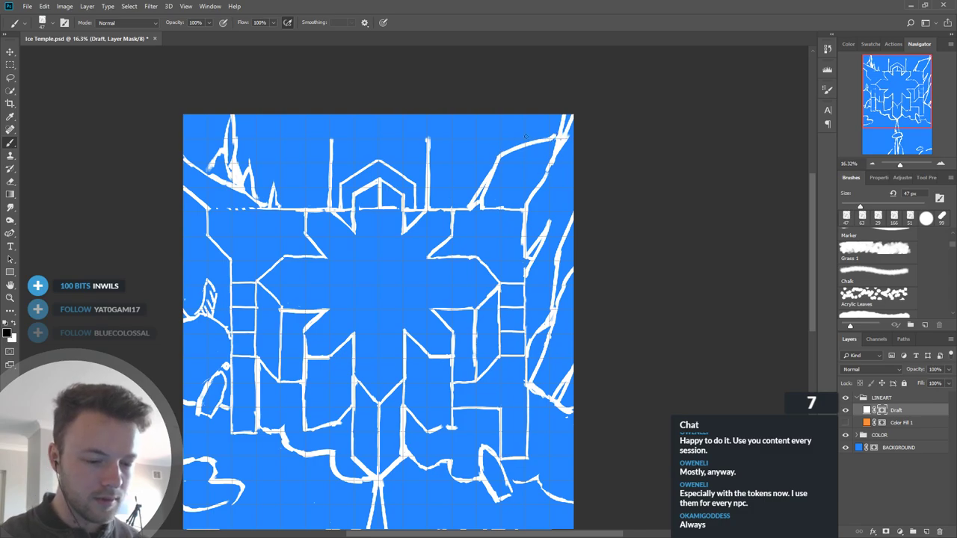
Step: Add facet lines inside the peak of the upper-right ice formation
mouse_move(573, 111)
mouse_down()
mouse_move(569, 154)
mouse_move(573, 110)
mouse_move(561, 160)
mouse_move(556, 136)
mouse_move(563, 158)
mouse_move(552, 159)
mouse_move(557, 101)
mouse_move(565, 134)
mouse_move(582, 147)
mouse_move(578, 126)
mouse_move(542, 164)
mouse_move(539, 139)
mouse_move(539, 172)
mouse_up()
key(x)
drag(606, 277, 585, 324)
drag(500, 181, 519, 160)
key(x)
key(x)
key(ctrl+z)
key(ctrl+z)
key(ctrl+z)
drag(498, 193, 531, 162)
key(ctrl+z)
drag(548, 311, 596, 266)
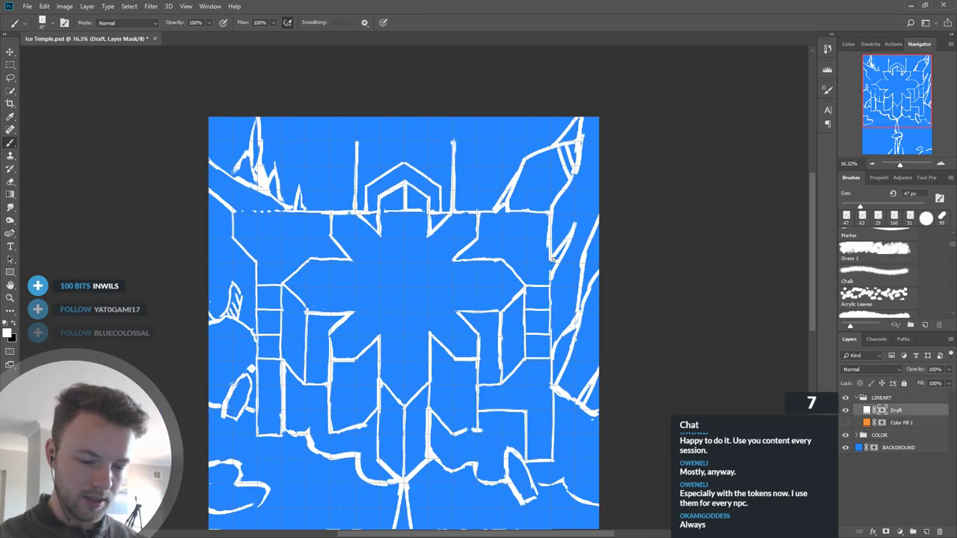
Step: Extend the two vertical lines flanking the arched top structure outward at an angle to the map's top edge
key(x)
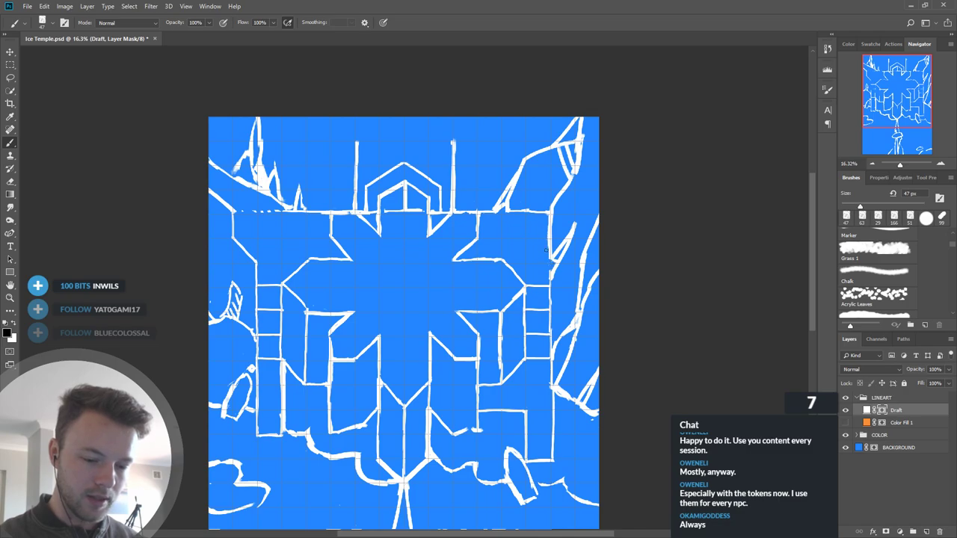
drag(541, 326, 602, 385)
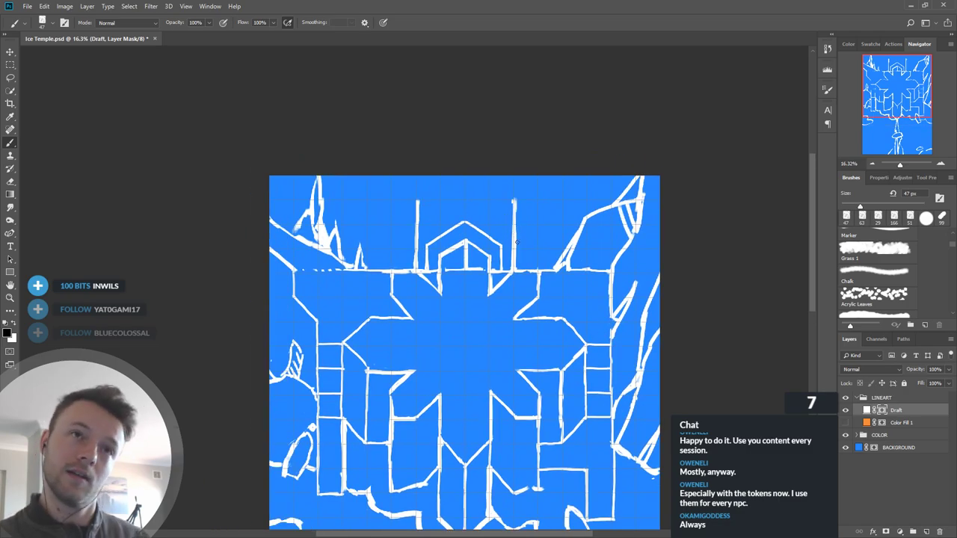
key(x)
key(x)
key(x)
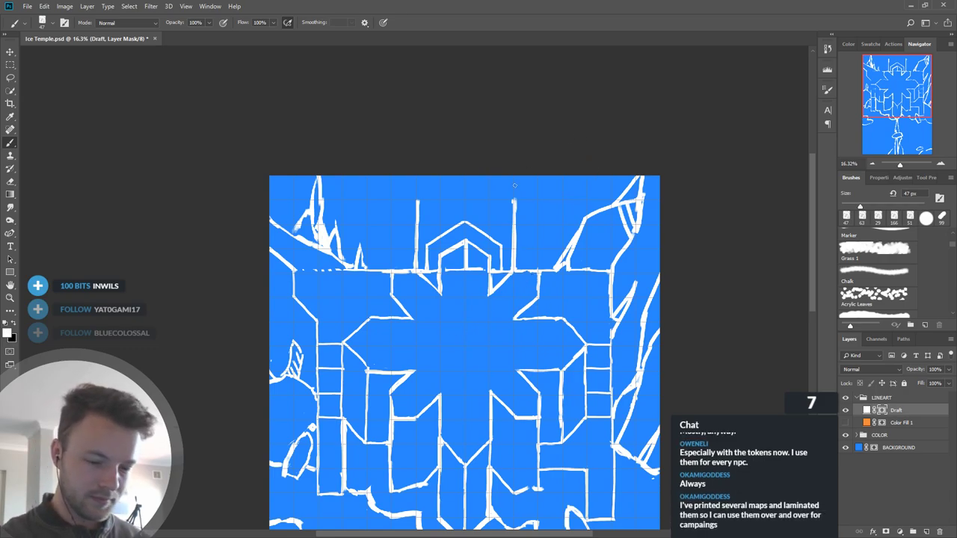
drag(513, 202, 536, 157)
drag(394, 175, 416, 200)
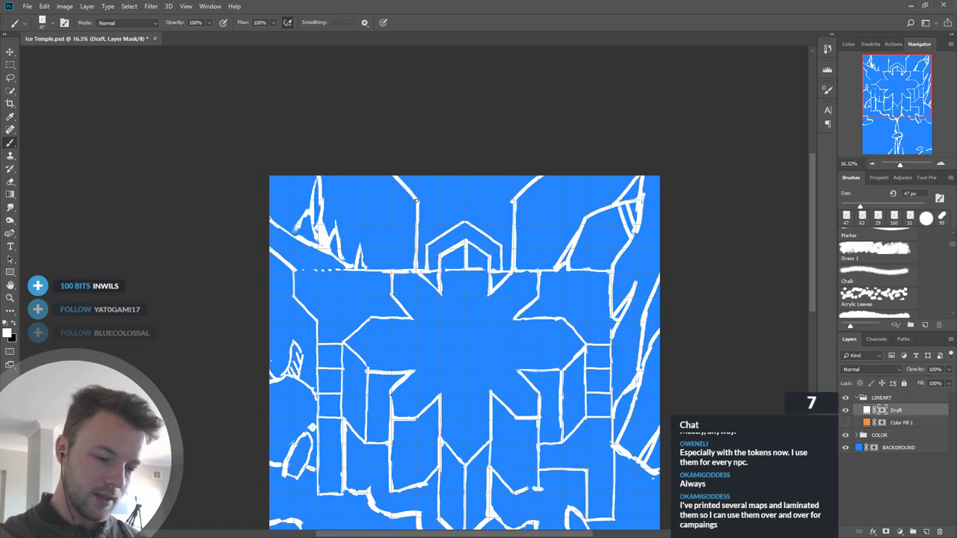
key(x)
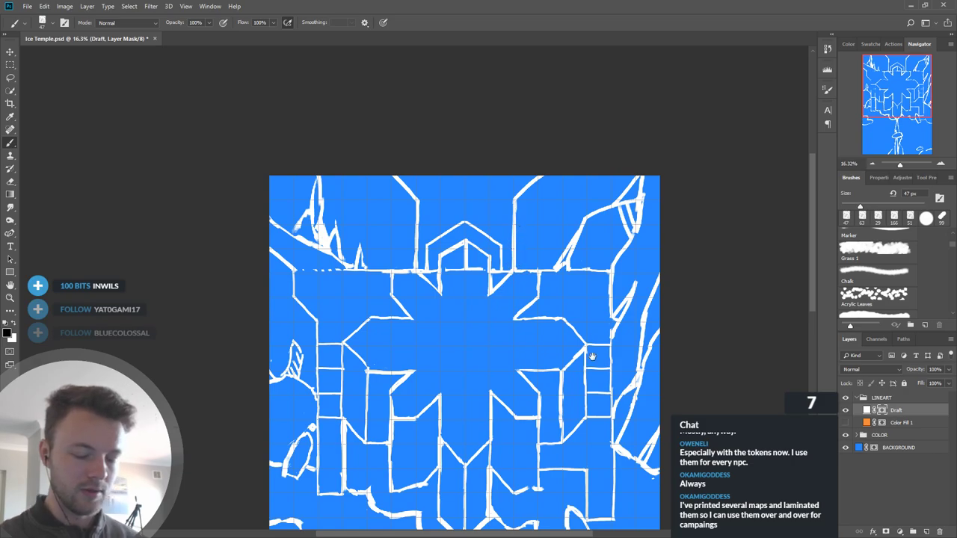
Step: Erase the tall ice spike in the map's upper-left corner
drag(590, 346, 603, 283)
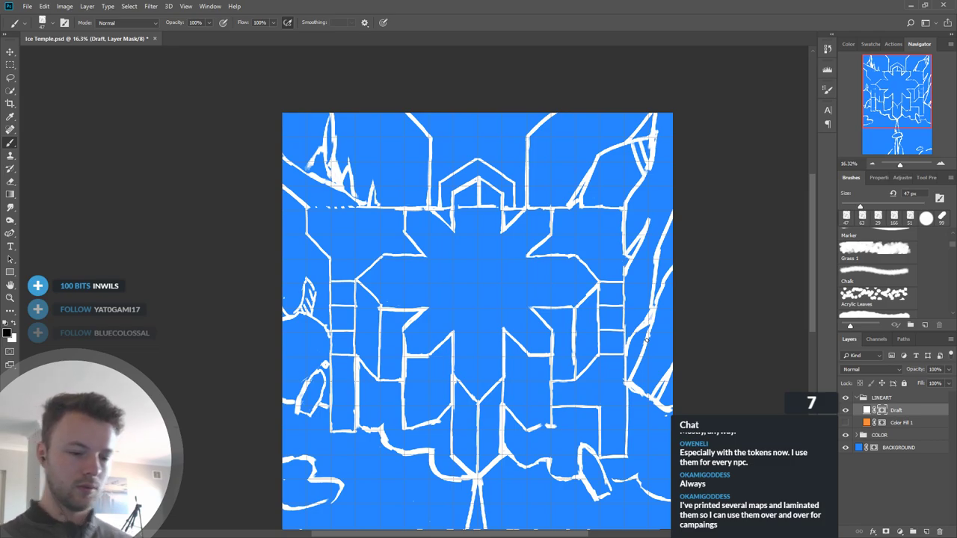
drag(595, 305, 586, 338)
key(x)
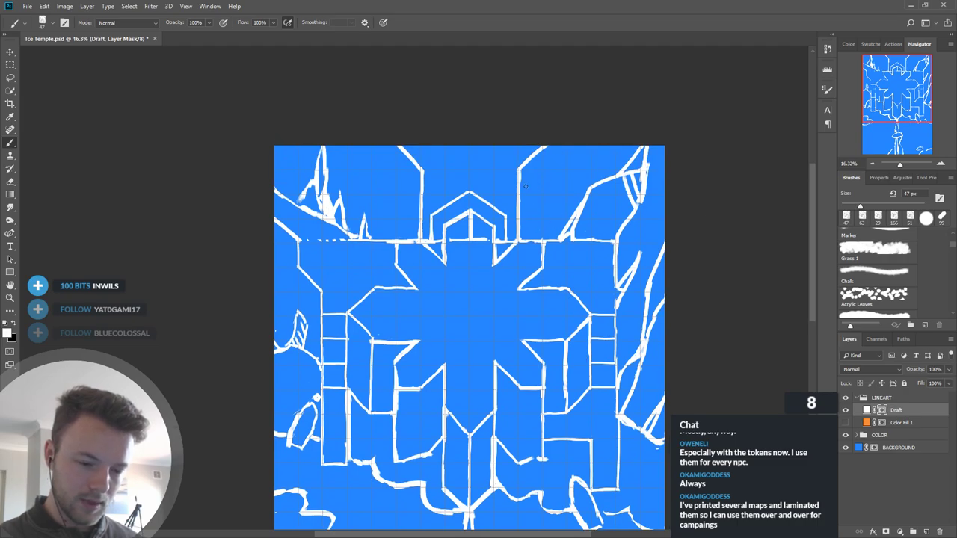
scroll(695, 407, down, 3)
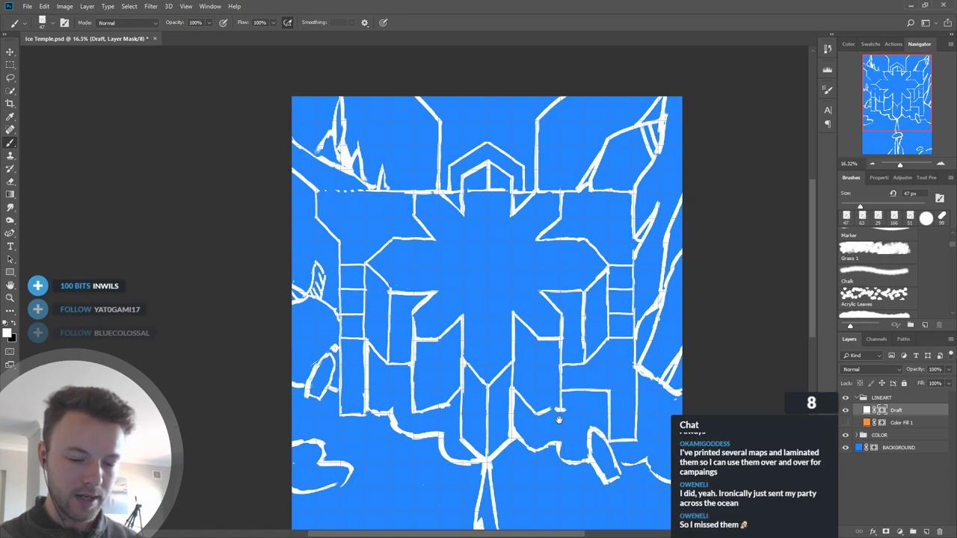
drag(560, 419, 554, 402)
mouse_move(689, 300)
mouse_down()
mouse_move(684, 287)
mouse_move(674, 312)
mouse_up()
key(x)
mouse_move(314, 142)
mouse_down()
mouse_move(308, 176)
mouse_move(316, 147)
mouse_move(323, 151)
mouse_move(315, 181)
mouse_move(316, 154)
mouse_up()
Step: Draw new leaning ice spikes in the upper-left corner, reaching up to the map's top edge
key(x)
drag(308, 196, 336, 142)
drag(303, 177, 325, 143)
mouse_move(329, 143)
mouse_down()
mouse_move(372, 113)
mouse_move(347, 184)
mouse_move(301, 181)
mouse_move(299, 190)
mouse_move(329, 139)
mouse_move(308, 183)
mouse_move(308, 167)
mouse_move(291, 193)
mouse_move(341, 205)
mouse_move(329, 189)
mouse_move(311, 205)
mouse_move(370, 147)
mouse_move(334, 223)
mouse_up()
key(x)
key(x)
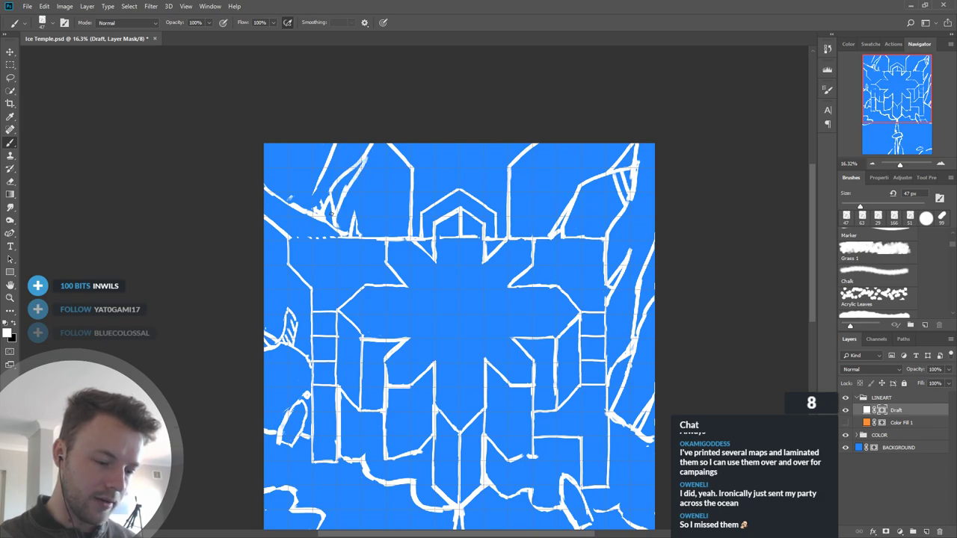
Step: Clean up the leftover strokes around the base of the upper-left spikes
drag(572, 370, 627, 307)
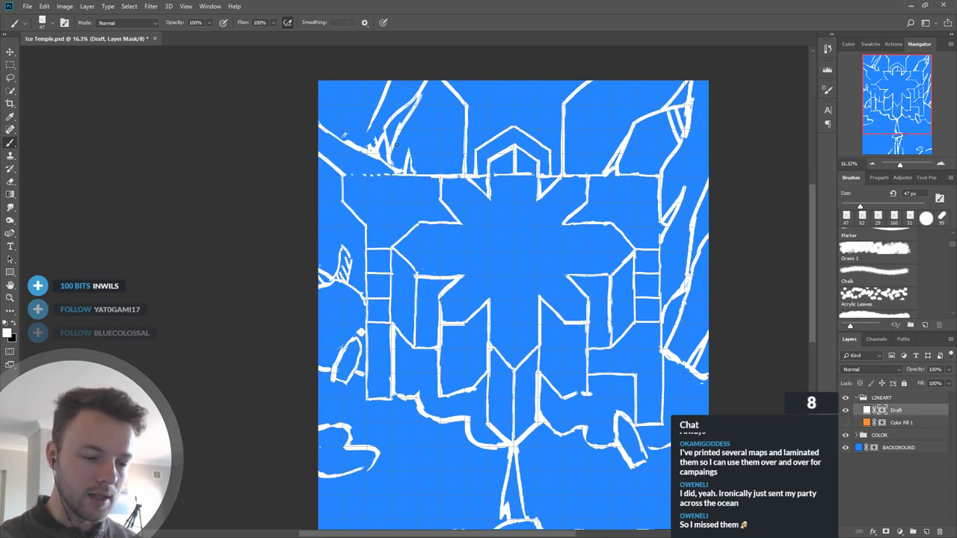
key(x)
mouse_move(390, 138)
mouse_down()
mouse_move(391, 161)
mouse_move(385, 129)
mouse_move(407, 126)
mouse_move(369, 146)
mouse_move(344, 137)
mouse_up()
drag(550, 274, 531, 313)
key(x)
Step: Replace the small hatched spike at the left edge with long leaning spikes descending from the temple's left wall
key(x)
mouse_move(330, 286)
mouse_down()
mouse_move(322, 309)
mouse_move(300, 308)
mouse_up()
key(x)
drag(323, 240, 300, 323)
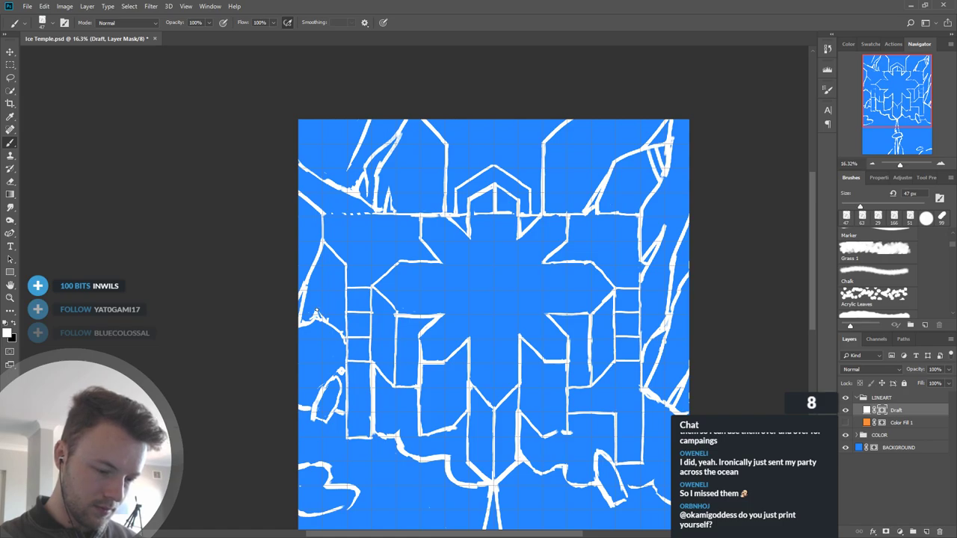
key(x)
mouse_move(317, 311)
mouse_down()
mouse_move(346, 293)
mouse_move(322, 314)
mouse_up()
key(x)
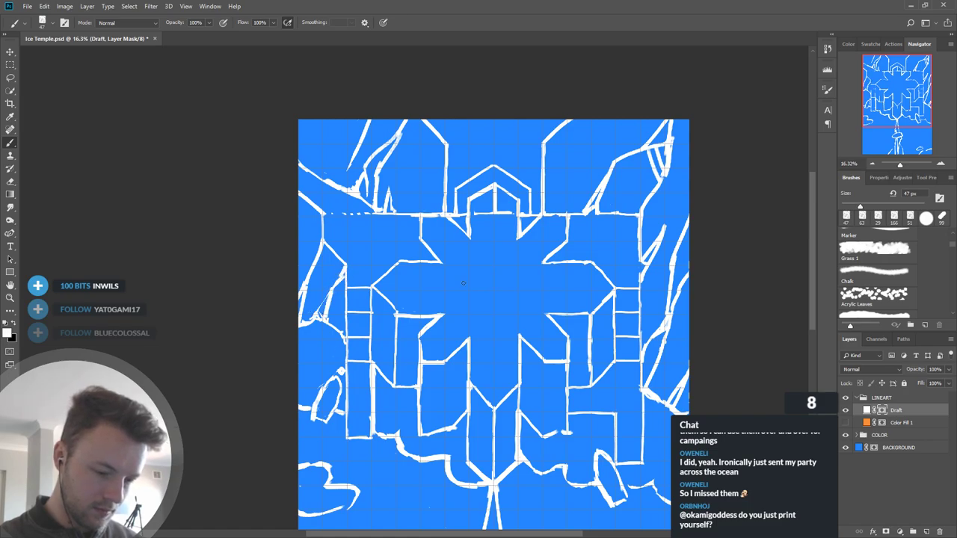
Step: Add facet lines between the temple's upper-left corner and the map's left edge
scroll(524, 286, down, 2)
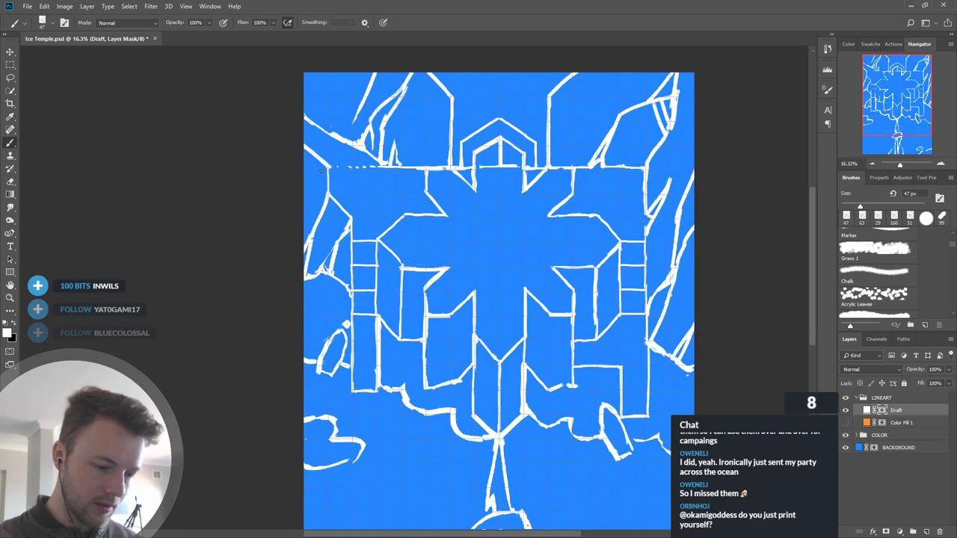
mouse_move(304, 152)
mouse_down()
mouse_move(307, 172)
mouse_move(327, 170)
mouse_move(305, 186)
mouse_up()
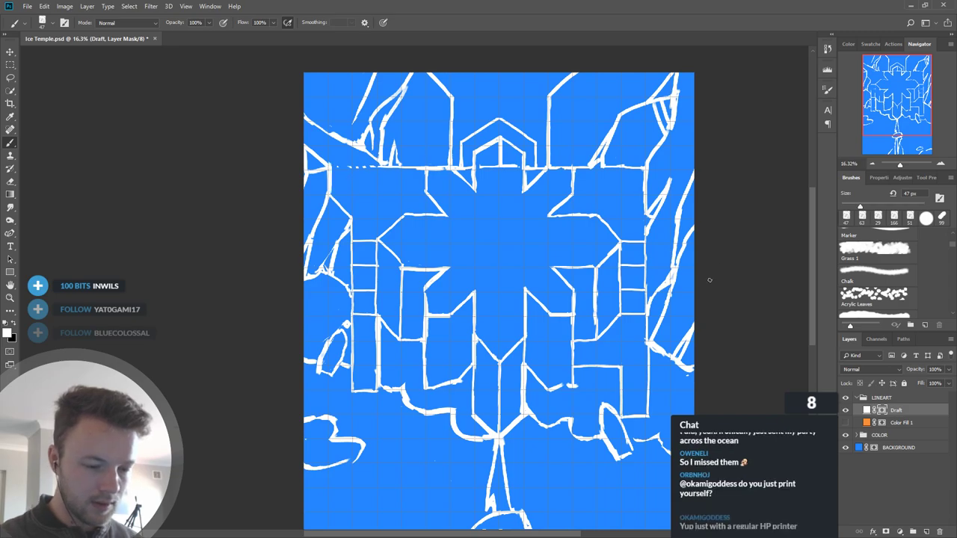
drag(728, 323, 698, 326)
Step: Draw another spike line beside the upper right wall and trim the strokes of the right-hand ice formations
drag(638, 189, 663, 156)
key(x)
mouse_move(636, 188)
mouse_down()
mouse_move(663, 154)
mouse_move(643, 184)
mouse_up()
drag(625, 221, 640, 193)
drag(569, 152, 592, 116)
mouse_move(613, 74)
mouse_down()
mouse_move(640, 107)
mouse_move(635, 90)
mouse_move(643, 133)
mouse_move(633, 150)
mouse_up()
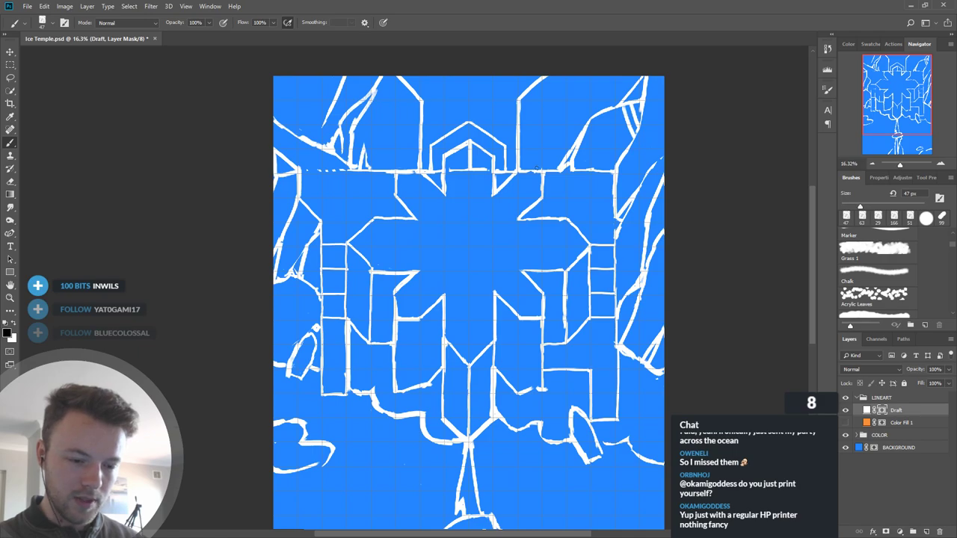
Step: Add ridge and facet lines across the upper-left ice spikes
key(x)
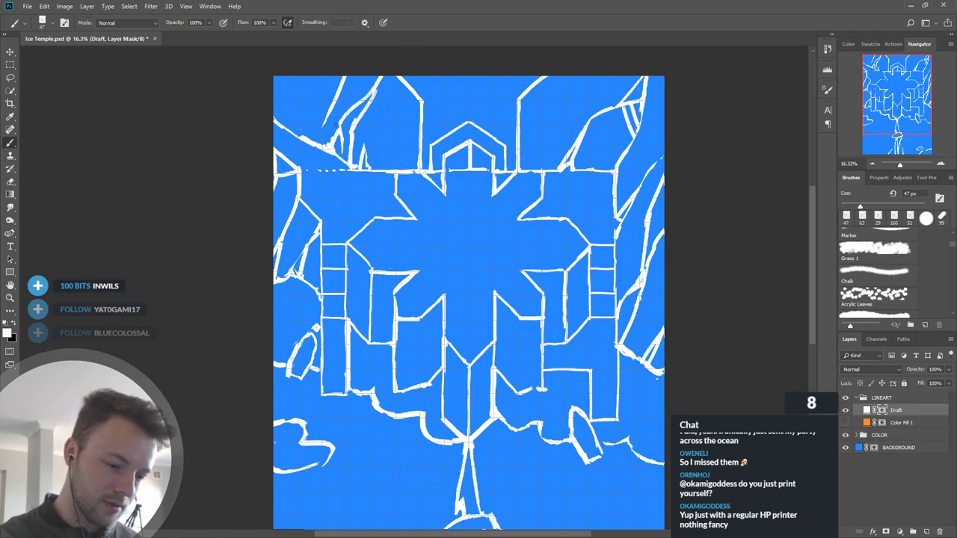
mouse_move(281, 126)
mouse_down()
mouse_move(315, 125)
mouse_move(304, 126)
mouse_move(334, 110)
mouse_move(301, 120)
mouse_move(343, 76)
mouse_up()
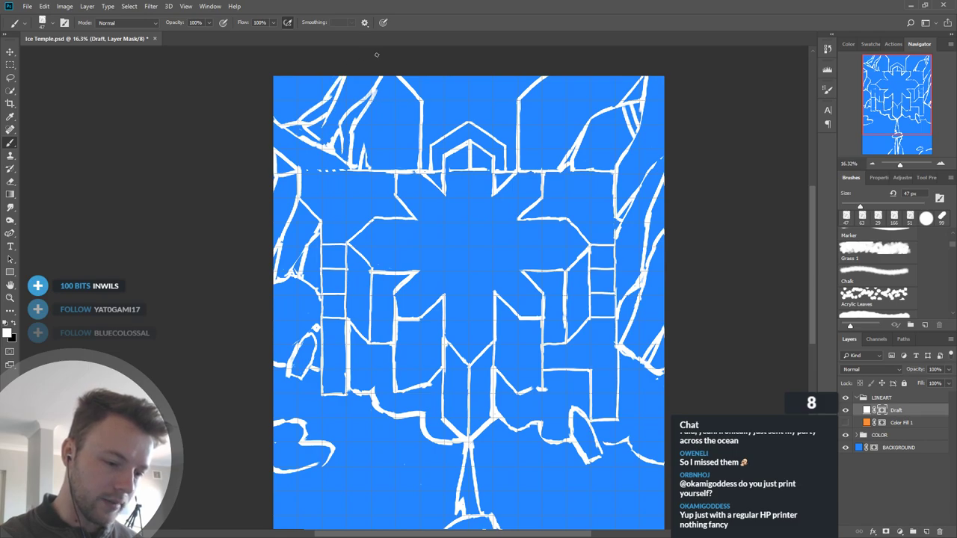
drag(326, 117, 358, 102)
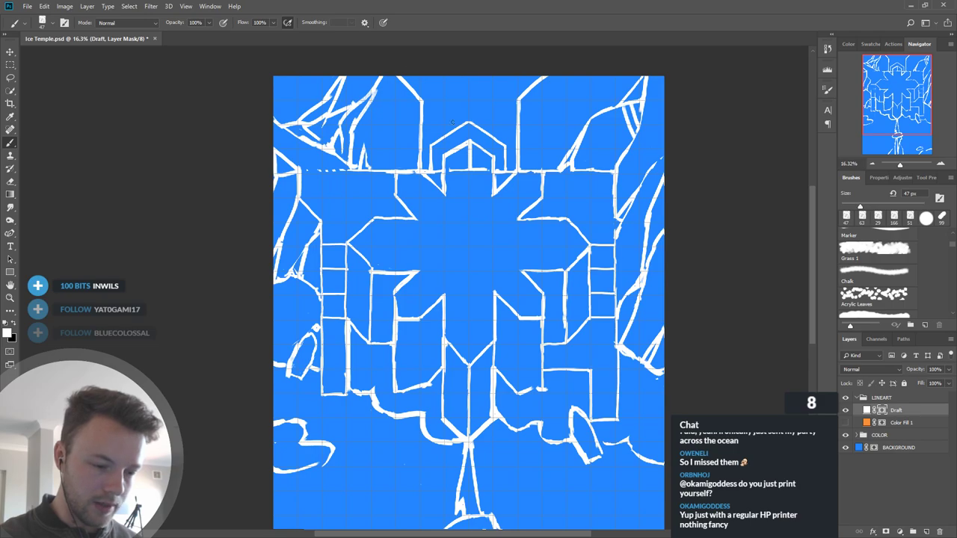
Step: Add facet lines to the upper-left ice spikes and a slanted line across the map's upper-left corner
drag(360, 124, 365, 154)
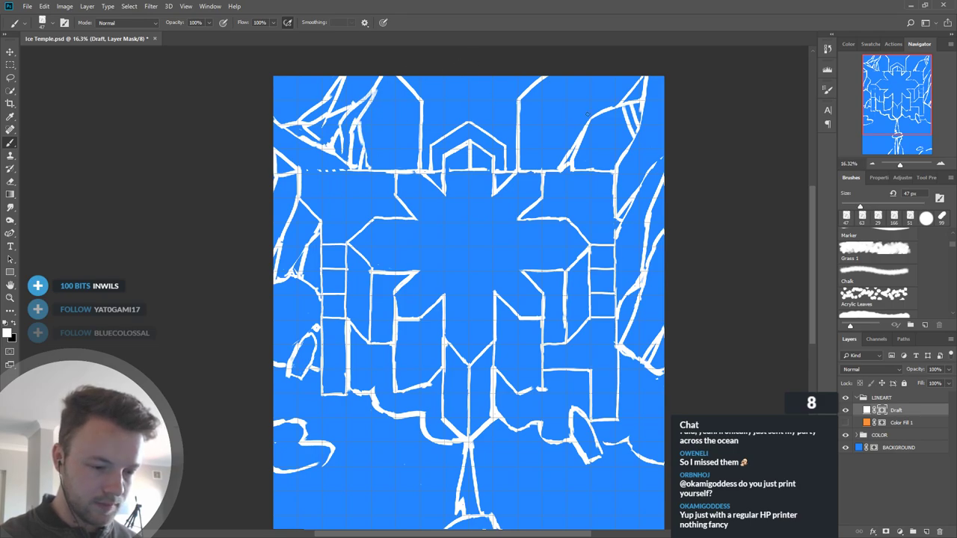
drag(369, 99, 373, 154)
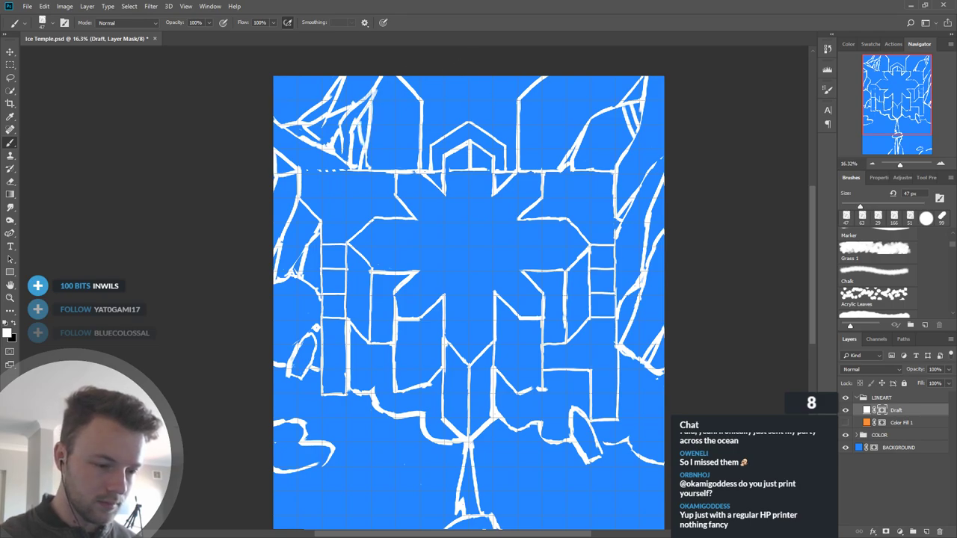
key(ctrl+z)
drag(274, 117, 299, 76)
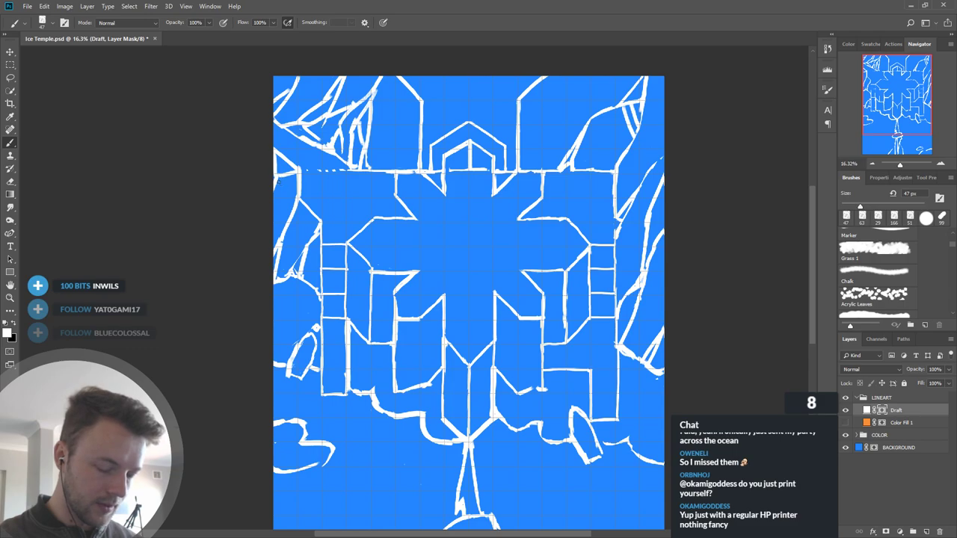
Step: Add a facet line to the ice beside the temple's upper-left wall and clean up the strokes around it
key(x)
mouse_move(279, 176)
mouse_down()
mouse_move(297, 164)
mouse_move(292, 210)
mouse_up()
key(x)
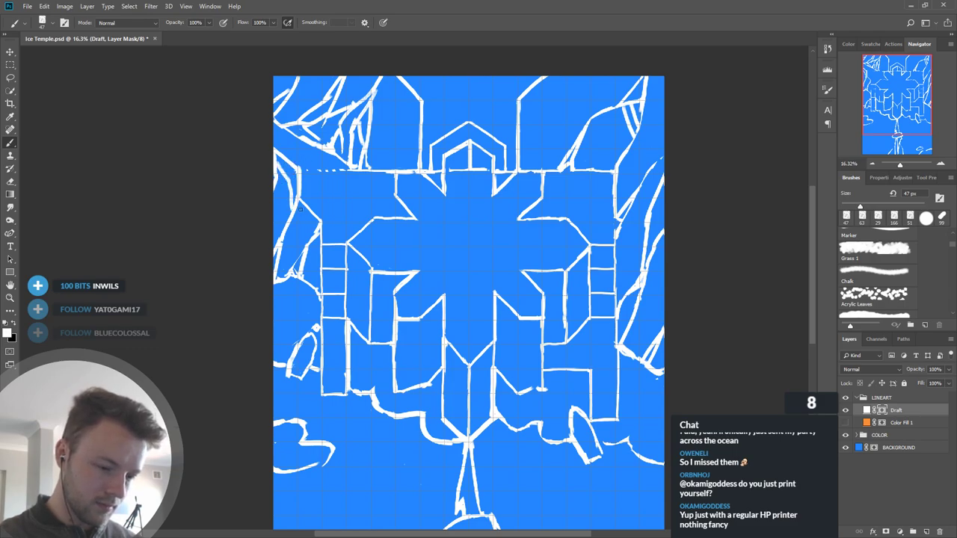
key(x)
key(x)
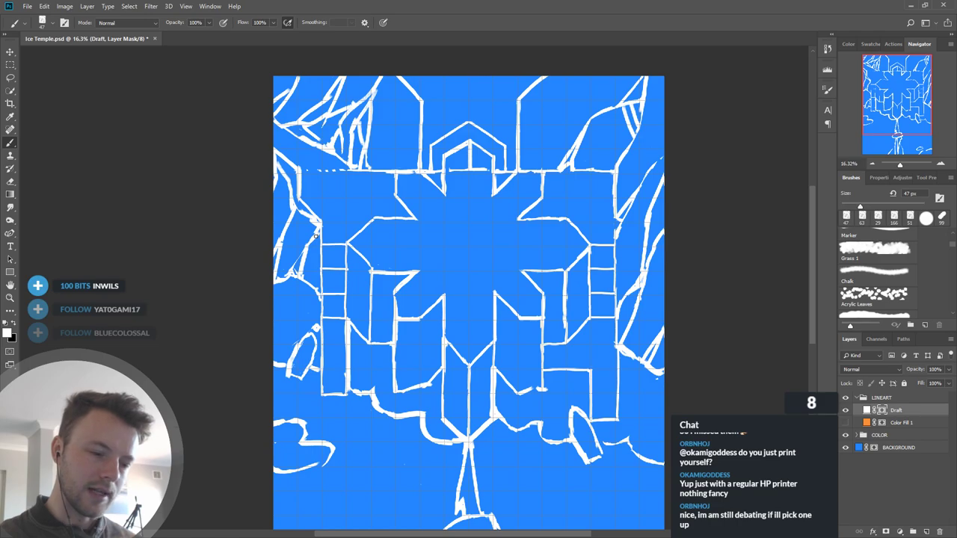
key(x)
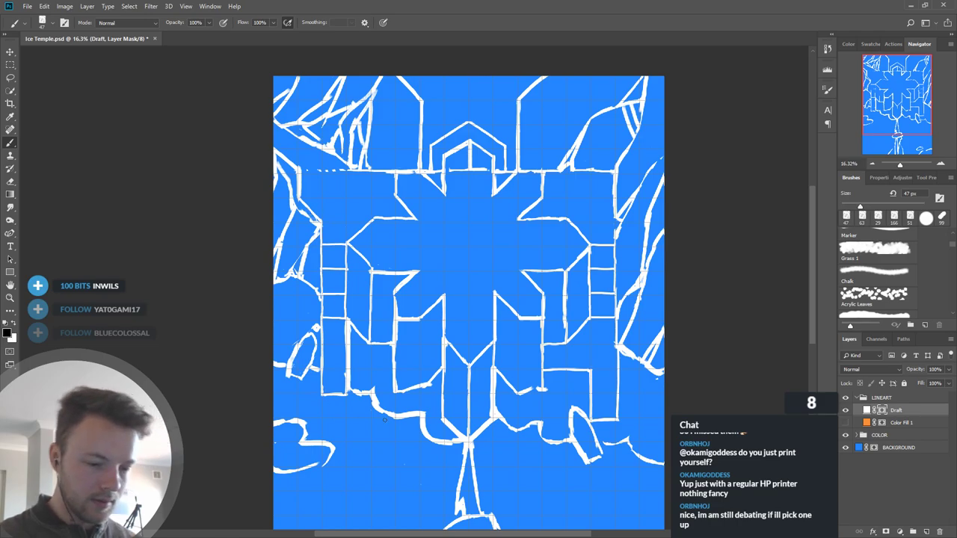
key(x)
key(x)
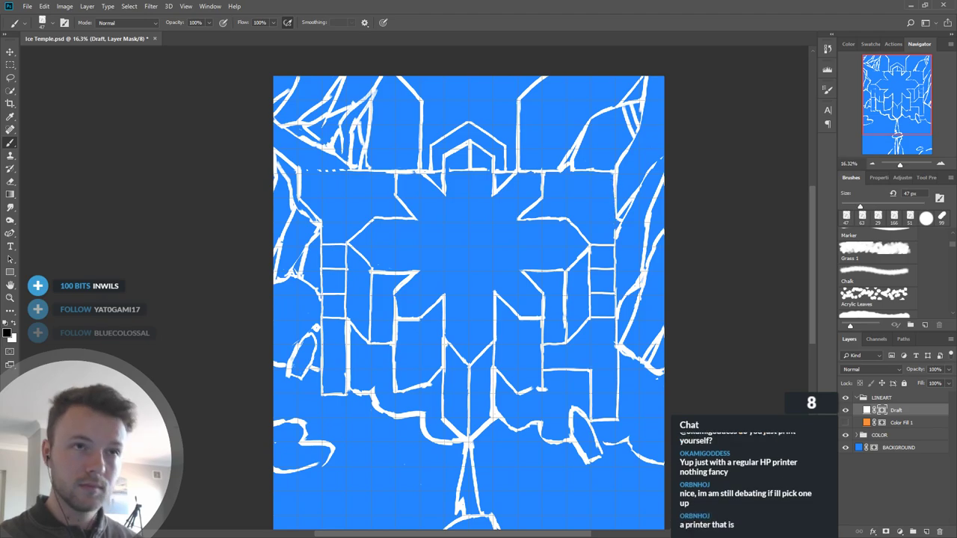
Step: Touch up the vertical wall line below the temple's upper-right corner
drag(657, 210, 621, 216)
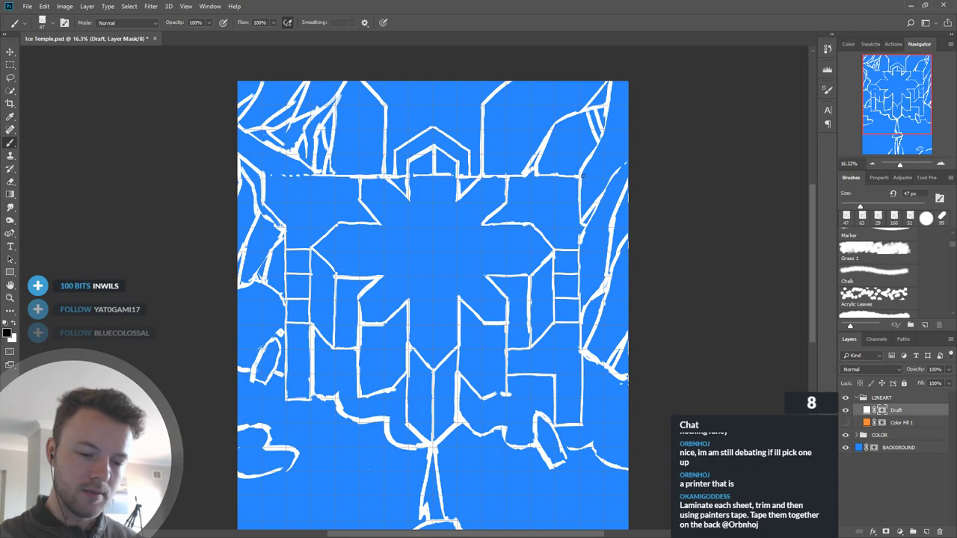
key(x)
drag(581, 172, 580, 217)
key(x)
key(x)
key(x)
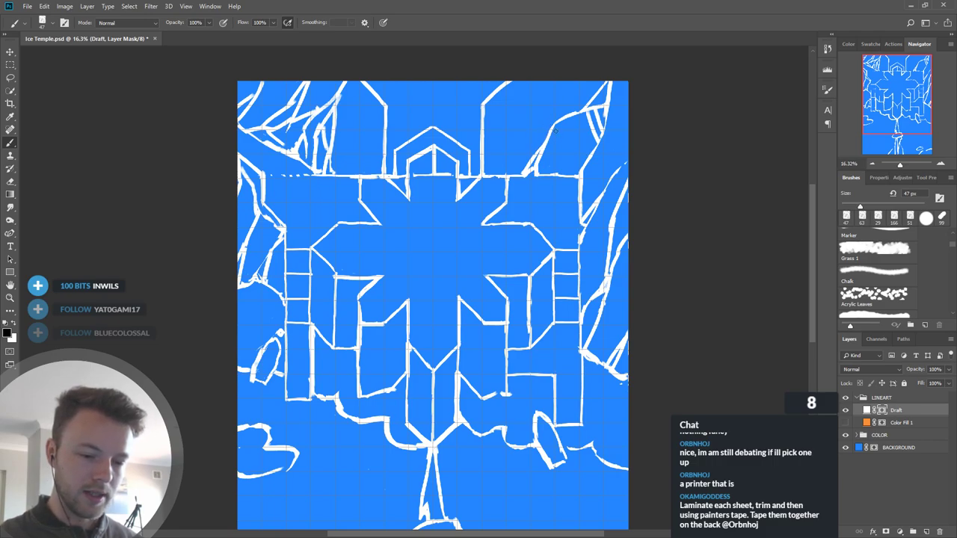
key(x)
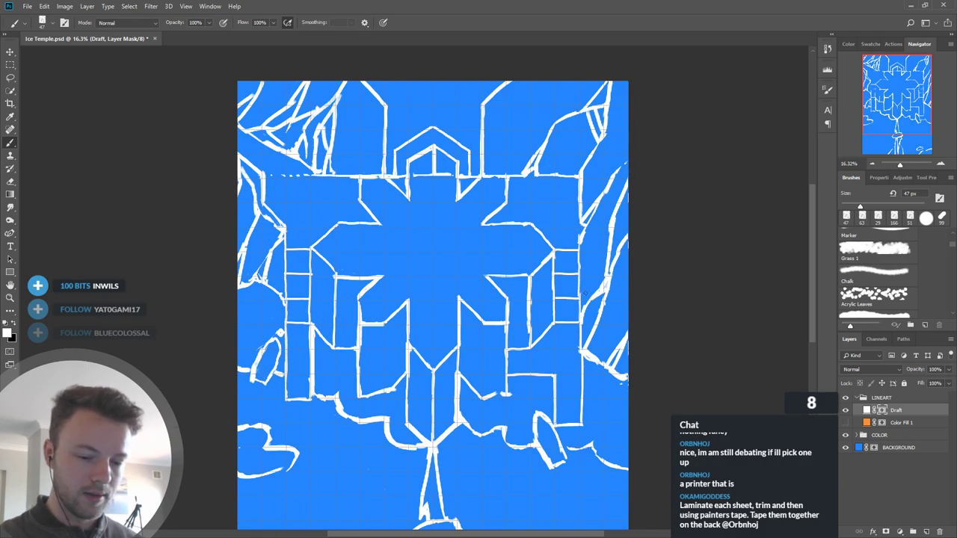
key(x)
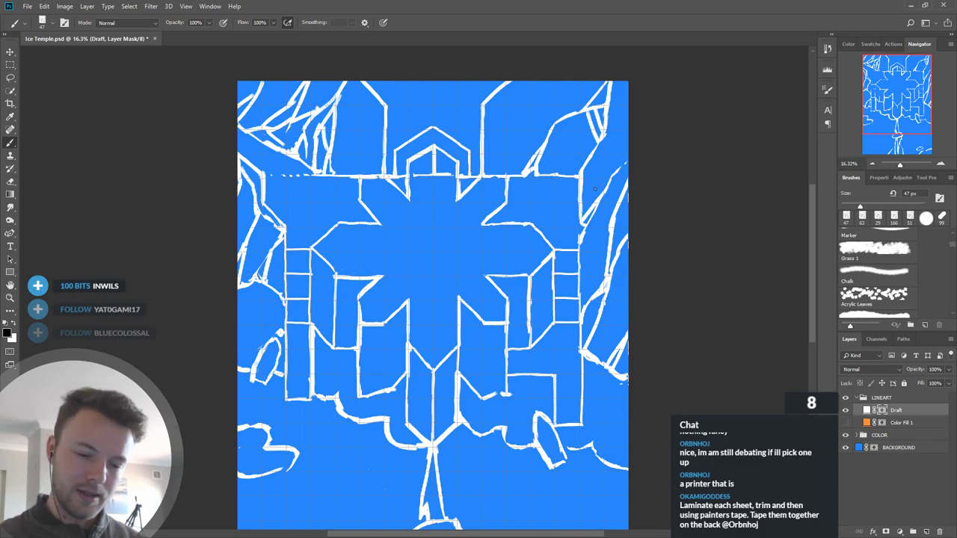
key(x)
key(x)
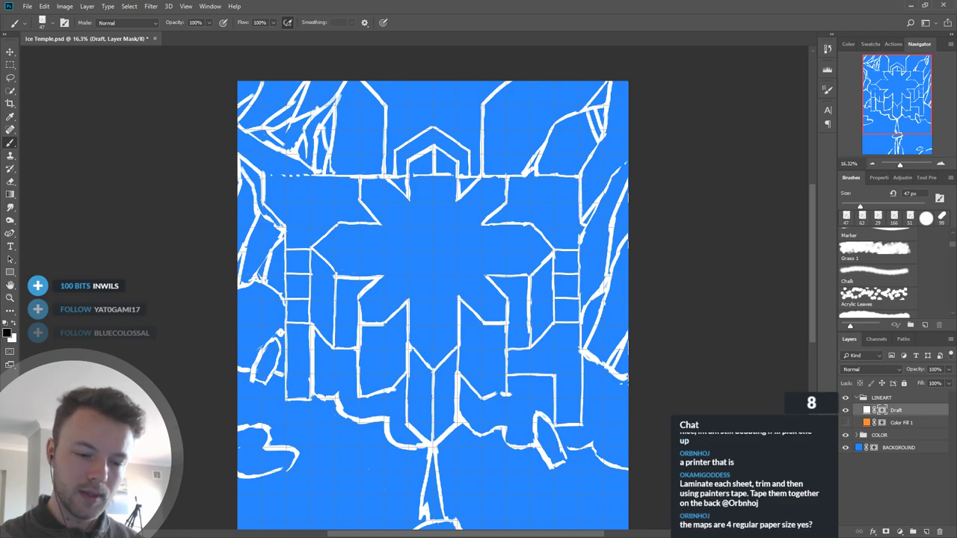
key(x)
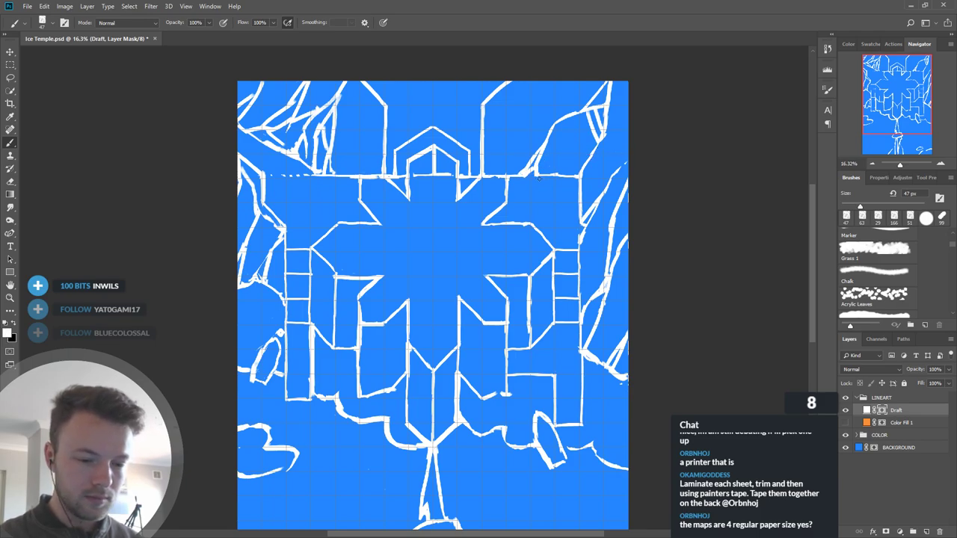
Step: Draw a crumbling rubble outline across the temple's upper-right corner and erase the wall line running through it
mouse_move(544, 178)
mouse_down()
mouse_move(594, 166)
mouse_move(601, 137)
mouse_move(567, 180)
mouse_move(549, 179)
mouse_move(582, 195)
mouse_move(579, 174)
mouse_move(573, 186)
mouse_move(580, 176)
mouse_move(584, 202)
mouse_up()
mouse_move(519, 176)
mouse_down()
mouse_move(539, 197)
mouse_move(566, 191)
mouse_up()
mouse_move(562, 192)
mouse_down()
mouse_move(541, 178)
mouse_move(540, 191)
mouse_move(563, 188)
mouse_up()
key(x)
key(x)
key(x)
key(x)
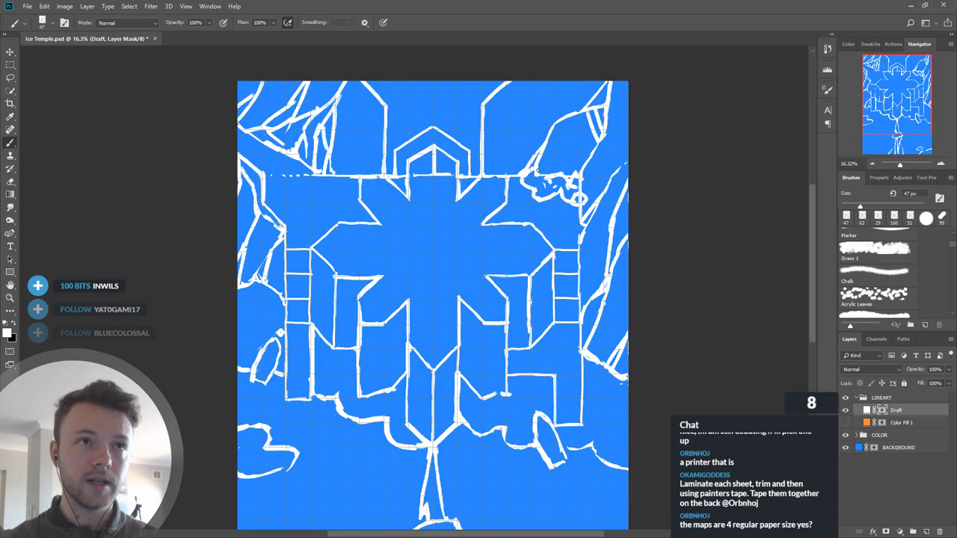
Step: Add small rocks to the corner rubble and beside the upper-right snowflake arm, erasing overlapping strokes inside the pile
mouse_move(561, 199)
mouse_down()
mouse_move(546, 207)
mouse_move(557, 205)
mouse_up()
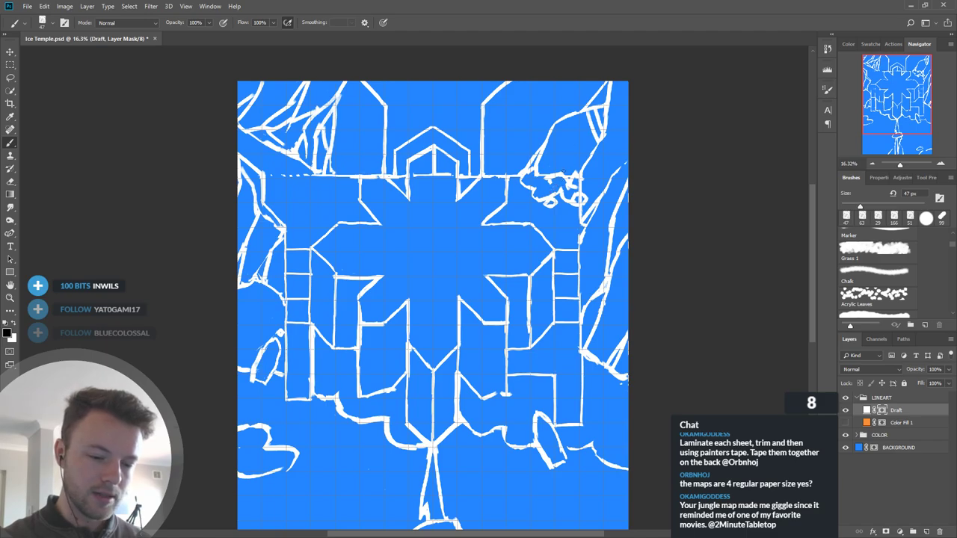
key(x)
key(x)
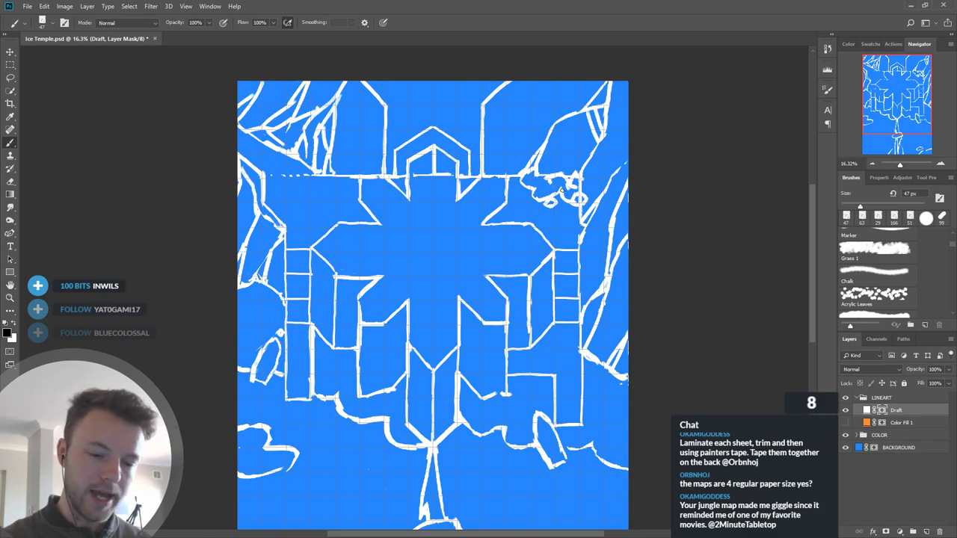
key(x)
key(x)
drag(550, 195, 562, 185)
click(550, 203)
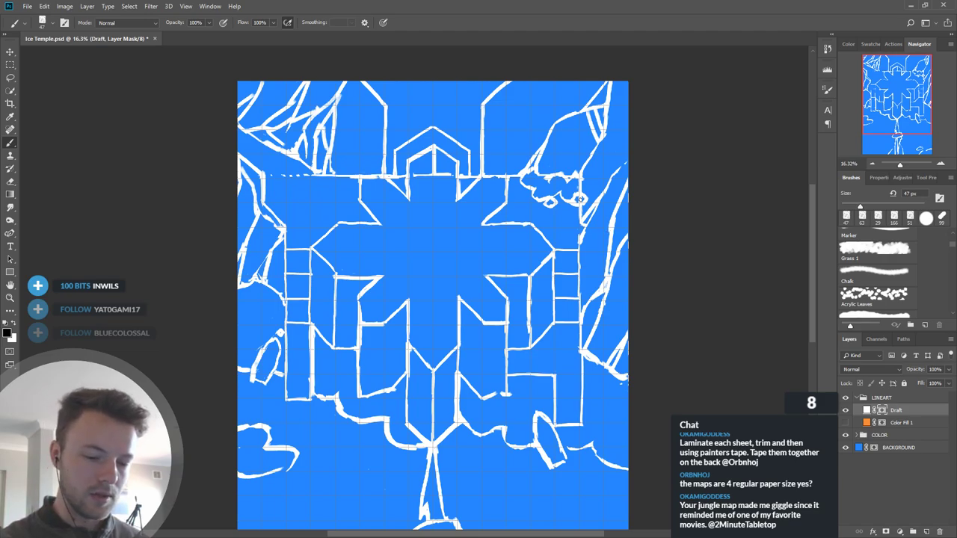
key(x)
mouse_move(555, 194)
mouse_down()
mouse_move(560, 205)
mouse_move(550, 182)
mouse_move(557, 192)
mouse_move(534, 195)
mouse_move(512, 220)
mouse_up()
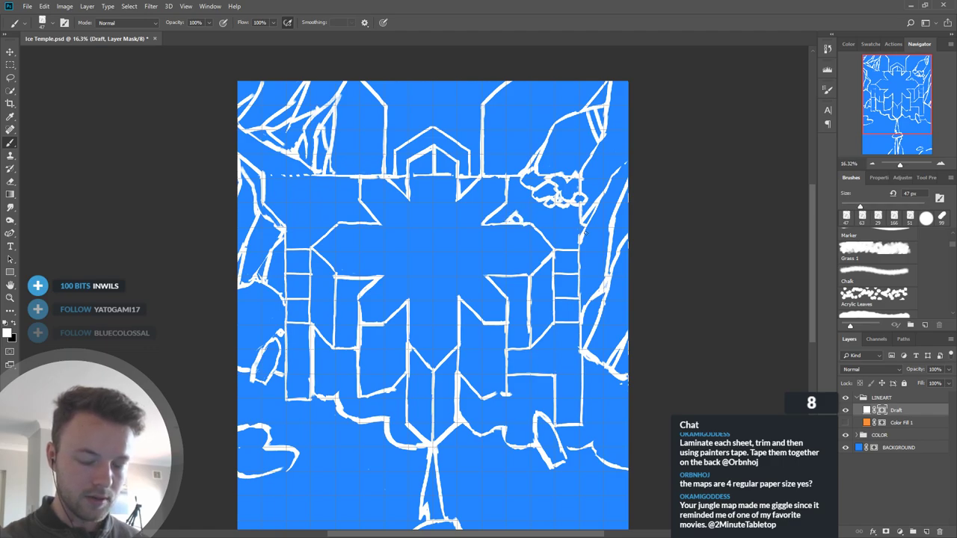
Step: Draw a jagged broken end on the temple's right wall below the rubble and erase the leftover wall line above it
drag(582, 221, 579, 236)
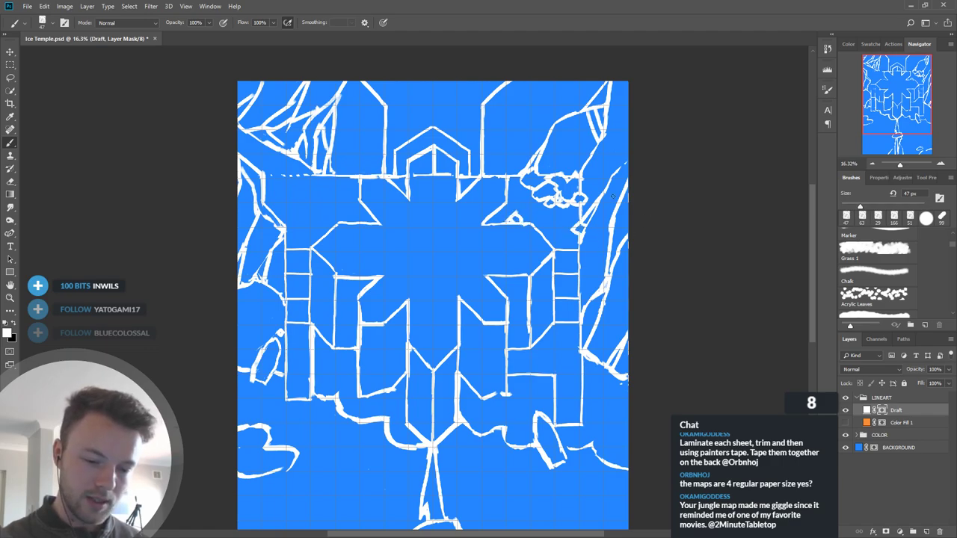
key(x)
mouse_move(580, 203)
mouse_down()
mouse_move(574, 226)
mouse_move(582, 213)
mouse_up()
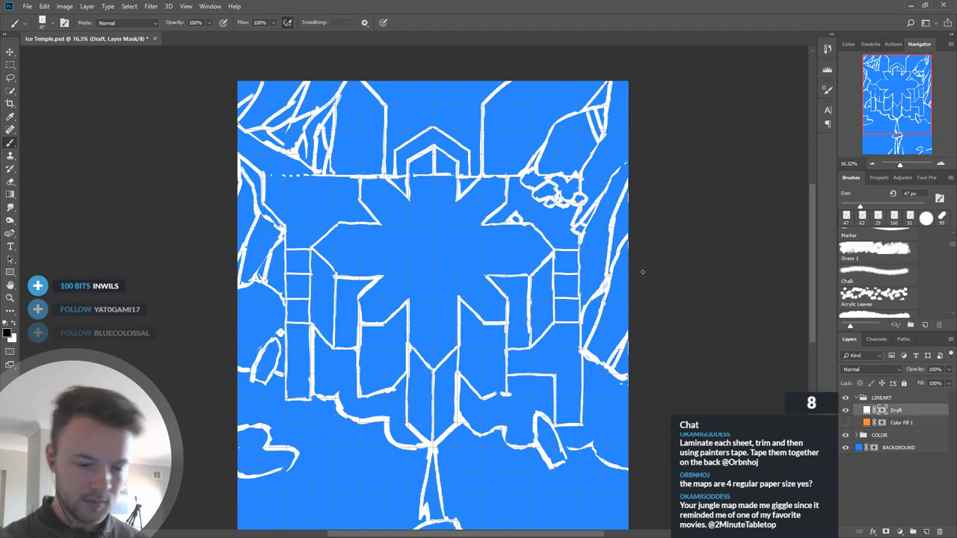
key(x)
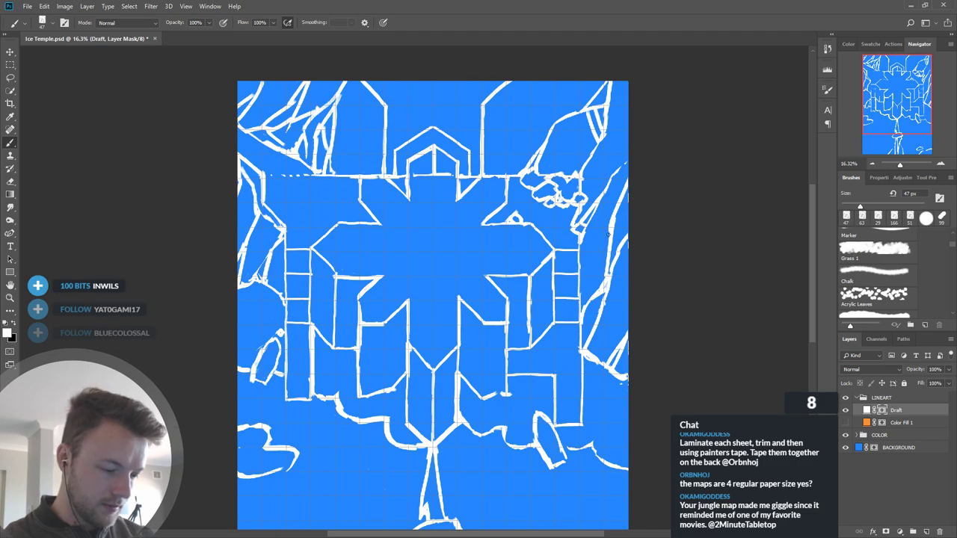
Step: Redraw the large right-hand ice spike's edge so it overlaps the temple's right wall, erasing the old strokes behind it
drag(584, 229, 581, 303)
key(x)
mouse_move(580, 268)
mouse_down()
mouse_move(580, 283)
mouse_move(580, 259)
mouse_move(579, 290)
mouse_move(580, 259)
mouse_move(606, 195)
mouse_up()
key(x)
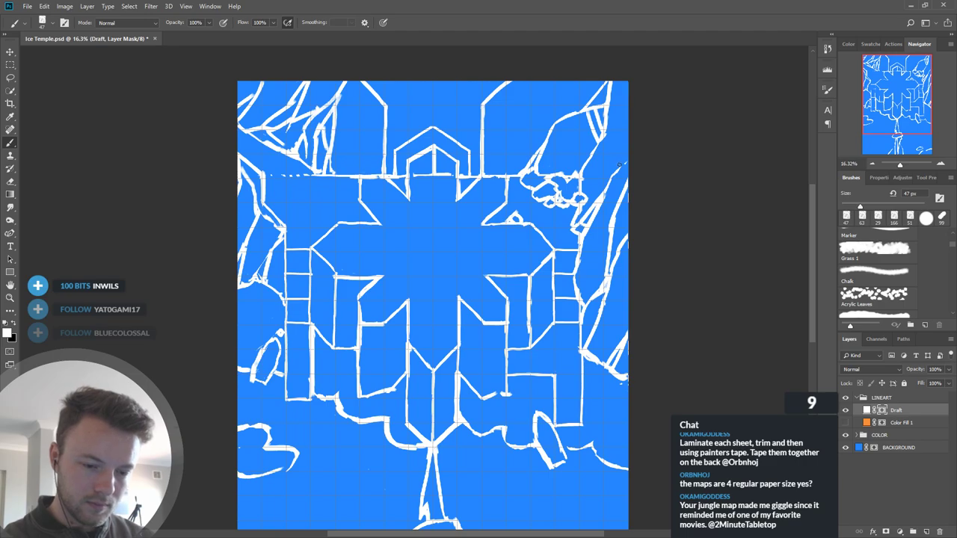
Step: Extend the right-hand ice spike's upper lines toward the map's right edge and erase stray strokes at its base
key(x)
mouse_move(621, 181)
mouse_down()
mouse_move(609, 203)
mouse_move(632, 122)
mouse_up()
key(x)
drag(618, 172, 626, 159)
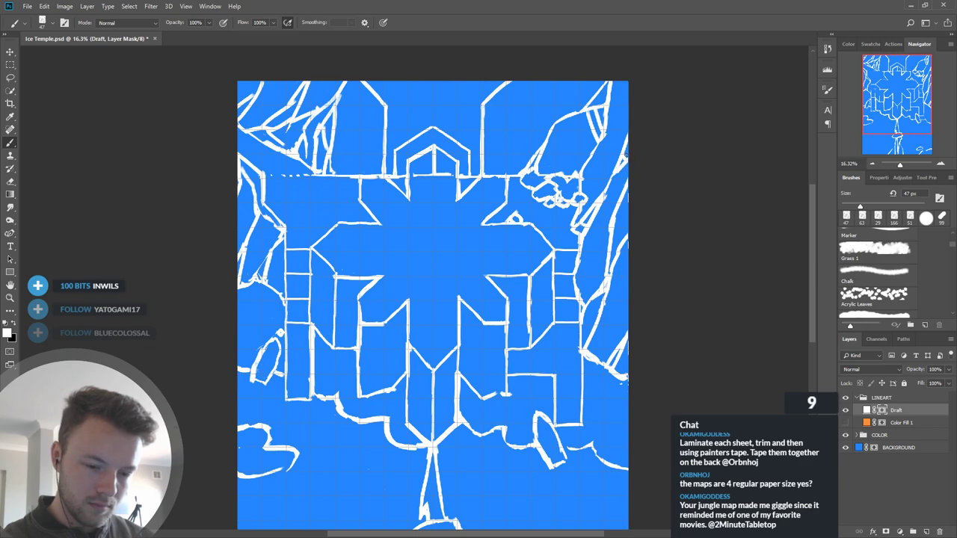
scroll(628, 232, down, 1)
key(x)
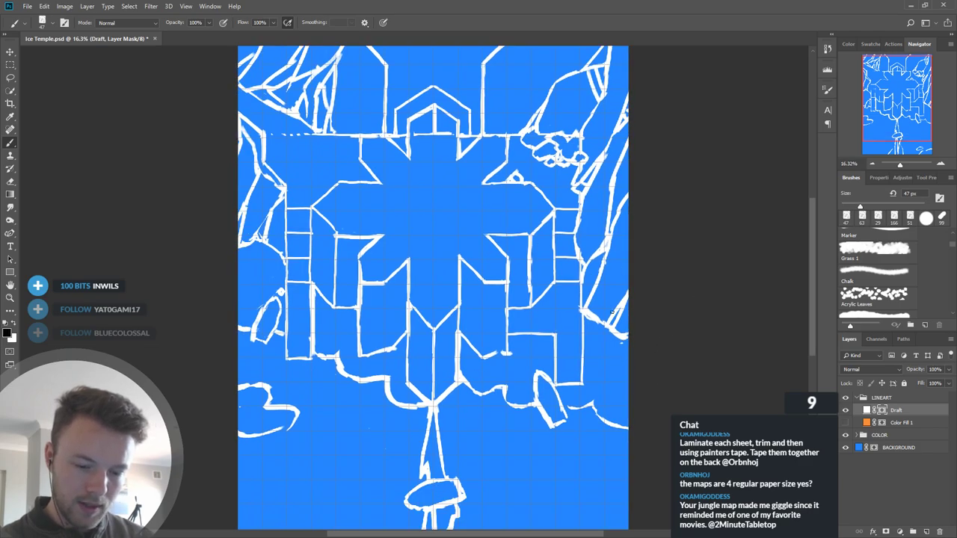
drag(596, 307, 607, 323)
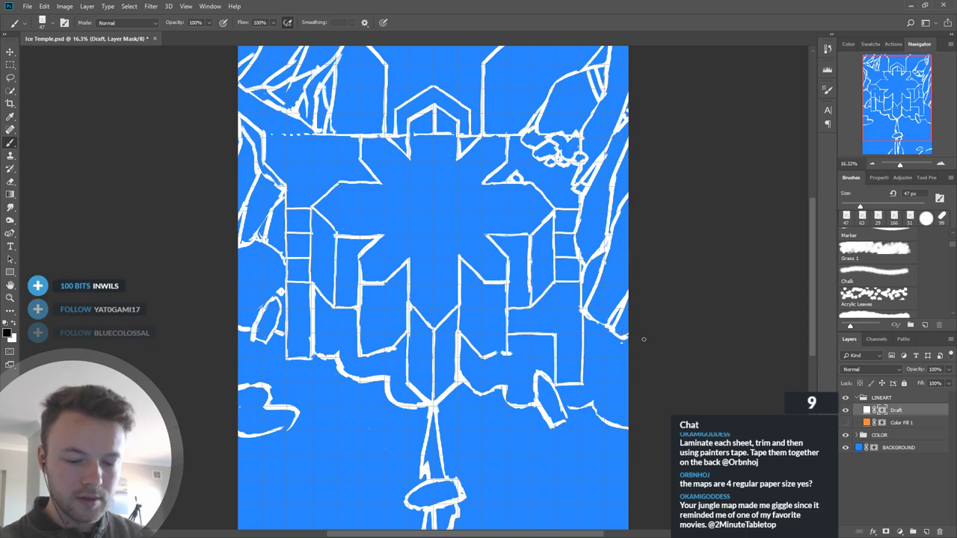
Step: Erase the inner facet lines from the middle of the upper-left ice spikes
key(x)
key(x)
drag(461, 246, 509, 301)
key(x)
key(x)
mouse_move(334, 147)
mouse_down()
mouse_move(359, 99)
mouse_move(345, 117)
mouse_move(374, 116)
mouse_move(385, 103)
mouse_move(354, 171)
mouse_move(342, 166)
mouse_up()
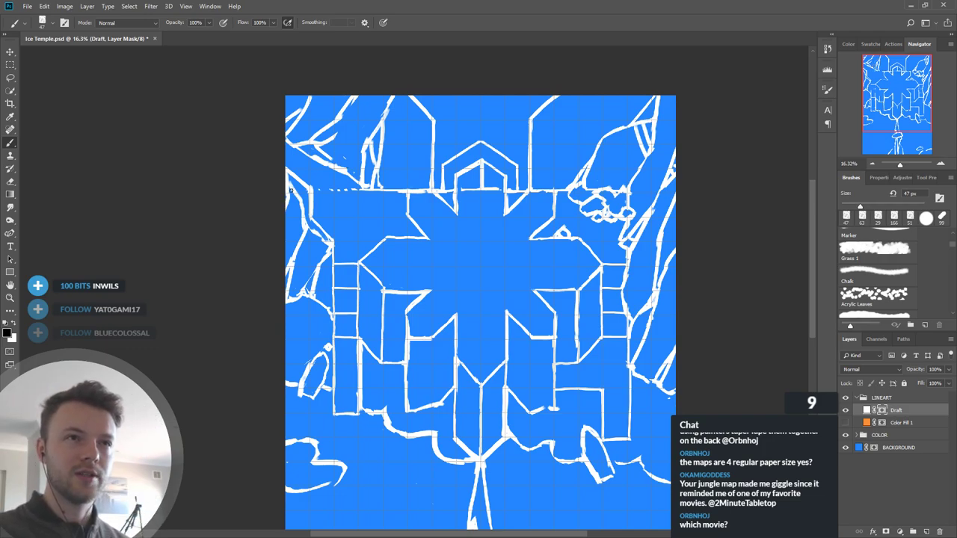
mouse_move(326, 163)
mouse_down()
mouse_move(349, 178)
mouse_move(321, 154)
mouse_move(323, 143)
mouse_up()
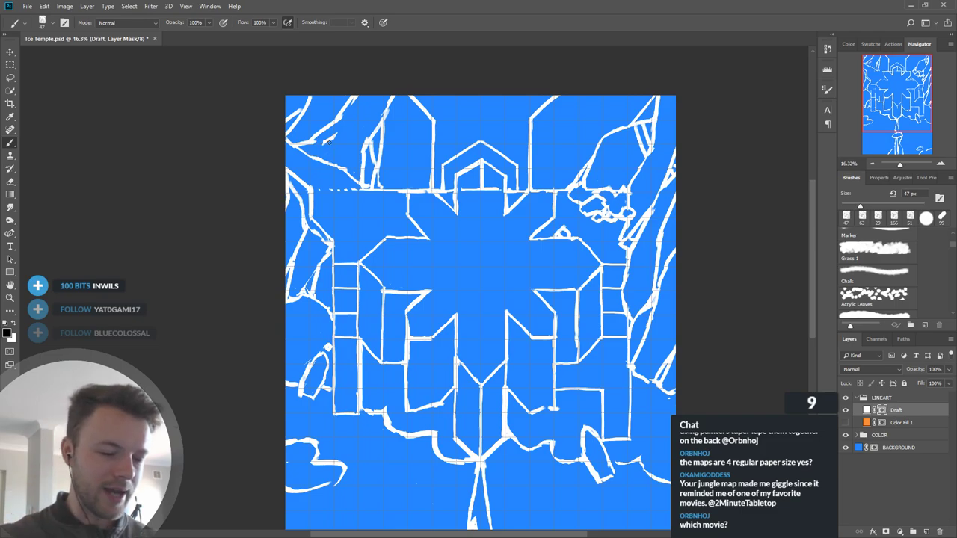
drag(317, 143, 311, 144)
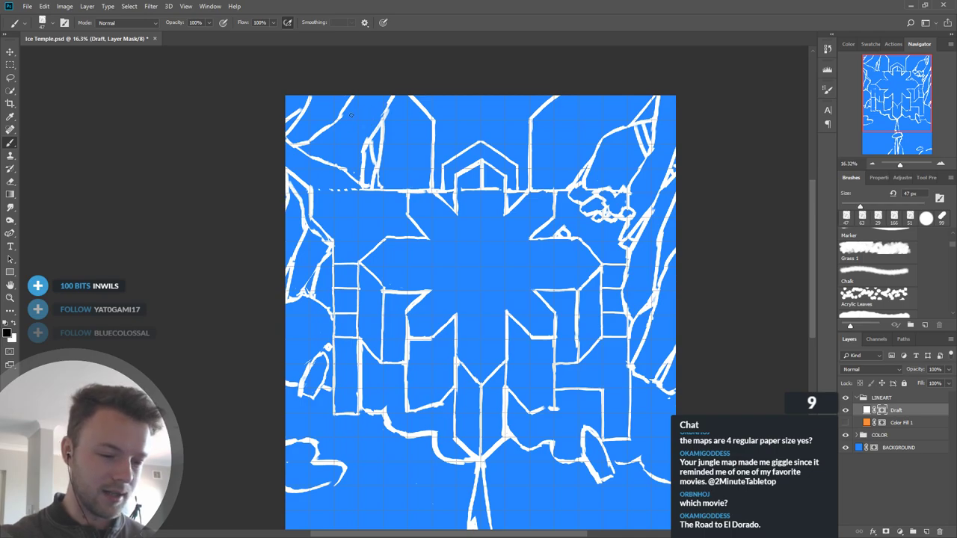
Step: Redraw the lower edges of the upper-left ice spike slanting toward the temple's back wall, erasing the old upright facet lines
key(x)
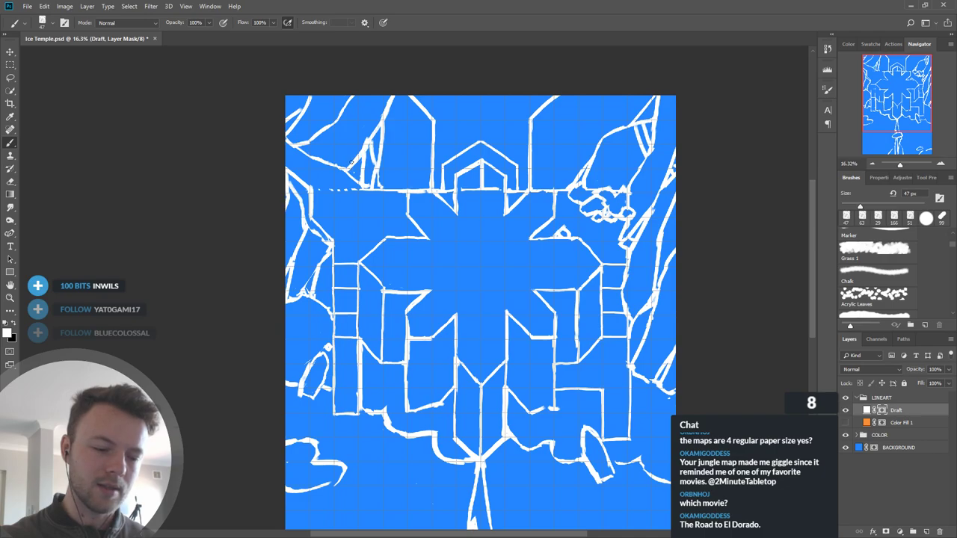
key(x)
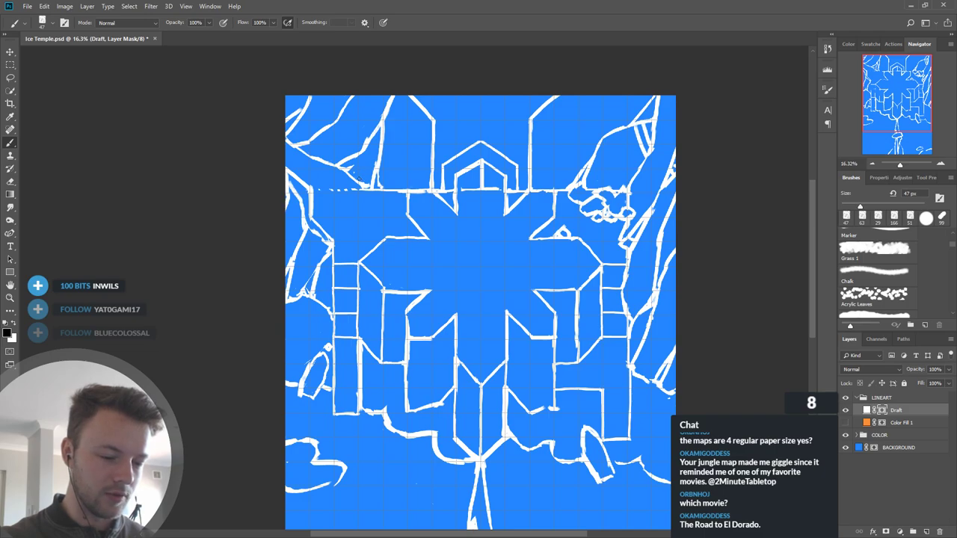
key(x)
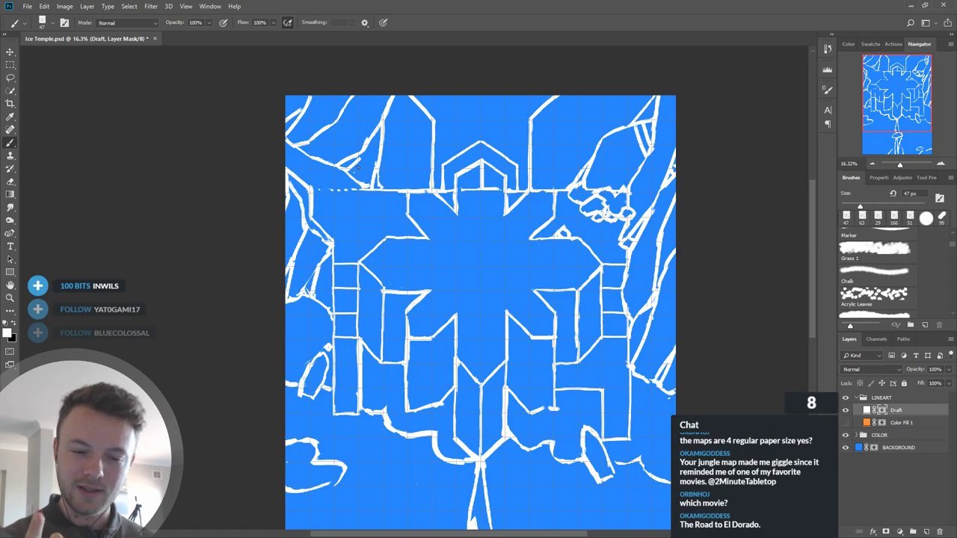
key(x)
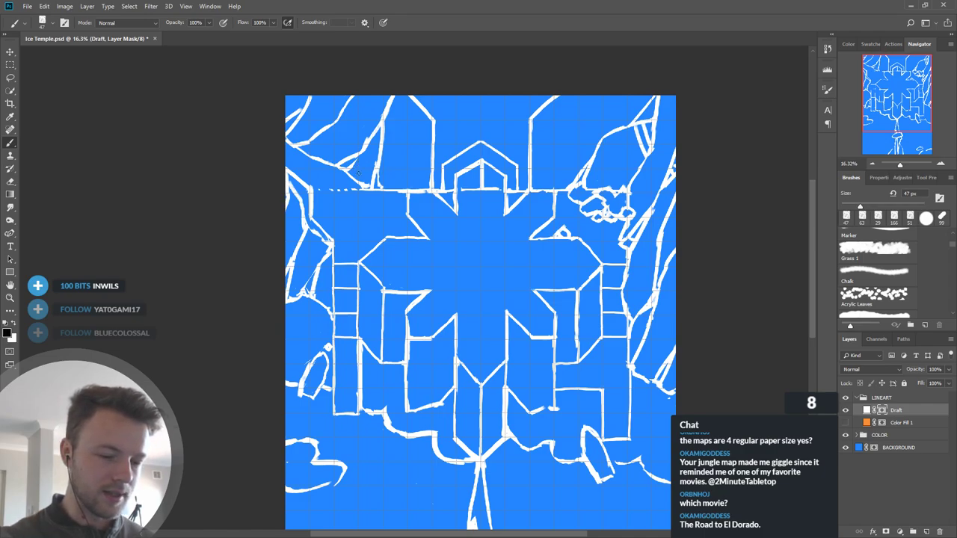
key(x)
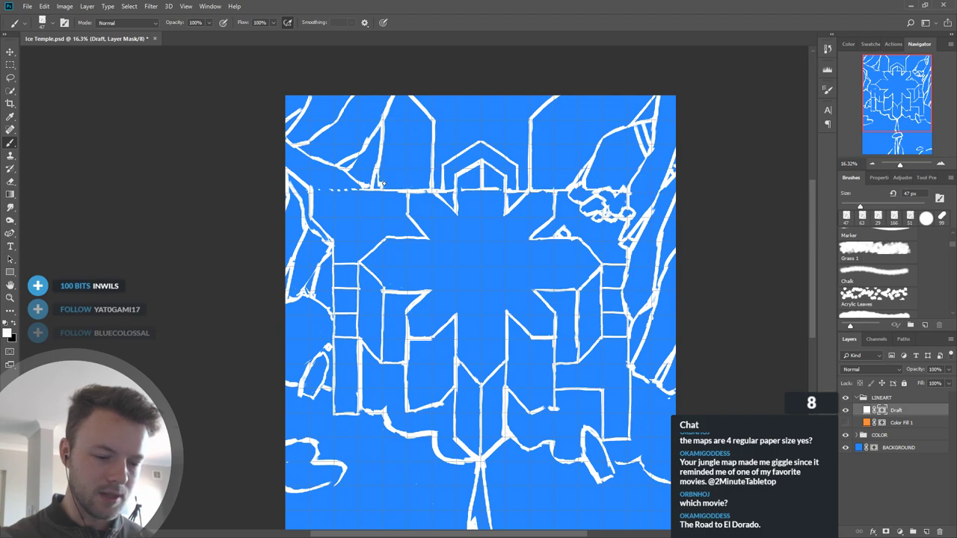
key(x)
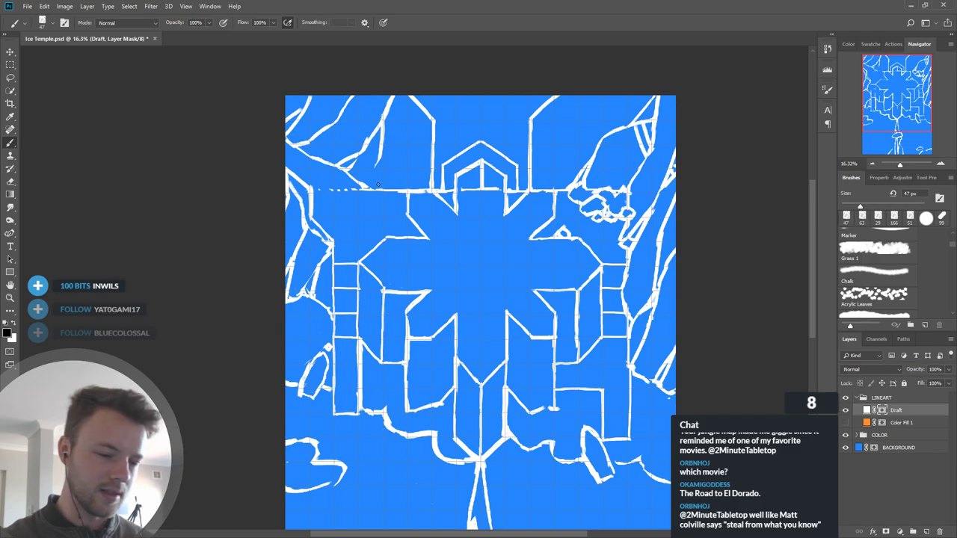
Step: Extend the upper-left ice spike's side down to the back wall and draw a small facet at its base
key(x)
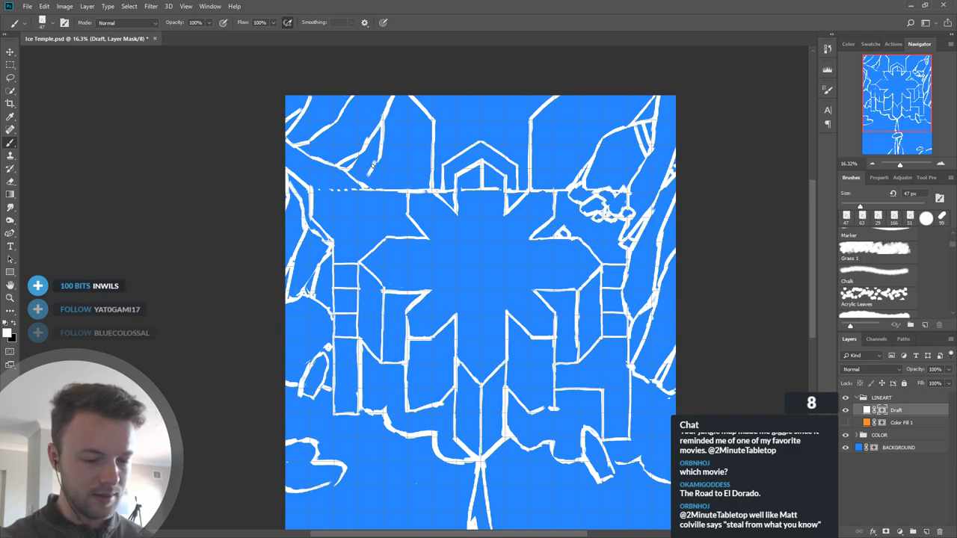
drag(376, 165, 366, 185)
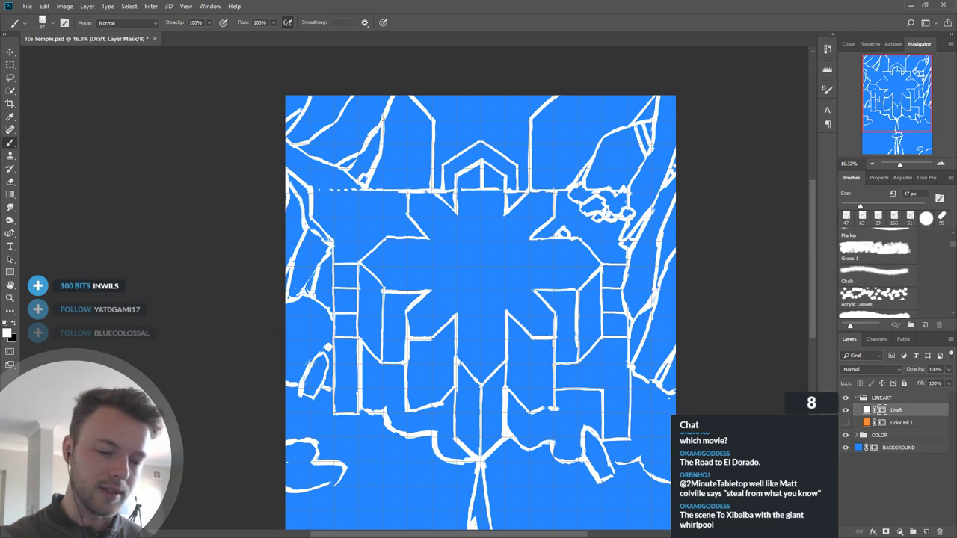
key(x)
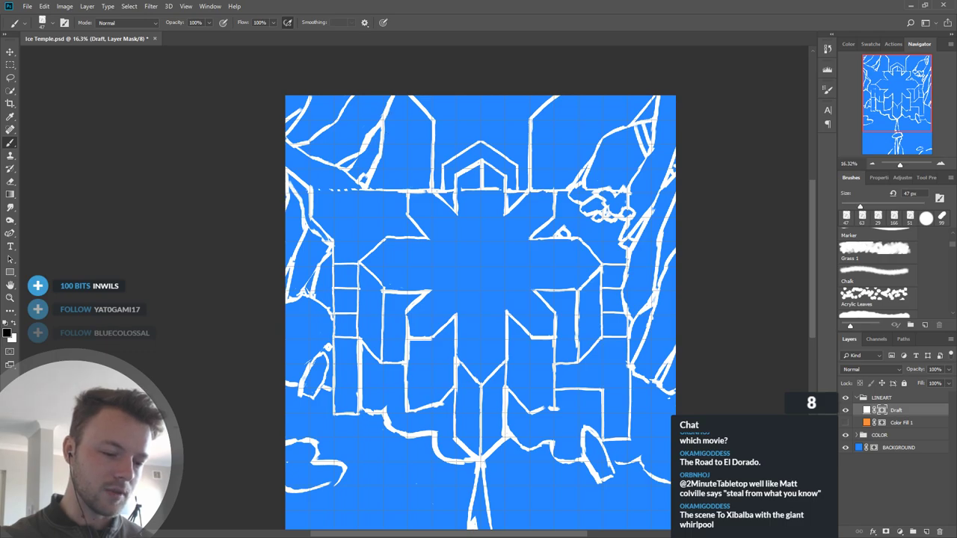
key(x)
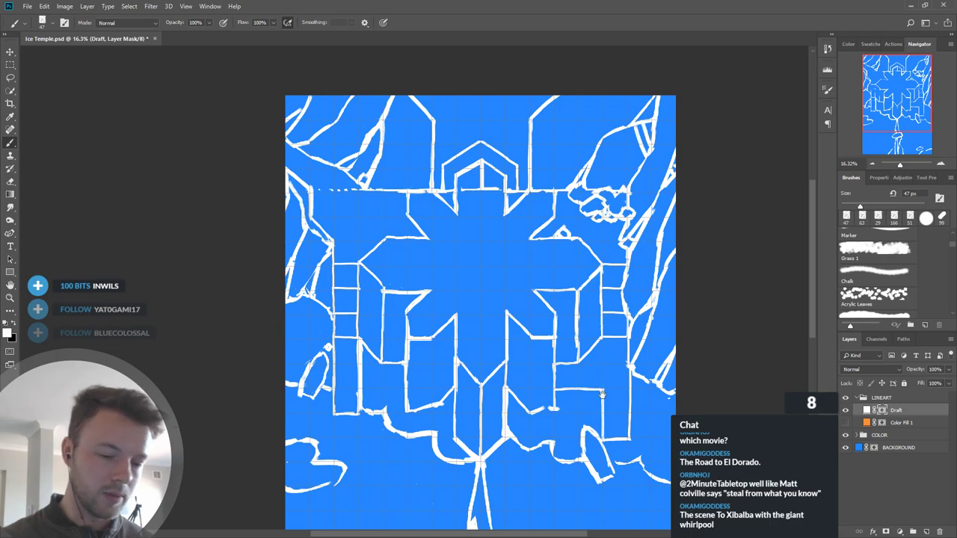
Step: Erase the gapped bottom edge of the temple wall block just right of the central entrance and redraw it as a closed broken edge
scroll(601, 392, down, 2)
key(x)
key(x)
drag(549, 366, 534, 372)
key(x)
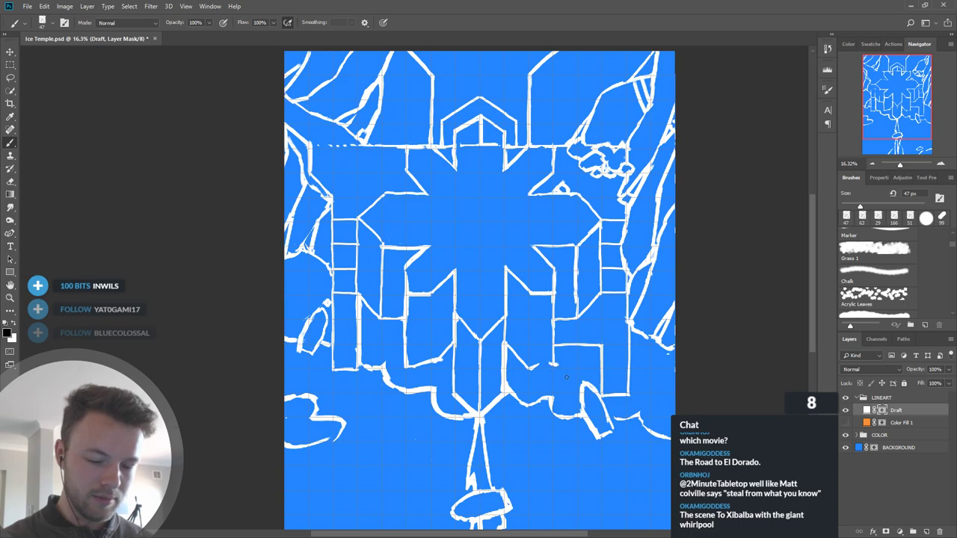
key(x)
drag(540, 365, 553, 361)
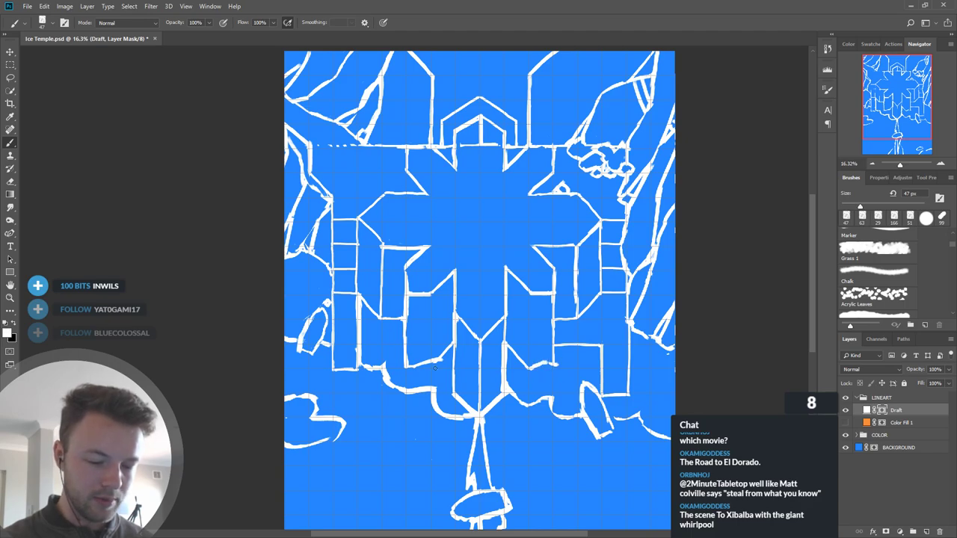
Step: Redraw the broken bottom edge of the wall block left of the central entrance and touch up the wall line above it
key(x)
drag(415, 358, 435, 364)
key(x)
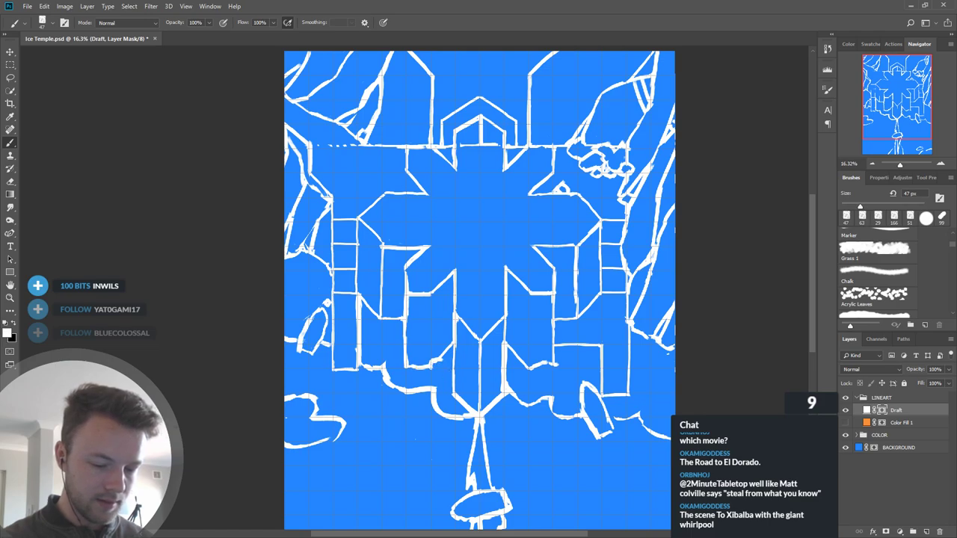
key(x)
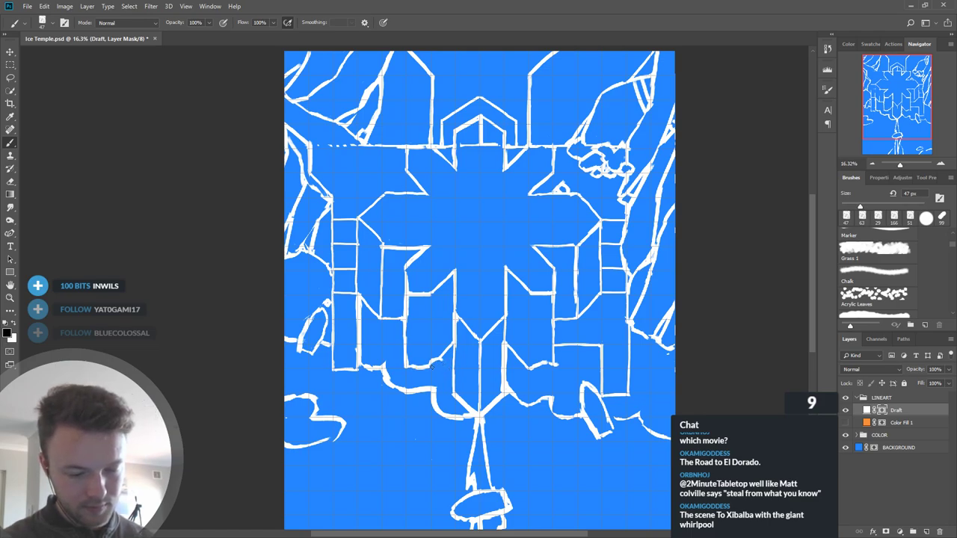
drag(418, 372, 429, 370)
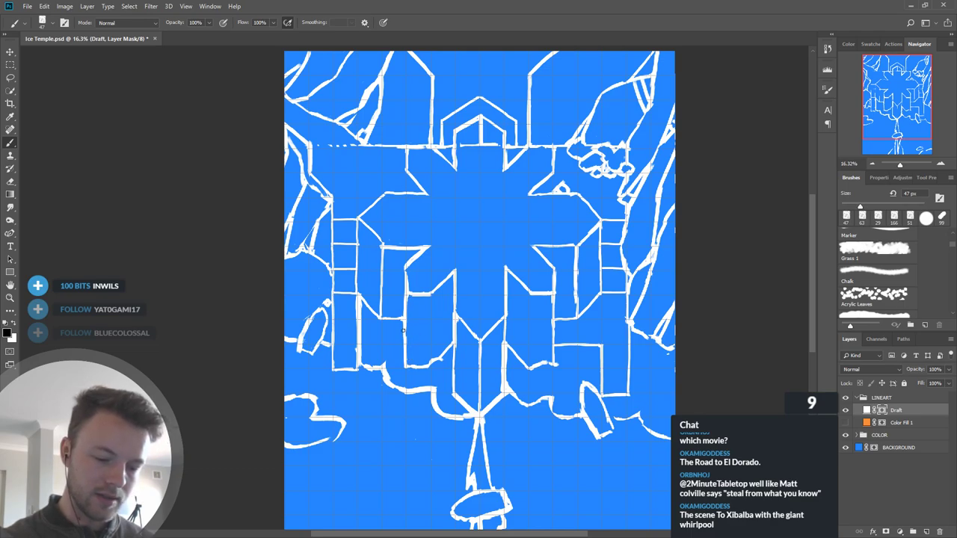
key(x)
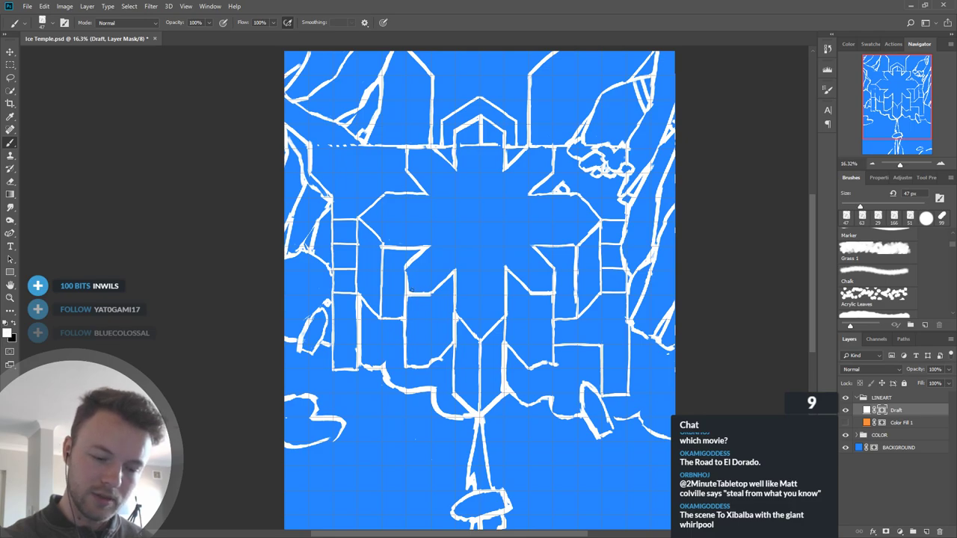
mouse_move(405, 268)
mouse_down()
mouse_move(405, 303)
mouse_move(401, 297)
mouse_up()
key(x)
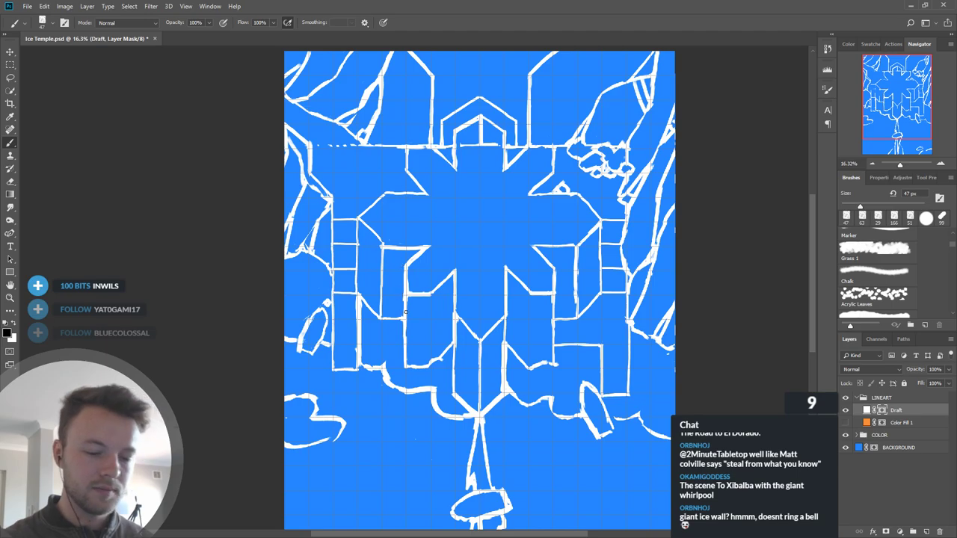
Step: Erase the inner facet lines of the left-hand ice spike and redraw its edge from the temple wall down to the ridge
key(x)
drag(295, 249, 306, 242)
key(x)
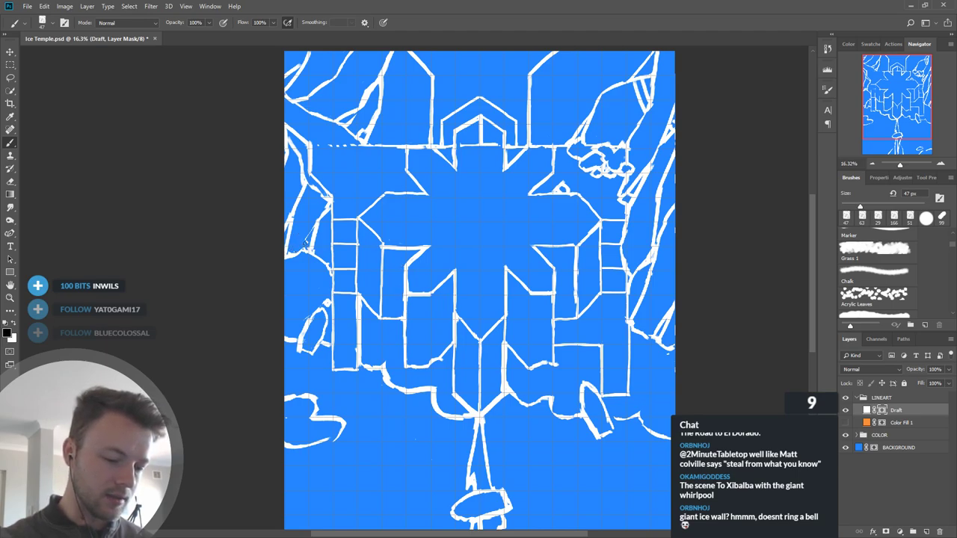
key(x)
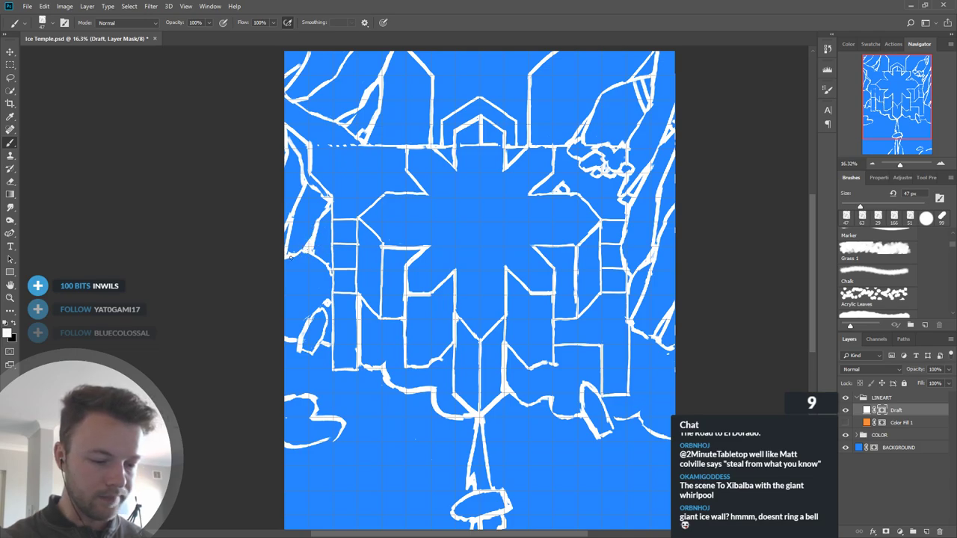
key(x)
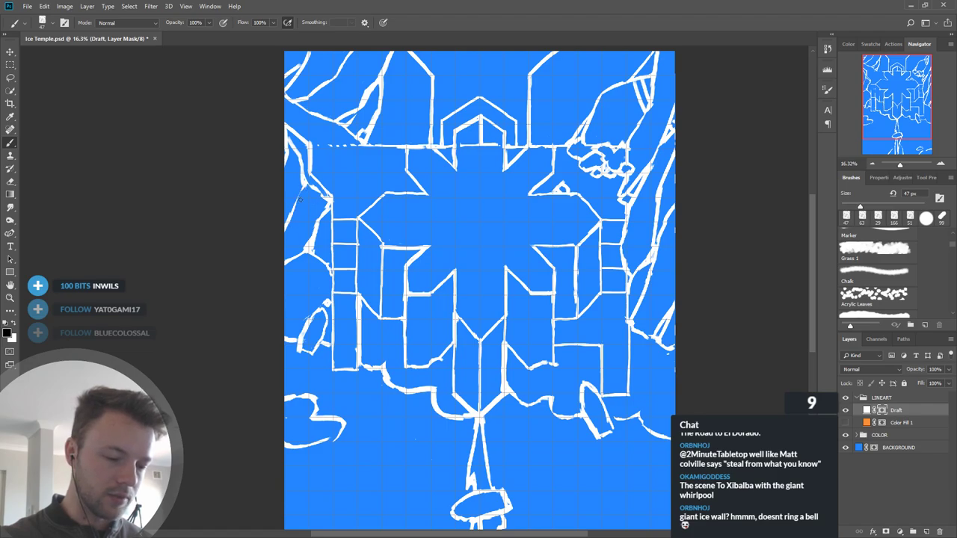
key(x)
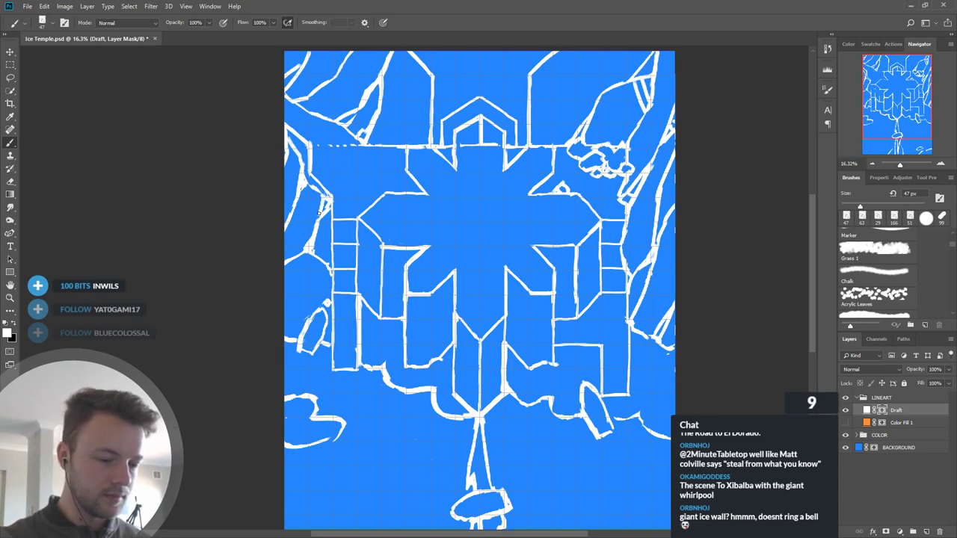
key(x)
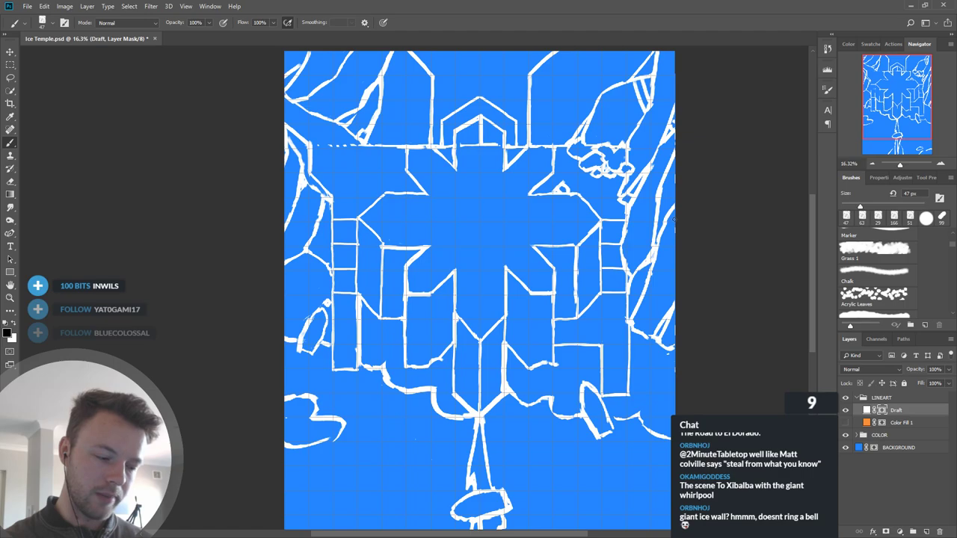
Step: Erase the outer edge of the temple's right-hand column of squares and redraw it with its crossbar, cleaning up the overshoot
drag(625, 226, 621, 256)
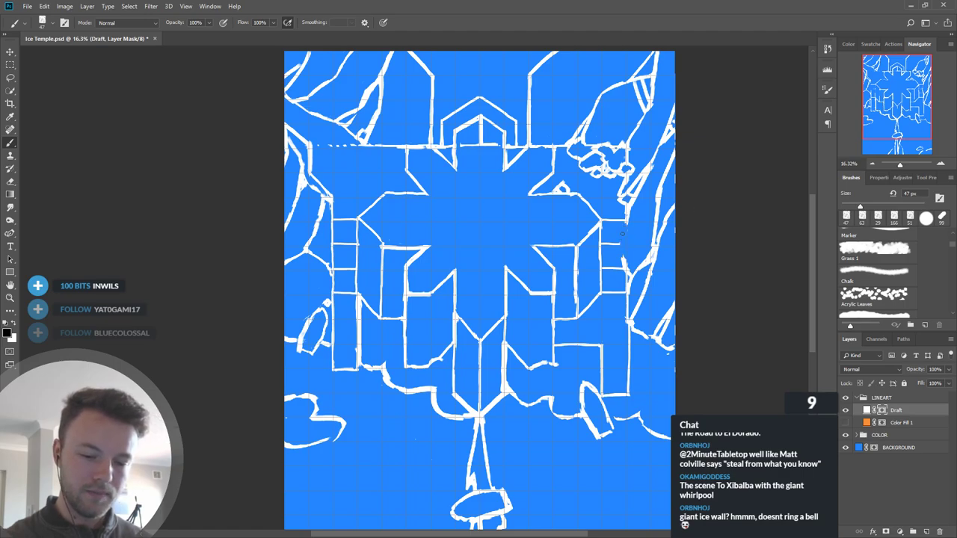
key(x)
mouse_move(628, 217)
mouse_down()
mouse_move(625, 263)
mouse_move(631, 244)
mouse_move(602, 246)
mouse_move(633, 241)
mouse_up()
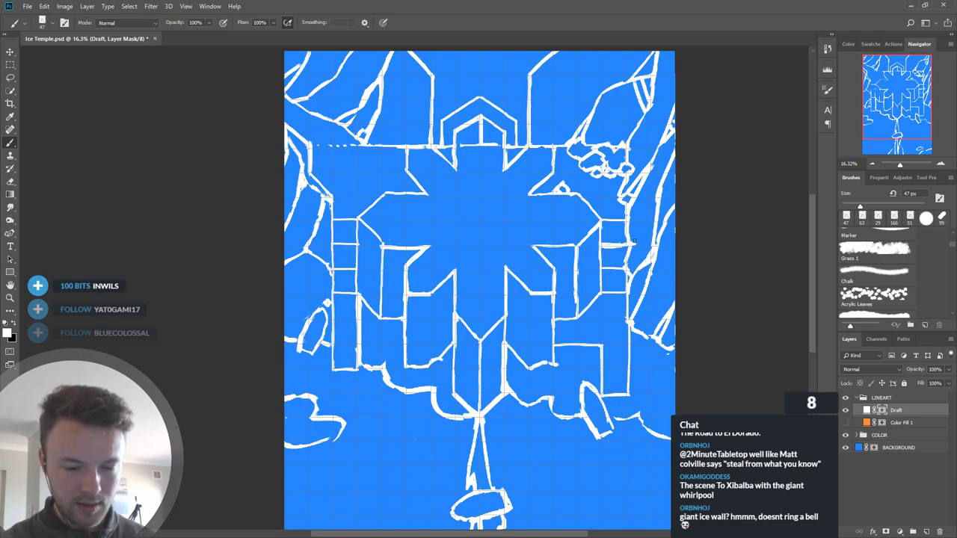
key(x)
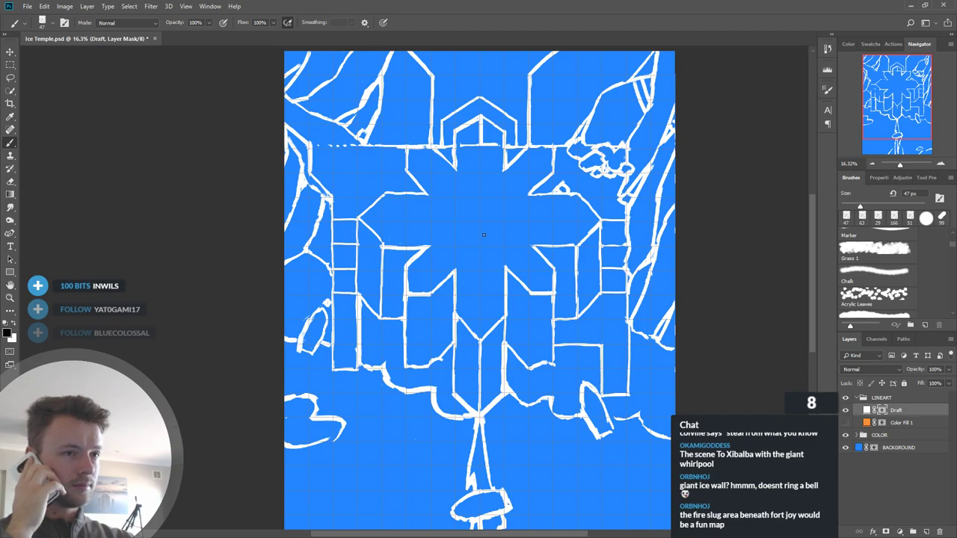
Step: Redraw the ridge line below the right-hand ice spike descending to the map's right edge and strengthen the matching left-hand ridge line
scroll(483, 235, down, 2)
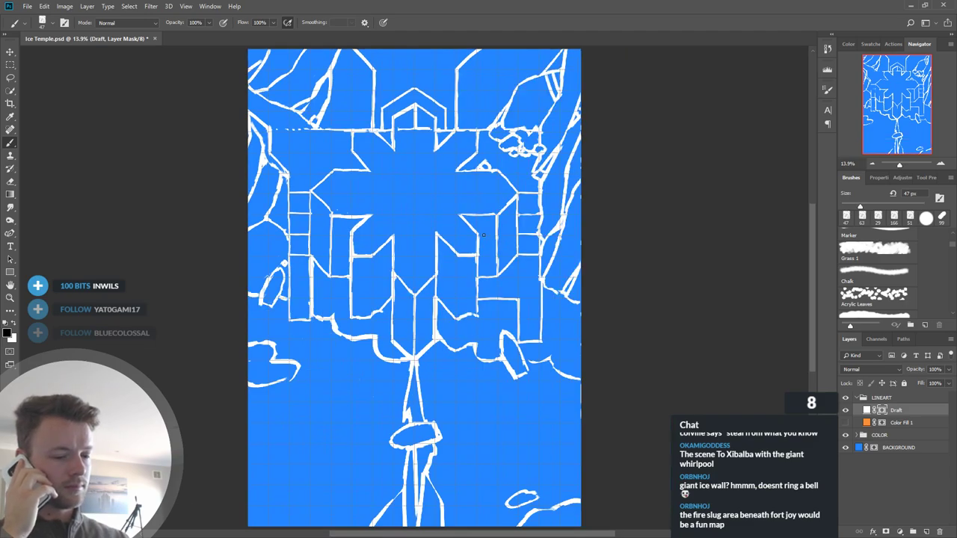
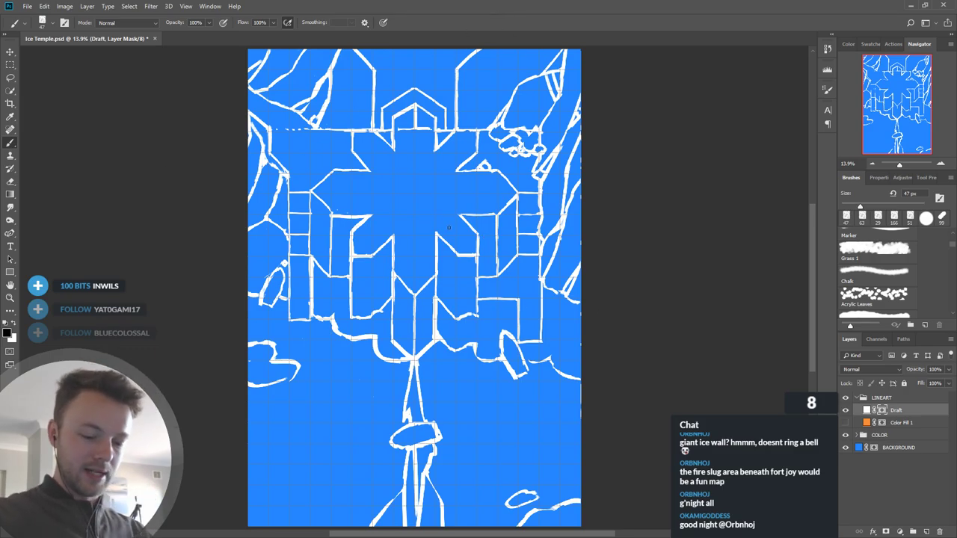
scroll(456, 217, down, 2)
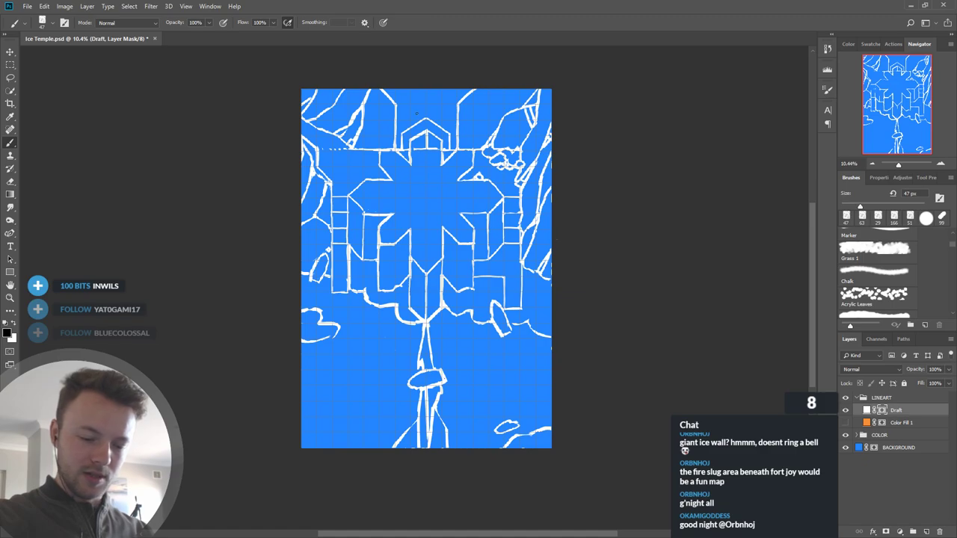
scroll(445, 88, up, 5)
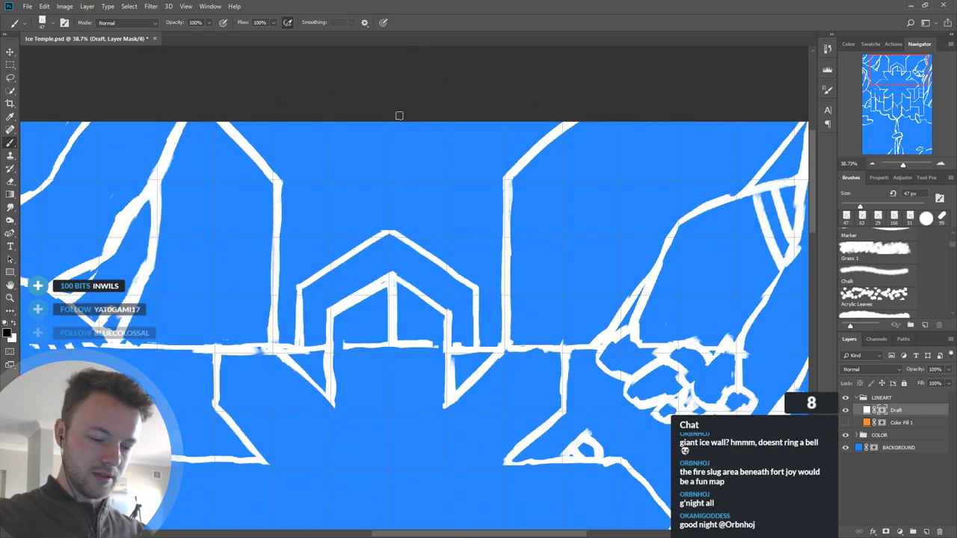
scroll(354, 235, down, 4)
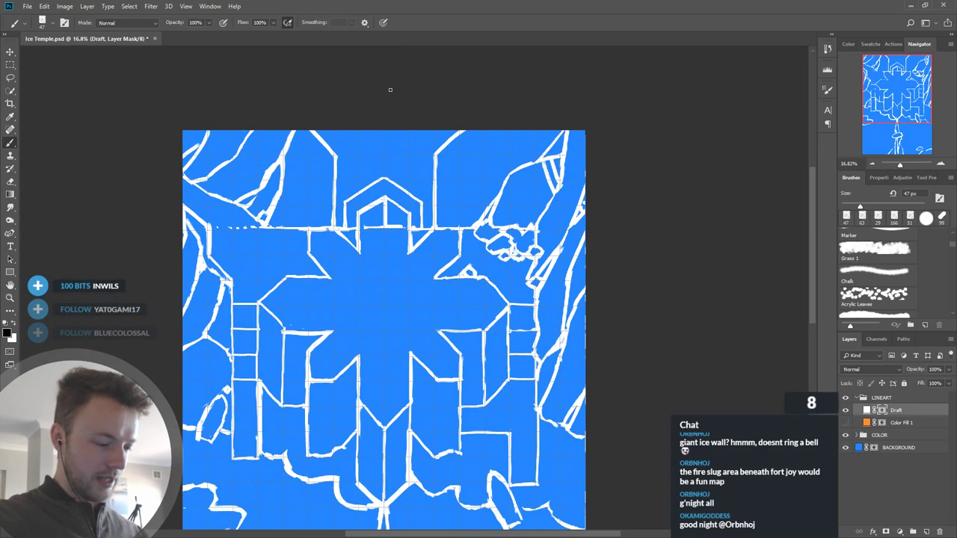
scroll(389, 90, down, 1)
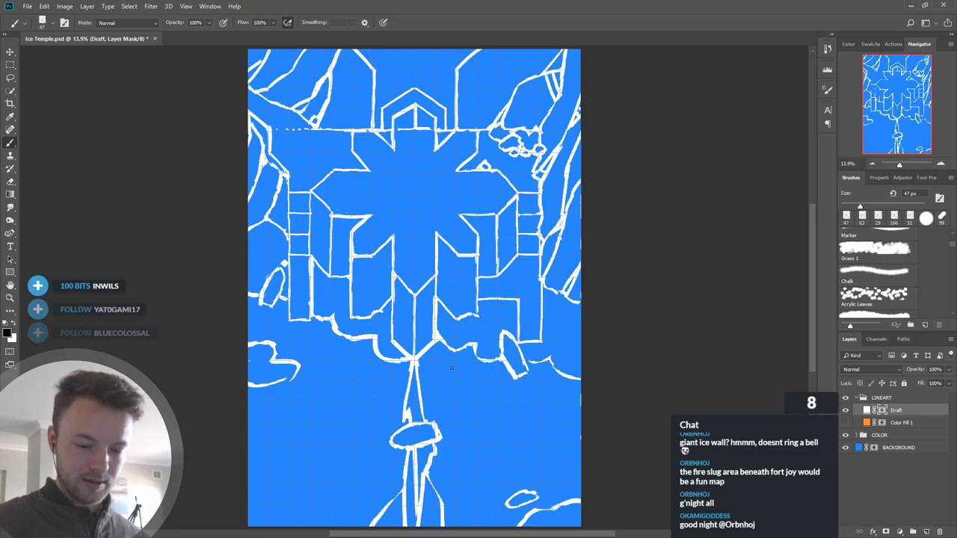
drag(570, 298, 582, 326)
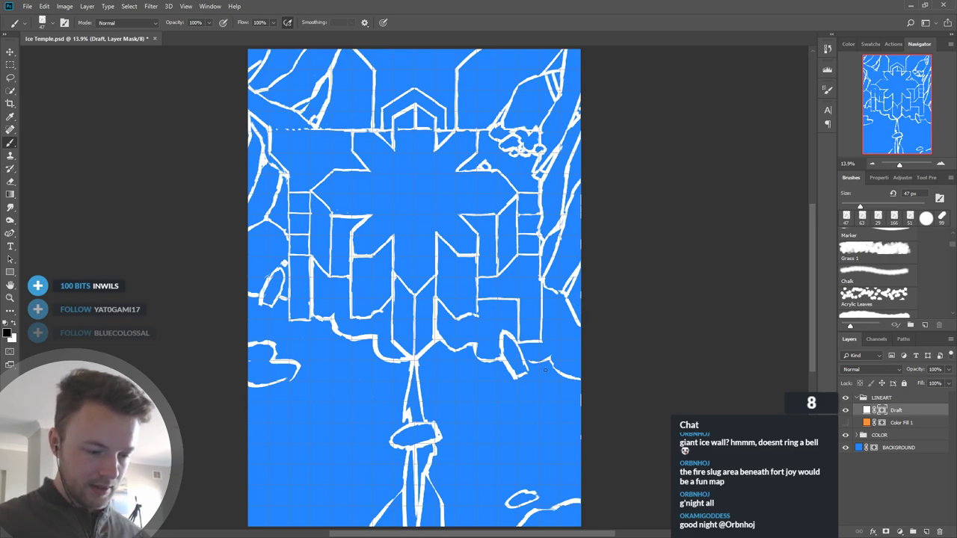
key(x)
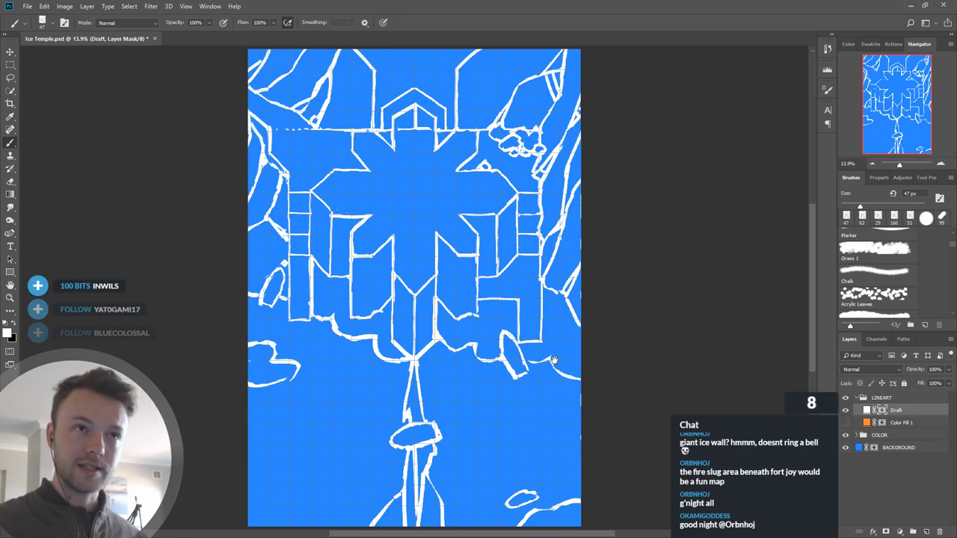
Step: Strengthen the vertical edges of the temple's left-hand column of squares and the inner edge of the right-hand column
drag(555, 362, 572, 493)
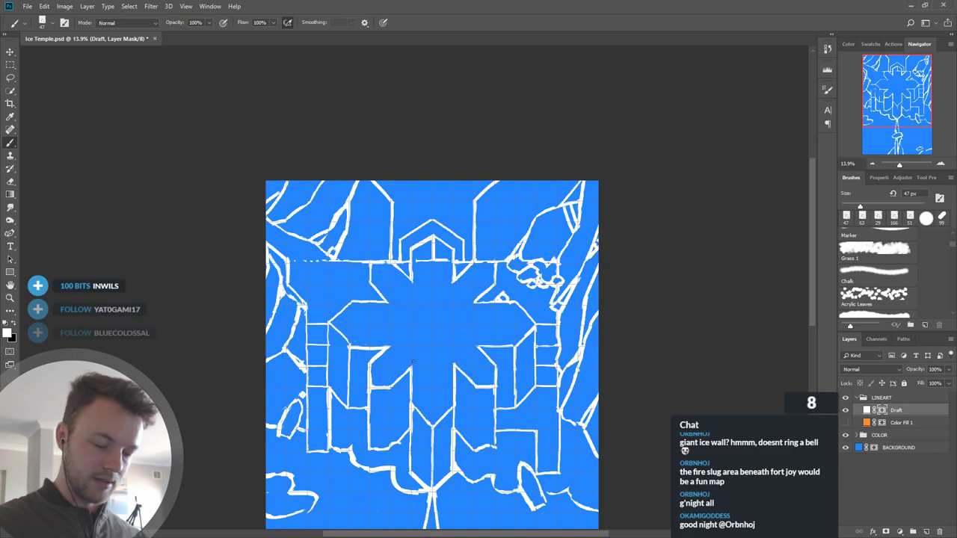
scroll(412, 362, up, 3)
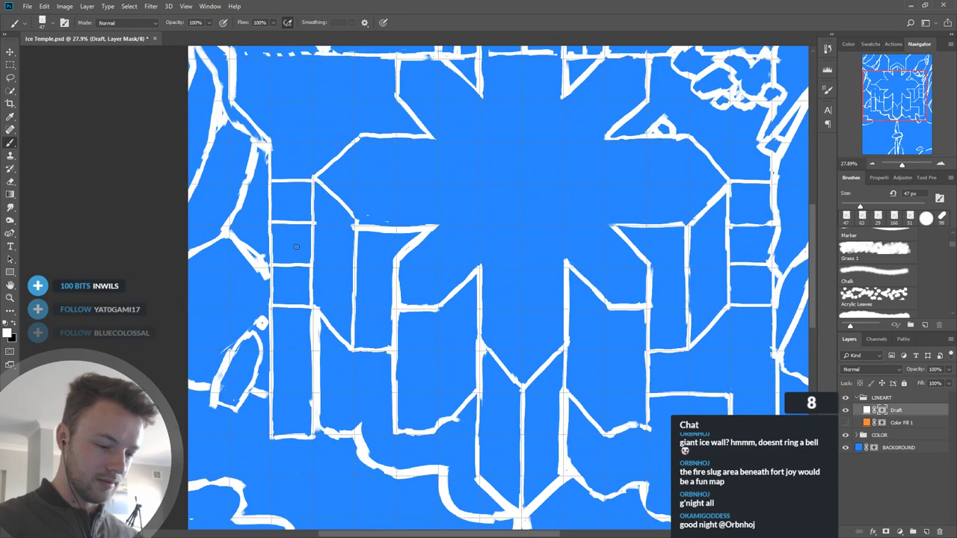
drag(269, 144, 269, 434)
drag(314, 180, 313, 311)
drag(738, 299, 563, 338)
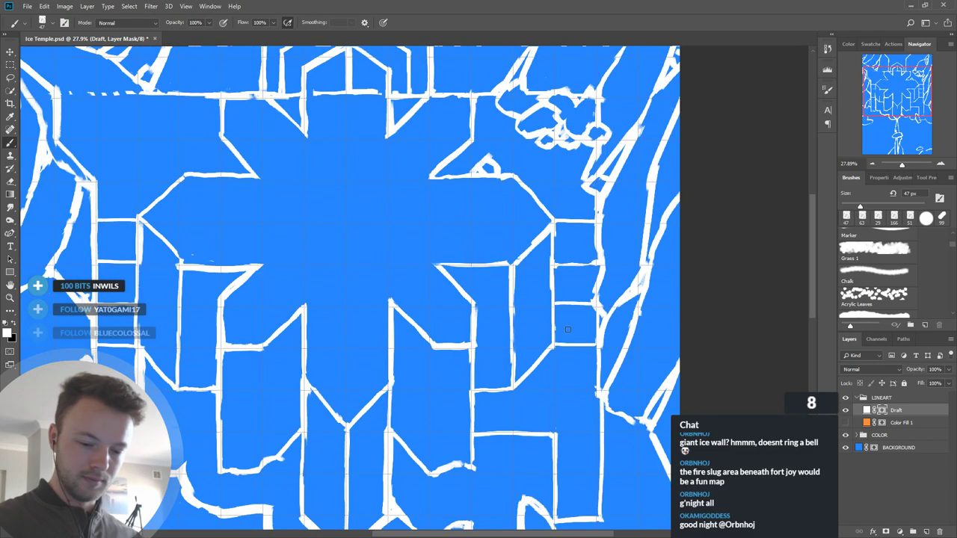
mouse_move(554, 223)
mouse_down()
mouse_move(563, 418)
mouse_move(610, 453)
mouse_up()
Step: Thin the two vertical wall lines flanking the arch at the temple's rear and erase the diagonals running from their upper ends
drag(483, 324, 501, 397)
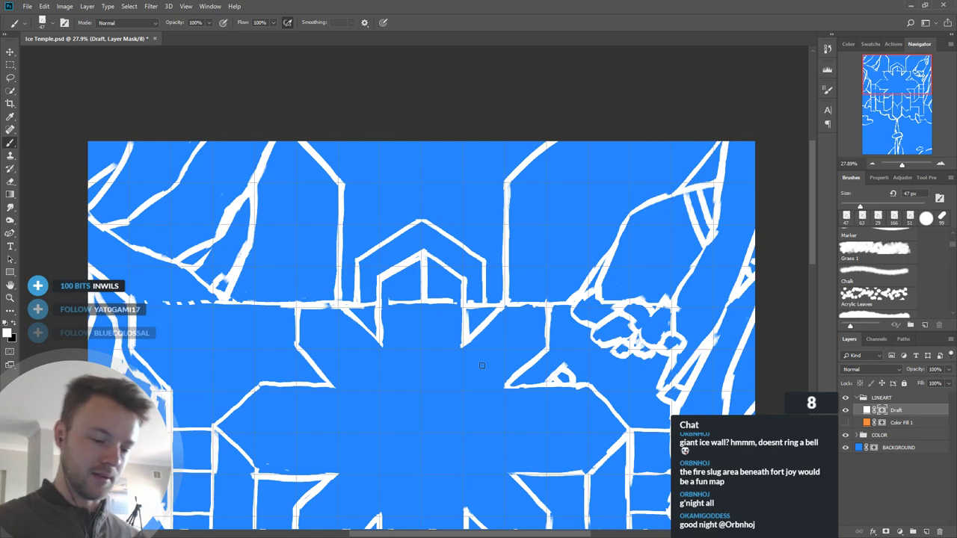
key(x)
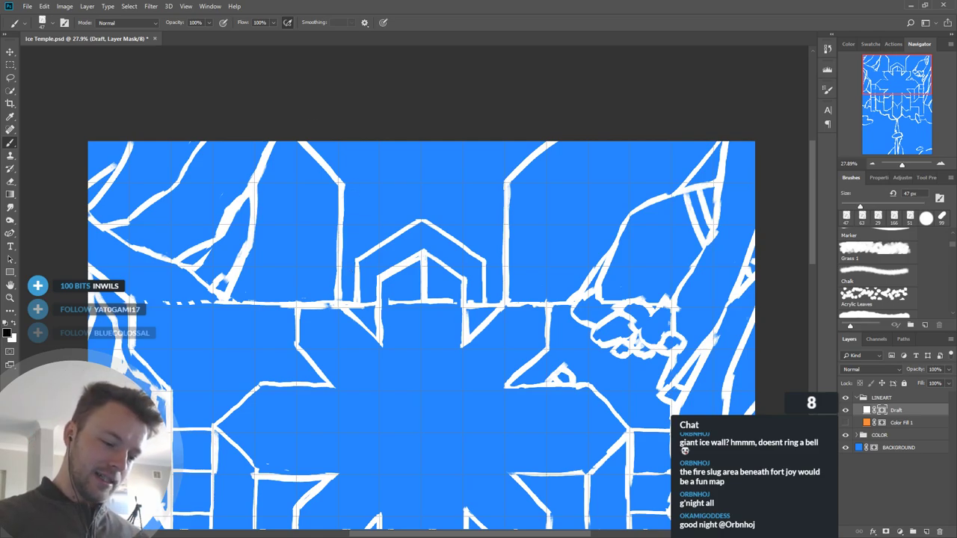
mouse_move(343, 288)
mouse_down()
mouse_move(348, 185)
mouse_move(347, 238)
mouse_up()
drag(345, 199, 343, 286)
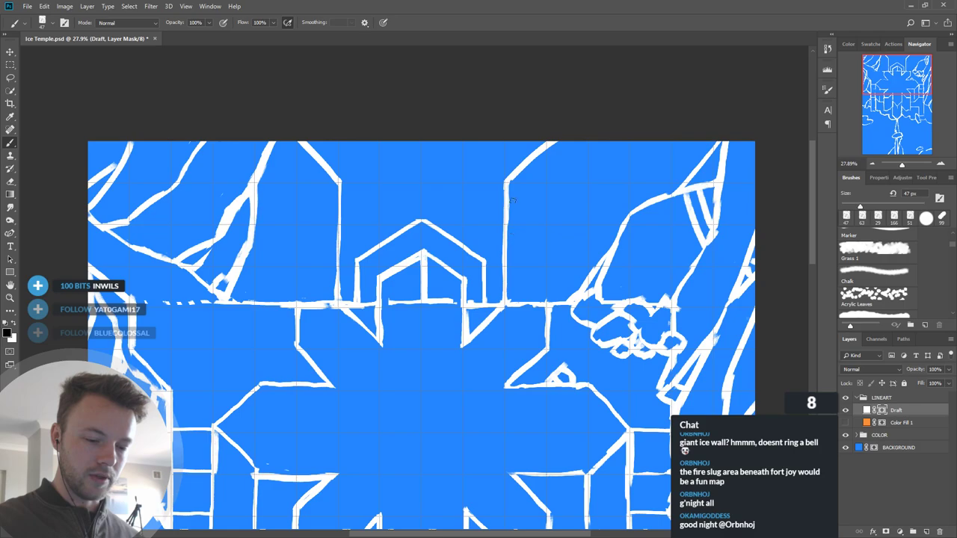
drag(513, 181, 555, 145)
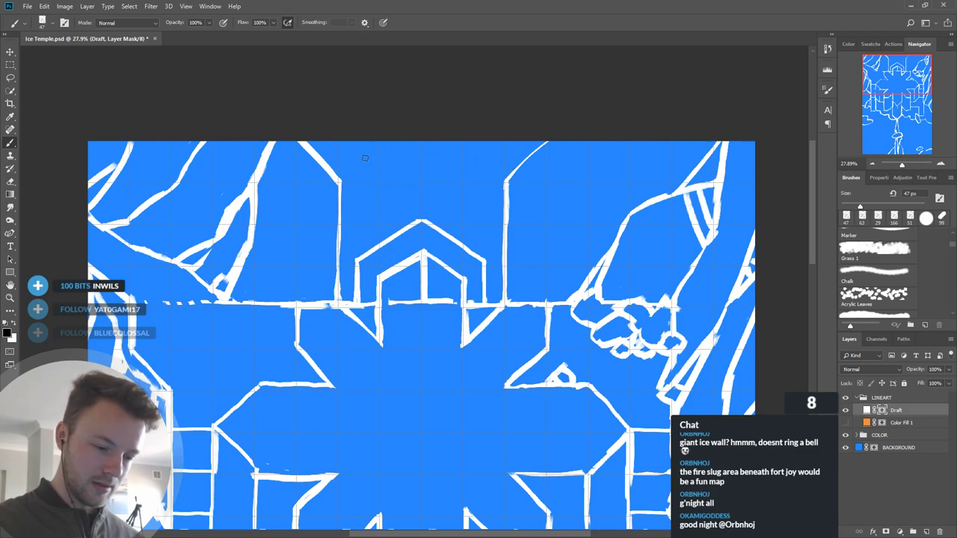
mouse_move(315, 165)
mouse_down()
mouse_move(329, 190)
mouse_move(330, 147)
mouse_move(303, 125)
mouse_move(304, 155)
mouse_move(336, 169)
mouse_up()
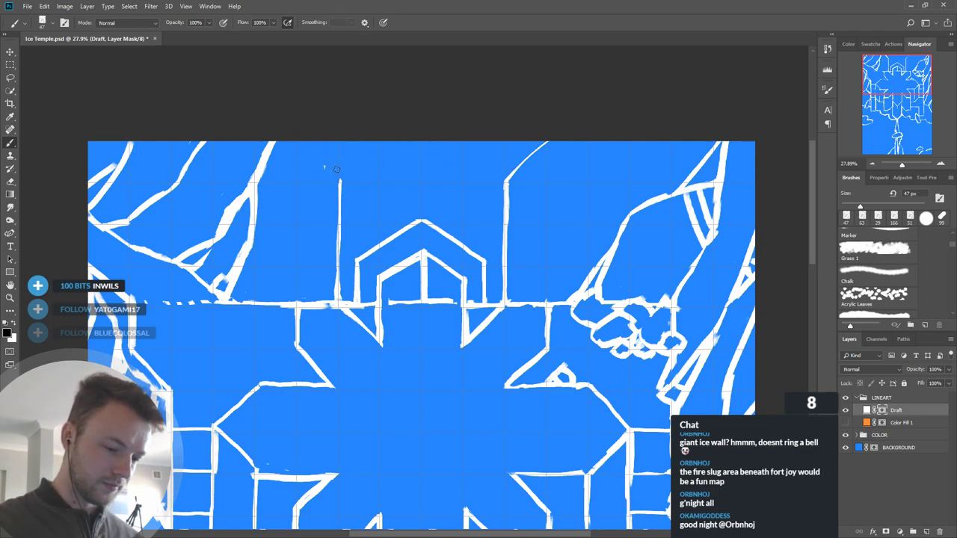
drag(547, 143, 521, 157)
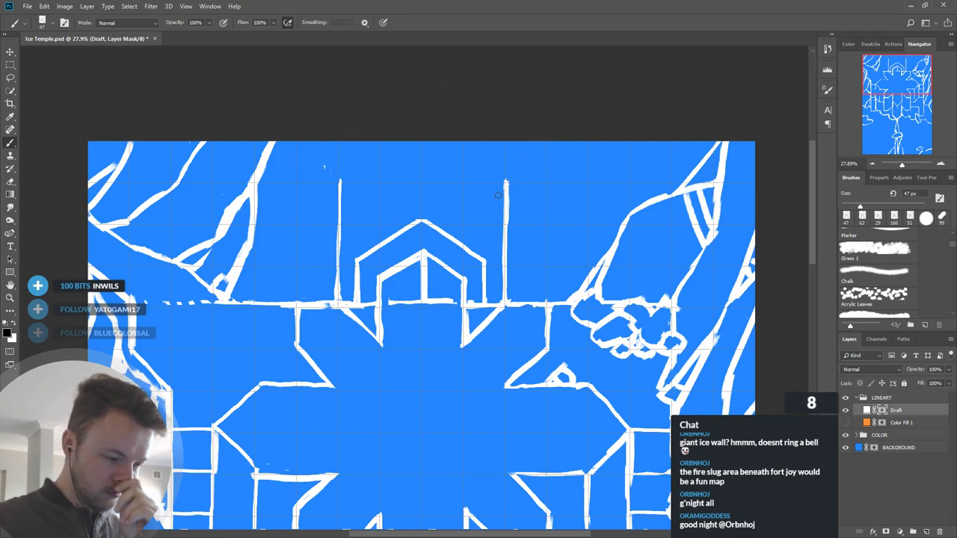
Step: Lasso the peaked roof lines of the rear arch, move them up nearly one grid square and deselect
click(11, 78)
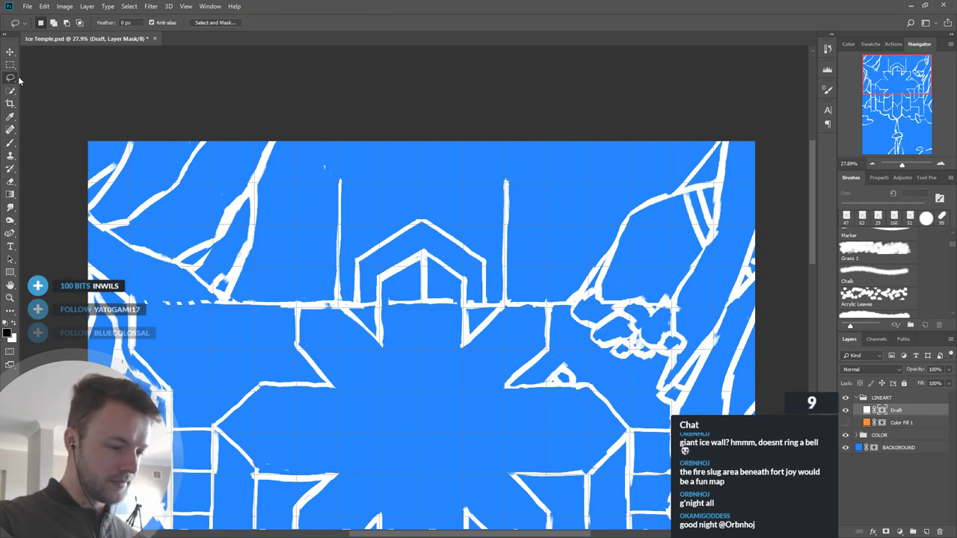
mouse_move(359, 256)
mouse_down()
mouse_move(365, 270)
mouse_move(424, 287)
mouse_move(456, 286)
mouse_move(494, 256)
mouse_move(377, 207)
mouse_move(357, 257)
mouse_up()
drag(460, 249, 460, 209)
key(ctrl+z)
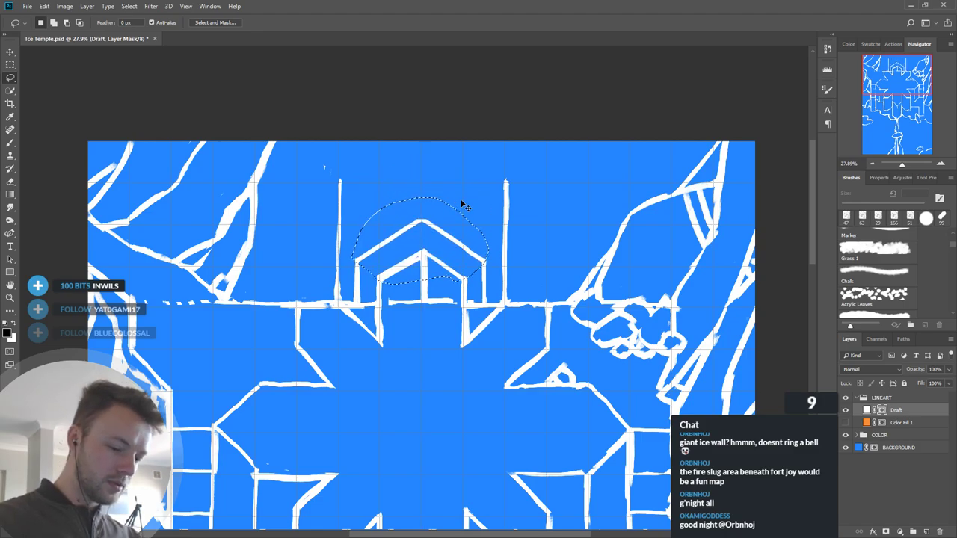
click(19, 320)
drag(461, 260, 465, 228)
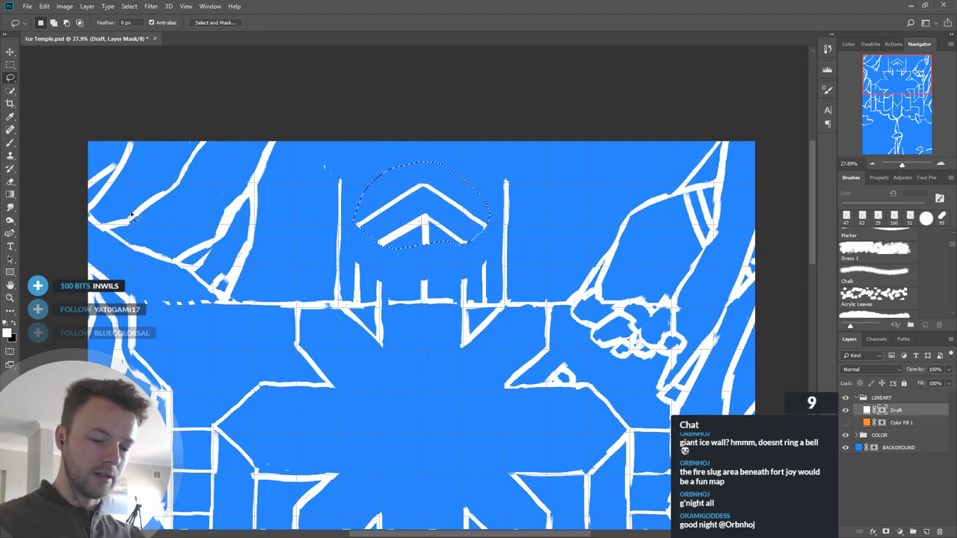
key(ctrl+d)
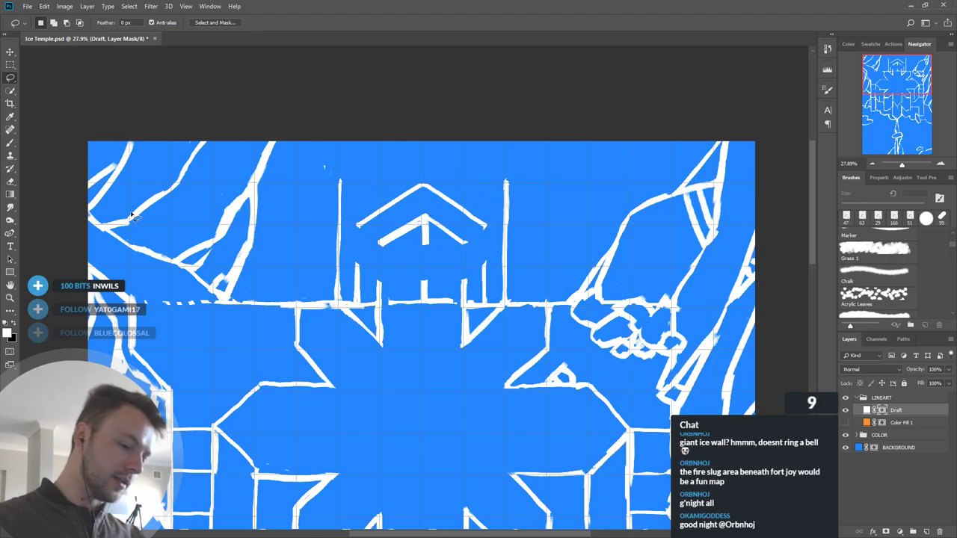
Step: Reconnect the inner arch's side walls and centre line to the raised peak, trimming the centre line thin
click(17, 146)
drag(379, 244, 381, 299)
drag(463, 243, 463, 308)
drag(380, 286, 380, 345)
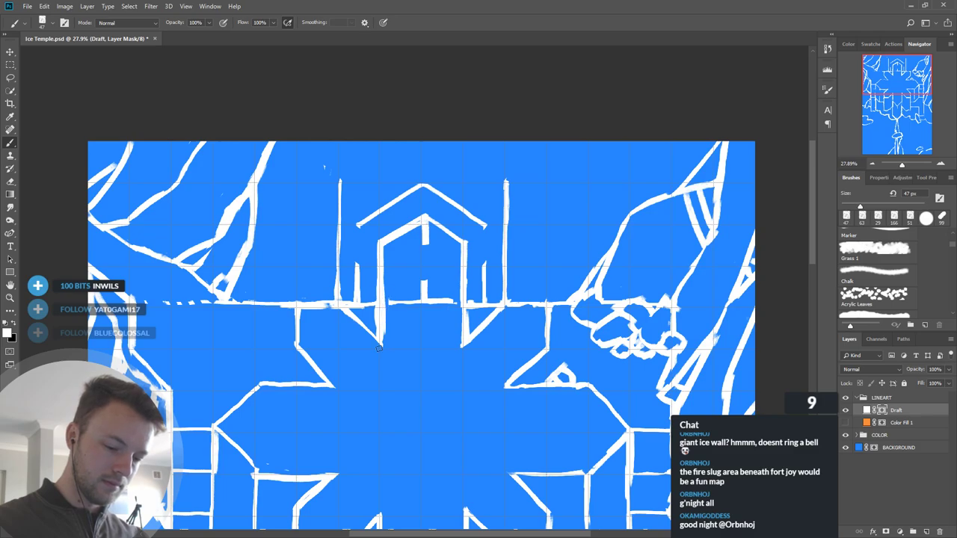
mouse_move(424, 232)
mouse_down()
mouse_move(423, 294)
mouse_move(427, 281)
mouse_up()
key(x)
drag(427, 231, 428, 292)
drag(415, 240, 417, 294)
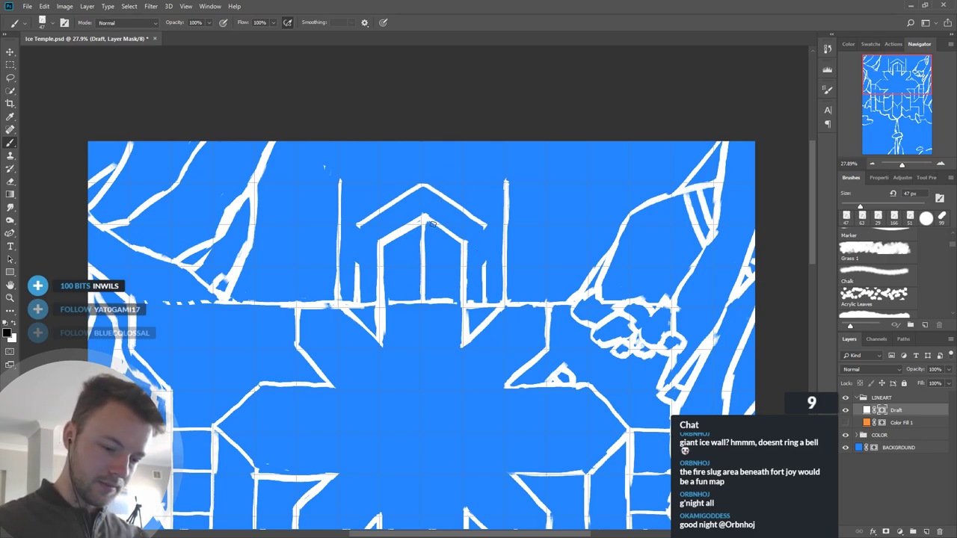
Step: Extend both side walls of the outer arch up to the raised roof line and trim their edges
key(x)
key(x)
key(x)
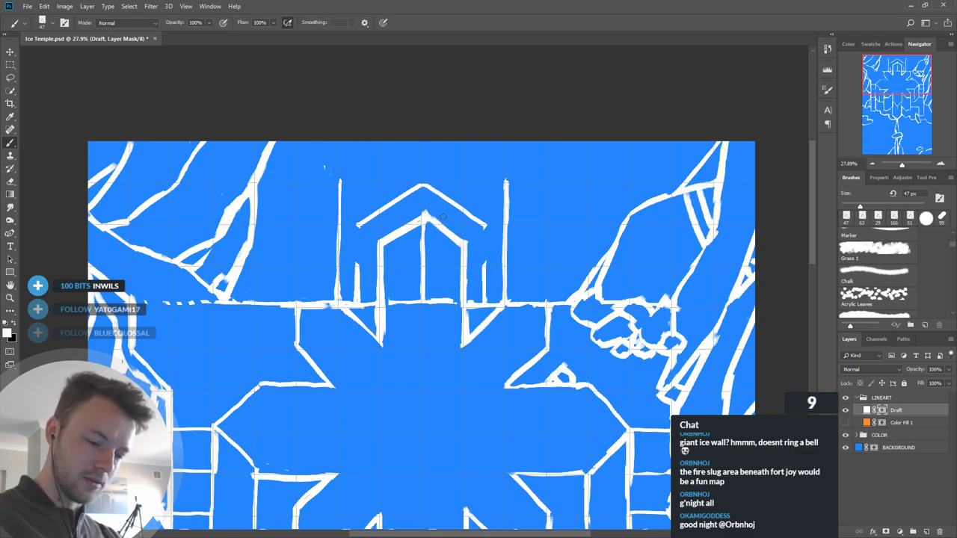
key(x)
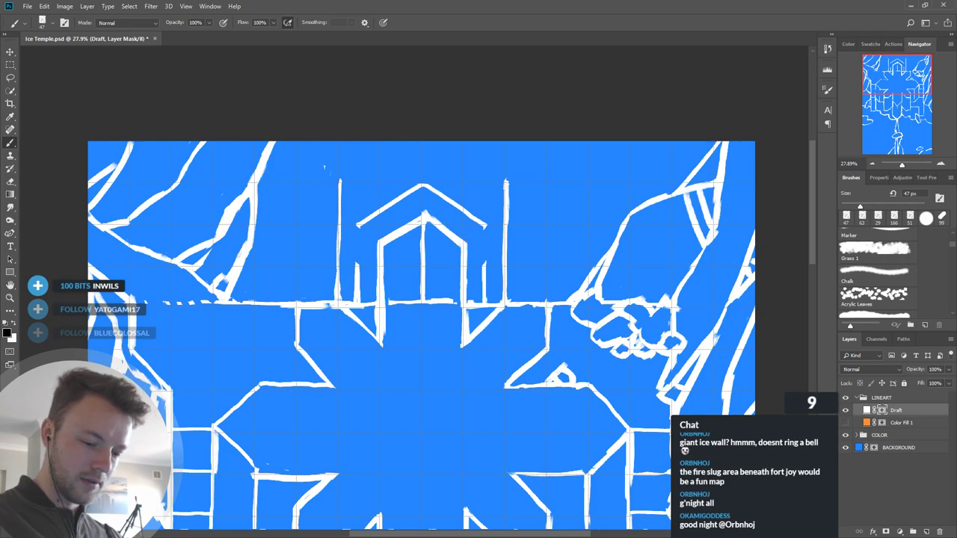
key(x)
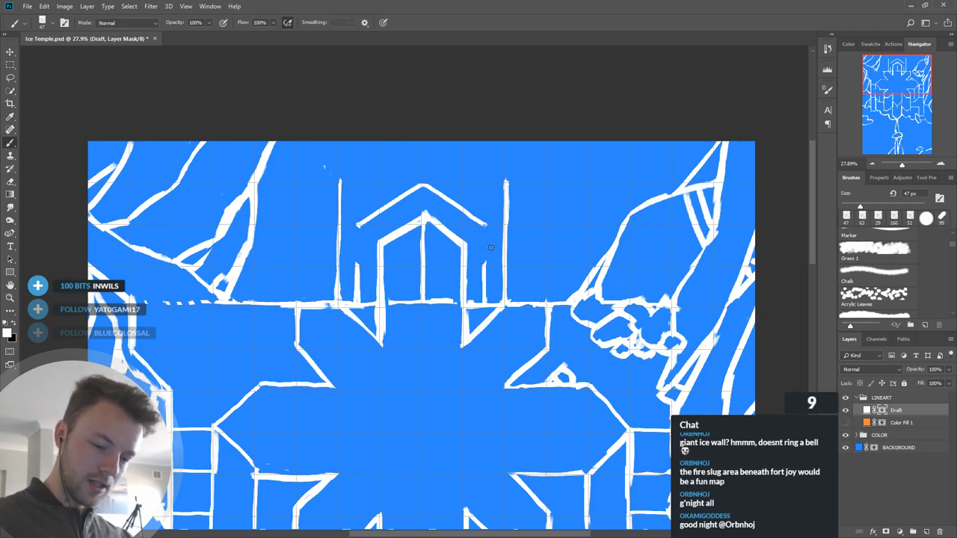
drag(486, 226, 484, 296)
key(x)
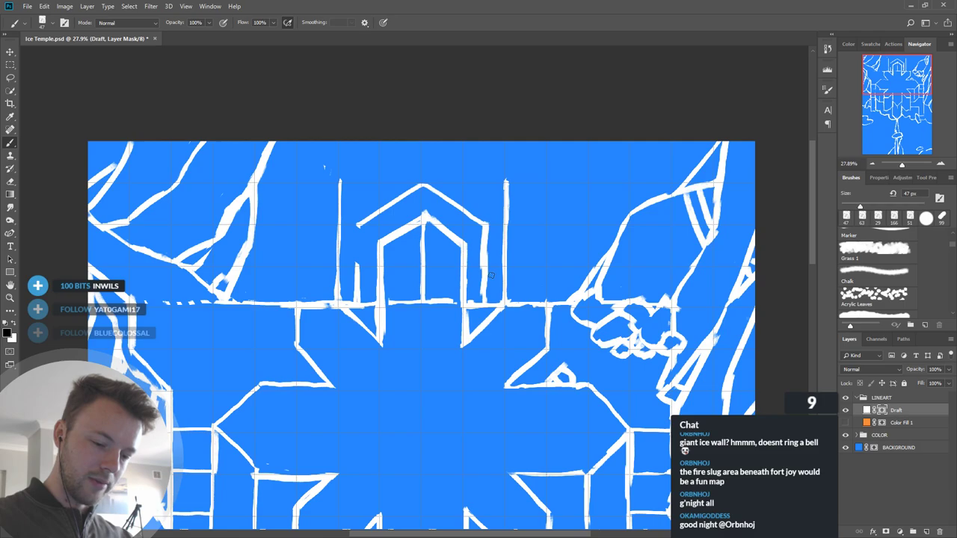
drag(477, 235, 480, 275)
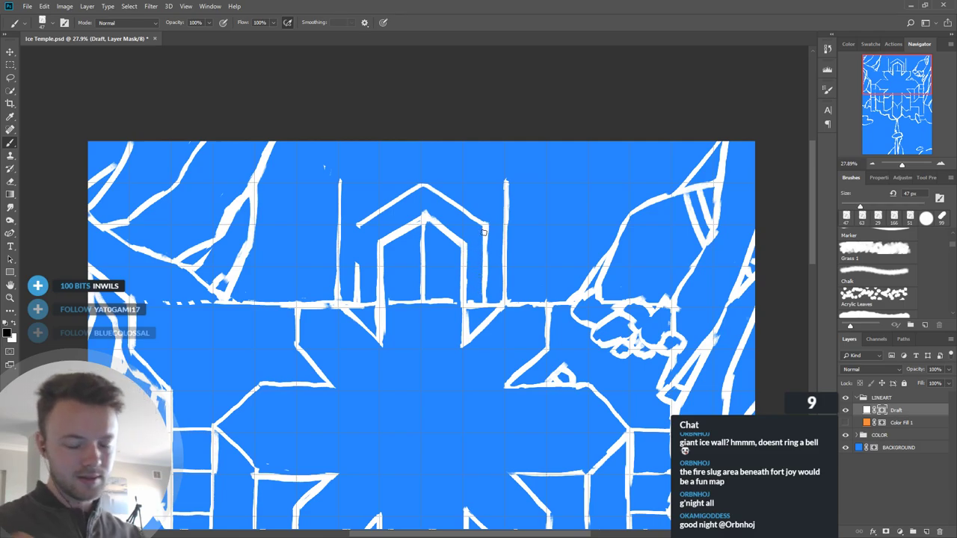
key(x)
drag(359, 225, 358, 310)
drag(359, 259, 362, 298)
key(x)
drag(364, 234, 364, 291)
drag(354, 222, 354, 293)
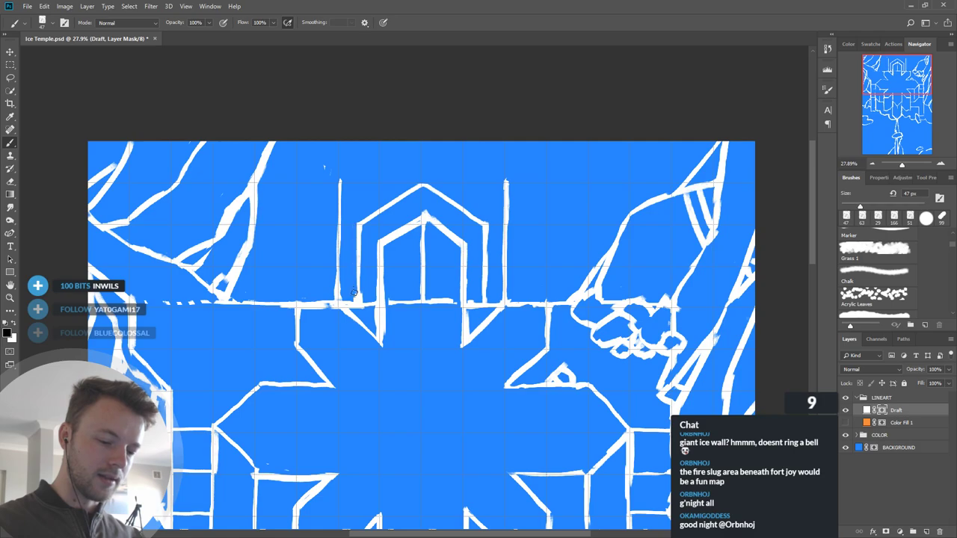
Step: Reshape the broken ridge between the central entrance and the right-hand ice chunk into an overlapping curl, erasing the old line
scroll(519, 326, down, 2)
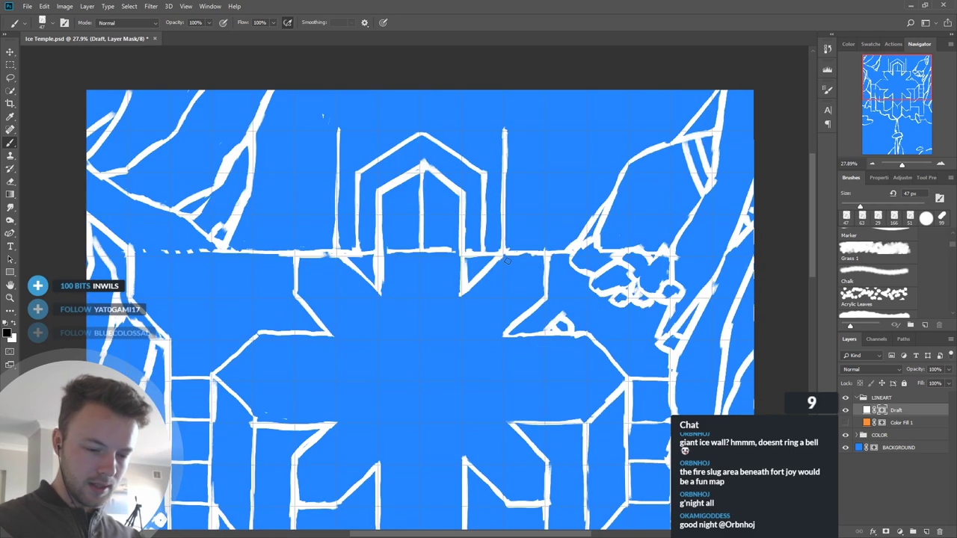
scroll(507, 259, down, 5)
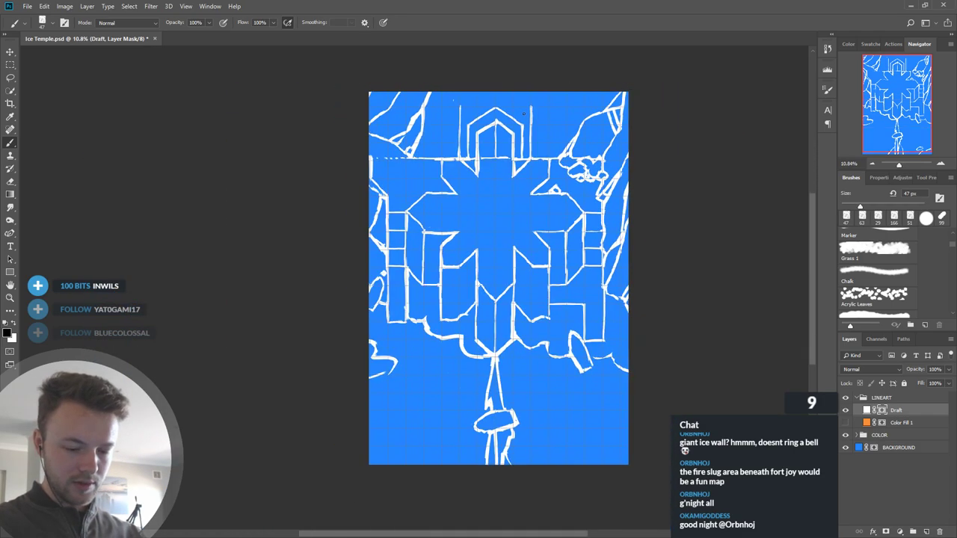
scroll(618, 315, up, 4)
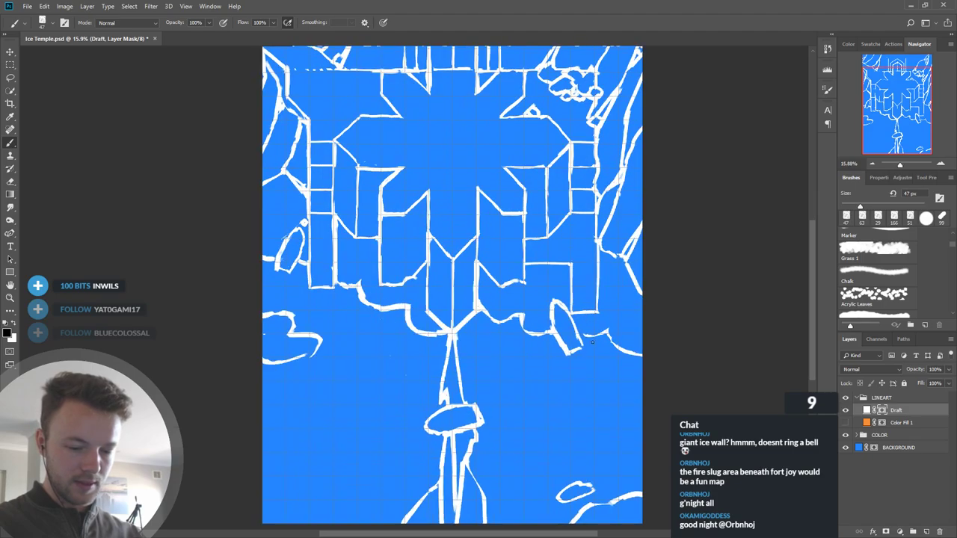
key(x)
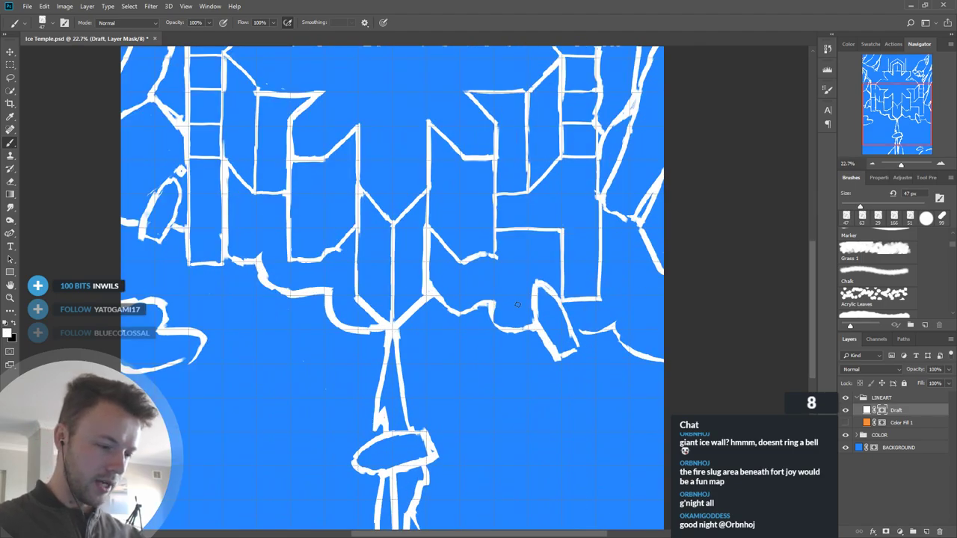
mouse_move(488, 321)
mouse_down()
mouse_move(478, 325)
mouse_move(493, 323)
mouse_up()
key(x)
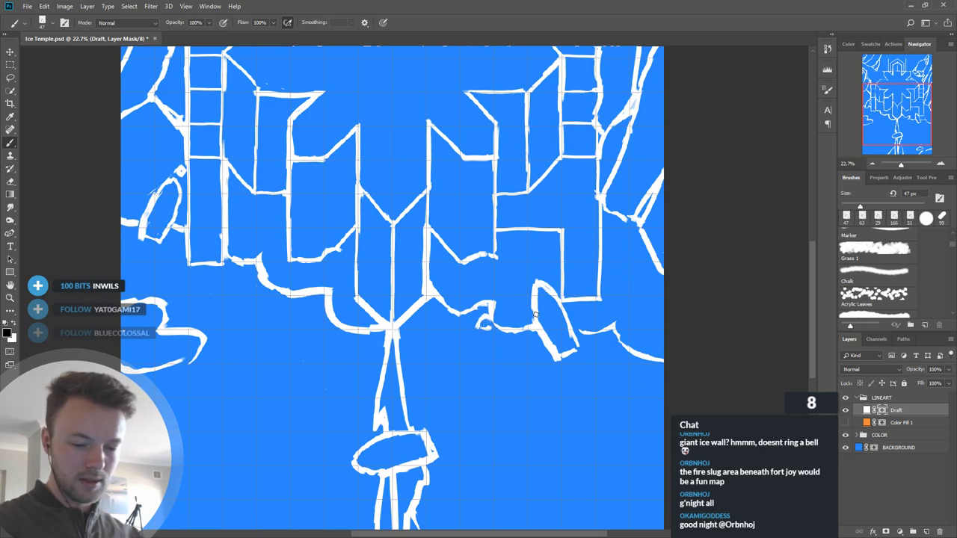
mouse_move(485, 323)
mouse_down()
mouse_move(519, 304)
mouse_move(509, 314)
mouse_move(512, 294)
mouse_move(494, 298)
mouse_move(521, 288)
mouse_move(487, 314)
mouse_up()
key(x)
key(x)
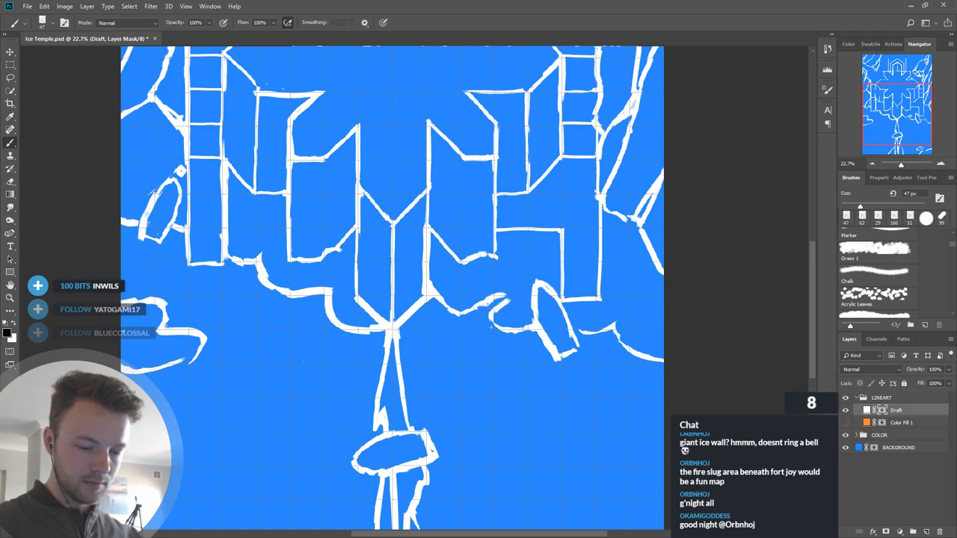
drag(518, 100, 573, 453)
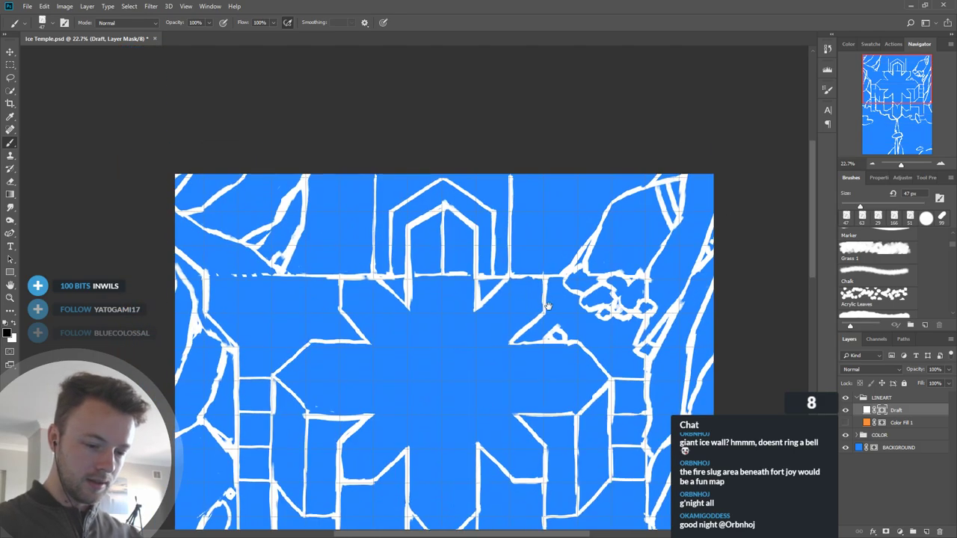
key(x)
key(x)
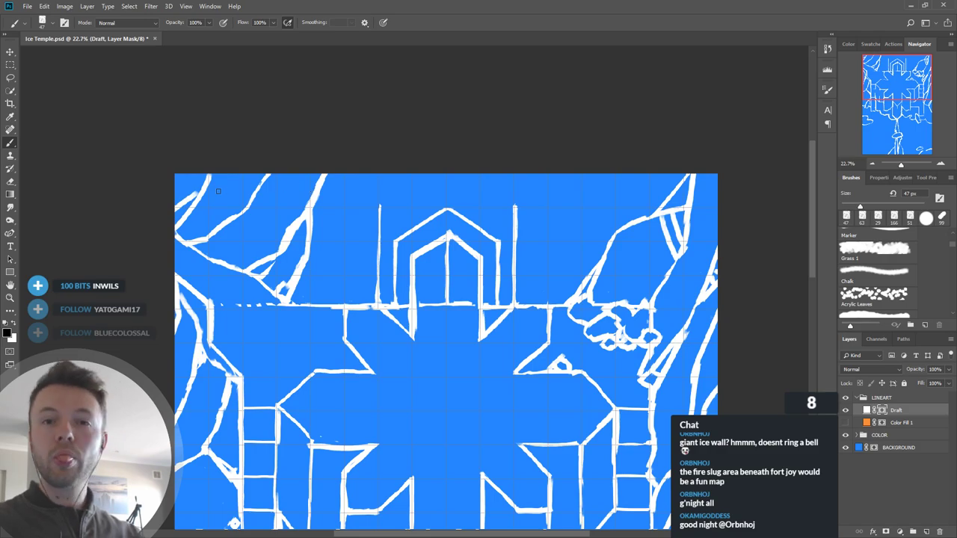
scroll(245, 225, up, 5)
drag(581, 344, 489, 276)
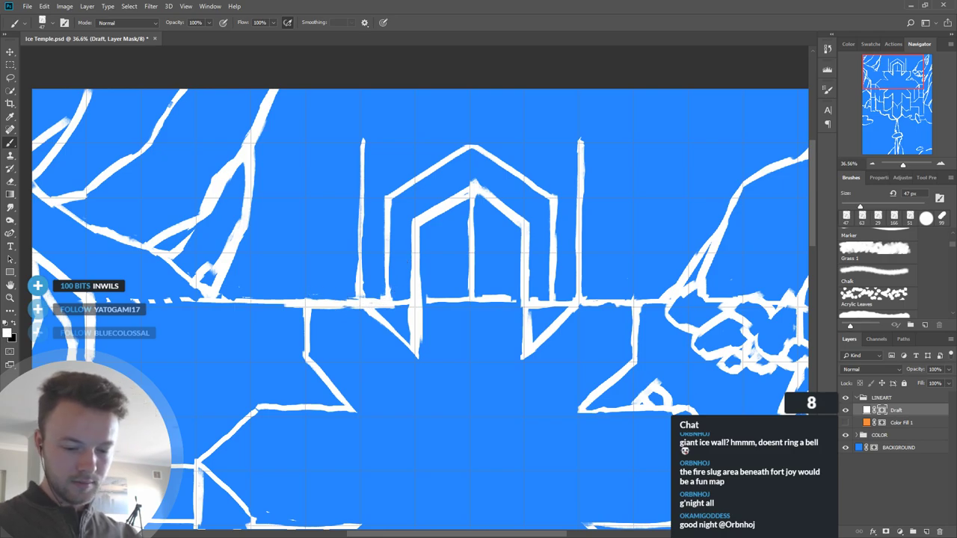
drag(687, 385, 639, 310)
scroll(552, 164, down, 7)
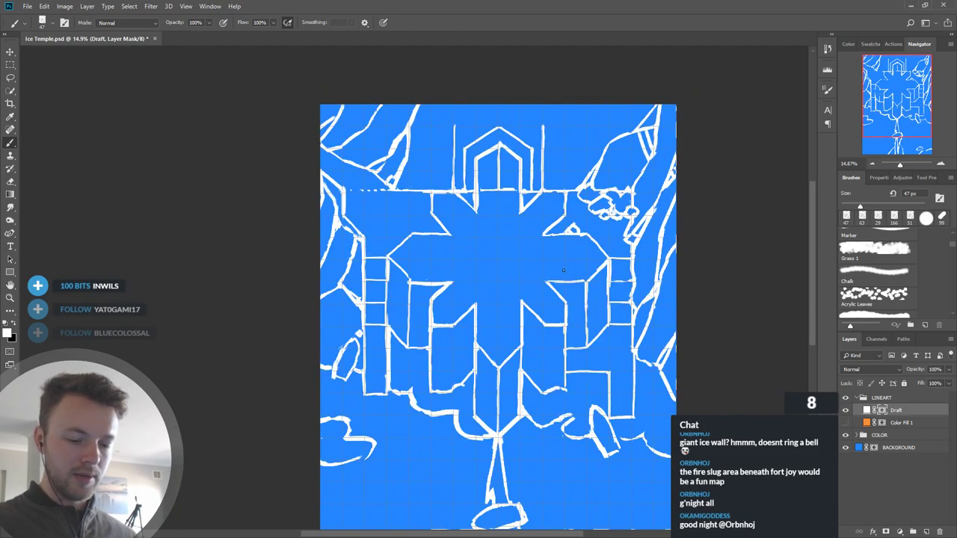
Step: Draw a lumpy rubble outline at the foot of the upper-left ice spike across the rear wall and erase the lines inside it
scroll(525, 193, up, 3)
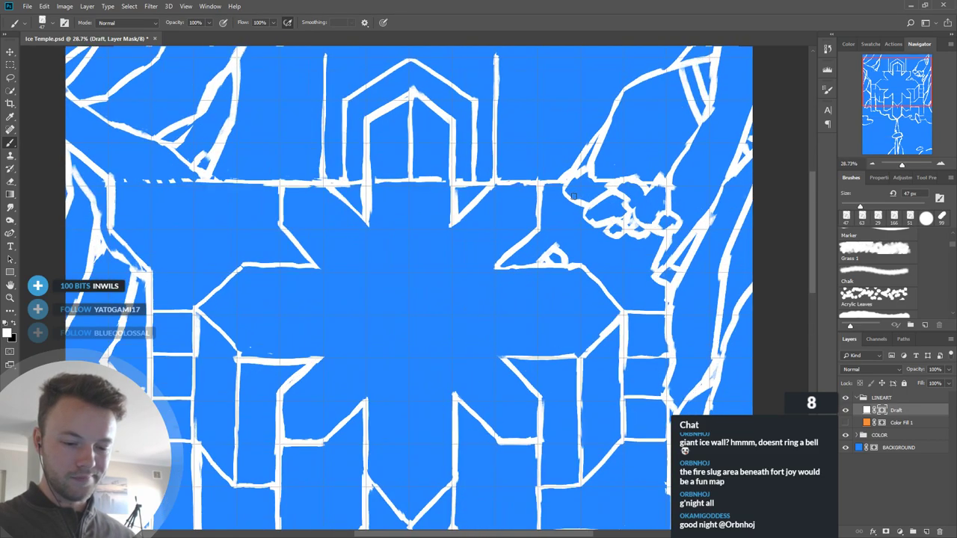
drag(358, 266, 455, 288)
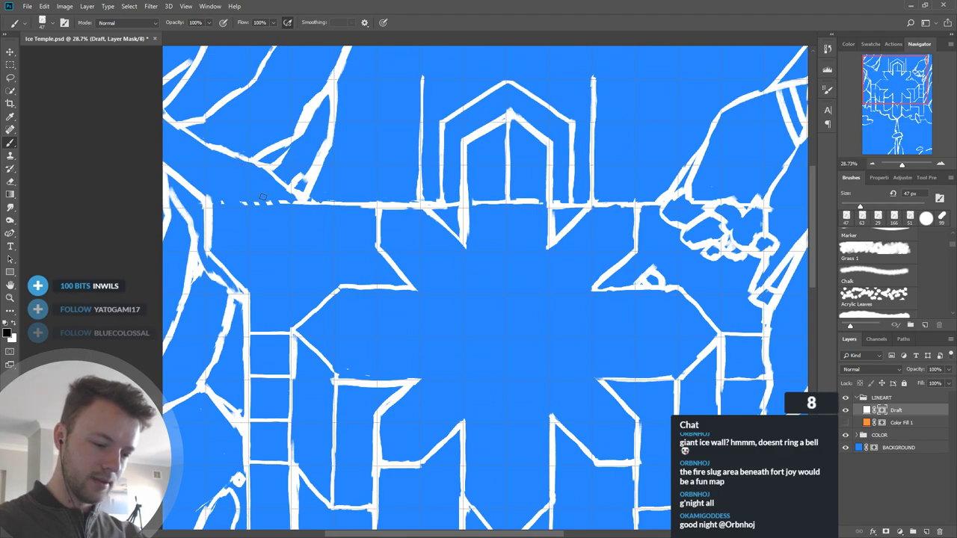
mouse_move(248, 162)
mouse_down()
mouse_move(279, 222)
mouse_move(276, 211)
mouse_move(288, 226)
mouse_move(328, 231)
mouse_move(302, 228)
mouse_move(334, 218)
mouse_up()
drag(332, 219, 360, 219)
mouse_move(309, 199)
mouse_down()
mouse_move(334, 195)
mouse_move(372, 219)
mouse_move(322, 205)
mouse_up()
key(x)
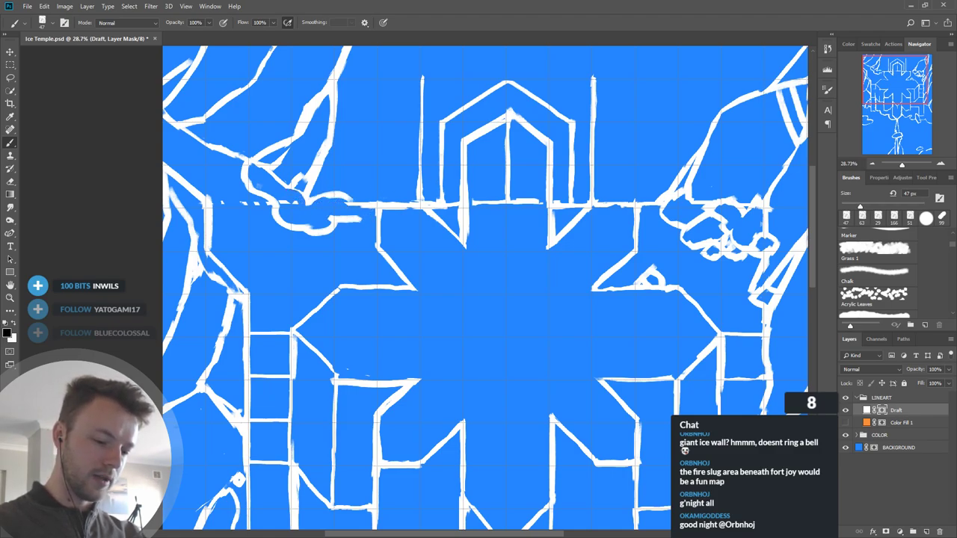
drag(295, 198, 283, 202)
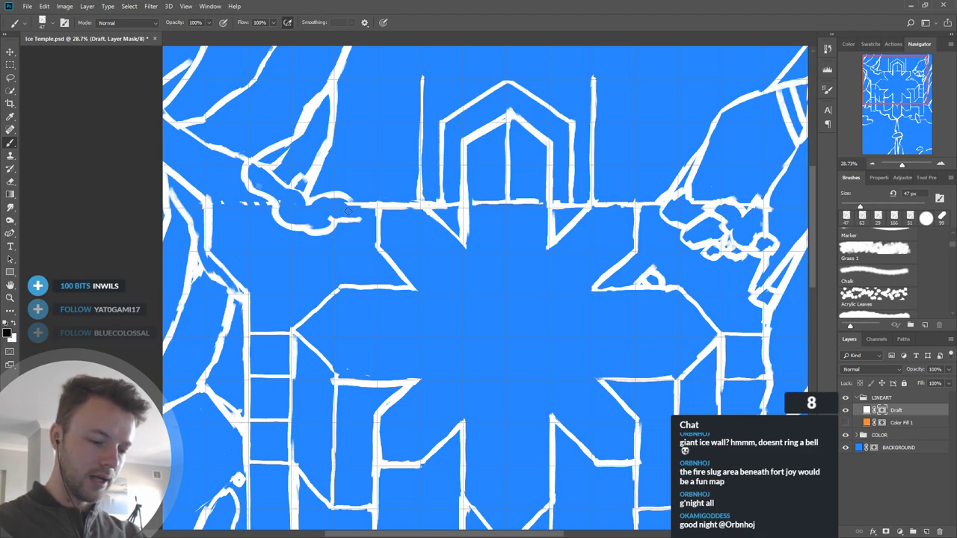
Step: Close the right end of the lumpy rubble outline at the rear wall and add a small pebble on the upper-left ridge line
key(x)
key(x)
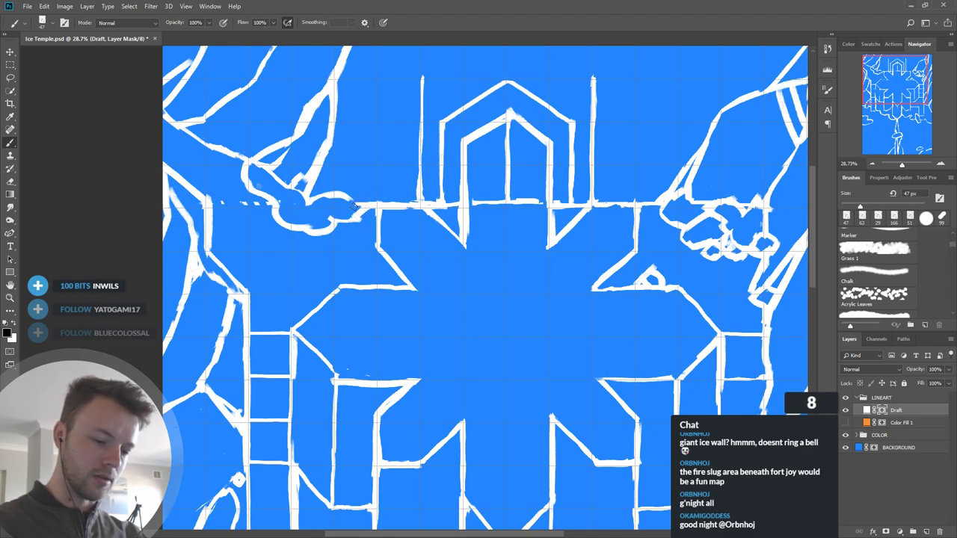
key(x)
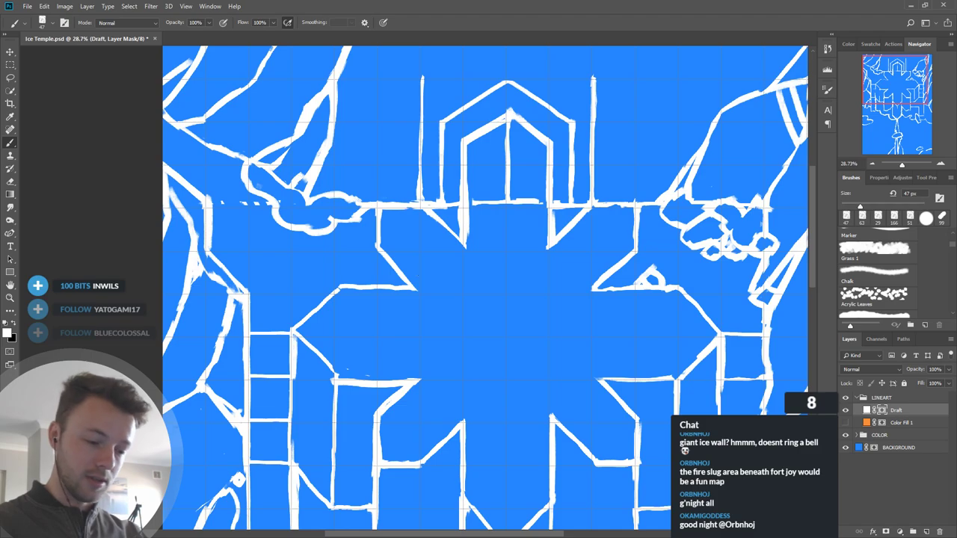
mouse_move(228, 154)
mouse_down()
mouse_move(244, 161)
mouse_move(237, 156)
mouse_up()
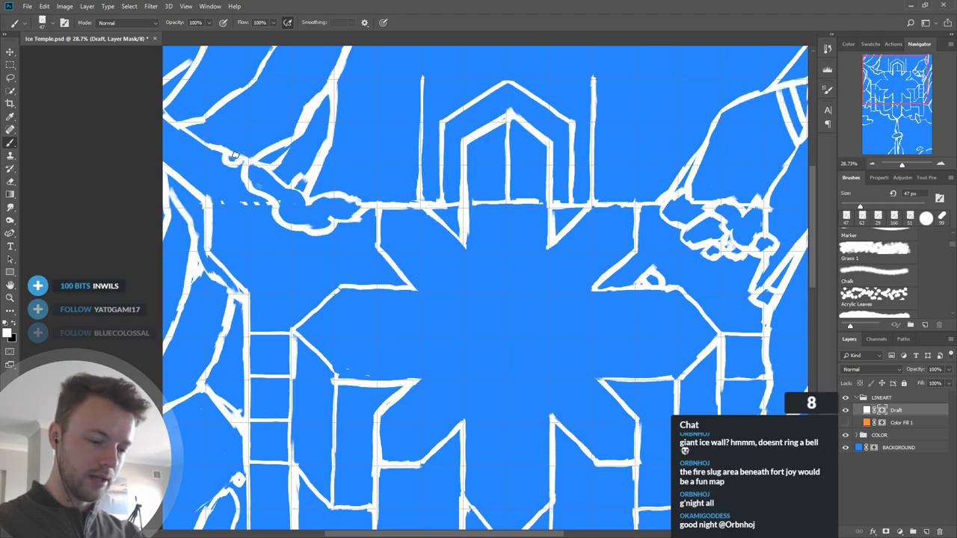
key(x)
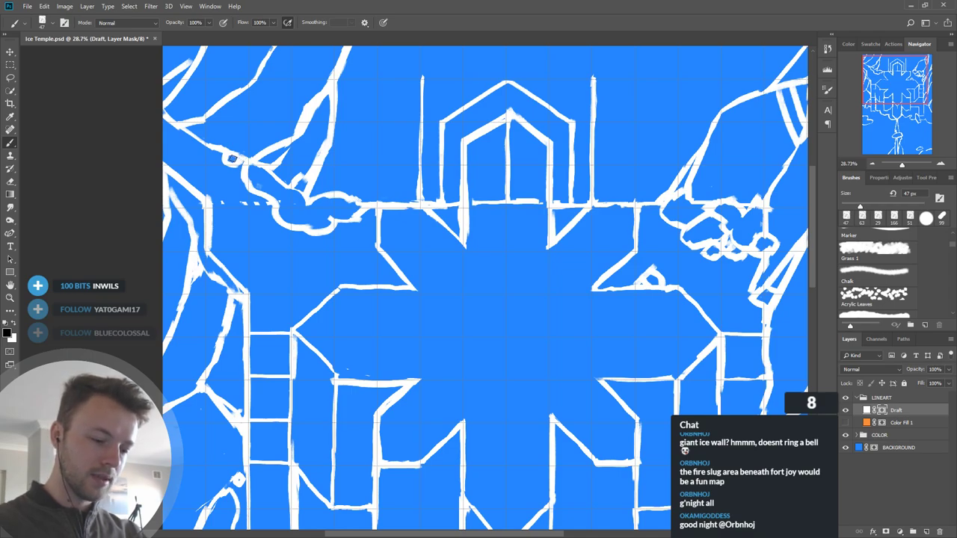
drag(496, 333, 450, 290)
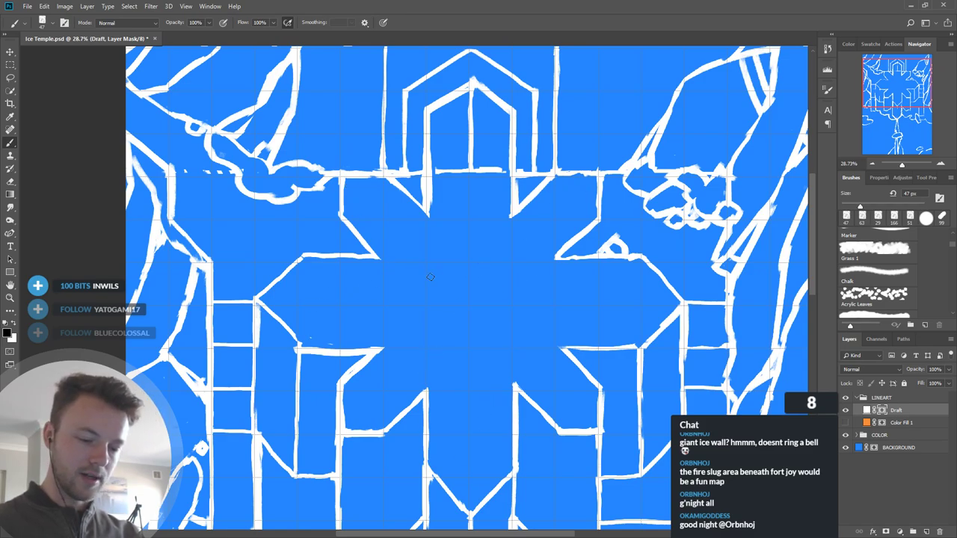
key(x)
mouse_move(370, 257)
mouse_down()
mouse_move(339, 223)
mouse_move(340, 179)
mouse_up()
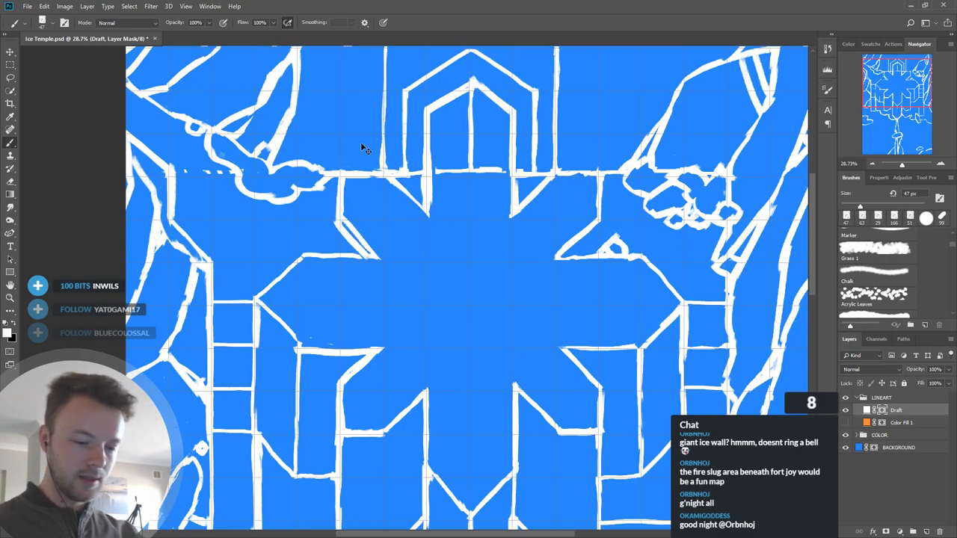
key(ctrl+z)
key(ctrl+z)
Step: Draw a jagged rubble edge from the rear wall down to the snowflake's upper-left arm and join it to the rubble outline
mouse_move(331, 191)
mouse_down()
mouse_move(338, 205)
mouse_move(311, 251)
mouse_up()
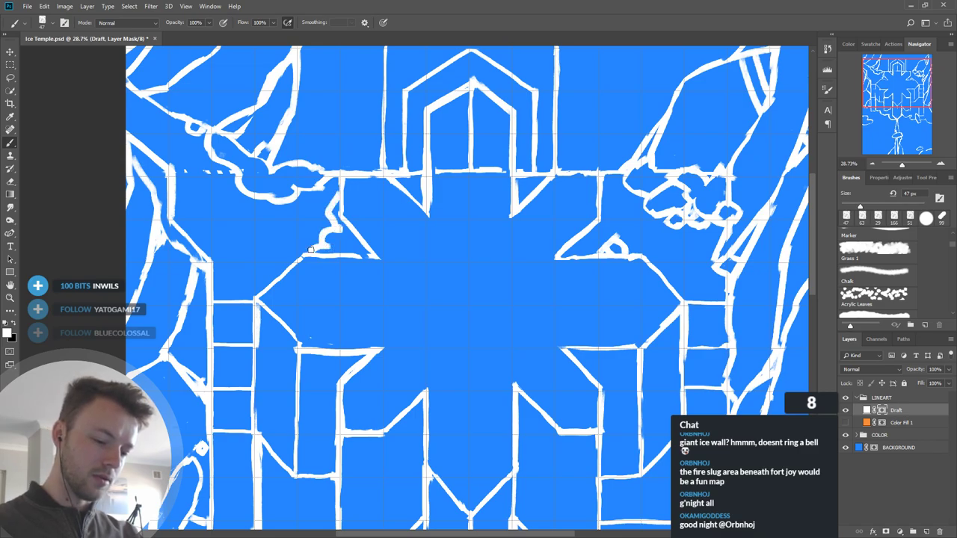
key(x)
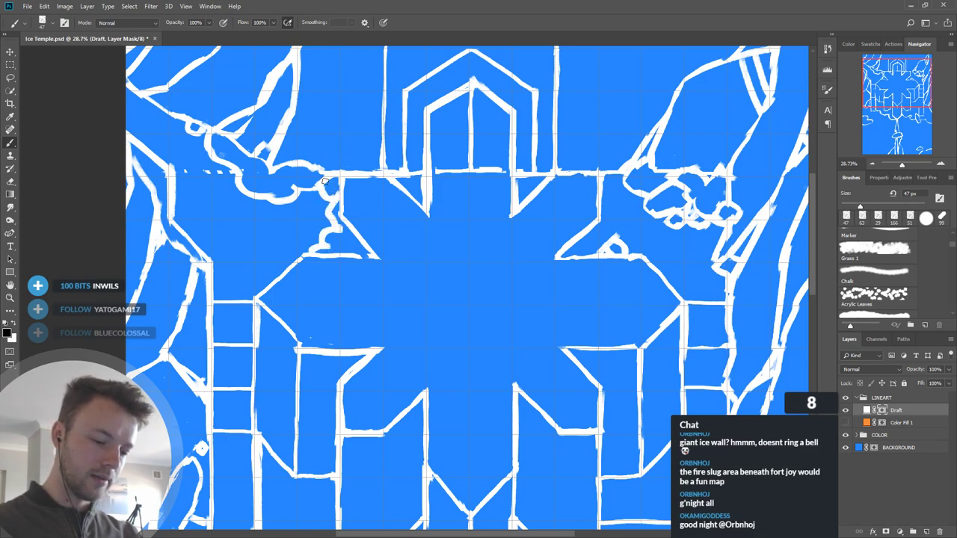
key(x)
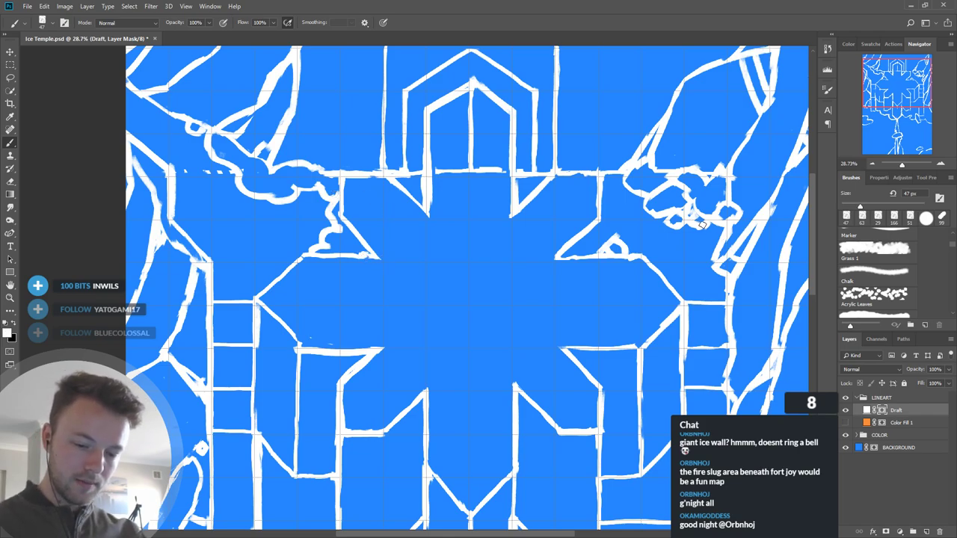
Step: Draw a crumbling edge from the foot of the right-hand stair blocks down to the ice ridge and repair the side wall line beside it
drag(740, 382, 686, 305)
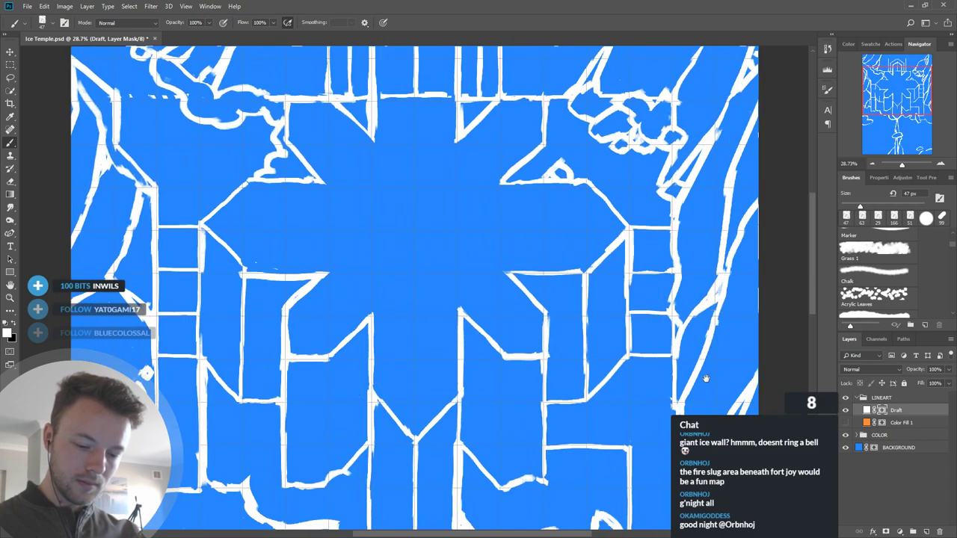
drag(708, 372, 681, 284)
mouse_move(618, 282)
mouse_down()
mouse_move(653, 335)
mouse_move(620, 284)
mouse_up()
key(x)
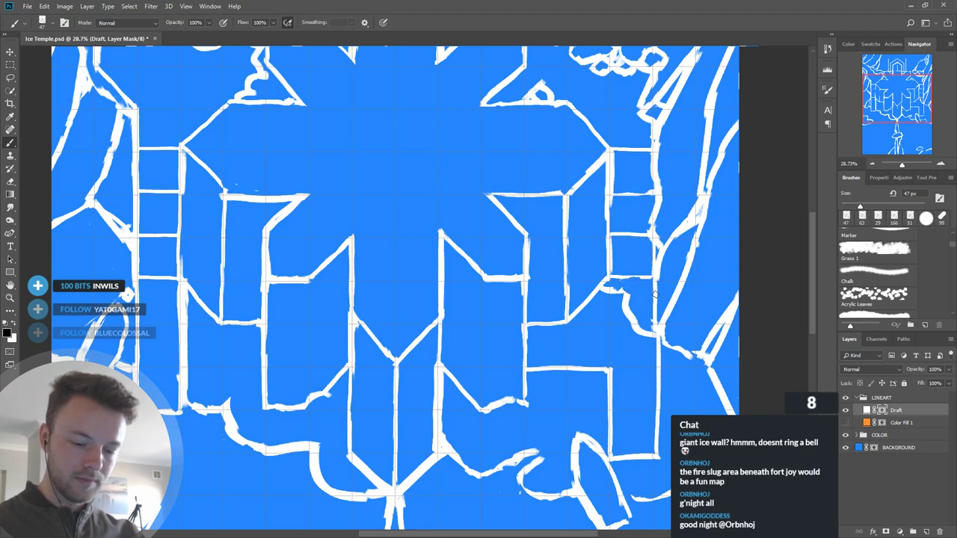
key(x)
drag(655, 288, 656, 312)
key(x)
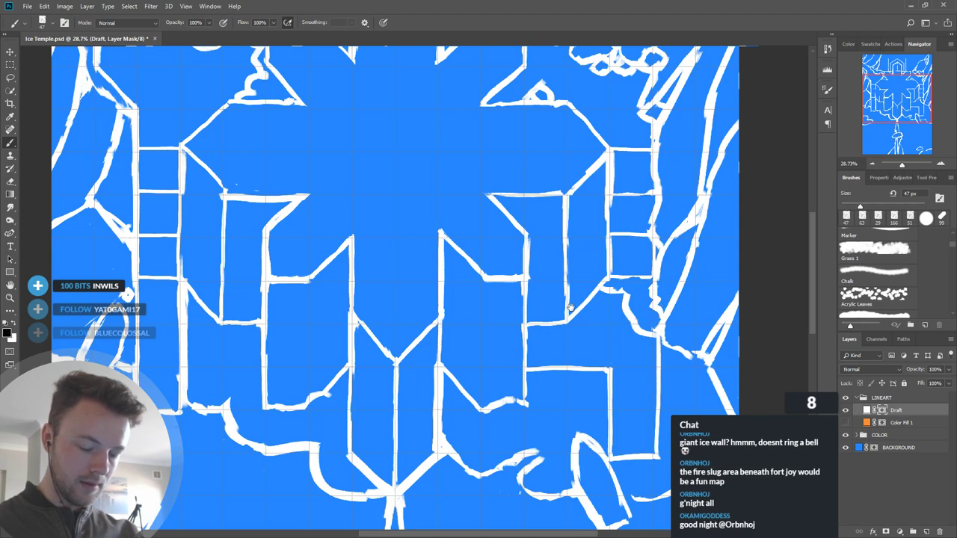
Step: Draw a jagged ledge below the upper-right rubble down to the stairs, adding rounded stones on the snowflake arm and at the stair top
drag(569, 308, 572, 352)
key(x)
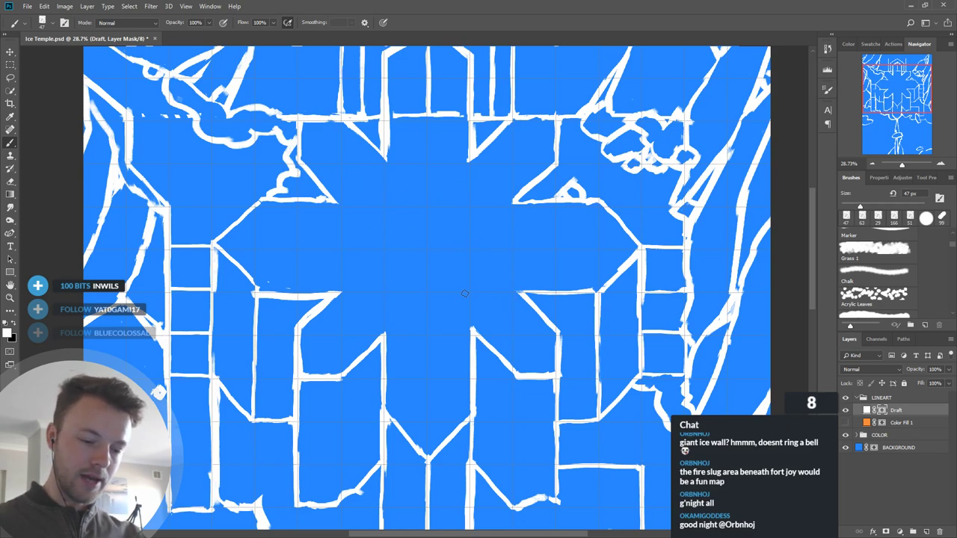
drag(571, 270, 540, 337)
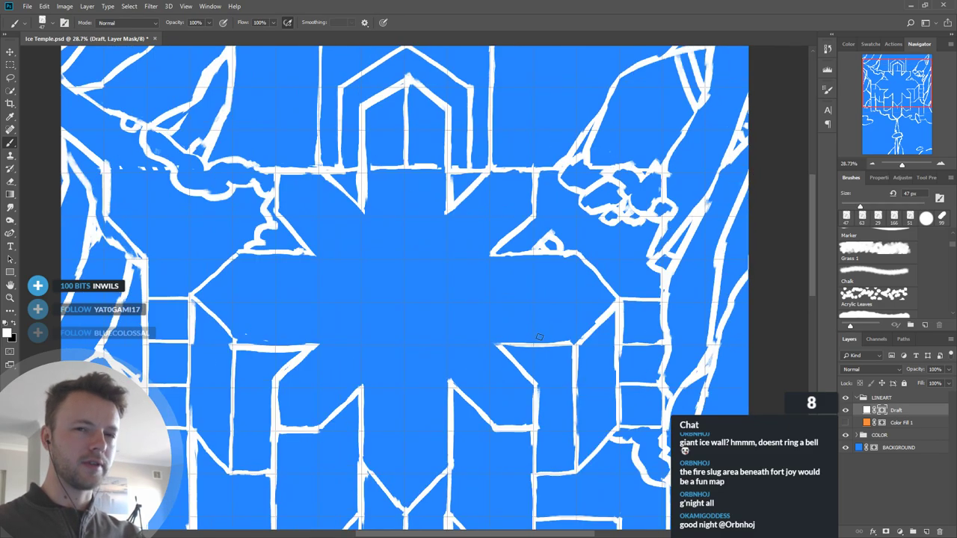
key(x)
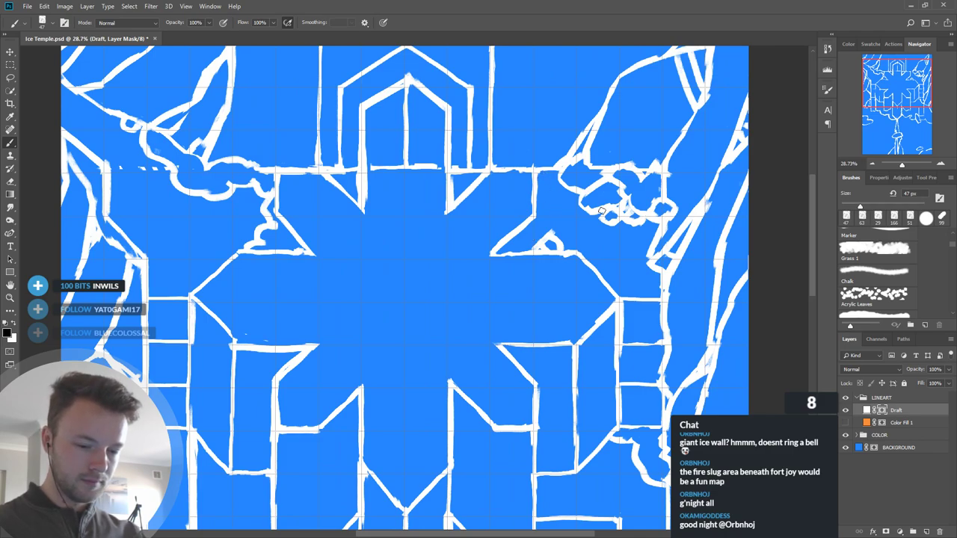
key(x)
mouse_move(536, 187)
mouse_down()
mouse_move(581, 206)
mouse_move(563, 203)
mouse_move(562, 212)
mouse_move(592, 234)
mouse_up()
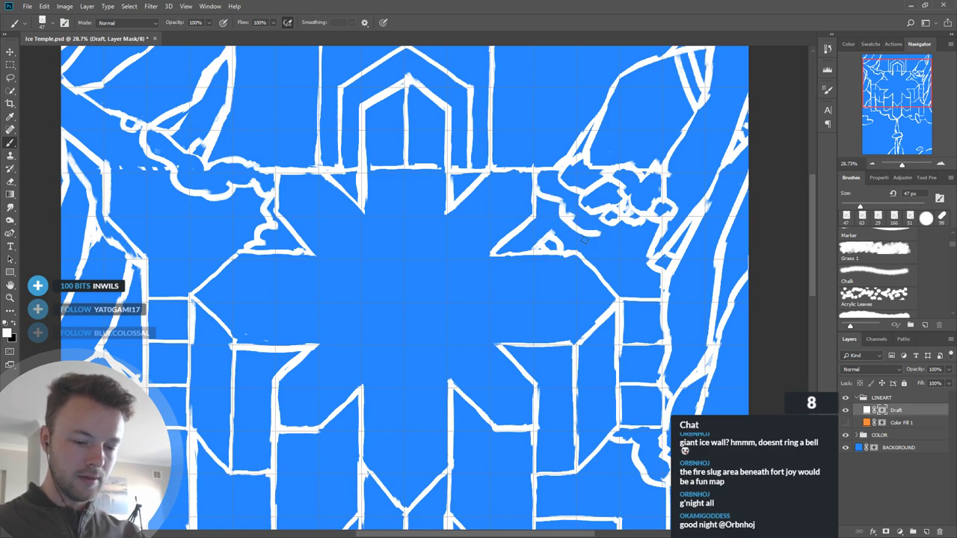
mouse_move(533, 220)
mouse_down()
mouse_move(553, 230)
mouse_move(545, 240)
mouse_up()
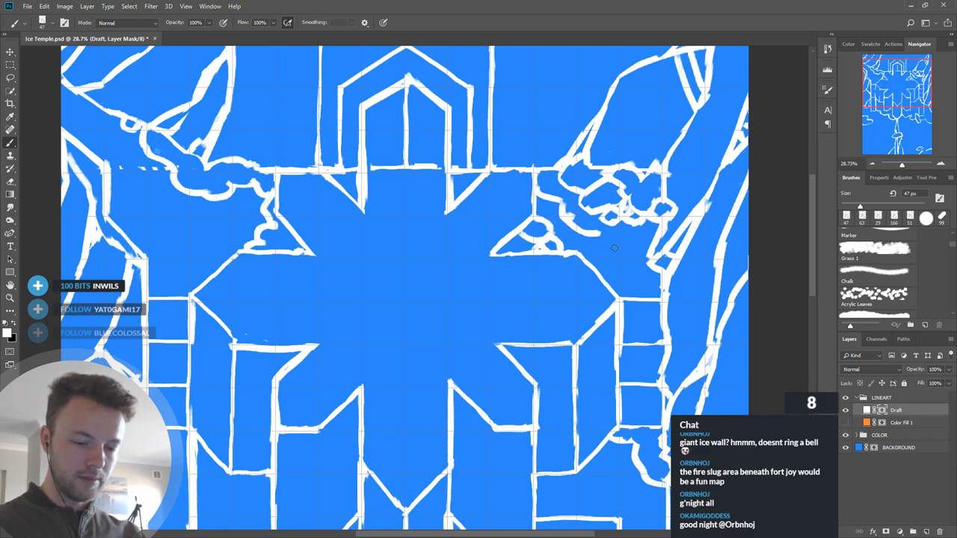
drag(605, 236, 585, 258)
mouse_move(612, 290)
mouse_down()
mouse_move(653, 263)
mouse_move(651, 290)
mouse_up()
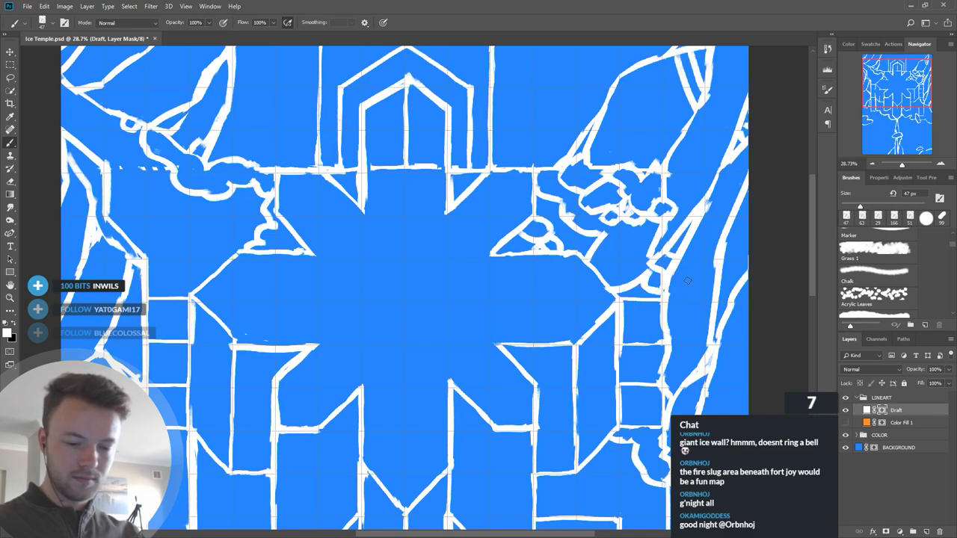
Step: Reshape the ledge corner where it meets the outer edge of the snowflake's upper-right arm, erasing the excess line
drag(672, 324, 659, 275)
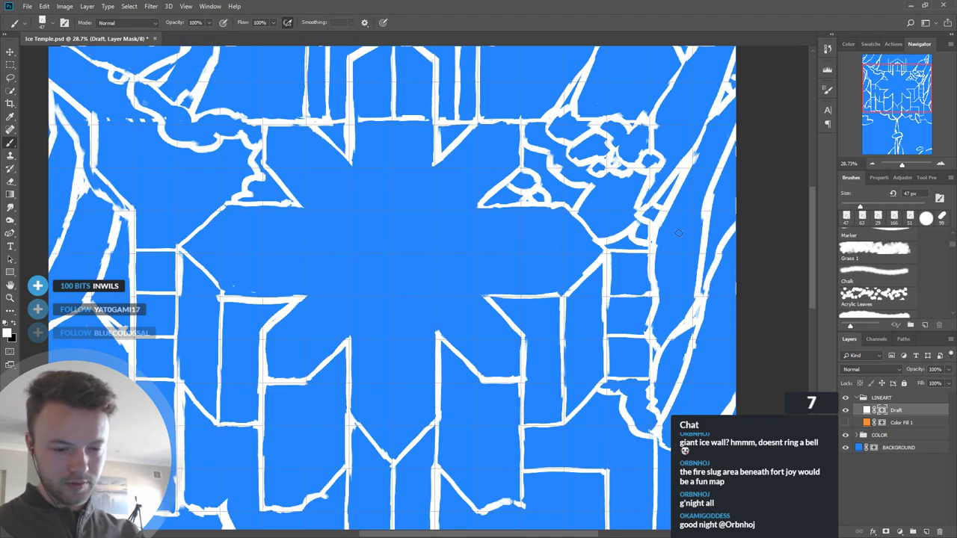
key(x)
drag(559, 207, 595, 190)
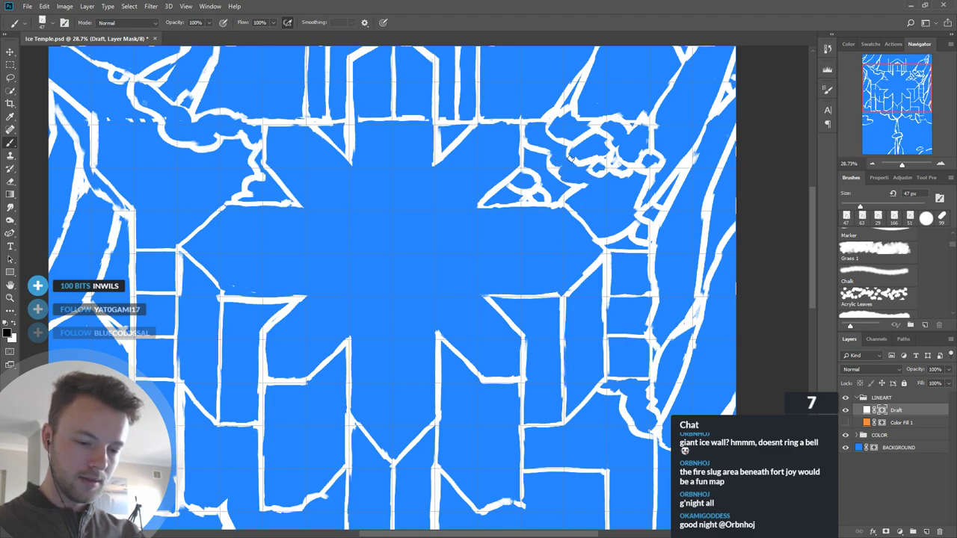
Step: Extend the rubble beside the upper-left arm with overlapping lumps and add a rounded stone along the diagonal edge below it
drag(666, 257, 666, 311)
drag(613, 247, 672, 280)
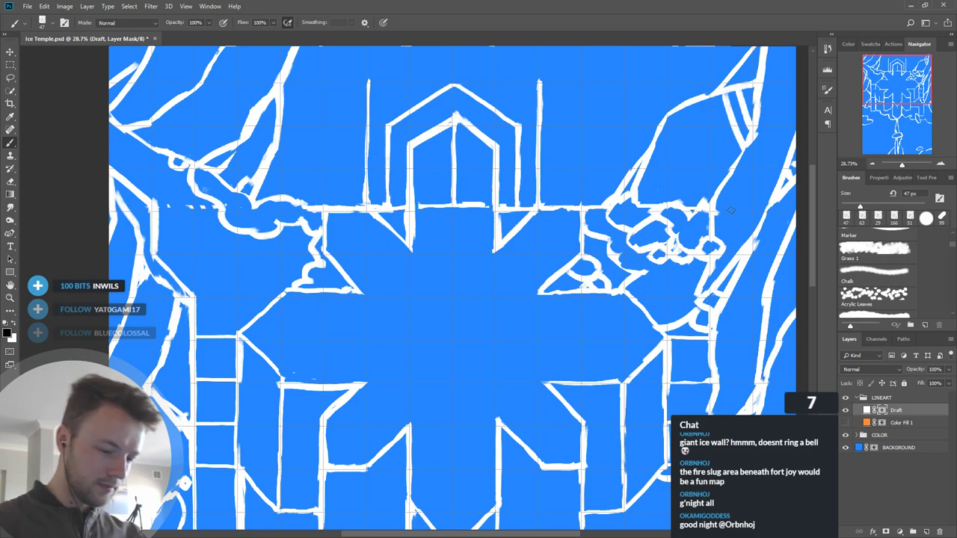
key(x)
mouse_move(302, 268)
mouse_down()
mouse_move(269, 289)
mouse_move(305, 271)
mouse_move(289, 277)
mouse_move(316, 279)
mouse_up()
key(x)
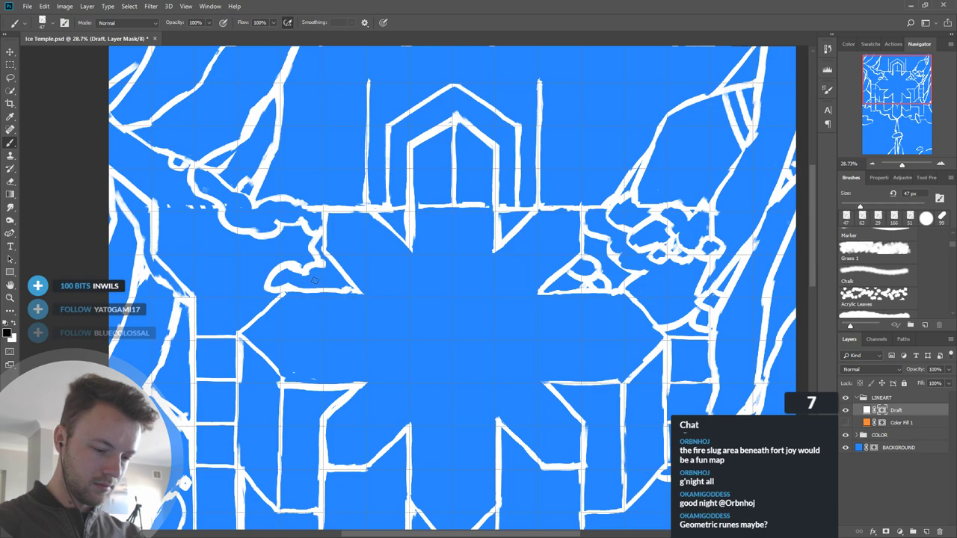
key(x)
mouse_move(261, 265)
mouse_down()
mouse_move(258, 277)
mouse_move(301, 270)
mouse_up()
drag(477, 237, 534, 242)
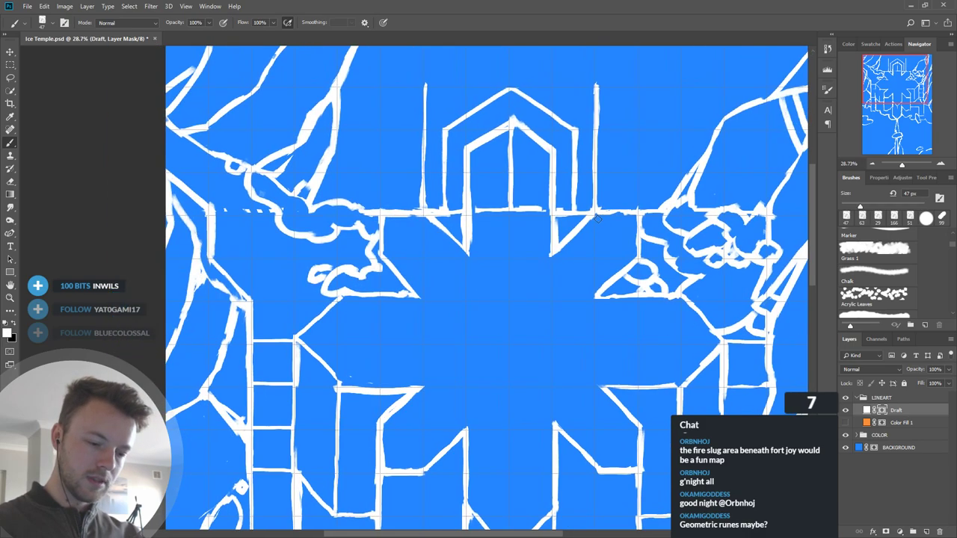
drag(330, 298, 301, 320)
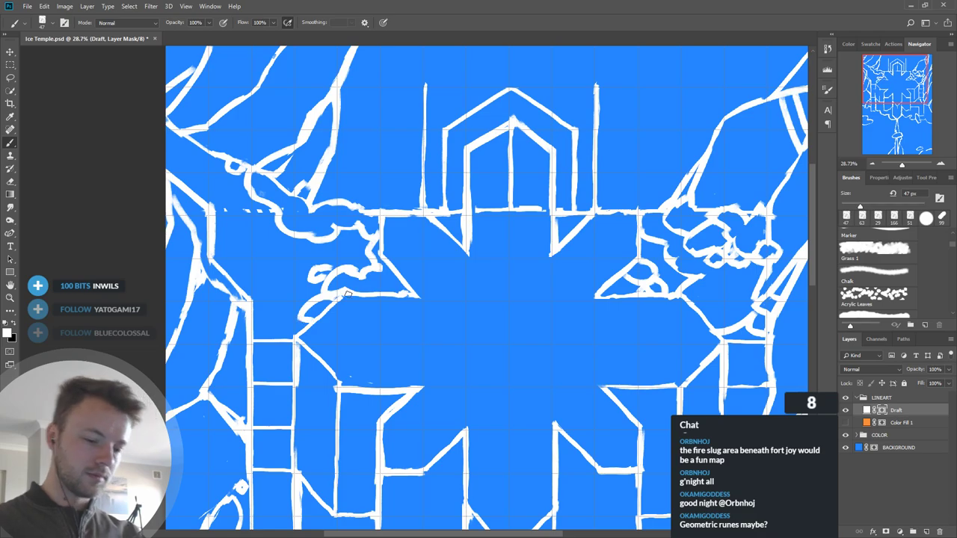
Step: Review the overall map composition and compare it with the rear arch up close
scroll(317, 243, down, 2)
scroll(419, 241, up, 1)
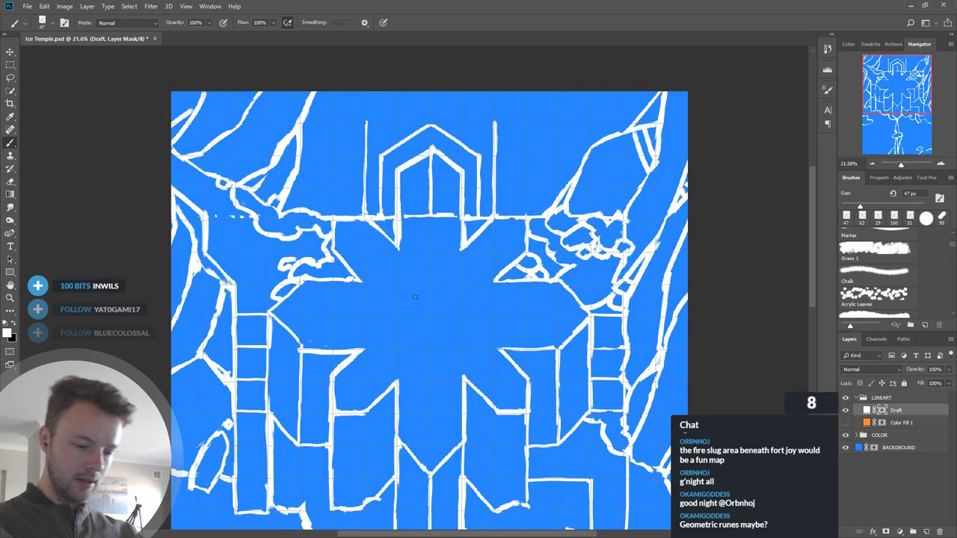
scroll(436, 286, down, 4)
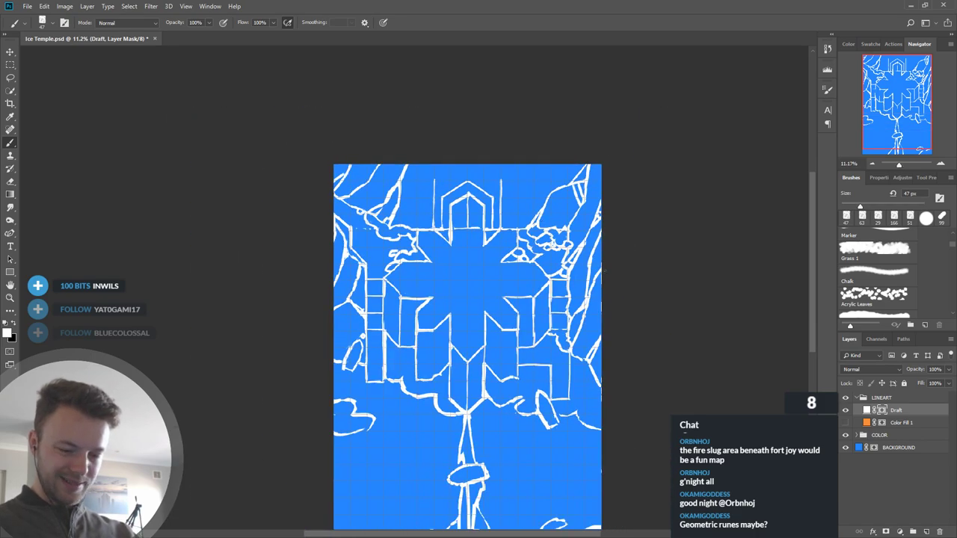
scroll(595, 420, down, 1)
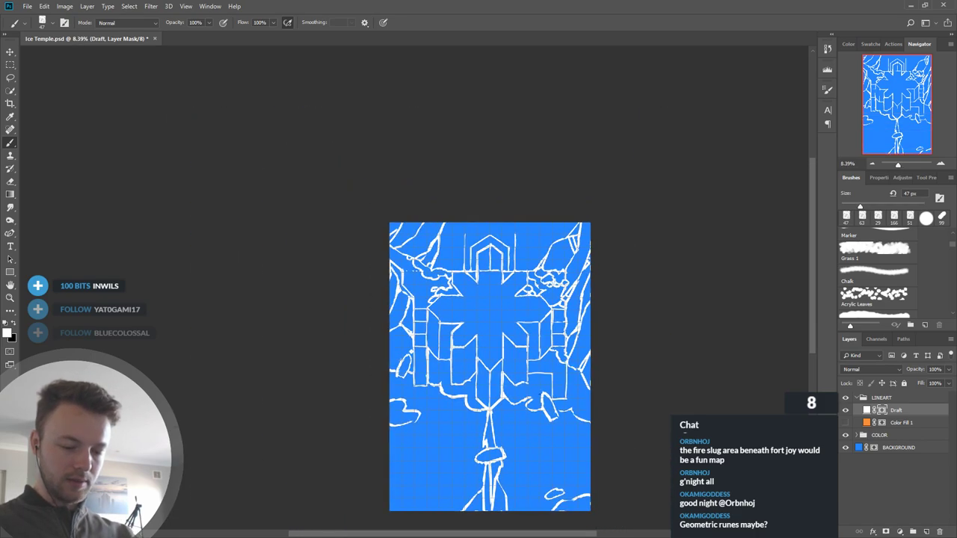
scroll(511, 282, up, 3)
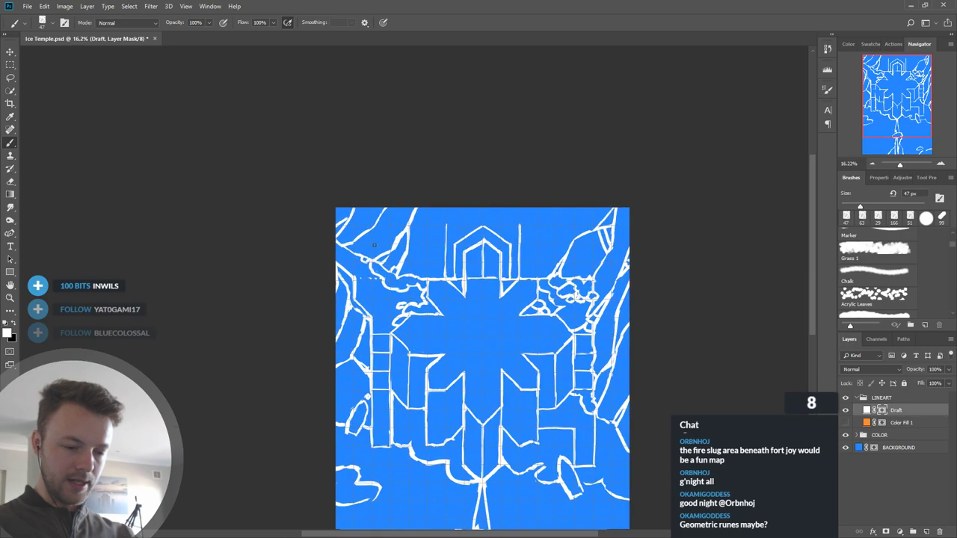
scroll(644, 273, up, 4)
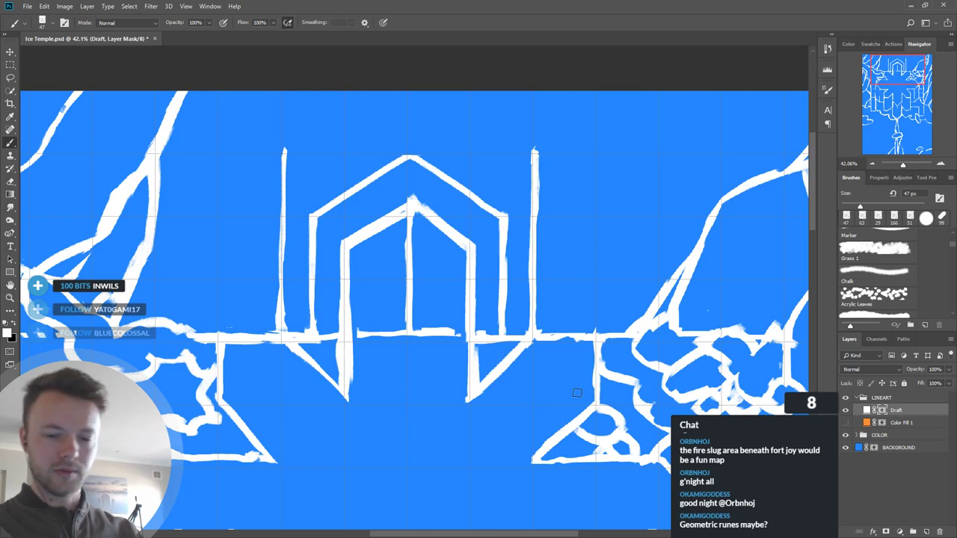
scroll(527, 217, down, 5)
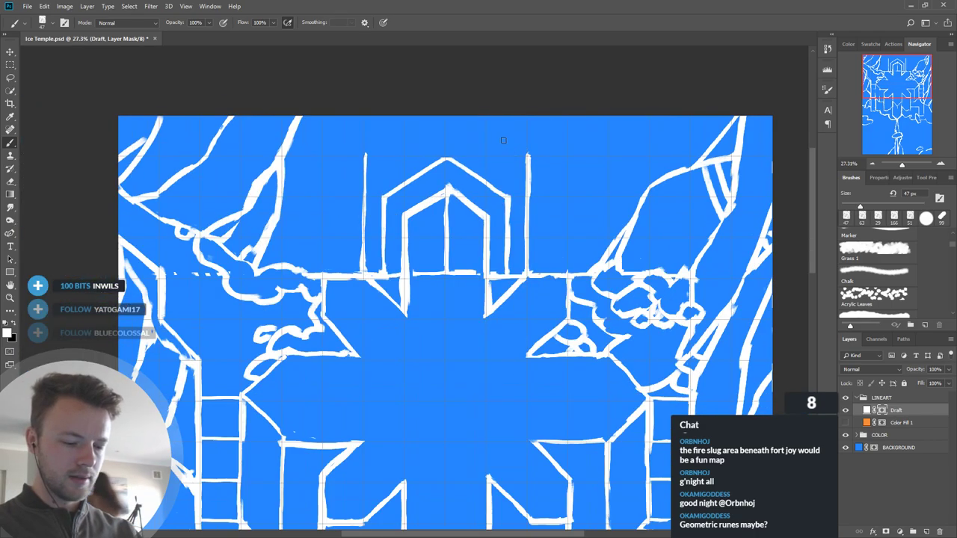
scroll(549, 435, down, 2)
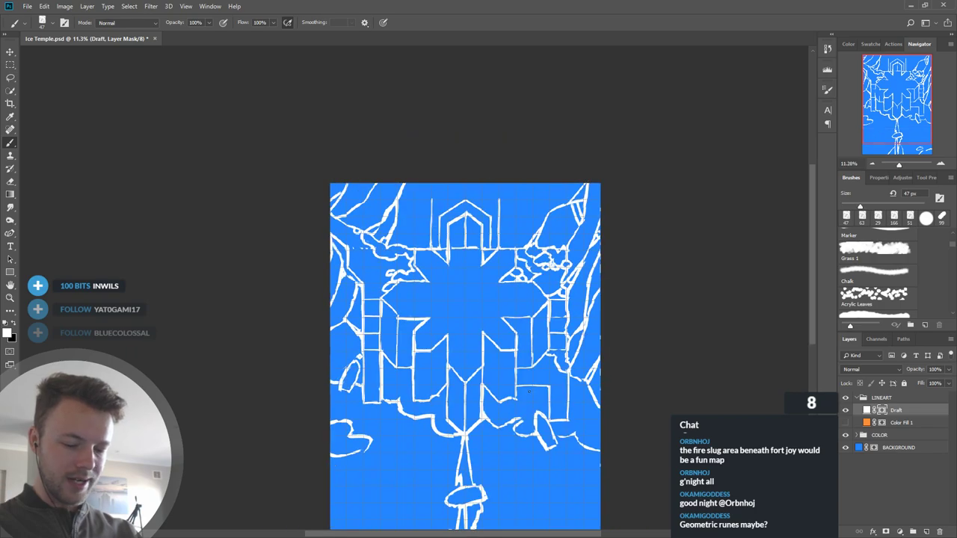
scroll(474, 224, up, 7)
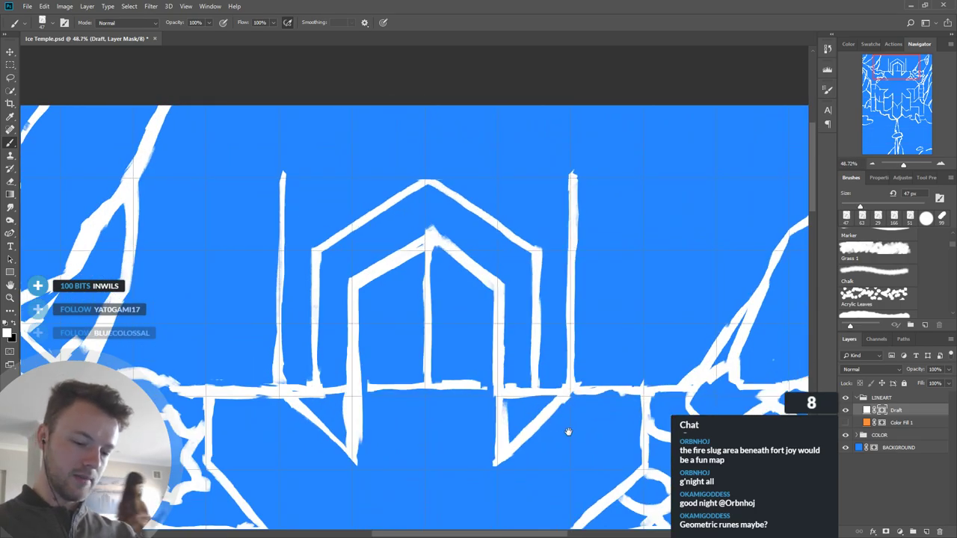
Step: Extend both outer arch side walls below the rear wall line and connect each to the inner arch wall with a short base line
scroll(566, 434, down, 1)
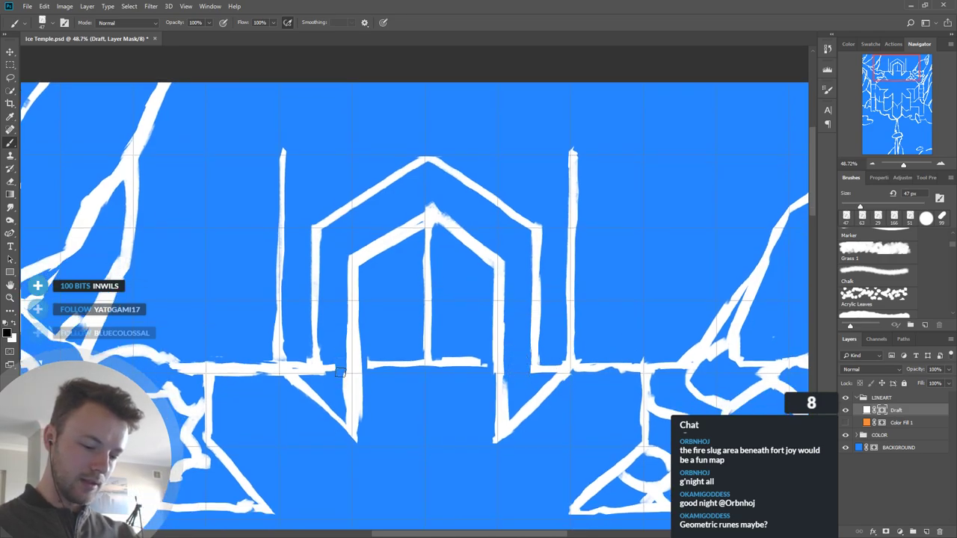
key(x)
mouse_move(315, 362)
mouse_down()
mouse_move(320, 392)
mouse_move(347, 398)
mouse_up()
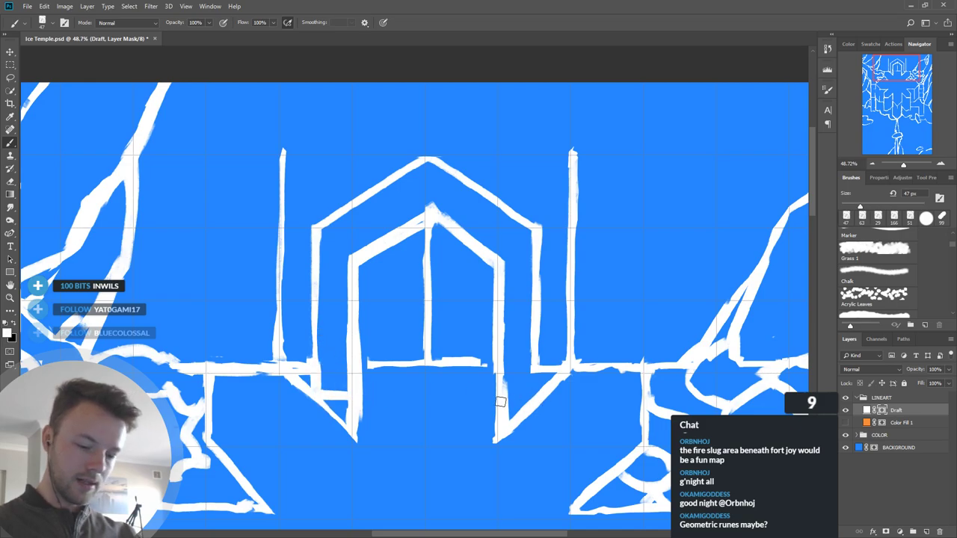
mouse_move(534, 359)
mouse_down()
mouse_move(534, 389)
mouse_move(507, 401)
mouse_up()
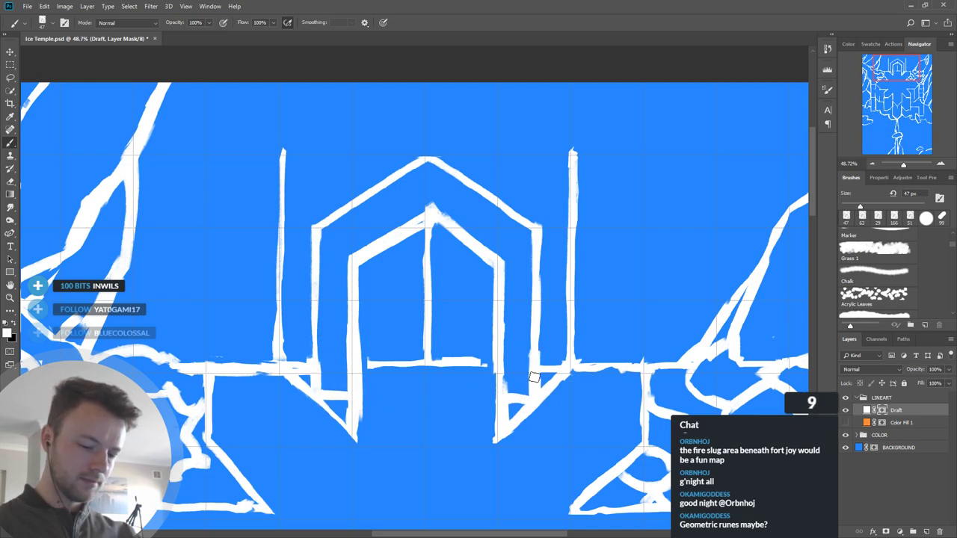
Step: Clean up the edges of both inner arch walls, trimming stray paint along the lower ends where they meet the points
key(x)
drag(509, 300, 507, 388)
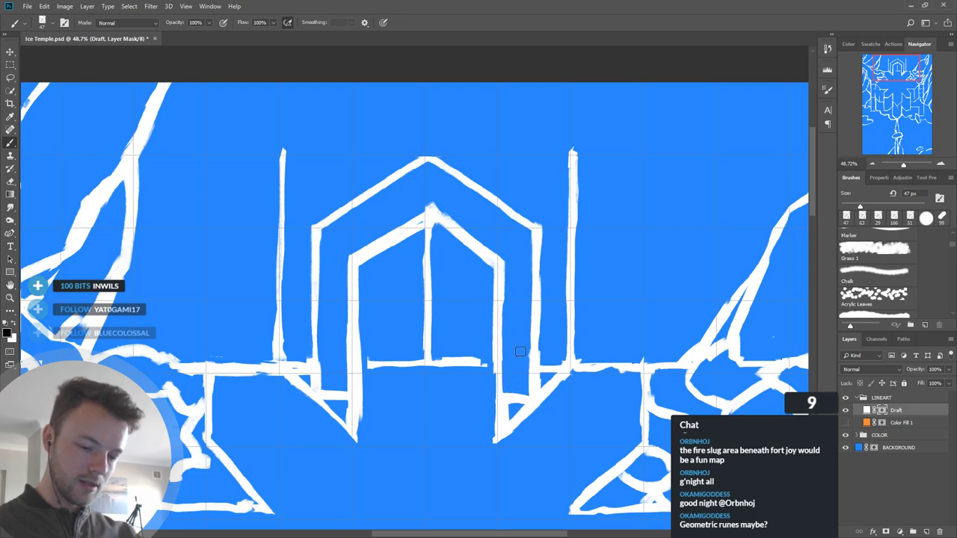
key(x)
drag(366, 370, 364, 438)
key(x)
drag(367, 374, 363, 440)
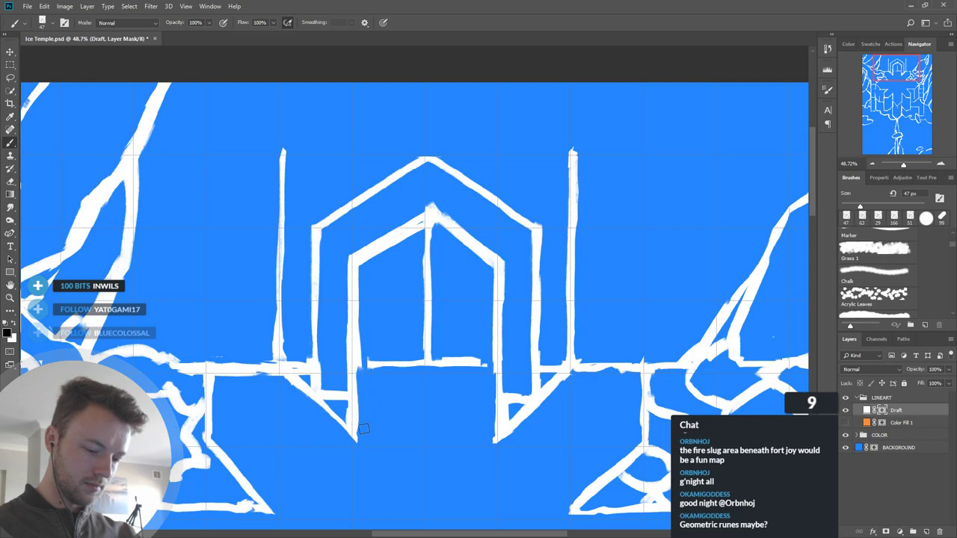
drag(489, 380, 490, 444)
mouse_move(496, 403)
mouse_down()
mouse_move(474, 388)
mouse_move(474, 399)
mouse_move(515, 370)
mouse_up()
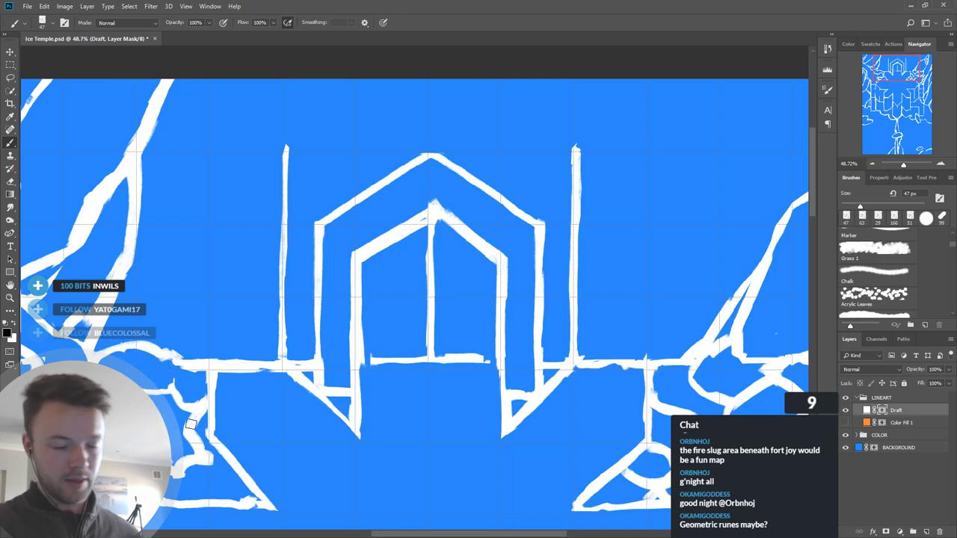
Step: Redraw the short base lines between the inner and outer arch walls slightly higher and erase the old strokes beneath them
scroll(192, 424, down, 1)
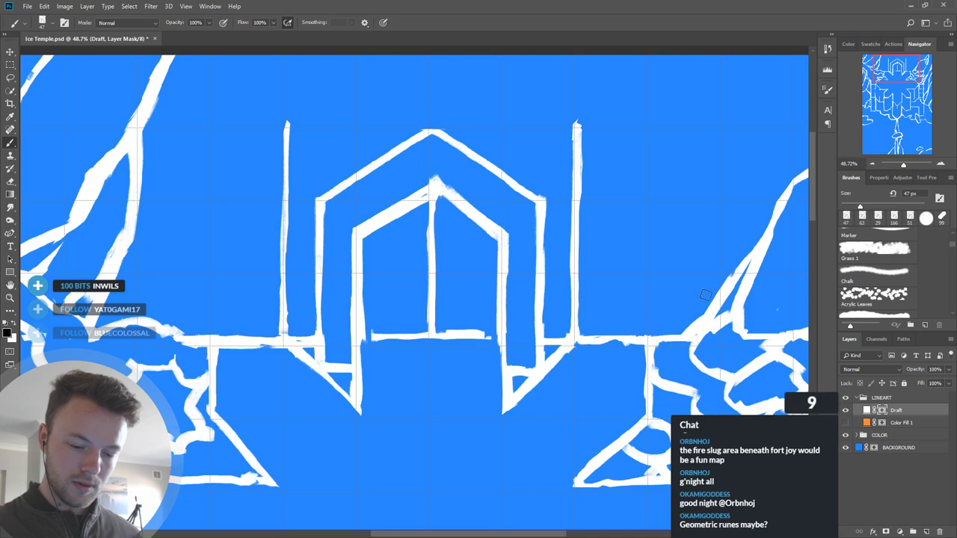
scroll(696, 327, down, 3)
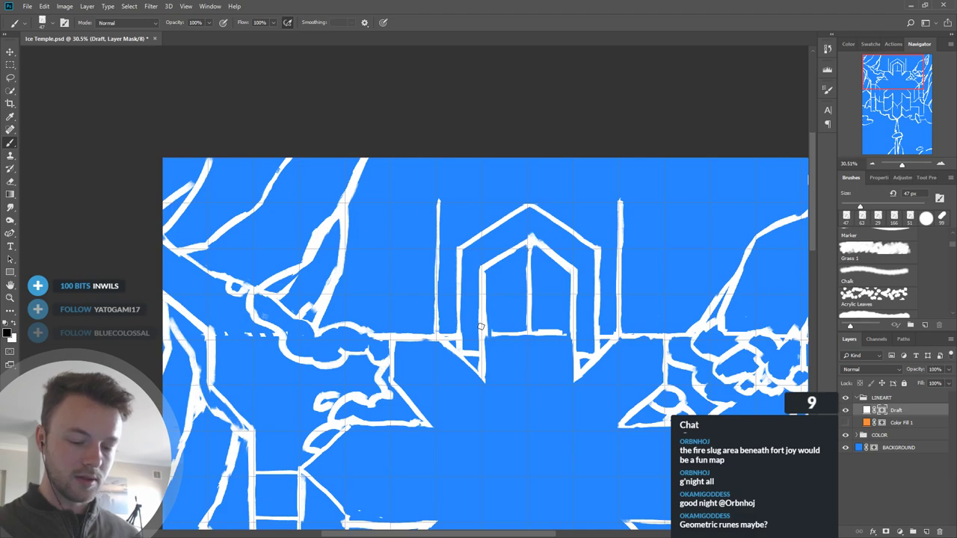
key(x)
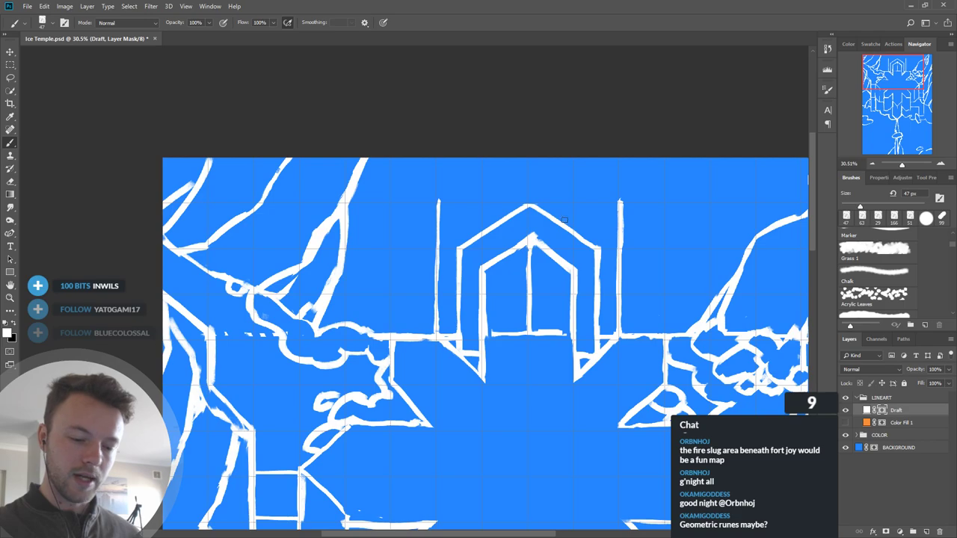
key(x)
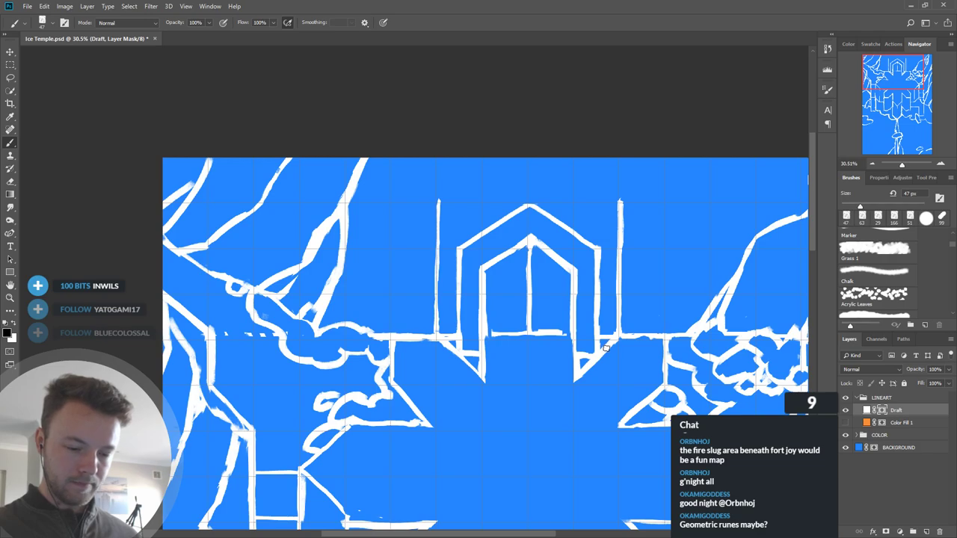
key(x)
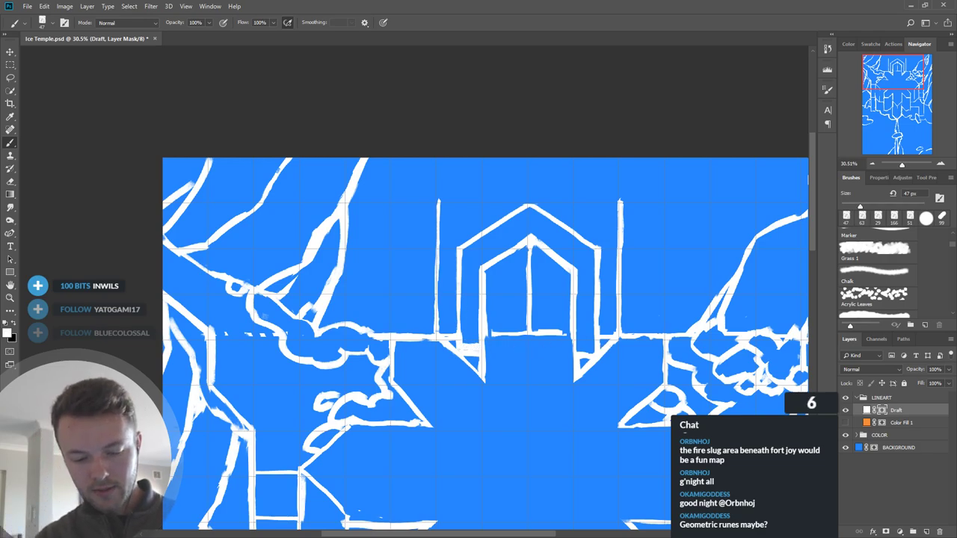
drag(574, 352, 593, 355)
key(x)
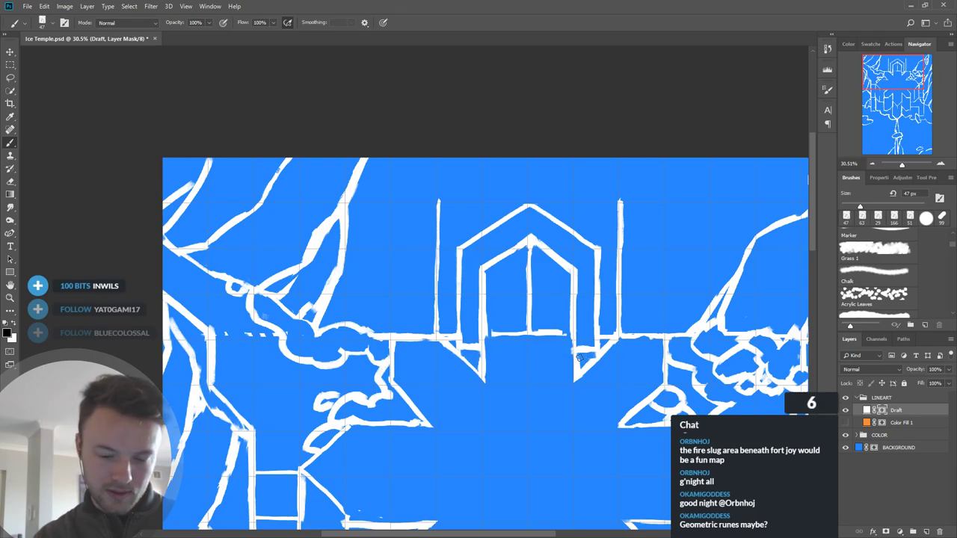
key(x)
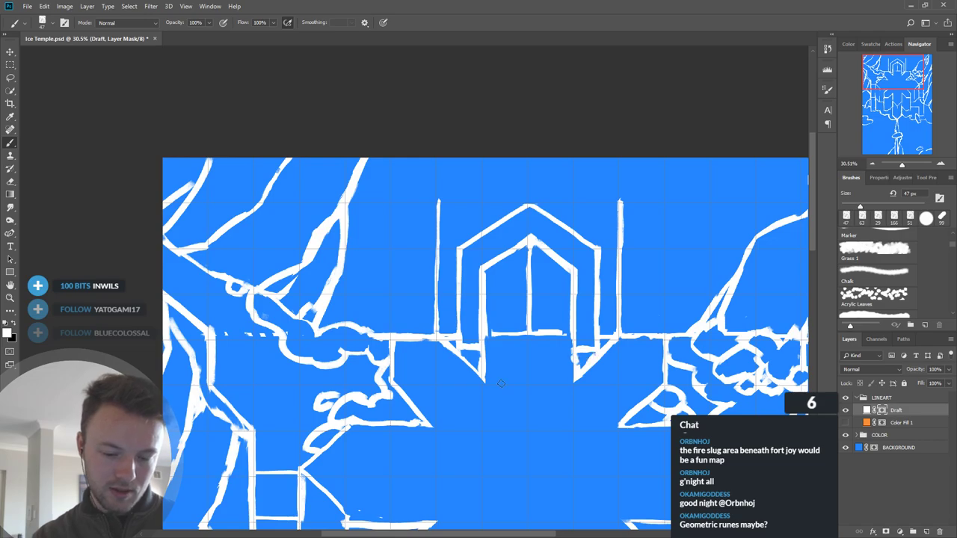
Step: Add a second vertical line outside each tall line flanking the arch, down to the rear wall, and trim its edges
space+drag(601, 329, 571, 346)
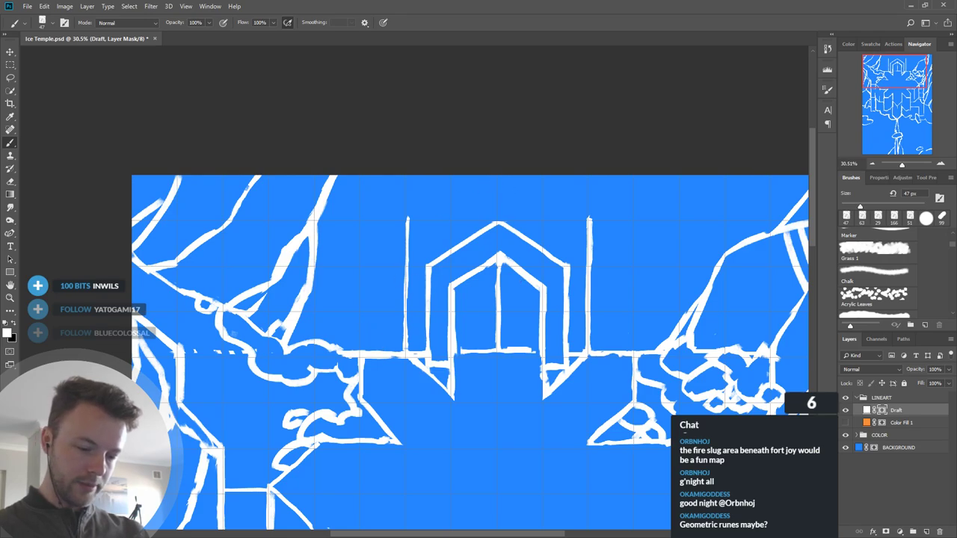
drag(382, 223, 379, 351)
drag(616, 219, 614, 350)
key(x)
drag(621, 221, 620, 323)
drag(373, 214, 377, 348)
key(x)
key(x)
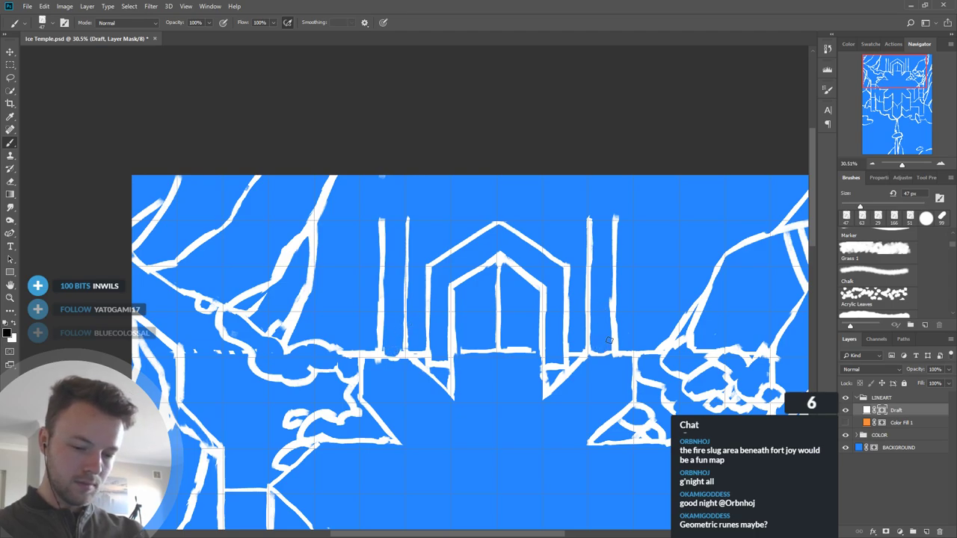
Step: Extend both pairs of tall vertical lines with parallel diagonals angling inward to the canvas's upper edge, forming an outer frame
key(x)
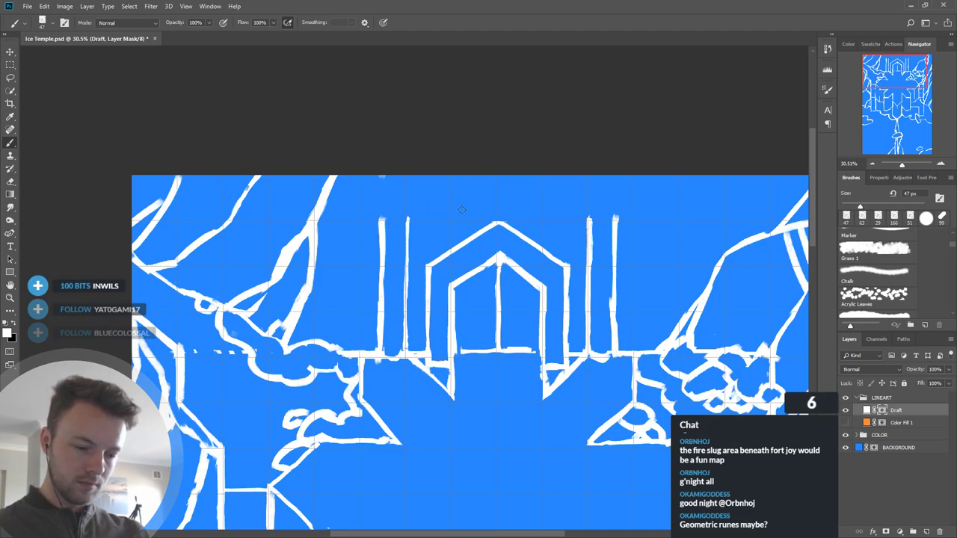
mouse_move(407, 219)
mouse_down()
mouse_move(483, 143)
mouse_move(519, 133)
mouse_up()
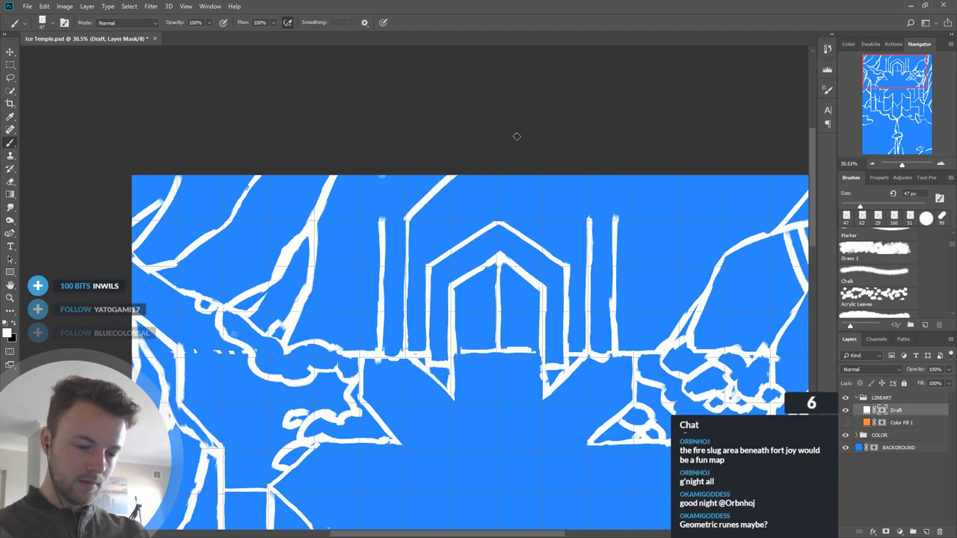
drag(381, 218, 528, 98)
mouse_move(555, 178)
mouse_down()
mouse_move(583, 209)
mouse_move(615, 217)
mouse_up()
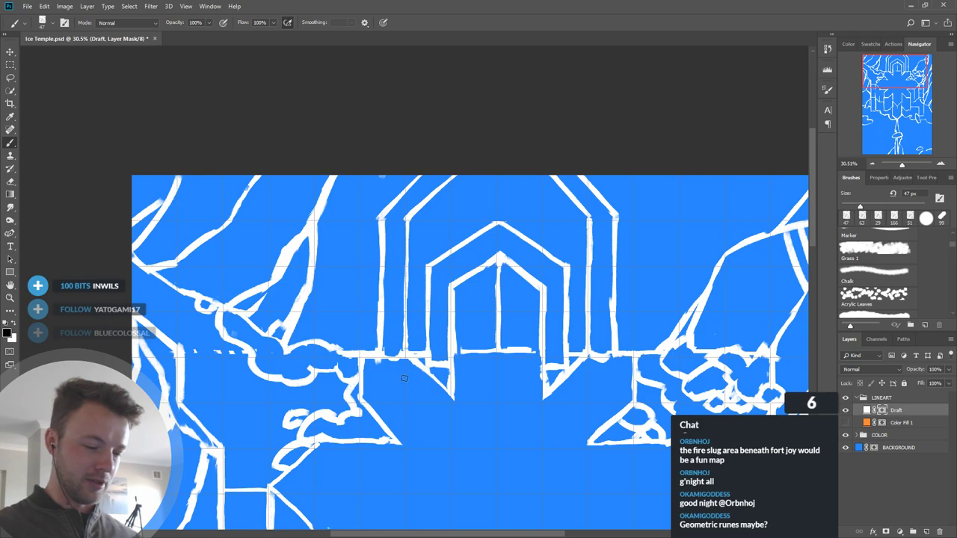
Step: Tidy the outer frame's verticals and corners, then sharpen the peak of the arch inside it
key(x)
drag(392, 345, 393, 340)
key(x)
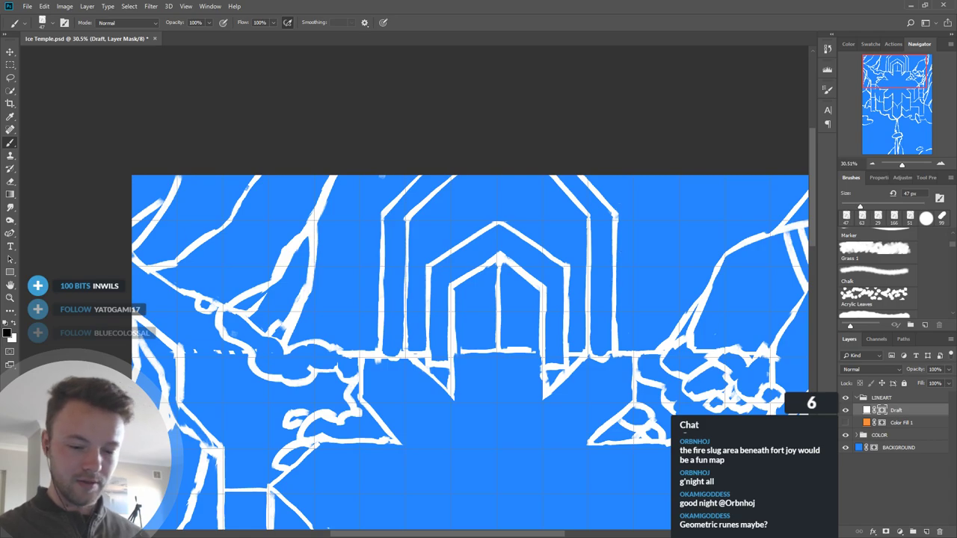
key(x)
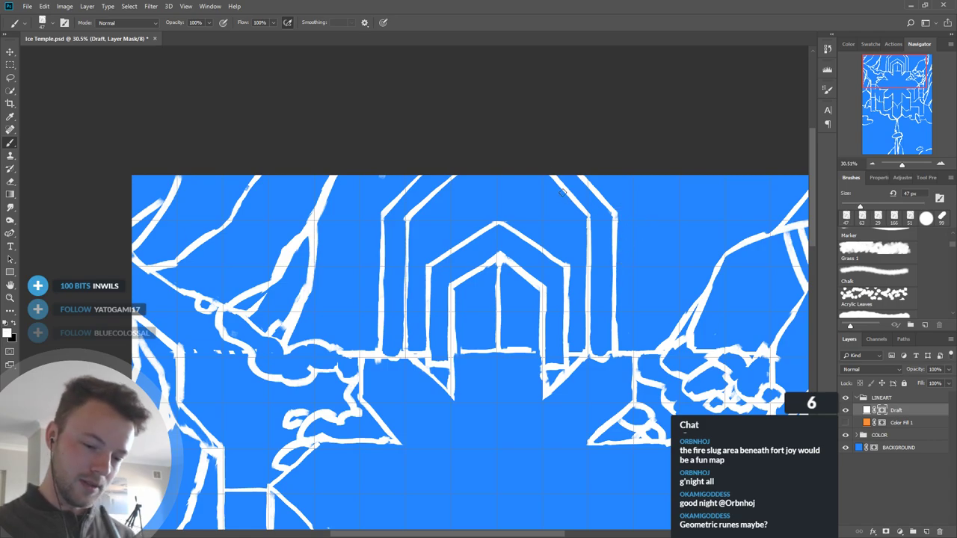
key(x)
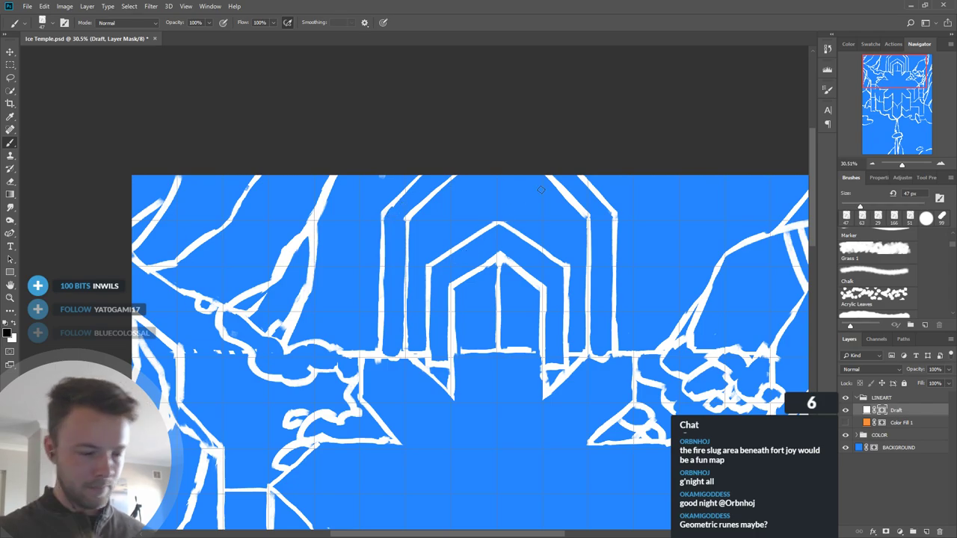
key(x)
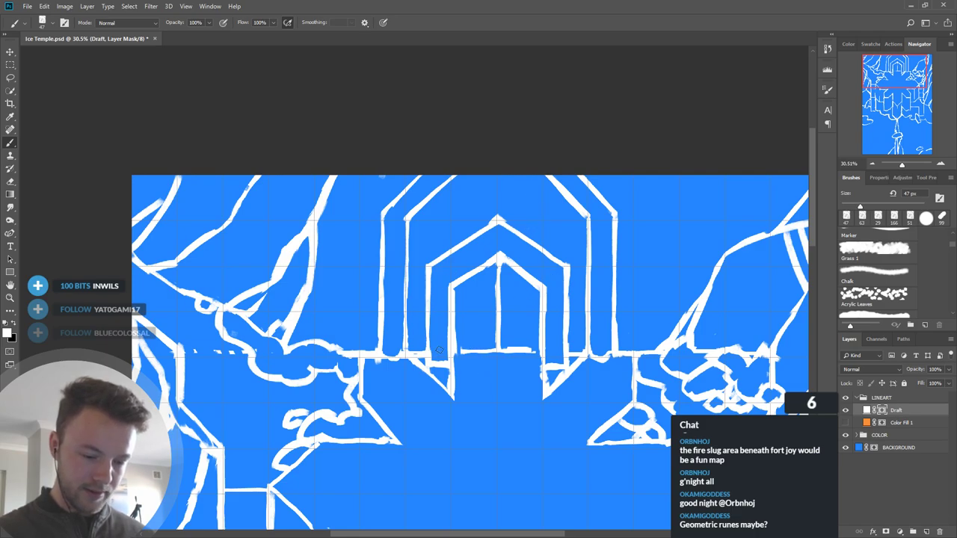
Step: Draw a stack of short horizontal bars between the arch and the outer frame on each side
mouse_move(406, 338)
mouse_down()
mouse_move(425, 336)
mouse_move(426, 316)
mouse_up()
drag(407, 306, 425, 305)
mouse_move(568, 306)
mouse_down()
mouse_move(587, 305)
mouse_move(585, 336)
mouse_up()
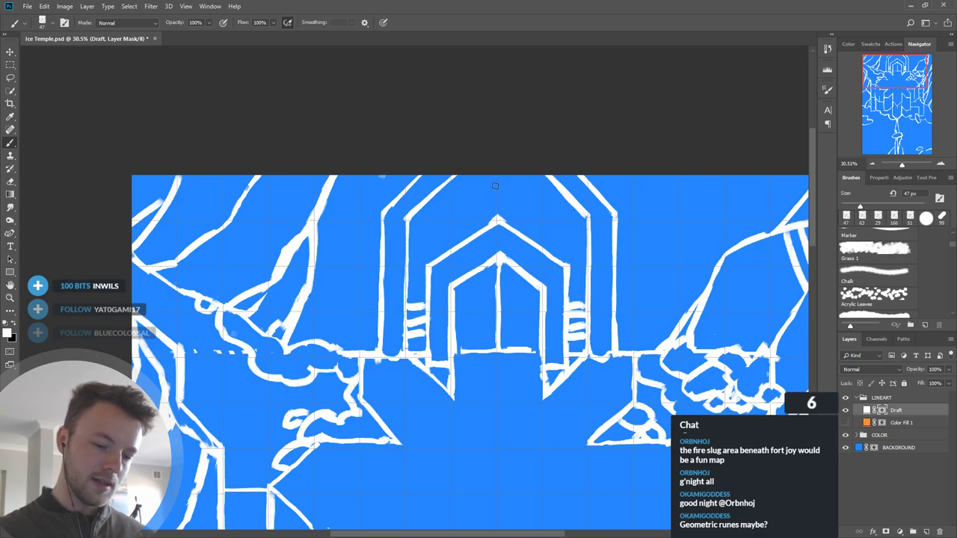
Step: Try an eye-shaped emblem with a filled pupil above the arch's peak and judge it against the whole temple
mouse_move(498, 186)
mouse_down()
mouse_move(486, 215)
mouse_move(505, 219)
mouse_move(527, 204)
mouse_up()
key(ctrl+z)
key(ctrl+z)
mouse_move(469, 204)
mouse_down()
mouse_move(519, 195)
mouse_move(524, 203)
mouse_move(513, 192)
mouse_move(495, 201)
mouse_move(502, 205)
mouse_move(506, 196)
mouse_move(482, 200)
mouse_move(515, 201)
mouse_move(484, 205)
mouse_move(505, 191)
mouse_up()
key(x)
key(x)
scroll(425, 249, down, 8)
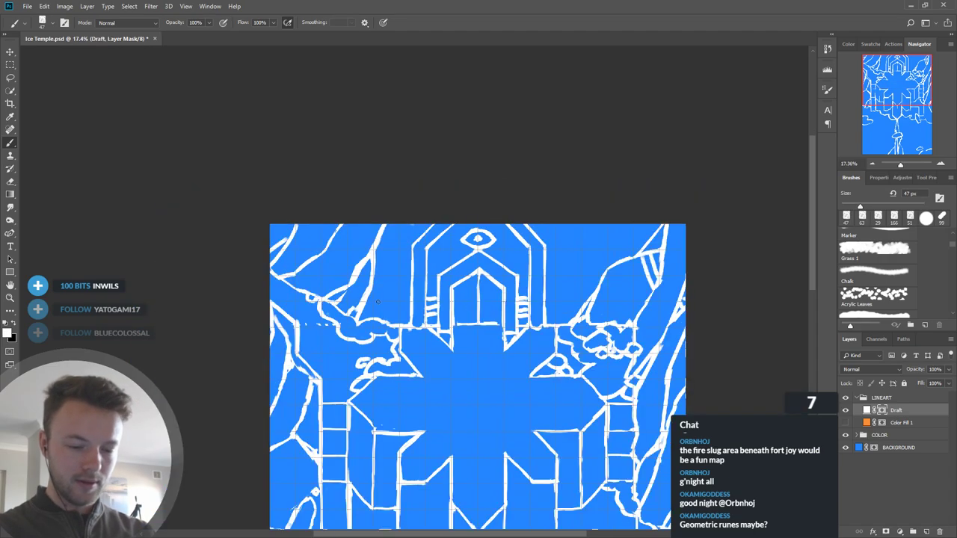
scroll(436, 284, up, 10)
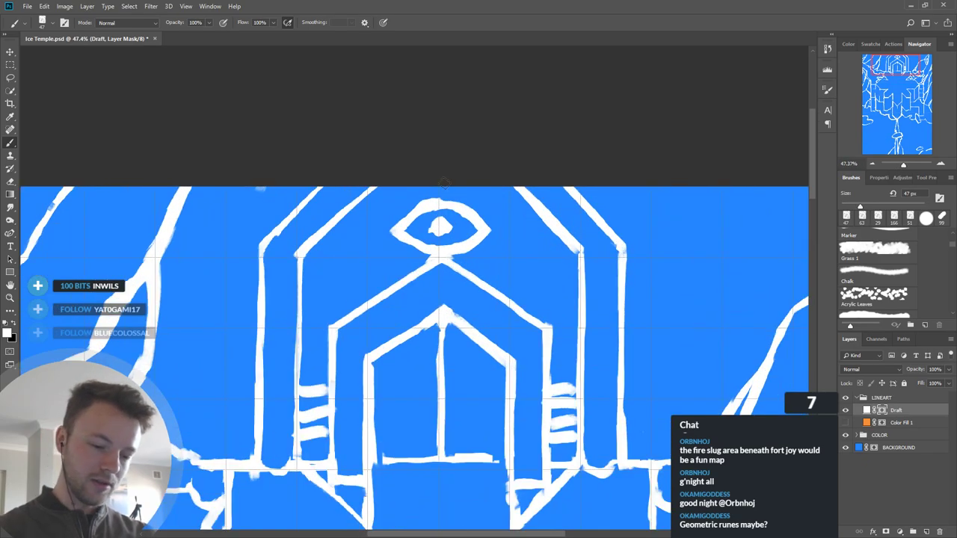
Step: Erase the eye emblem above the arch while keeping the arch's peak clean
key(x)
mouse_move(450, 244)
mouse_down()
mouse_move(471, 242)
mouse_move(467, 249)
mouse_move(487, 229)
mouse_move(465, 217)
mouse_move(433, 232)
mouse_move(453, 199)
mouse_move(396, 219)
mouse_move(409, 240)
mouse_move(442, 233)
mouse_move(437, 249)
mouse_up()
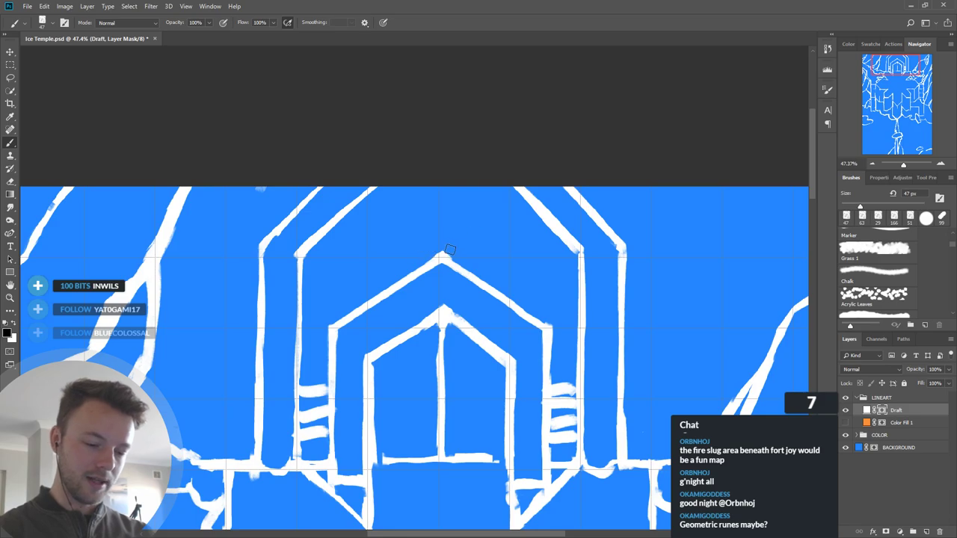
drag(559, 322, 541, 256)
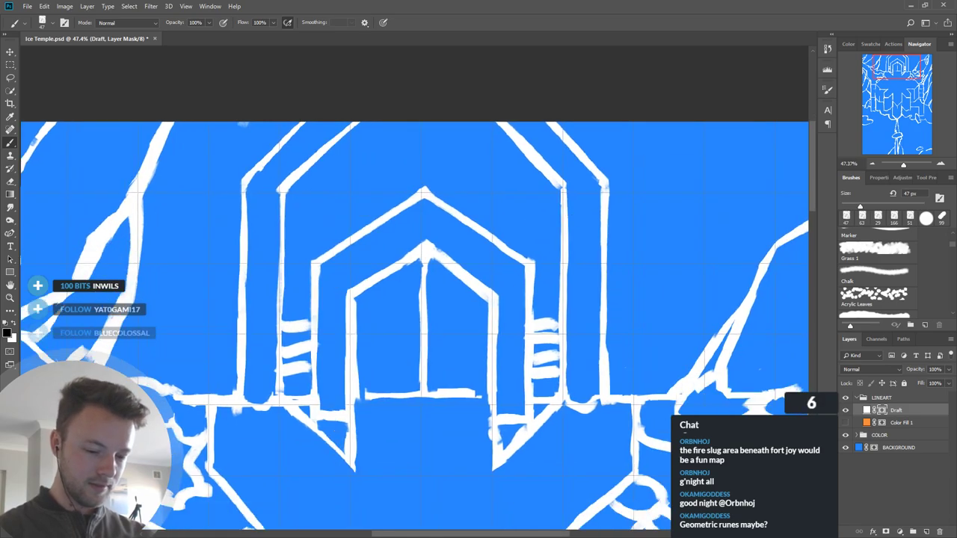
Step: Try a small gabled outline rising above the arch's peak and check it against the full map
scroll(487, 336, down, 2)
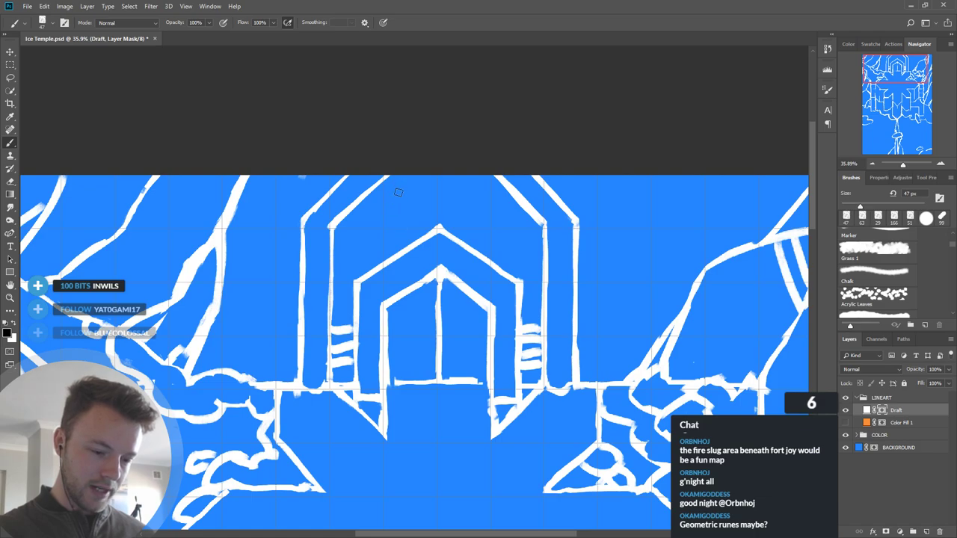
key(x)
drag(405, 212, 404, 250)
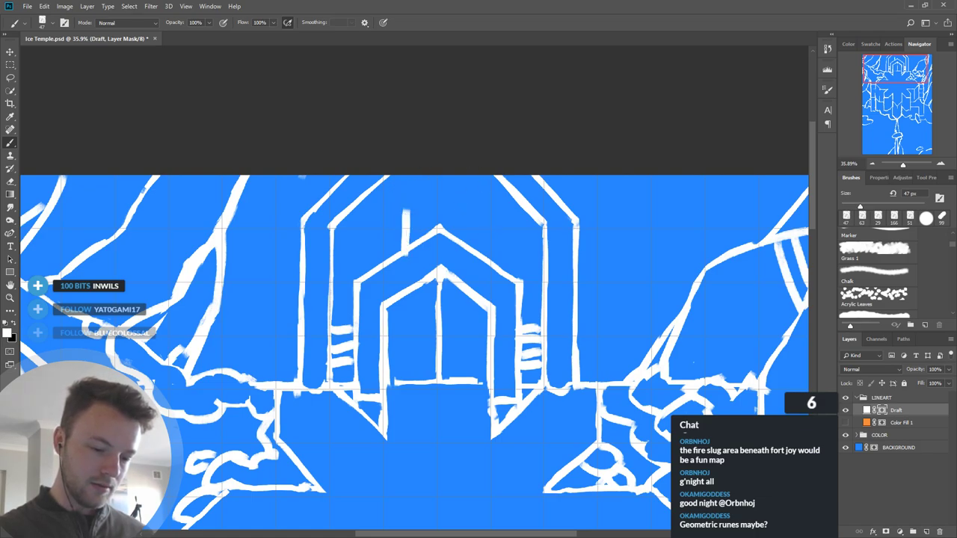
drag(468, 212, 468, 245)
mouse_move(405, 210)
mouse_down()
mouse_move(446, 179)
mouse_move(459, 196)
mouse_move(444, 178)
mouse_move(465, 206)
mouse_move(440, 177)
mouse_move(475, 215)
mouse_up()
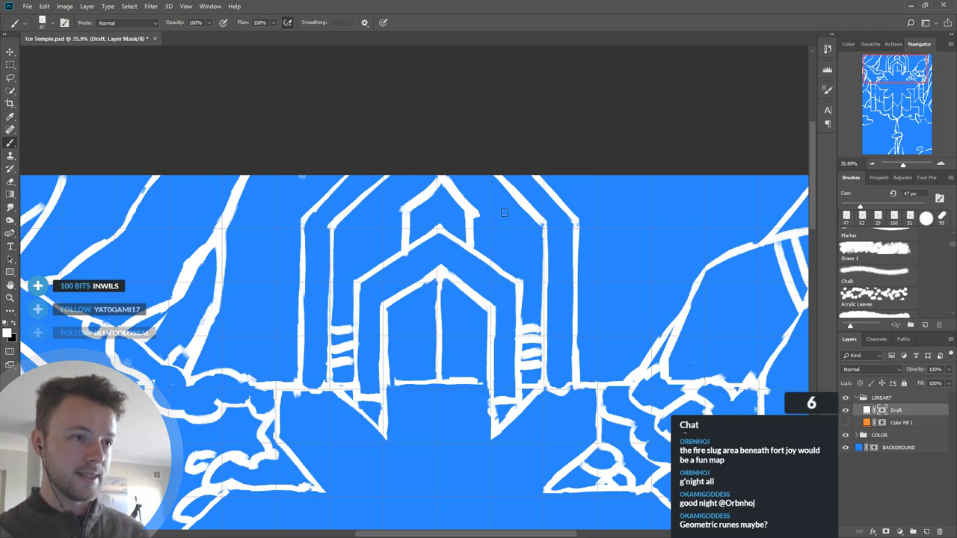
scroll(487, 202, down, 5)
scroll(487, 203, down, 1)
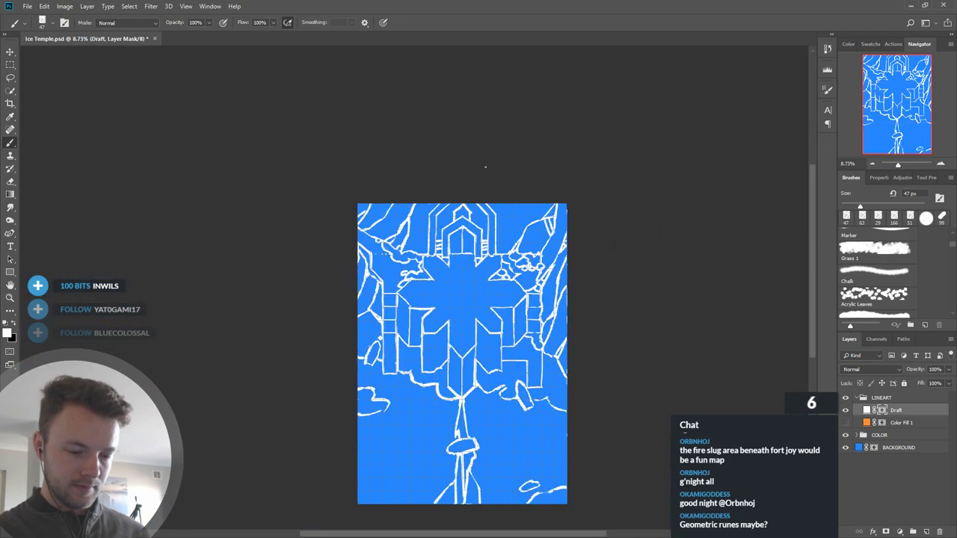
Step: Try rounding the doorway's upper inner corners with a curved line and compare it with the overall temple
scroll(464, 203, up, 5)
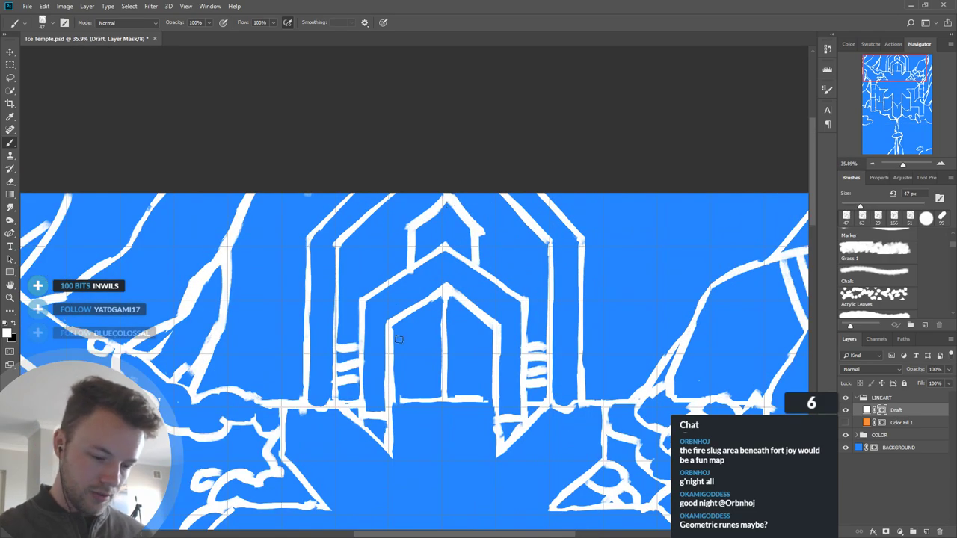
mouse_move(389, 358)
mouse_down()
mouse_move(404, 322)
mouse_move(455, 298)
mouse_move(470, 271)
mouse_move(469, 307)
mouse_move(453, 294)
mouse_move(500, 350)
mouse_up()
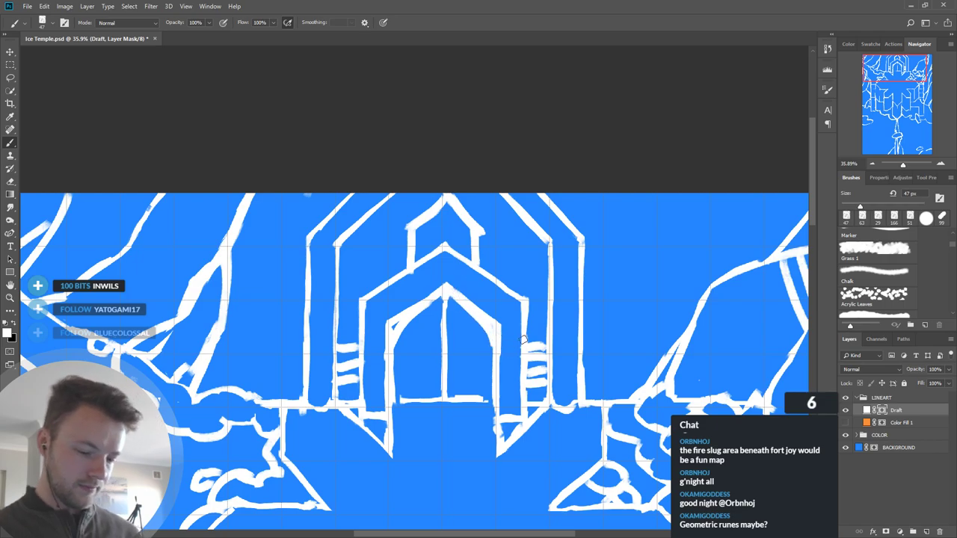
scroll(523, 340, down, 3)
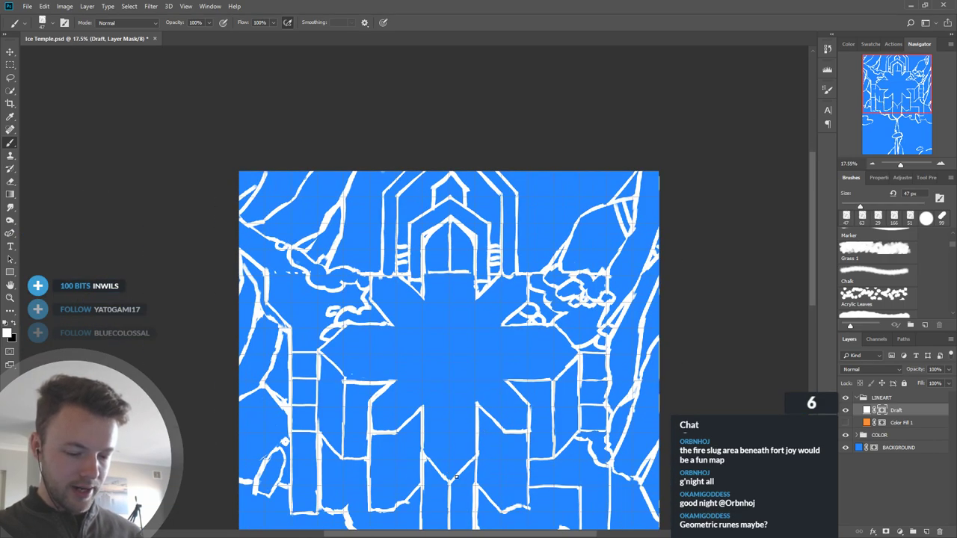
scroll(442, 349, up, 3)
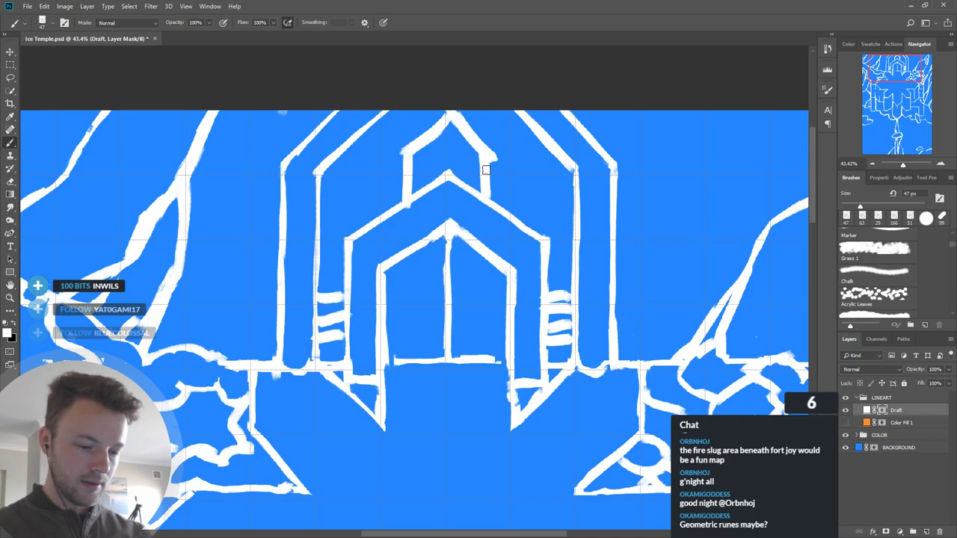
Step: Erase the small gabled outline above the arch's peak
key(x)
mouse_move(398, 196)
mouse_down()
mouse_move(427, 145)
mouse_move(398, 174)
mouse_move(451, 107)
mouse_move(432, 139)
mouse_up()
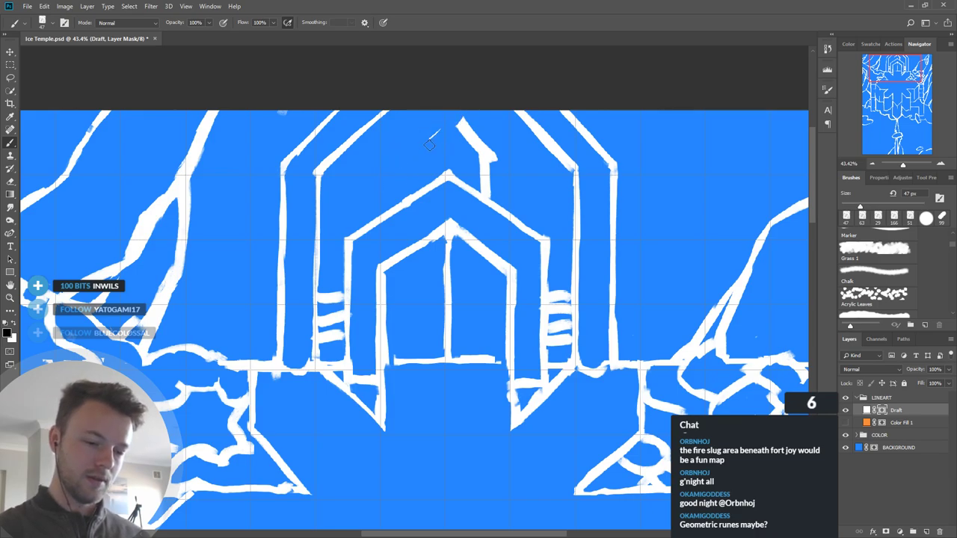
mouse_move(490, 157)
mouse_down()
mouse_move(461, 123)
mouse_move(490, 193)
mouse_up()
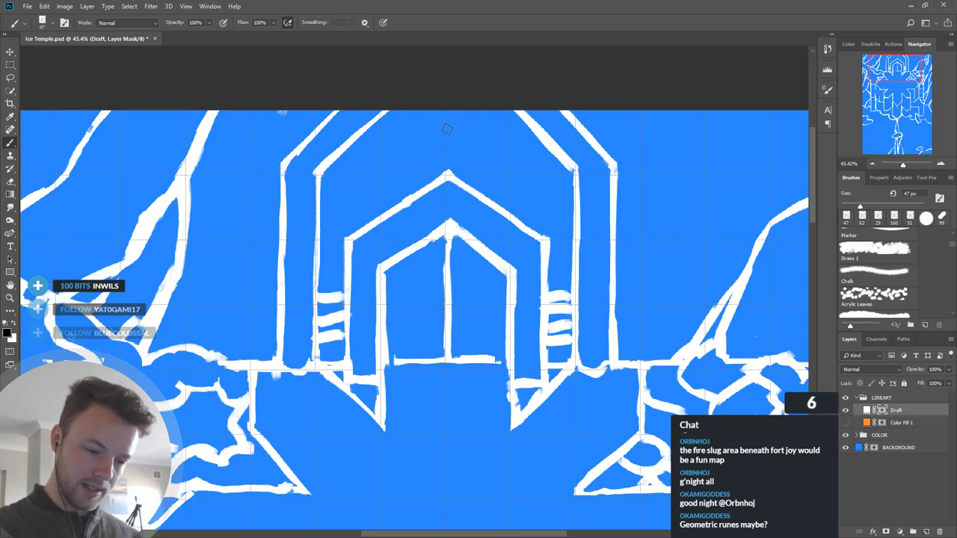
Step: Draw a snowflake emblem of six short radiating strokes just above the arch's peak
key(x)
mouse_move(448, 132)
mouse_down()
mouse_move(446, 119)
mouse_move(434, 138)
mouse_move(469, 132)
mouse_up()
mouse_move(419, 153)
mouse_down()
mouse_move(475, 159)
mouse_move(446, 165)
mouse_up()
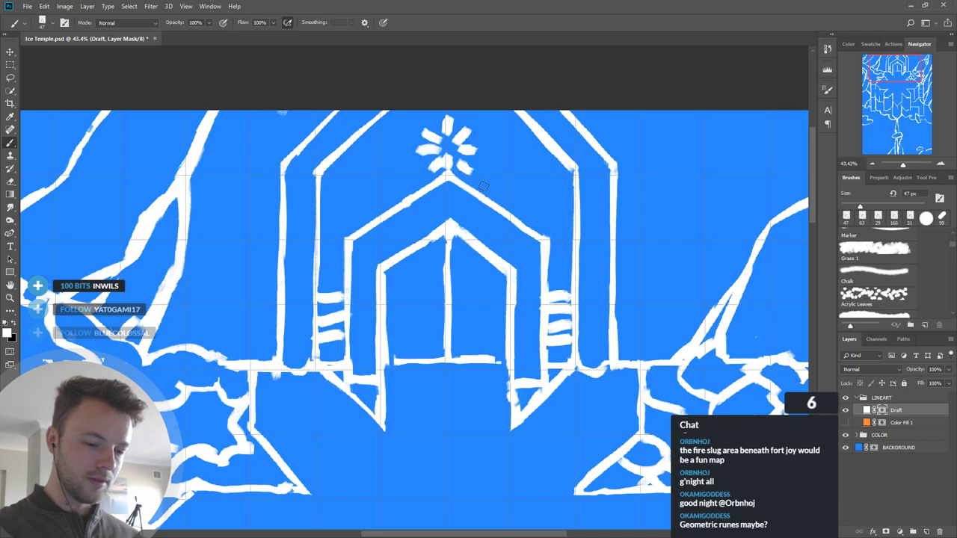
Step: Erase the six-stroke snowflake emblem above the arch's peak
key(x)
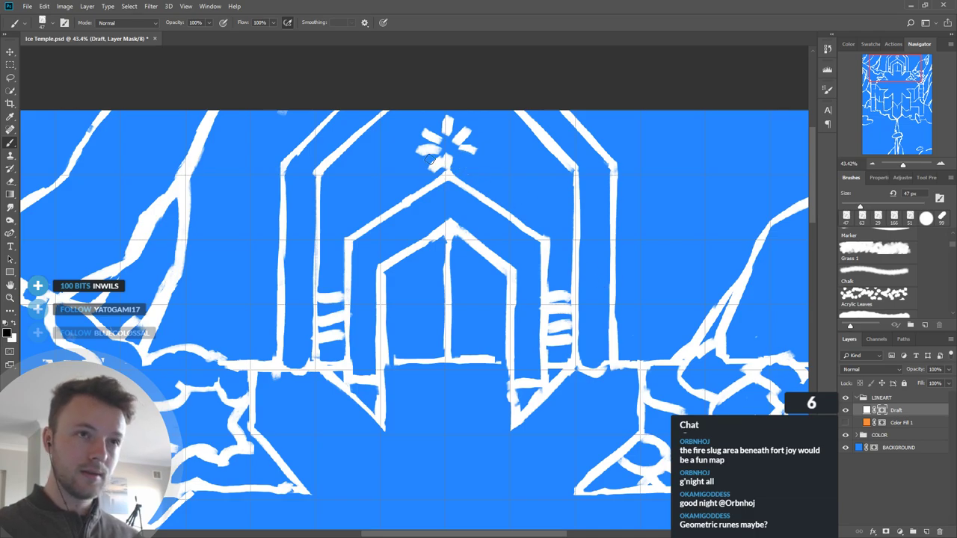
mouse_move(461, 149)
mouse_down()
mouse_move(439, 159)
mouse_move(449, 163)
mouse_move(422, 145)
mouse_move(445, 123)
mouse_move(474, 154)
mouse_up()
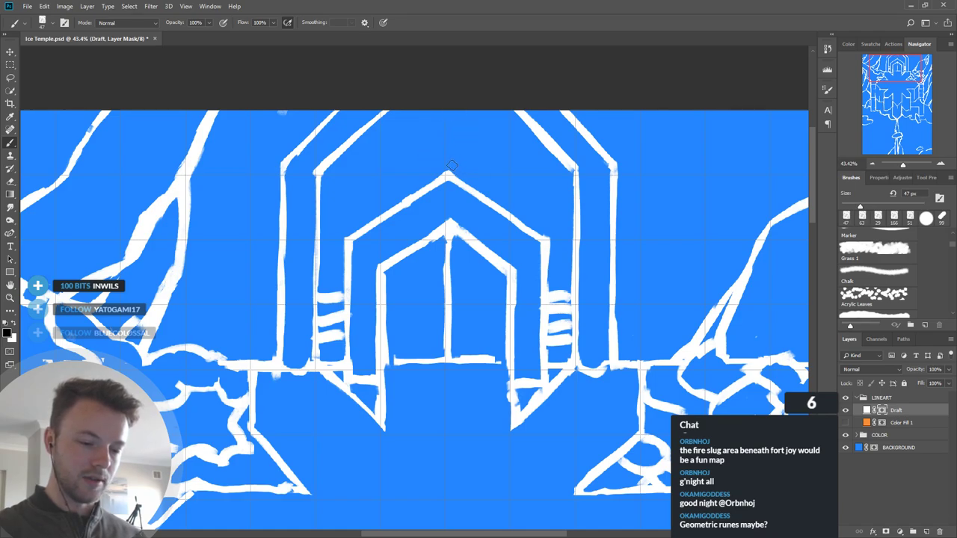
key(x)
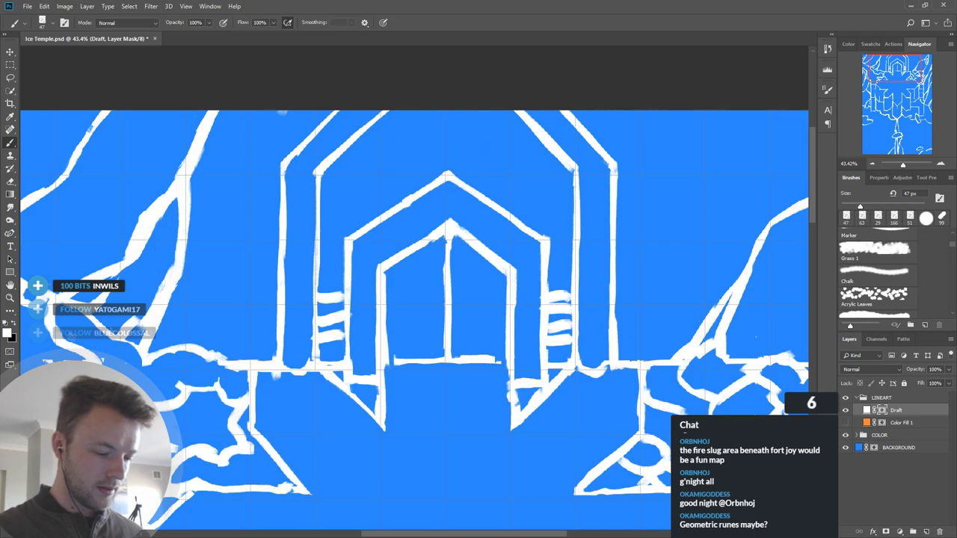
mouse_move(445, 125)
mouse_down()
mouse_move(460, 154)
mouse_move(473, 136)
mouse_move(437, 140)
mouse_move(488, 143)
mouse_move(478, 153)
mouse_move(478, 131)
mouse_move(458, 164)
mouse_move(435, 162)
mouse_move(450, 122)
mouse_move(435, 153)
mouse_move(423, 136)
mouse_move(451, 119)
mouse_move(459, 152)
mouse_move(483, 130)
mouse_up()
Step: Erase and repaint the upper-left corner of the tall outer frame's inner line so the diagonal and vertical strokes join
key(x)
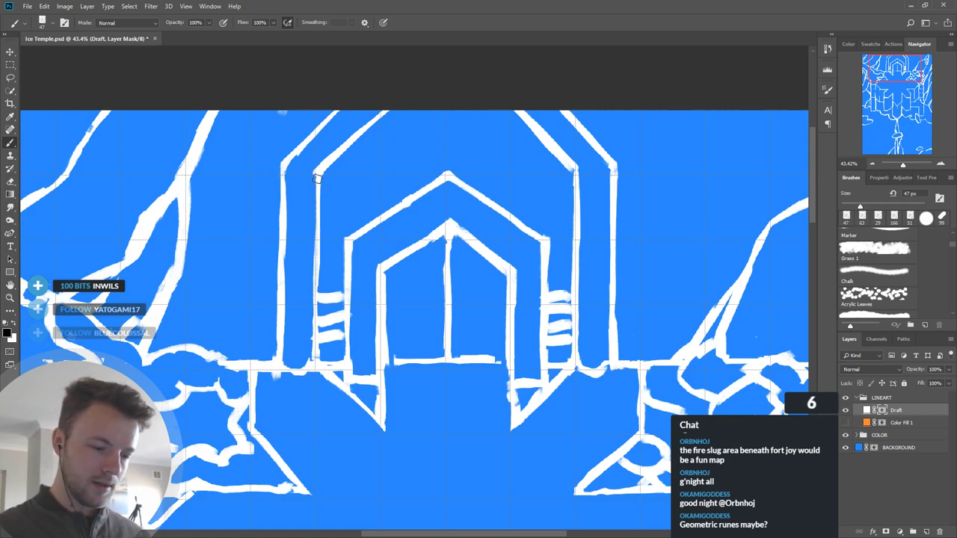
key(x)
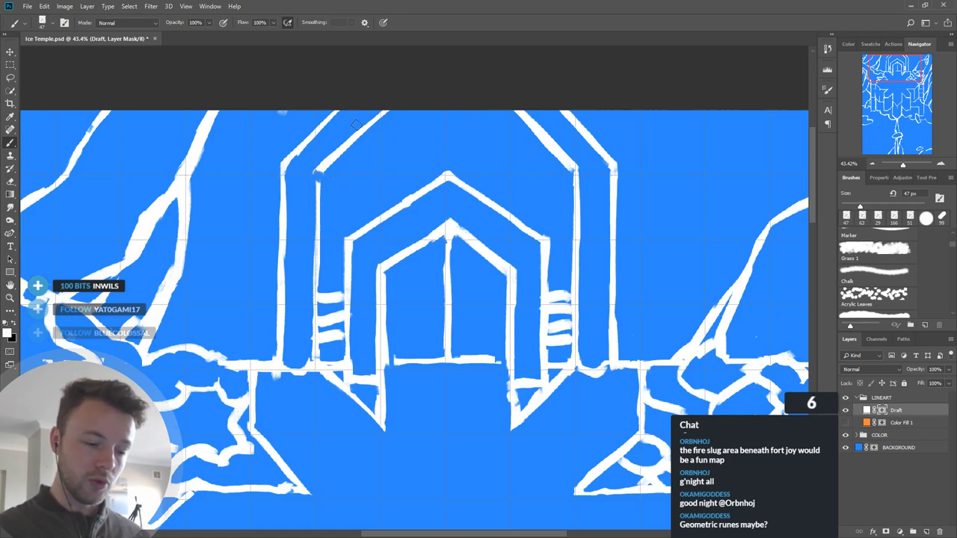
drag(319, 174, 320, 182)
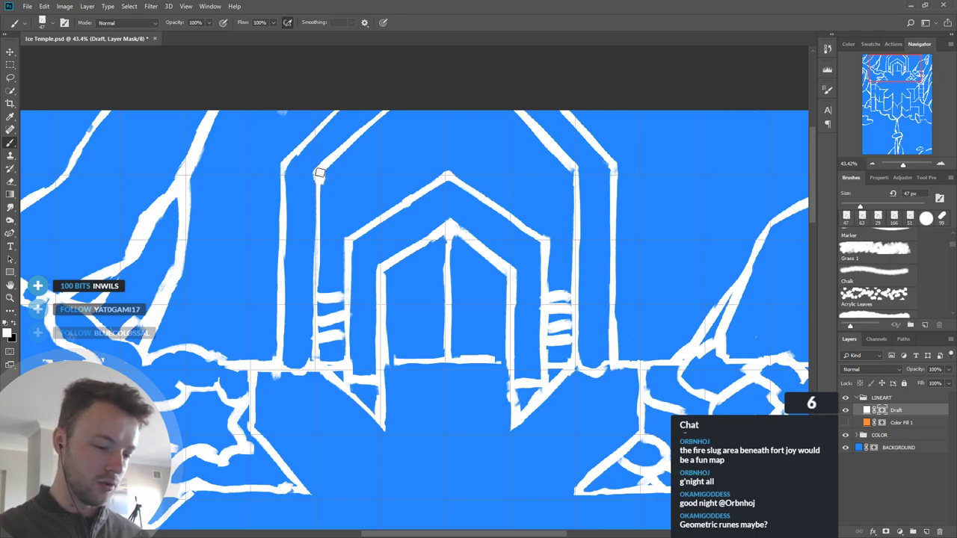
key(x)
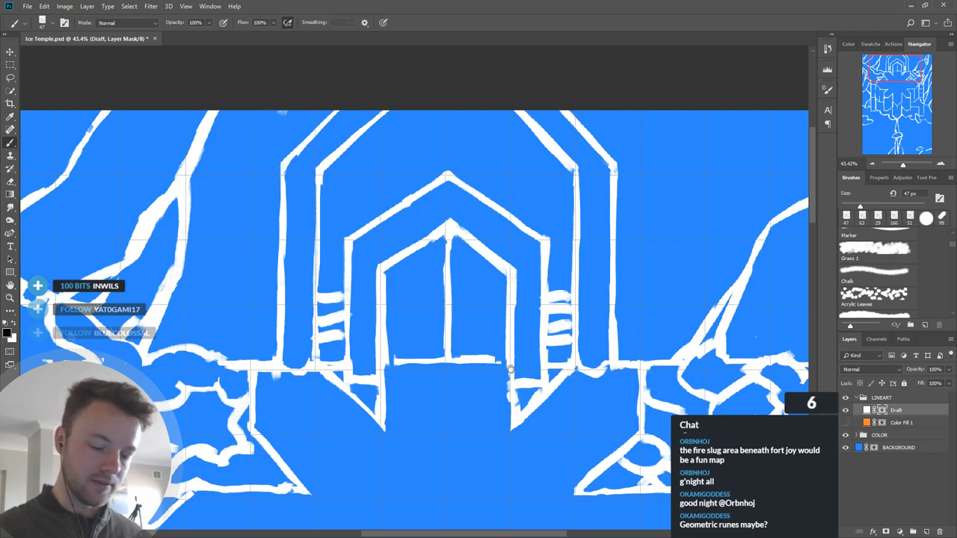
Step: Clean up the edge of the short diagonal wall line on the left side of the star-shaped temple floor
scroll(503, 338, down, 5)
mouse_move(234, 348)
mouse_down()
mouse_move(229, 357)
mouse_move(263, 364)
mouse_up()
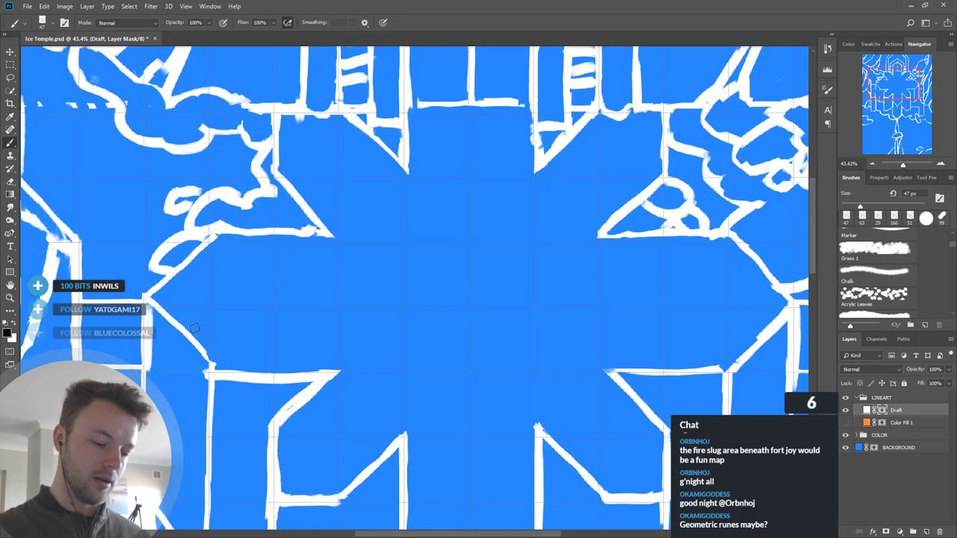
key(x)
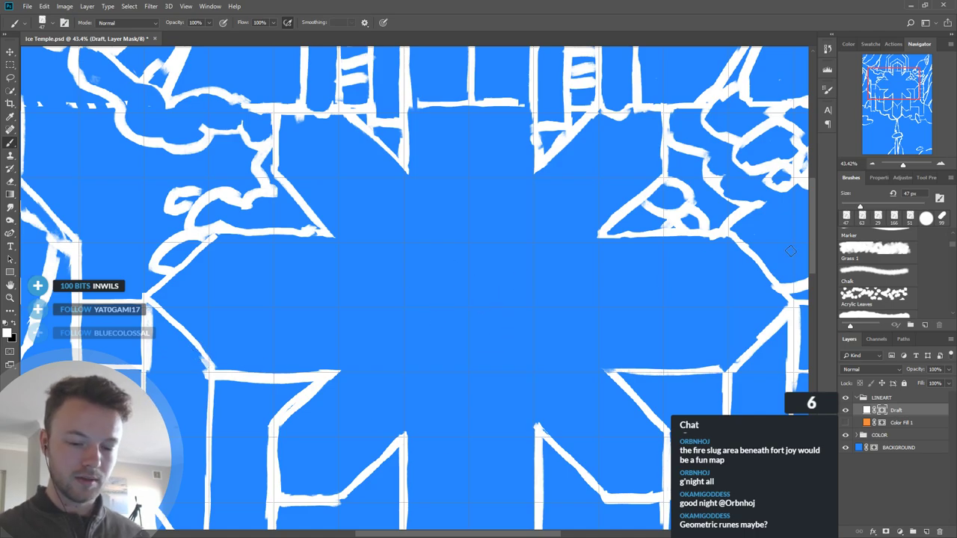
Step: Paint two white vertical lines from the canvas's upper edge down to the outer roofline above the temple doorway
scroll(563, 342, up, 5)
key(x)
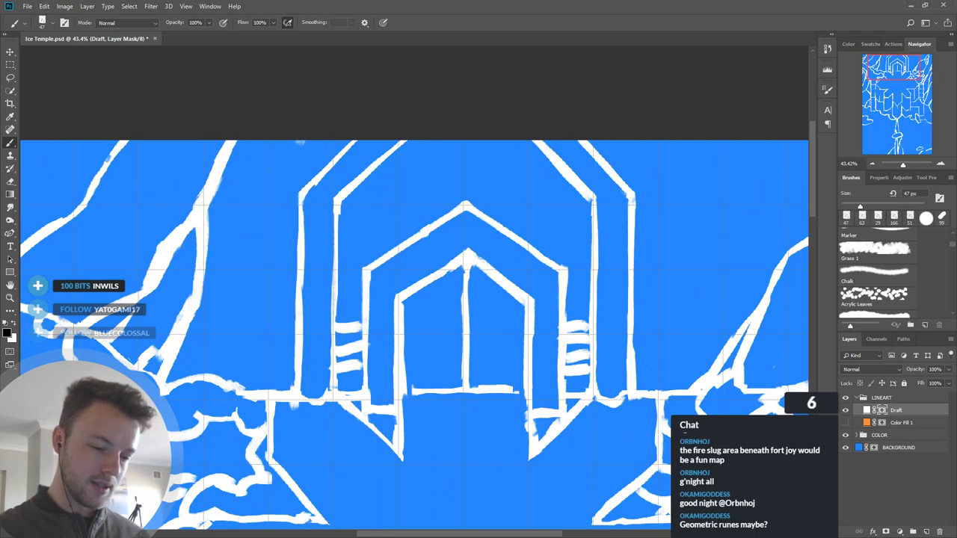
key(x)
drag(401, 160, 406, 250)
drag(536, 138, 532, 253)
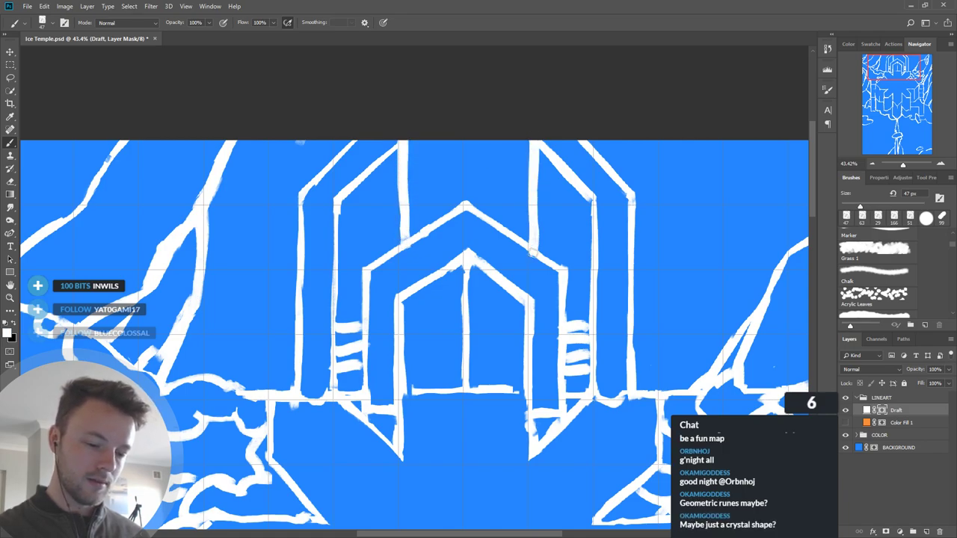
Step: Shift the left vertical line above the doorway slightly outward and thin it by masking away its inner edge
drag(400, 153, 397, 250)
key(x)
drag(412, 134, 409, 245)
drag(408, 154, 411, 247)
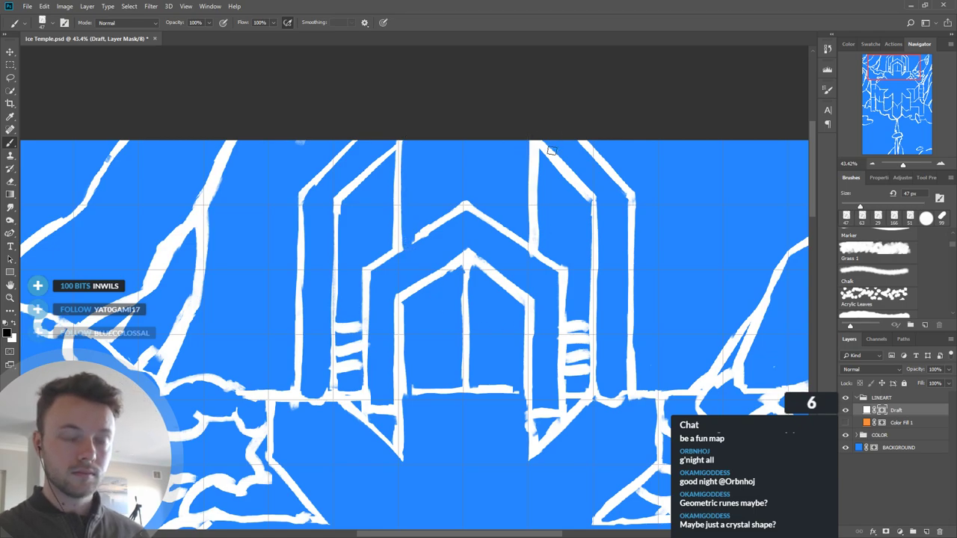
Step: Shift the right vertical line above the doorway slightly inward and thin it by masking away its outer edge
drag(527, 130, 529, 225)
key(x)
drag(531, 144, 531, 236)
key(x)
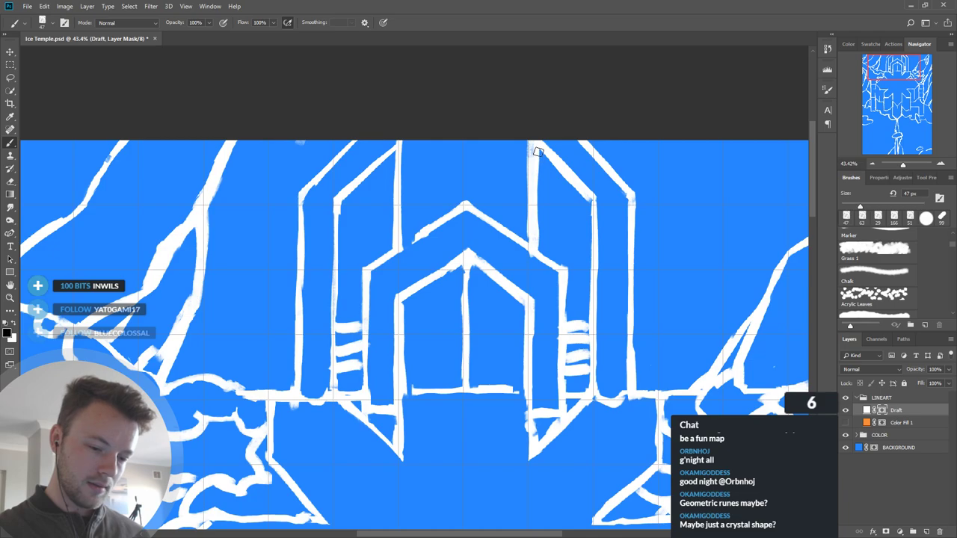
drag(539, 151, 539, 240)
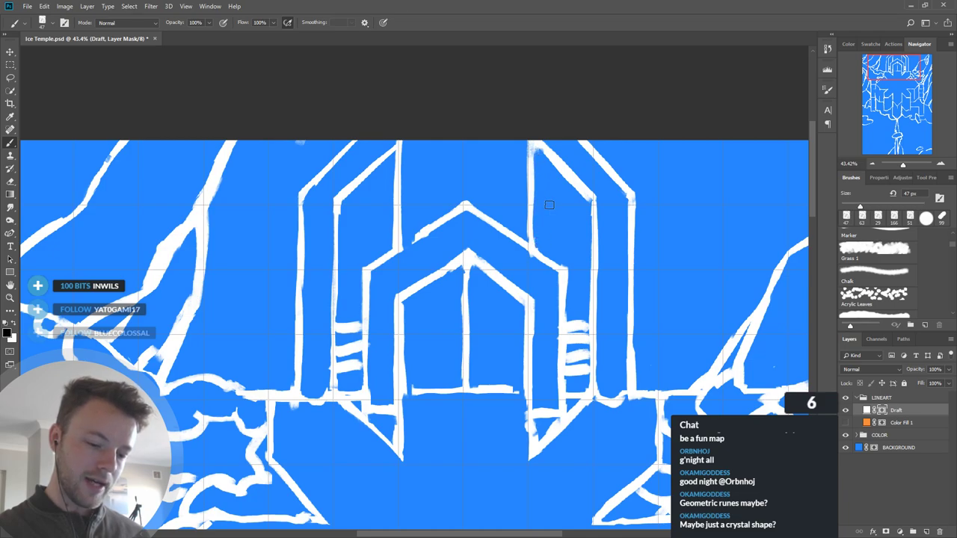
key(x)
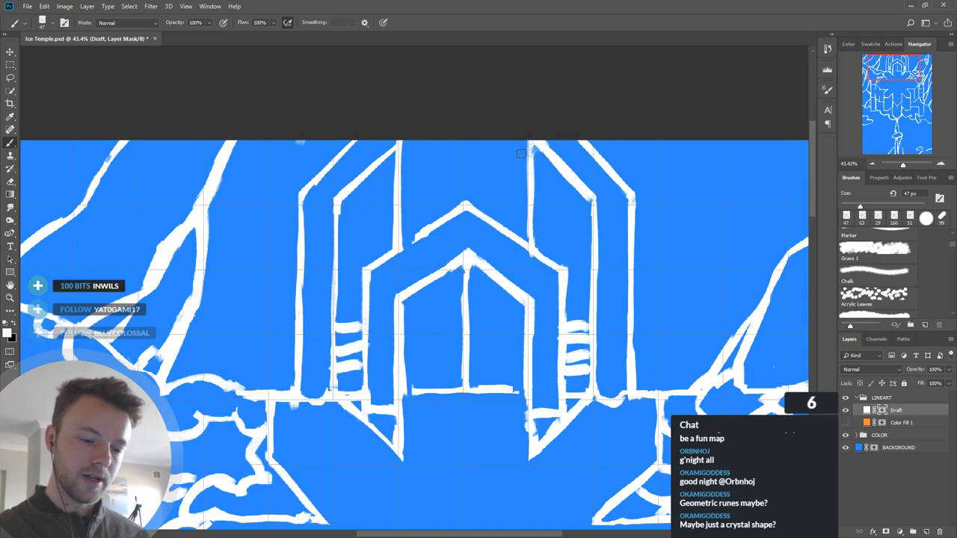
key(x)
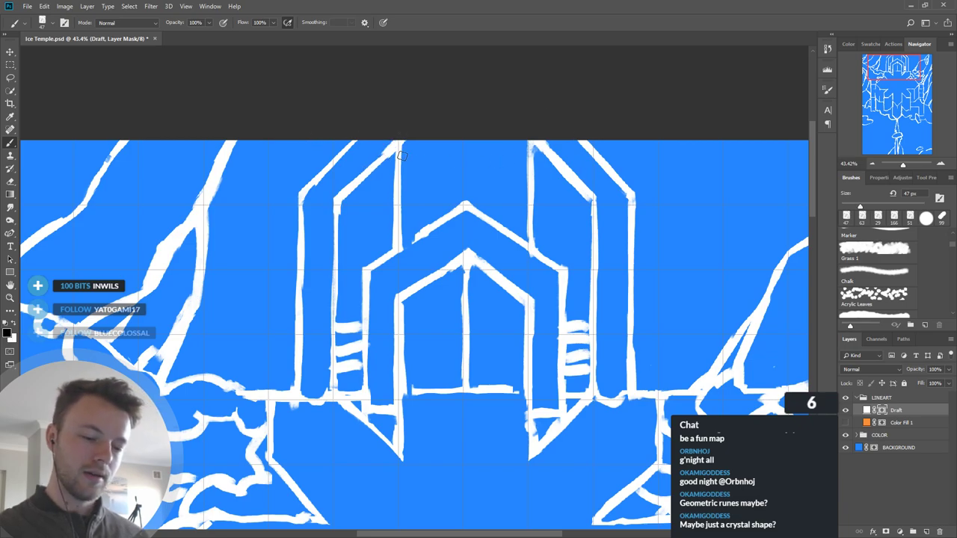
Step: Repaint the gap in the left slope of the doorway's outer roofline and tidy where the vertical lines meet it
key(x)
drag(385, 257, 436, 221)
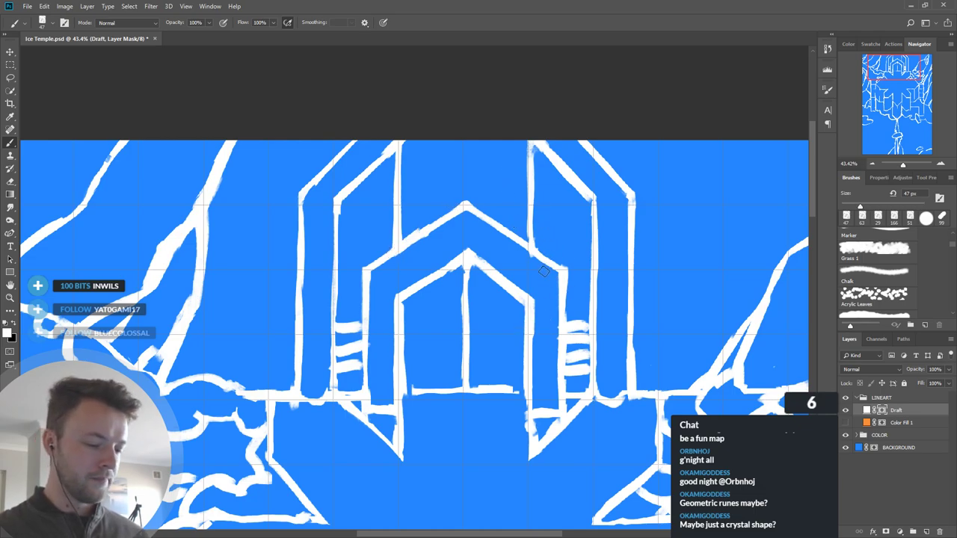
key(x)
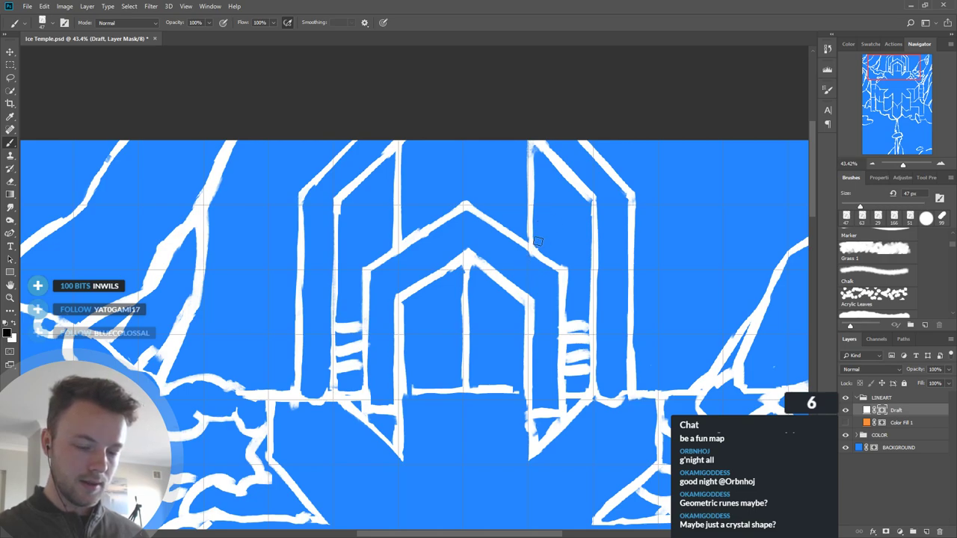
key(x)
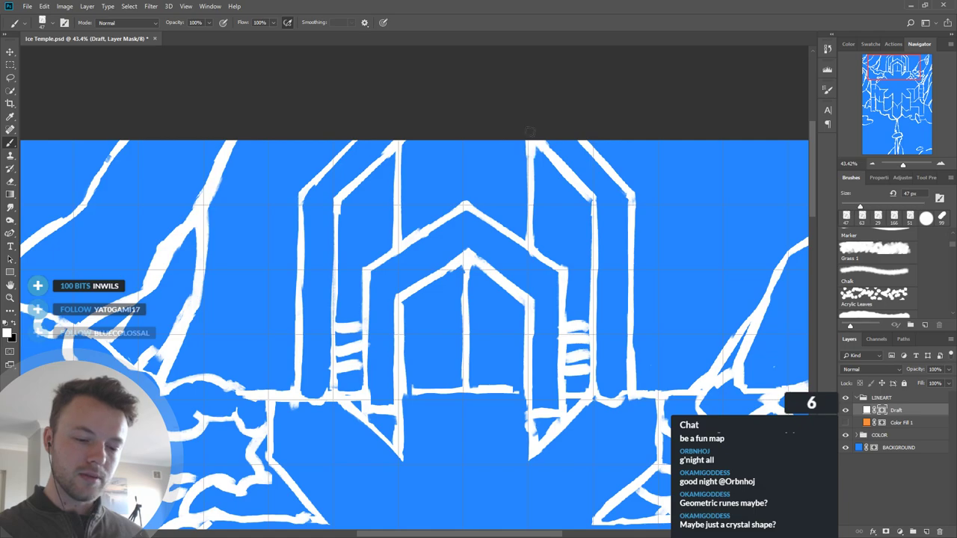
Step: Mask away the stray paint inside the small triangular ledge to the right below the doorway
drag(583, 351, 565, 302)
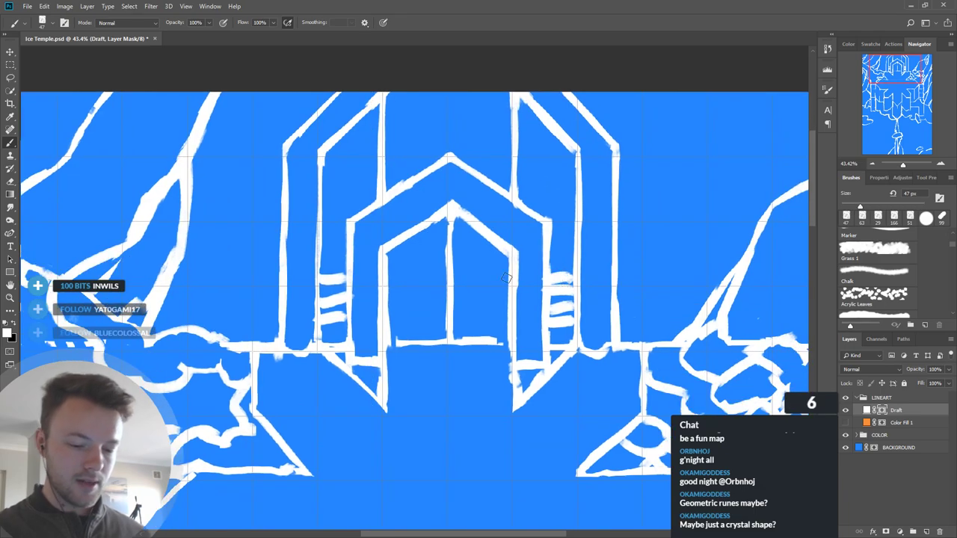
scroll(465, 278, down, 2)
scroll(465, 268, down, 3)
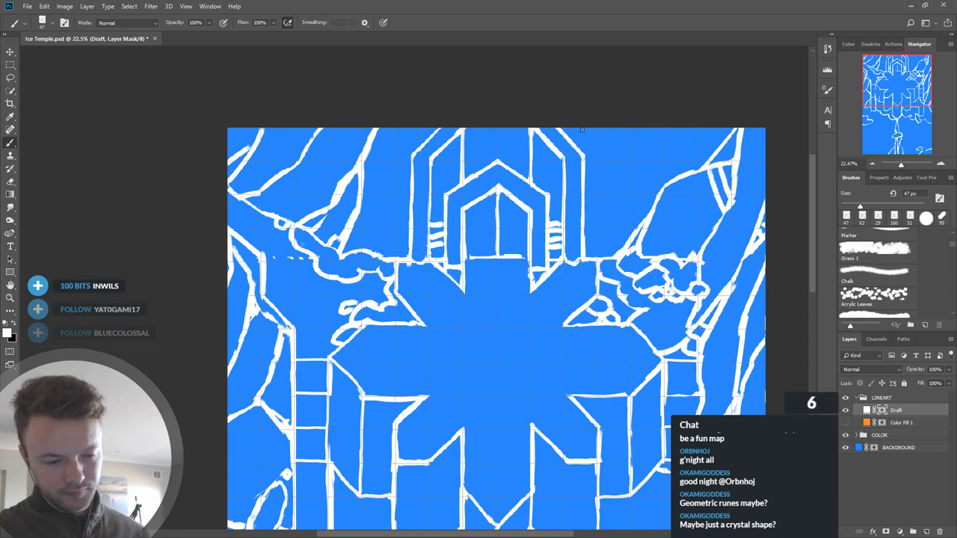
scroll(582, 130, up, 2)
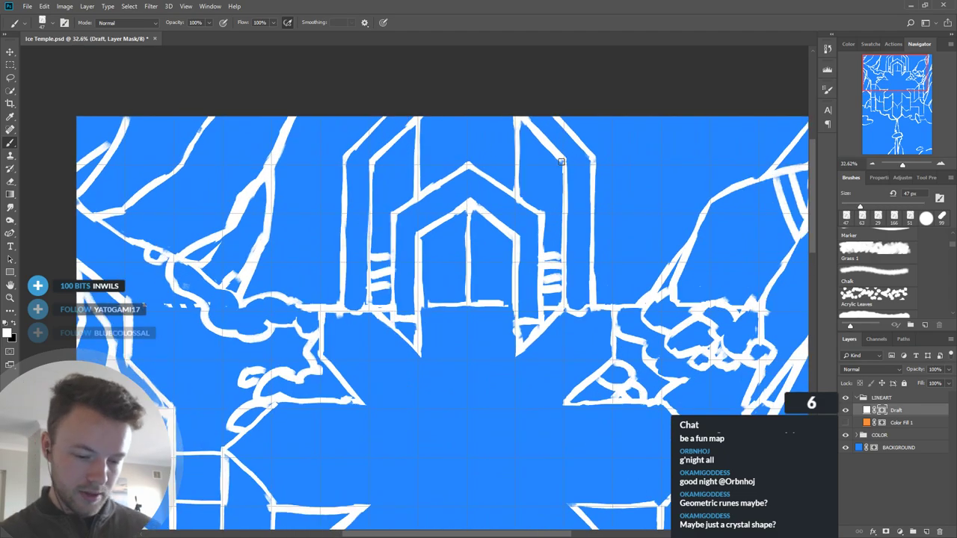
key(x)
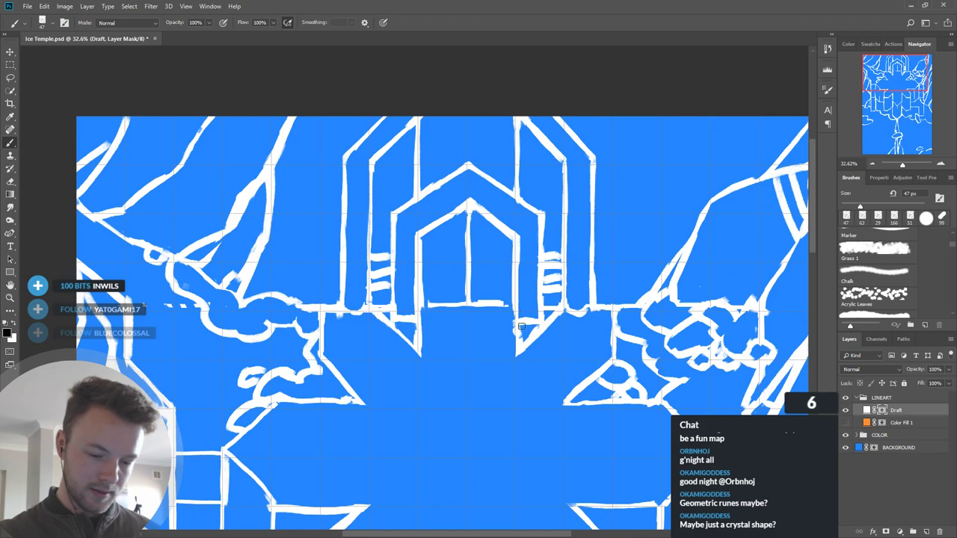
drag(523, 333, 524, 338)
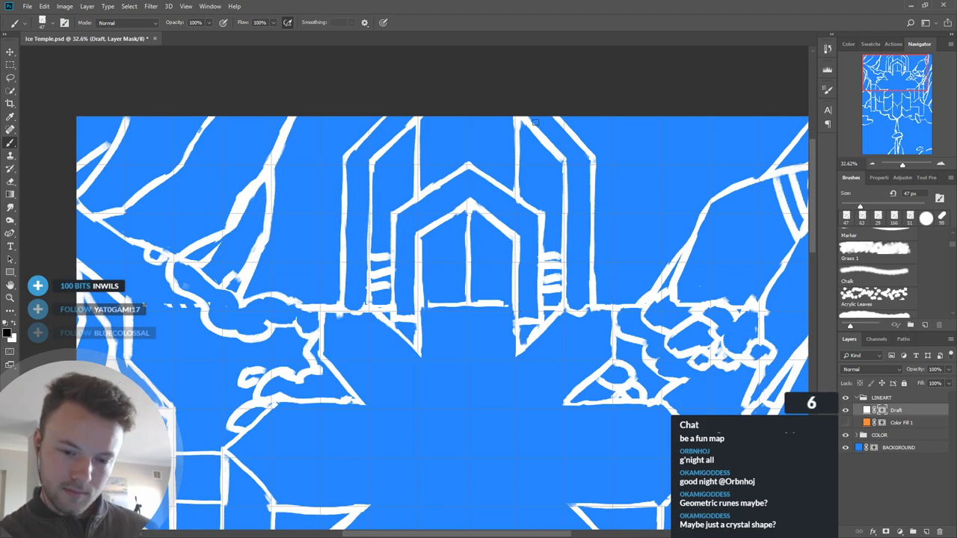
Step: Straighten the horizontal baseline beneath the pillars and tidy the upper edges of the triangular ledges on both sides of the doorway
scroll(535, 131, down, 3)
scroll(515, 175, up, 4)
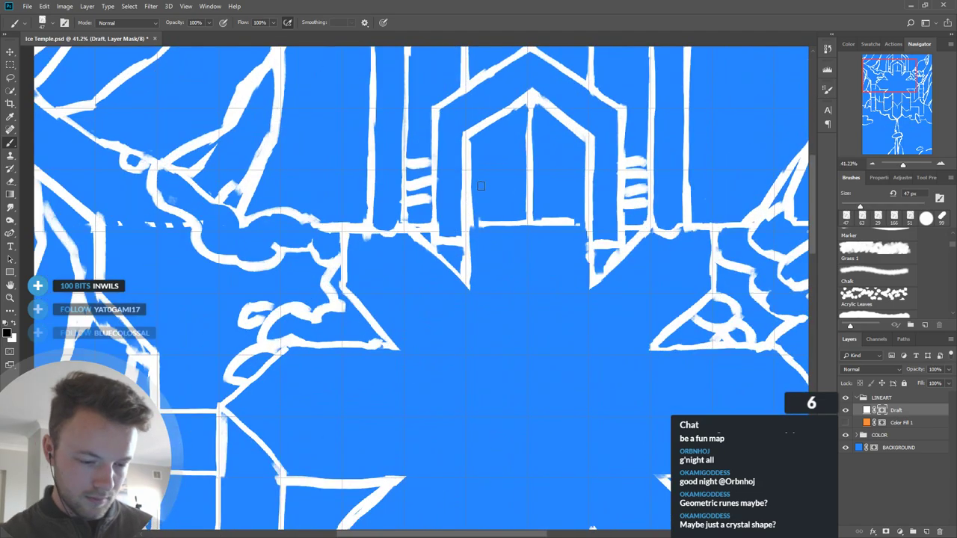
key(x)
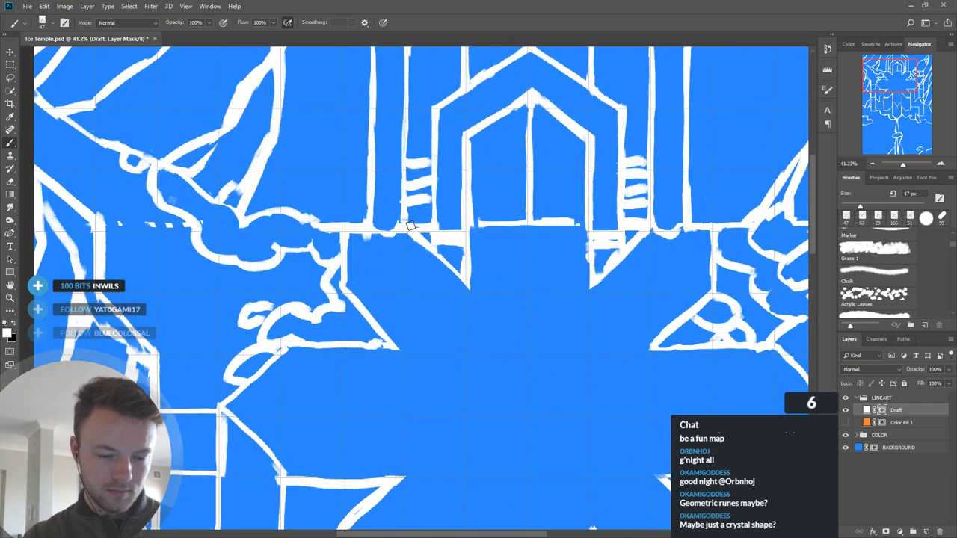
key(x)
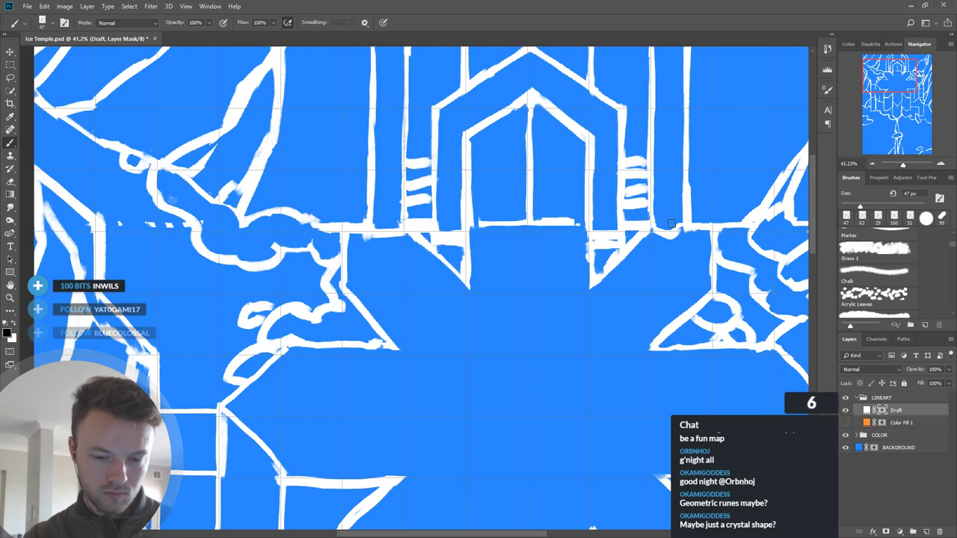
key(x)
drag(661, 227, 683, 229)
key(x)
drag(600, 240, 619, 244)
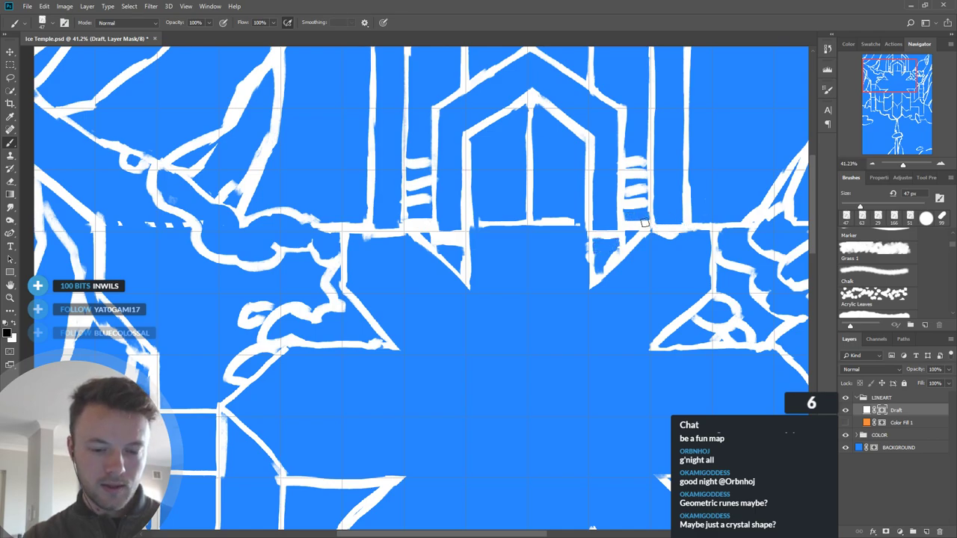
key(x)
key(x)
key(x)
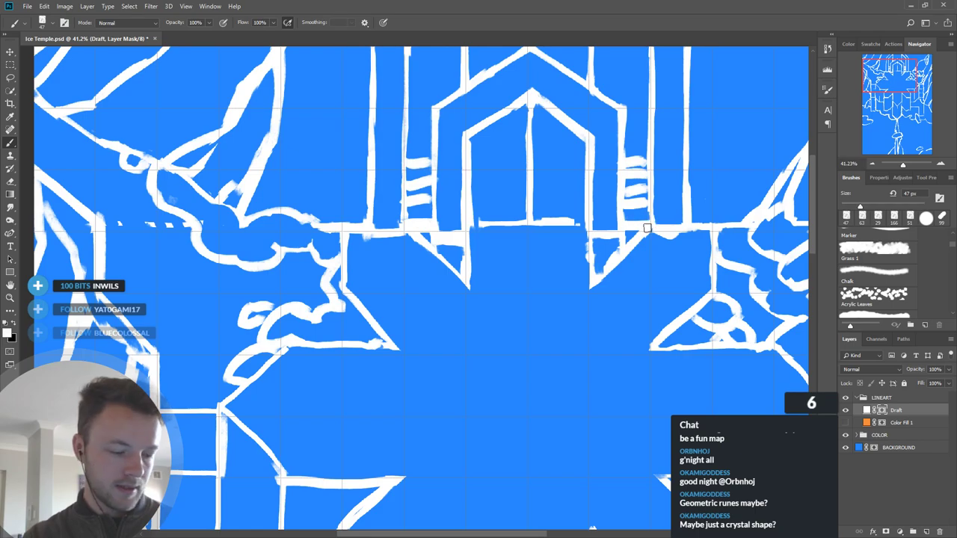
Step: Paint a rune of two stacked wavy strokes centred above the doorway's roof peak
drag(665, 232, 604, 456)
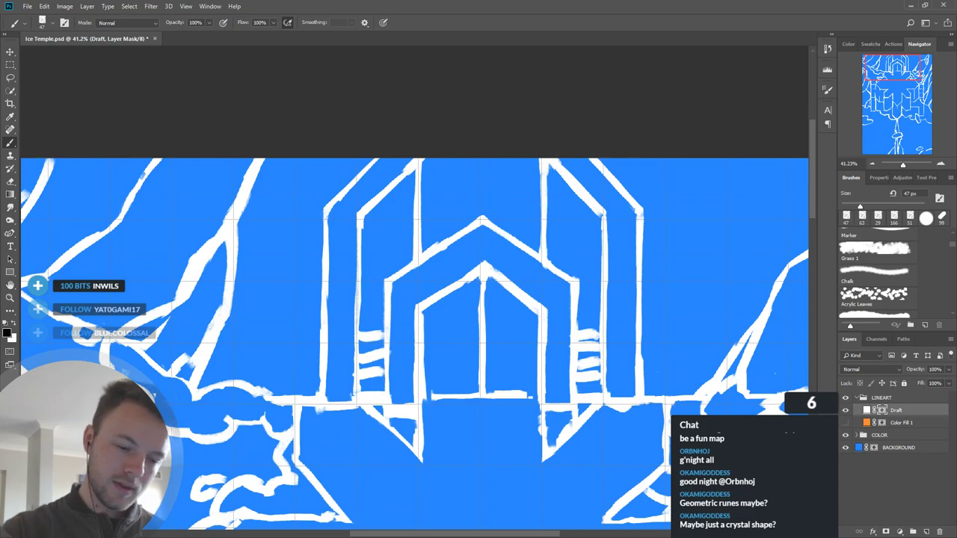
scroll(525, 142, up, 2)
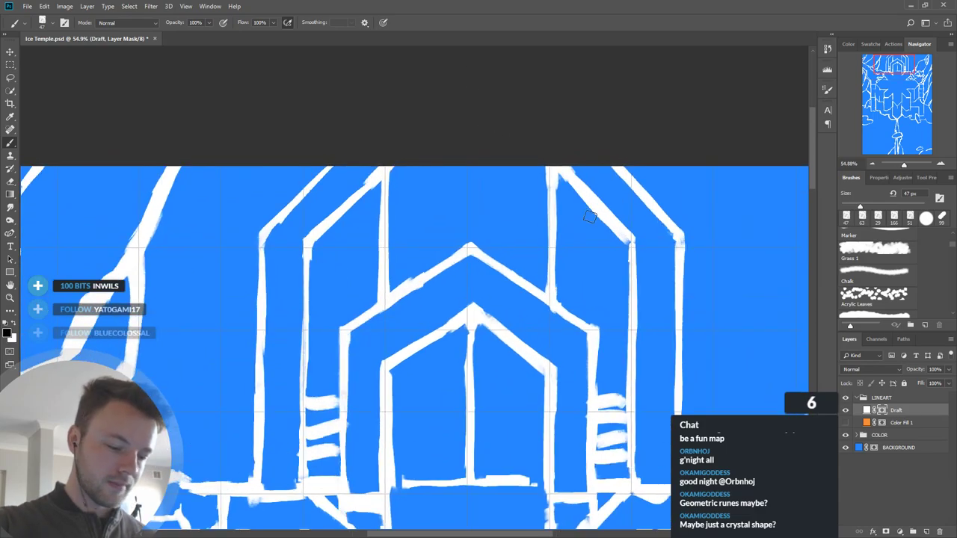
key(x)
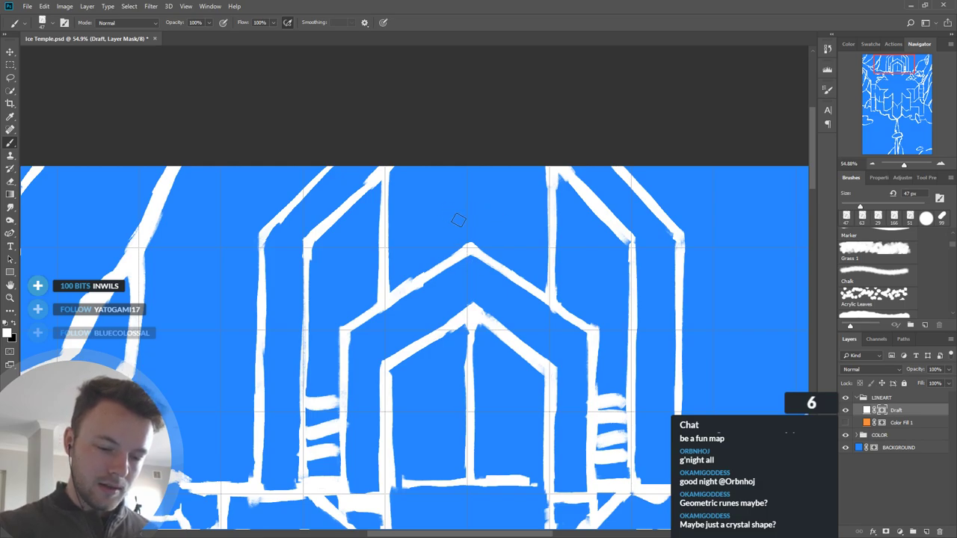
drag(446, 218, 493, 223)
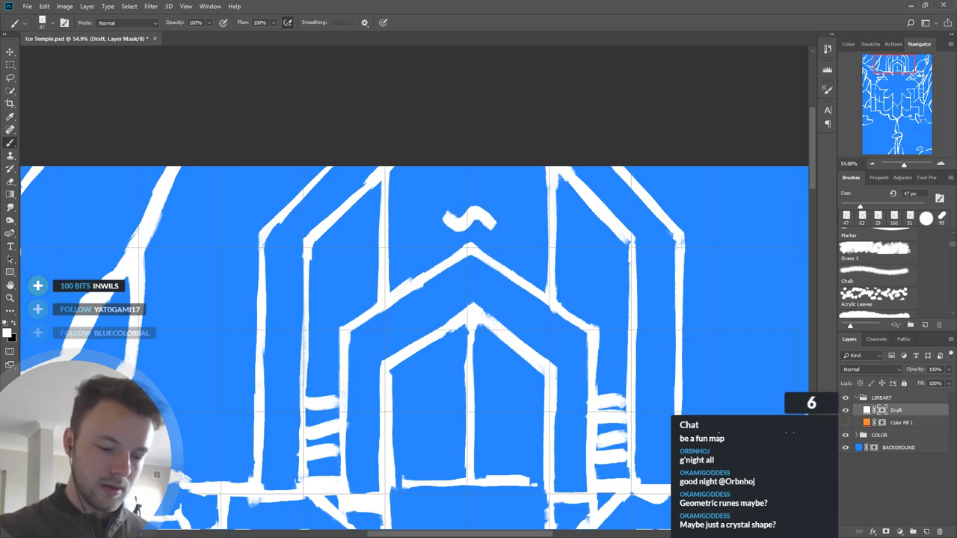
mouse_move(445, 193)
mouse_down()
mouse_move(467, 187)
mouse_move(493, 199)
mouse_up()
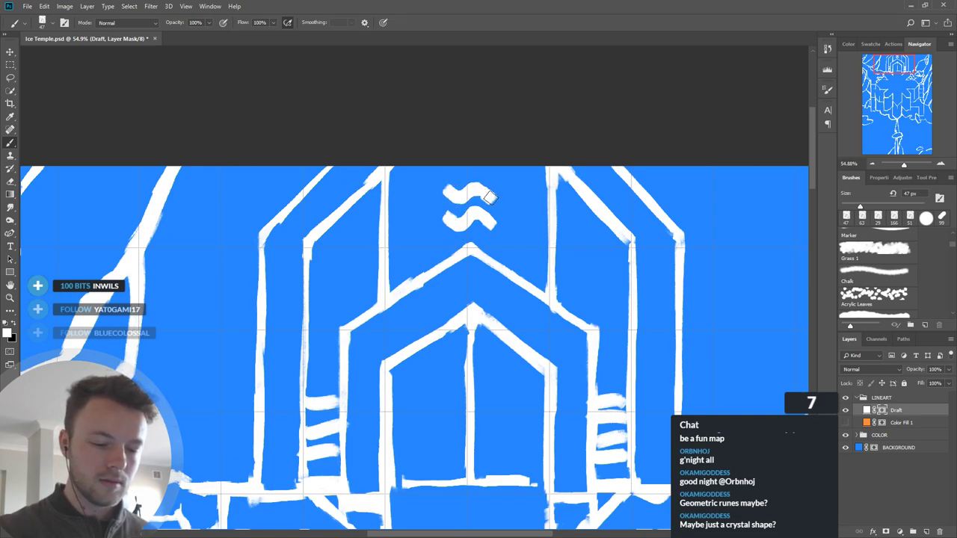
drag(646, 334, 641, 325)
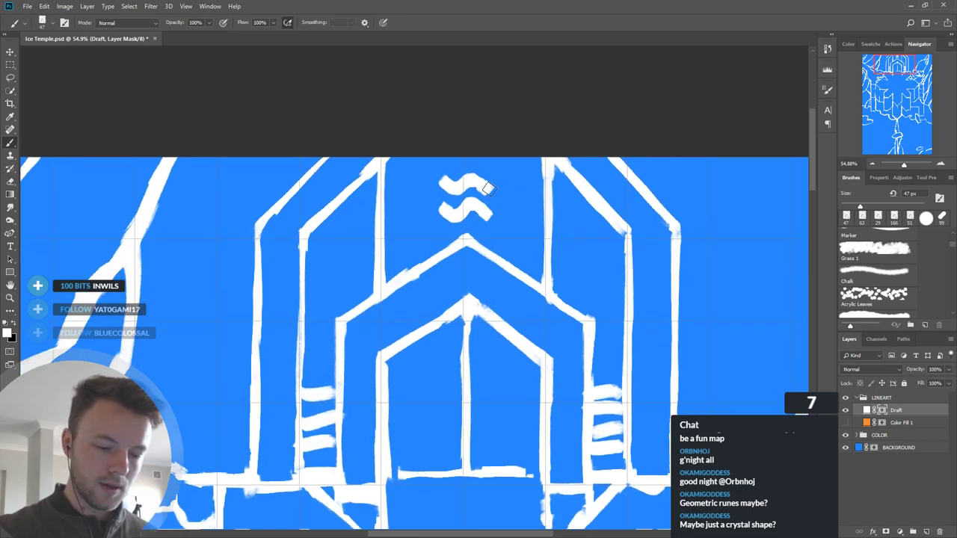
scroll(605, 318, down, 2)
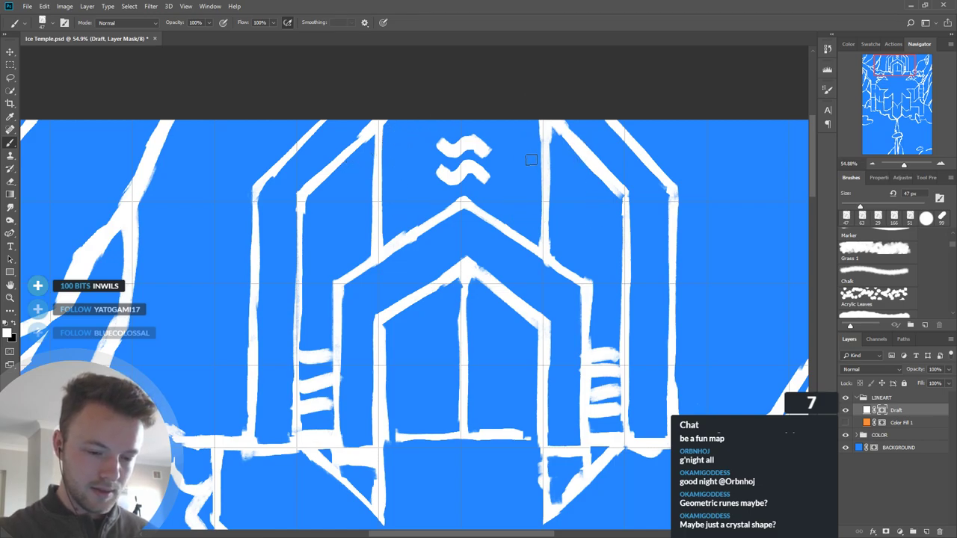
Step: Mask out the two vertical lines on either side of the wavy rune
key(x)
mouse_move(533, 126)
mouse_down()
mouse_move(566, 157)
mouse_move(539, 152)
mouse_move(563, 201)
mouse_move(534, 165)
mouse_move(559, 243)
mouse_move(535, 241)
mouse_up()
mouse_move(385, 211)
mouse_down()
mouse_move(365, 223)
mouse_move(380, 179)
mouse_move(367, 150)
mouse_up()
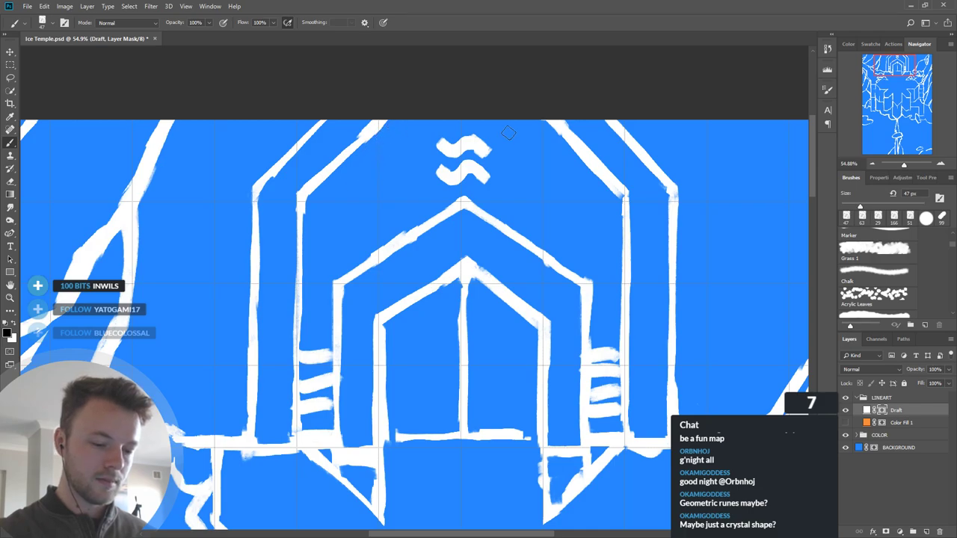
Step: Mask out the diagonal upper segments of the outer arch on both sides, keeping the four vertical pillar lines
drag(631, 354, 621, 331)
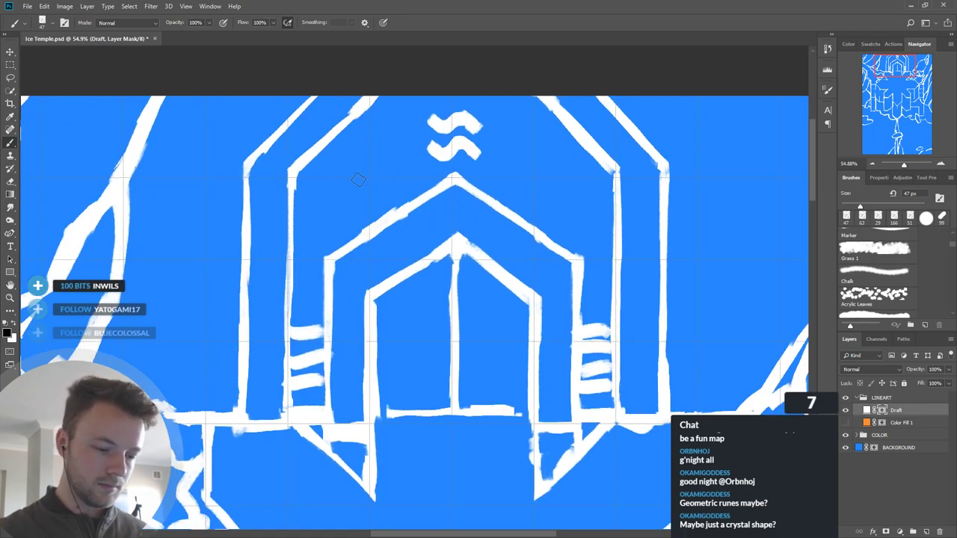
key(x)
key(x)
mouse_move(301, 150)
mouse_down()
mouse_move(361, 115)
mouse_move(328, 112)
mouse_move(265, 161)
mouse_move(277, 135)
mouse_move(253, 160)
mouse_up()
mouse_move(550, 101)
mouse_down()
mouse_move(573, 132)
mouse_move(542, 114)
mouse_move(562, 110)
mouse_move(588, 159)
mouse_move(603, 131)
mouse_move(610, 177)
mouse_move(594, 119)
mouse_move(602, 94)
mouse_move(617, 137)
mouse_move(636, 120)
mouse_move(636, 145)
mouse_up()
key(x)
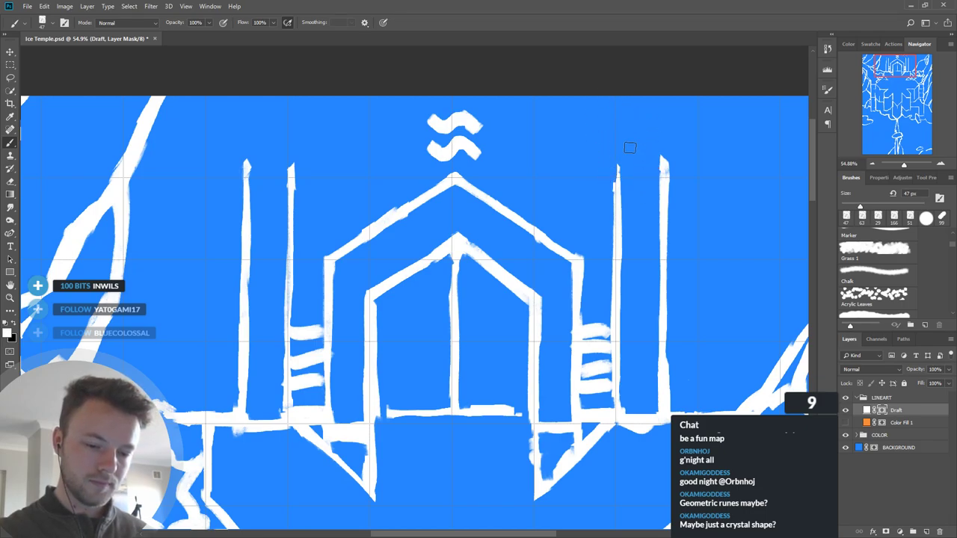
Step: Extend the four vertical pillar lines straight up to the canvas's upper edge in white
drag(616, 97, 619, 189)
drag(663, 97, 662, 180)
drag(293, 97, 294, 163)
drag(245, 97, 247, 176)
Step: Trim the edges of the four extended pillar lines with black on the mask to thin and straighten them
key(x)
mouse_move(294, 98)
mouse_down()
mouse_move(294, 185)
mouse_move(305, 183)
mouse_up()
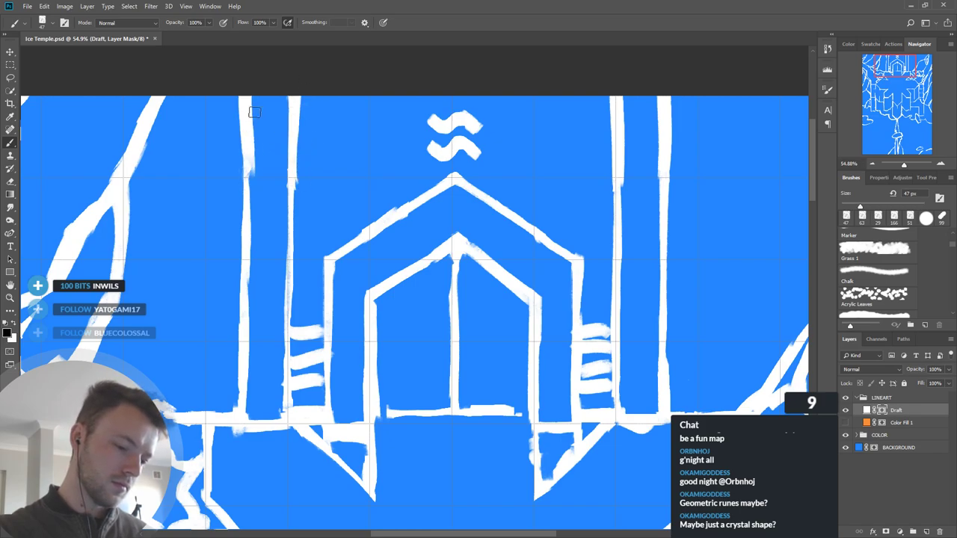
mouse_move(257, 101)
mouse_down()
mouse_move(258, 173)
mouse_move(281, 160)
mouse_up()
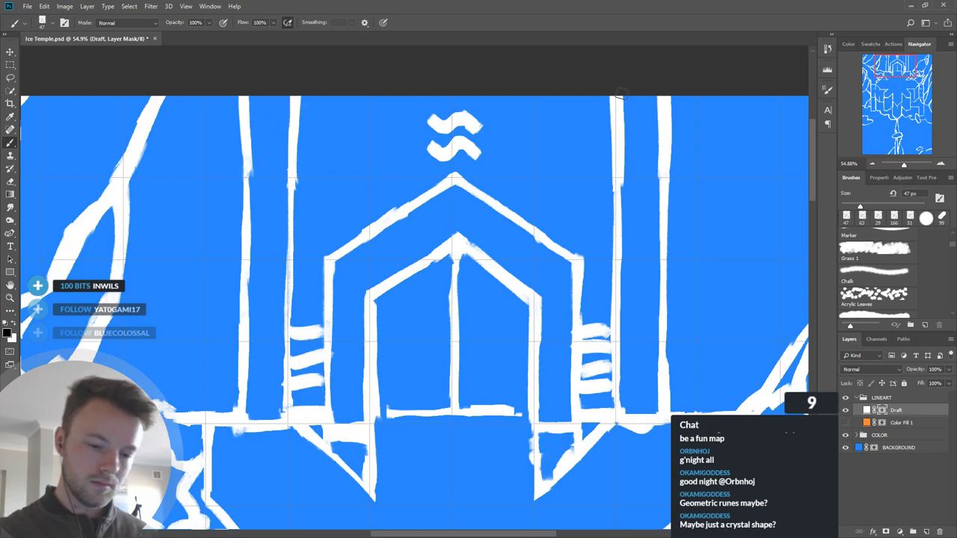
drag(624, 93, 623, 201)
drag(671, 99, 669, 170)
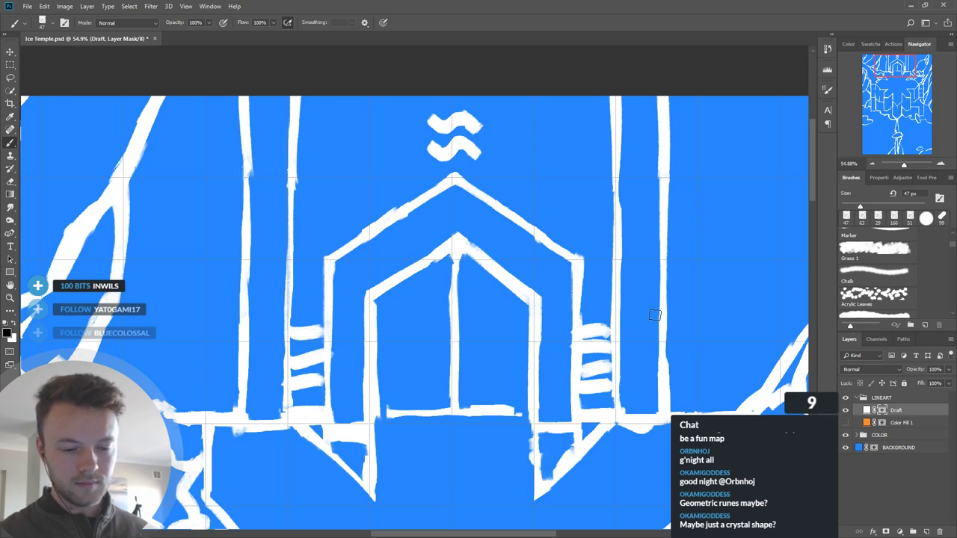
scroll(545, 211, down, 9)
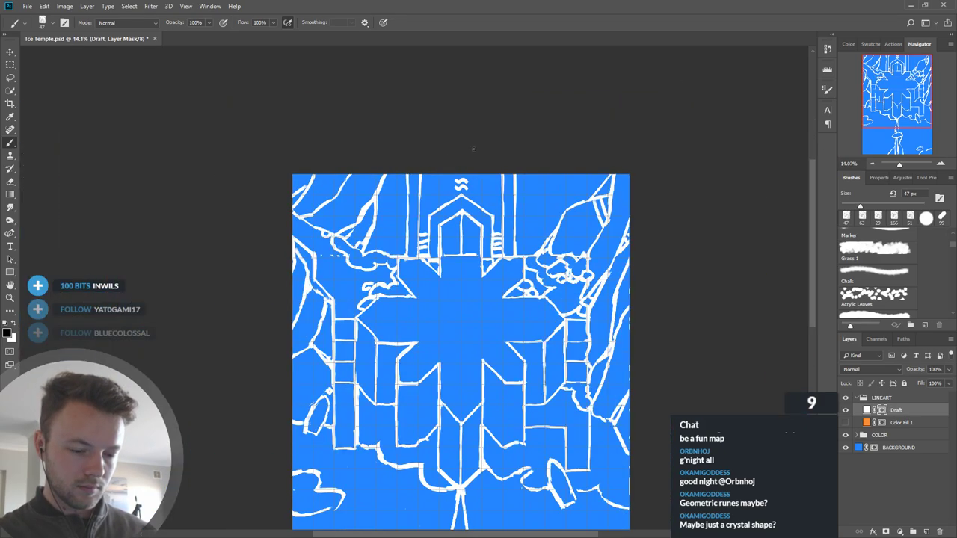
scroll(481, 219, up, 4)
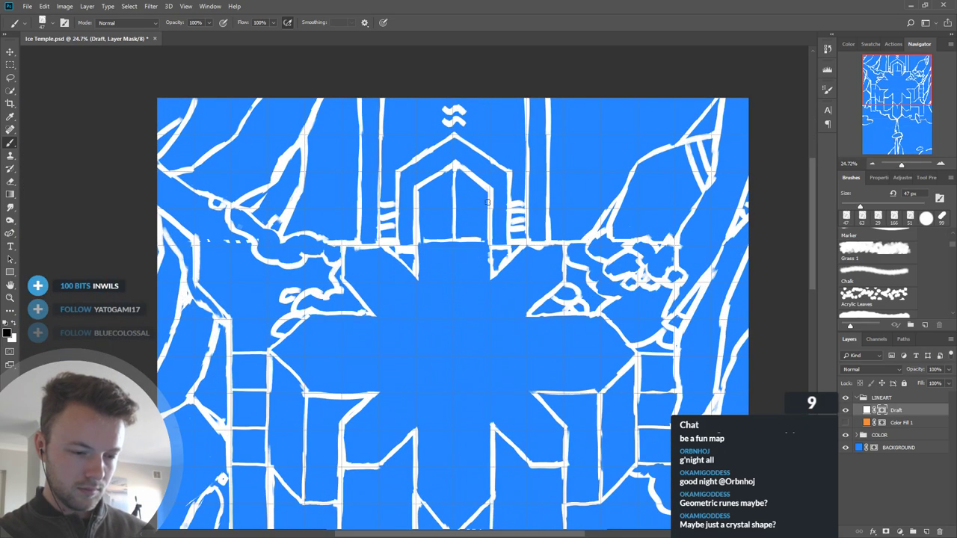
Step: Try drawing angled white lines from the inner pillars up to the canvas's upper edge on both sides of the wavy rune
scroll(482, 133, up, 1)
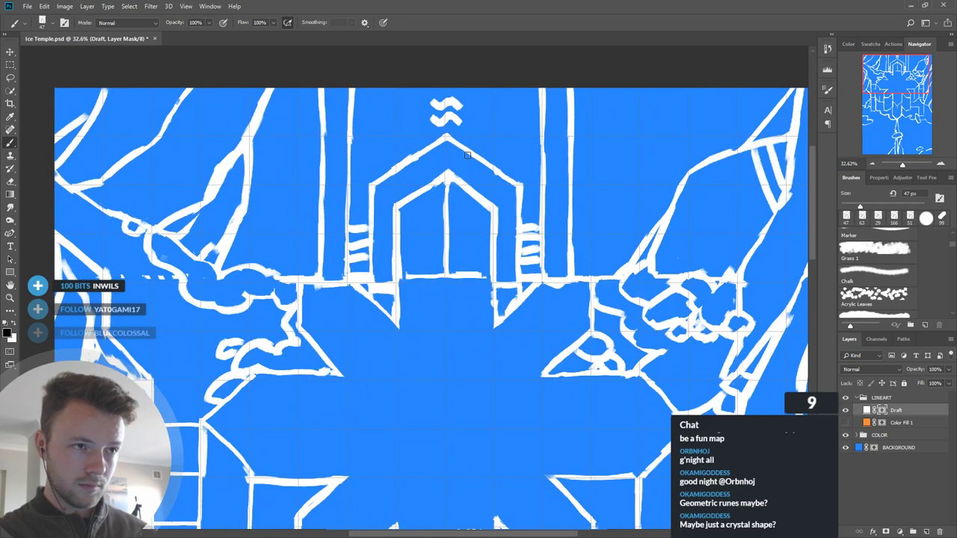
scroll(442, 220, up, 1)
scroll(367, 278, down, 2)
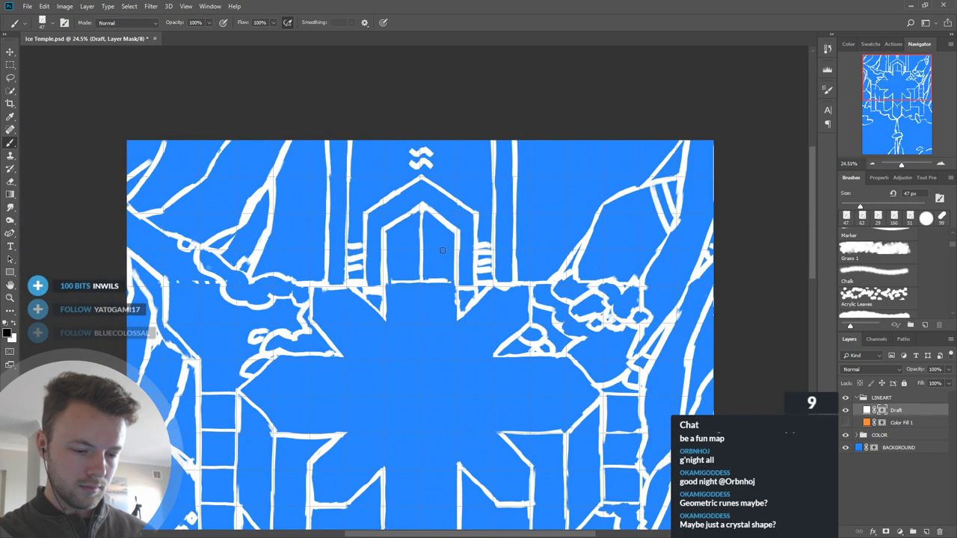
scroll(404, 135, up, 2)
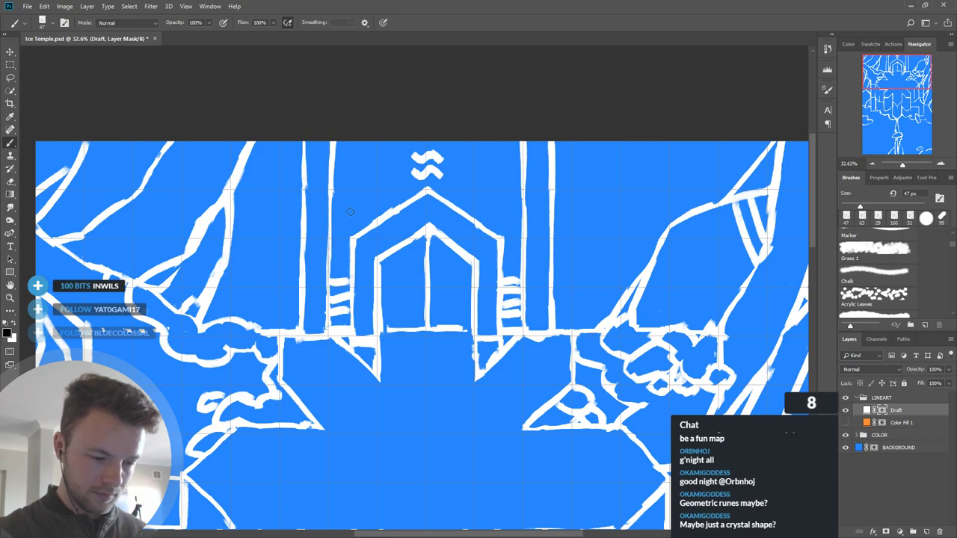
key(x)
drag(331, 222, 381, 182)
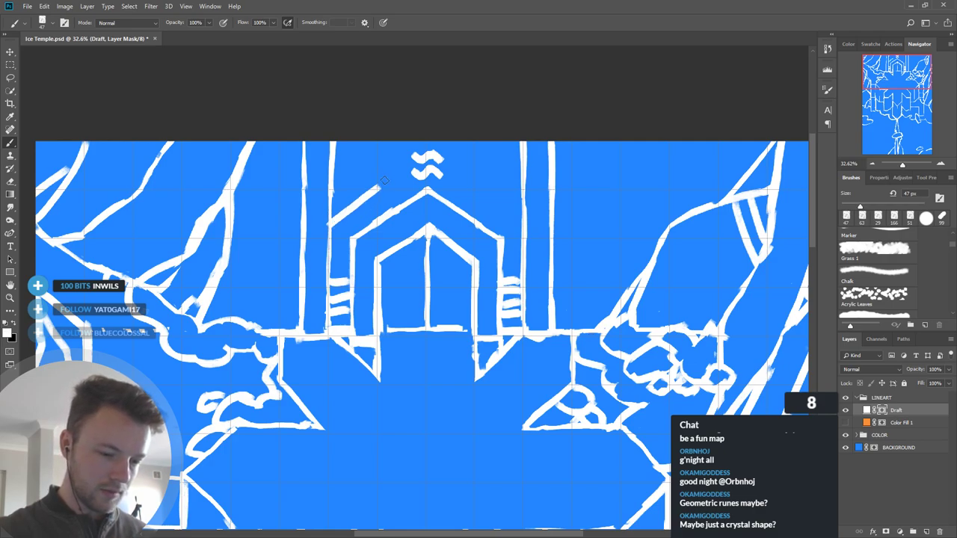
drag(378, 136, 378, 188)
mouse_move(474, 142)
mouse_down()
mouse_move(472, 185)
mouse_move(522, 225)
mouse_up()
key(ctrl+z)
key(ctrl+z)
key(ctrl+alt+z)
key(ctrl+alt+z)
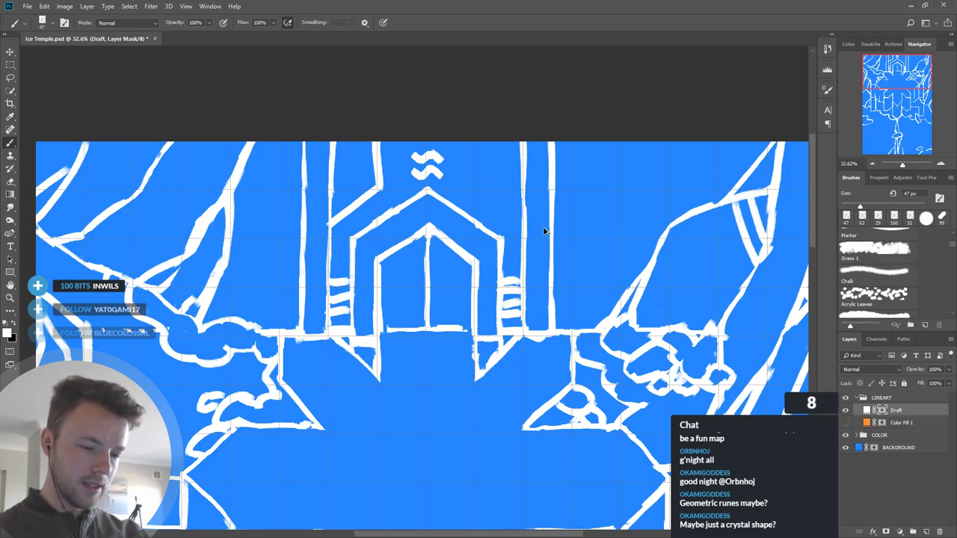
key(ctrl+alt+z)
key(ctrl+alt+z)
Step: Mask out the stacks of short horizontal bars on both sides of the entrance arch
key(x)
mouse_move(339, 277)
mouse_down()
mouse_move(336, 297)
mouse_move(334, 279)
mouse_move(346, 299)
mouse_up()
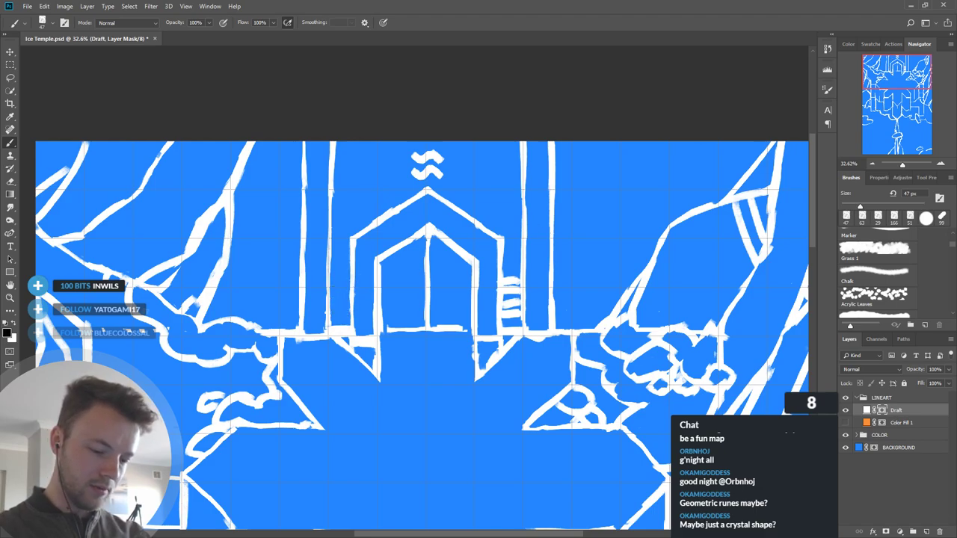
mouse_move(507, 280)
mouse_down()
mouse_move(503, 321)
mouse_move(516, 317)
mouse_up()
mouse_move(507, 234)
mouse_down()
mouse_move(508, 269)
mouse_move(505, 231)
mouse_up()
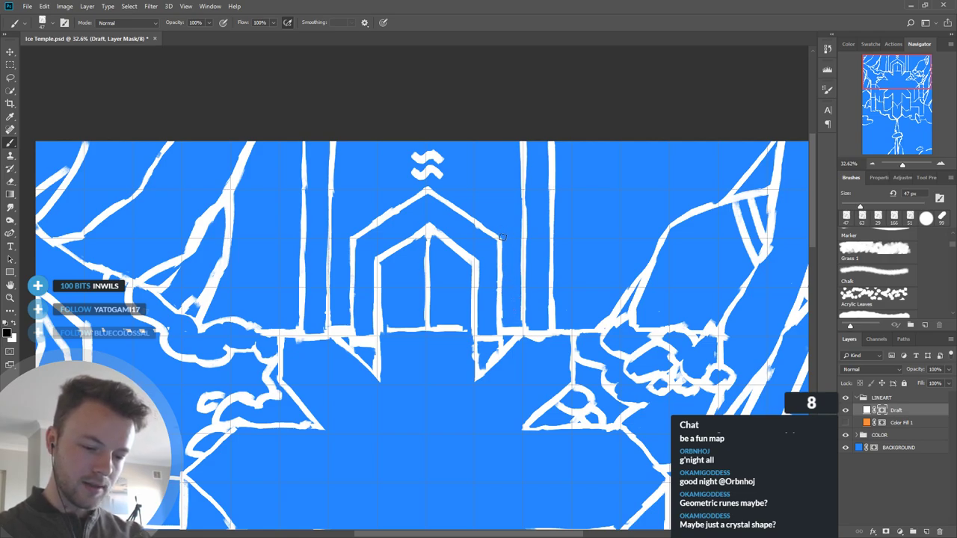
Step: Touch up the leftmost pillar line near the canvas's upper edge on the mask
drag(619, 394, 617, 349)
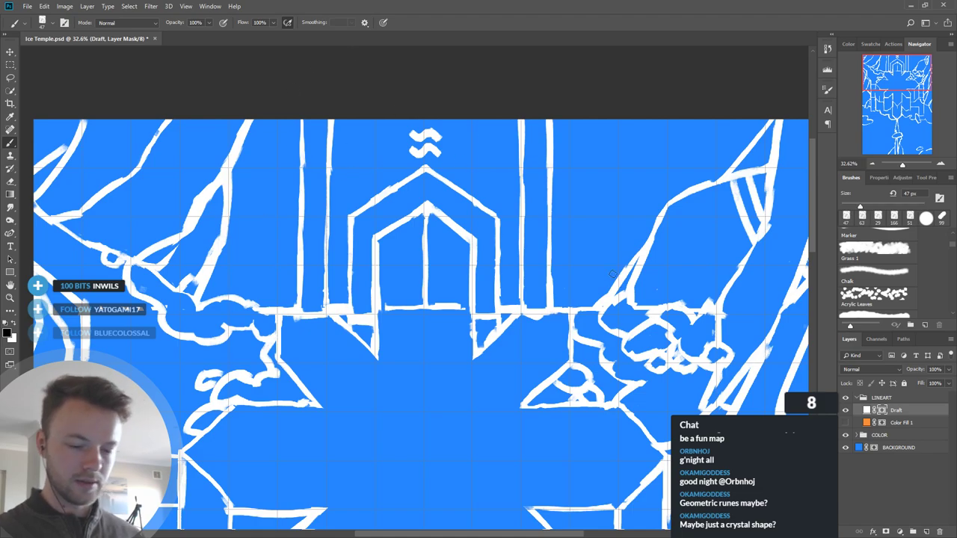
mouse_move(298, 111)
mouse_down()
mouse_move(300, 159)
mouse_move(314, 135)
mouse_move(303, 167)
mouse_move(309, 109)
mouse_up()
key(x)
key(x)
key(ctrl+z)
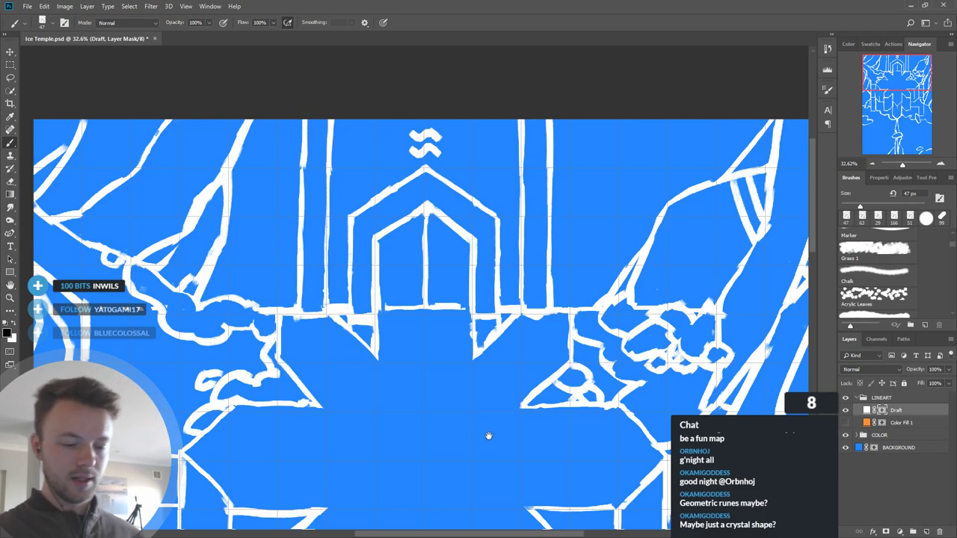
drag(487, 437, 490, 403)
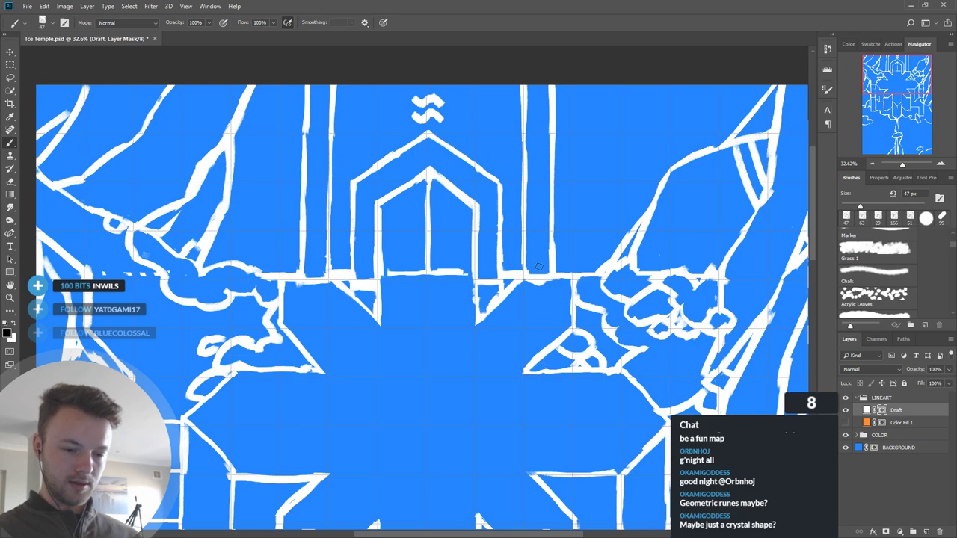
Step: Draw two short horizontal bars in white between the outer arch and the inner pillar on each side
key(x)
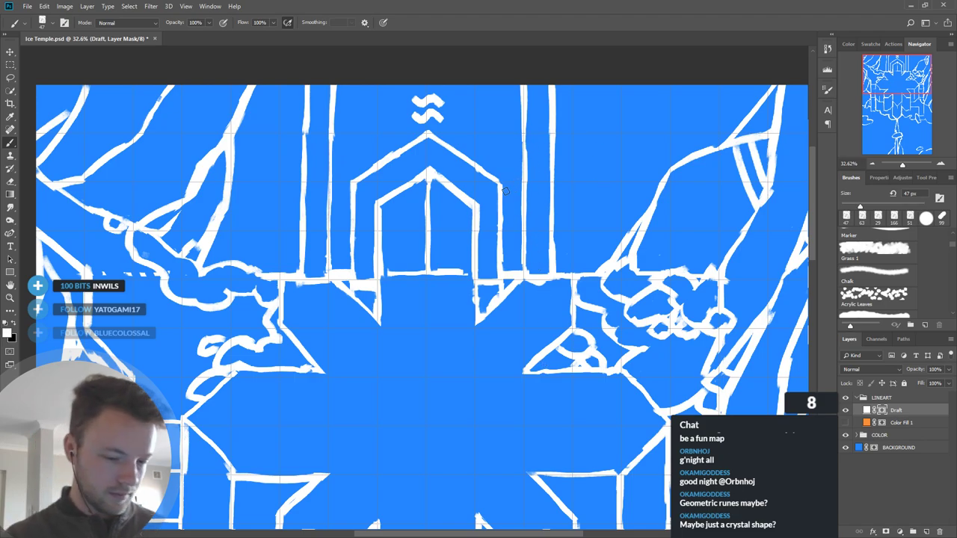
mouse_move(497, 184)
mouse_down()
mouse_move(523, 183)
mouse_move(522, 210)
mouse_up()
mouse_move(329, 184)
mouse_down()
mouse_move(348, 197)
mouse_move(329, 212)
mouse_move(353, 211)
mouse_up()
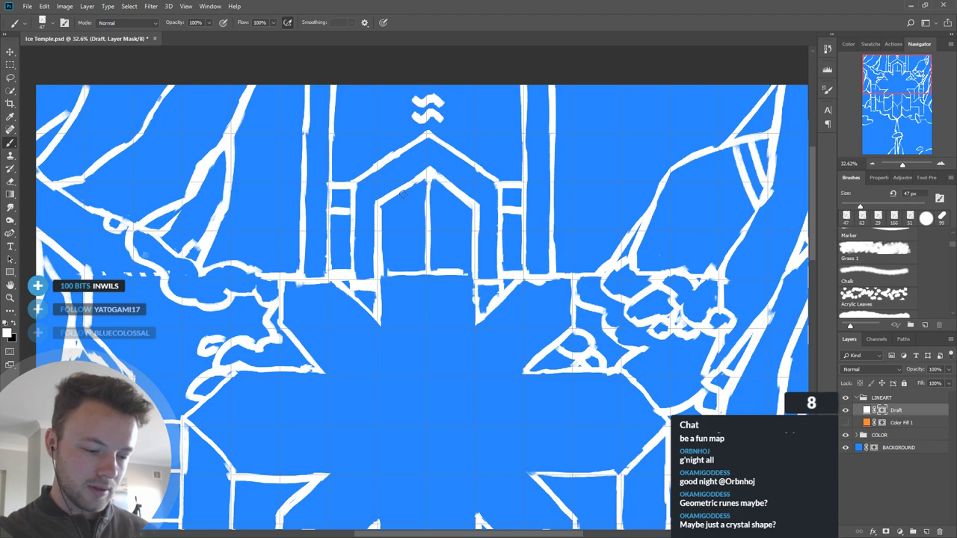
scroll(396, 234, up, 2)
mouse_move(338, 235)
mouse_down()
mouse_move(353, 279)
mouse_move(350, 251)
mouse_up()
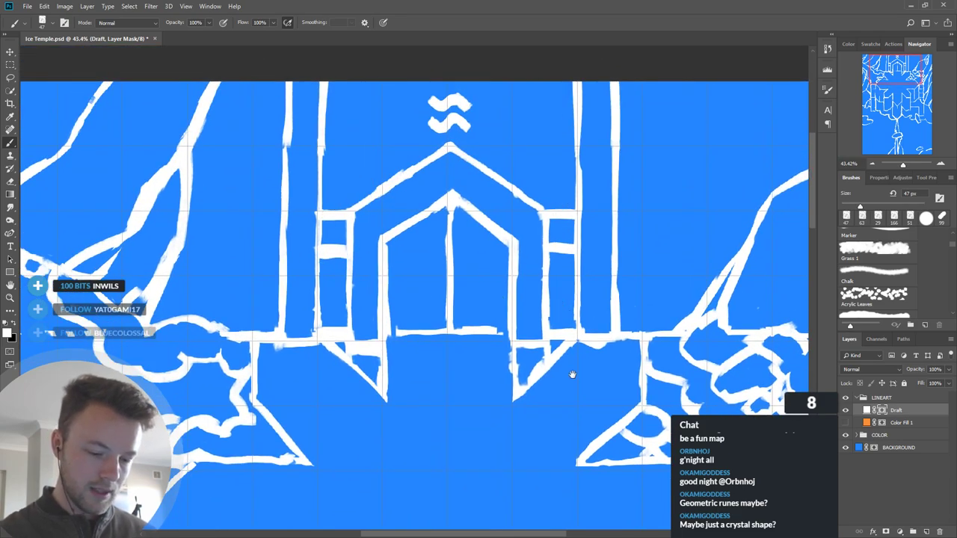
Step: Draw a small white circle at the centre of the star-shaped platform
drag(569, 368, 580, 170)
drag(547, 366, 560, 301)
mouse_move(456, 294)
mouse_down()
mouse_move(465, 307)
mouse_move(448, 321)
mouse_move(441, 297)
mouse_move(467, 295)
mouse_move(464, 311)
mouse_move(451, 291)
mouse_move(459, 306)
mouse_up()
key(x)
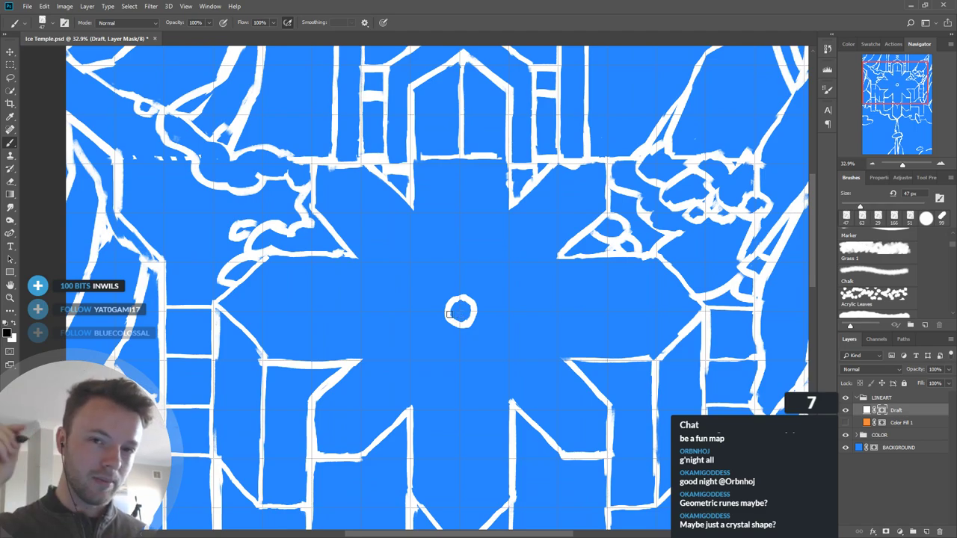
Step: Reinforce the short vertical lines just below both sides of the temple doorway in white
key(x)
drag(509, 163, 510, 198)
drag(411, 160, 414, 191)
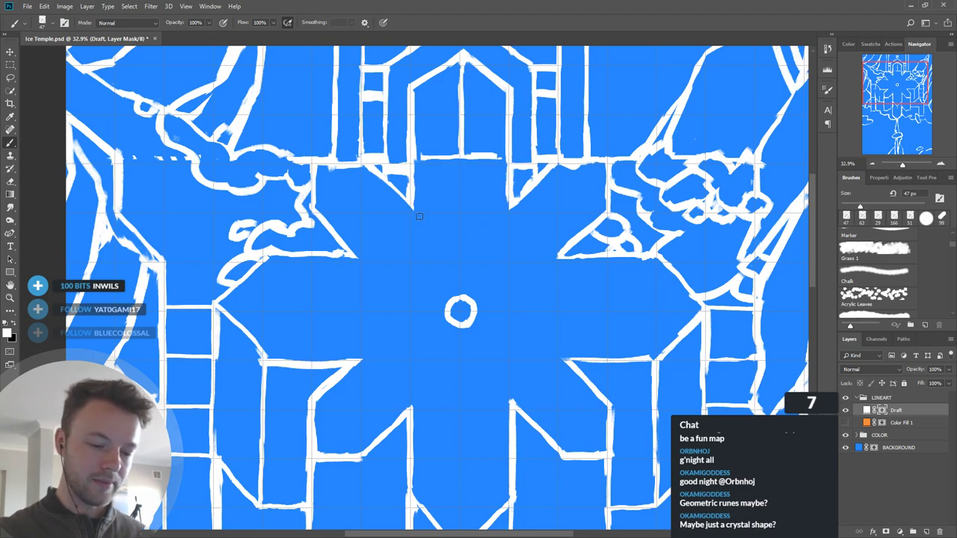
drag(500, 205, 495, 347)
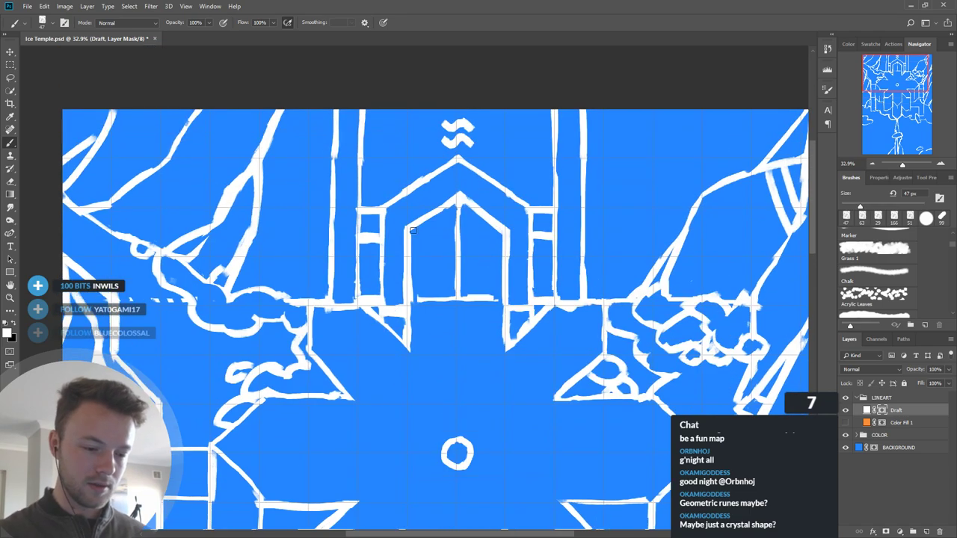
drag(528, 220, 506, 159)
Step: Reshape the small circle at the platform's centre into a diamond using white and black strokes on the mask
scroll(345, 225, down, 11)
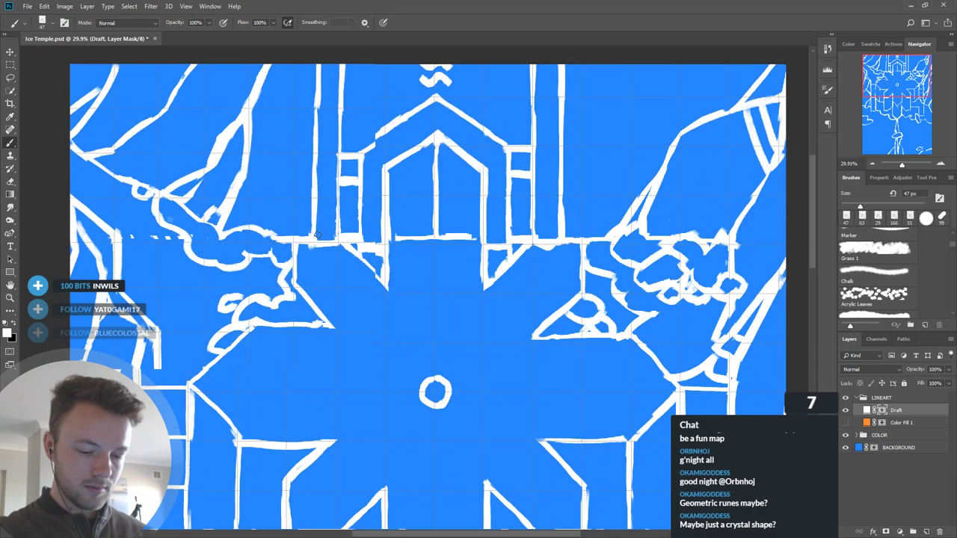
scroll(360, 245, up, 12)
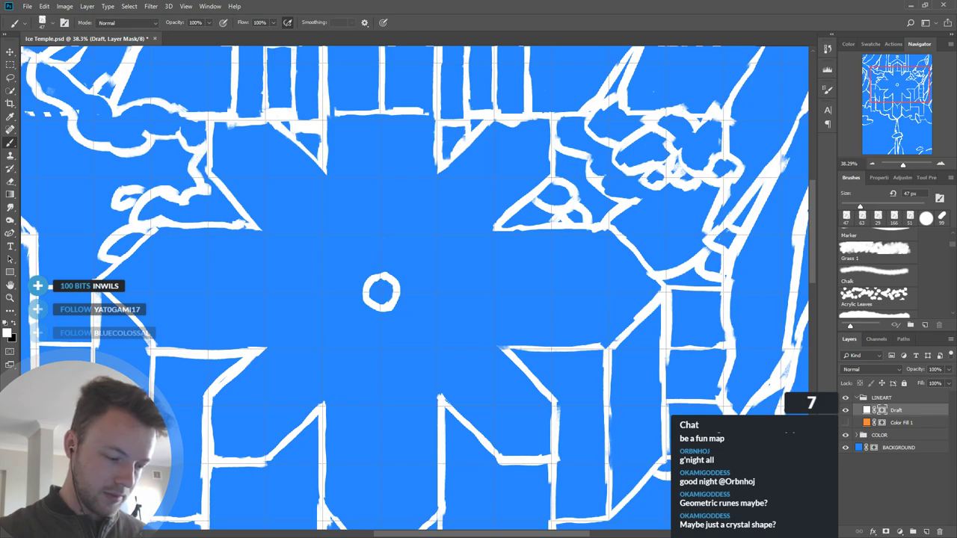
mouse_move(364, 293)
mouse_down()
mouse_move(396, 290)
mouse_move(382, 273)
mouse_move(395, 293)
mouse_move(380, 324)
mouse_move(367, 298)
mouse_move(386, 319)
mouse_up()
key(x)
mouse_move(386, 268)
mouse_down()
mouse_move(407, 290)
mouse_move(376, 270)
mouse_move(359, 288)
mouse_move(379, 324)
mouse_move(403, 300)
mouse_up()
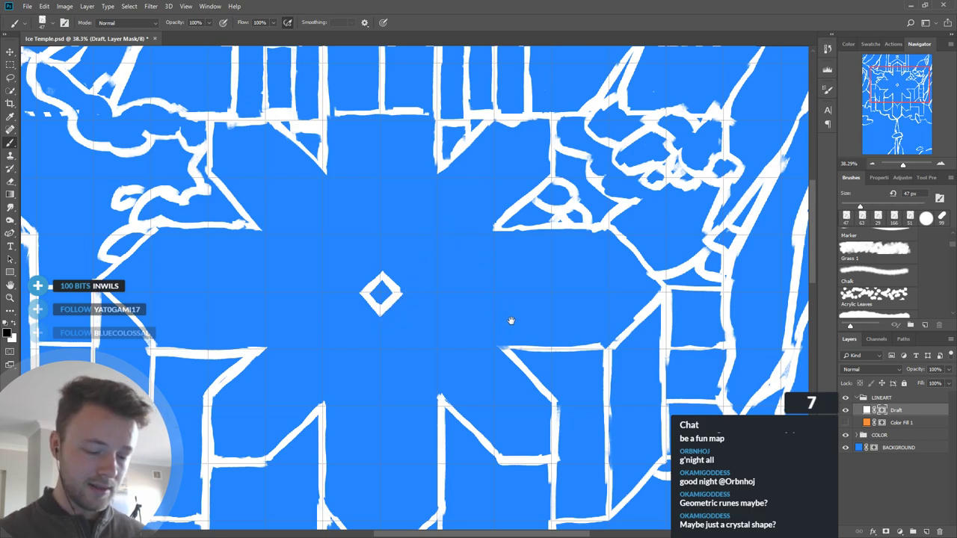
Step: Draw a larger white diamond outline around the small centre diamond
drag(506, 320, 524, 351)
key(x)
drag(333, 323, 392, 268)
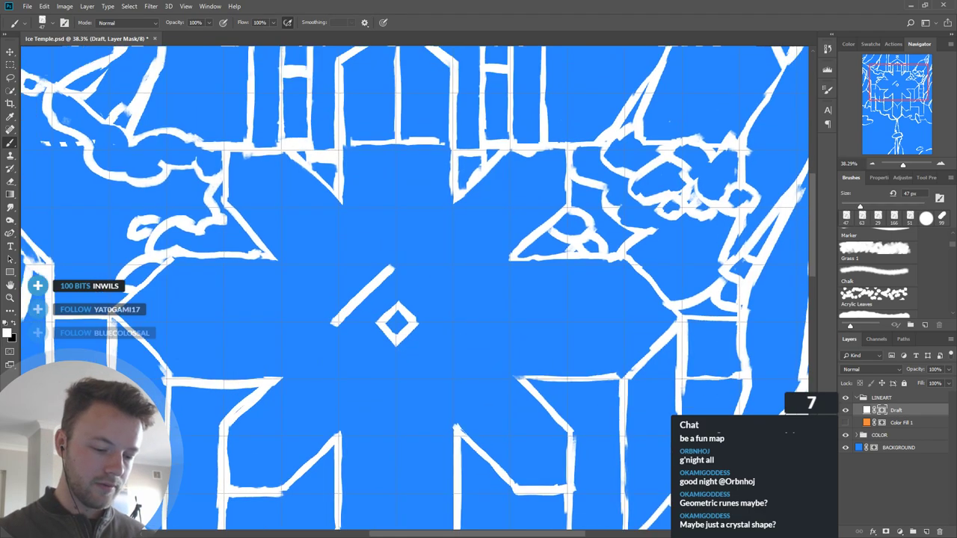
mouse_move(333, 325)
mouse_down()
mouse_move(396, 386)
mouse_move(460, 297)
mouse_move(391, 265)
mouse_up()
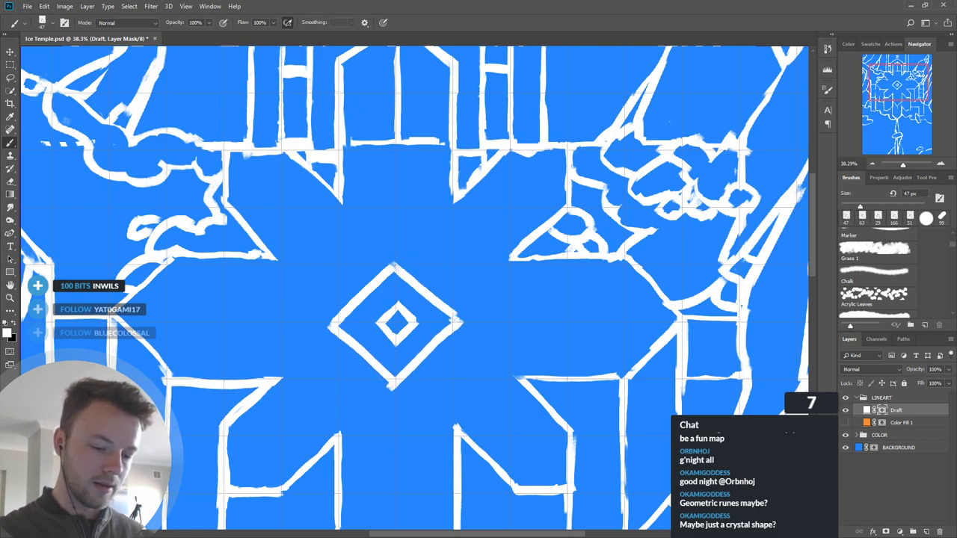
Step: Thin the larger diamond's lines and clean up its corners with black on the mask
scroll(556, 378, down, 3)
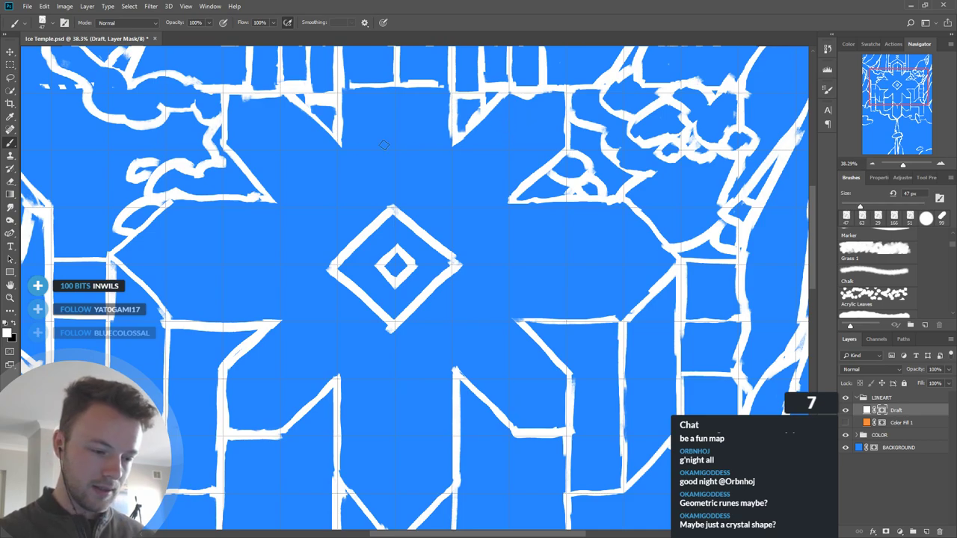
drag(506, 342, 511, 299)
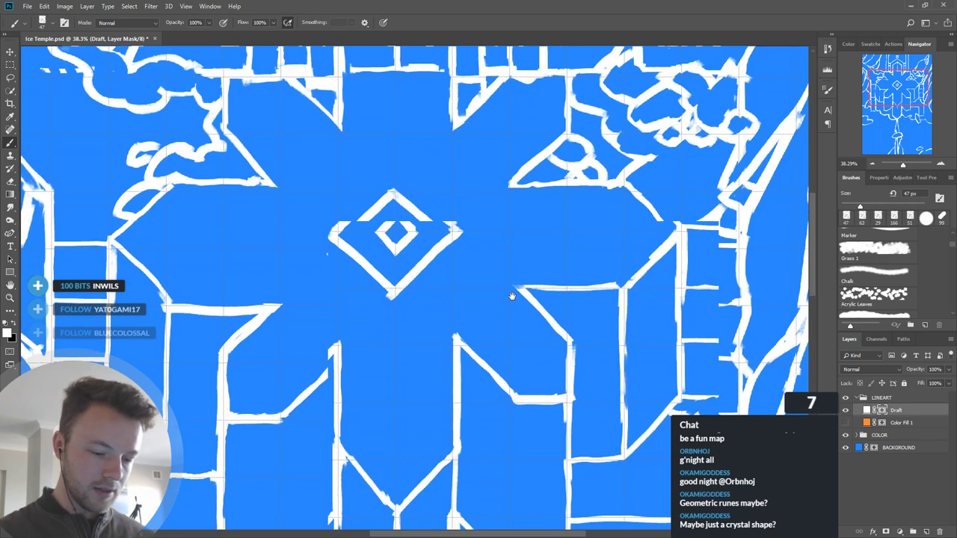
scroll(510, 299, down, 1)
scroll(598, 350, down, 2)
scroll(254, 267, up, 4)
scroll(220, 199, up, 2)
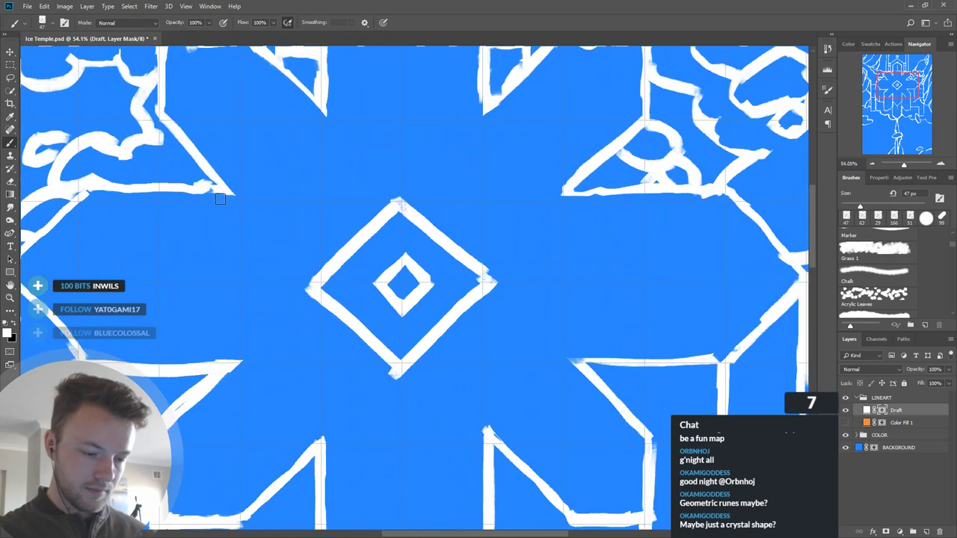
key(x)
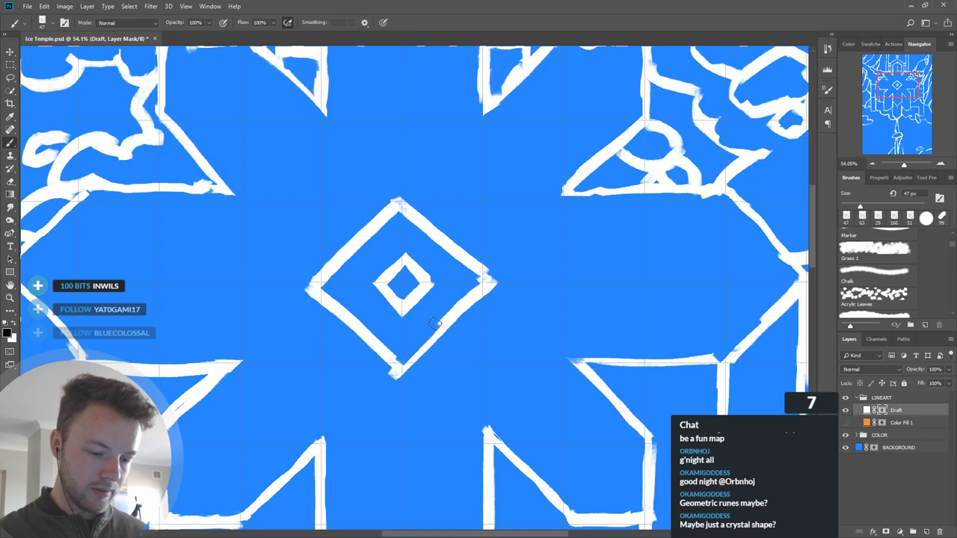
mouse_move(304, 288)
mouse_down()
mouse_move(399, 187)
mouse_move(413, 229)
mouse_move(480, 284)
mouse_up()
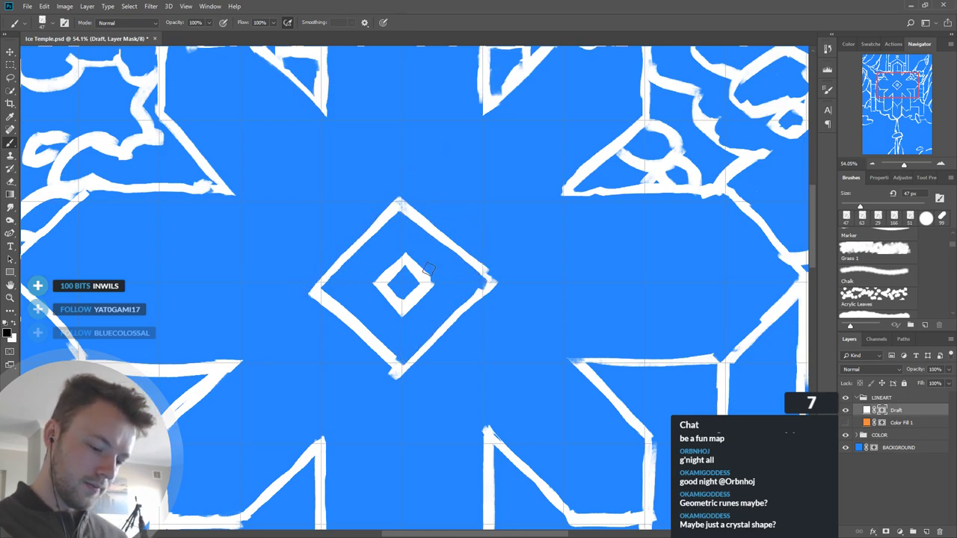
drag(325, 301, 400, 359)
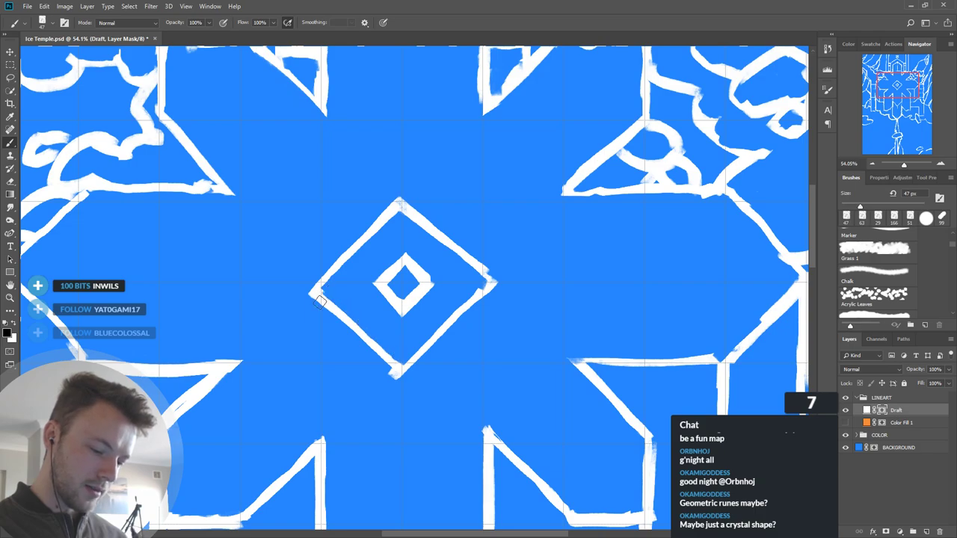
drag(306, 293, 388, 373)
drag(302, 291, 407, 383)
drag(598, 382, 591, 354)
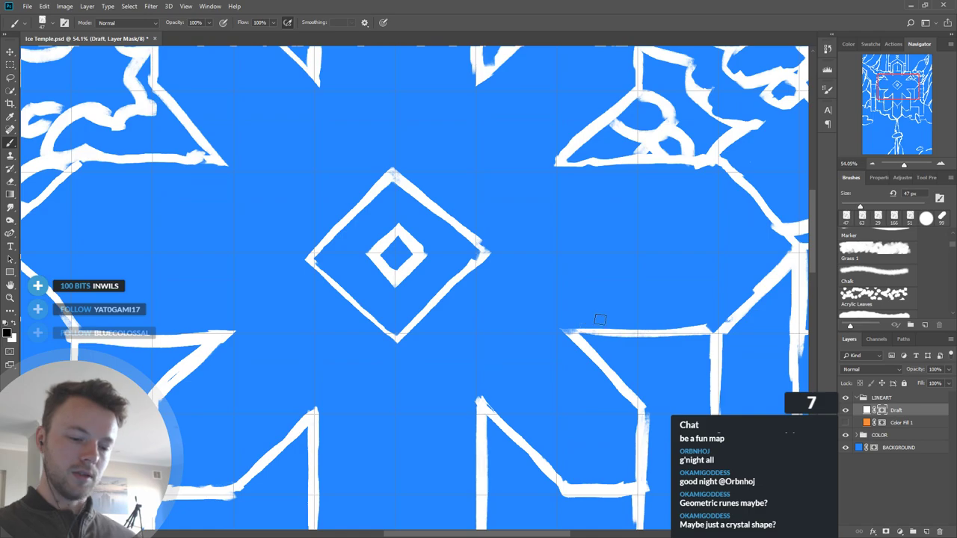
Step: Mask out all four sides of the larger diamond, keeping only the small one at the platform's centre
scroll(600, 320, down, 10)
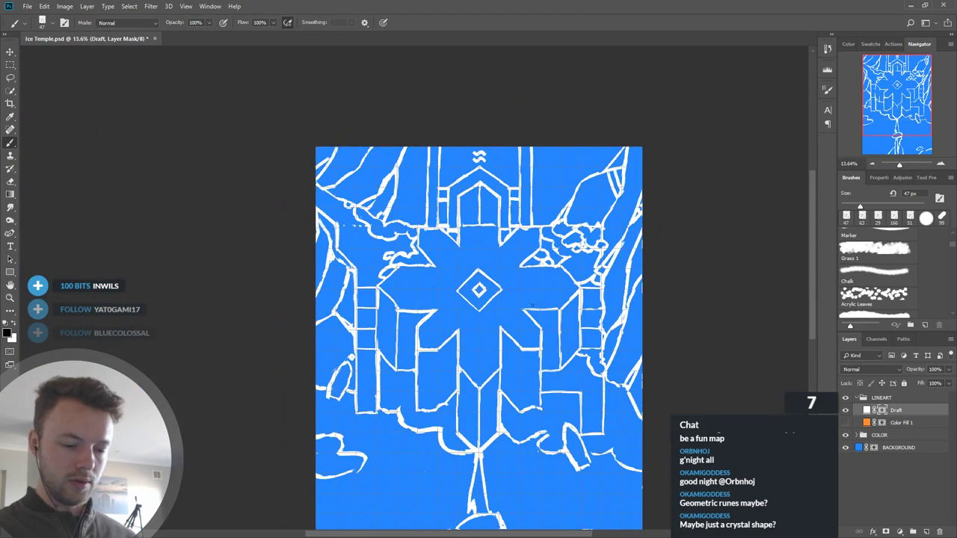
scroll(480, 298, up, 2)
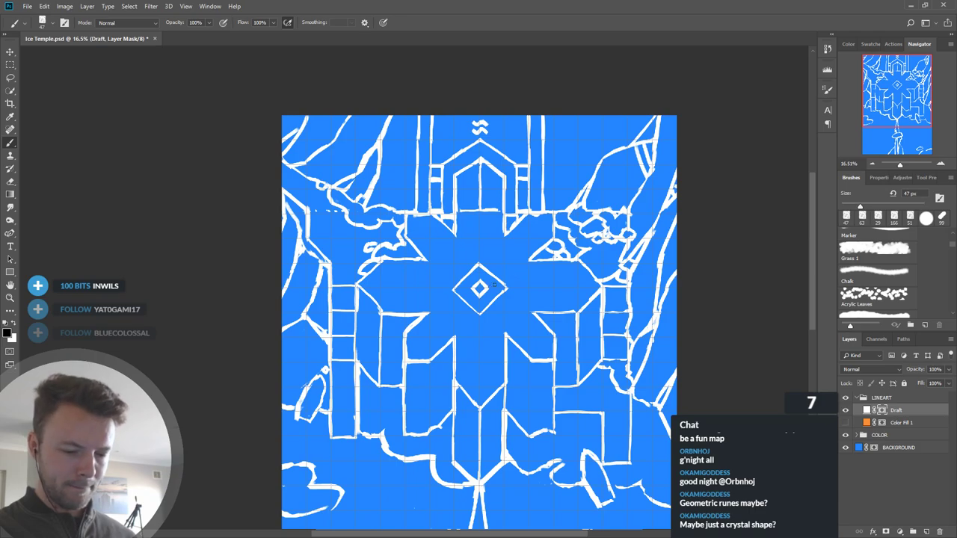
scroll(469, 281, down, 6)
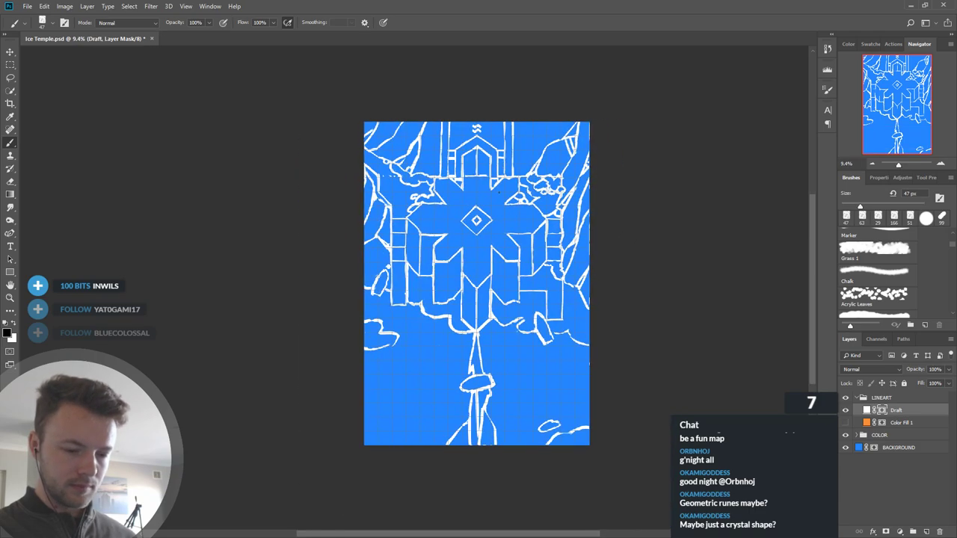
scroll(482, 225, up, 7)
drag(481, 209, 509, 219)
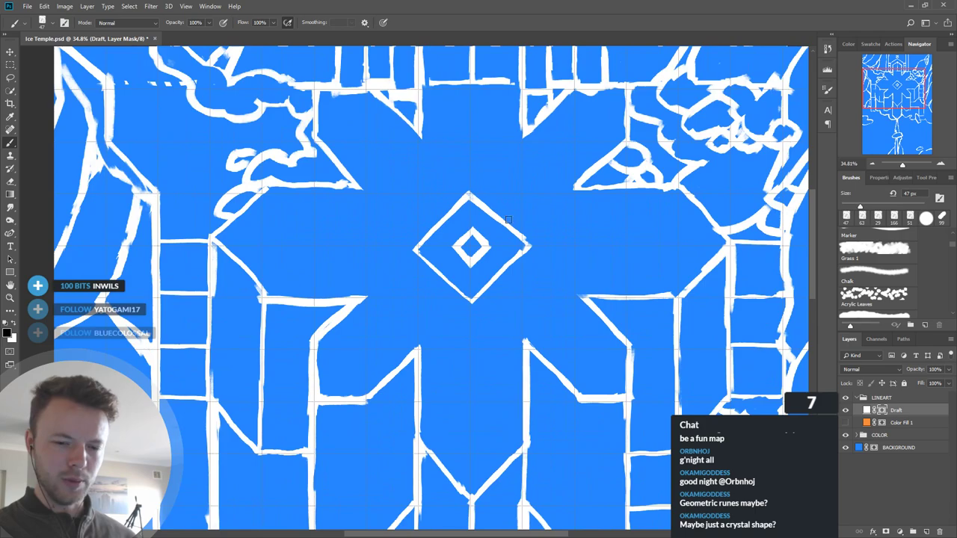
click(10, 66)
scroll(362, 243, down, 2)
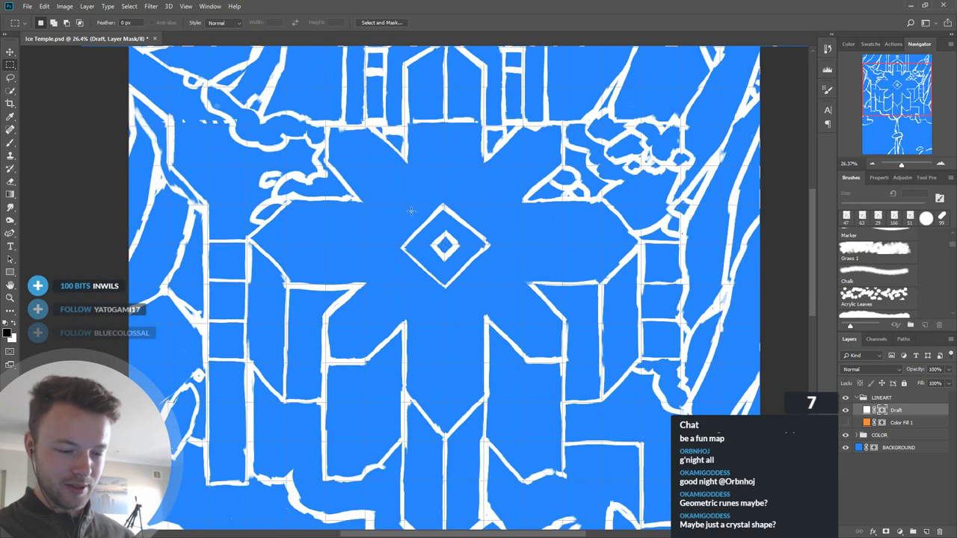
click(10, 143)
mouse_move(405, 242)
mouse_down()
mouse_move(444, 210)
mouse_move(488, 246)
mouse_up()
drag(447, 211, 483, 245)
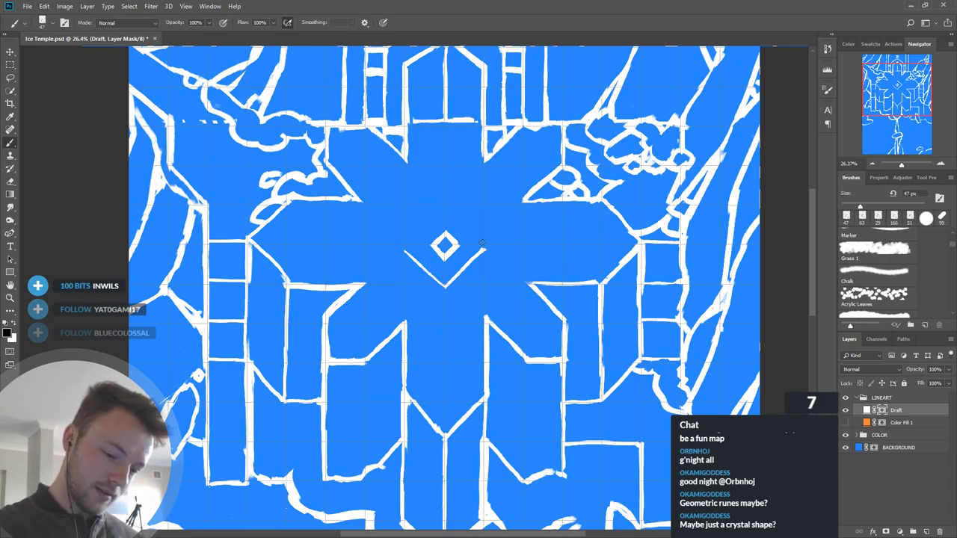
drag(445, 287, 486, 250)
drag(406, 251, 444, 288)
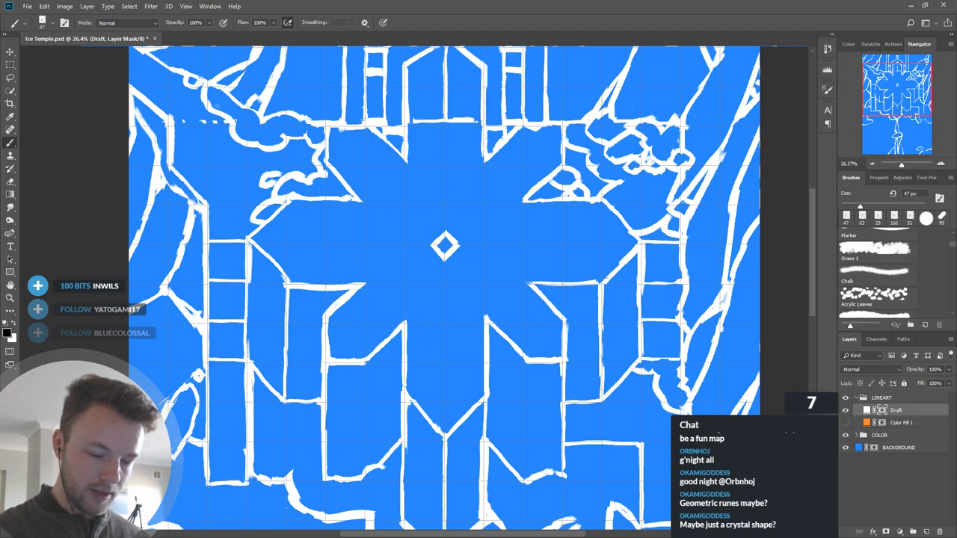
Step: With a 29 px brush, draw a narrow white strip with a pointed lower end below the small centre diamond on the mask
drag(868, 204, 852, 207)
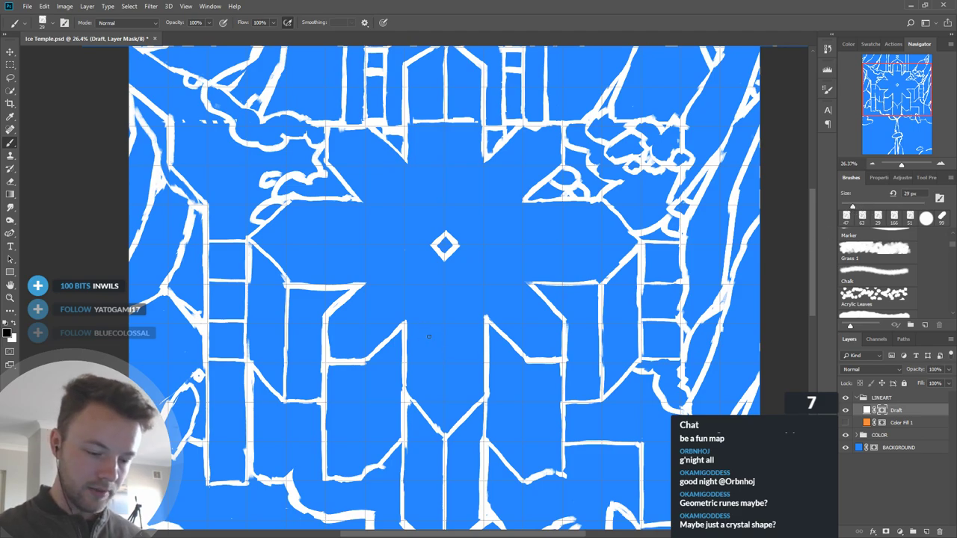
key(x)
drag(425, 323, 424, 368)
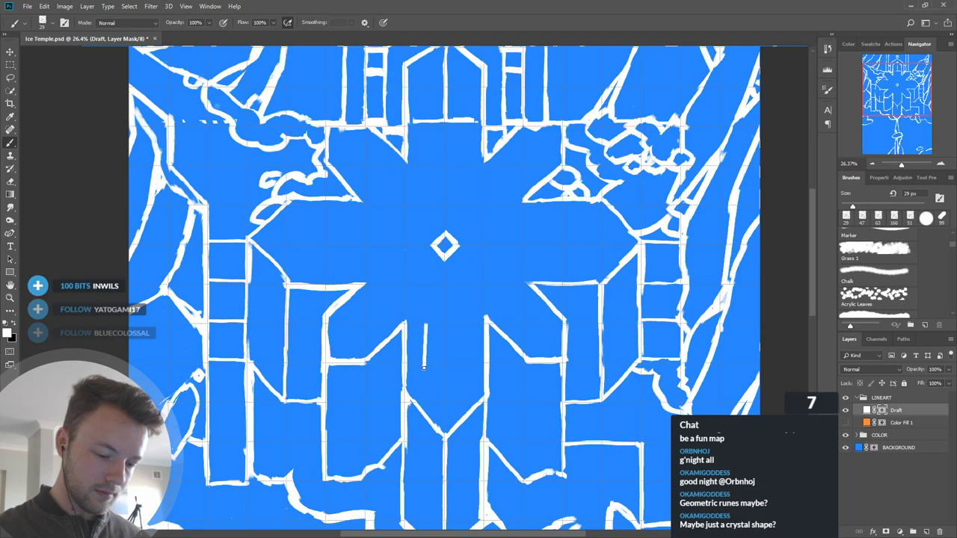
mouse_move(462, 328)
mouse_down()
mouse_move(460, 364)
mouse_move(444, 391)
mouse_up()
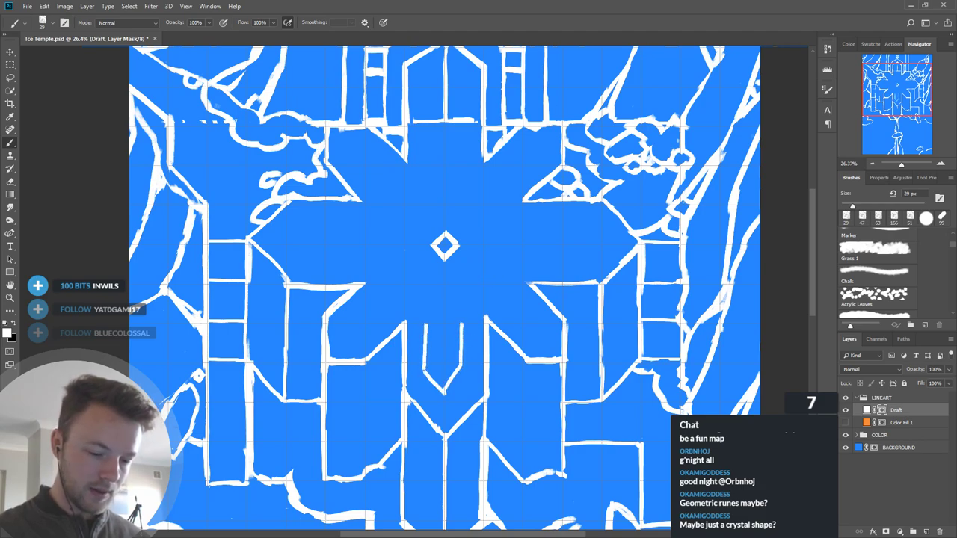
drag(424, 265, 425, 322)
drag(457, 266, 458, 331)
key(x)
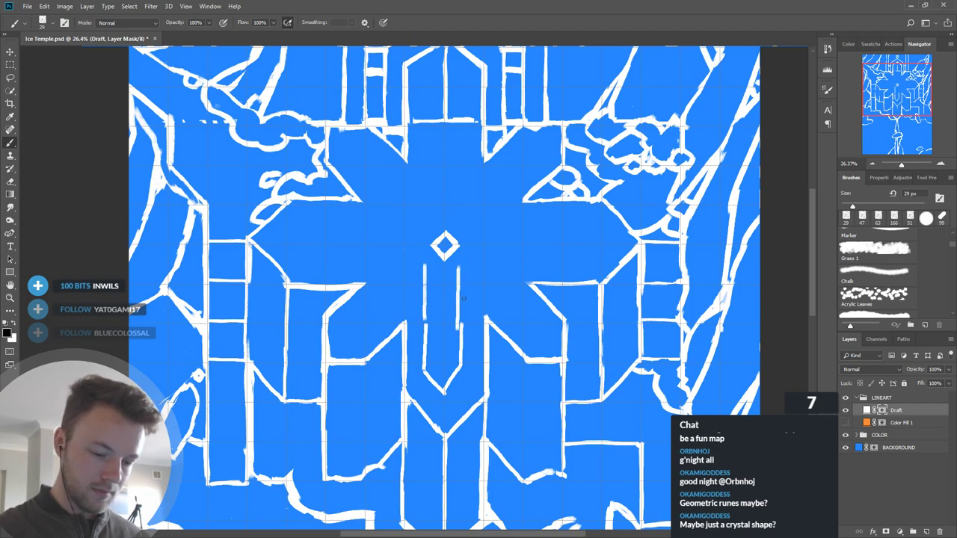
drag(458, 265, 458, 331)
key(x)
drag(460, 266, 461, 326)
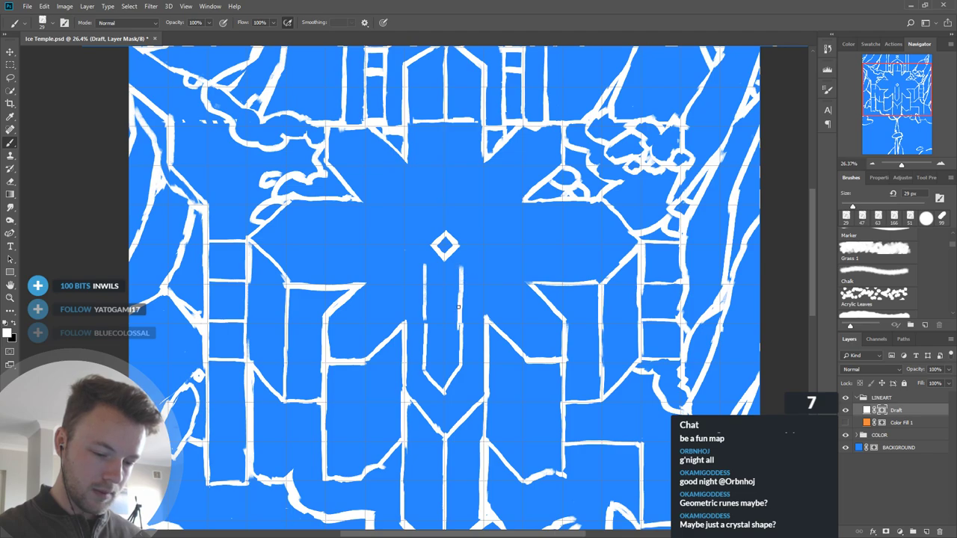
Step: Draw the strip's two vertical sides in white from the temple entrance down to the small diamond, thickening the uneven parts
drag(427, 122, 425, 189)
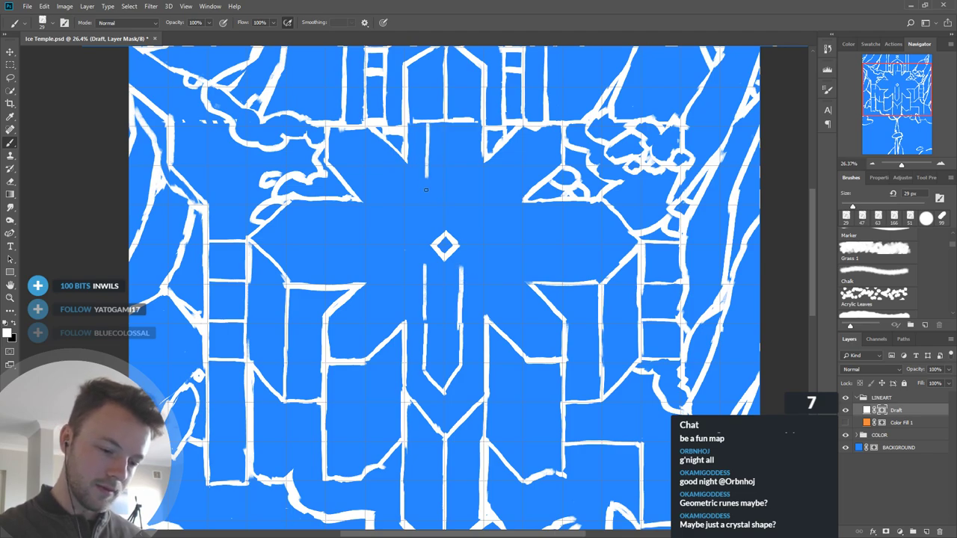
drag(424, 222, 425, 171)
drag(460, 125, 461, 232)
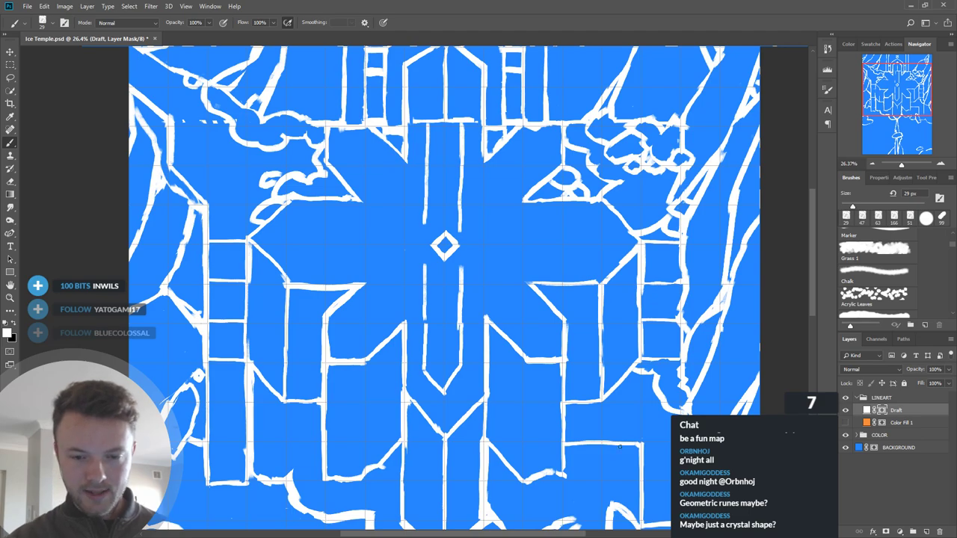
drag(636, 412, 630, 392)
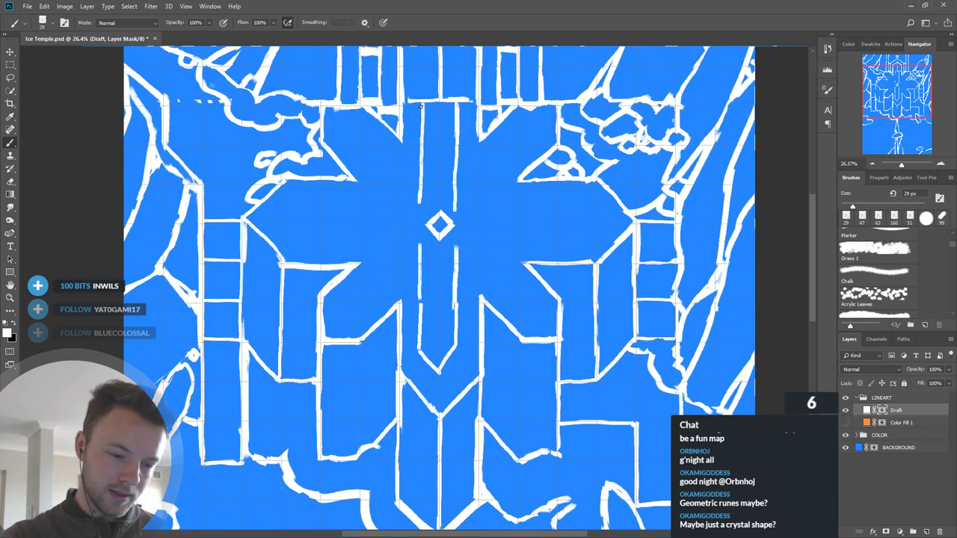
drag(421, 135, 420, 199)
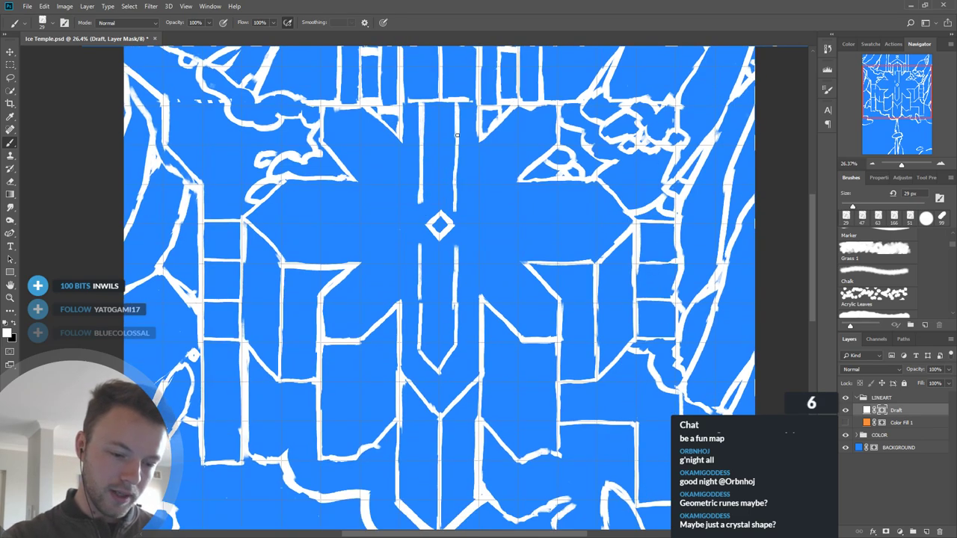
drag(457, 153, 458, 210)
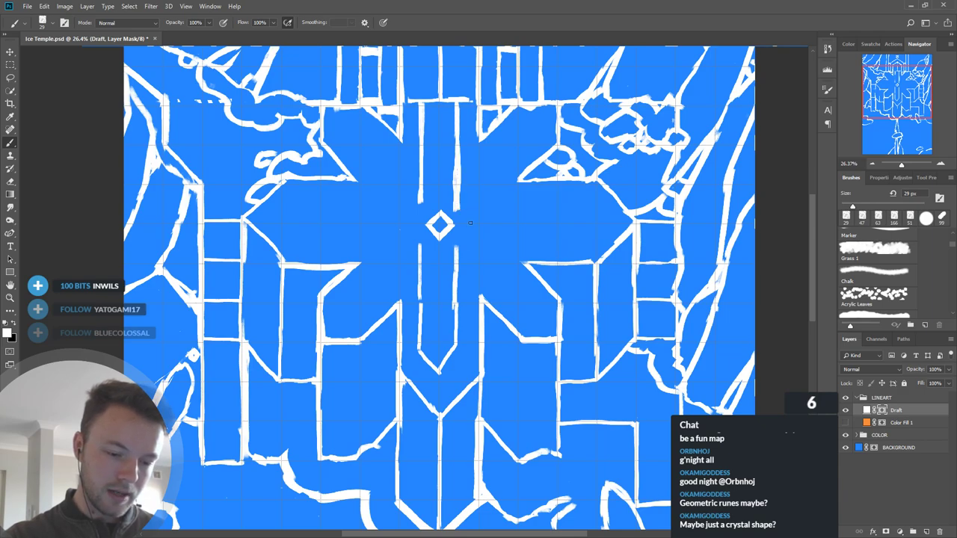
Step: Thicken the strip's sides and pointed tip below the small diamond, trimming the right side's inner edge with black
drag(458, 245, 456, 344)
key(x)
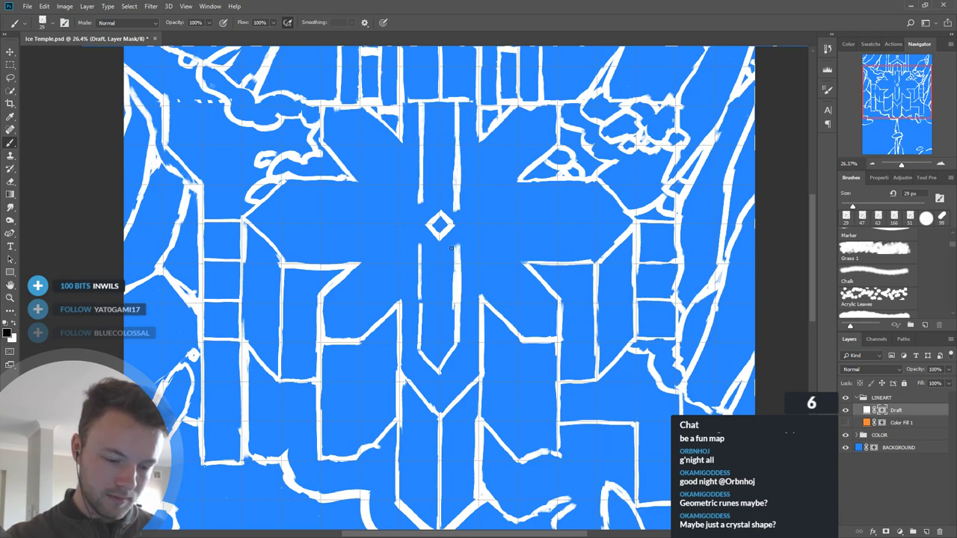
drag(453, 254, 450, 327)
key(x)
drag(421, 246, 421, 323)
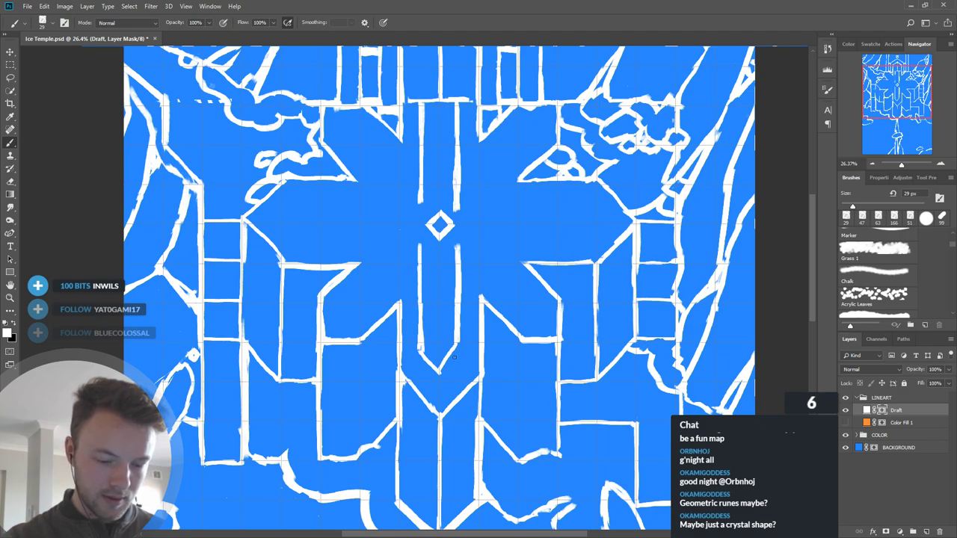
drag(440, 370, 452, 343)
key(x)
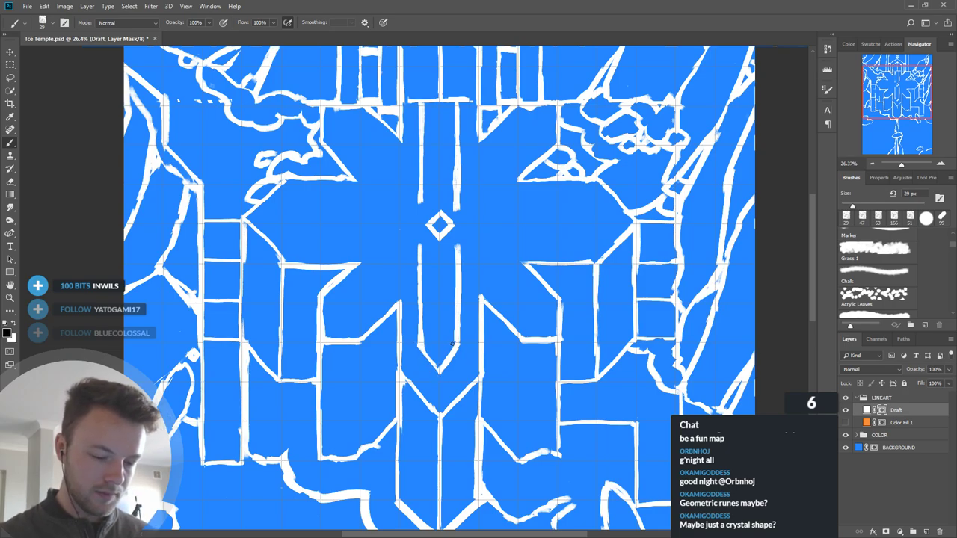
key(x)
Step: Bridge the gaps in the strip's sides beside the small diamond and trim the uneven line edges with black
drag(457, 203, 459, 251)
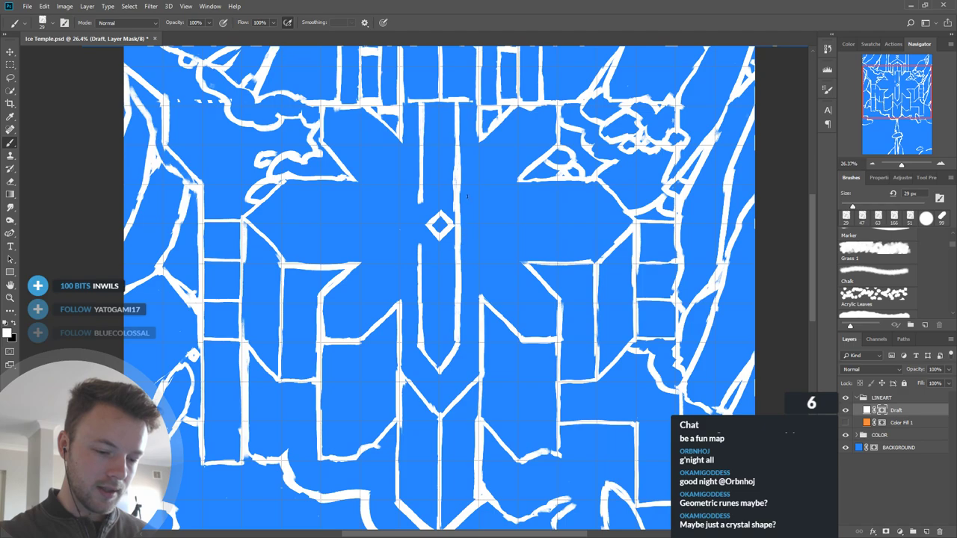
drag(421, 200, 421, 254)
key(x)
drag(418, 179, 417, 273)
drag(453, 164, 453, 216)
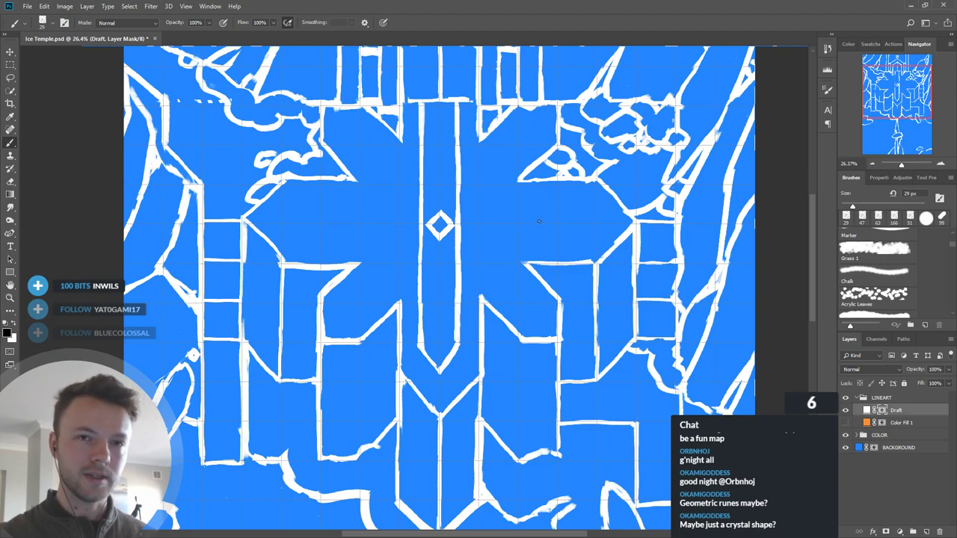
drag(454, 107, 459, 150)
key(x)
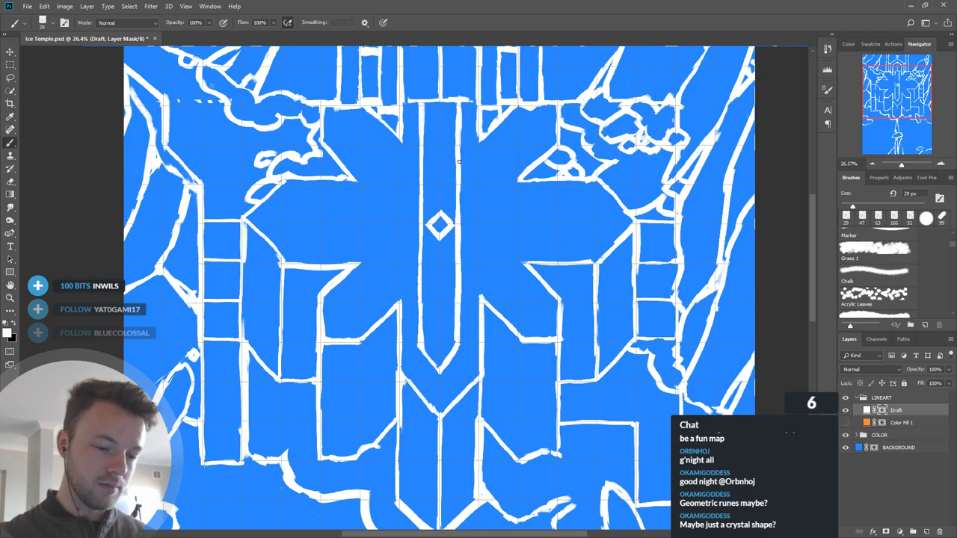
Step: Try drawing horizontal arms with pointed ends on both sides of the vertical strip, level with the small diamond
scroll(557, 322, up, 2)
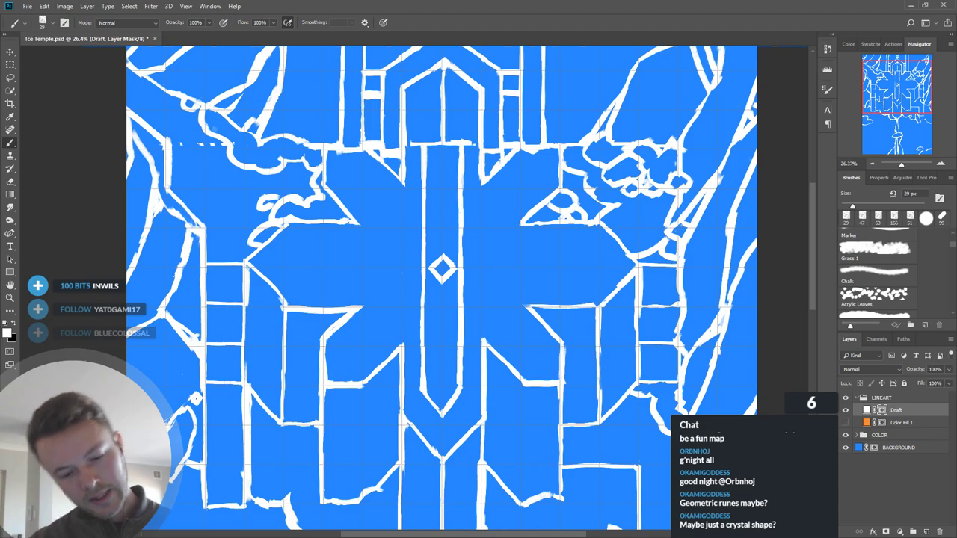
key(x)
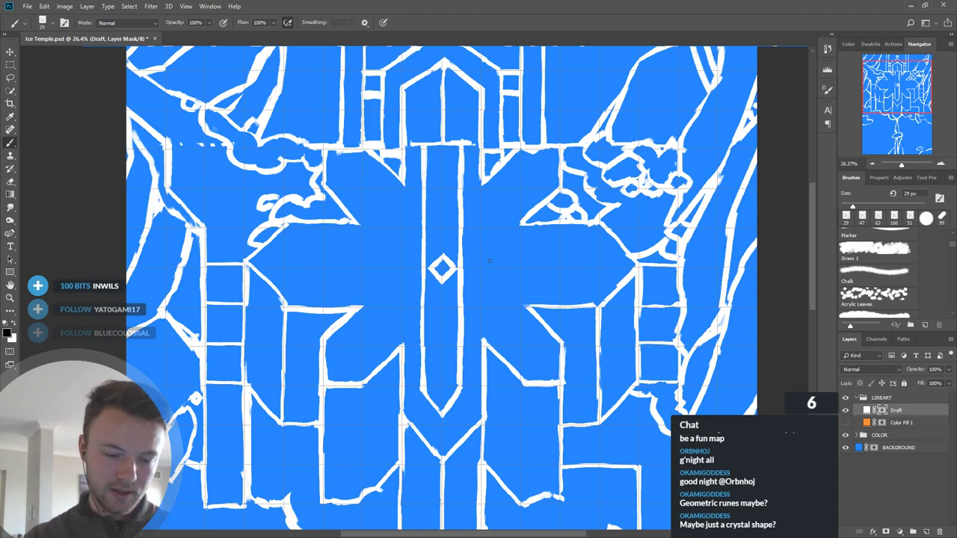
key(x)
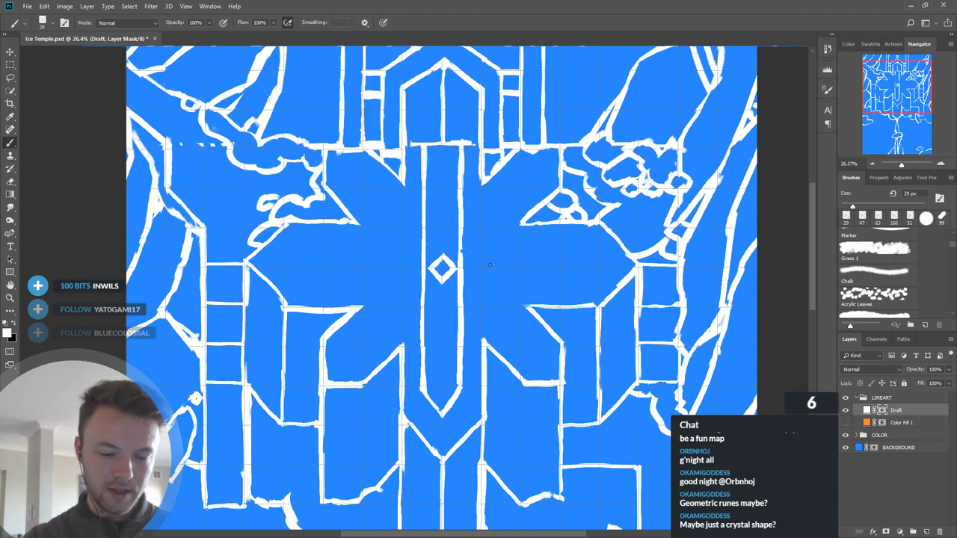
drag(459, 252, 565, 249)
drag(464, 287, 571, 284)
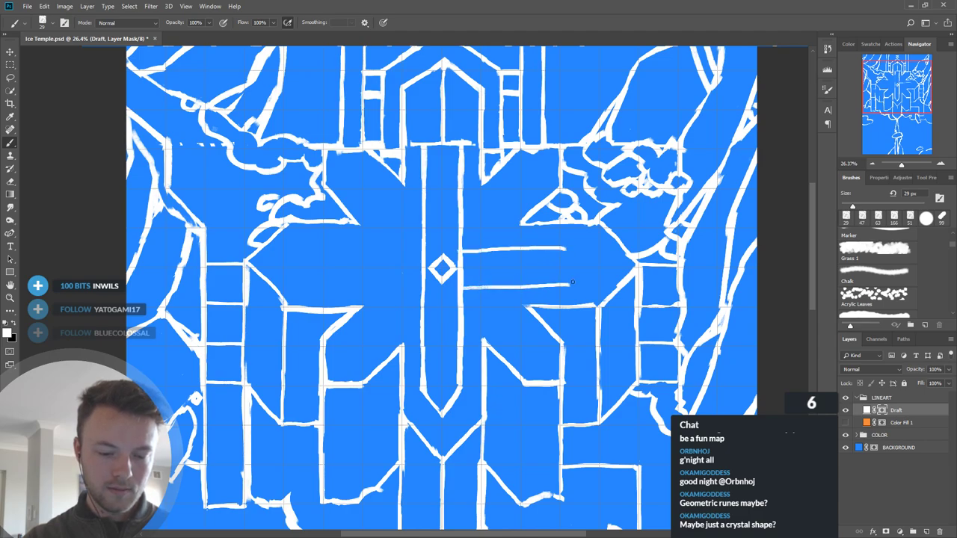
mouse_move(566, 250)
mouse_down()
mouse_move(598, 263)
mouse_move(566, 287)
mouse_up()
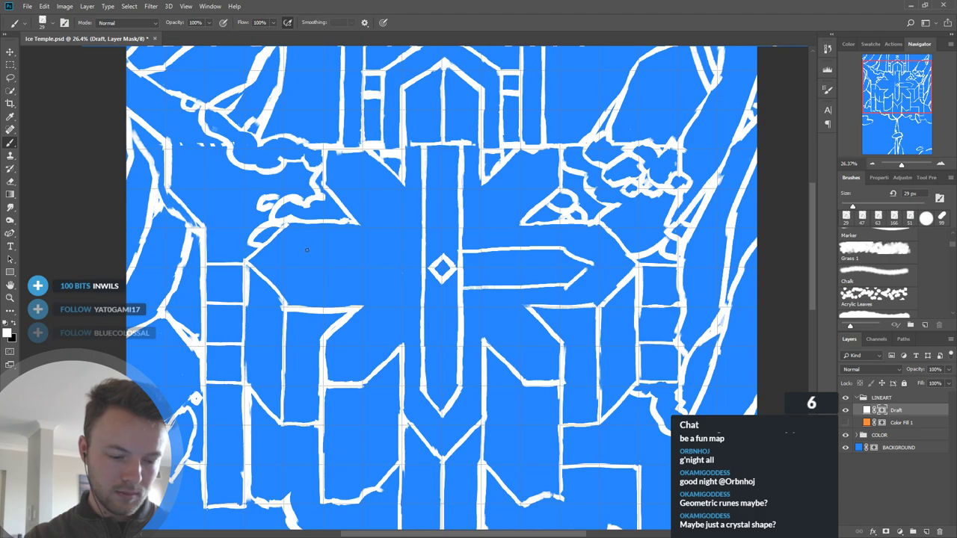
drag(322, 251, 420, 245)
drag(325, 284, 421, 285)
mouse_move(304, 270)
mouse_down()
mouse_move(322, 252)
mouse_move(329, 285)
mouse_up()
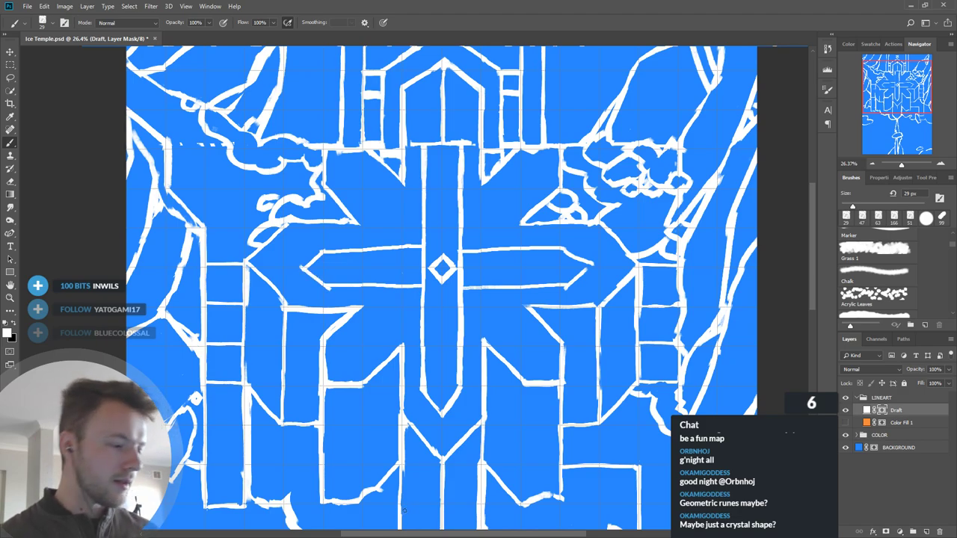
Step: Undo all strokes of the two horizontal arms
key(ctrl+z)
key(ctrl+z)
key(ctrl+z)
key(ctrl+z)
key(ctrl+z)
key(ctrl+z)
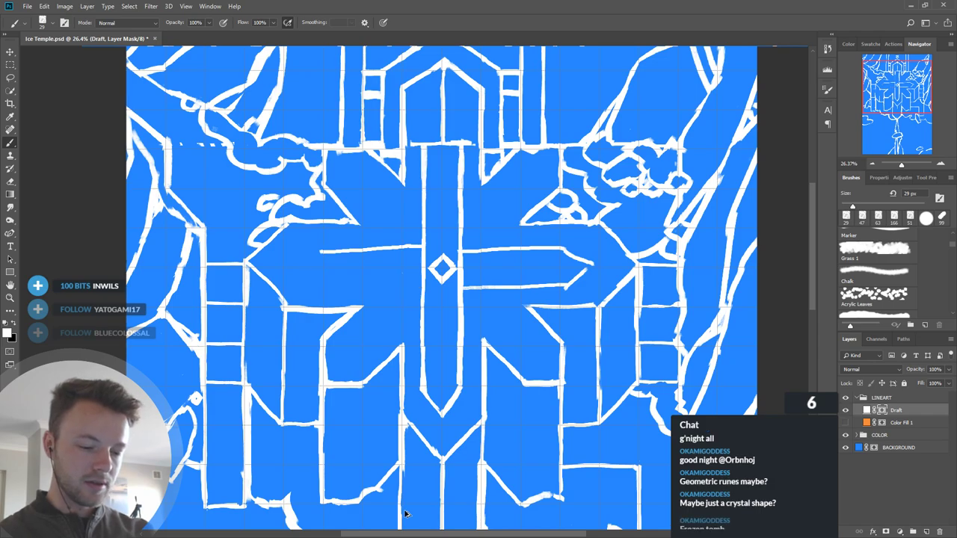
key(ctrl+z)
key(ctrl+z)
key(ctrl+z)
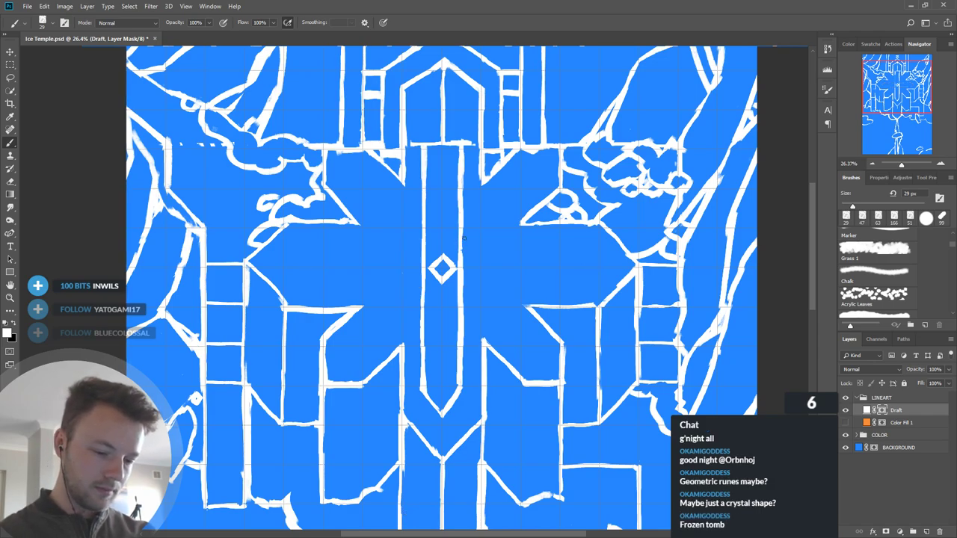
Step: Mask out the small diamond inside the strip with black, and undo a trial diagonal stroke near the strip's lower end
key(x)
mouse_move(449, 259)
mouse_down()
mouse_move(445, 280)
mouse_move(433, 264)
mouse_up()
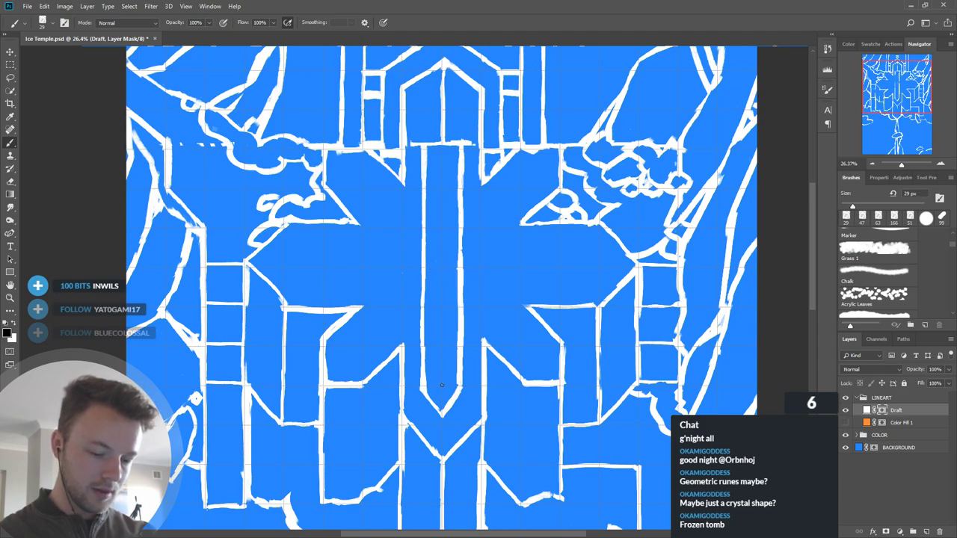
key(x)
drag(432, 376, 422, 390)
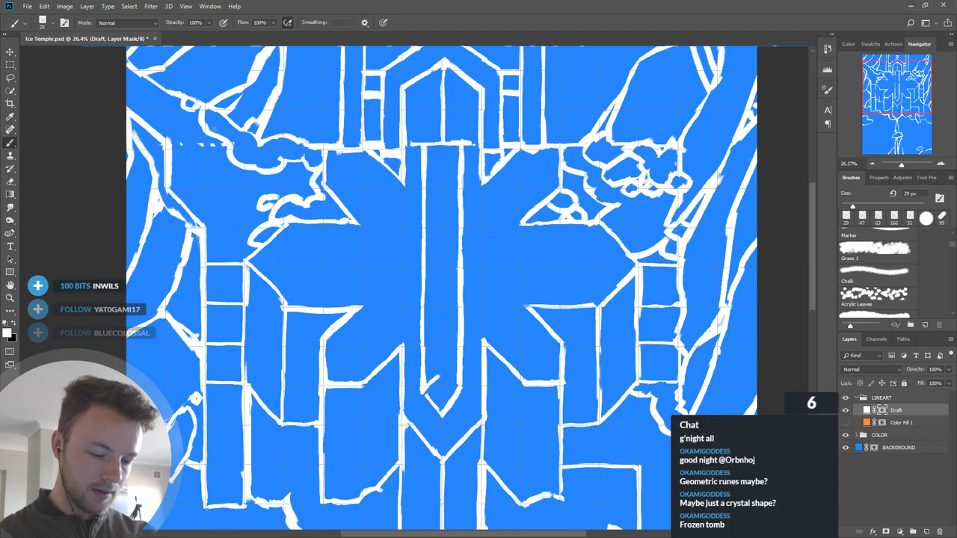
key(ctrl+z)
Step: Clean up the lines at the strip's pointed lower end with black and redraw its left slanted edge in white
drag(465, 443, 550, 432)
key(x)
mouse_move(400, 343)
mouse_down()
mouse_move(376, 331)
mouse_move(382, 343)
mouse_up()
mouse_move(419, 384)
mouse_down()
mouse_move(456, 326)
mouse_move(409, 384)
mouse_move(456, 319)
mouse_up()
key(x)
drag(380, 326, 416, 364)
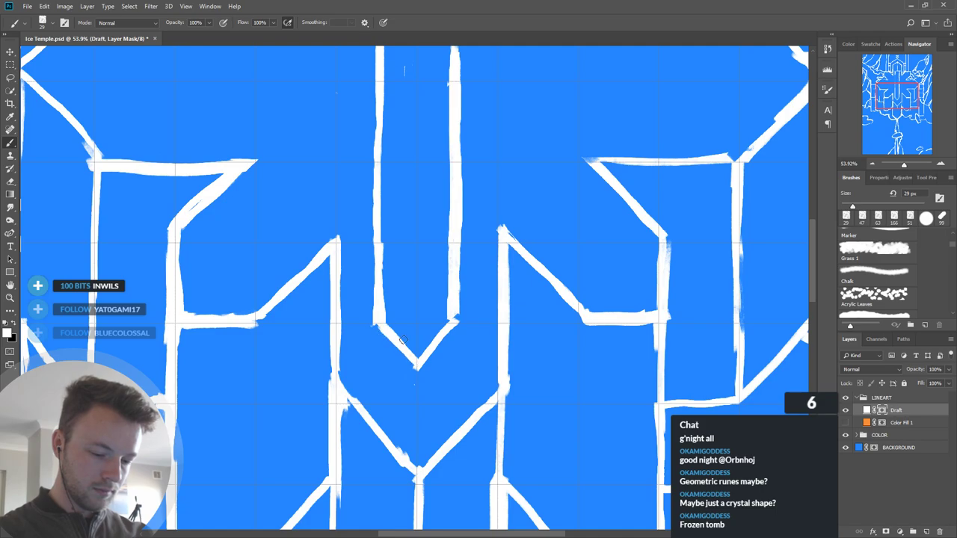
Step: Complete a white diamond outline at the strip's lower end by adding its upper edges and reinforcing its lower right edge
mouse_move(384, 321)
mouse_down()
mouse_move(415, 284)
mouse_move(456, 321)
mouse_up()
drag(382, 319, 419, 281)
drag(419, 364, 454, 321)
Step: Redraw the two diagonals at the star platform's left point in white and trim their edges with black
drag(373, 177, 467, 288)
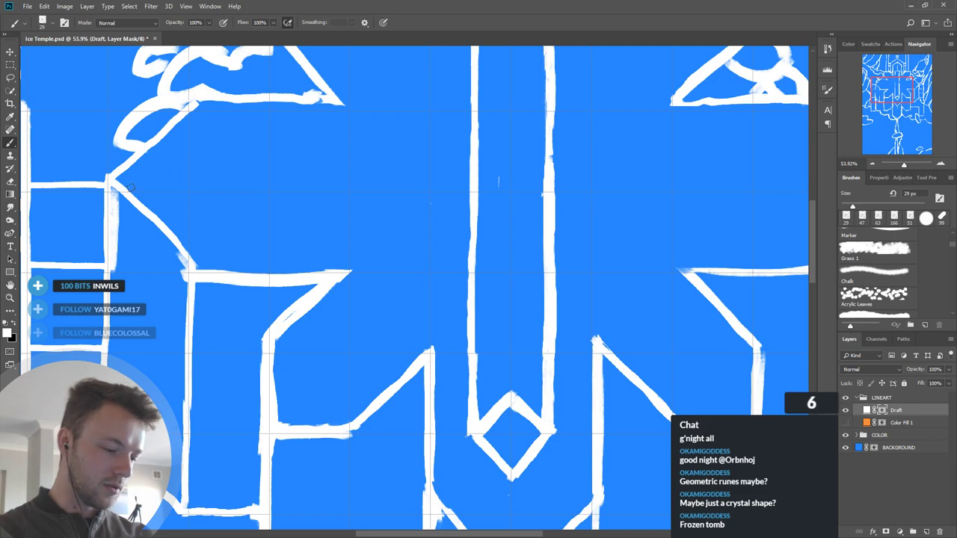
drag(112, 192, 163, 239)
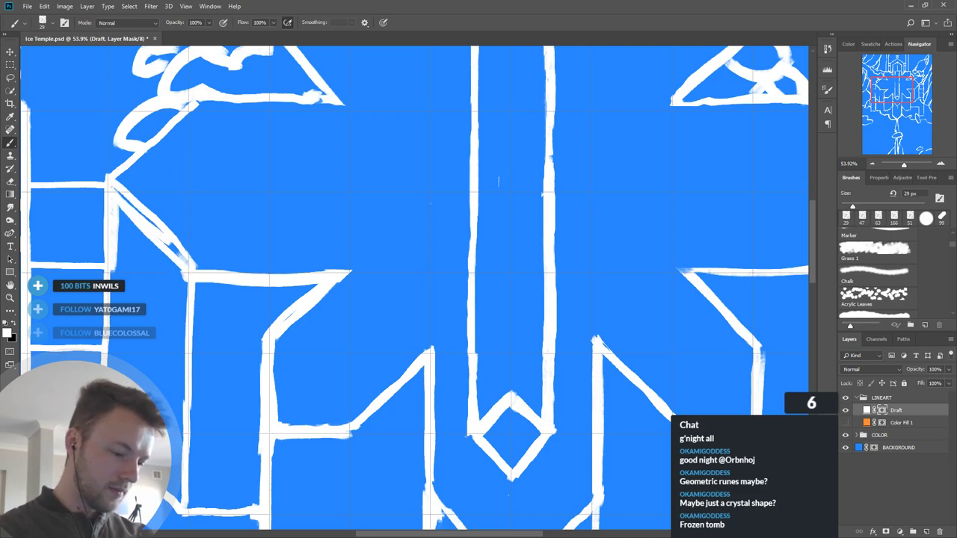
drag(104, 196, 188, 106)
key(x)
mouse_move(125, 188)
mouse_down()
mouse_move(193, 262)
mouse_move(123, 190)
mouse_move(174, 252)
mouse_up()
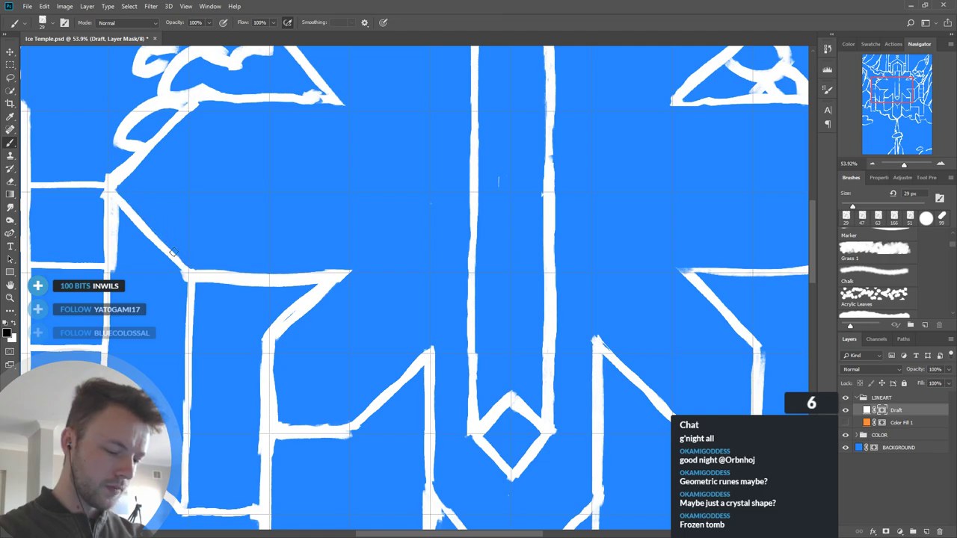
drag(116, 185, 166, 140)
Step: Examine the star platform's right point and the overall design of the central strip
drag(686, 248, 385, 310)
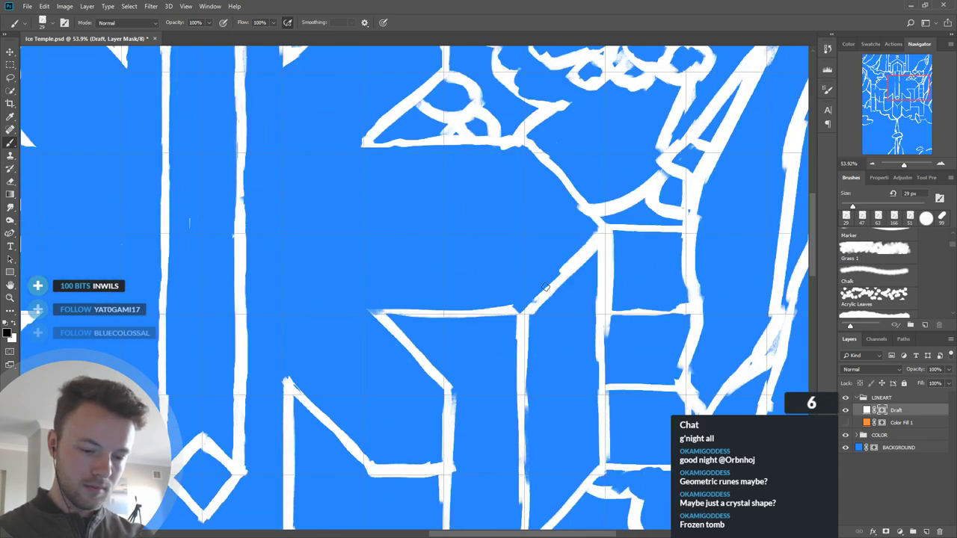
scroll(681, 165, down, 5)
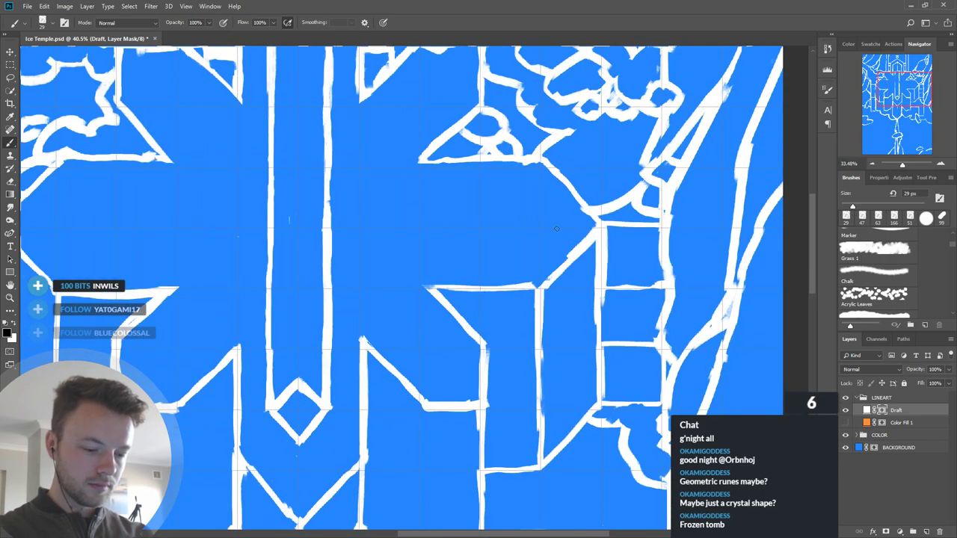
scroll(386, 236, down, 3)
scroll(387, 235, up, 5)
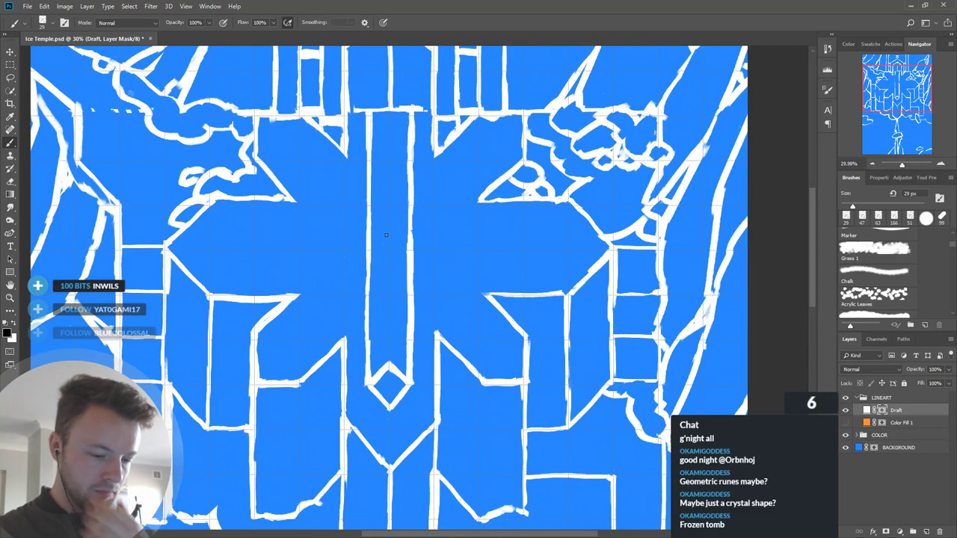
scroll(386, 235, down, 1)
scroll(371, 273, up, 1)
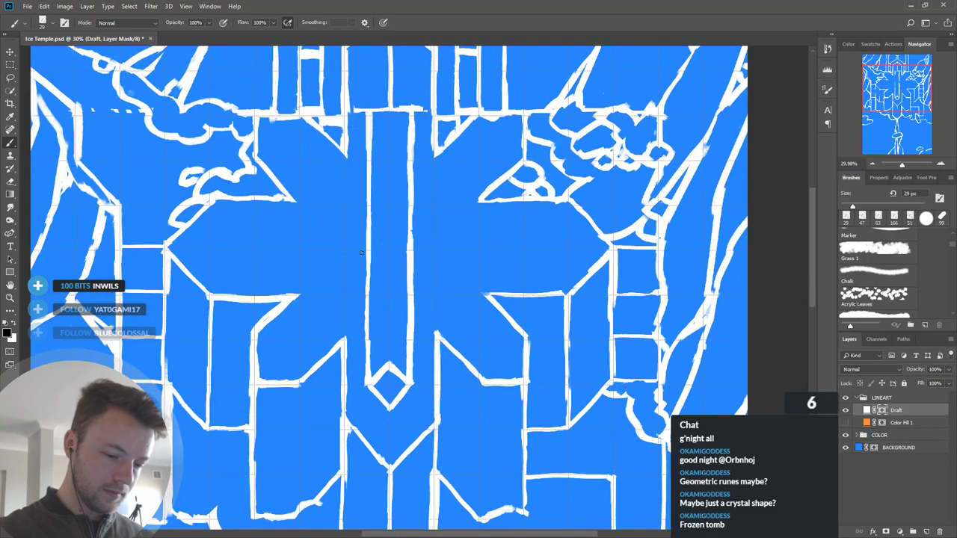
scroll(365, 384, down, 1)
scroll(365, 383, up, 1)
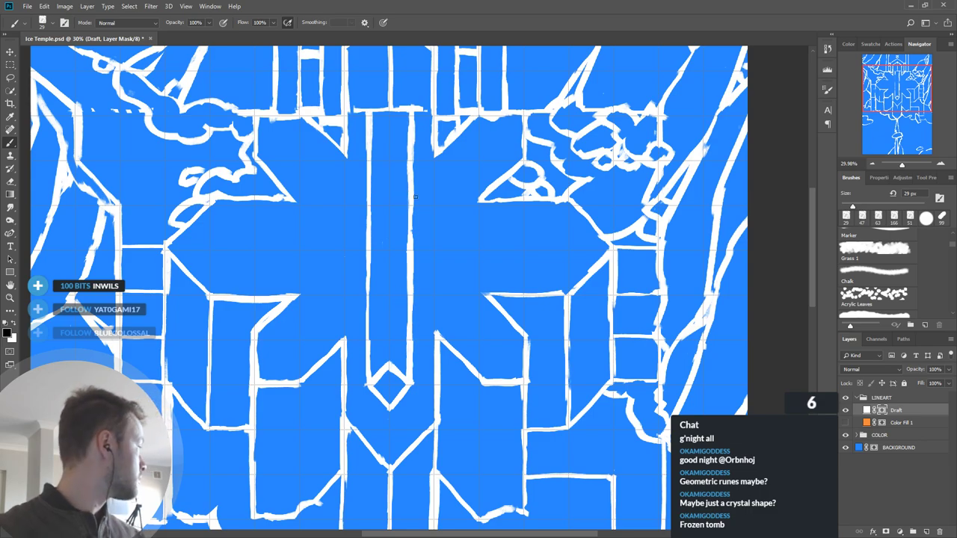
Step: Select the diamond end of the central strip with a rectangular marquee and move it slightly lower, towards the V-shaped edge below
scroll(538, 301, down, 1)
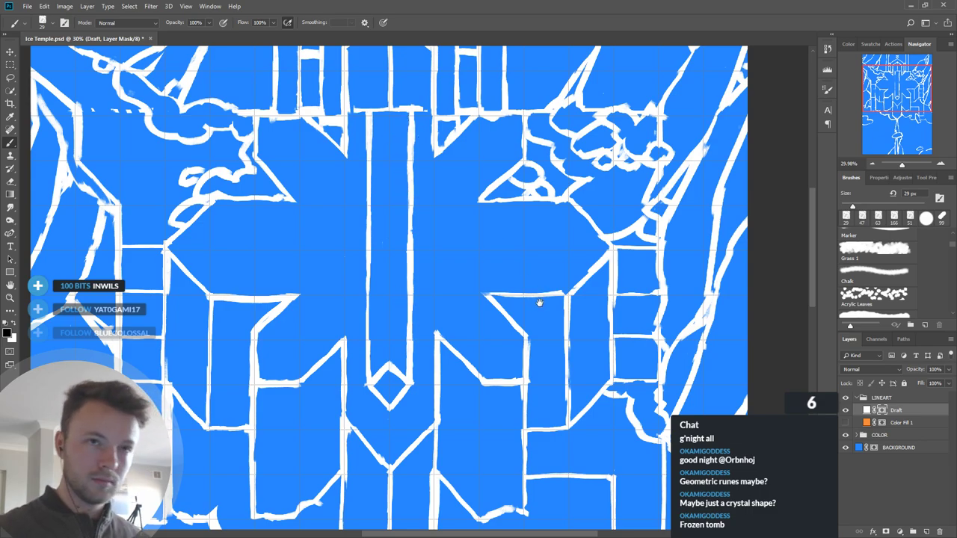
scroll(507, 326, up, 1)
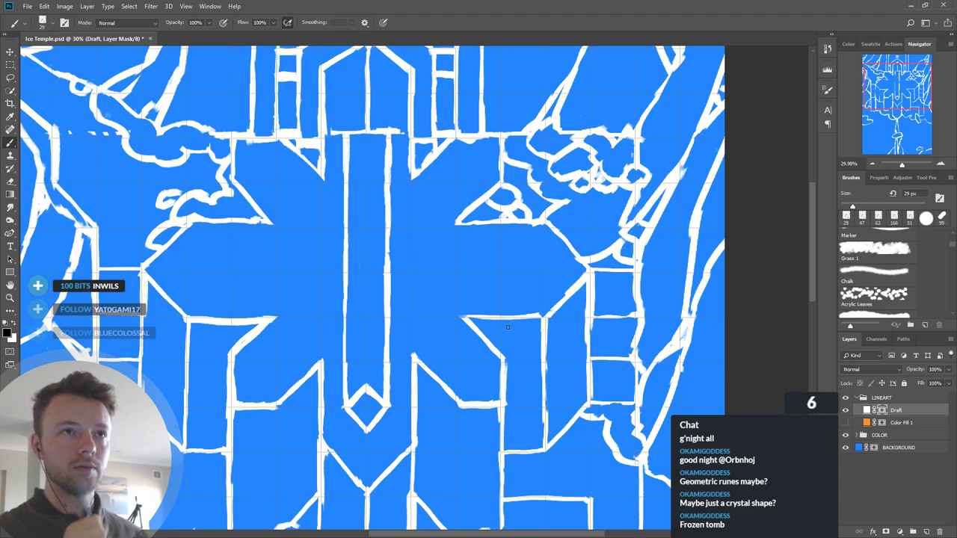
scroll(508, 327, down, 1)
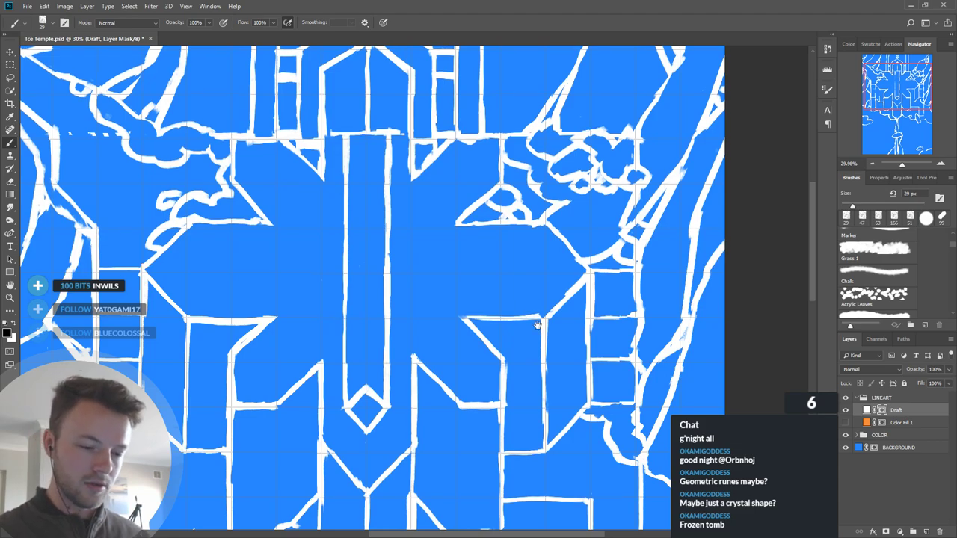
scroll(541, 325, up, 1)
scroll(651, 308, down, 4)
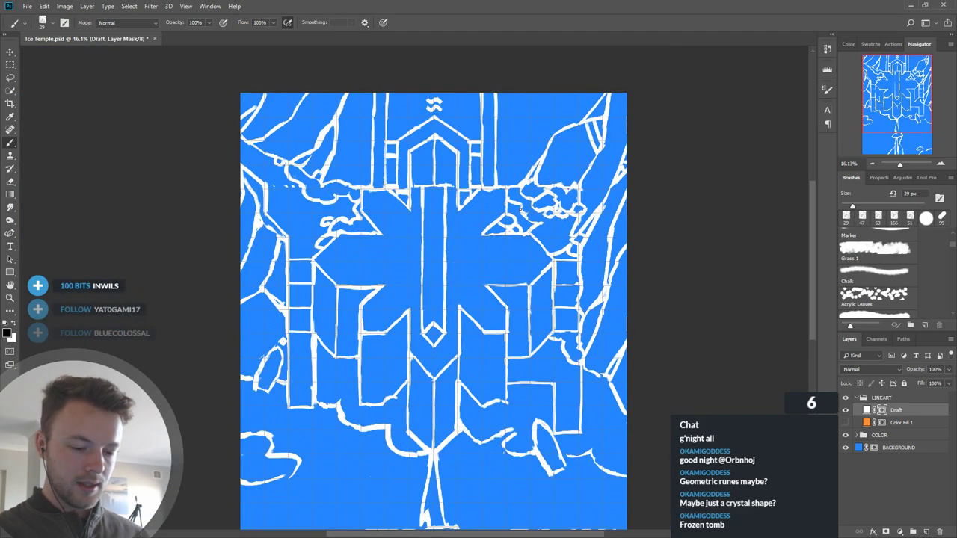
scroll(450, 305, up, 4)
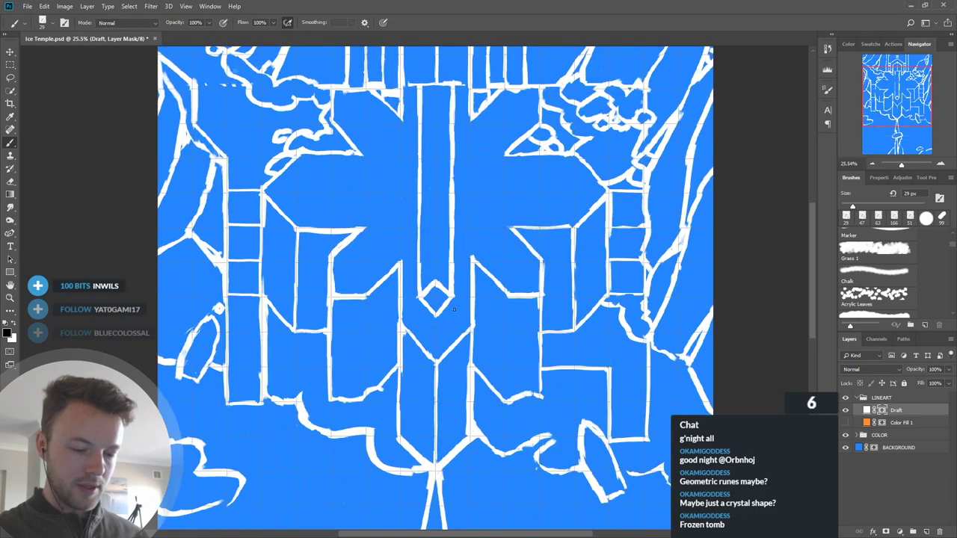
scroll(449, 309, up, 1)
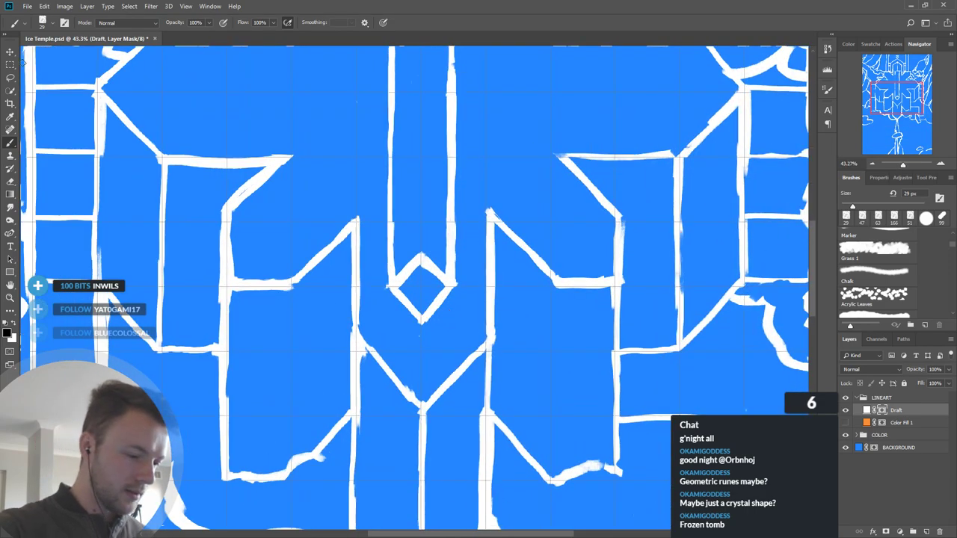
click(16, 65)
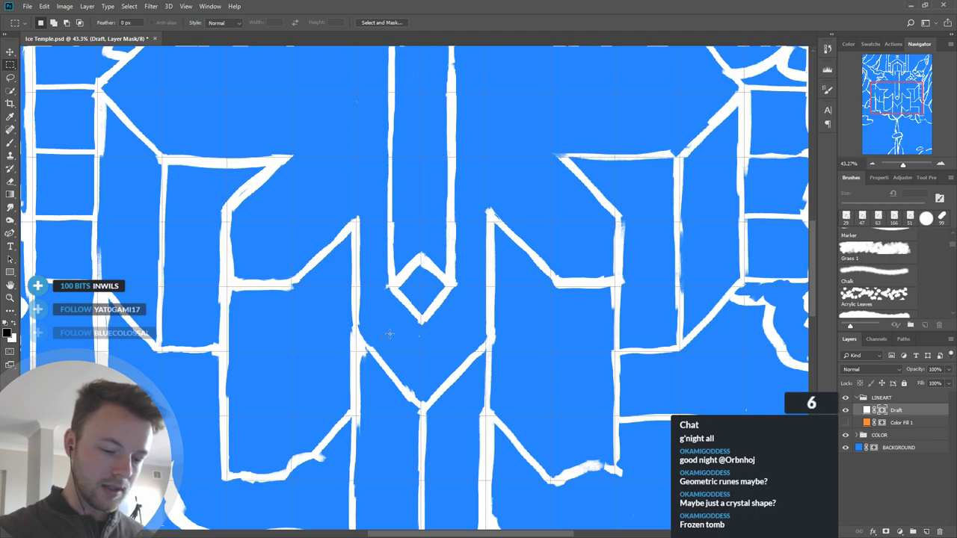
drag(464, 245, 381, 338)
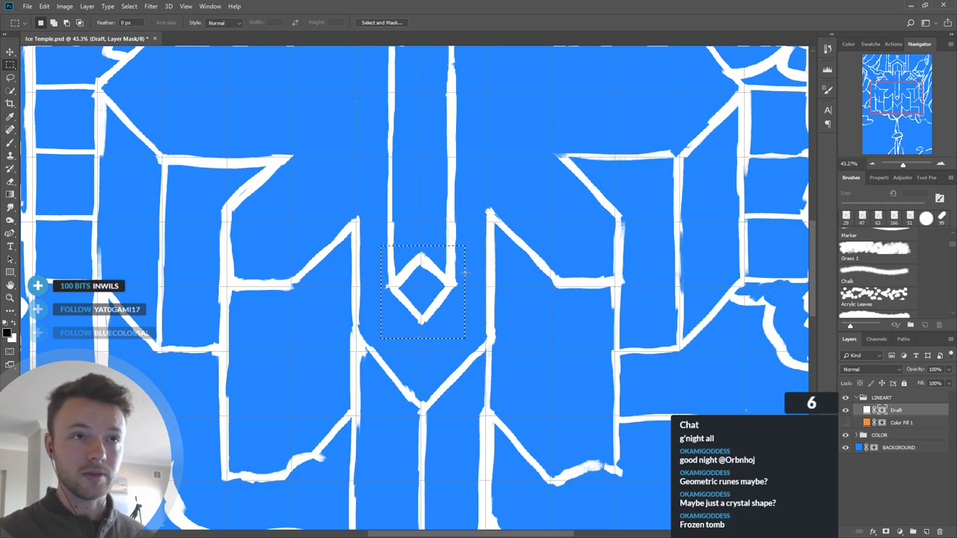
drag(453, 273, 451, 312)
key(ctrl+z)
key(x)
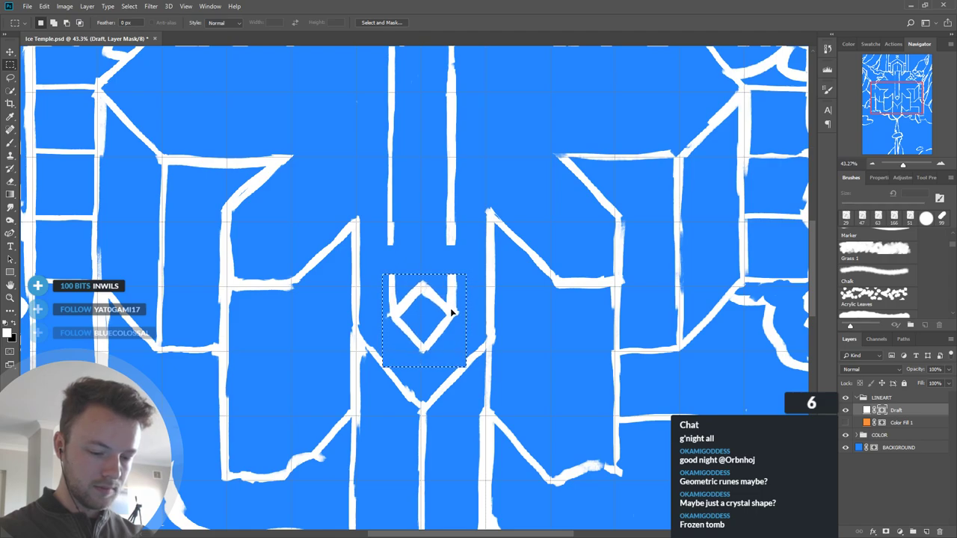
Step: Deselect and paint the strip's two side edges in white down to the diamond, closing the gaps above it
click(11, 142)
key(ctrl+d)
drag(389, 238, 395, 288)
mouse_move(454, 242)
mouse_down()
mouse_move(454, 292)
mouse_move(452, 274)
mouse_up()
drag(394, 296, 389, 309)
drag(388, 372, 387, 366)
drag(468, 356, 461, 369)
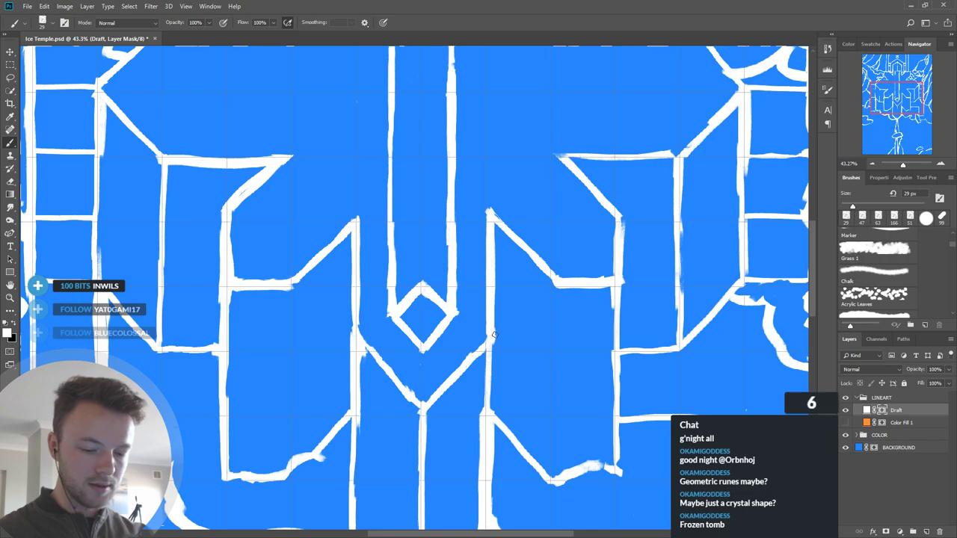
Step: Examine the whole temple layout, from the doorway and star platform down to the thin stem and lower ground shapes
scroll(492, 299, down, 5)
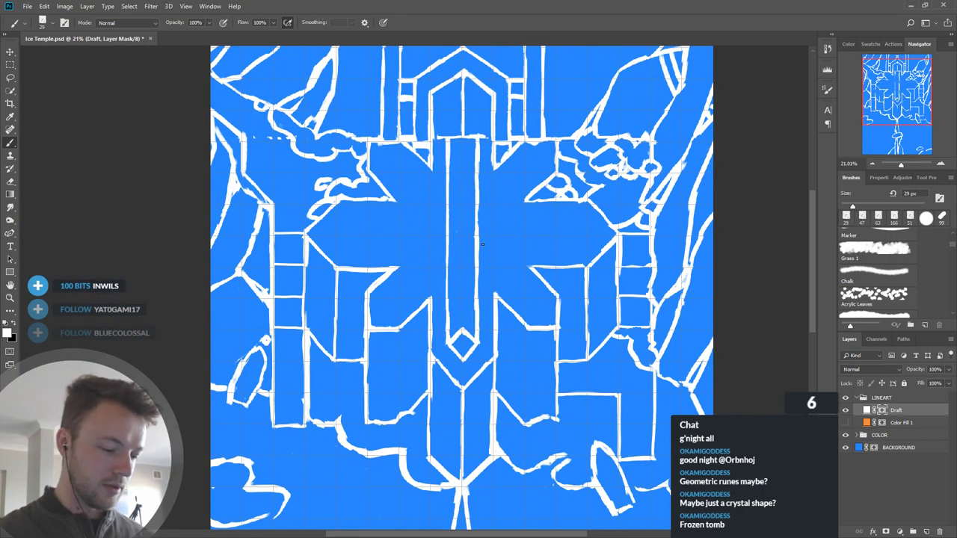
key(x)
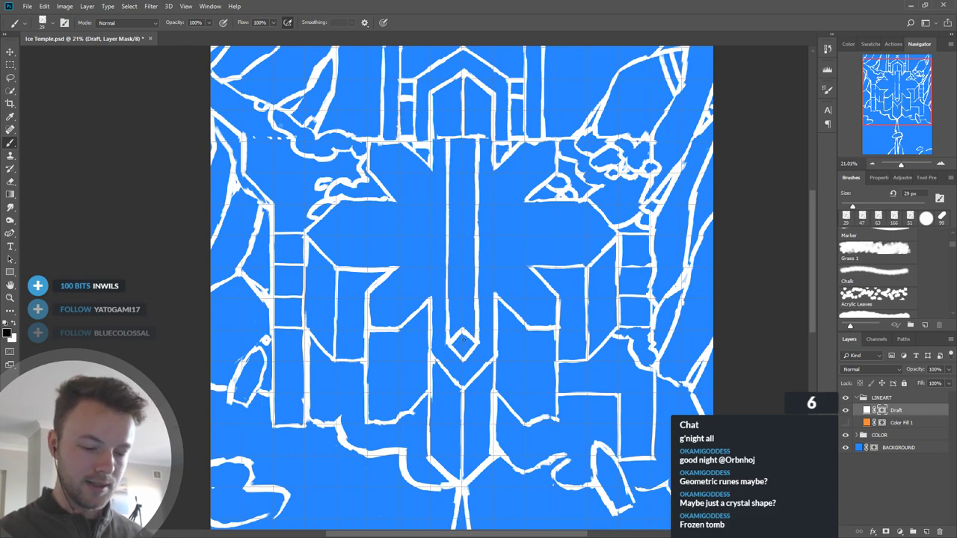
key(x)
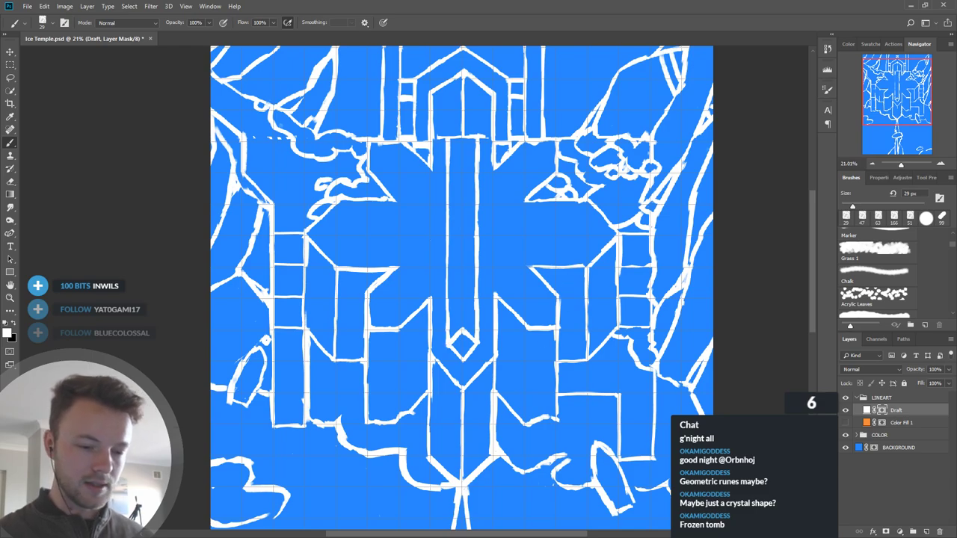
scroll(573, 224, down, 1)
drag(561, 356, 550, 163)
drag(556, 308, 552, 234)
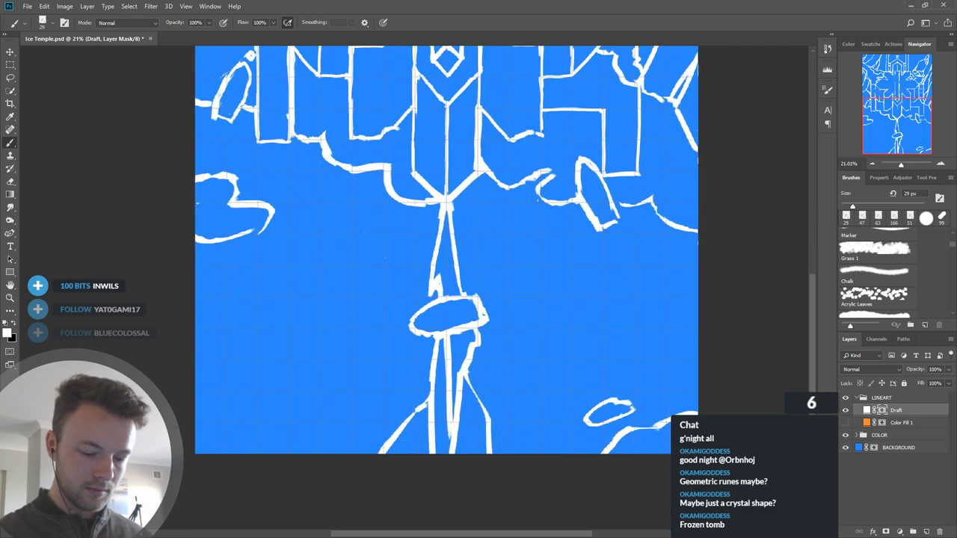
scroll(539, 299, up, 5)
key(x)
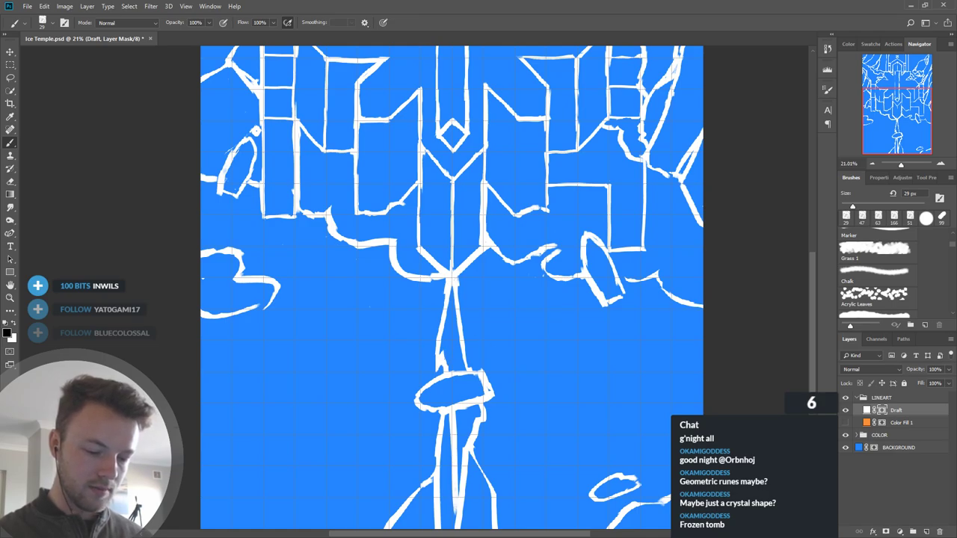
key(x)
mouse_move(432, 348)
mouse_down()
mouse_move(437, 368)
mouse_move(440, 337)
mouse_up()
scroll(543, 336, up, 4)
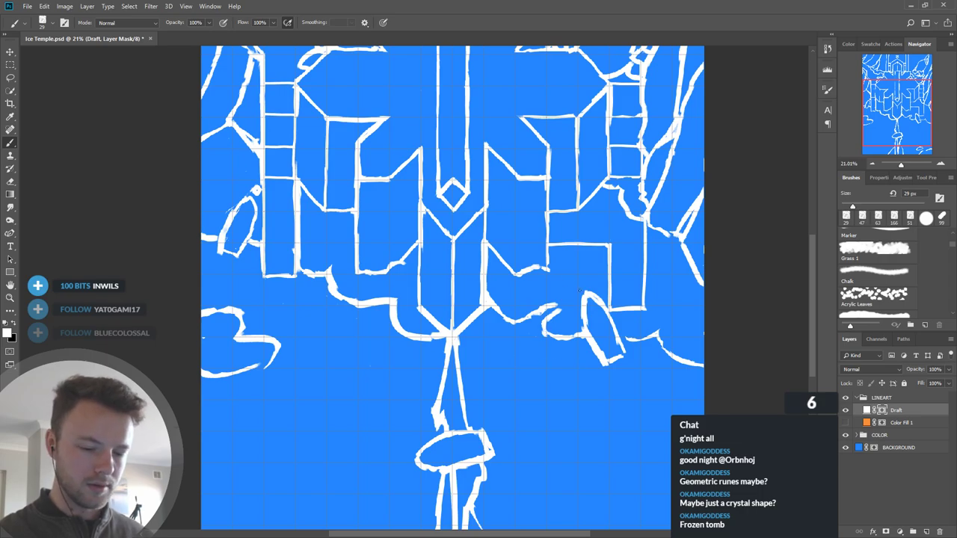
scroll(525, 199, up, 6)
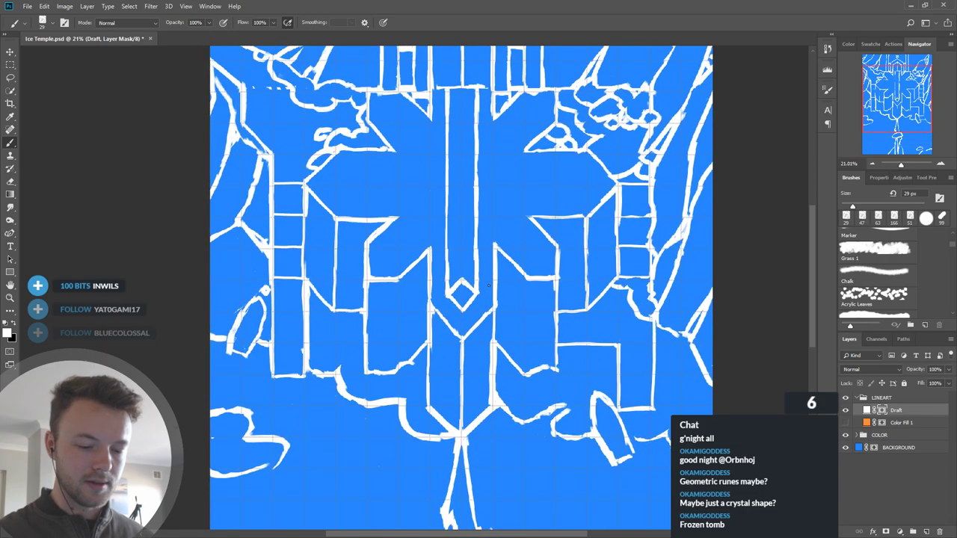
scroll(539, 381, down, 12)
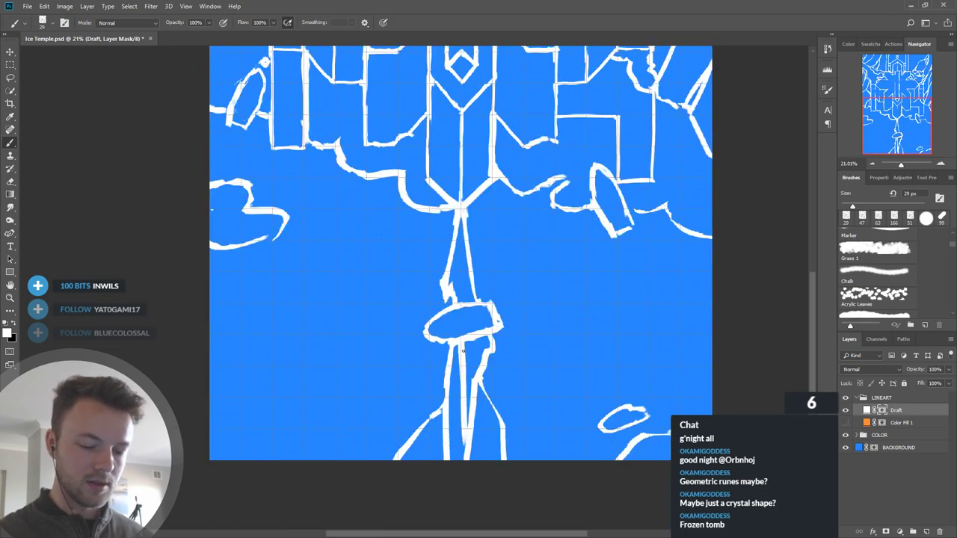
scroll(492, 321, up, 14)
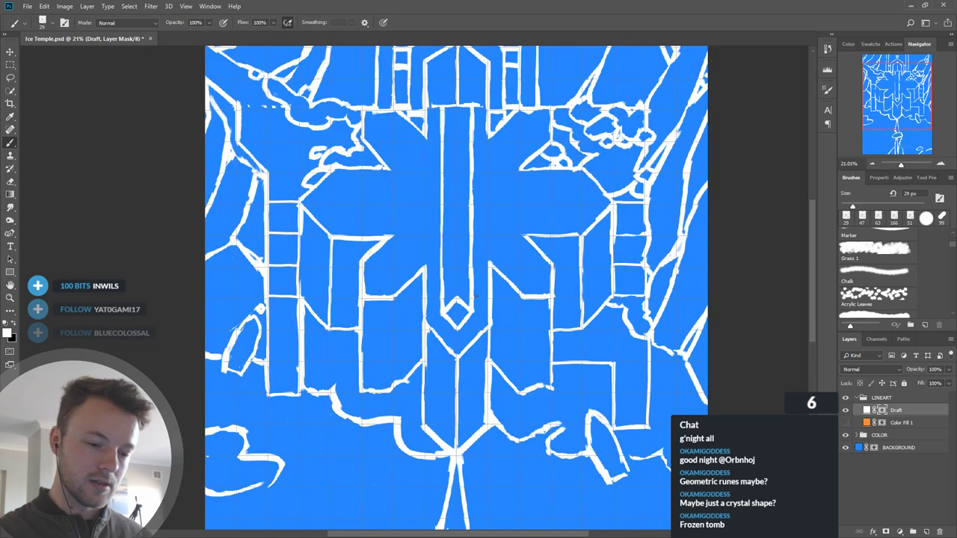
scroll(520, 210, up, 6)
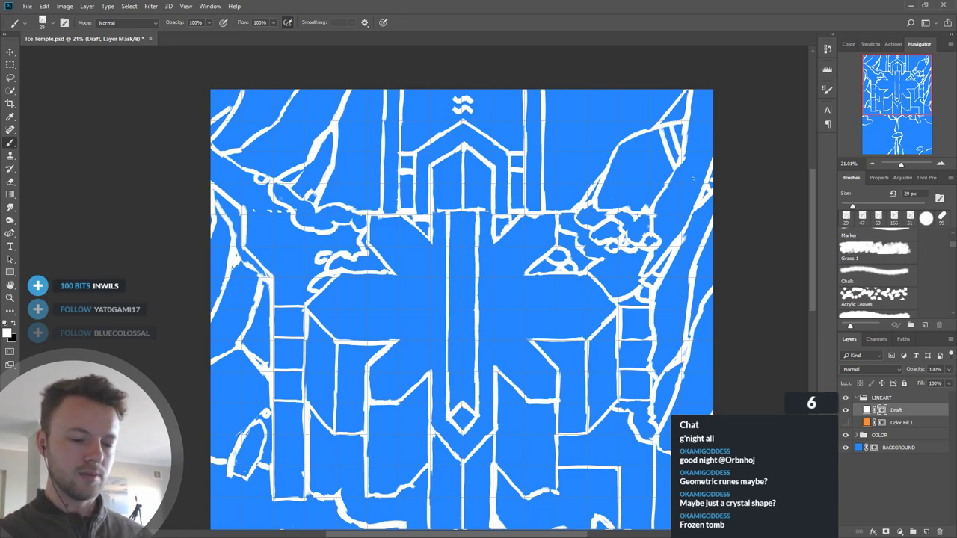
Step: Trim the ends of the two wave marks above the temple doorway with black
scroll(407, 66, up, 9)
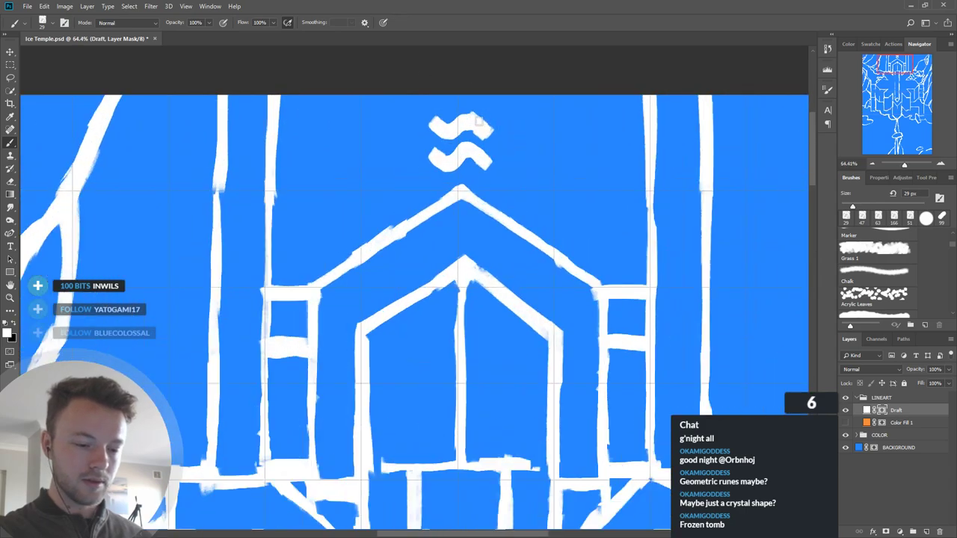
key(x)
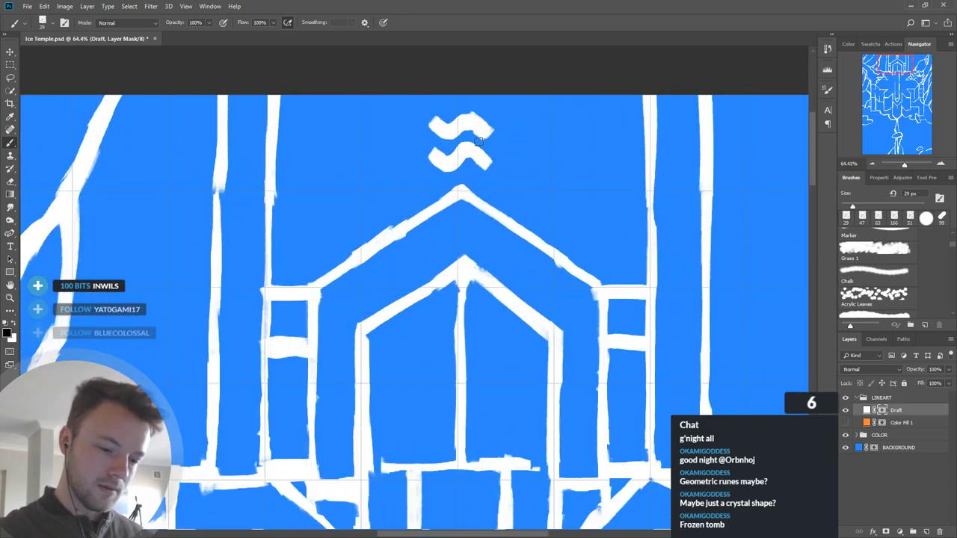
drag(493, 155, 483, 173)
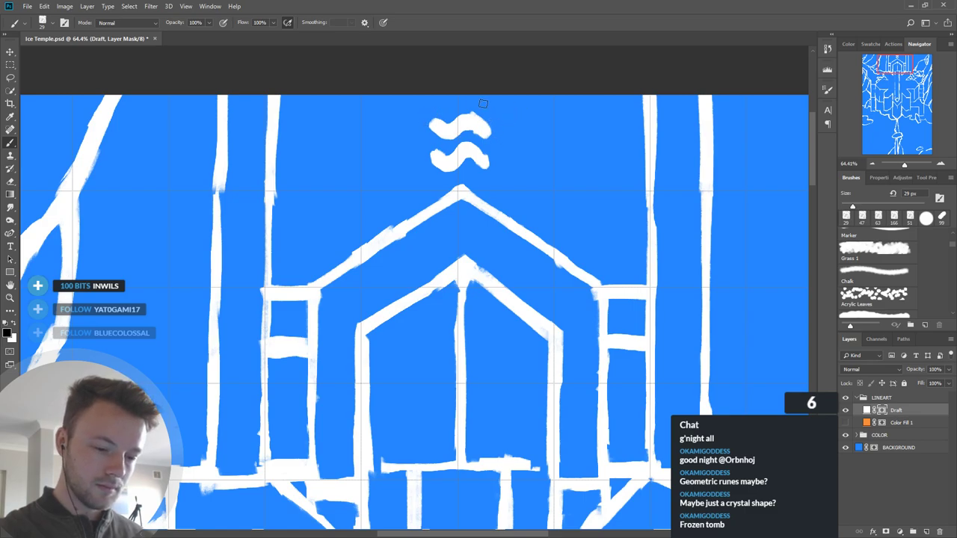
Step: Try vertical white lines on both sides of the wave marks above the doorway roof, and undo them
drag(651, 308, 647, 261)
drag(630, 182, 585, 196)
drag(559, 309, 456, 326)
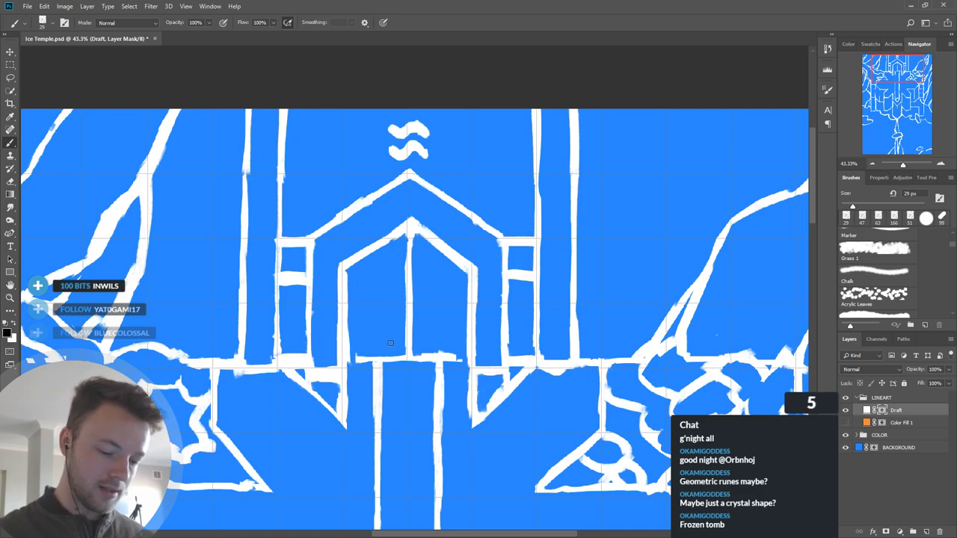
key(x)
drag(374, 106, 373, 188)
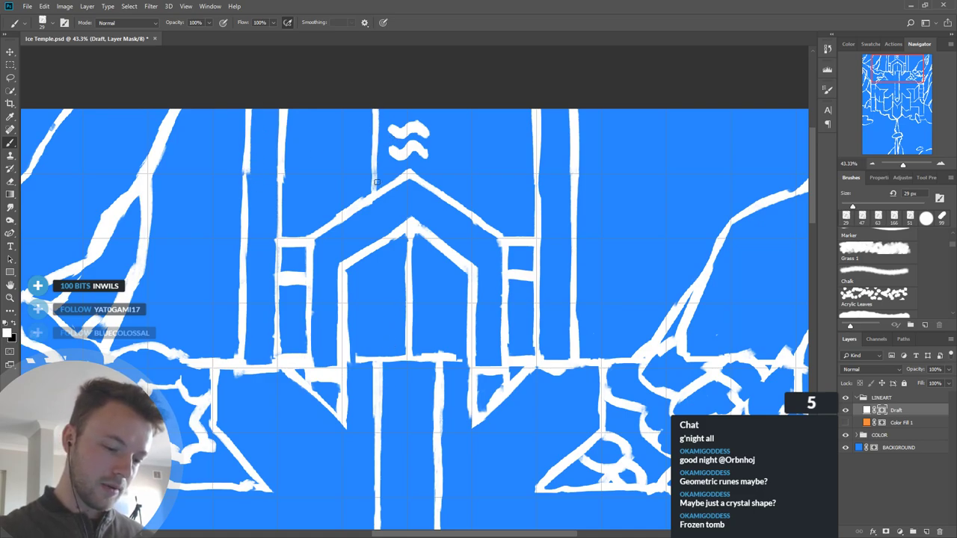
mouse_move(451, 102)
mouse_down()
mouse_move(448, 192)
mouse_move(451, 102)
mouse_up()
drag(372, 106, 372, 190)
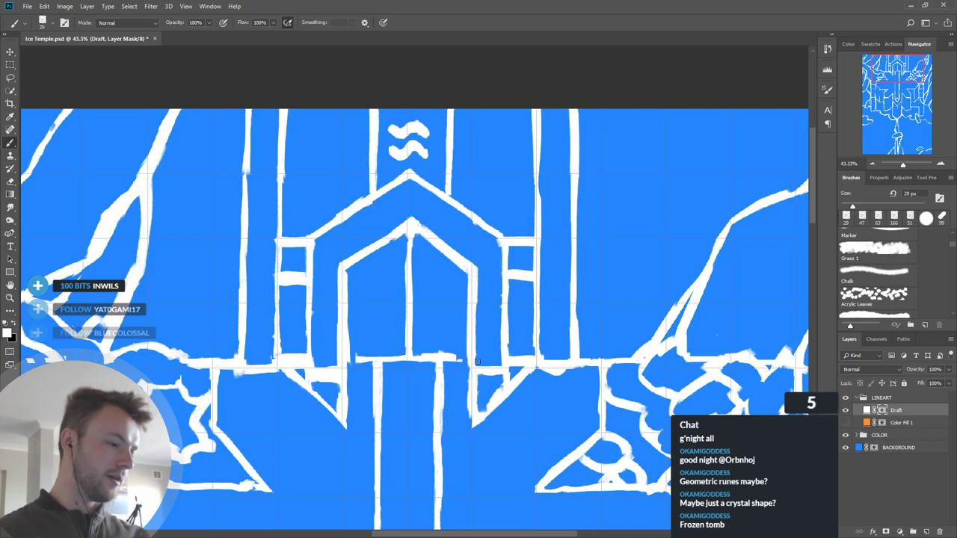
key(ctrl+z)
key(ctrl+z)
key(ctrl+z)
key(ctrl+z)
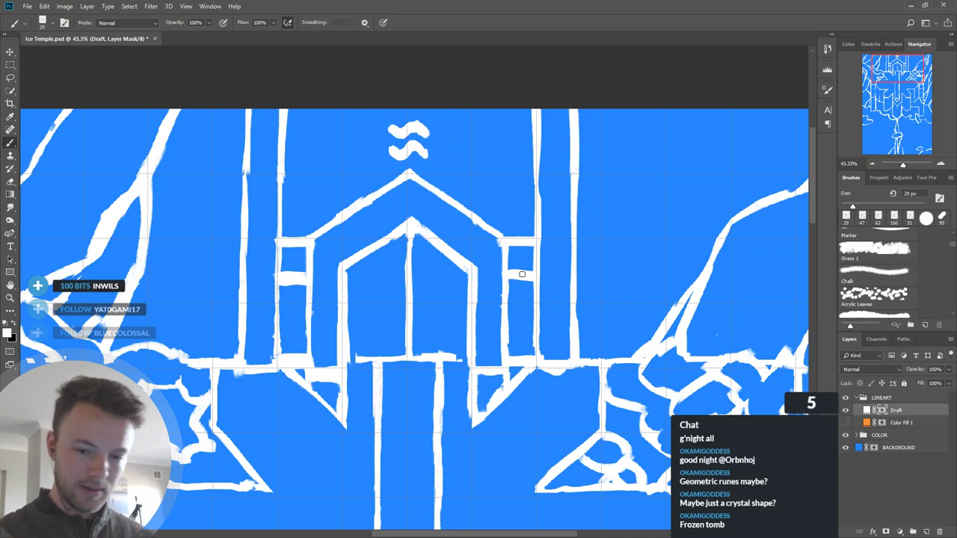
Step: Erase the tall pillars and small side blocks flanking the doorway with a 50 px black brush
drag(486, 378, 507, 349)
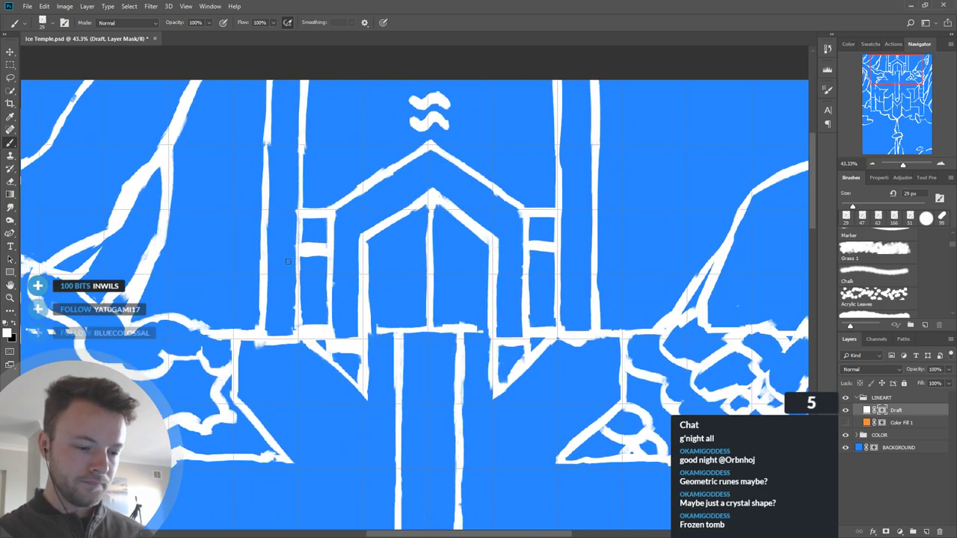
scroll(294, 263, down, 5)
scroll(371, 162, down, 3)
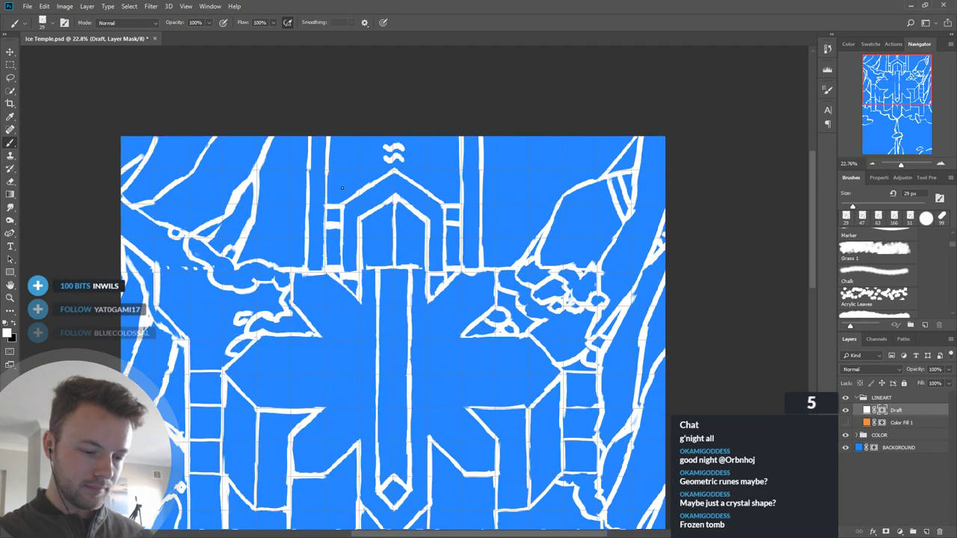
scroll(368, 192, up, 1)
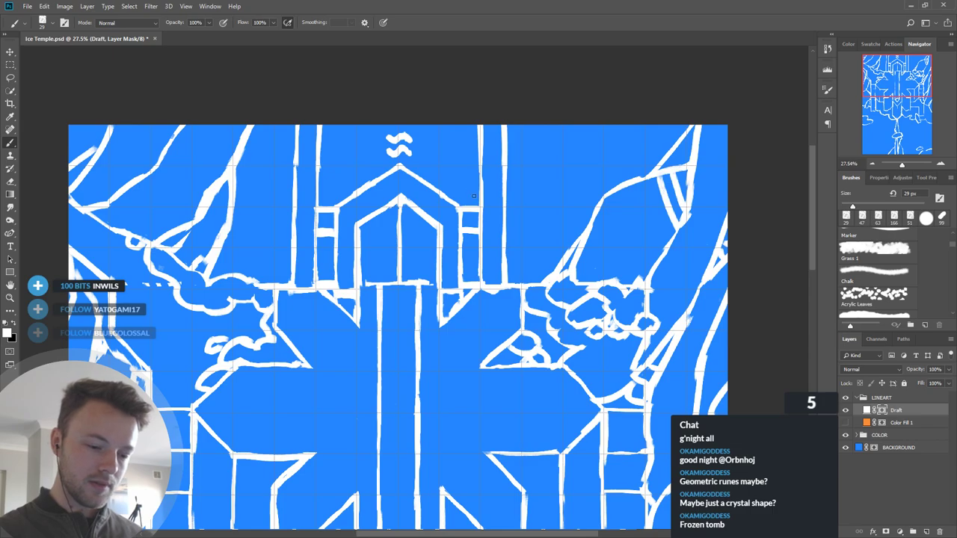
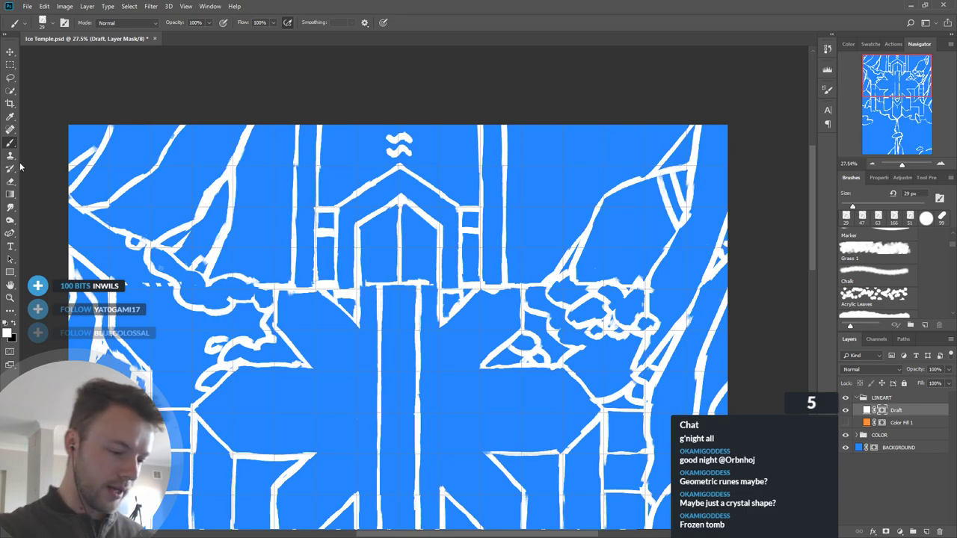
drag(853, 204, 863, 206)
key(x)
mouse_move(475, 208)
mouse_down()
mouse_move(476, 241)
mouse_move(465, 195)
mouse_move(481, 113)
mouse_move(486, 284)
mouse_up()
mouse_move(500, 271)
mouse_down()
mouse_move(504, 280)
mouse_move(504, 143)
mouse_up()
mouse_move(319, 125)
mouse_down()
mouse_move(319, 159)
mouse_move(309, 177)
mouse_move(292, 119)
mouse_move(290, 281)
mouse_move(326, 269)
mouse_move(309, 282)
mouse_move(328, 279)
mouse_move(331, 193)
mouse_move(315, 279)
mouse_move(316, 255)
mouse_move(433, 289)
mouse_move(494, 335)
mouse_move(289, 288)
mouse_move(352, 291)
mouse_up()
Step: Redraw the right vertical edge of the doorway's outer frame in white and trim its outer side with black
key(x)
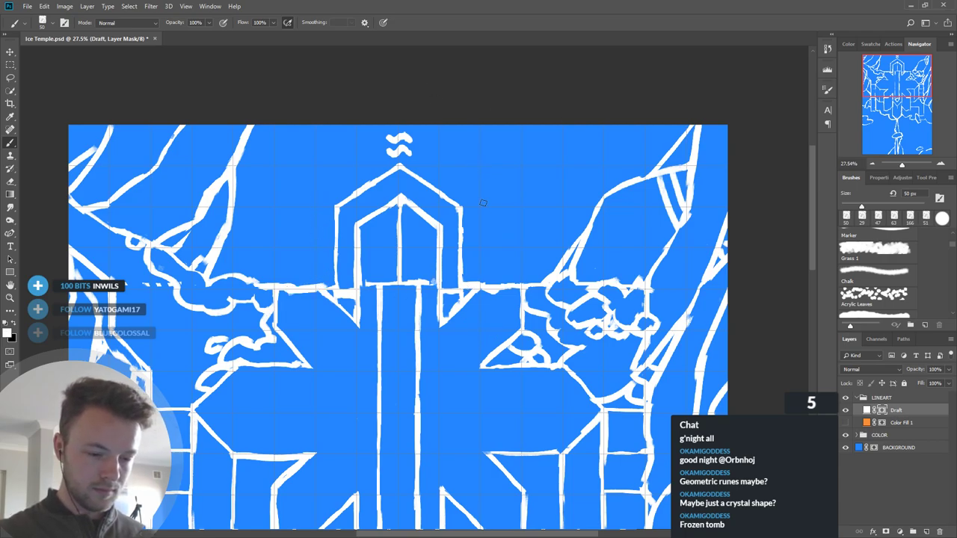
drag(533, 269, 521, 261)
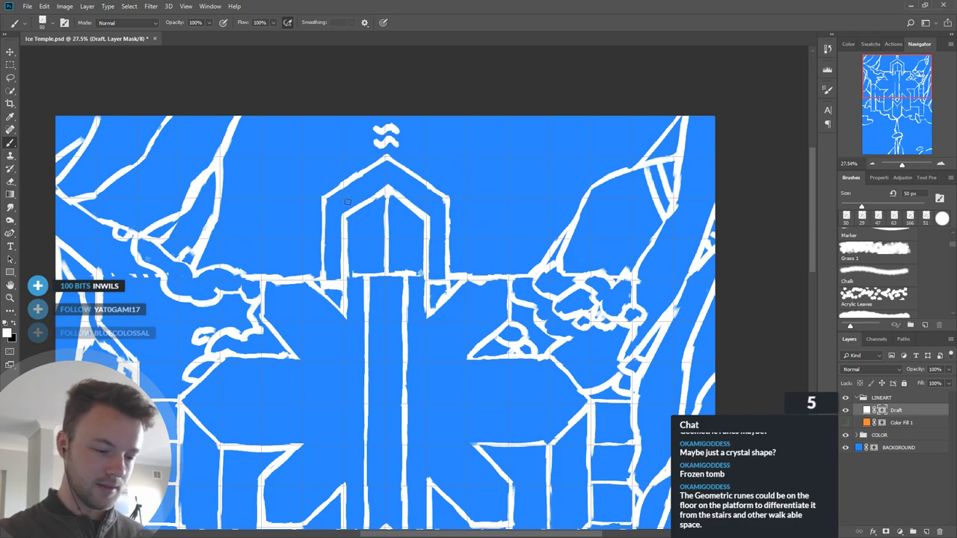
drag(490, 262, 493, 277)
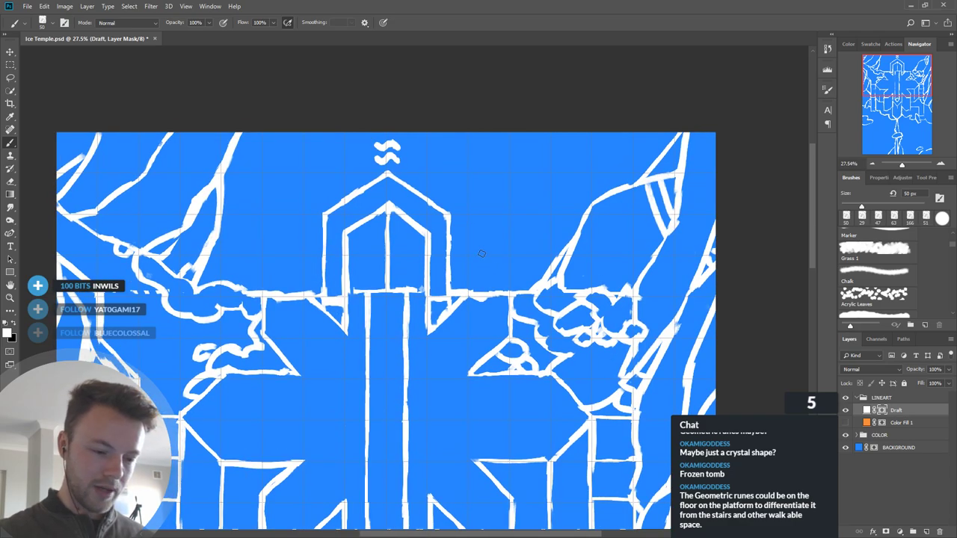
drag(451, 218, 448, 290)
key(x)
drag(456, 210, 454, 281)
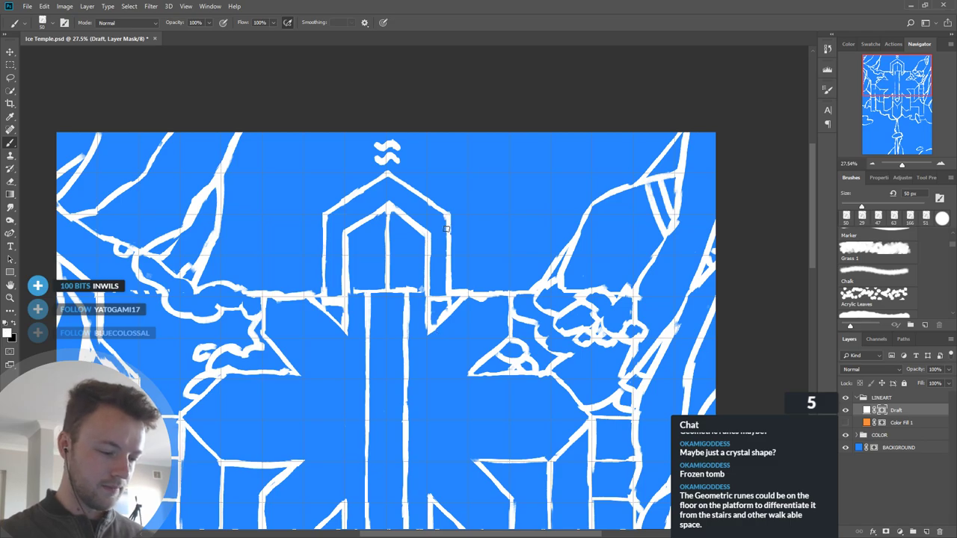
Step: Trim the right vertical edge of the doorway's inner frame with black
drag(435, 233, 433, 279)
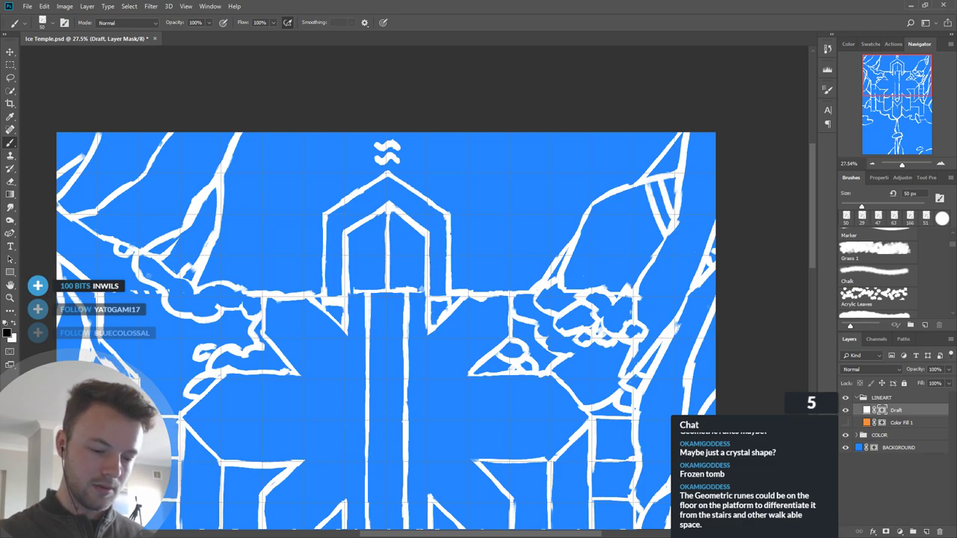
drag(497, 325, 500, 310)
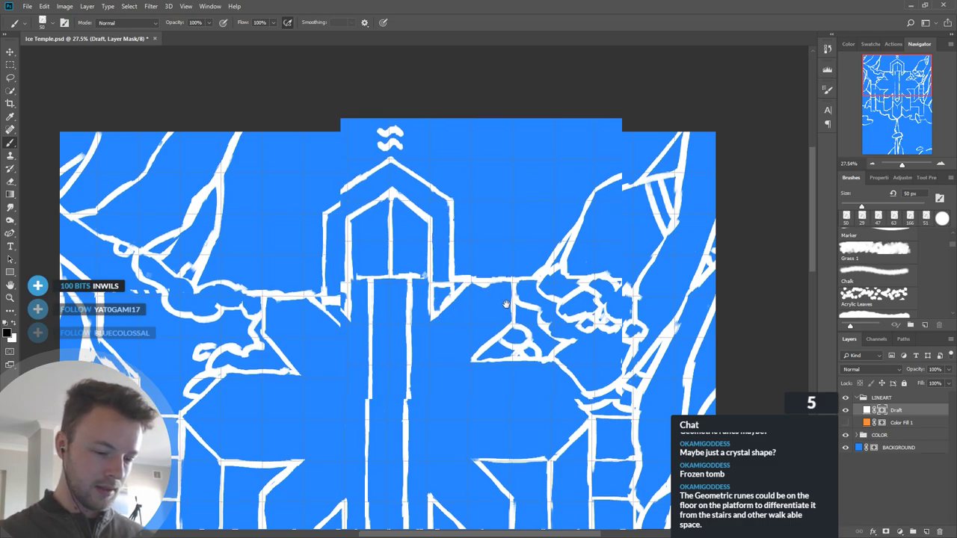
key(x)
key(x)
key(x)
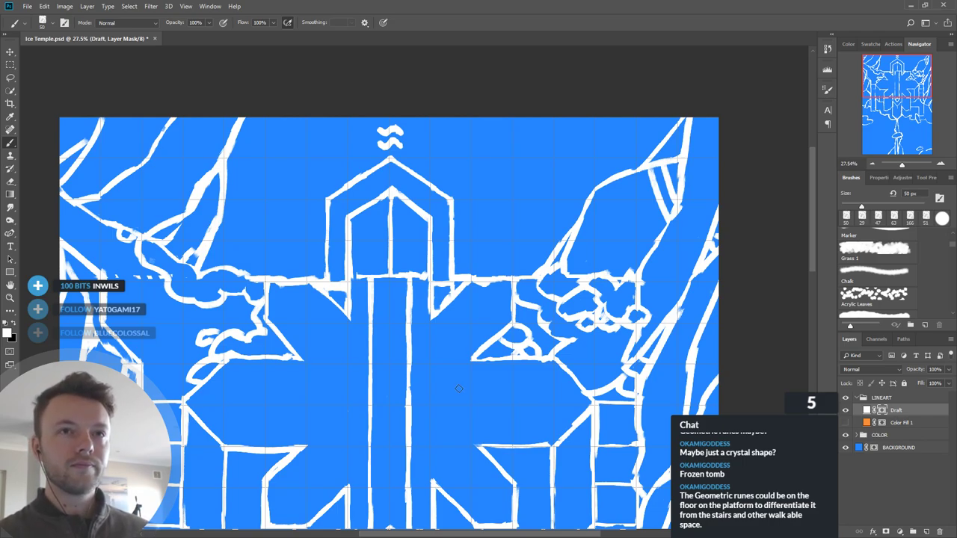
Step: Erase the middle section of the central strip's two vertical lines with black at the star platform's centre
drag(465, 442, 513, 302)
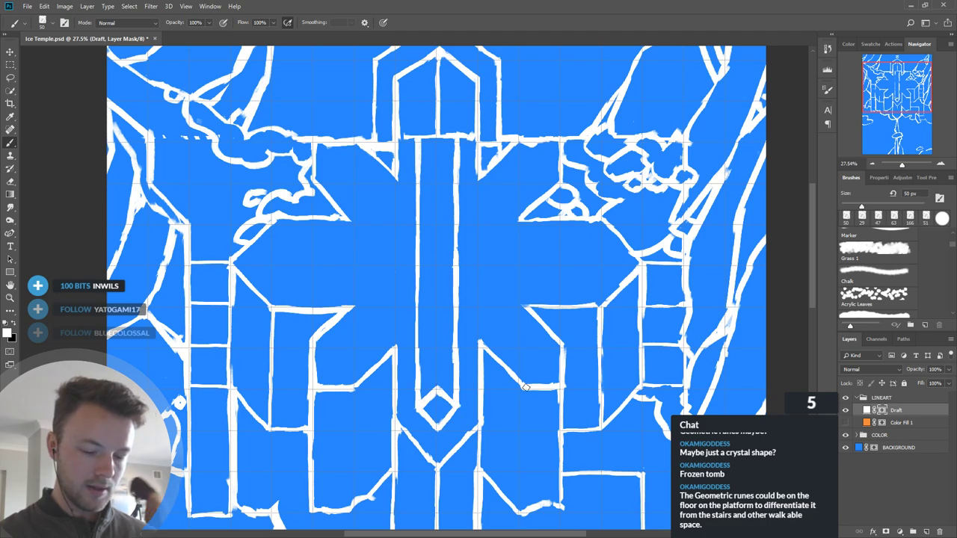
drag(419, 289, 417, 375)
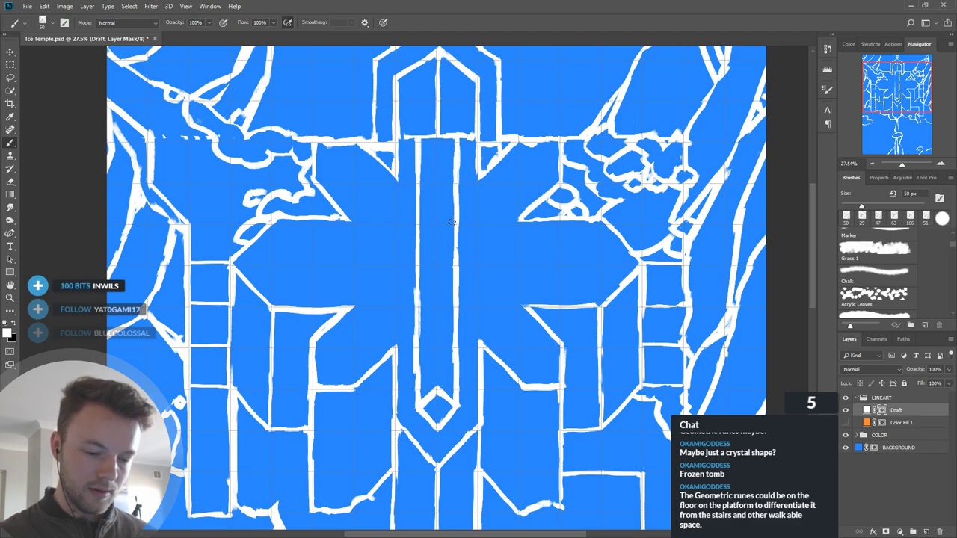
key(x)
mouse_move(420, 255)
mouse_down()
mouse_move(417, 285)
mouse_move(416, 245)
mouse_move(417, 288)
mouse_move(447, 274)
mouse_move(455, 237)
mouse_move(457, 291)
mouse_up()
key(x)
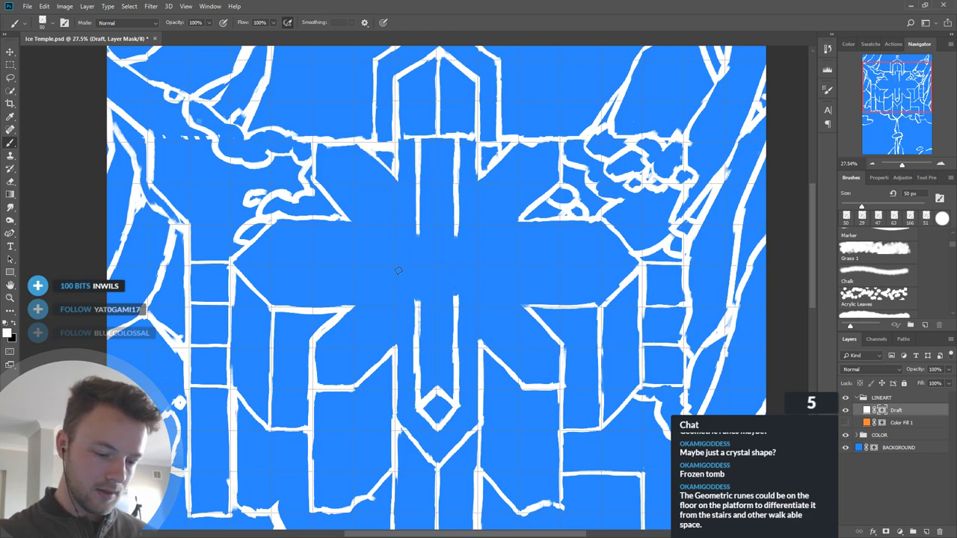
Step: Draw angled white lines bulging out on both sides of the strip's gap to form a diamond, and clean up its edges
drag(394, 269, 423, 300)
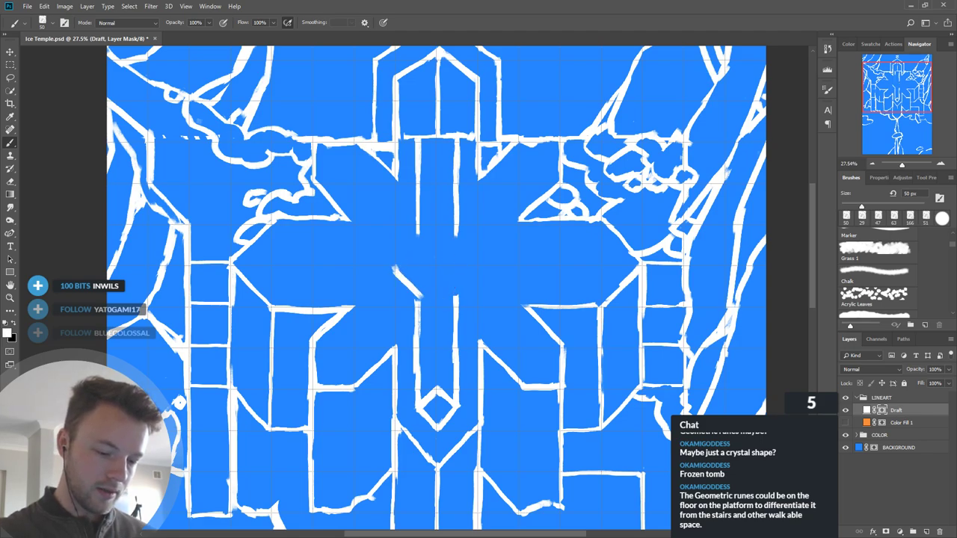
drag(391, 267, 423, 240)
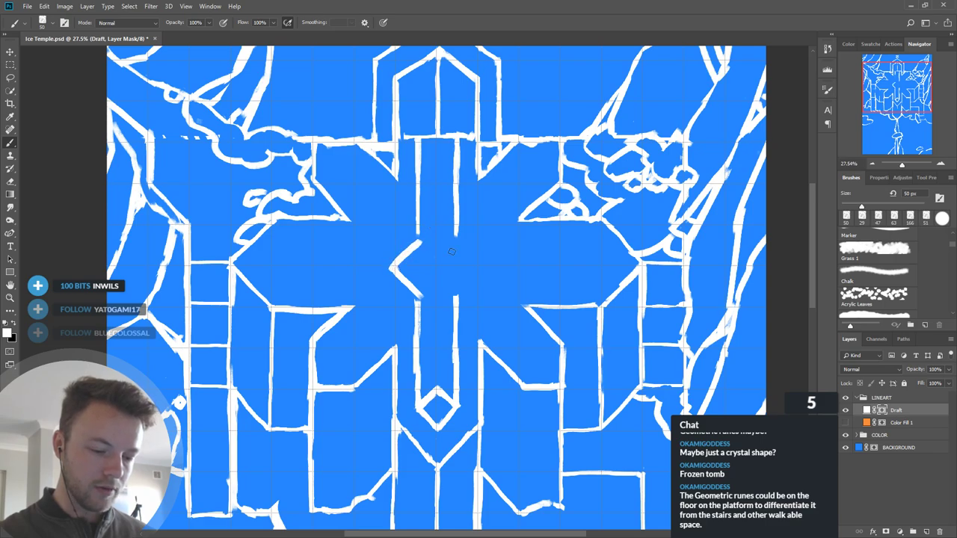
mouse_move(455, 296)
mouse_down()
mouse_move(481, 265)
mouse_move(457, 243)
mouse_move(482, 268)
mouse_up()
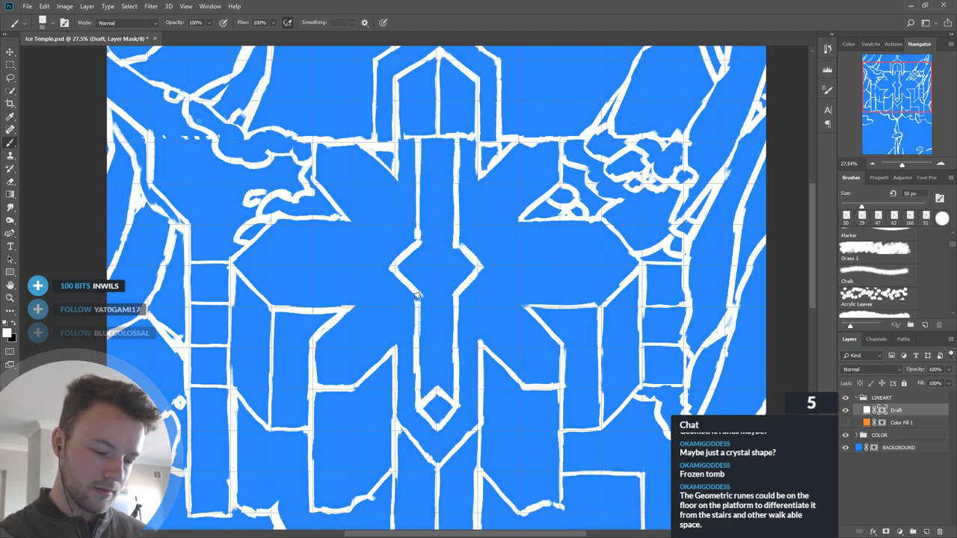
key(x)
key(x)
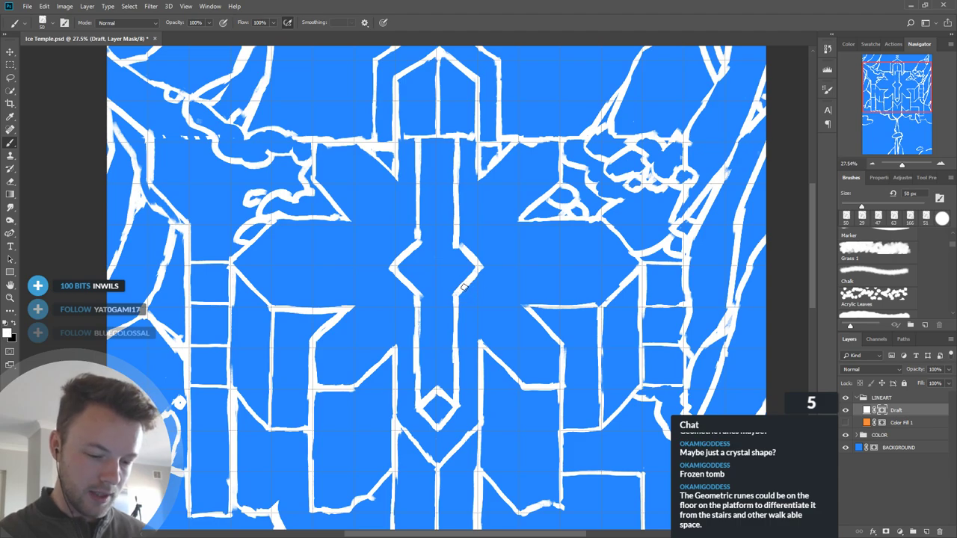
key(x)
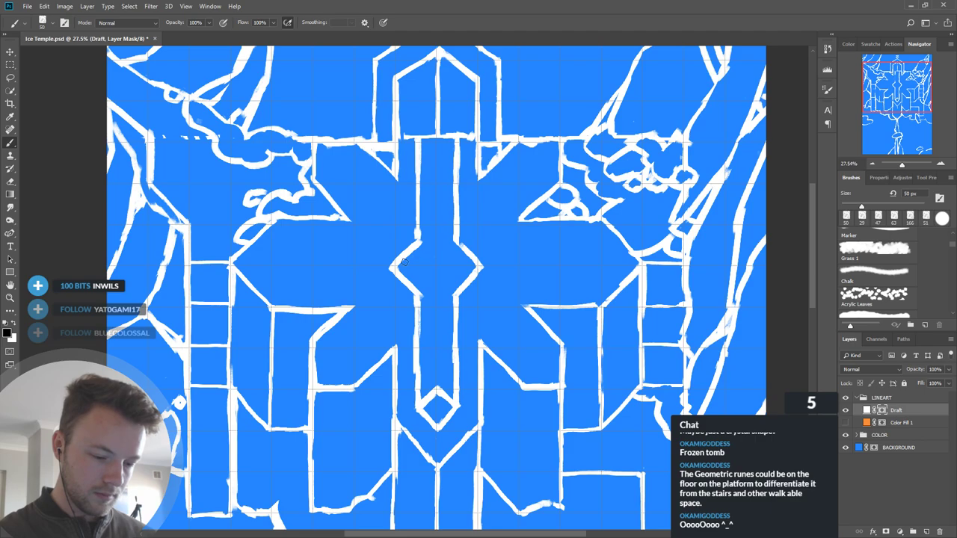
key(x)
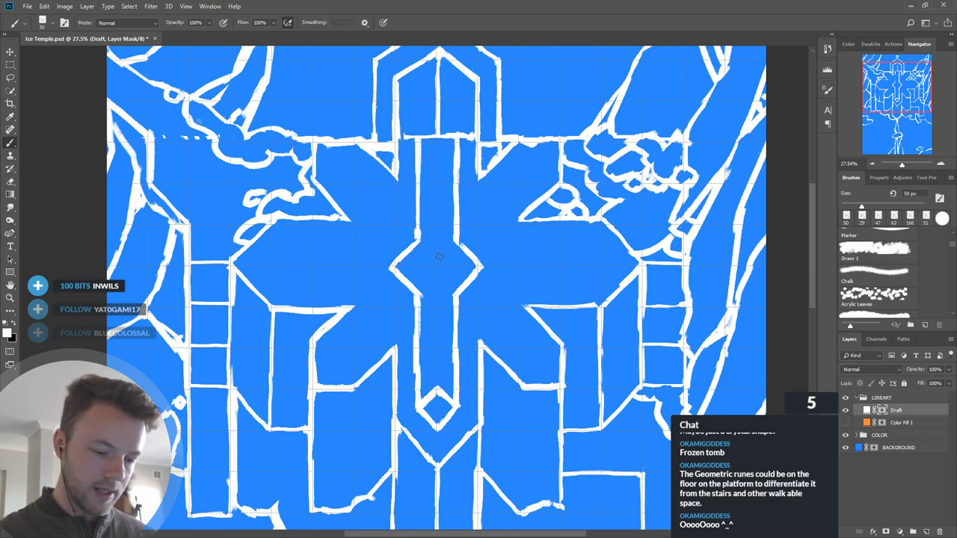
Step: Draw a white angular spiral rune inside the diamond at the star platform's centre
mouse_move(436, 249)
mouse_down()
mouse_move(417, 269)
mouse_move(440, 287)
mouse_move(453, 263)
mouse_move(438, 263)
mouse_up()
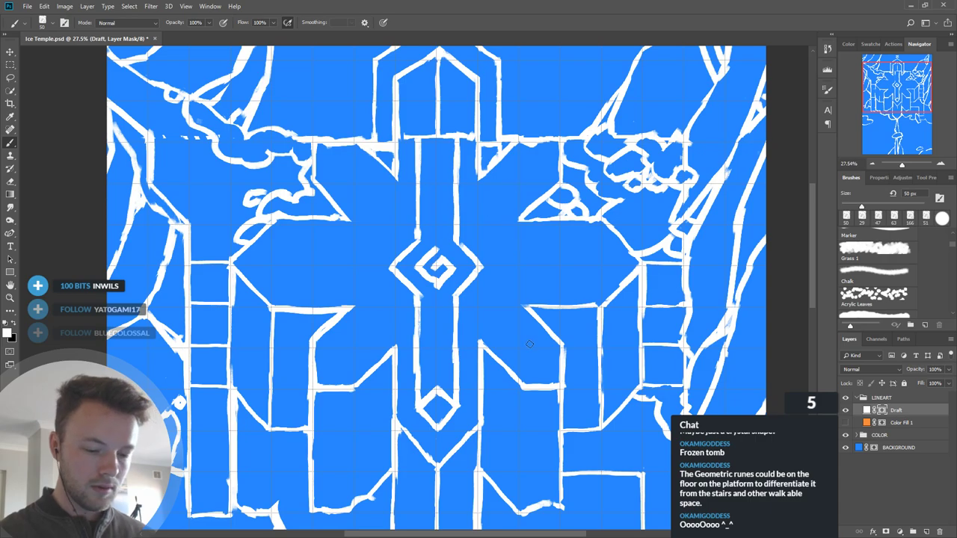
drag(554, 350, 561, 323)
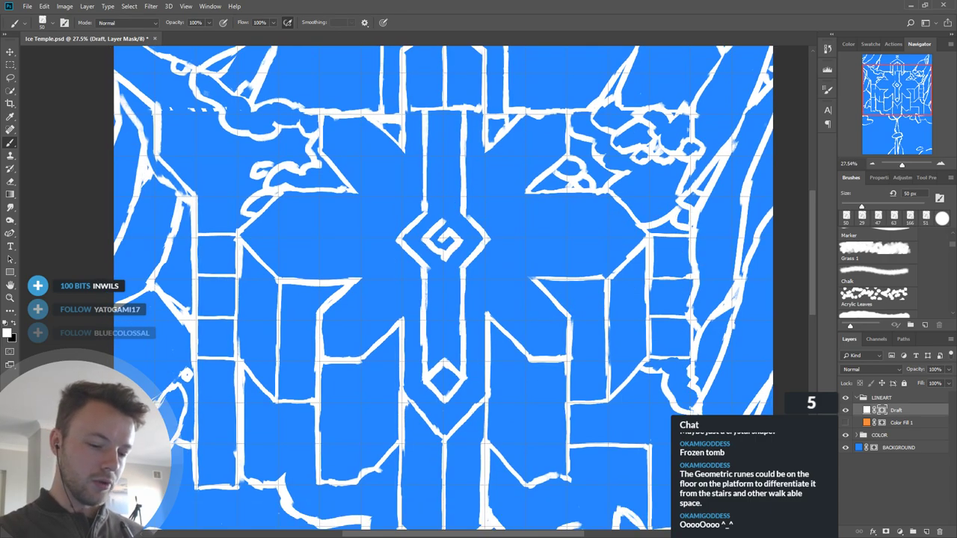
drag(547, 172, 531, 321)
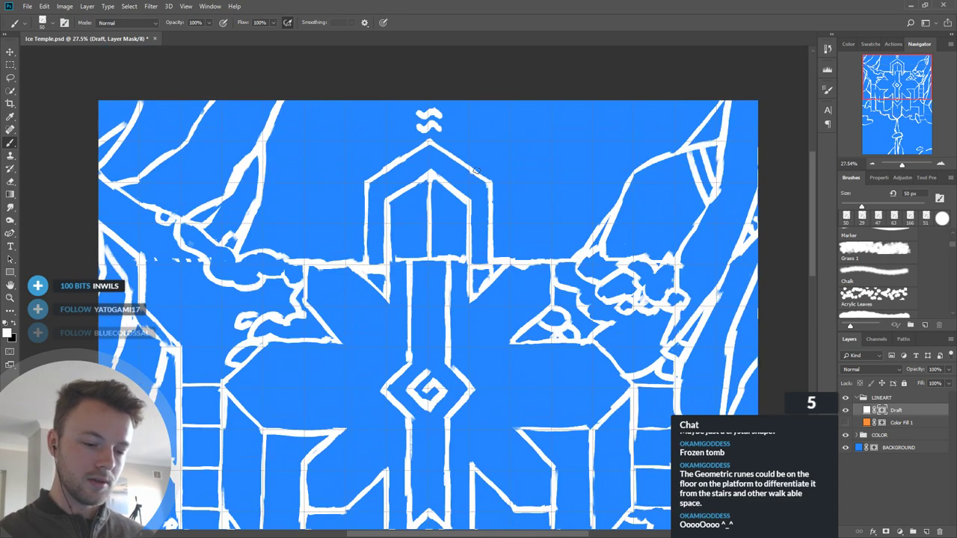
drag(533, 405, 548, 335)
drag(419, 273, 419, 303)
drag(544, 318, 544, 290)
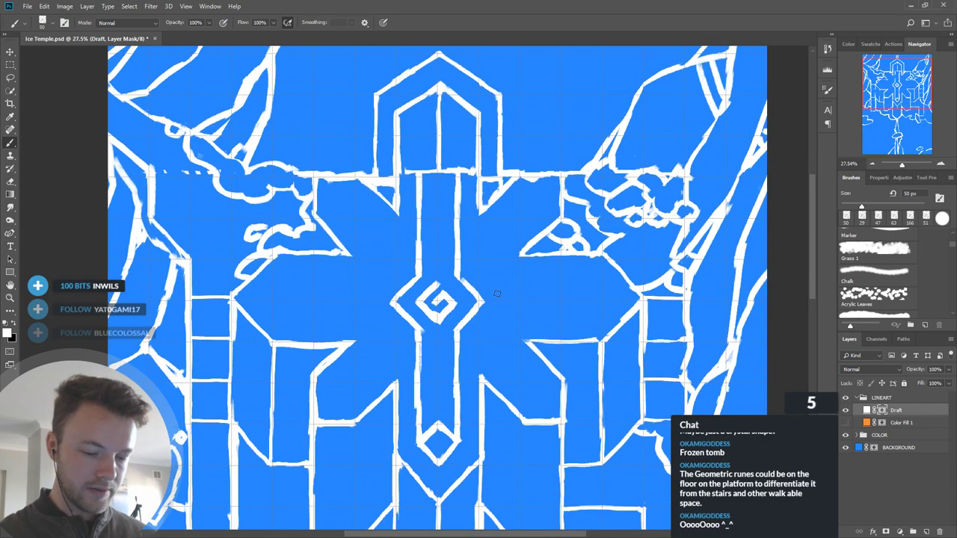
drag(491, 331, 509, 293)
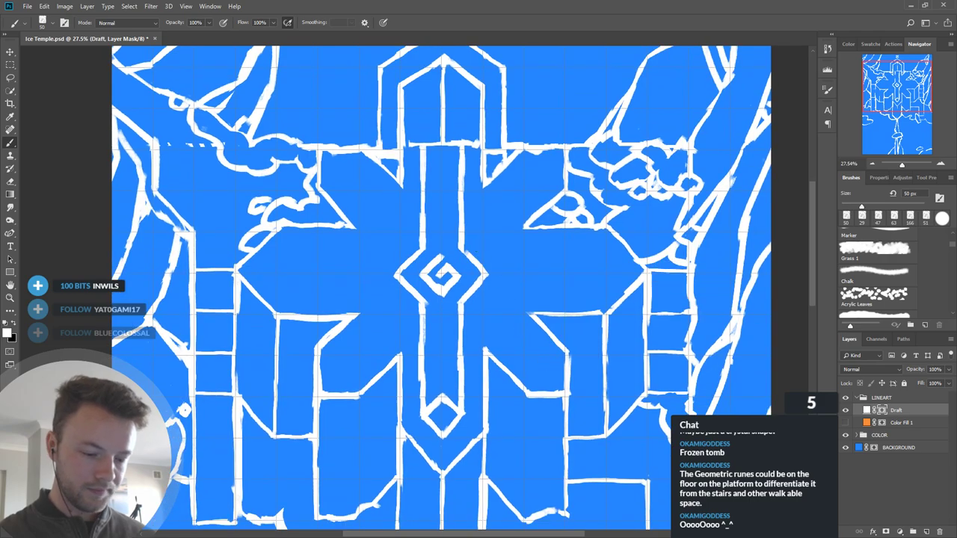
key(x)
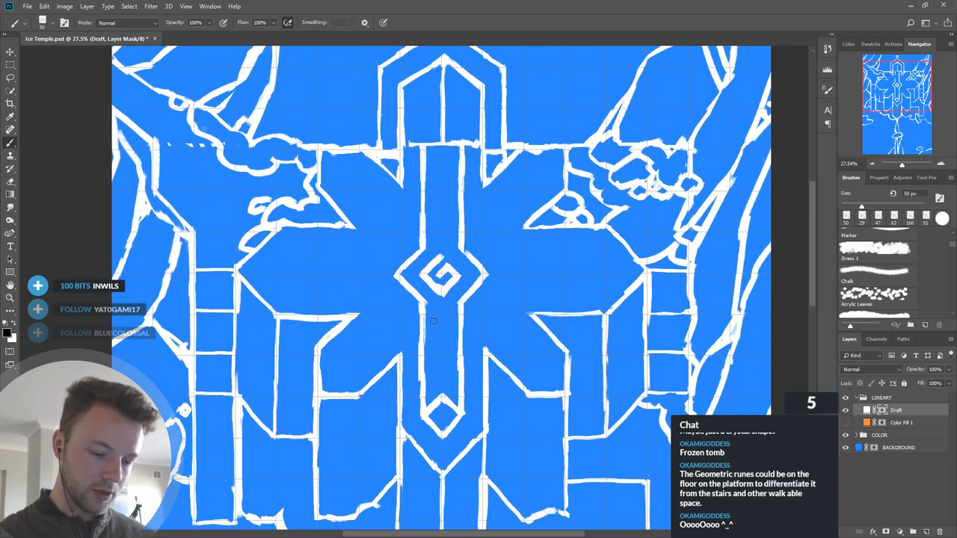
key(x)
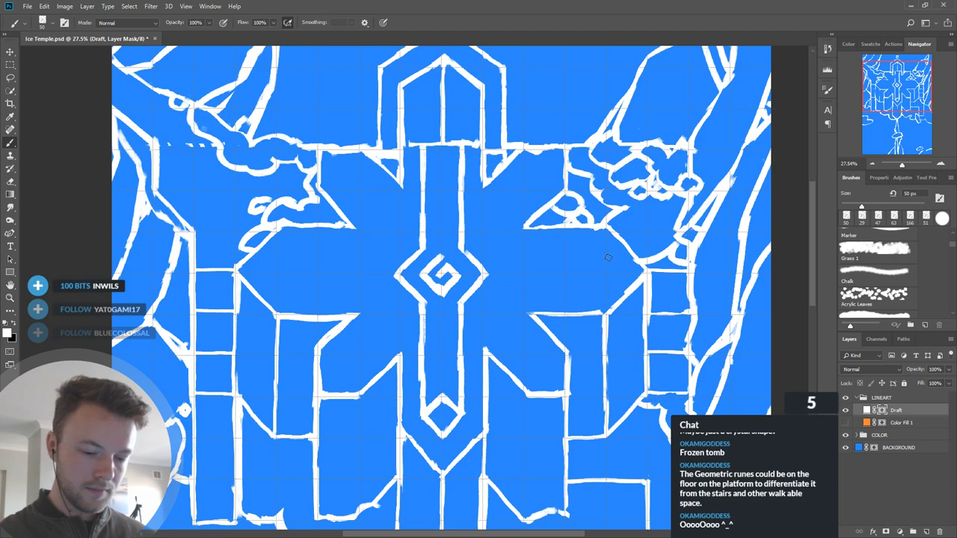
Step: Draw a white rune of an outward-pointing chevron and two vertical bars inside the star platform's right point
mouse_move(606, 256)
mouse_down()
mouse_move(621, 270)
mouse_move(608, 258)
mouse_move(589, 278)
mouse_up()
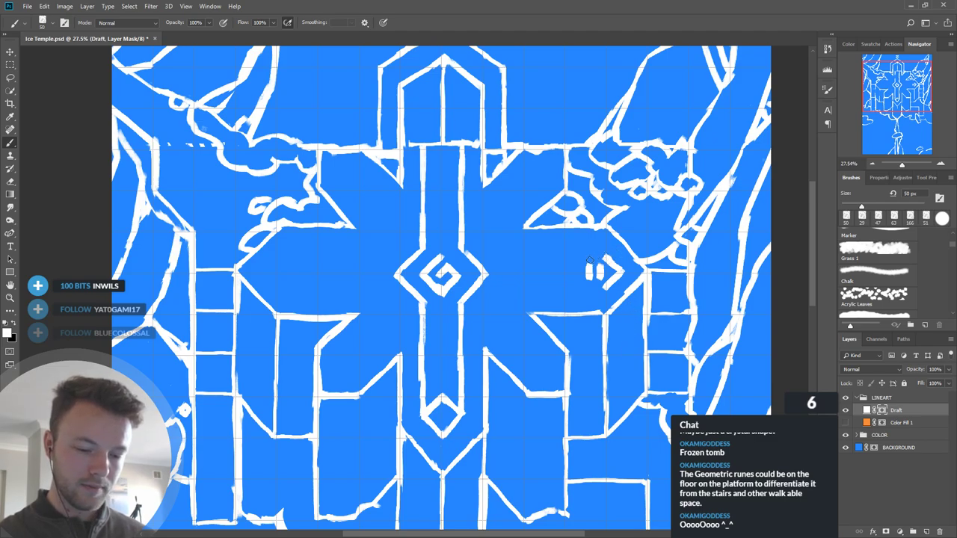
drag(589, 255, 589, 290)
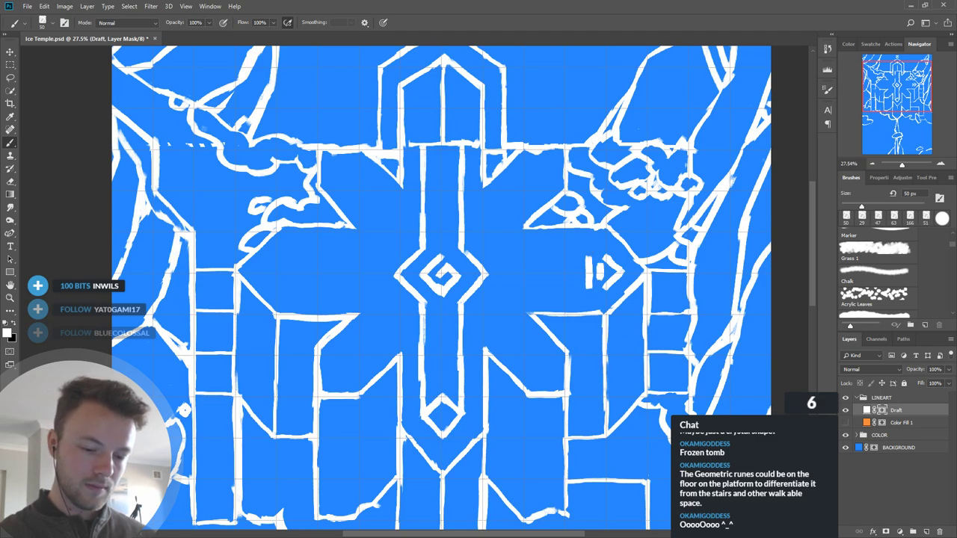
drag(601, 268, 639, 258)
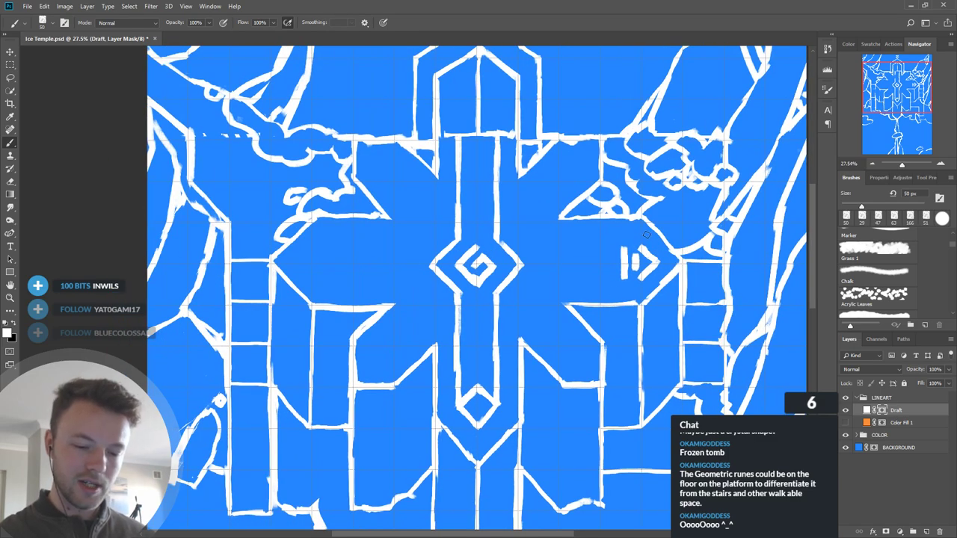
Step: Draw a mirrored white rune with an outward-pointing chevron and bars inside the star platform's left point
drag(478, 266, 483, 286)
drag(445, 350, 490, 359)
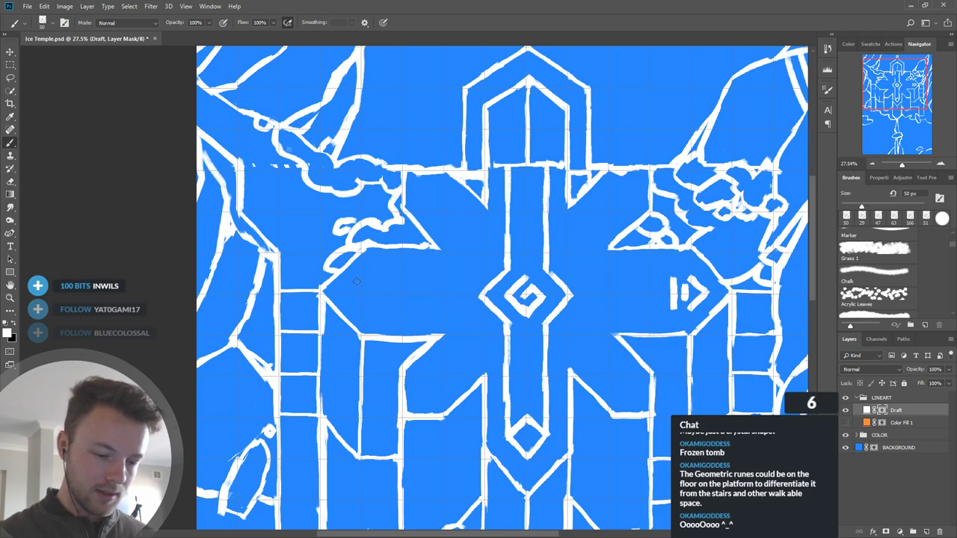
mouse_move(345, 292)
mouse_down()
mouse_move(362, 276)
mouse_move(364, 311)
mouse_up()
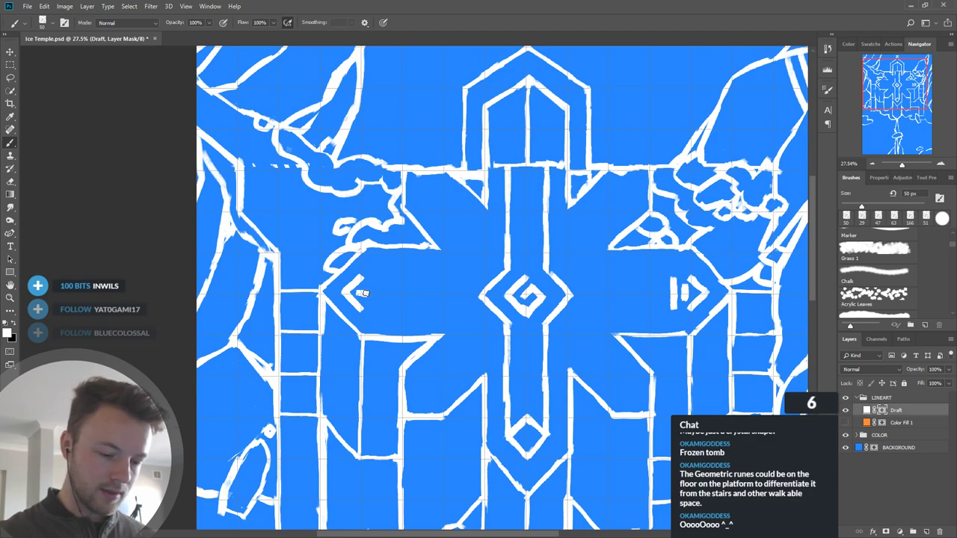
drag(363, 293, 370, 307)
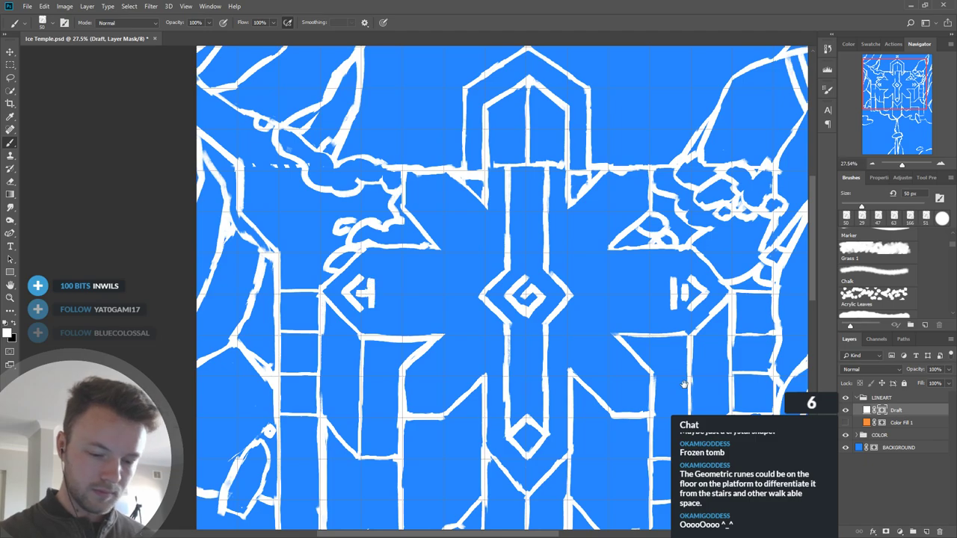
Step: Touch up the small diamond at the strip's lower end in white and erase the strip lines around it with black
drag(683, 384, 658, 352)
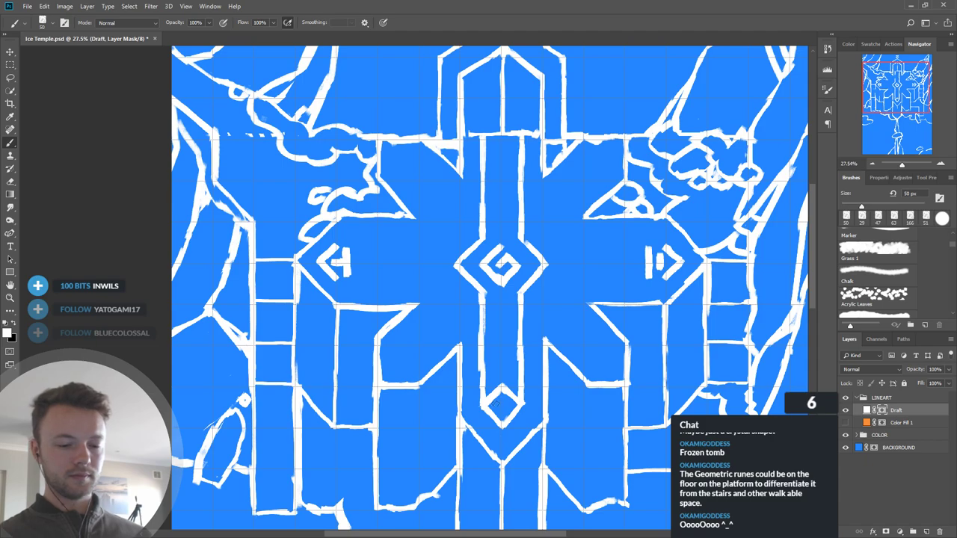
drag(641, 404, 621, 404)
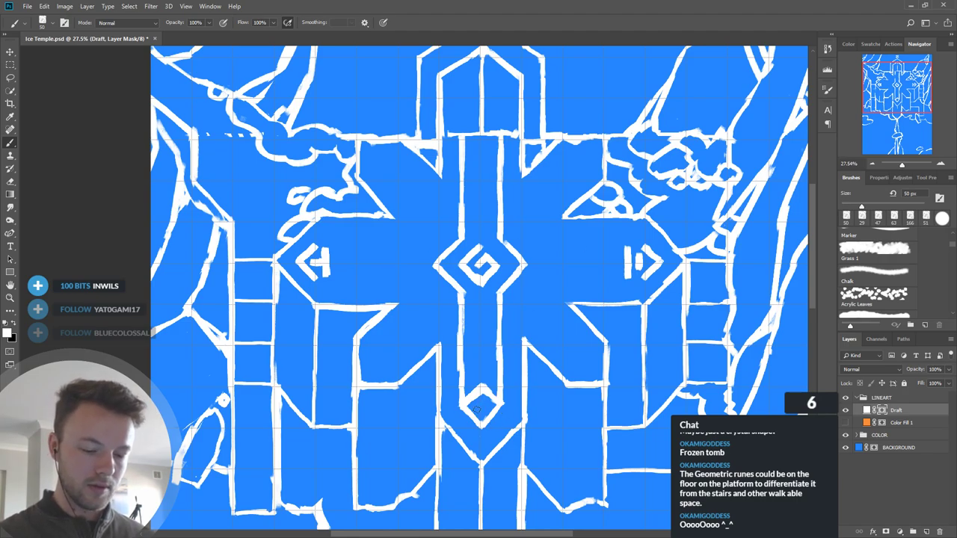
drag(465, 410, 480, 428)
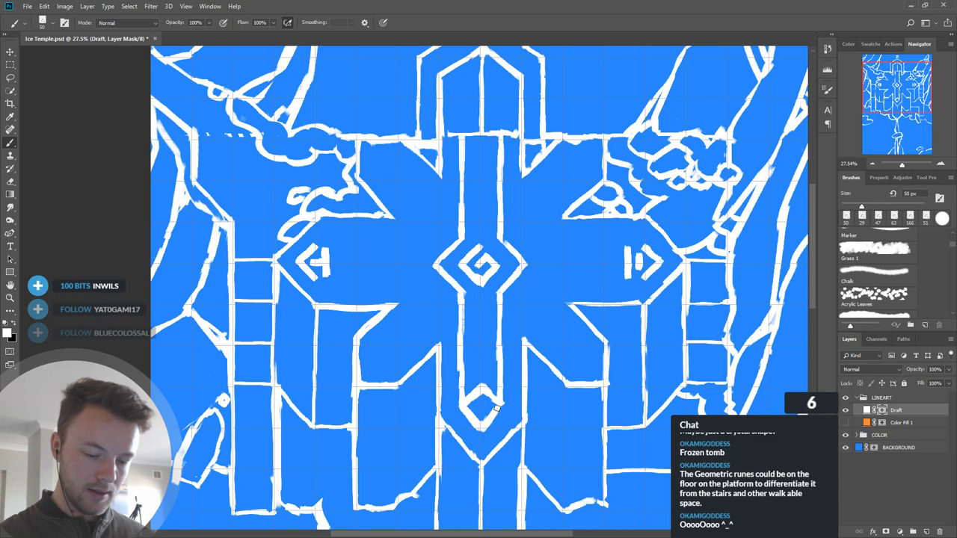
key(x)
mouse_move(462, 402)
mouse_down()
mouse_move(500, 367)
mouse_move(501, 400)
mouse_up()
drag(484, 433, 499, 407)
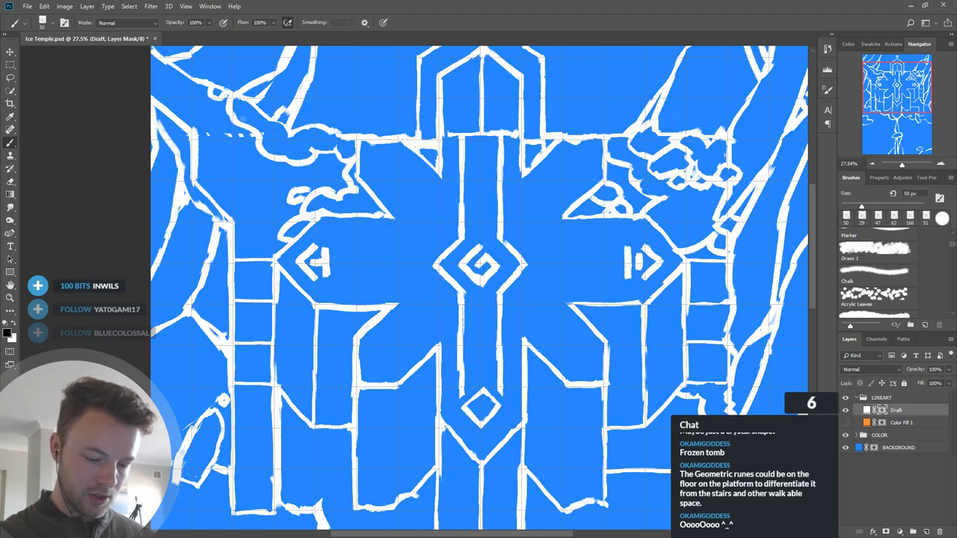
Step: Shorten the strip's two vertical lines with black so that they end above the small lower diamond
key(x)
mouse_move(463, 386)
mouse_down()
mouse_move(500, 397)
mouse_move(508, 389)
mouse_move(500, 382)
mouse_move(510, 389)
mouse_move(473, 358)
mouse_move(478, 394)
mouse_move(514, 385)
mouse_move(456, 406)
mouse_move(495, 386)
mouse_move(503, 401)
mouse_move(482, 365)
mouse_move(460, 384)
mouse_move(485, 356)
mouse_move(503, 398)
mouse_up()
key(x)
key(x)
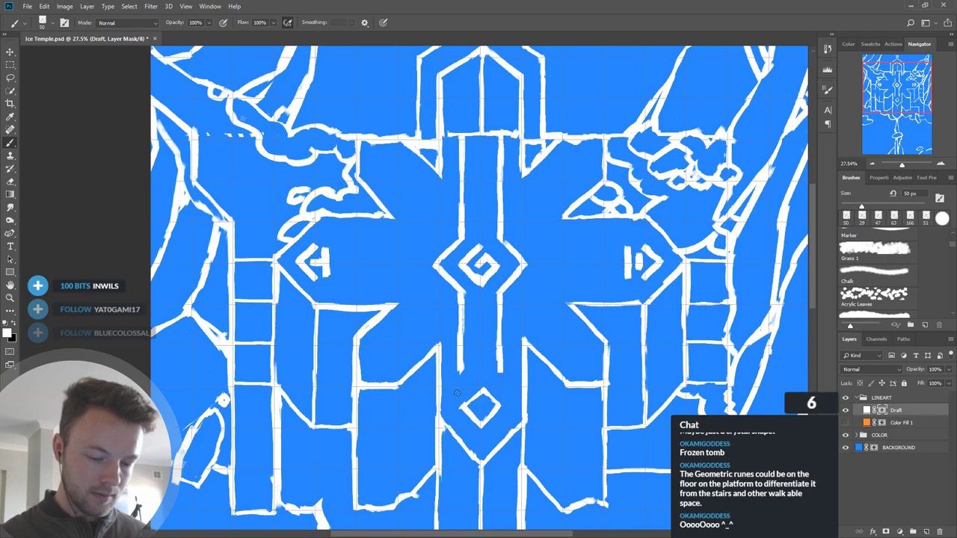
drag(498, 363, 499, 372)
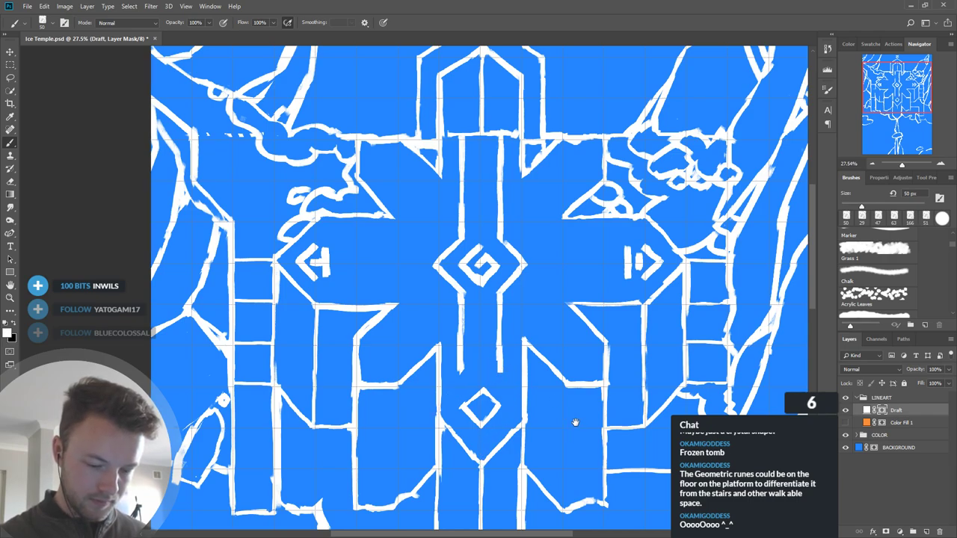
Step: Draw two nested white upward-pointing chevrons over the small lower diamond, spanning between the adjoining vertical lines
drag(573, 423, 568, 359)
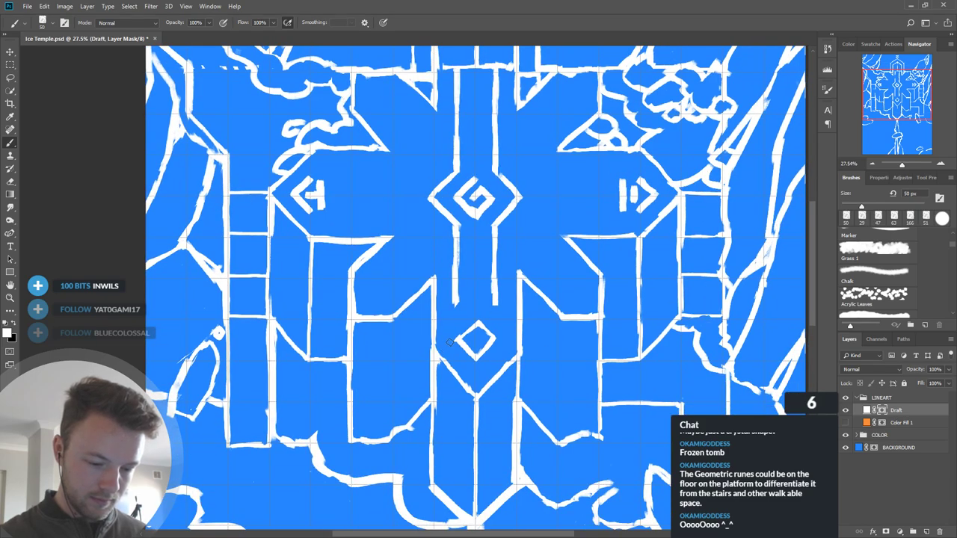
mouse_move(434, 358)
mouse_down()
mouse_move(492, 310)
mouse_move(508, 344)
mouse_move(481, 325)
mouse_move(514, 355)
mouse_up()
mouse_move(459, 336)
mouse_down()
mouse_move(490, 298)
mouse_move(516, 341)
mouse_up()
key(x)
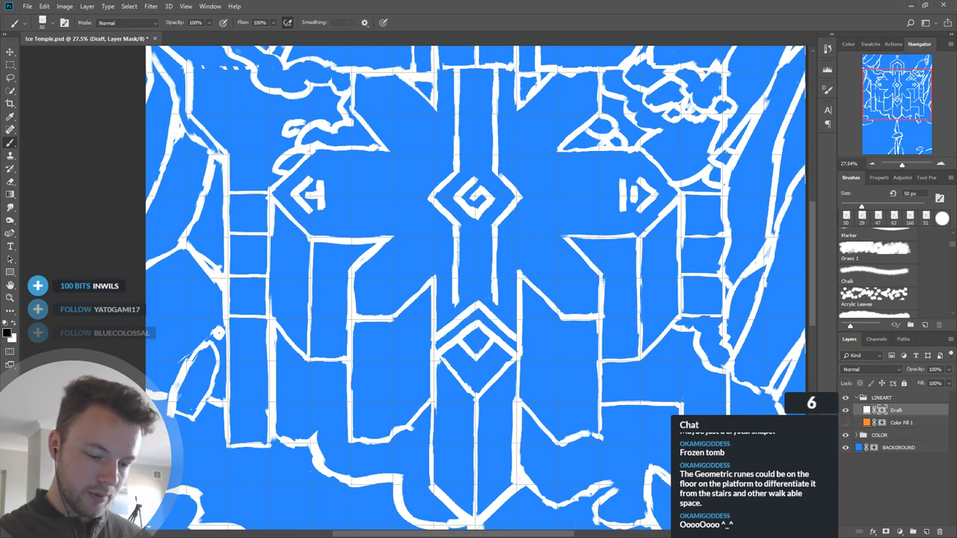
key(x)
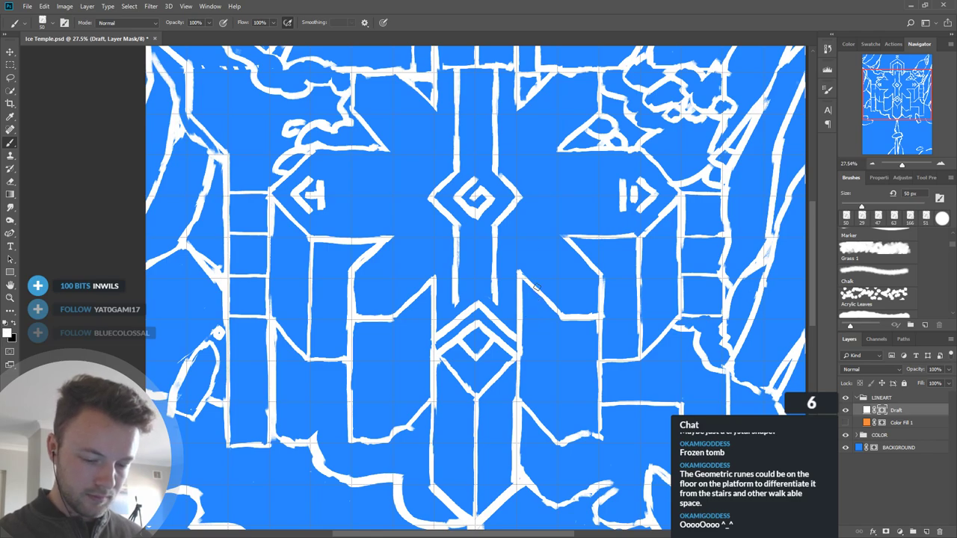
scroll(507, 329, up, 5)
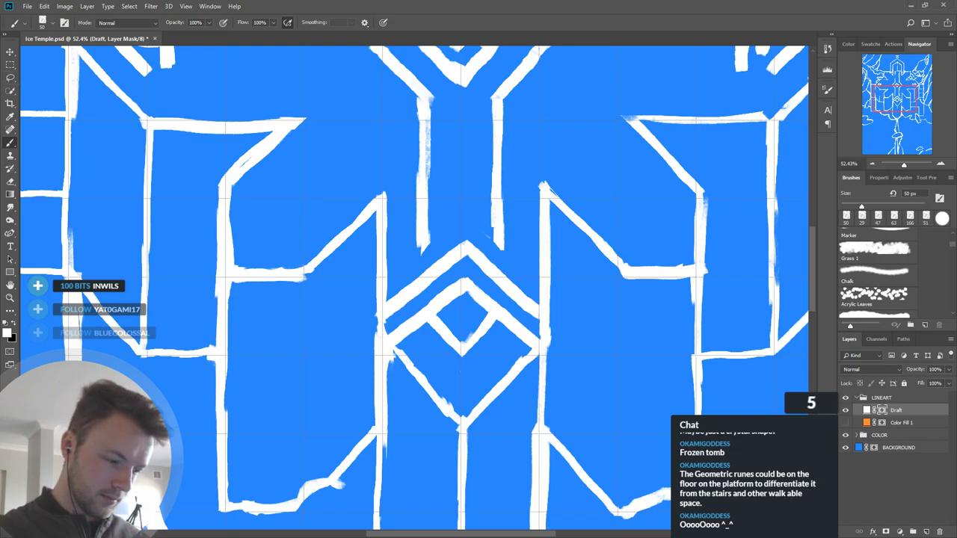
Step: Lasso the small inner diamond, move it down to the middle of the larger lower diamond, and deselect it
click(12, 80)
mouse_move(421, 310)
mouse_down()
mouse_move(464, 371)
mouse_move(499, 327)
mouse_move(477, 275)
mouse_move(423, 308)
mouse_up()
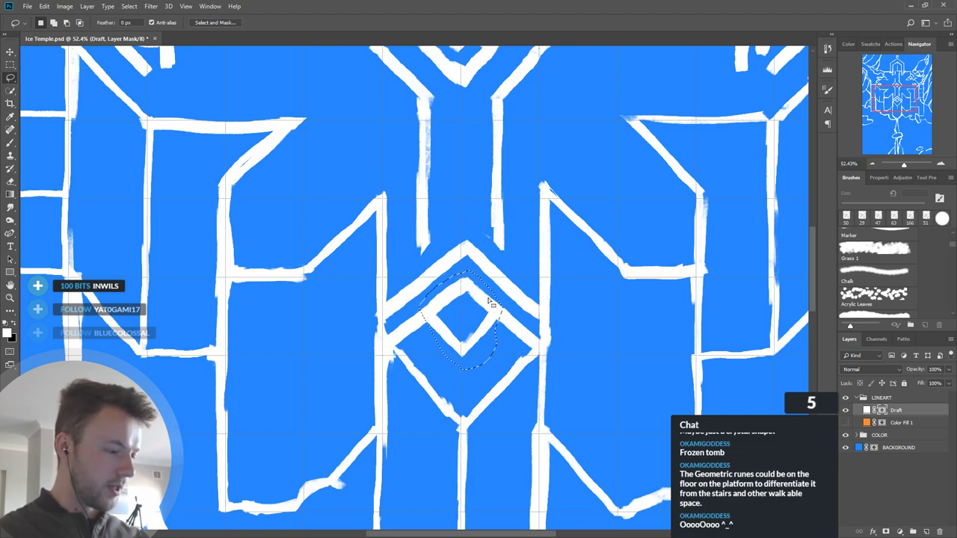
drag(492, 320, 493, 349)
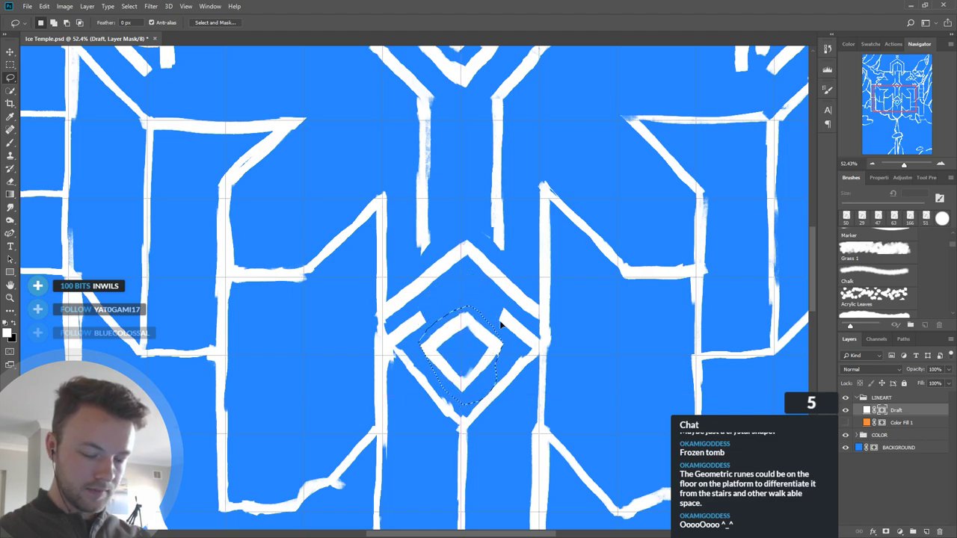
click(478, 286)
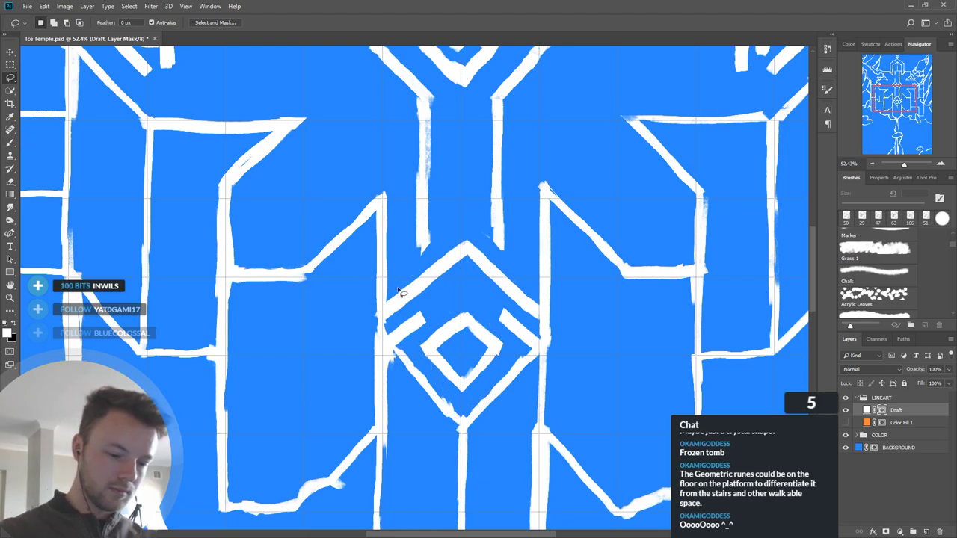
Step: Redraw the missing peak of the inner chevron in white to close the larger diamond above the small one
click(10, 143)
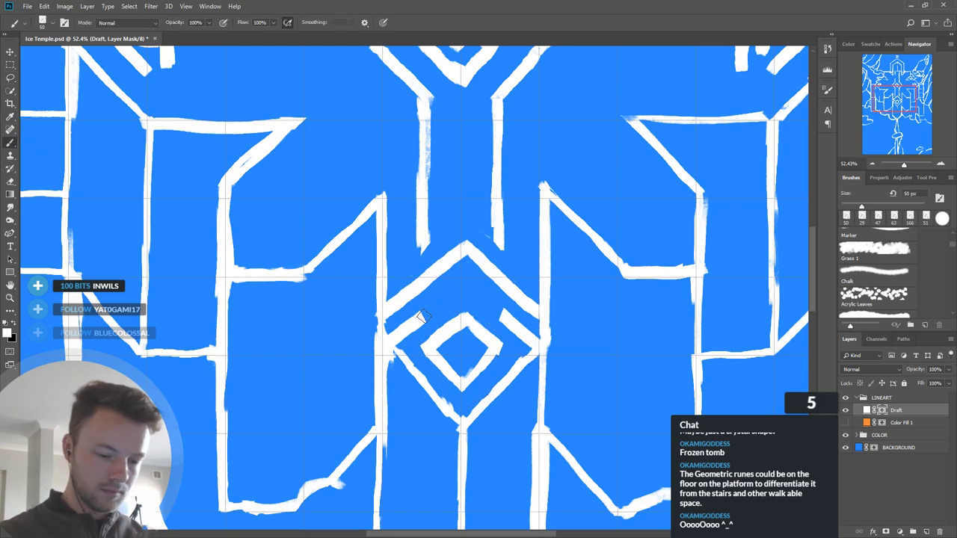
drag(458, 291, 422, 316)
mouse_move(391, 348)
mouse_down()
mouse_move(458, 289)
mouse_move(515, 318)
mouse_up()
Step: Extend the strip's two vertical lines downward in white until they meet the outer chevron above the lower diamond
key(x)
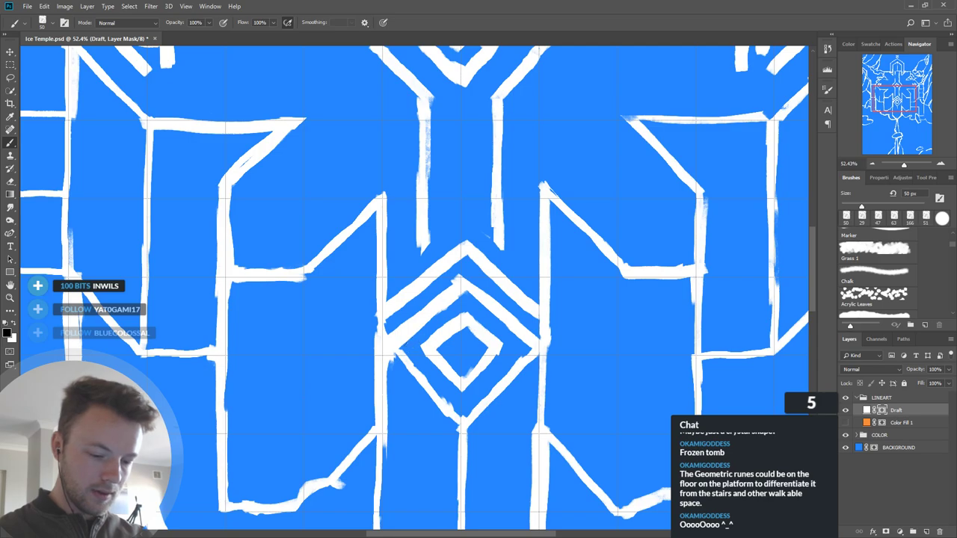
key(x)
key(x)
key(x)
drag(498, 243, 499, 269)
drag(425, 231, 421, 272)
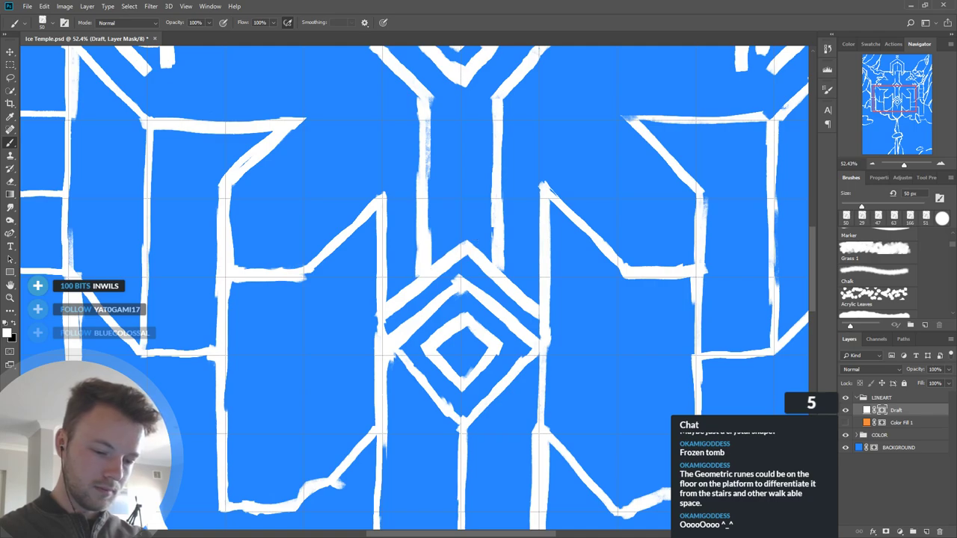
Step: Thicken the two lower edges of the larger lower diamond with white strokes
scroll(538, 212, down, 6)
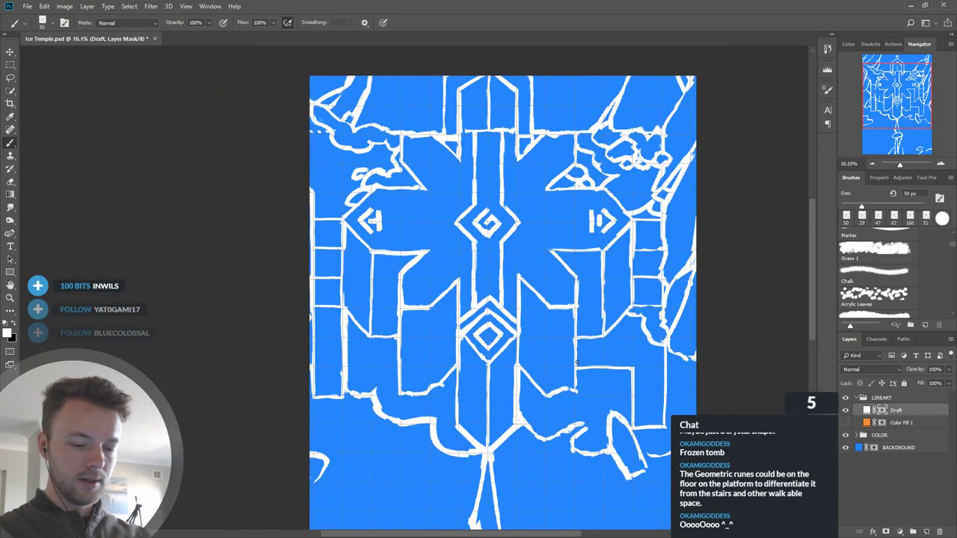
scroll(537, 213, up, 3)
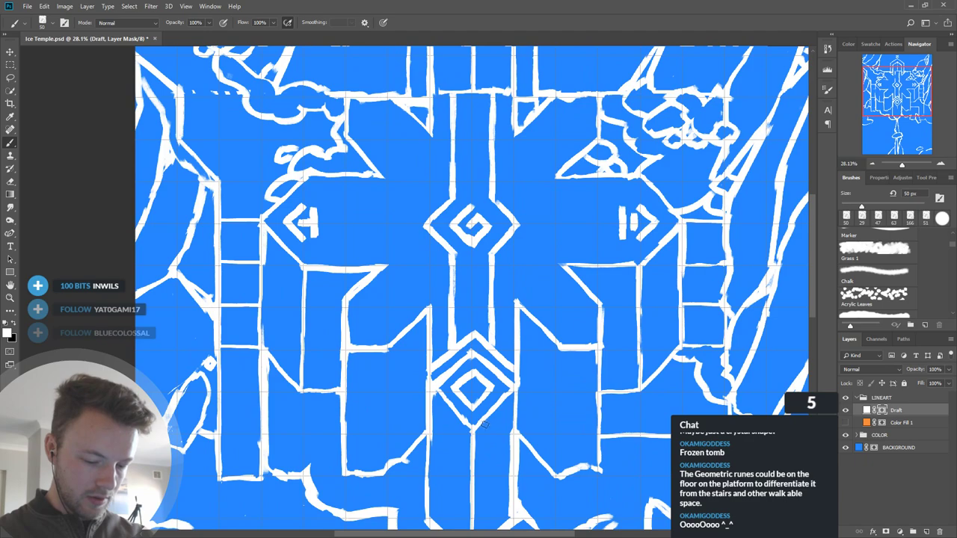
drag(476, 426, 513, 394)
drag(437, 393, 467, 427)
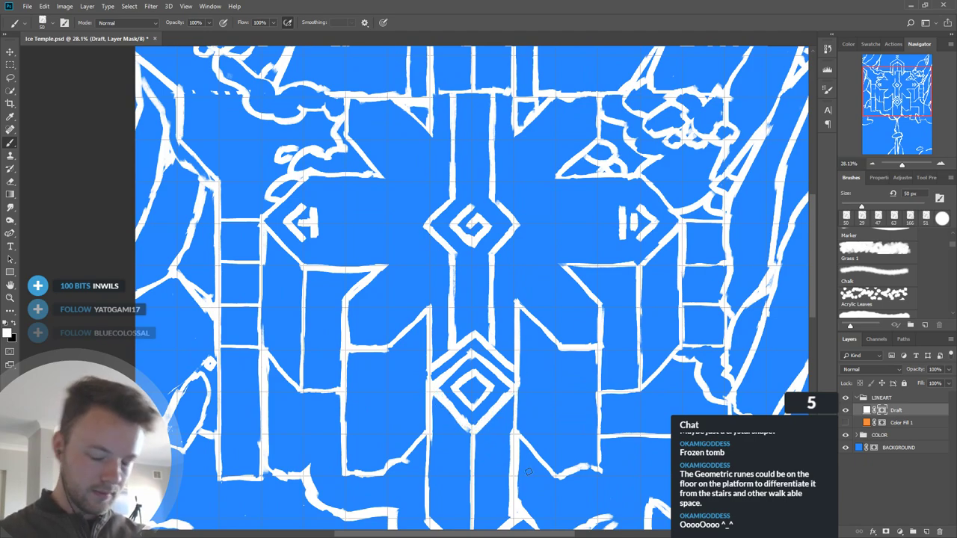
Step: Draw white inward-pointing chevrons beside the left and right runes so that each rune is enclosed in a diamond
drag(680, 348, 663, 362)
key(x)
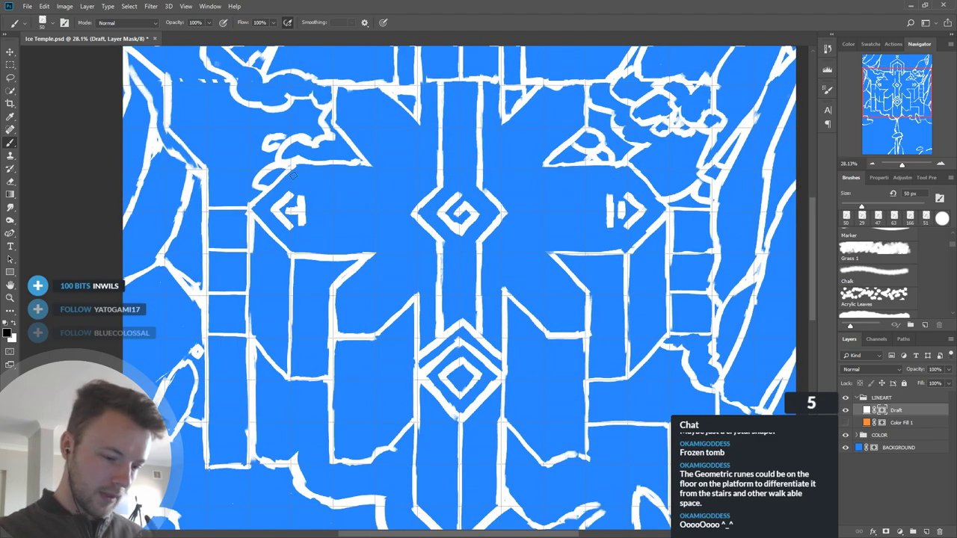
key(x)
mouse_move(290, 164)
mouse_down()
mouse_move(331, 210)
mouse_move(293, 253)
mouse_up()
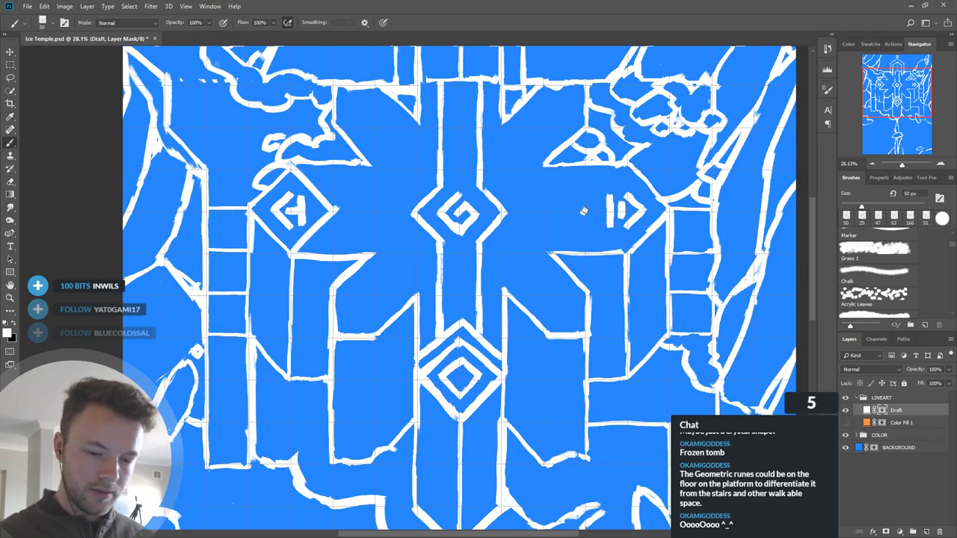
drag(582, 212, 629, 160)
drag(582, 213, 618, 253)
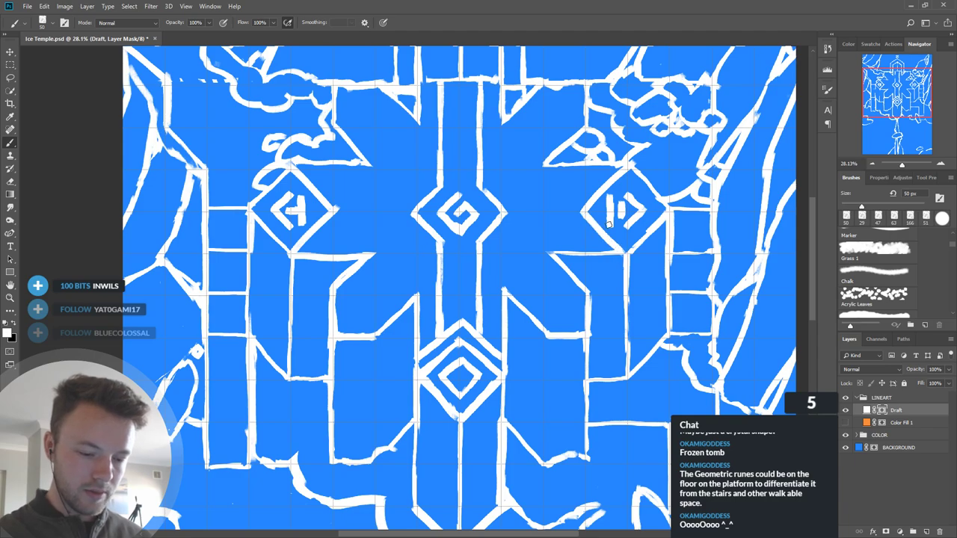
Step: Erase the outer chevron above the lower diamond with black
scroll(538, 342, up, 1)
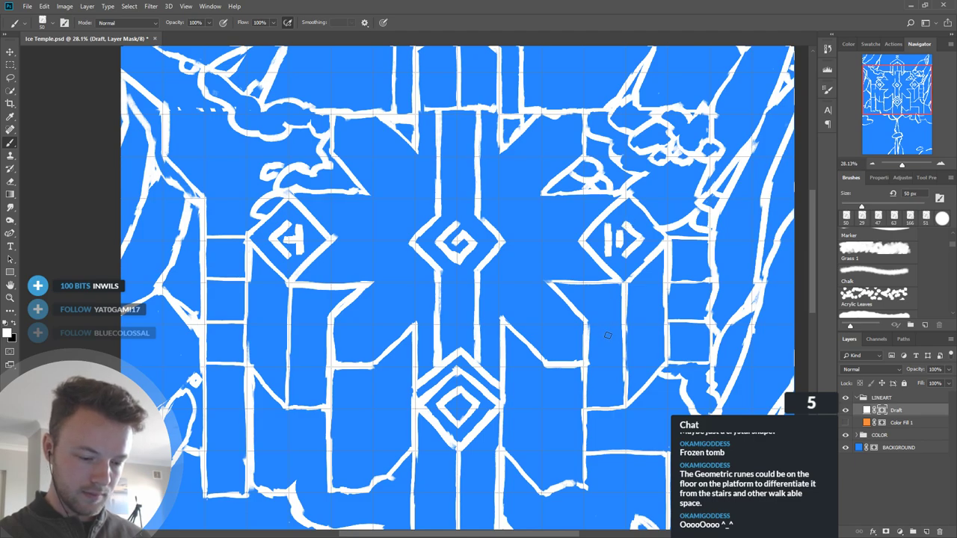
key(x)
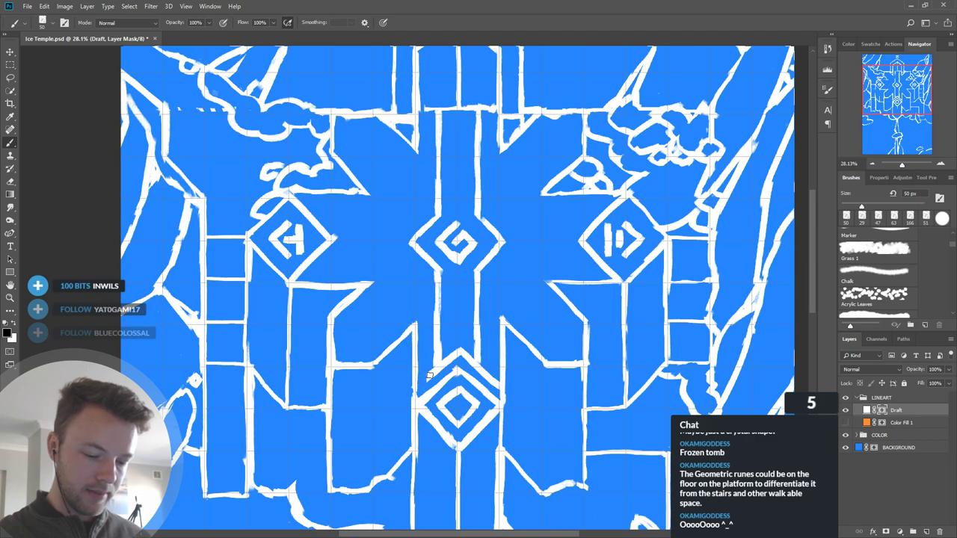
mouse_move(428, 379)
mouse_down()
mouse_move(471, 338)
mouse_move(468, 354)
mouse_move(463, 347)
mouse_move(494, 383)
mouse_up()
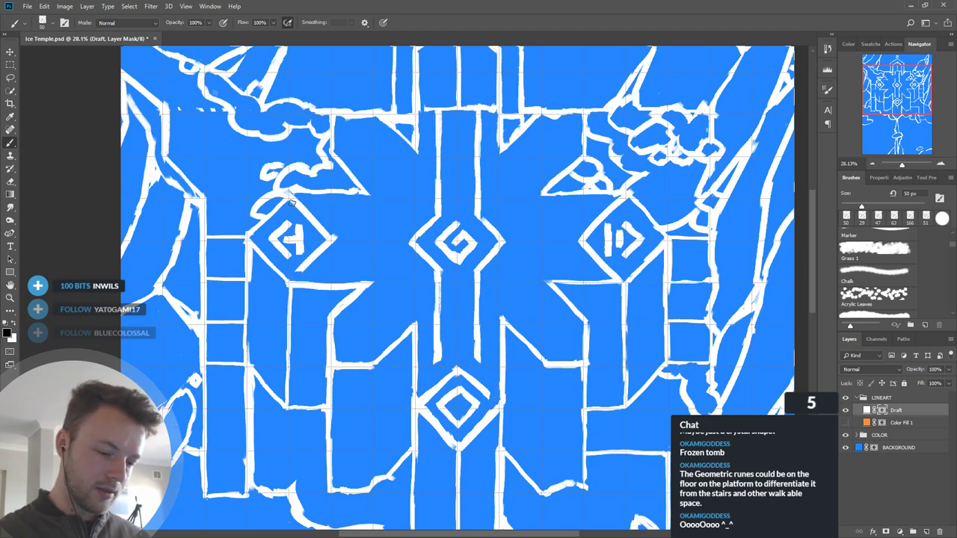
Step: Redraw the star platform's upper-left notch edge in white and separate the rune diamonds' inner sides from the platform outline with black
key(x)
mouse_move(296, 196)
mouse_down()
mouse_move(377, 187)
mouse_move(343, 165)
mouse_move(371, 194)
mouse_up()
key(x)
drag(341, 151, 373, 191)
drag(301, 185, 357, 190)
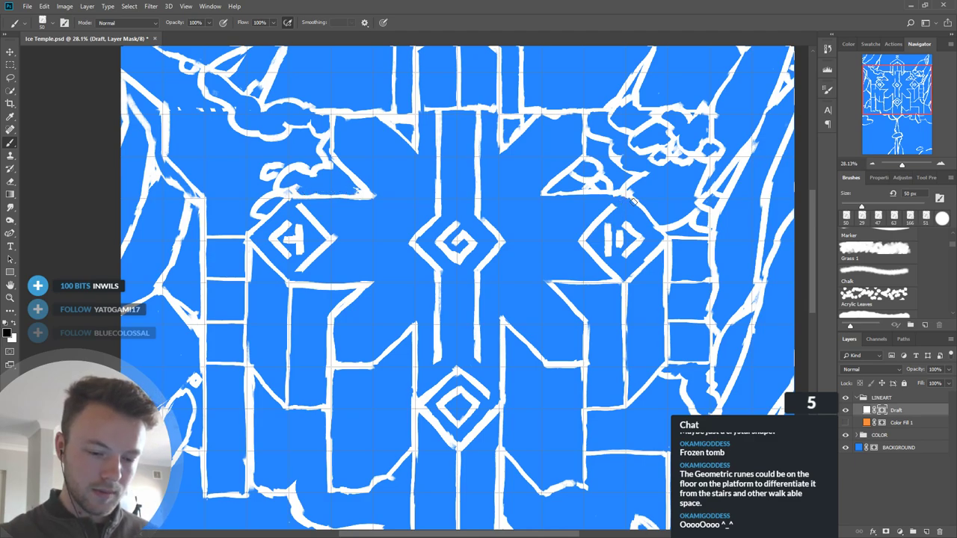
Step: Switch the painting colour to white and reduce the brush size to 27 px
key(x)
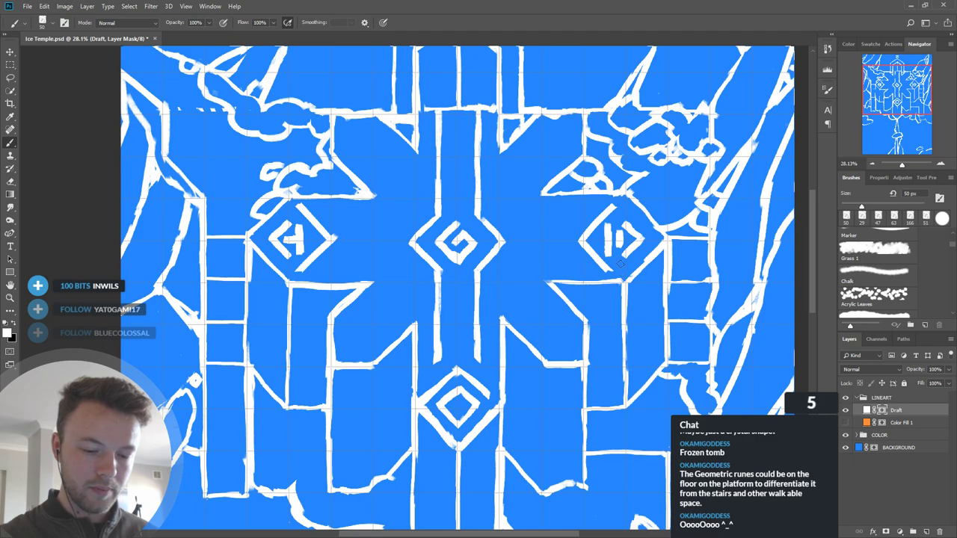
drag(861, 206, 852, 207)
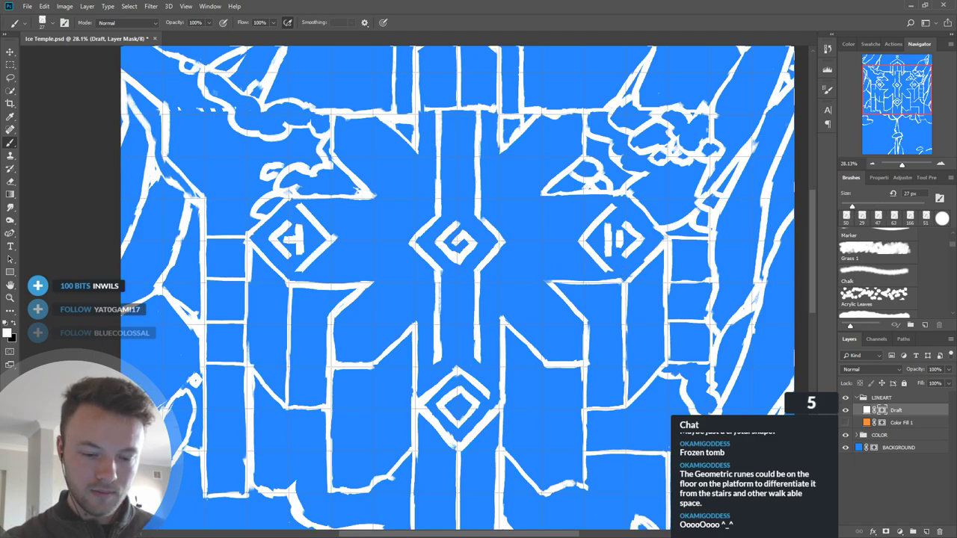
drag(543, 275, 613, 267)
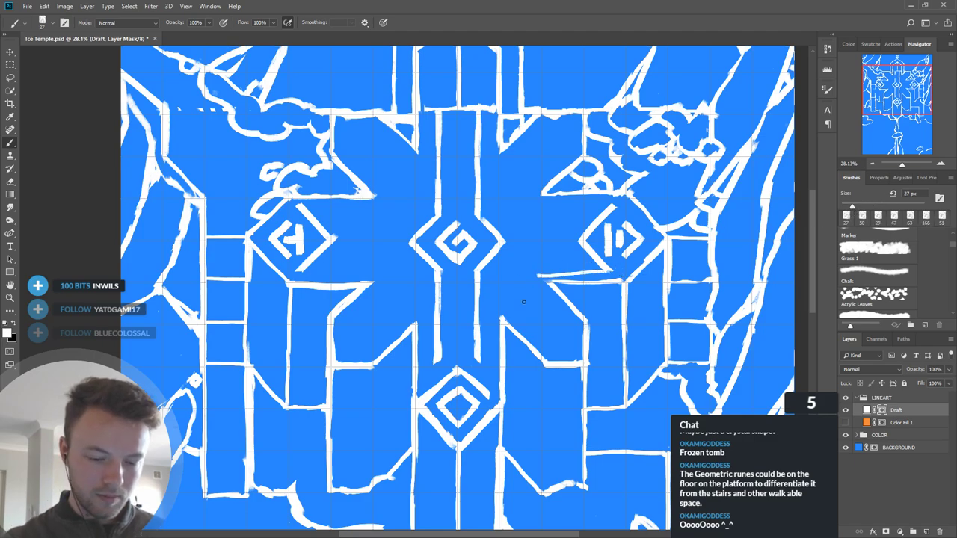
mouse_move(539, 289)
mouse_down()
mouse_move(573, 348)
mouse_move(571, 324)
mouse_move(555, 354)
mouse_up()
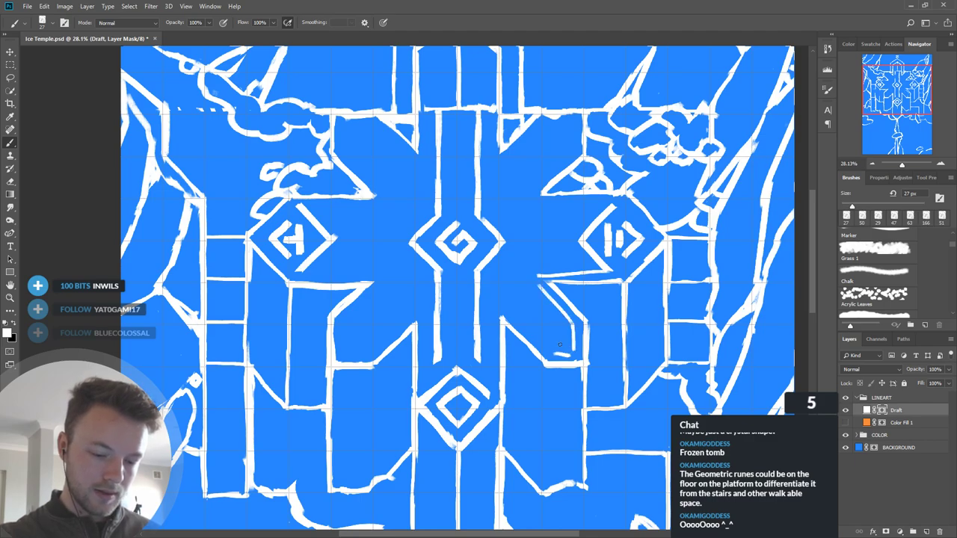
drag(510, 310, 545, 351)
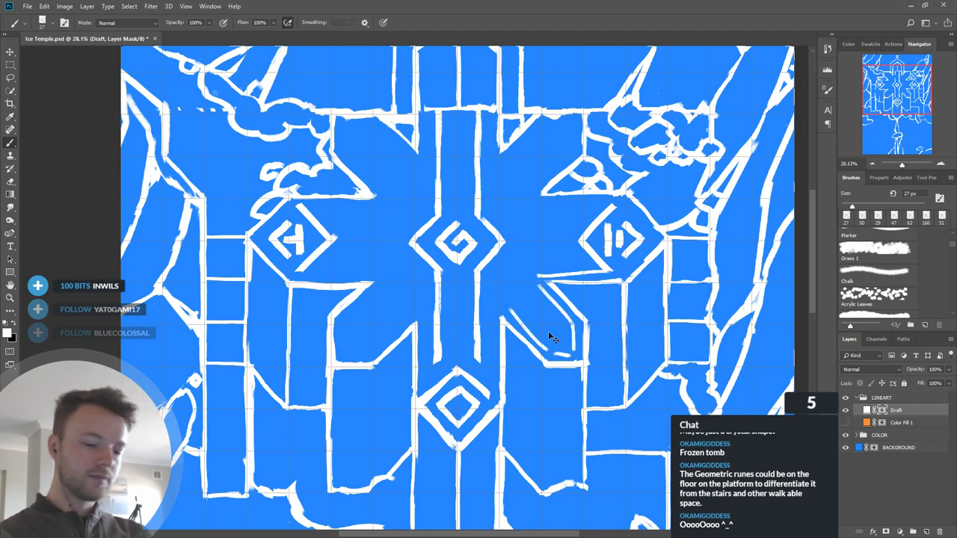
key(ctrl+z)
key(ctrl+z)
key(ctrl+z)
key(ctrl+z)
key(ctrl+z)
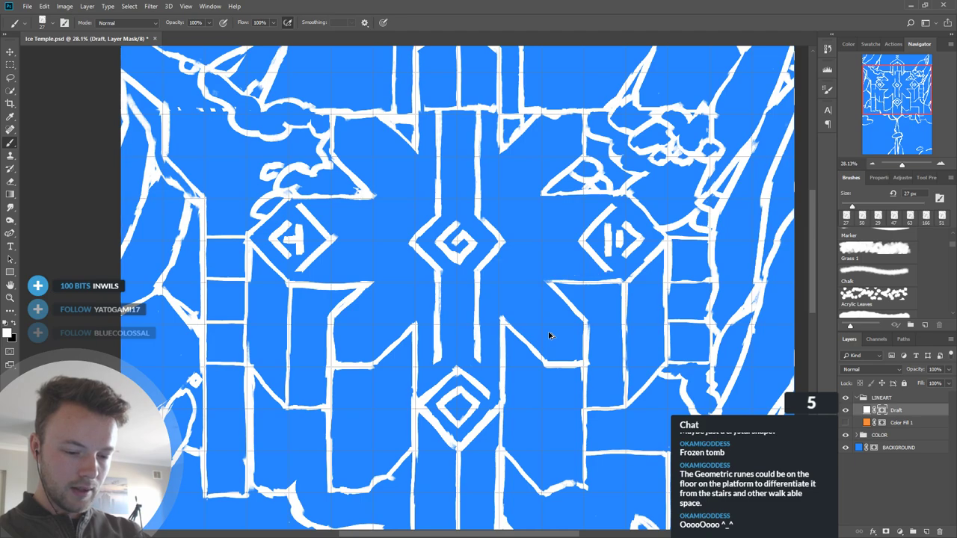
Step: Thin the inner sides of both rune diamonds and the upper-left edge of the lower diamond with black
key(x)
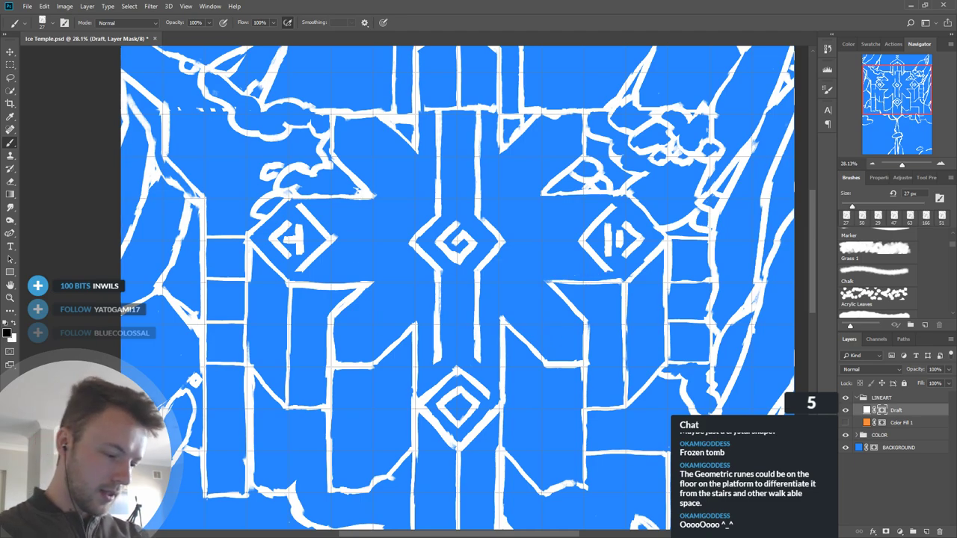
drag(304, 202, 337, 238)
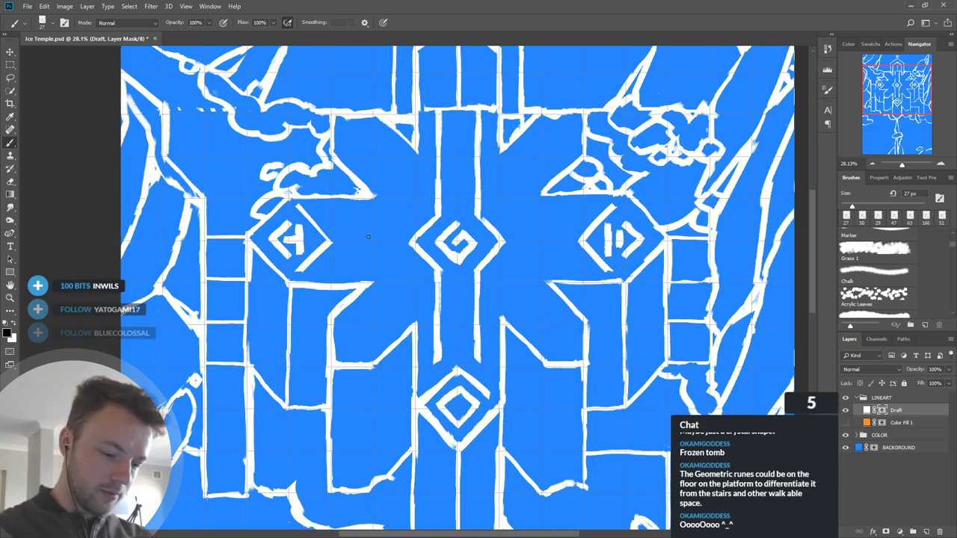
drag(302, 273, 334, 240)
drag(578, 239, 613, 203)
key(ctrl+z)
drag(580, 238, 615, 206)
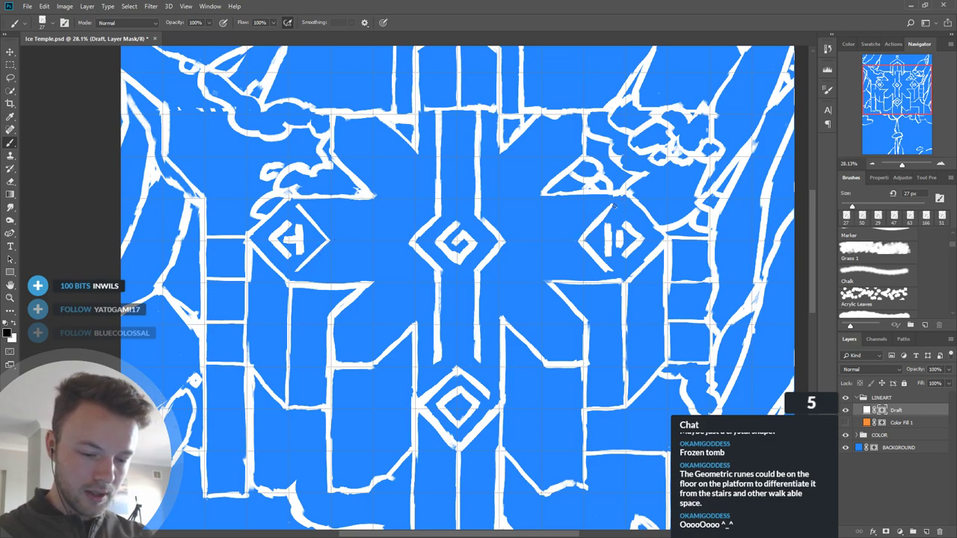
mouse_move(579, 236)
mouse_down()
mouse_move(586, 222)
mouse_move(610, 270)
mouse_move(595, 261)
mouse_up()
drag(422, 394, 458, 364)
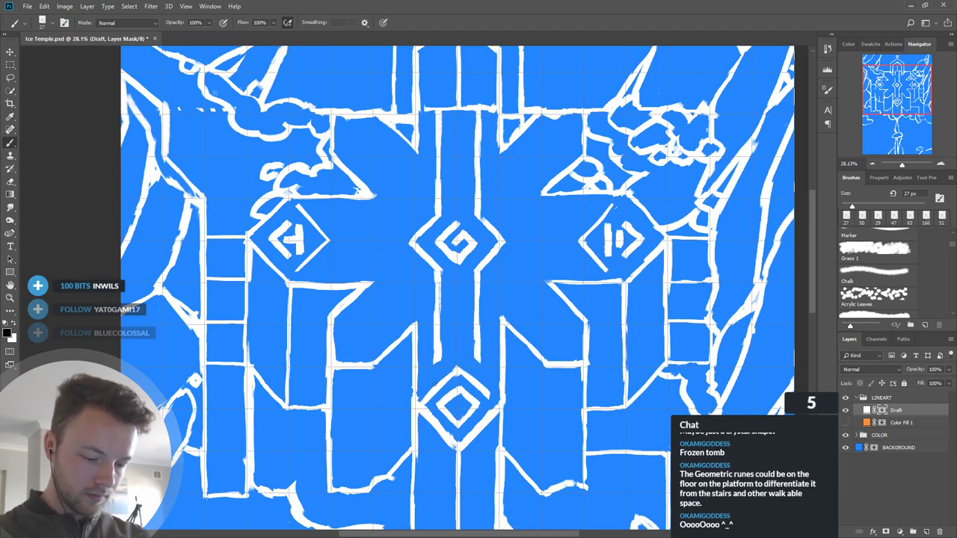
drag(429, 393, 457, 367)
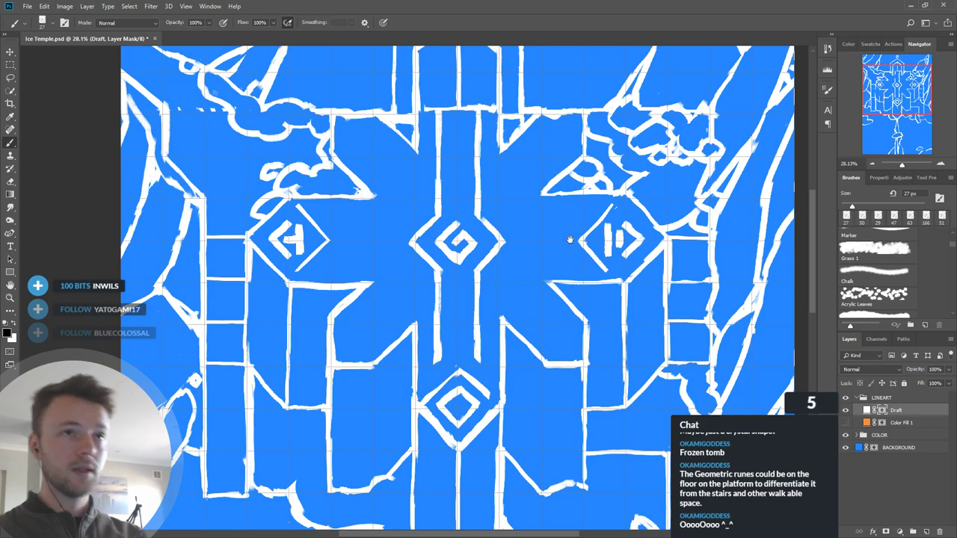
Step: Draw a small pointed rock in white above the platform's back edge, left of the arched doorway
drag(571, 242, 566, 305)
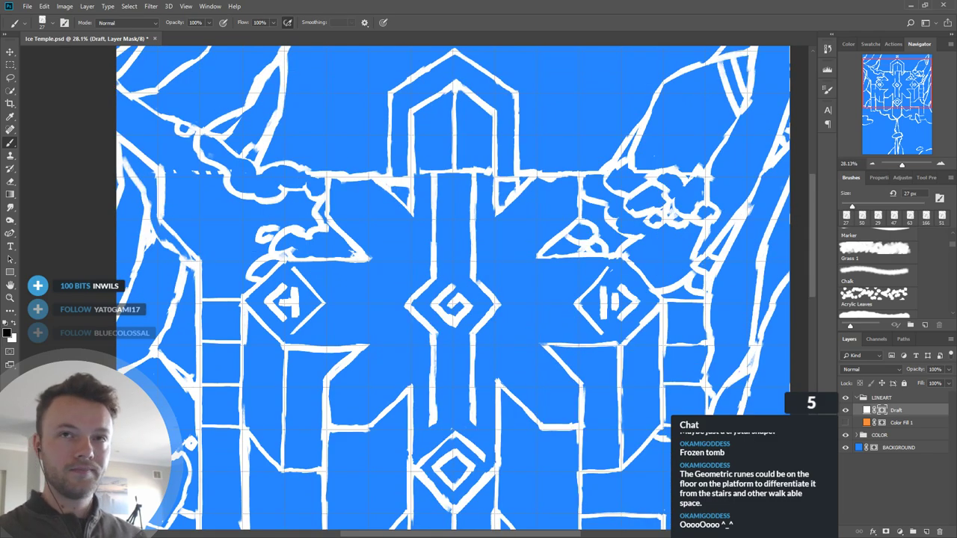
scroll(547, 322, up, 1)
key(x)
scroll(516, 201, up, 2)
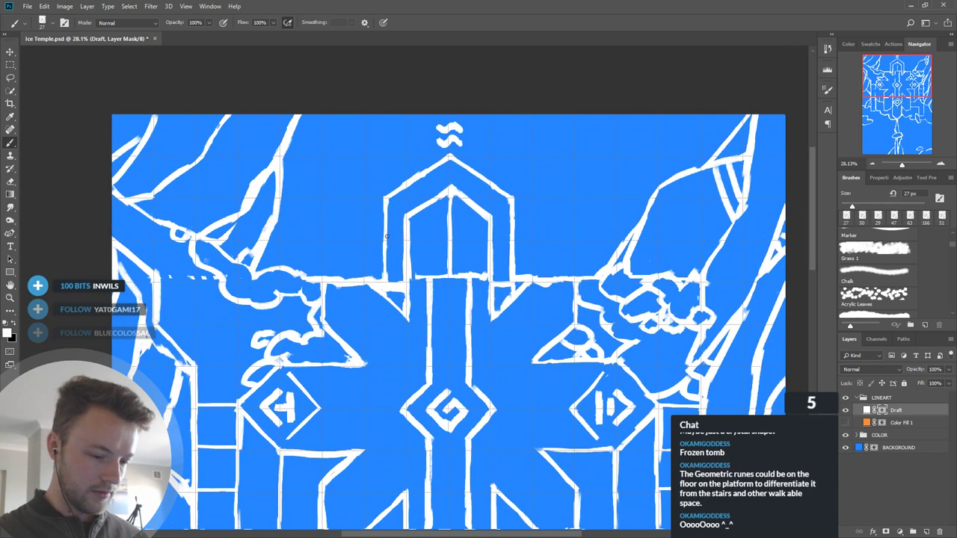
key(x)
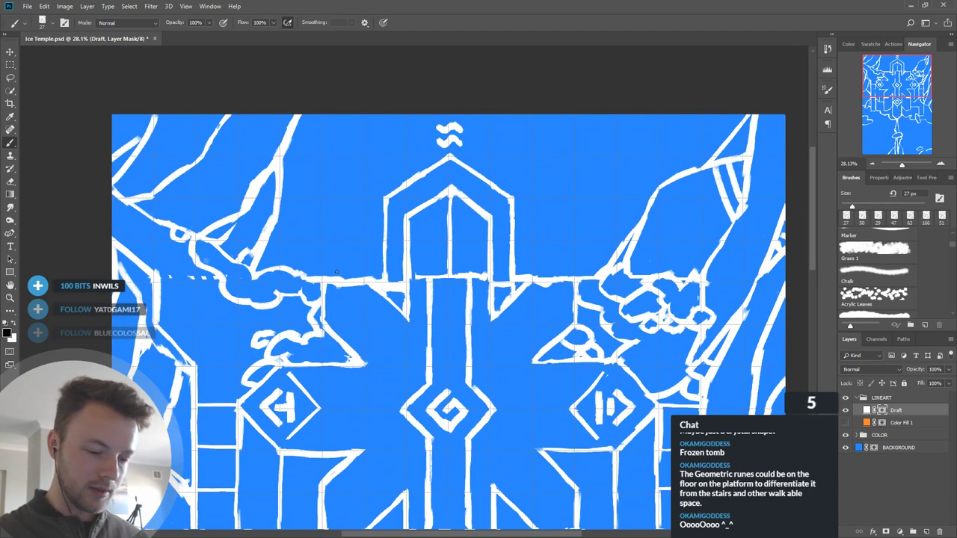
key(x)
mouse_move(299, 273)
mouse_down()
mouse_move(334, 224)
mouse_move(319, 265)
mouse_up()
Step: Draw a white cliff line from the small rock's tip up to the canvas's top edge, redoing the stroke until it runs smoothly
mouse_move(339, 217)
mouse_down()
mouse_move(322, 275)
mouse_move(319, 249)
mouse_move(338, 221)
mouse_move(344, 162)
mouse_move(377, 116)
mouse_up()
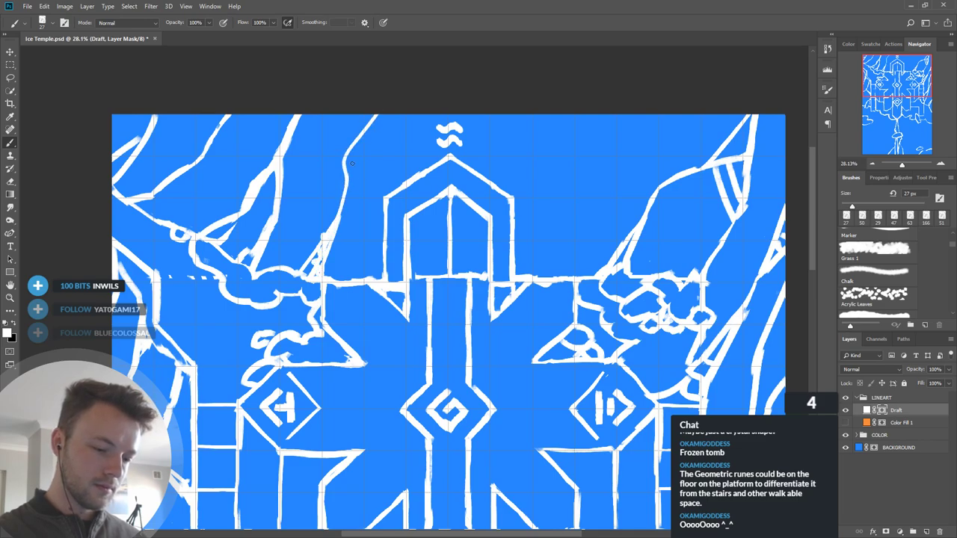
key(ctrl+z)
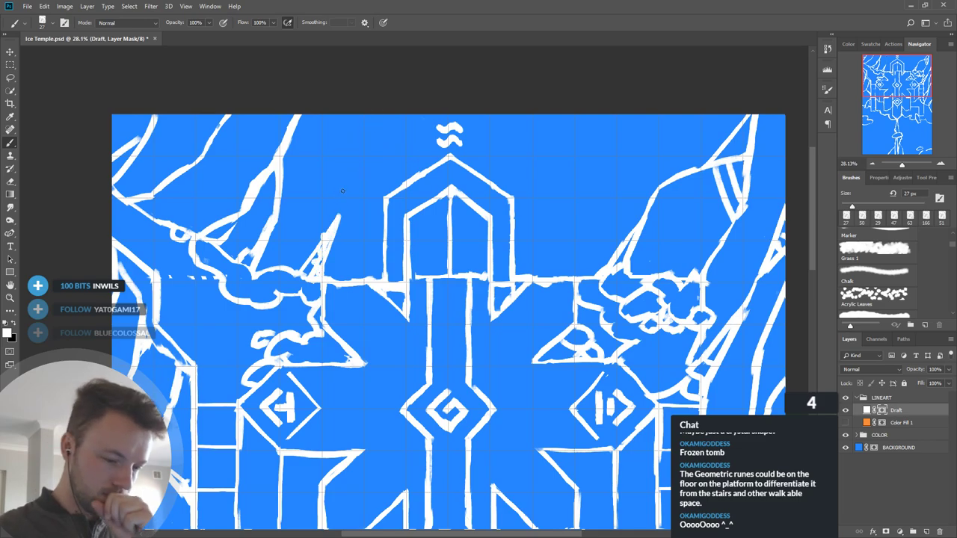
drag(337, 218, 378, 160)
key(ctrl+z)
drag(336, 219, 378, 115)
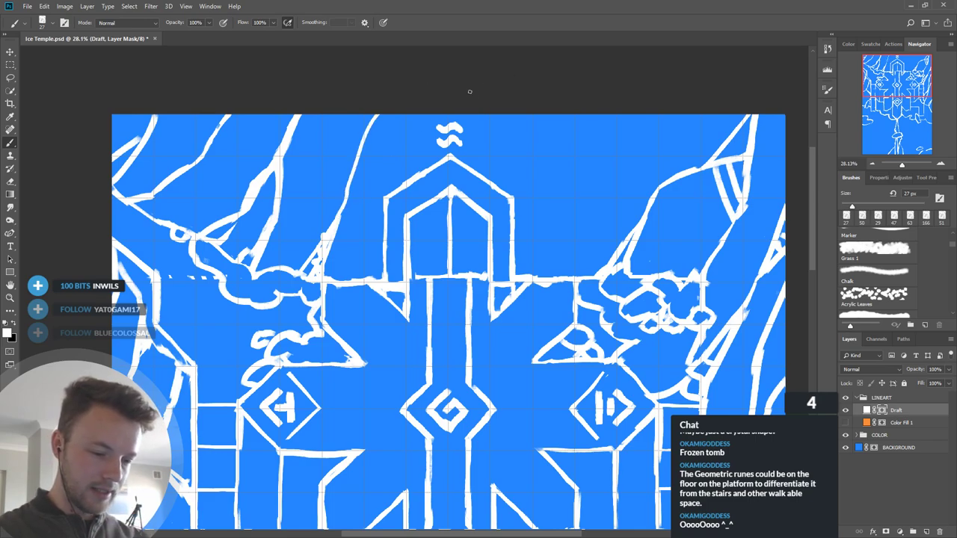
Step: Draw a white cliff line right of the arched doorway from the platform's back edge to the canvas's top, with a short branching crack
drag(673, 123, 619, 149)
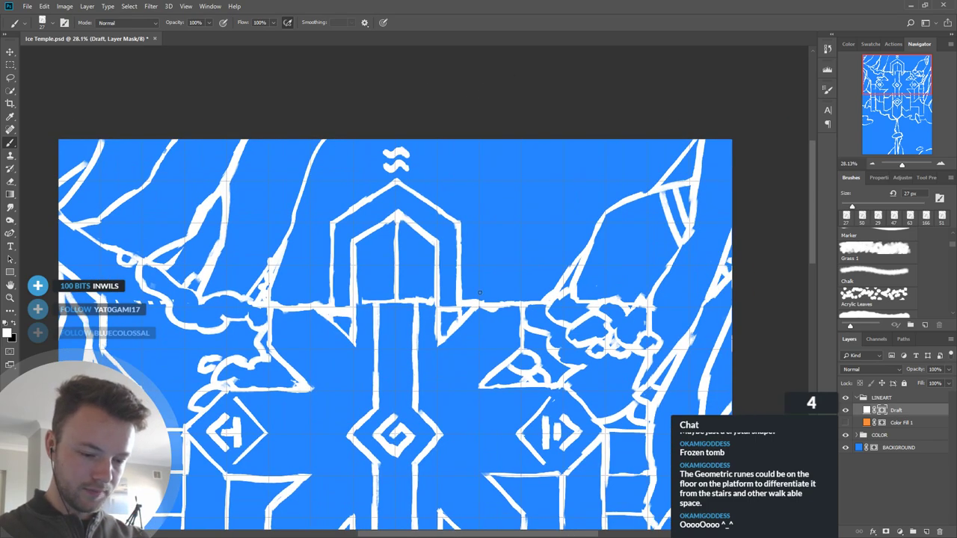
mouse_move(504, 292)
mouse_down()
mouse_move(510, 303)
mouse_move(489, 303)
mouse_move(506, 293)
mouse_move(507, 302)
mouse_move(554, 215)
mouse_up()
key(x)
key(x)
key(ctrl+z)
mouse_move(508, 287)
mouse_down()
mouse_move(555, 226)
mouse_move(536, 238)
mouse_move(578, 205)
mouse_move(583, 232)
mouse_move(577, 211)
mouse_move(588, 226)
mouse_move(616, 131)
mouse_up()
drag(574, 193, 576, 209)
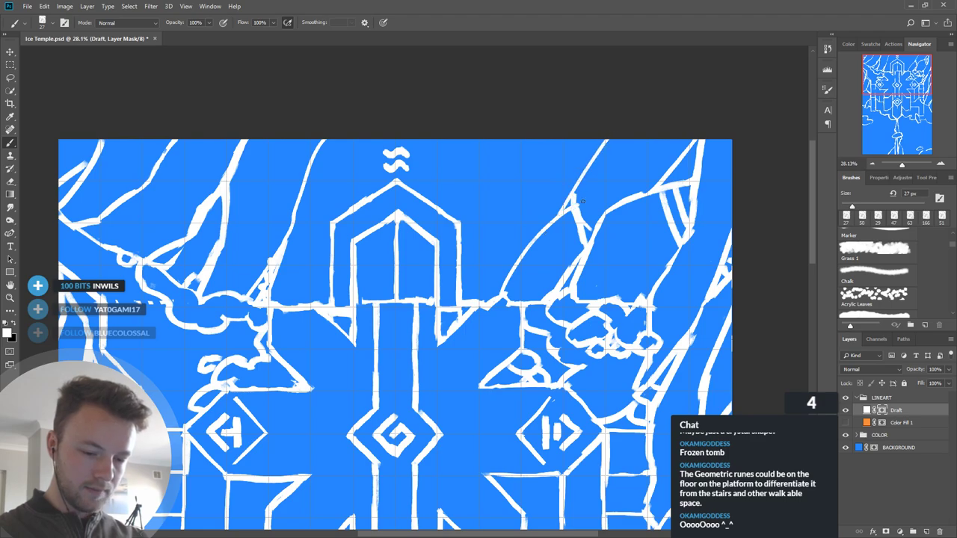
Step: Draw a rounded rock outline in white above the platform's back edge, right of the arched doorway, and erase its excess inner stroke with black
mouse_move(463, 298)
mouse_down()
mouse_move(473, 274)
mouse_move(524, 248)
mouse_up()
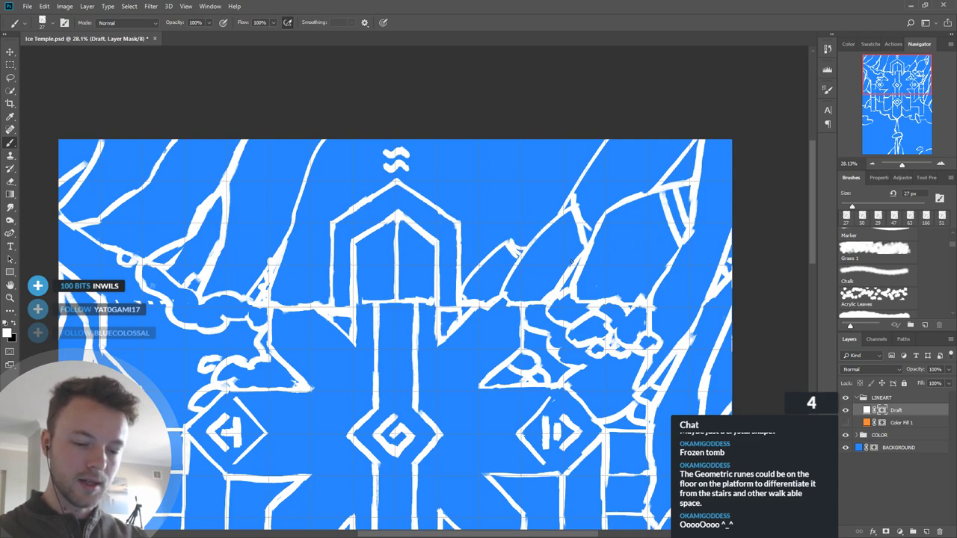
key(x)
mouse_move(505, 249)
mouse_down()
mouse_move(516, 258)
mouse_move(515, 250)
mouse_up()
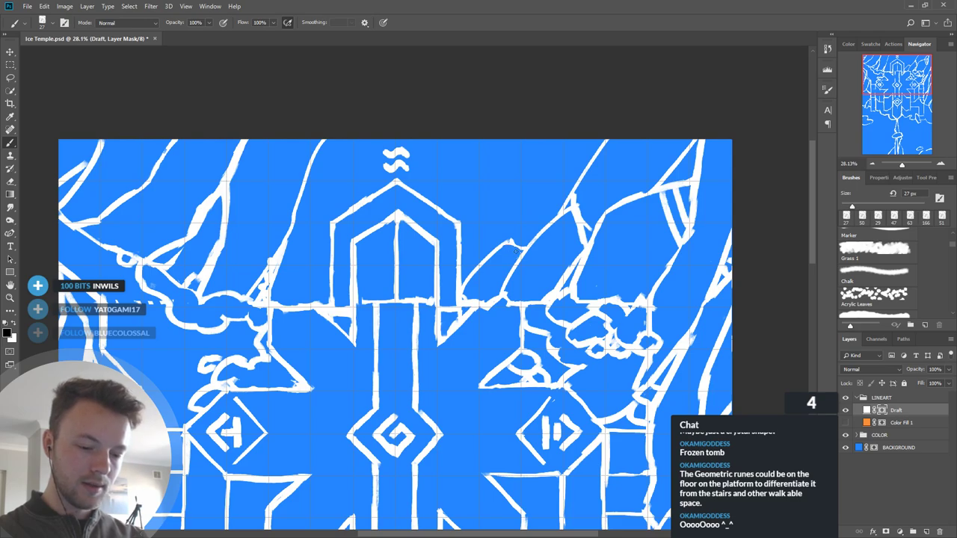
Step: Add short white crack lines at the top of the rounded rock, where it meets the cliff line right of the doorway
key(x)
mouse_move(545, 219)
mouse_down()
mouse_move(515, 245)
mouse_move(552, 217)
mouse_up()
mouse_move(523, 245)
mouse_down()
mouse_move(527, 232)
mouse_move(529, 241)
mouse_up()
drag(536, 227, 537, 236)
key(space)
mouse_move(640, 315)
mouse_down()
mouse_move(638, 246)
mouse_move(641, 266)
mouse_move(578, 252)
mouse_move(615, 271)
mouse_move(617, 289)
mouse_move(643, 257)
mouse_move(616, 276)
mouse_up()
key(x)
key(x)
key(x)
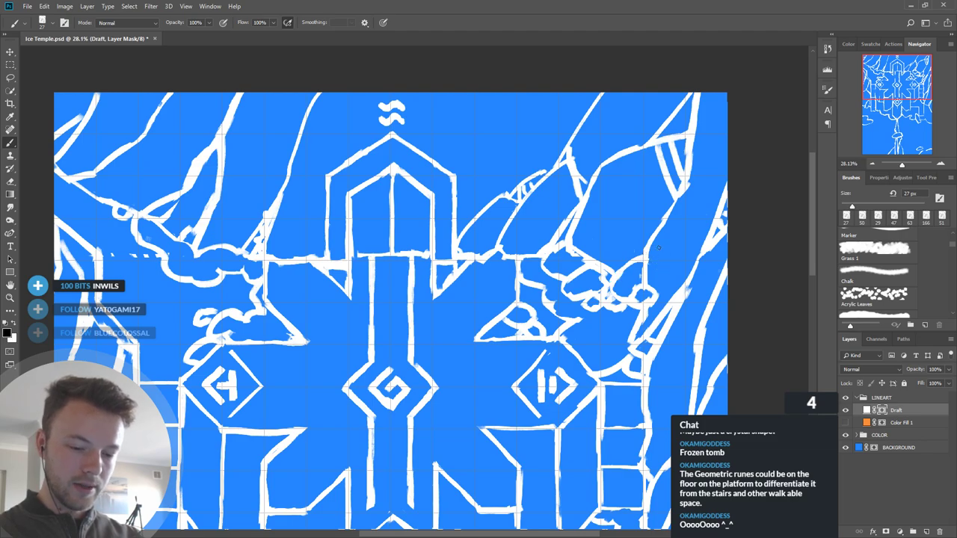
Step: Draw a forked white cliff line from the arch's right roof slope up to the canvas's top edge, redoing the first stroke
scroll(578, 209, down, 2)
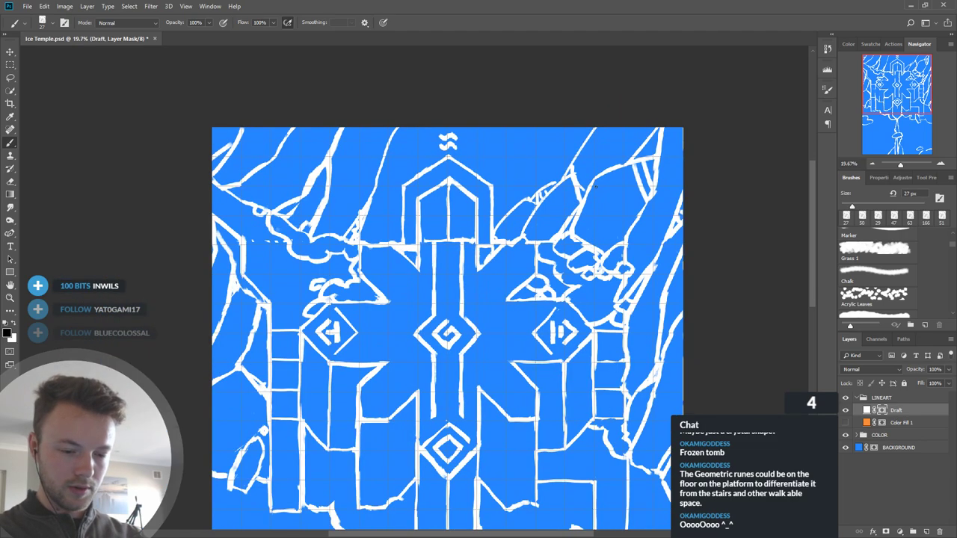
drag(667, 267, 656, 286)
key(x)
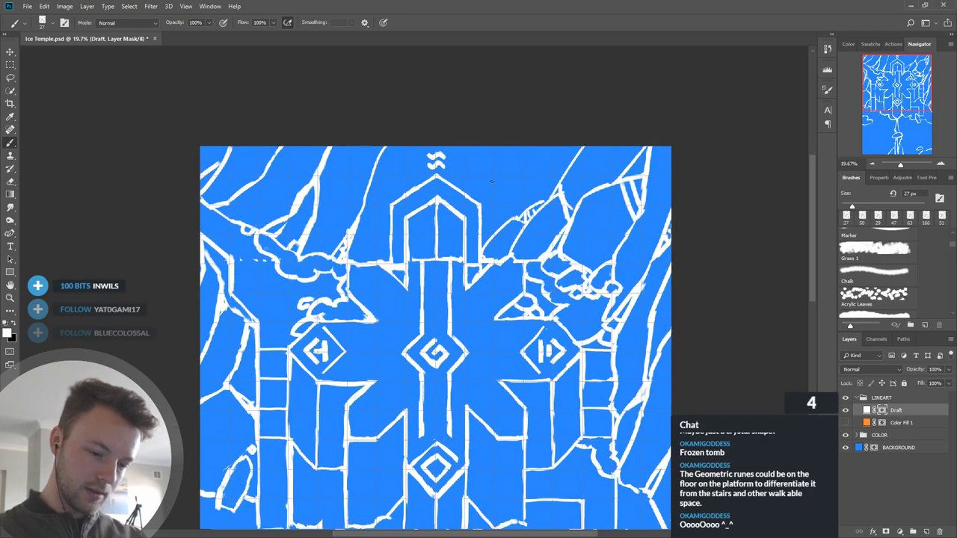
drag(463, 190, 480, 159)
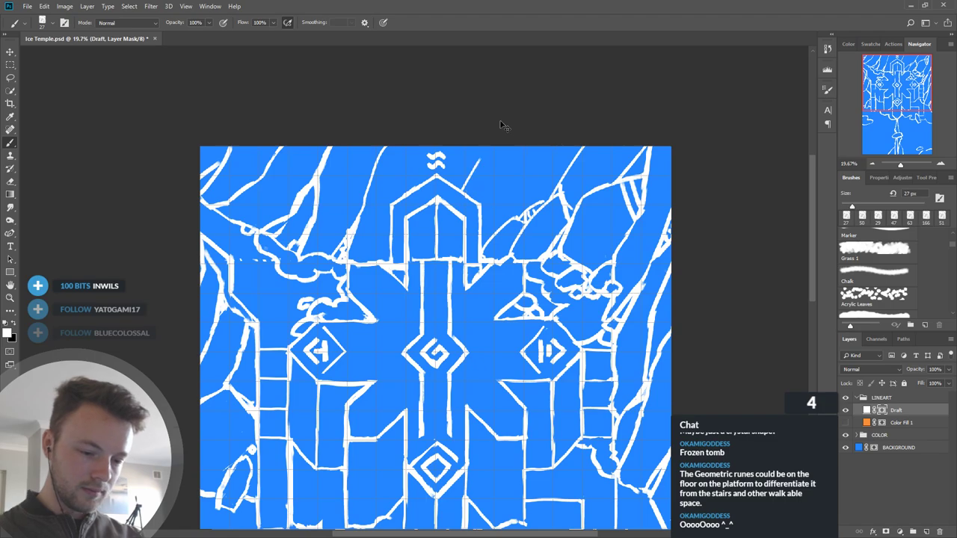
key(ctrl+z)
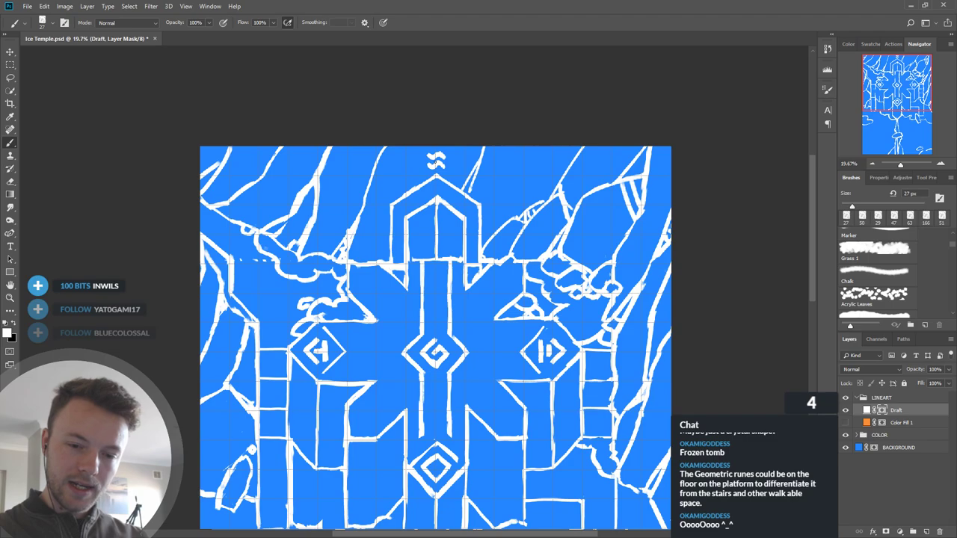
Step: Erase the double wave symbol above the arched doorway by painting over it with black
scroll(453, 123, up, 3)
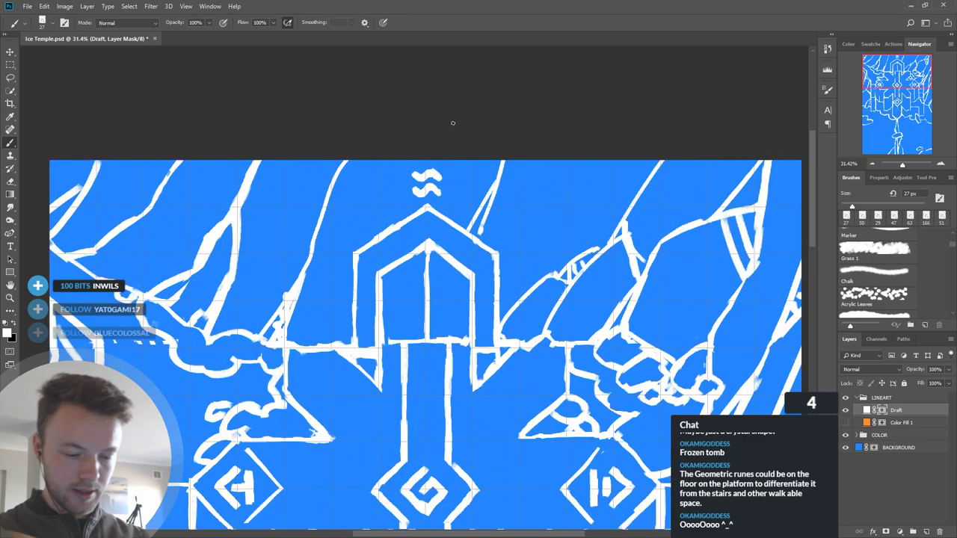
key(x)
mouse_move(425, 191)
mouse_down()
mouse_move(441, 193)
mouse_move(436, 176)
mouse_move(418, 176)
mouse_up()
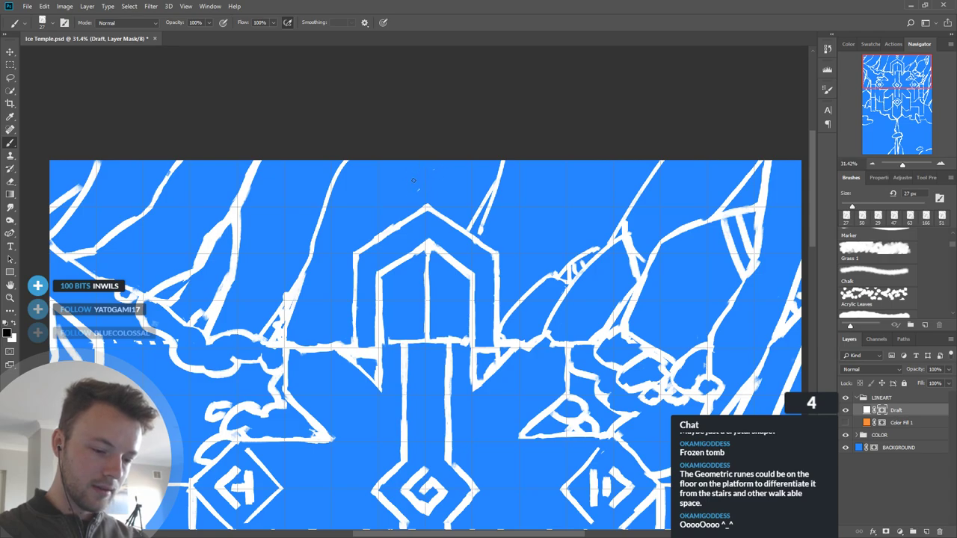
drag(523, 336, 524, 220)
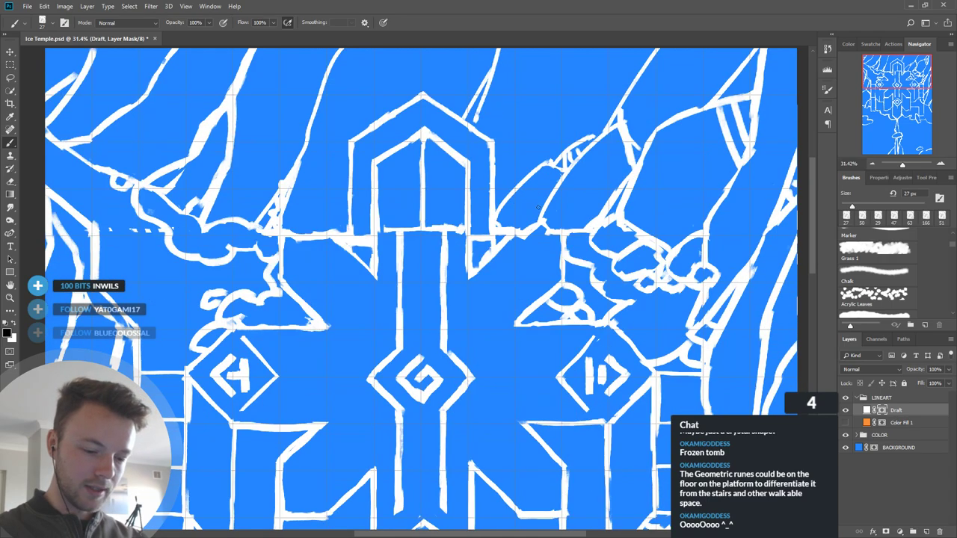
drag(511, 419, 505, 290)
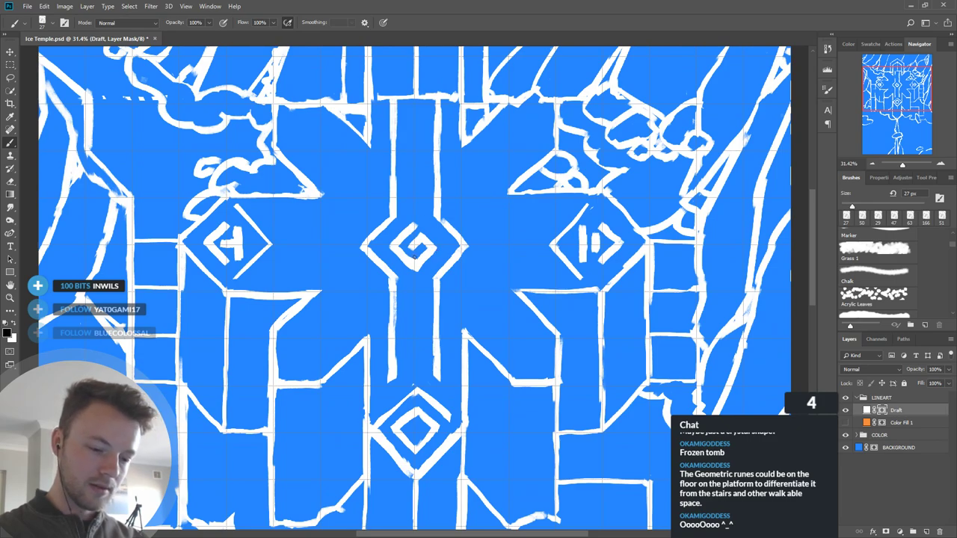
drag(549, 365, 546, 345)
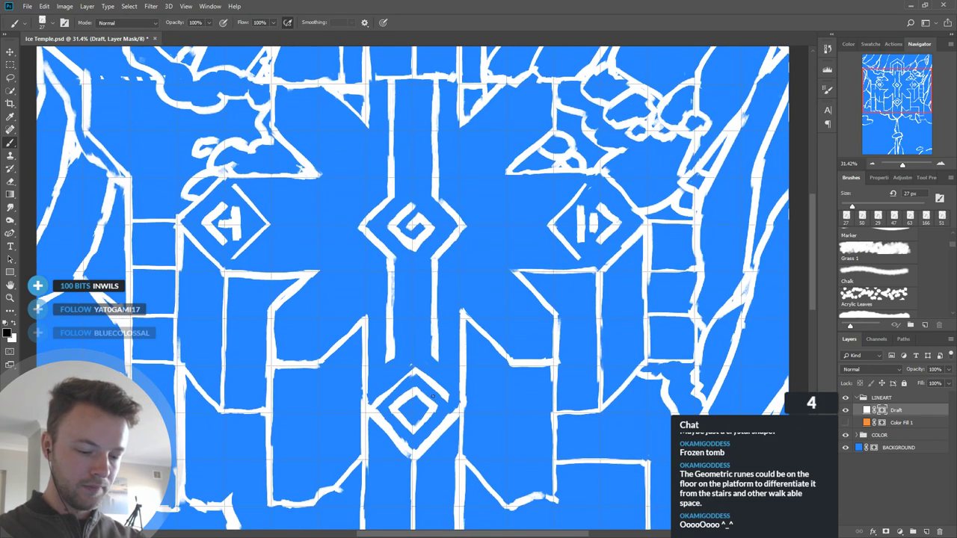
key(x)
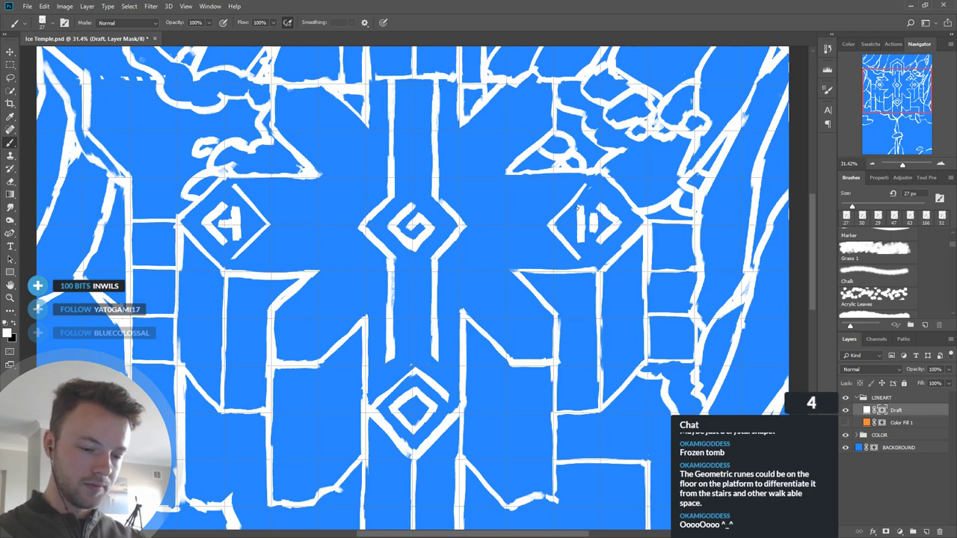
key(x)
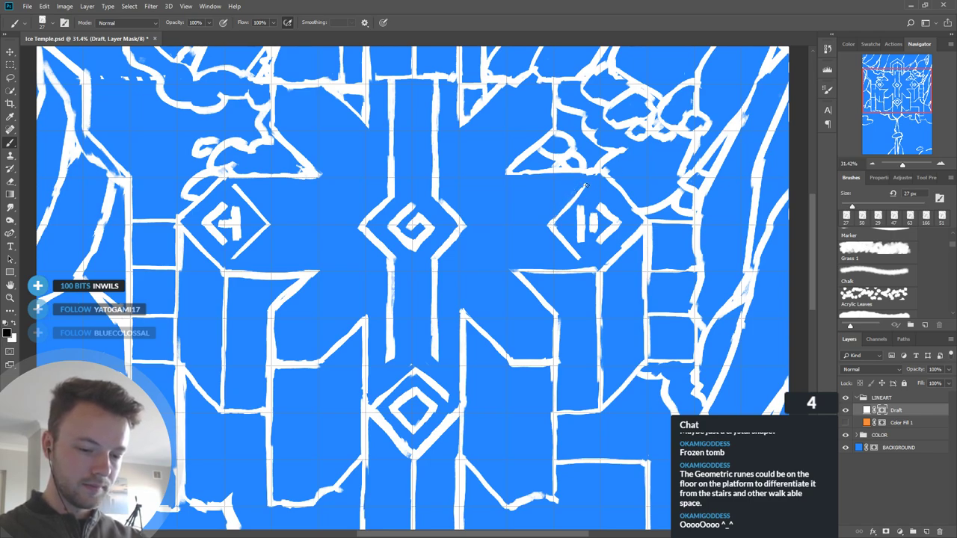
scroll(538, 231, up, 5)
key(x)
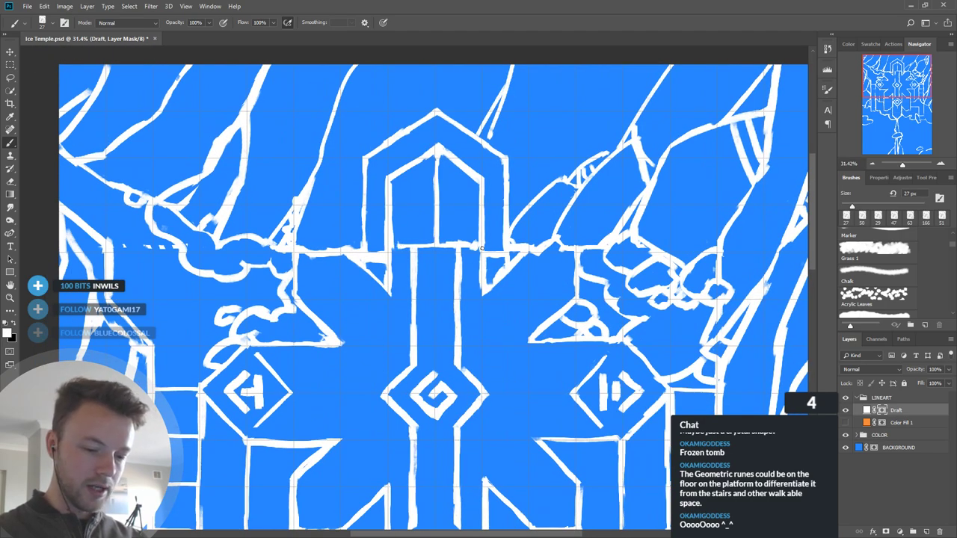
Step: Redraw the upper part of the cliff line left of the doorway so it rises steeply to the canvas's top, with a narrow fork
scroll(483, 249, up, 2)
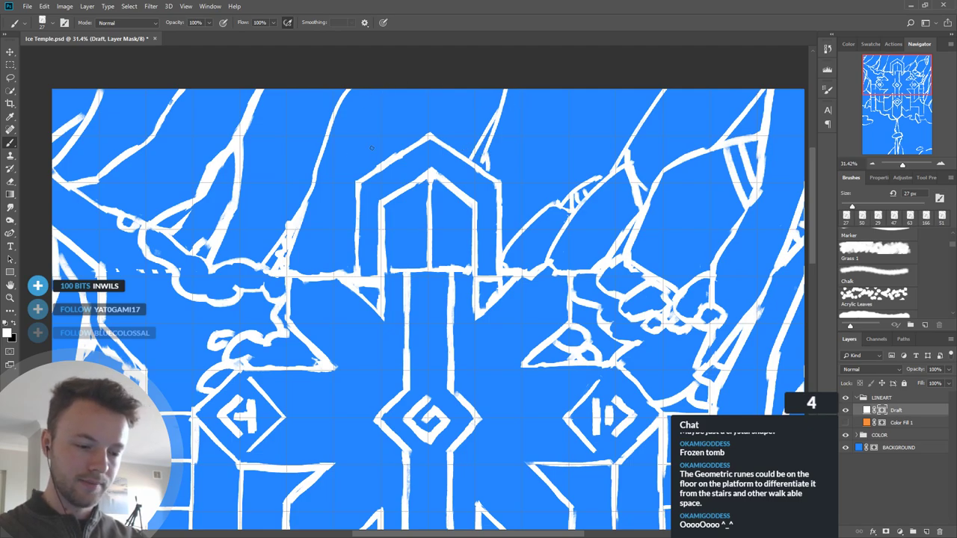
mouse_move(328, 129)
mouse_down()
mouse_move(323, 87)
mouse_move(347, 91)
mouse_move(322, 166)
mouse_up()
key(x)
key(x)
key(x)
key(x)
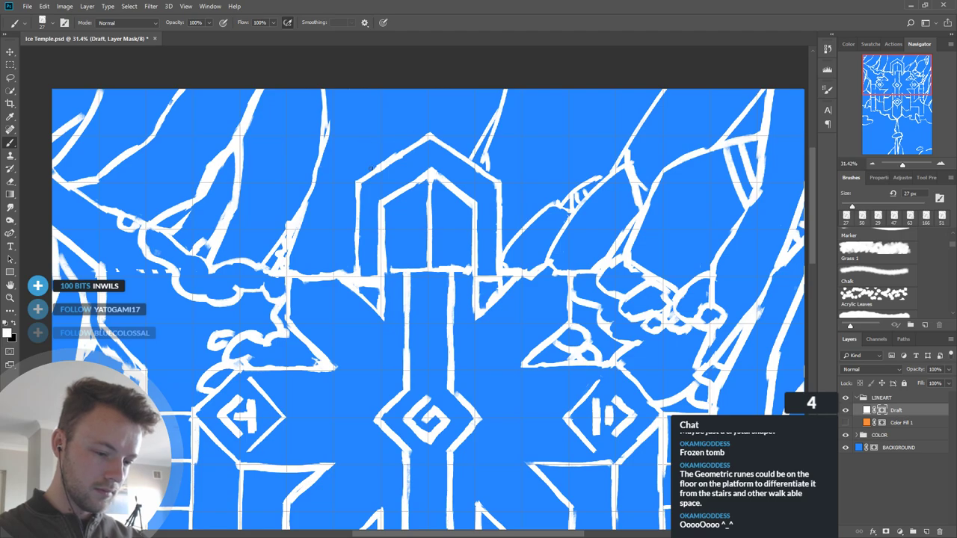
drag(372, 123, 379, 161)
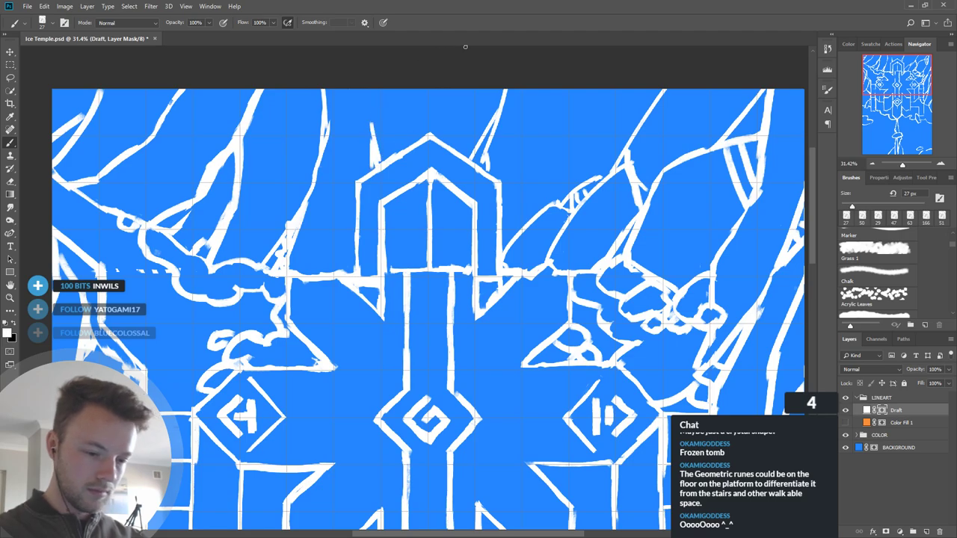
key(ctrl+z)
key(ctrl+shift+z)
key(x)
mouse_move(371, 123)
mouse_down()
mouse_move(377, 168)
mouse_move(374, 151)
mouse_up()
Step: Touch up the forked cliff line left of the doorway and run the small rock's side down to the platform's back edge in white
key(x)
drag(326, 114, 328, 145)
key(x)
key(x)
mouse_move(293, 245)
mouse_down()
mouse_move(296, 270)
mouse_move(264, 273)
mouse_move(287, 274)
mouse_up()
key(x)
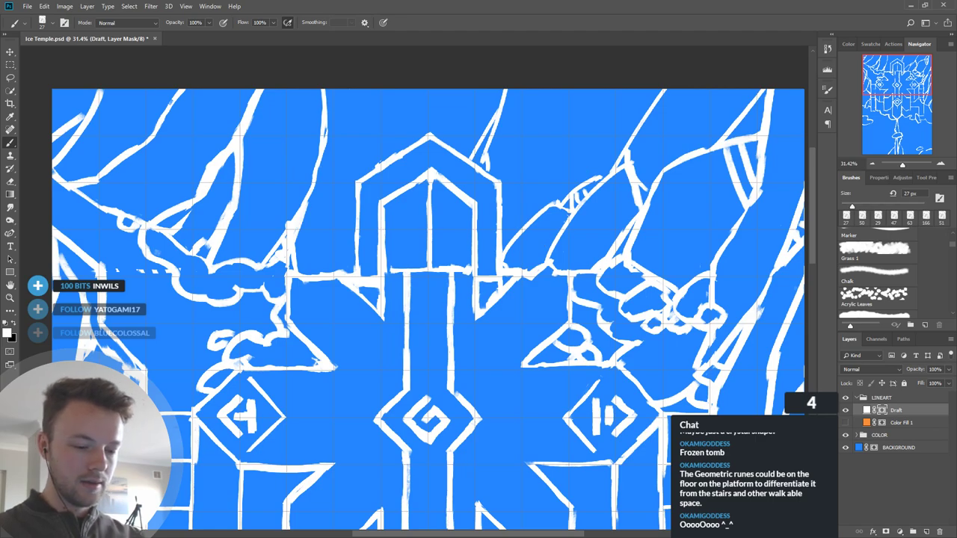
key(x)
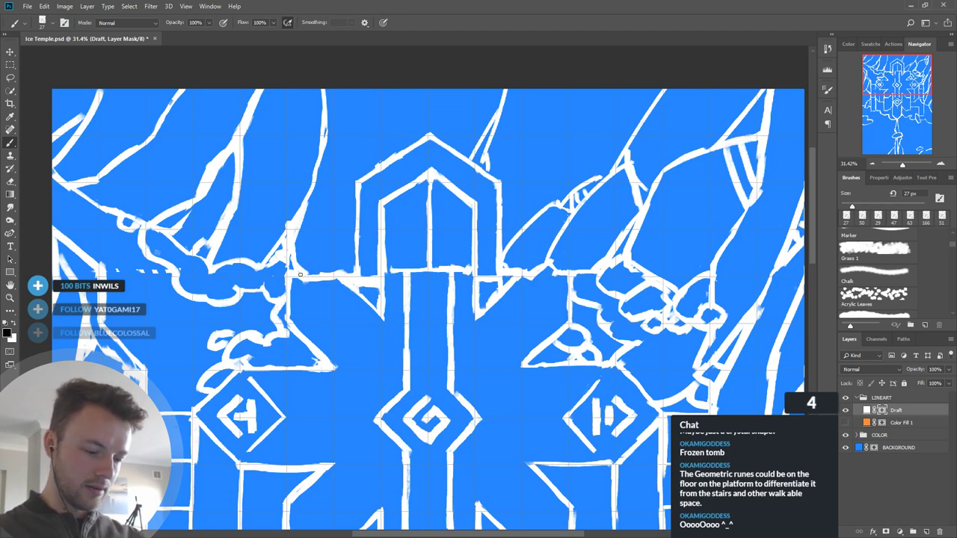
Step: Draw a pointed rock in white between the two cliff lines left of the doorway, undoing the last long stroke
drag(584, 353, 563, 339)
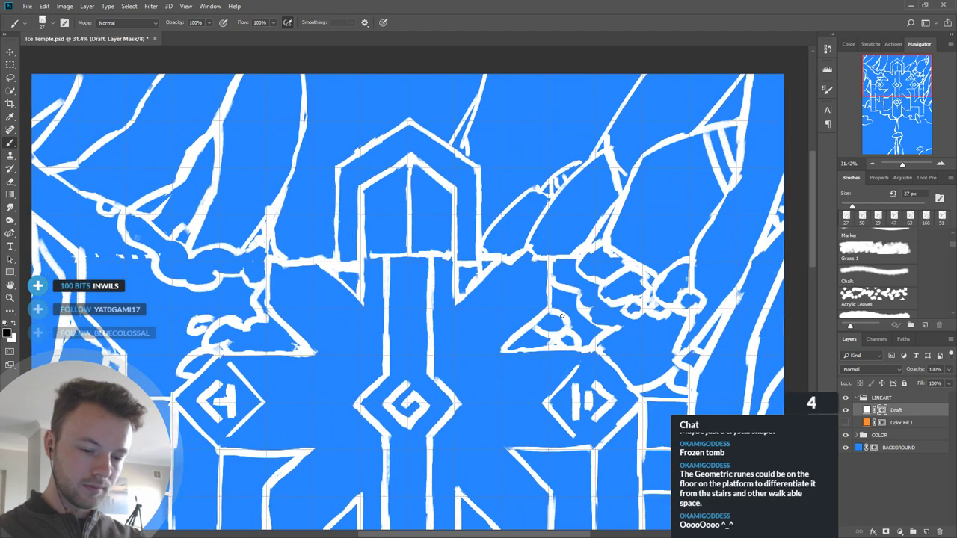
scroll(554, 296, down, 4)
scroll(457, 234, up, 2)
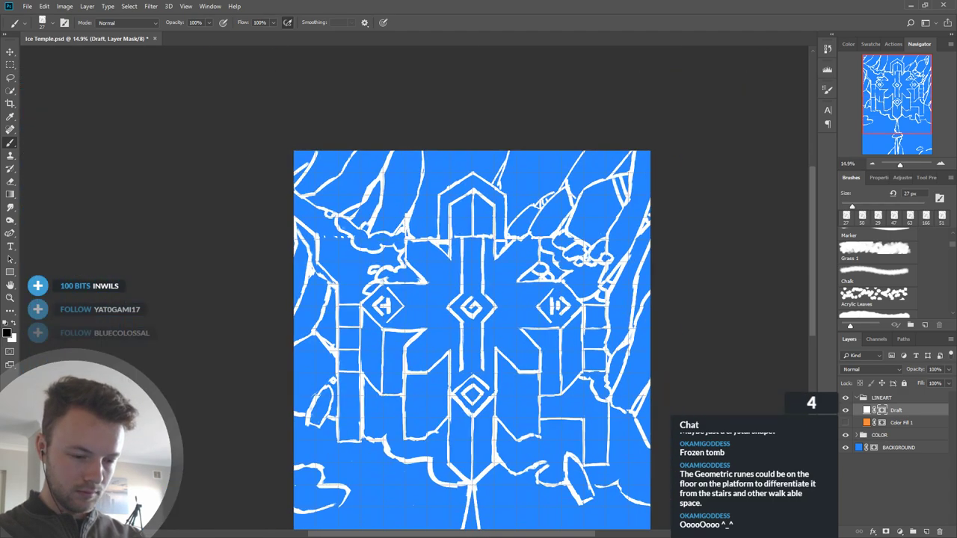
key(x)
mouse_move(346, 224)
mouse_down()
mouse_move(377, 179)
mouse_move(391, 202)
mouse_up()
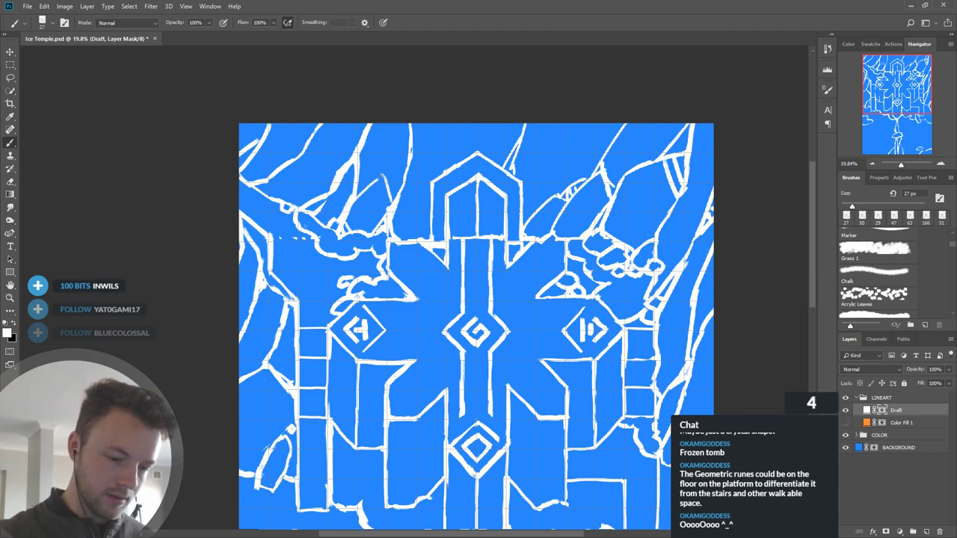
mouse_move(389, 169)
mouse_down()
mouse_move(401, 194)
mouse_move(360, 187)
mouse_move(386, 157)
mouse_up()
mouse_move(364, 189)
mouse_down()
mouse_move(388, 155)
mouse_move(388, 127)
mouse_move(397, 141)
mouse_move(412, 136)
mouse_up()
key(ctrl+z)
Step: Rework the cliff line left of the doorway, erasing its steep upper part and drawing a slanted white line up to the canvas's top
drag(662, 321, 639, 292)
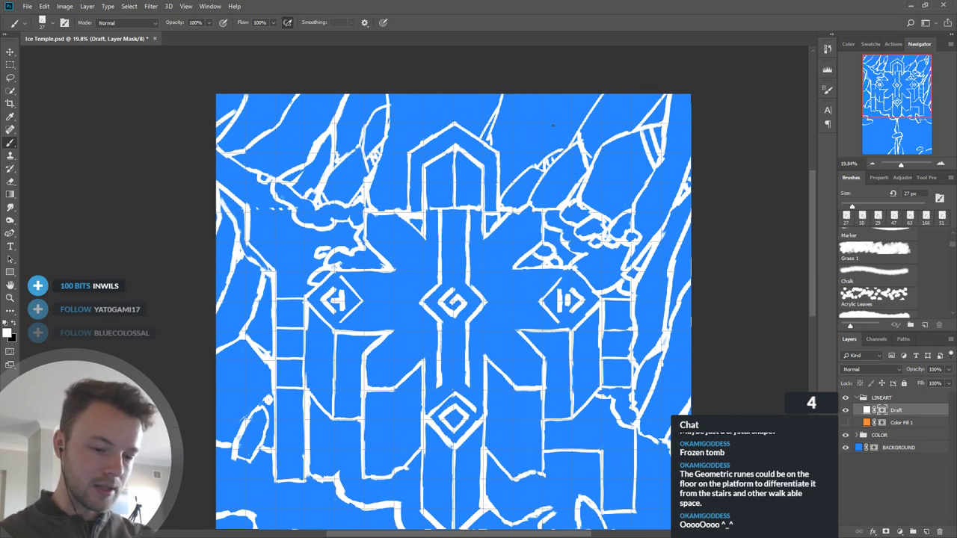
drag(665, 343, 662, 337)
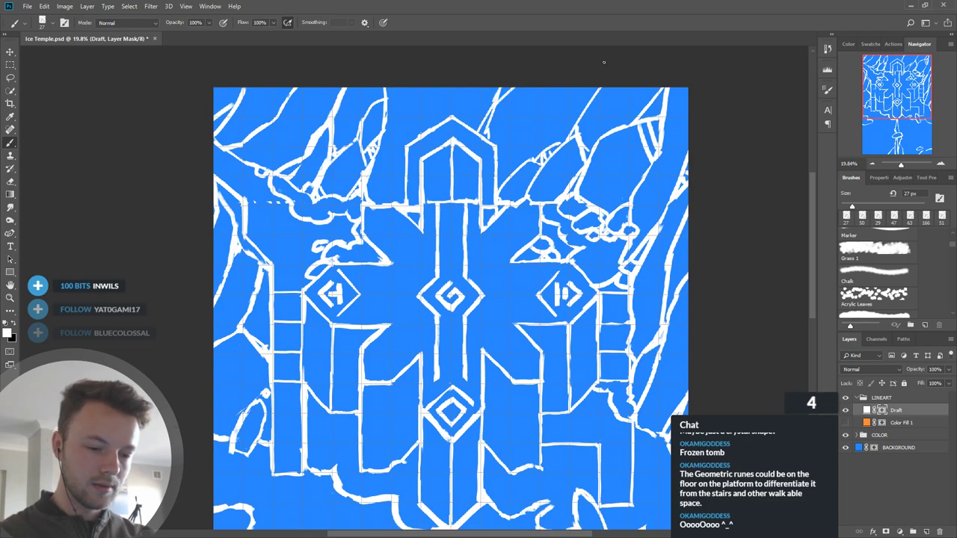
drag(619, 166, 610, 147)
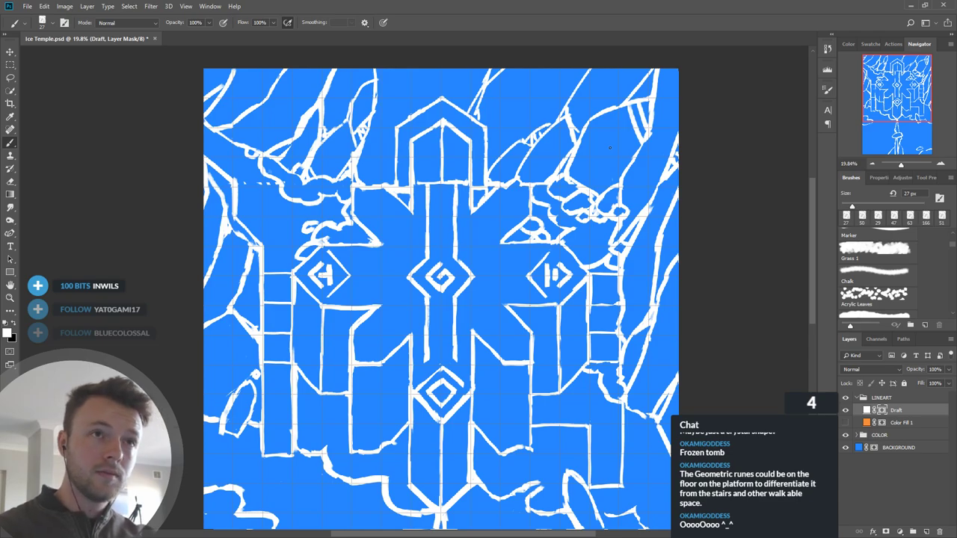
scroll(605, 153, up, 3)
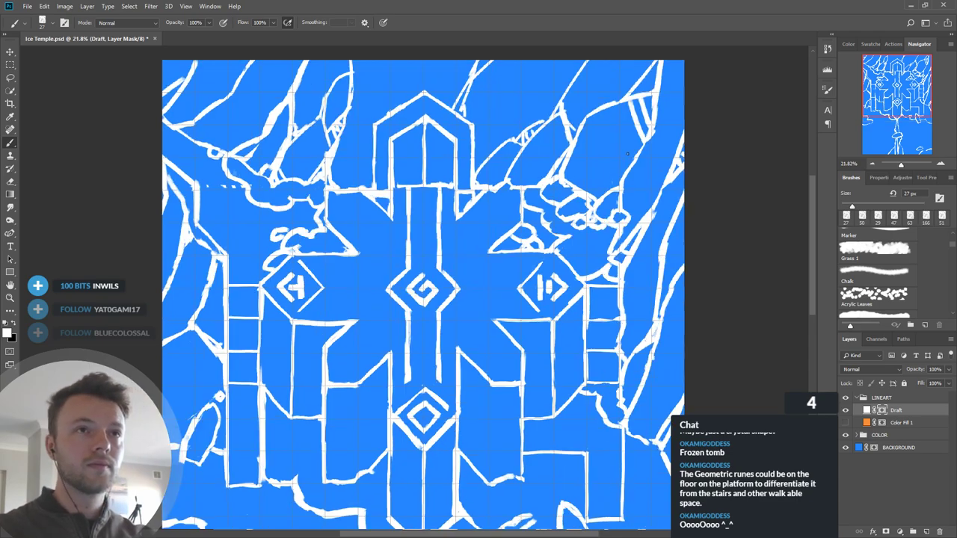
drag(561, 138, 598, 170)
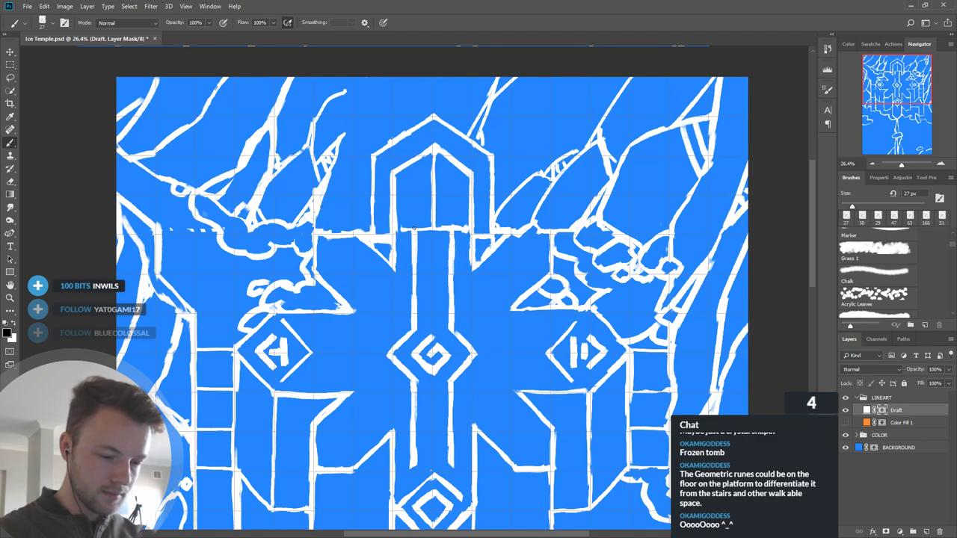
key(x)
mouse_move(348, 136)
mouse_down()
mouse_move(402, 80)
mouse_move(356, 119)
mouse_up()
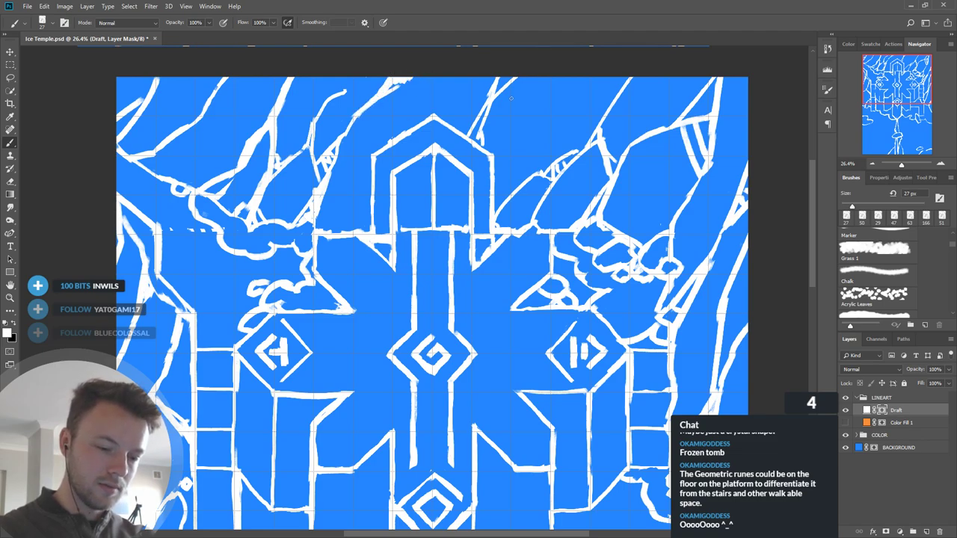
Step: Replace the cliff line on the arch's right roof slope with a jagged white line from the canvas's top down to the cracked rocks
key(x)
mouse_move(462, 134)
mouse_down()
mouse_move(486, 139)
mouse_move(480, 110)
mouse_move(491, 125)
mouse_move(493, 106)
mouse_move(472, 79)
mouse_move(498, 91)
mouse_move(481, 130)
mouse_move(471, 118)
mouse_move(475, 137)
mouse_move(481, 118)
mouse_move(519, 131)
mouse_move(499, 78)
mouse_up()
key(x)
key(x)
key(x)
mouse_move(505, 108)
mouse_down()
mouse_move(502, 85)
mouse_move(544, 168)
mouse_up()
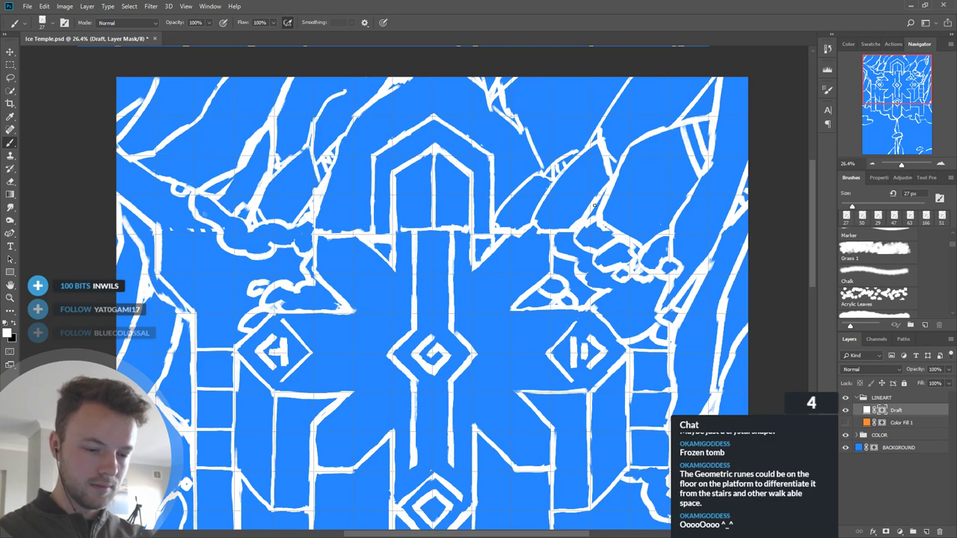
Step: Review the reworked cliff lines across the whole map and close up around the arched doorway
drag(585, 192, 558, 205)
drag(501, 299, 449, 300)
scroll(487, 312, down, 4)
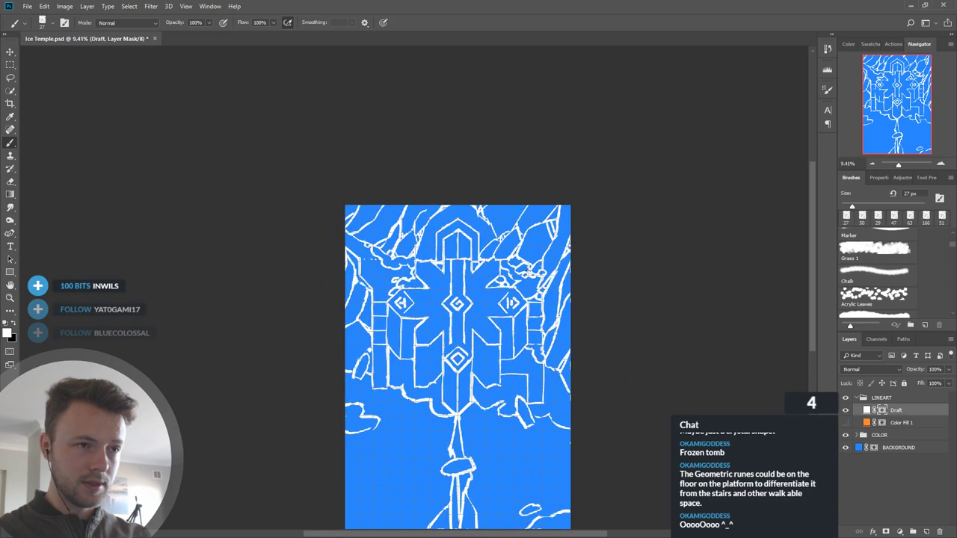
scroll(488, 312, up, 2)
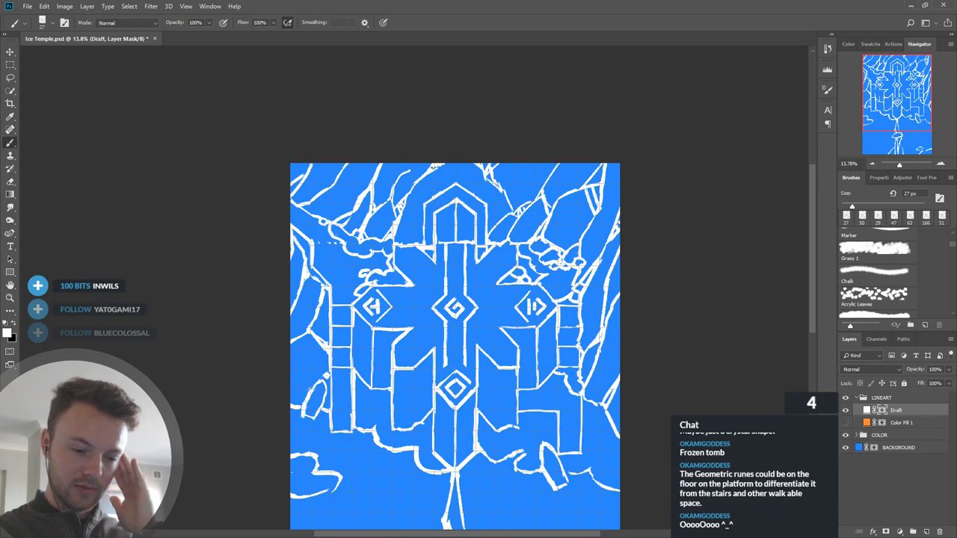
scroll(420, 242, up, 2)
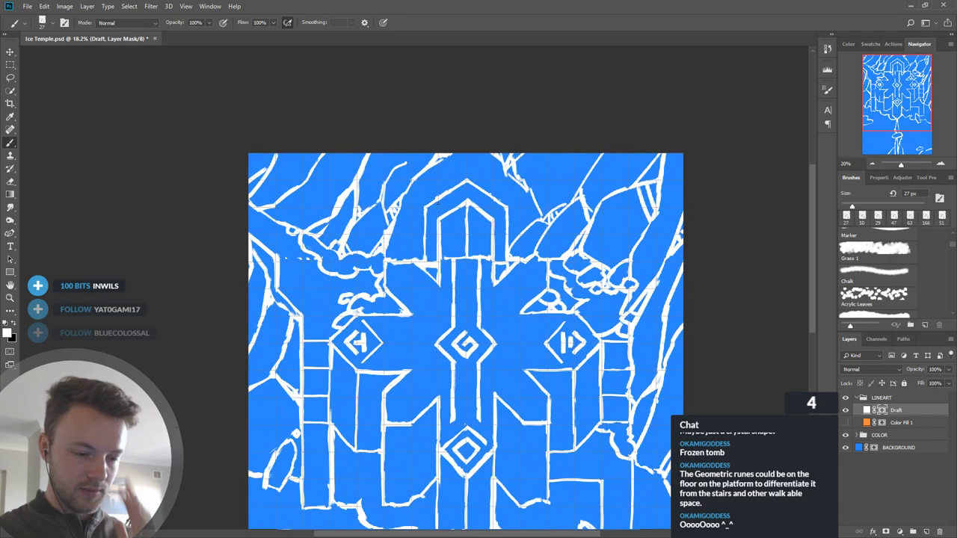
key(x)
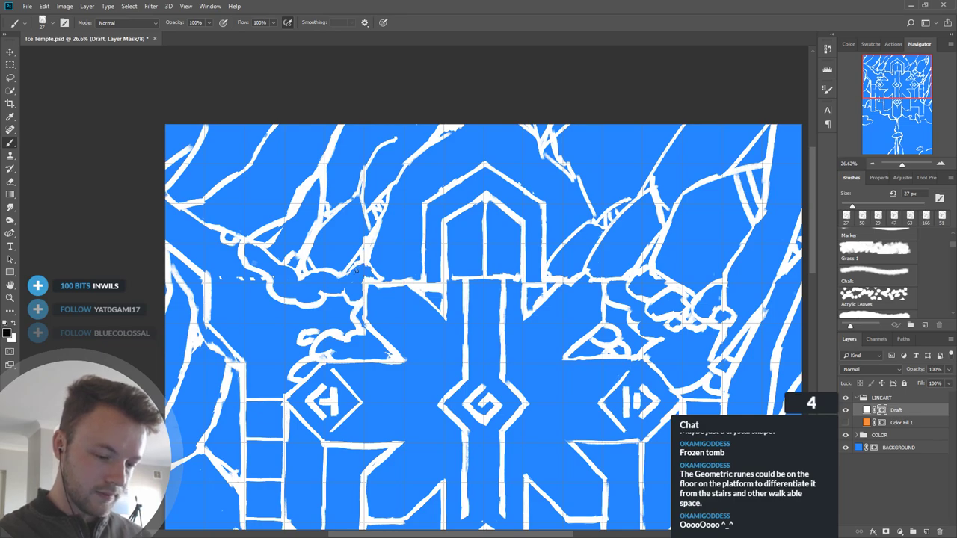
drag(618, 378, 587, 320)
key(x)
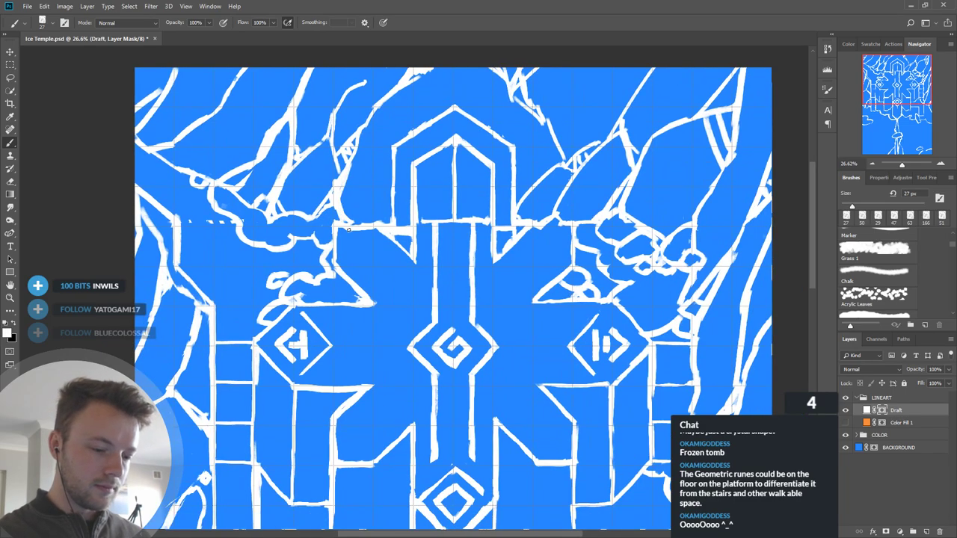
Step: Add short white crack marks to the cracked rocks where the cliff lines meet right of the doorway
drag(612, 215, 596, 277)
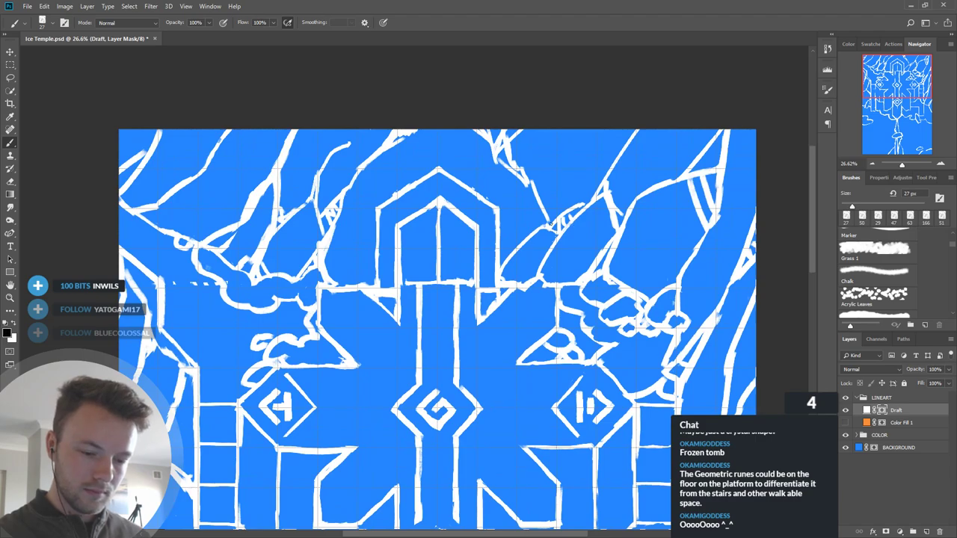
drag(546, 219, 552, 220)
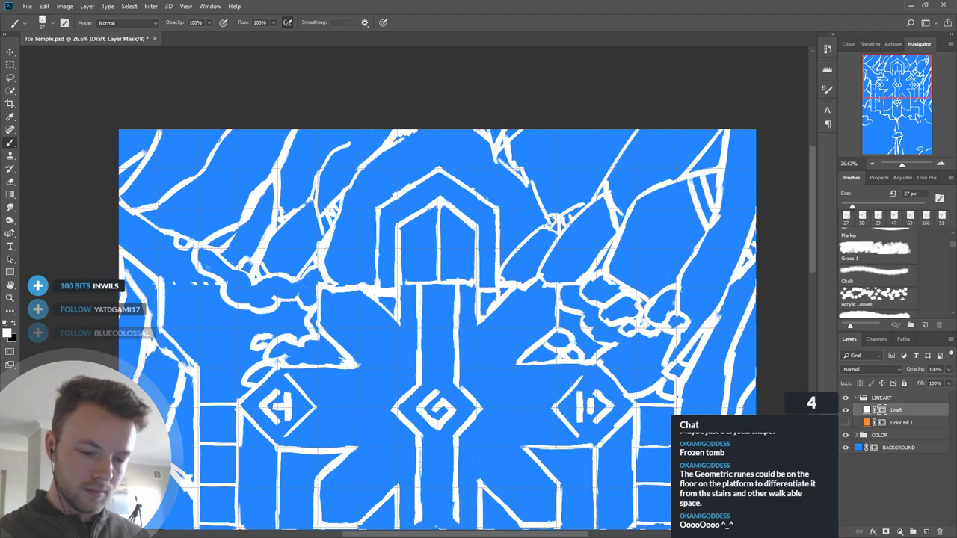
key(x)
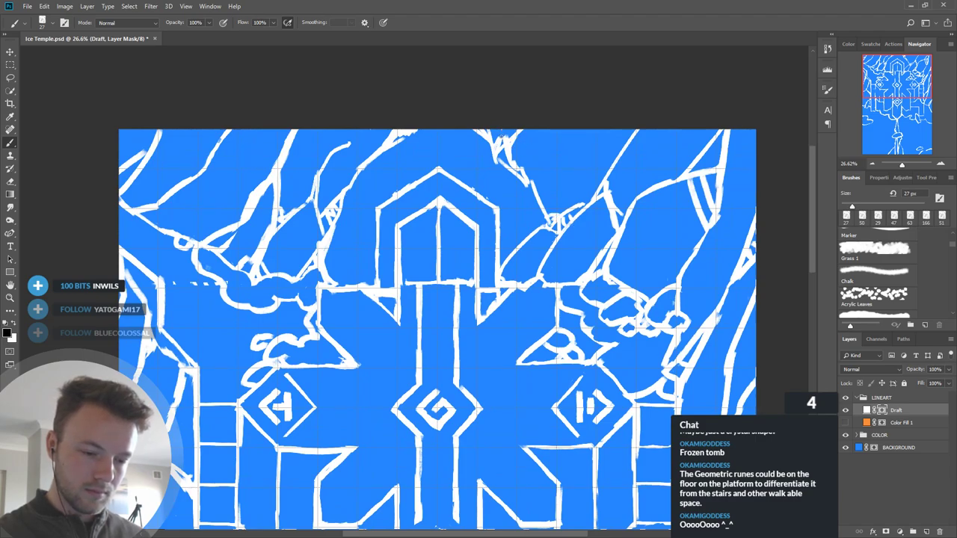
key(x)
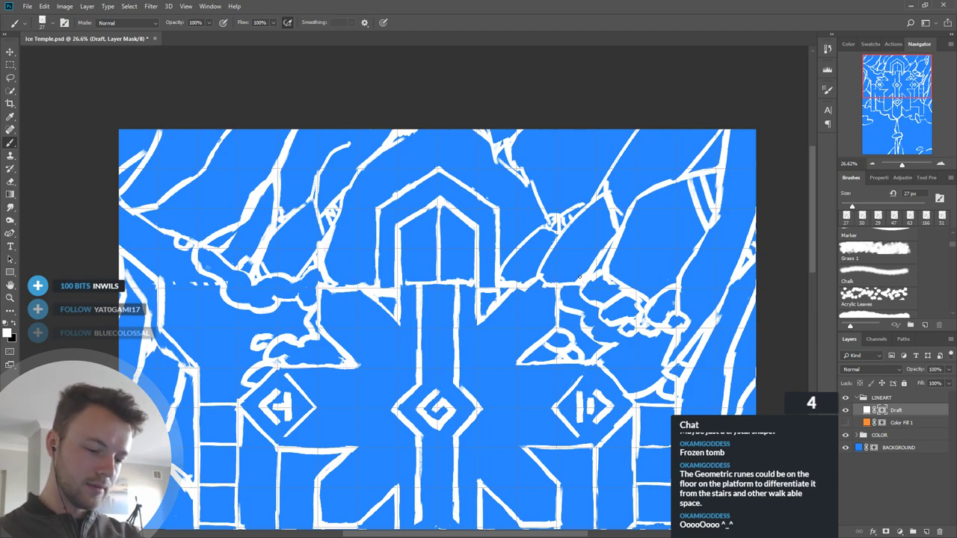
Step: Erase the stray marks at the foot of the cliff line, just above the platform's edge left of the doorway
key(x)
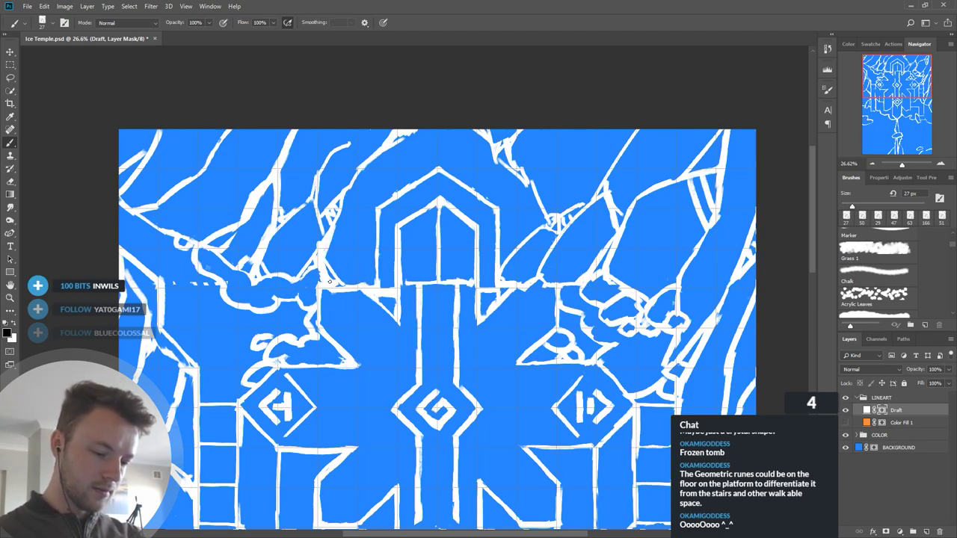
drag(327, 271, 318, 275)
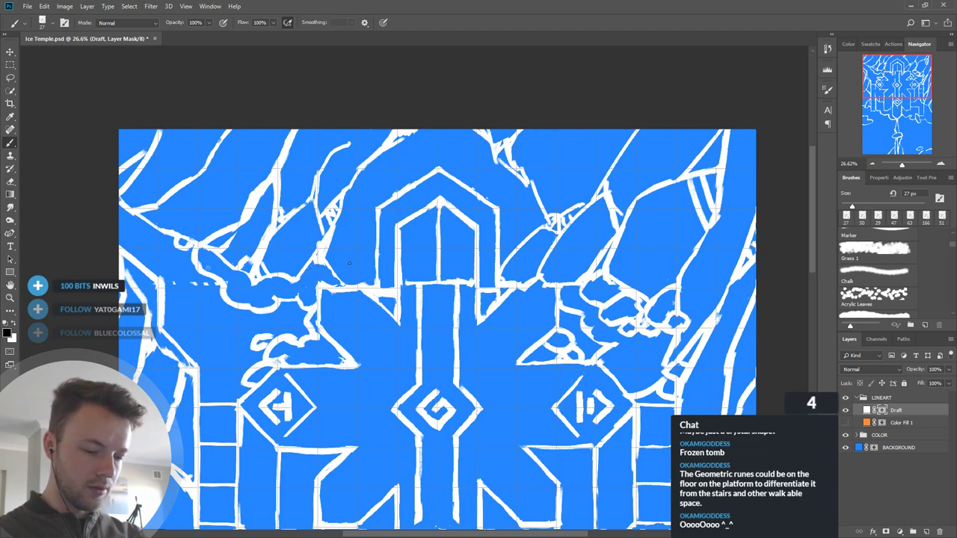
key(x)
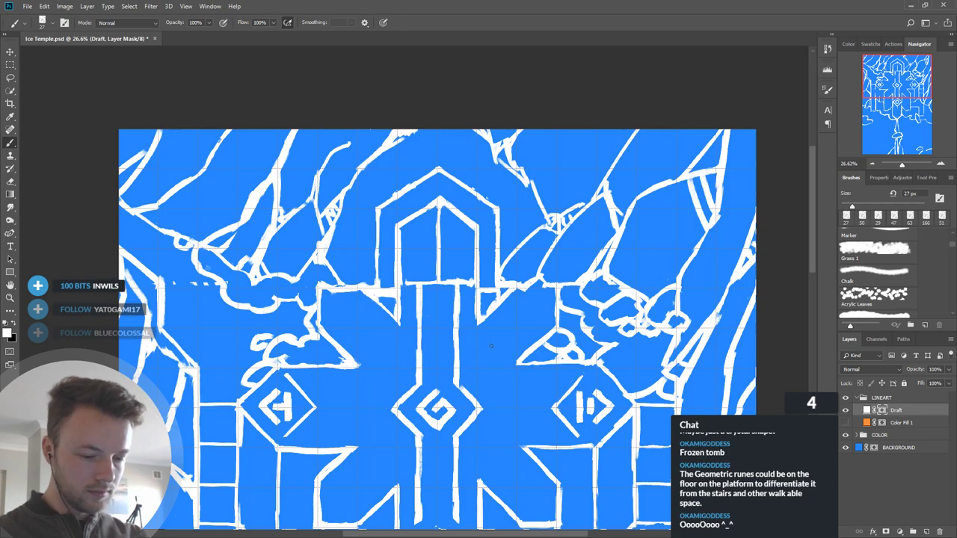
drag(561, 391, 557, 367)
scroll(483, 314, down, 5)
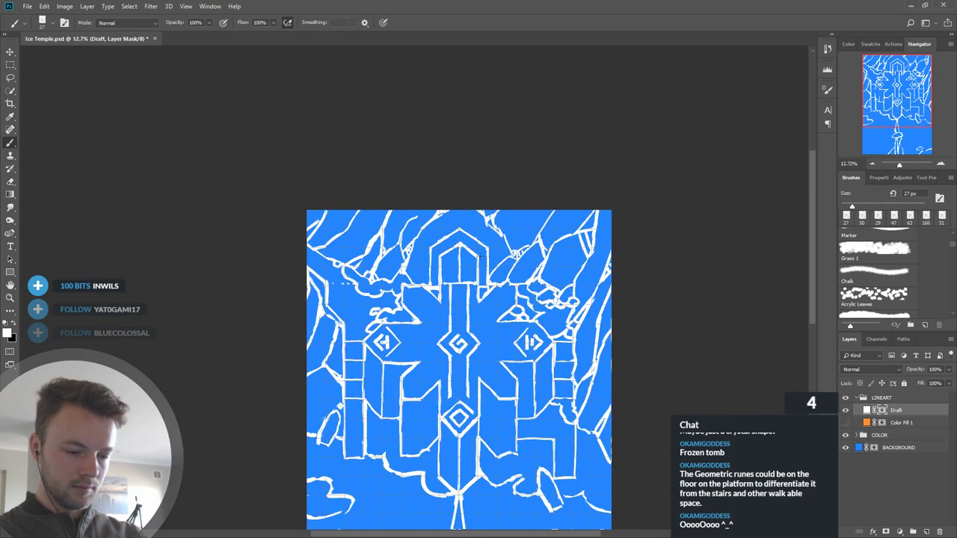
scroll(383, 296, up, 4)
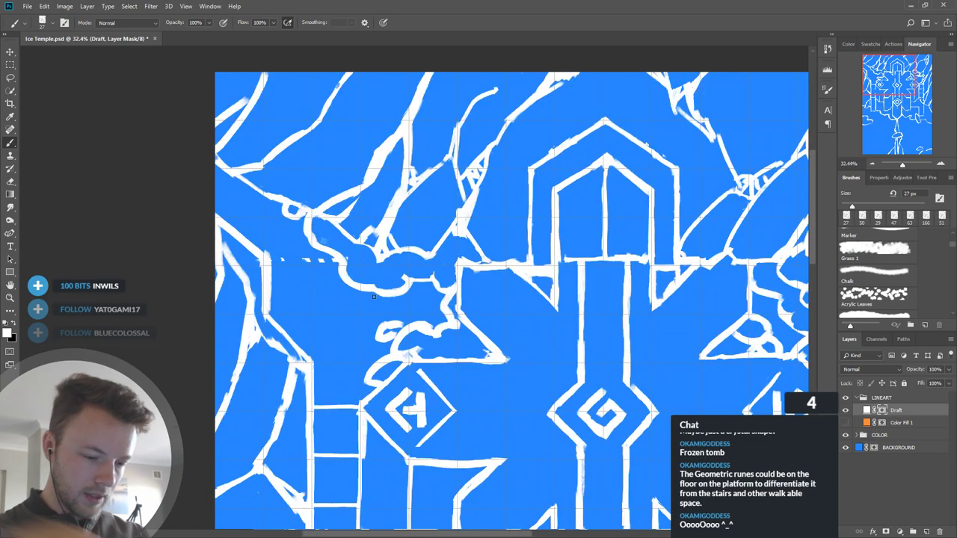
Step: Give the rock left of the doorway a rounded top and redraw the steep line above it as a straight slant
mouse_move(463, 192)
mouse_down()
mouse_move(459, 216)
mouse_move(448, 174)
mouse_move(434, 174)
mouse_up()
key(x)
mouse_move(456, 130)
mouse_down()
mouse_move(452, 159)
mouse_move(446, 128)
mouse_up()
key(x)
mouse_move(433, 167)
mouse_down()
mouse_move(420, 174)
mouse_move(450, 164)
mouse_move(398, 166)
mouse_up()
key(x)
key(x)
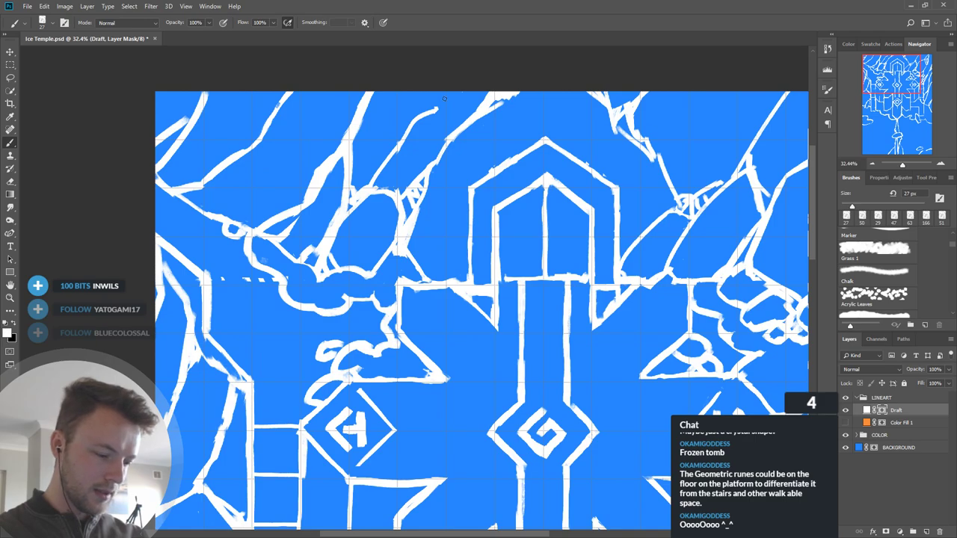
Step: Extend the slanted line above the rounded rock up to the canvas's top edge
key(x)
mouse_move(441, 106)
mouse_down()
mouse_move(416, 134)
mouse_move(452, 98)
mouse_move(426, 117)
mouse_move(440, 91)
mouse_move(454, 110)
mouse_move(445, 101)
mouse_move(420, 118)
mouse_move(450, 95)
mouse_up()
key(x)
key(x)
drag(615, 269, 596, 256)
key(x)
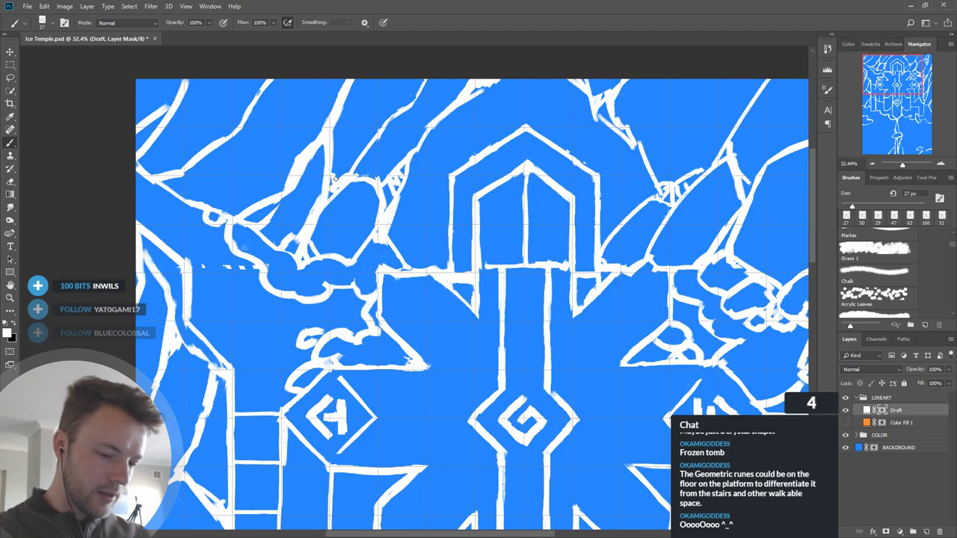
Step: Touch up the line junctions between the rounded rock and the cliff lines to its left
drag(332, 194, 331, 178)
drag(520, 318, 517, 318)
key(x)
key(x)
mouse_move(256, 208)
mouse_down()
mouse_move(290, 207)
mouse_move(276, 204)
mouse_move(264, 224)
mouse_move(310, 170)
mouse_move(264, 201)
mouse_up()
key(x)
key(x)
key(x)
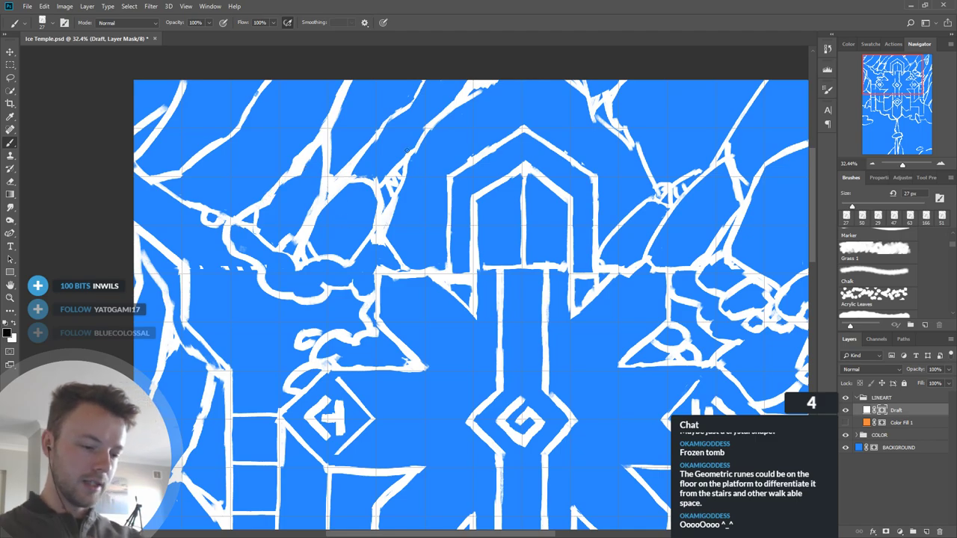
Step: Add small white cracks at the cliff line's fork to the upper left of the rounded rock
key(x)
mouse_move(306, 168)
mouse_down()
mouse_move(318, 147)
mouse_move(306, 159)
mouse_up()
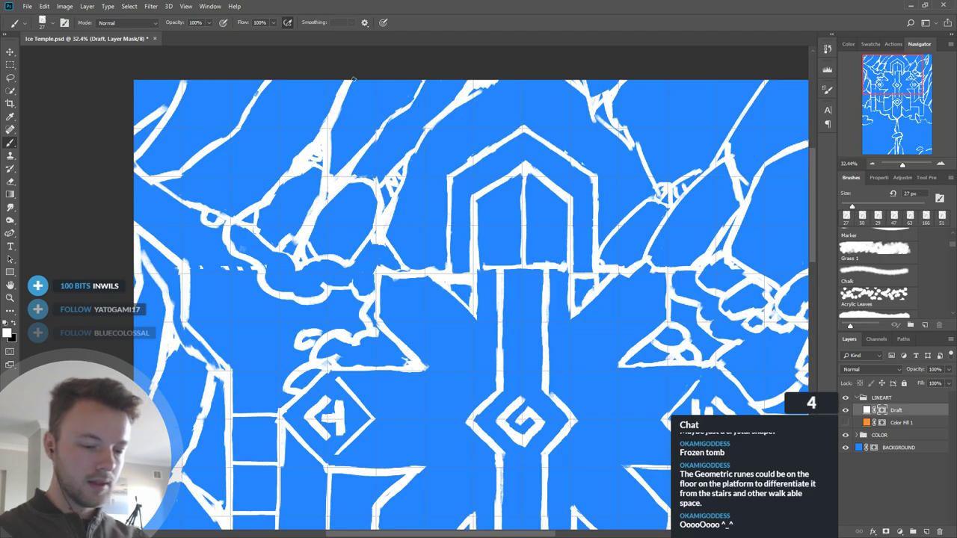
scroll(364, 186, down, 2)
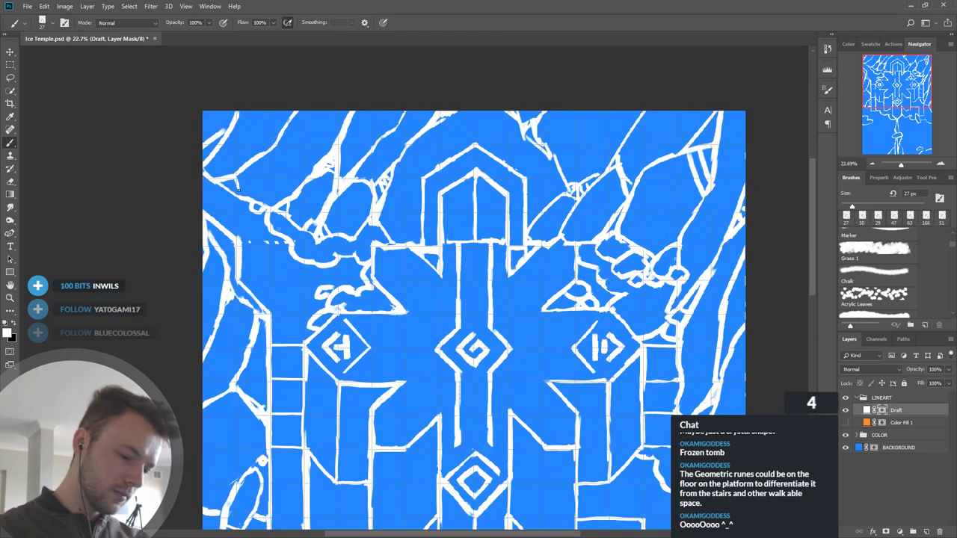
mouse_move(271, 150)
mouse_down()
mouse_move(273, 176)
mouse_move(277, 167)
mouse_up()
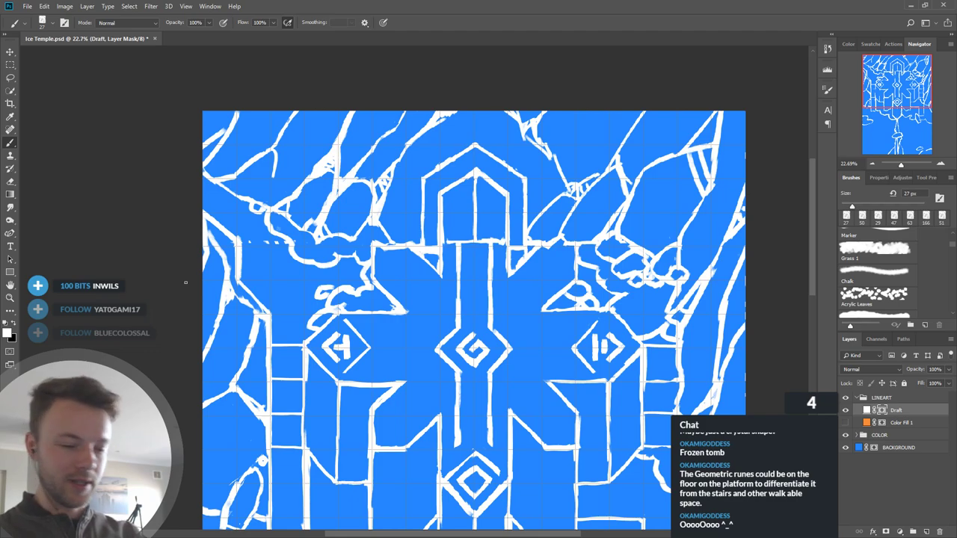
key(x)
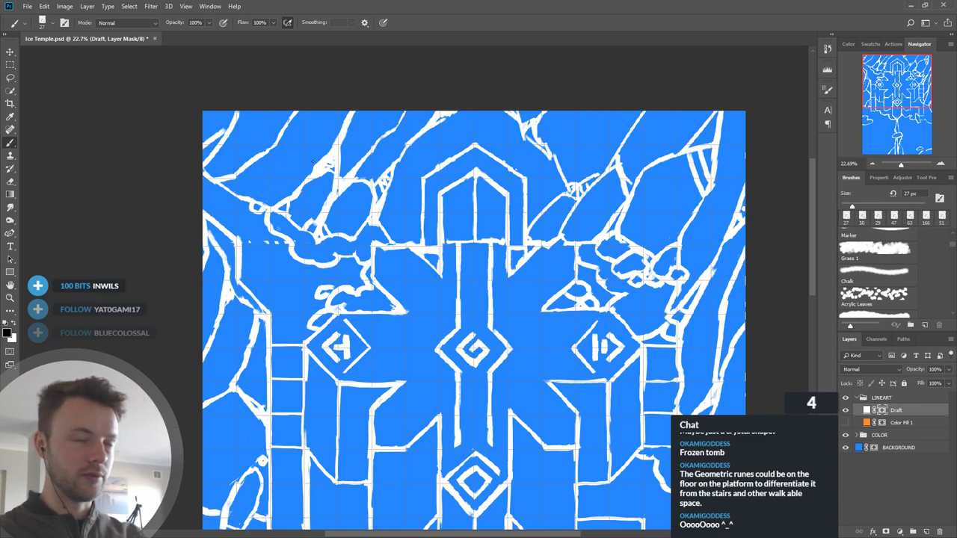
key(x)
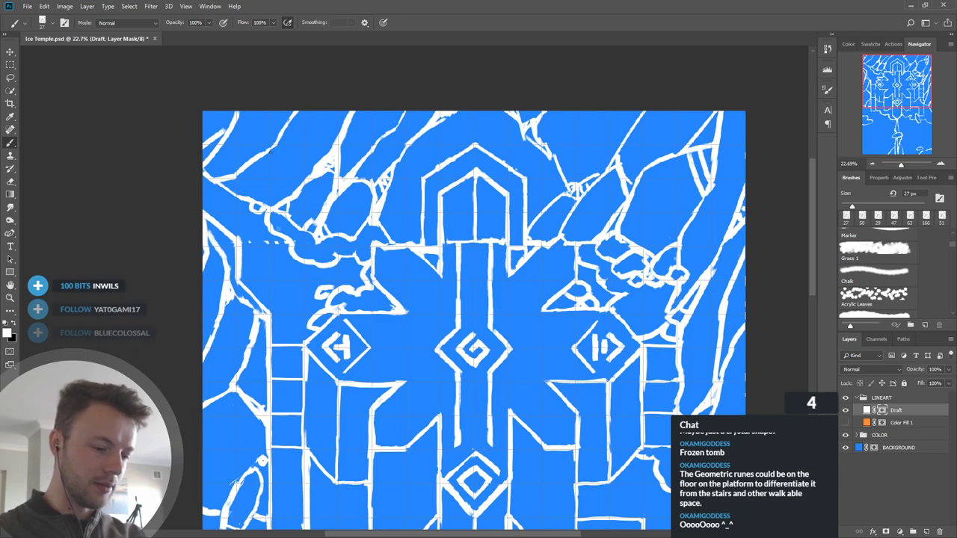
Step: Draw a slanted white crack rising from the cracked rocks right of the doorway, undoing the unsatisfactory attempts
drag(281, 138, 286, 130)
drag(551, 335, 523, 305)
drag(537, 148, 564, 118)
key(ctrl+z)
drag(542, 152, 560, 107)
key(ctrl+z)
key(ctrl+z)
drag(560, 107, 536, 151)
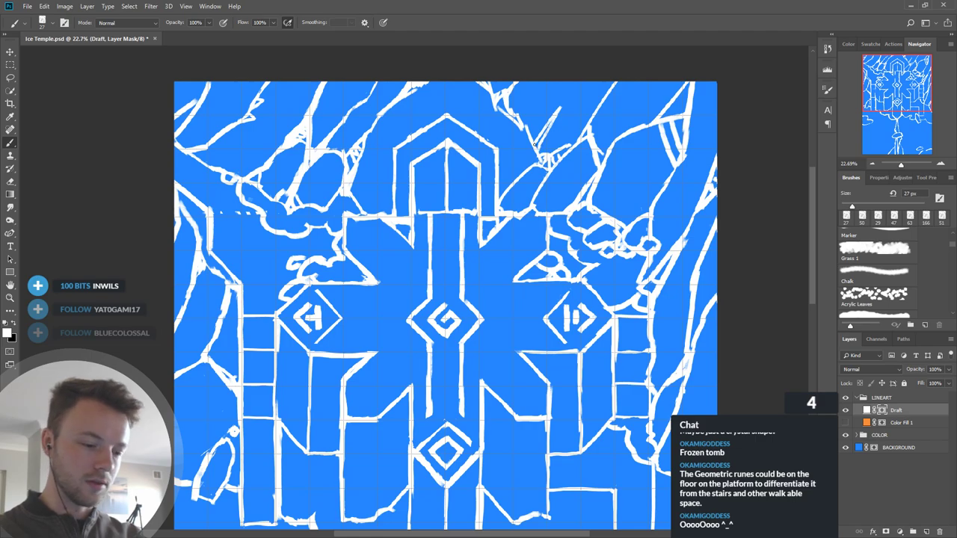
Step: Draw slanted white crack lines on the cliffs in the map's upper left corner and on the right side cliffs
drag(289, 89, 252, 122)
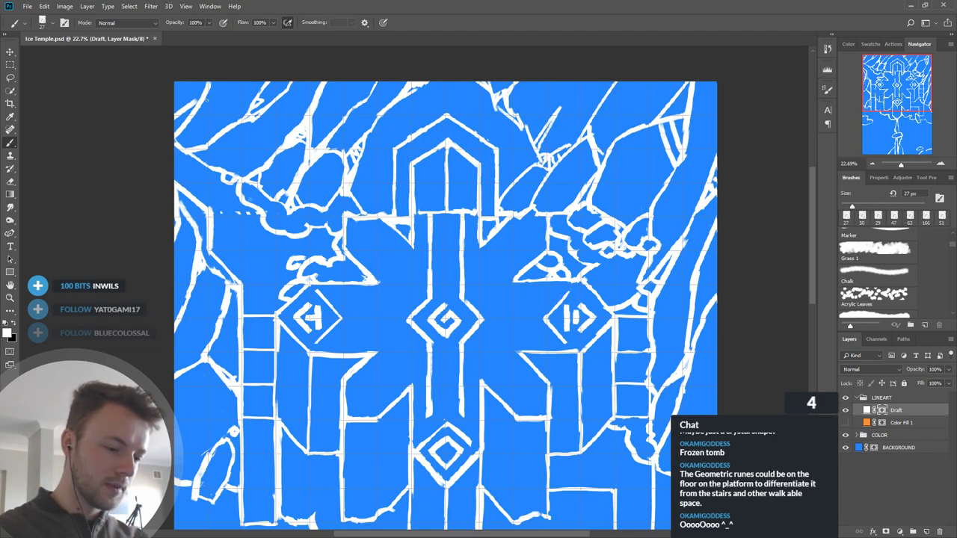
drag(193, 147, 219, 117)
drag(598, 344, 577, 287)
drag(667, 254, 626, 307)
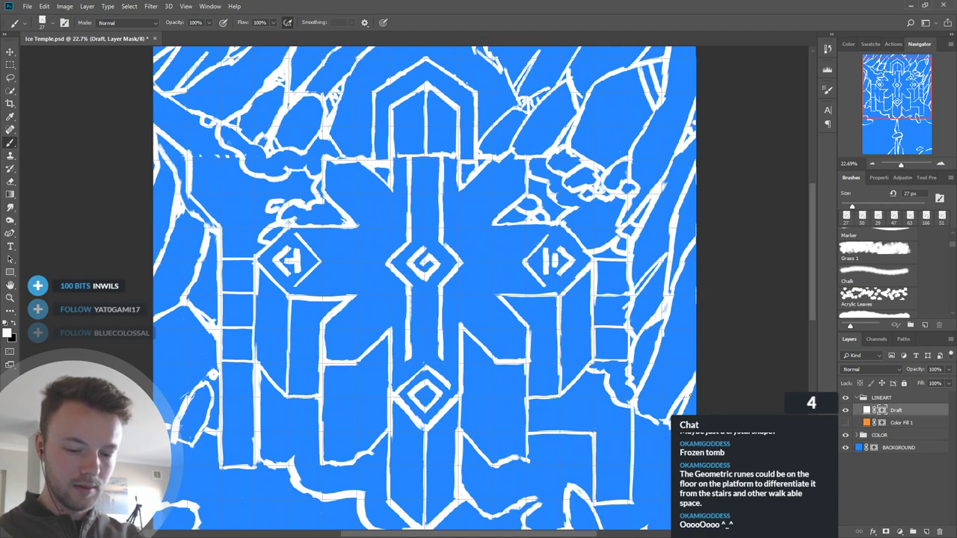
drag(685, 400, 714, 276)
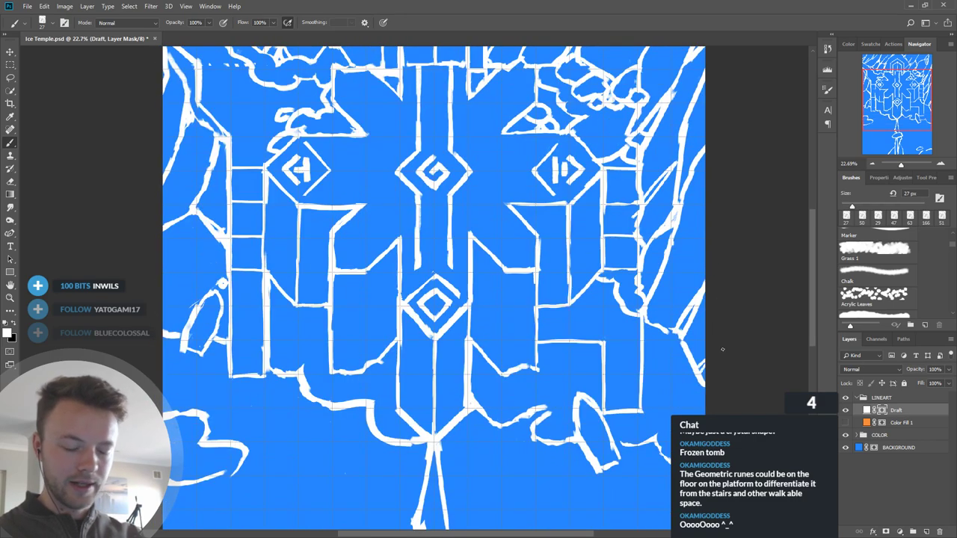
Step: Clean up the outline of the oval rock beside the lower left column, alternating erasing and white strokes
drag(346, 303, 481, 324)
key(x)
drag(327, 341, 316, 375)
key(x)
drag(327, 339, 319, 370)
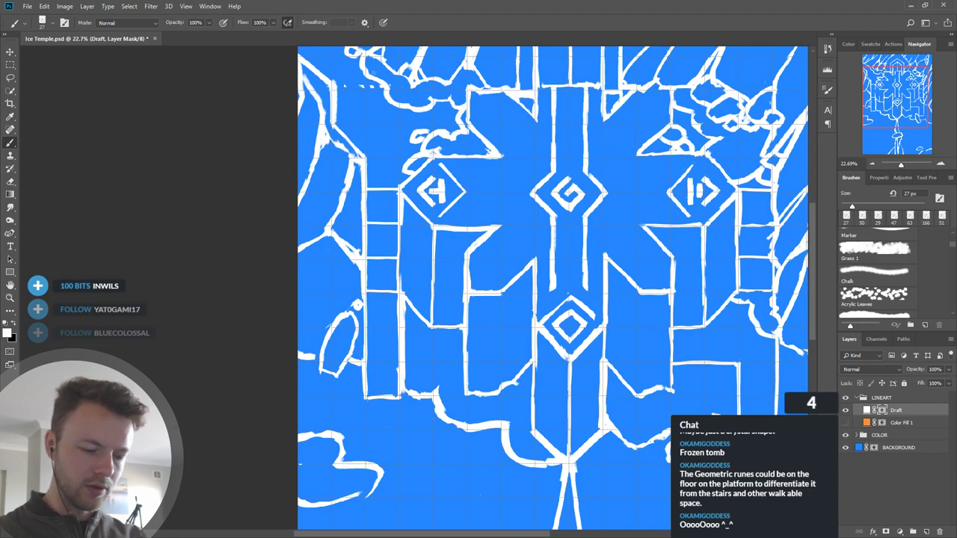
key(x)
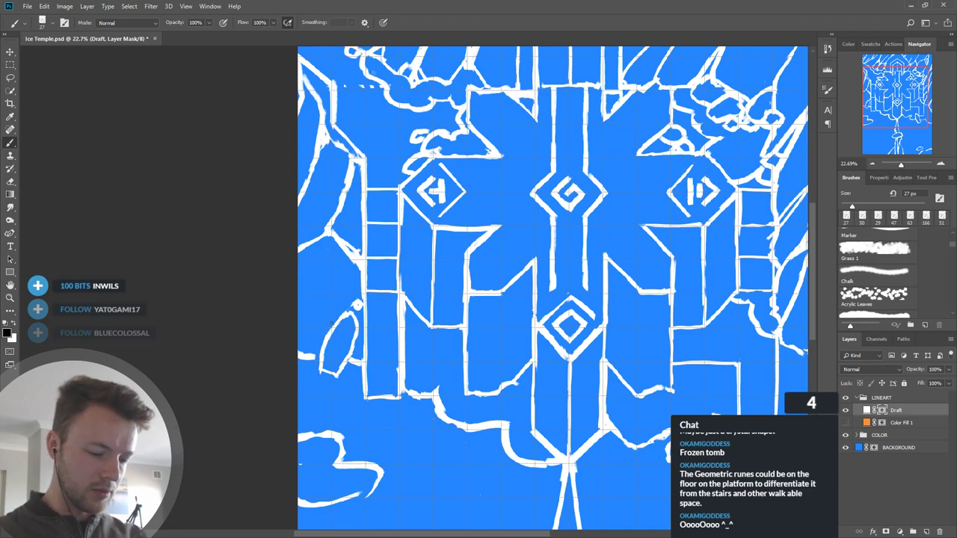
Step: Erase the lower end of the cliff line left of the doorway and touch up the platform's upper edge in white
drag(551, 391, 561, 461)
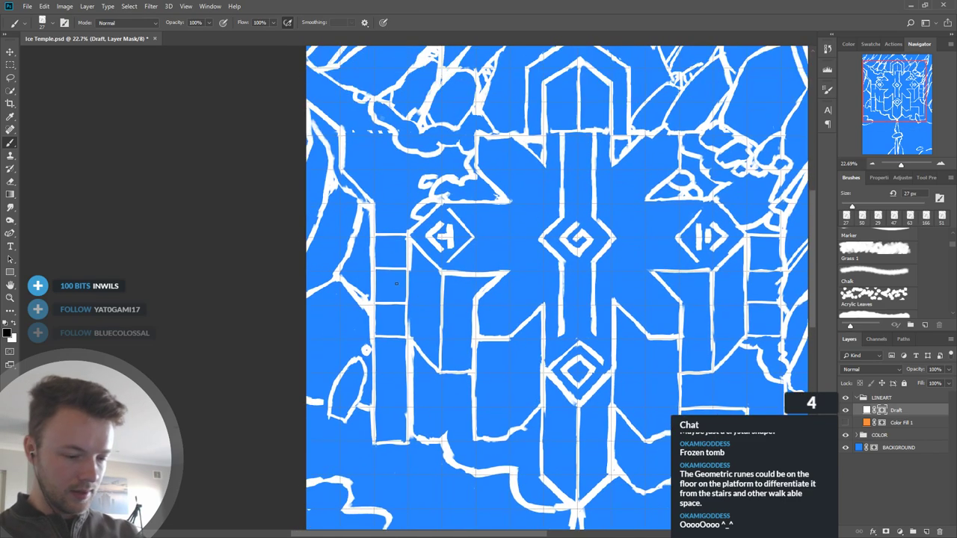
key(x)
key(x)
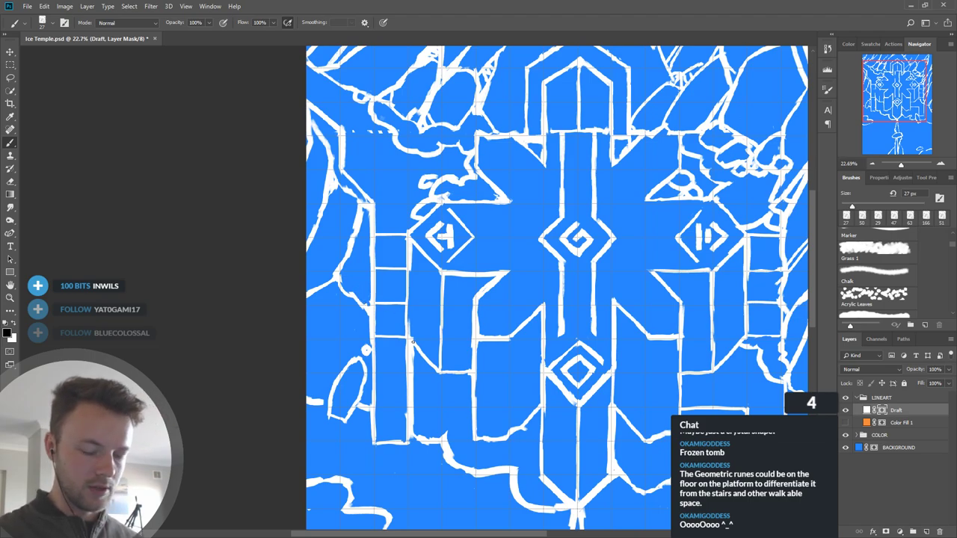
drag(664, 286, 587, 366)
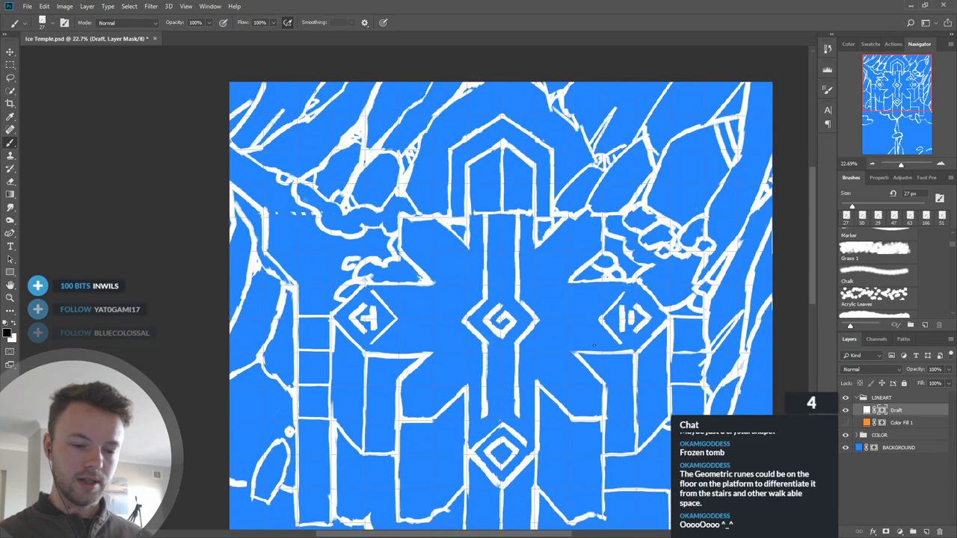
key(x)
key(x)
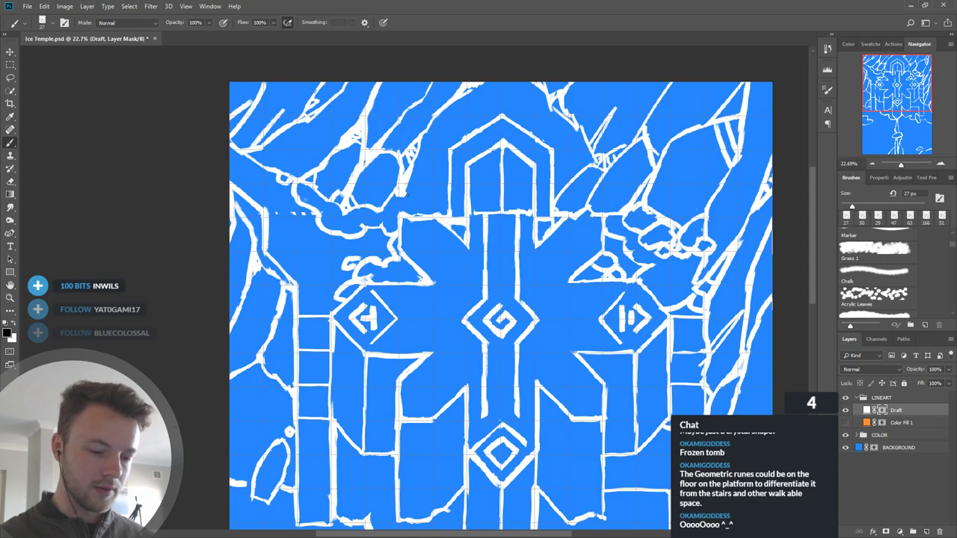
key(x)
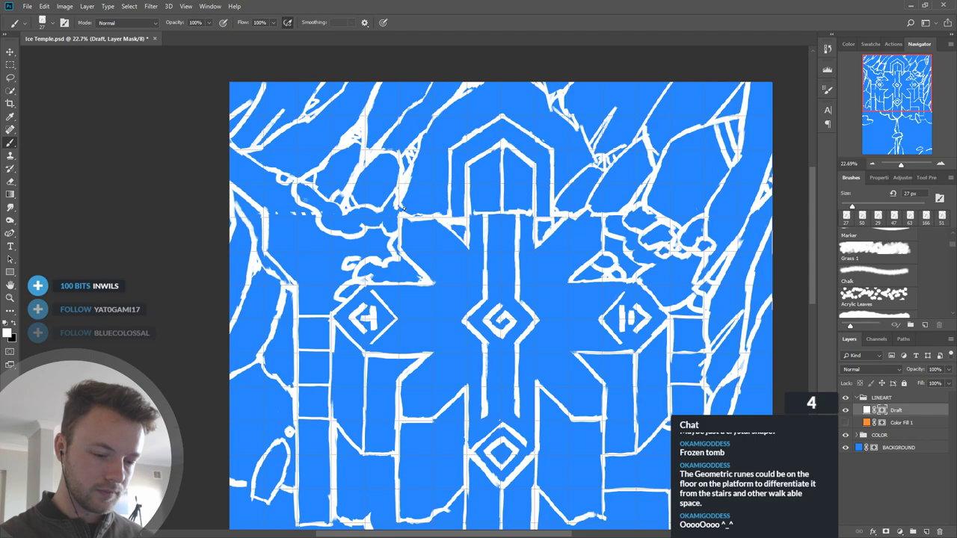
drag(448, 200, 440, 212)
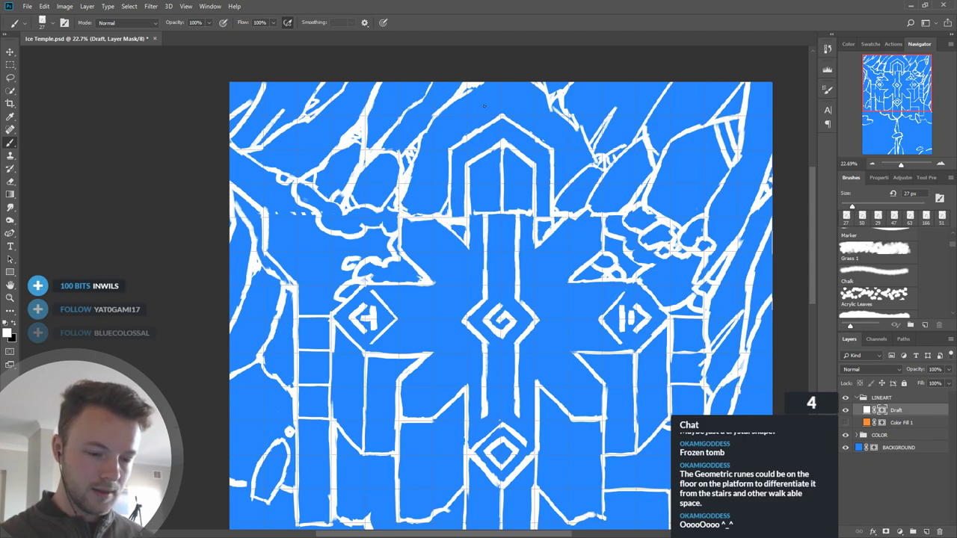
Step: Erase the cracked cliff line beside the arch's left roof slope together with the rounded rock
drag(418, 151, 496, 72)
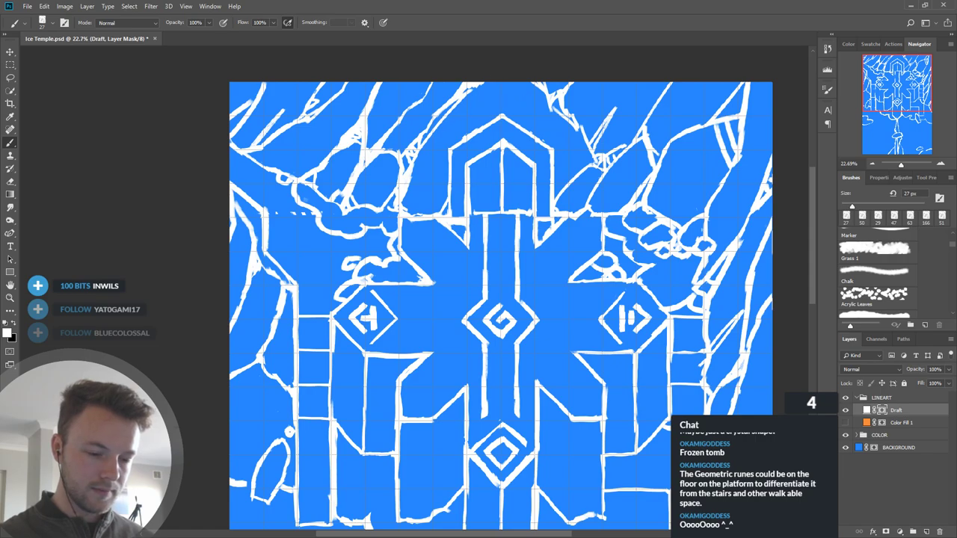
key(x)
drag(439, 124, 459, 100)
drag(426, 140, 439, 124)
mouse_move(409, 164)
mouse_down()
mouse_move(428, 136)
mouse_move(380, 153)
mouse_move(401, 171)
mouse_move(399, 200)
mouse_move(433, 117)
mouse_move(479, 84)
mouse_move(462, 86)
mouse_up()
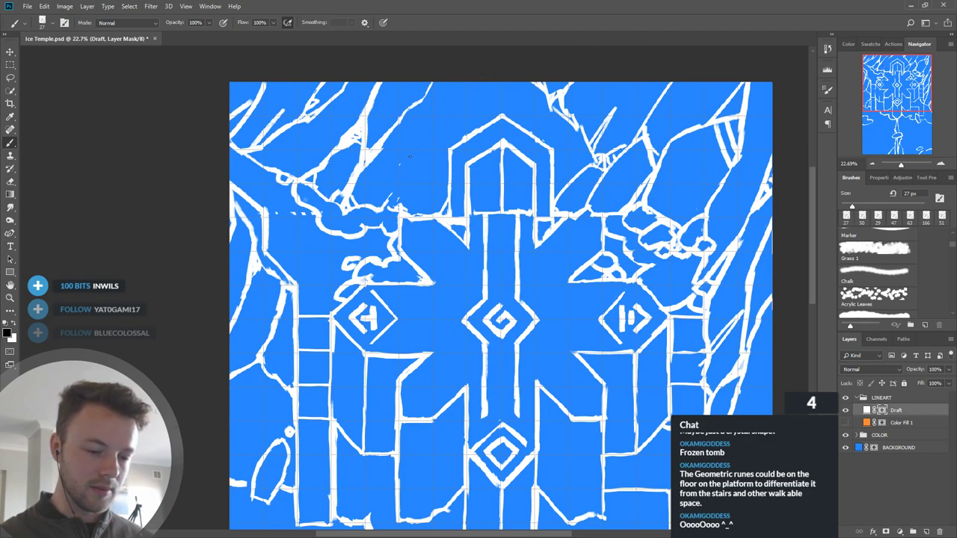
key(x)
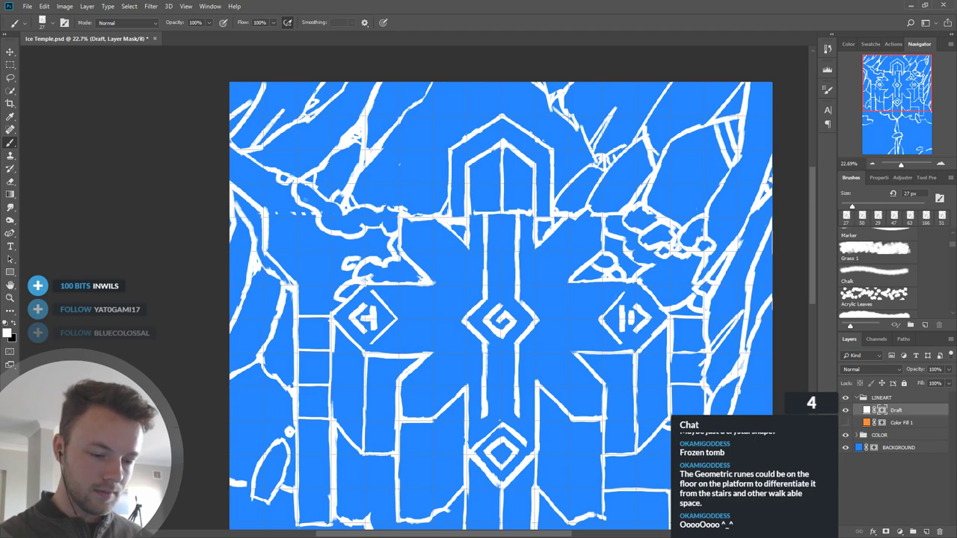
Step: Draw a white ground line from the remaining cliff line to the platform's upper edge and erase the leftover speck above
drag(352, 196, 437, 224)
mouse_move(365, 209)
mouse_down()
mouse_move(415, 225)
mouse_move(403, 208)
mouse_move(378, 205)
mouse_move(420, 215)
mouse_move(446, 204)
mouse_move(509, 108)
mouse_up()
key(x)
click(399, 164)
key(x)
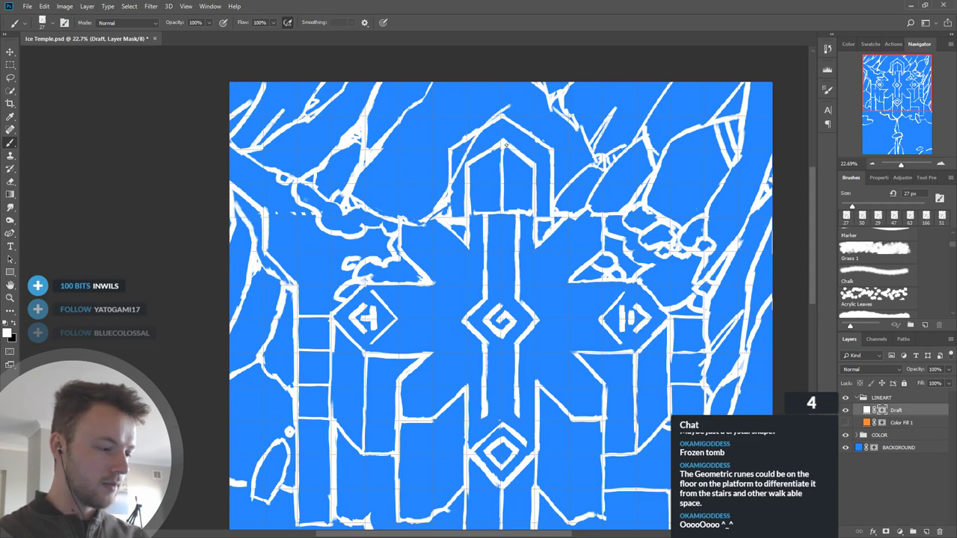
key(ctrl+z)
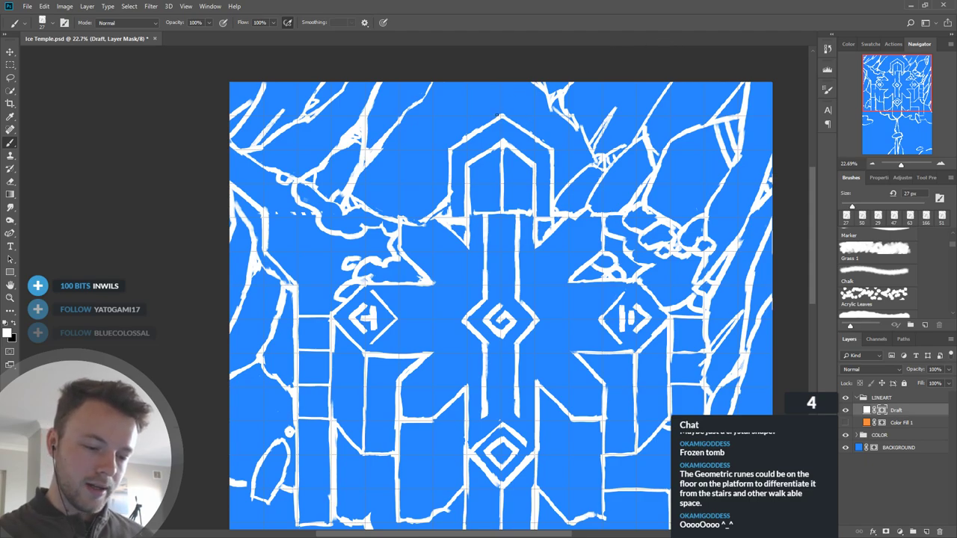
drag(495, 116, 521, 79)
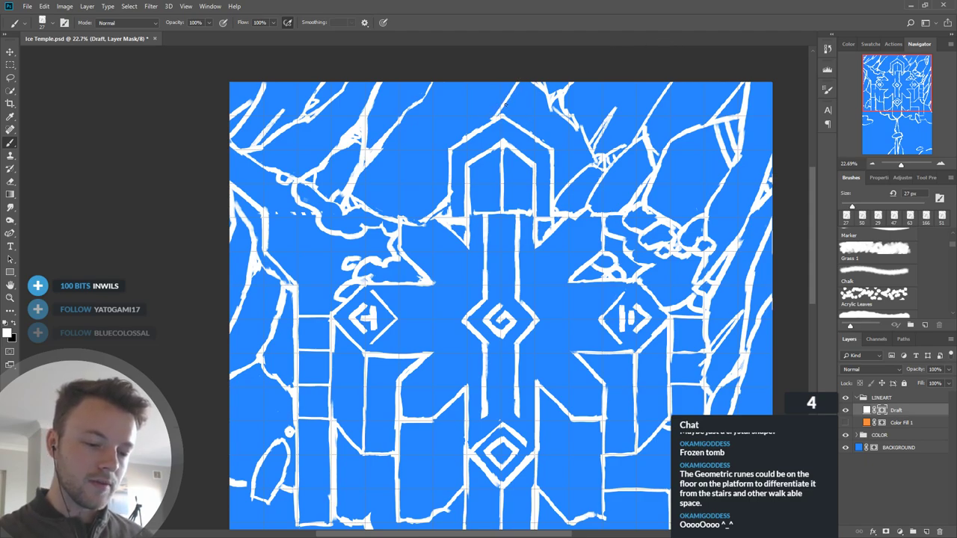
key(ctrl+z)
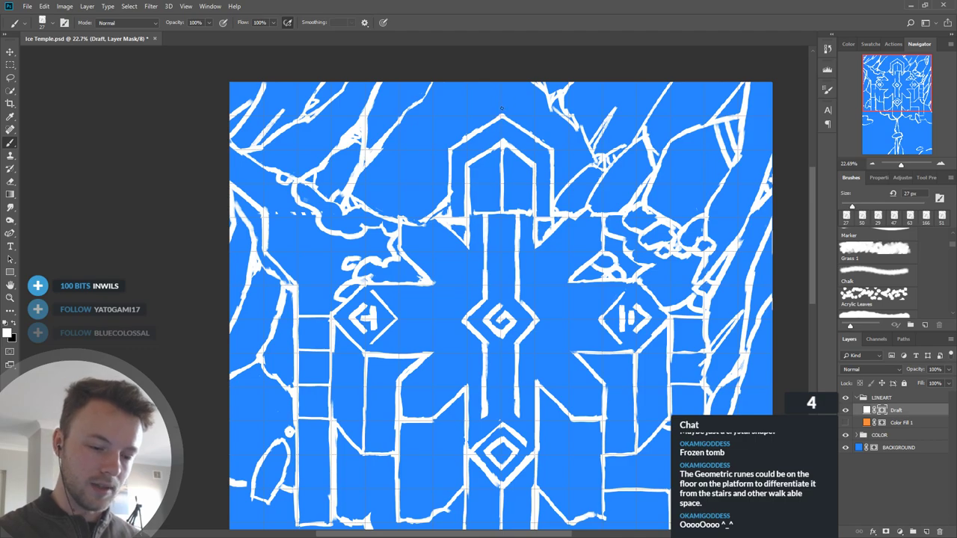
Step: Extend the cliff line left of the doorway to the map's upper edge and draw a diagonal cliff line from the ground behind the arch
drag(428, 94, 436, 81)
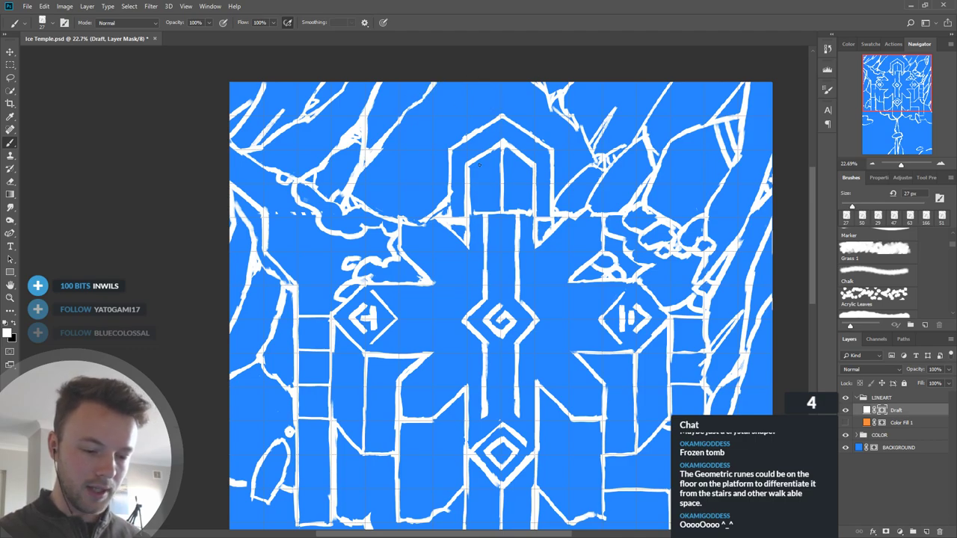
key(x)
key(x)
mouse_move(408, 212)
mouse_down()
mouse_move(466, 137)
mouse_move(432, 187)
mouse_move(502, 107)
mouse_move(430, 181)
mouse_up()
key(x)
key(x)
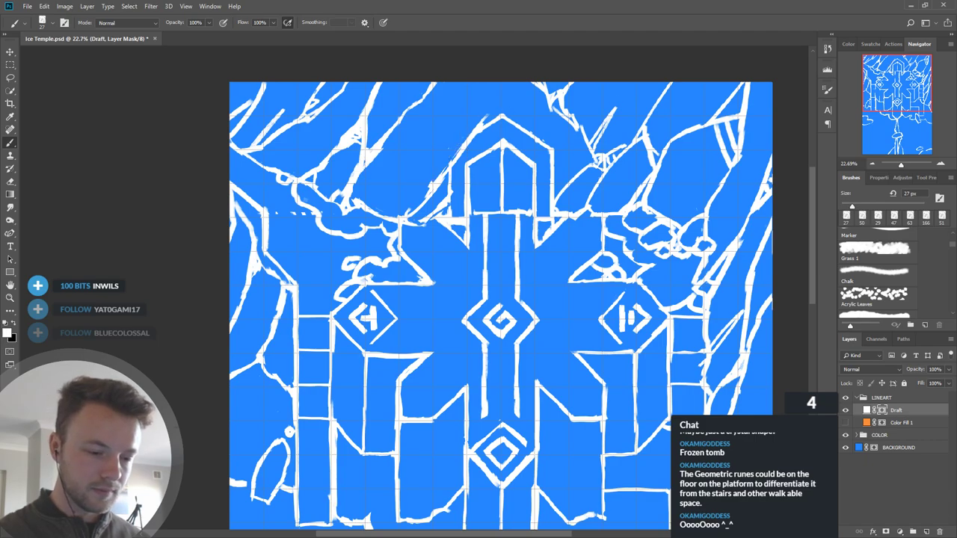
Step: Thicken the cliff line left of the doorway and trim stray white around it and above the arch's roof
drag(384, 142, 453, 80)
mouse_move(403, 120)
mouse_down()
mouse_move(492, 112)
mouse_move(499, 96)
mouse_move(521, 92)
mouse_move(482, 102)
mouse_up()
key(x)
key(x)
mouse_move(495, 81)
mouse_down()
mouse_move(483, 107)
mouse_move(490, 113)
mouse_up()
key(x)
mouse_move(495, 89)
mouse_down()
mouse_move(490, 118)
mouse_move(479, 103)
mouse_up()
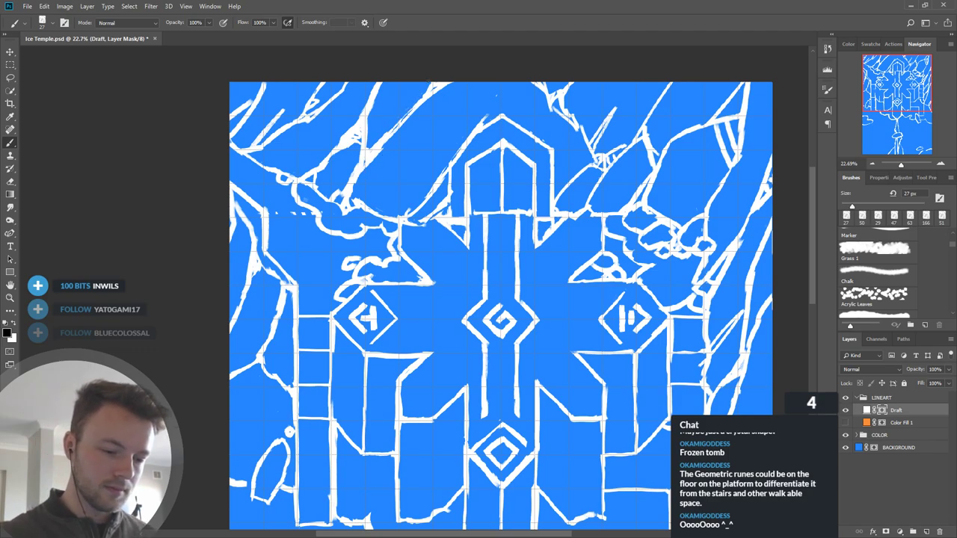
key(x)
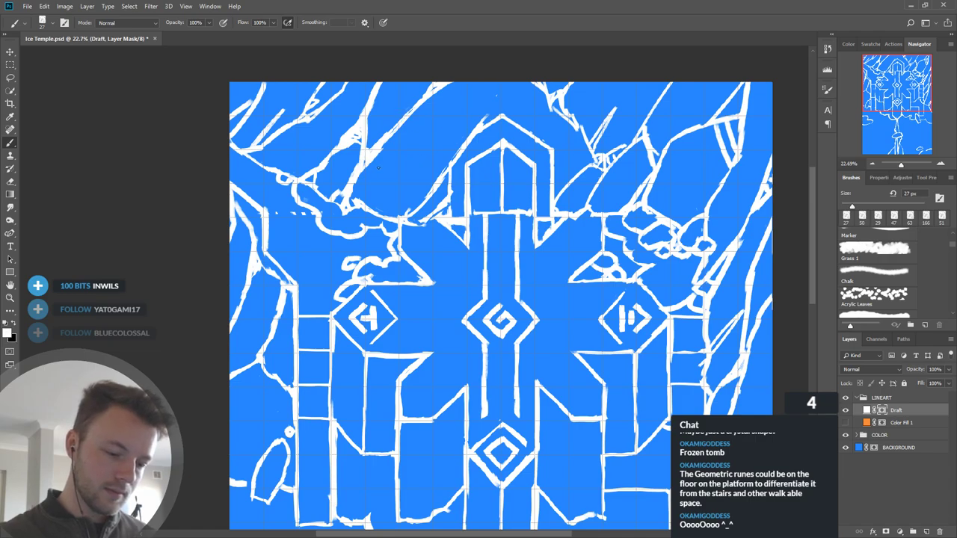
key(x)
drag(380, 152, 370, 167)
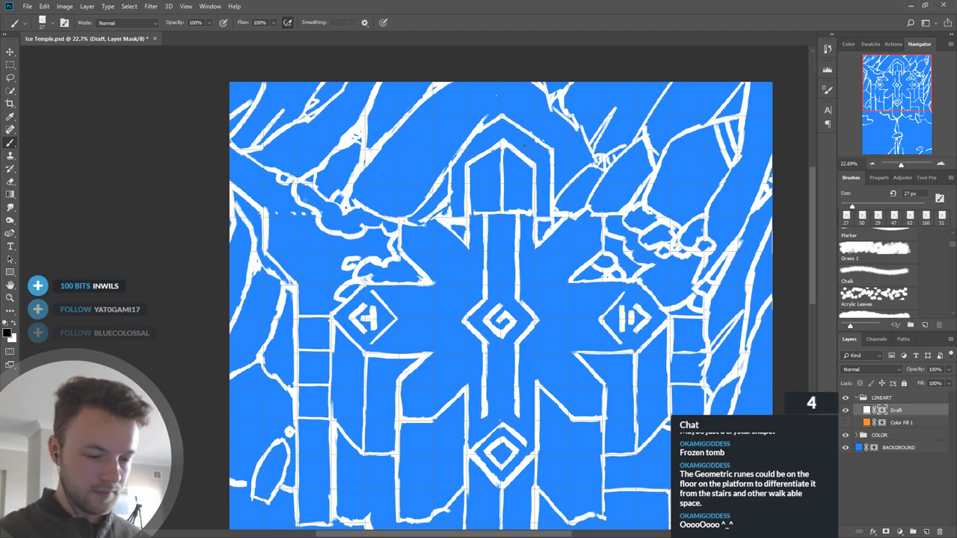
Step: Draw a rounded rock and crack lines in white between the diagonal cliff line and the arch's lower left side
key(x)
drag(441, 179, 447, 190)
mouse_move(439, 186)
mouse_down()
mouse_move(529, 204)
mouse_move(450, 218)
mouse_move(439, 196)
mouse_move(450, 220)
mouse_move(426, 224)
mouse_move(447, 224)
mouse_move(423, 222)
mouse_move(443, 216)
mouse_move(443, 206)
mouse_move(431, 222)
mouse_move(414, 221)
mouse_move(425, 218)
mouse_move(418, 210)
mouse_move(414, 230)
mouse_move(405, 222)
mouse_move(472, 216)
mouse_move(446, 219)
mouse_up()
key(x)
key(x)
key(x)
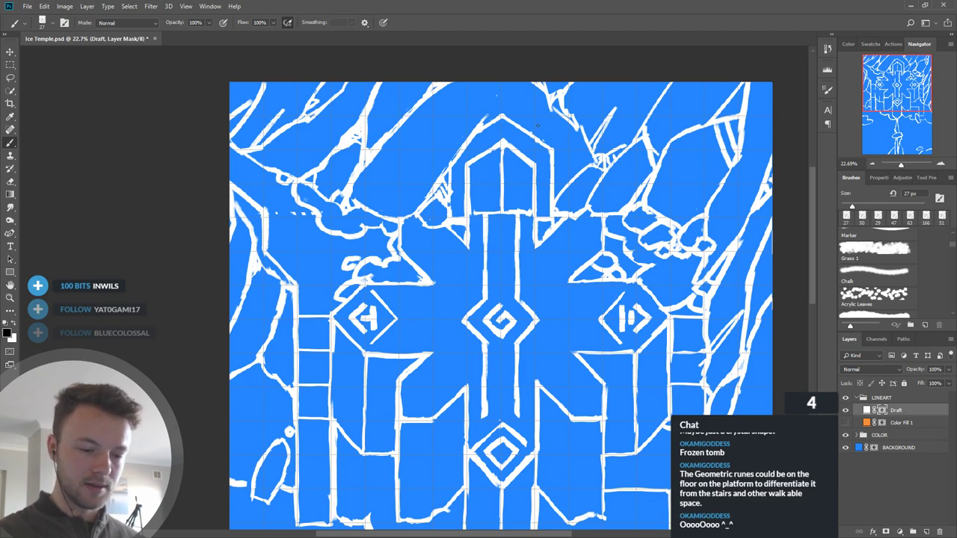
key(x)
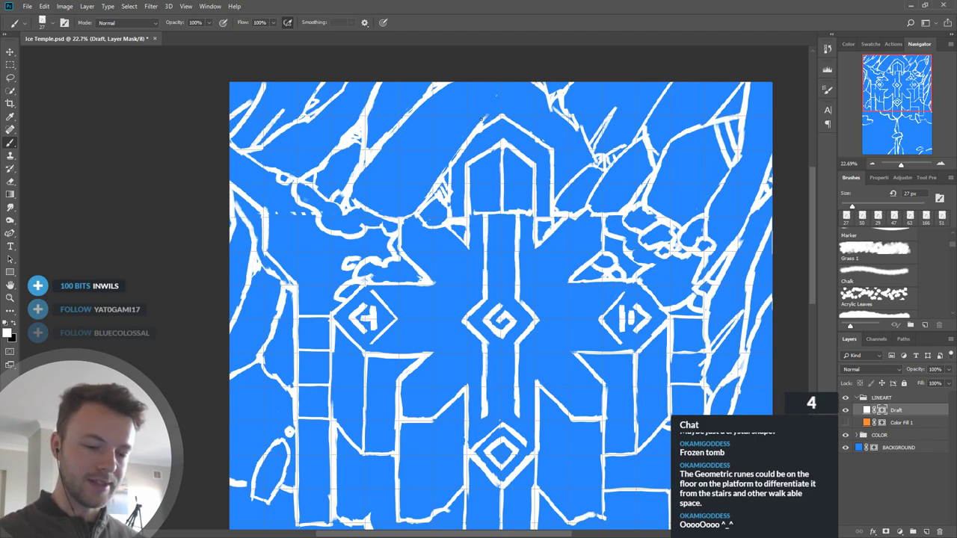
Step: Erase the upper cliff line left of the doorway and redraw it in white, with a line running down to the ground line
key(x)
drag(449, 82, 398, 130)
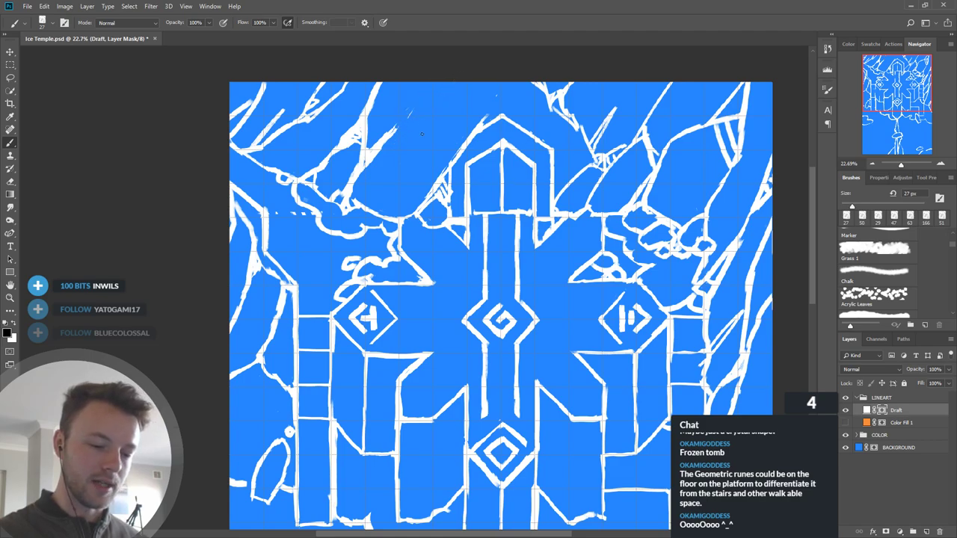
drag(395, 137, 382, 153)
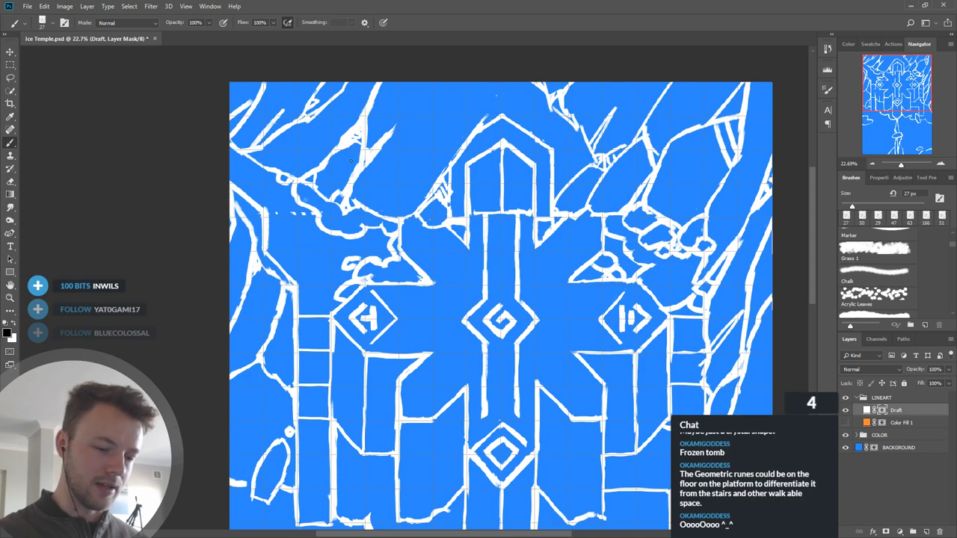
key(x)
key(x)
mouse_move(368, 127)
mouse_down()
mouse_move(388, 106)
mouse_move(382, 139)
mouse_move(360, 137)
mouse_move(403, 110)
mouse_move(382, 139)
mouse_move(397, 109)
mouse_move(431, 80)
mouse_up()
key(x)
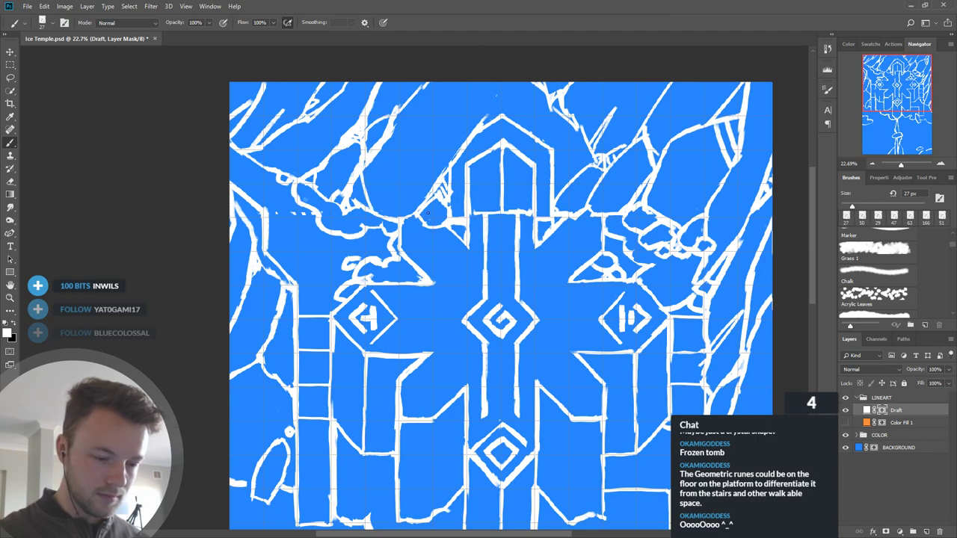
Step: Shape a rounded rock at the foot of the left cliff lines, erasing the parts of the old outlines that overlap it
mouse_move(327, 210)
mouse_down()
mouse_move(376, 175)
mouse_move(355, 217)
mouse_up()
key(x)
mouse_move(376, 175)
mouse_down()
mouse_move(337, 203)
mouse_move(359, 205)
mouse_up()
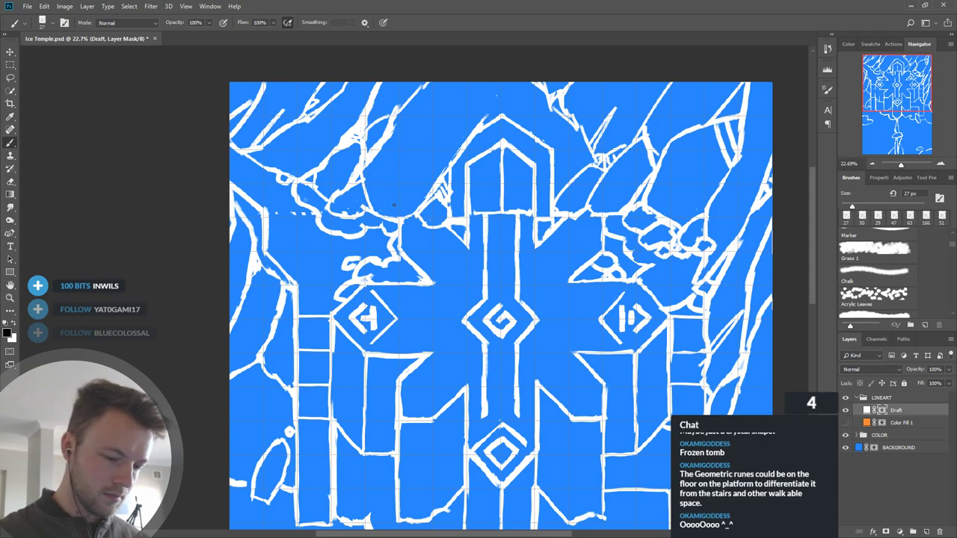
key(x)
mouse_move(372, 208)
mouse_down()
mouse_move(387, 215)
mouse_move(362, 218)
mouse_move(361, 177)
mouse_move(383, 212)
mouse_up()
key(x)
key(x)
key(x)
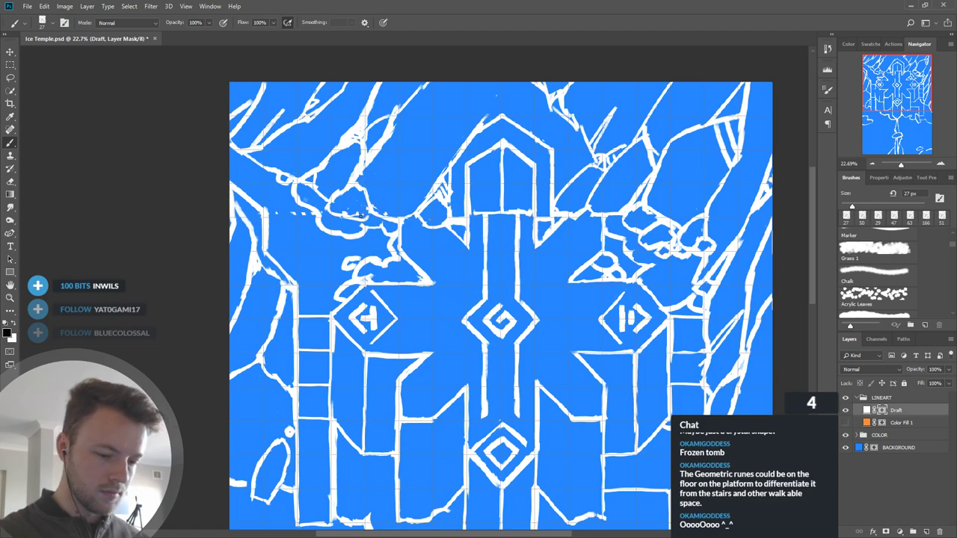
drag(643, 354, 610, 343)
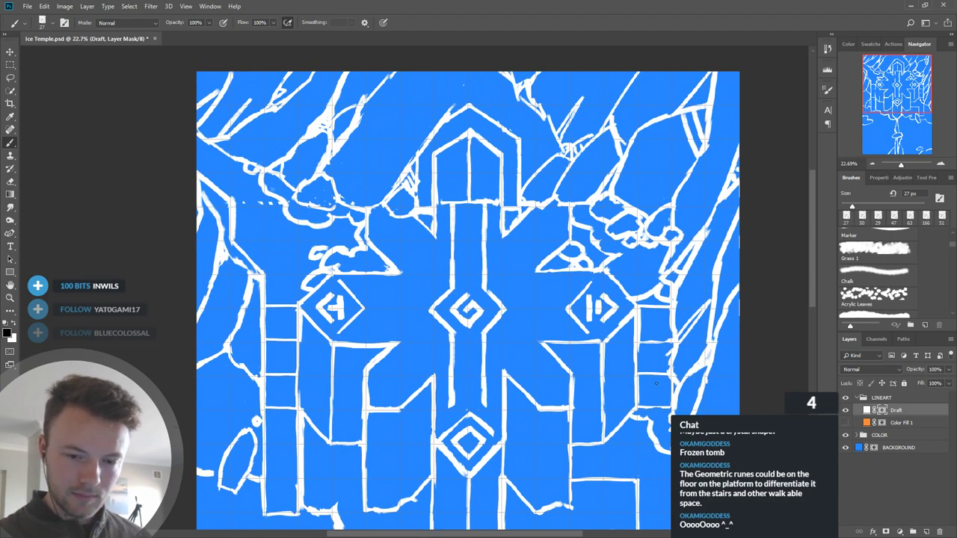
key(x)
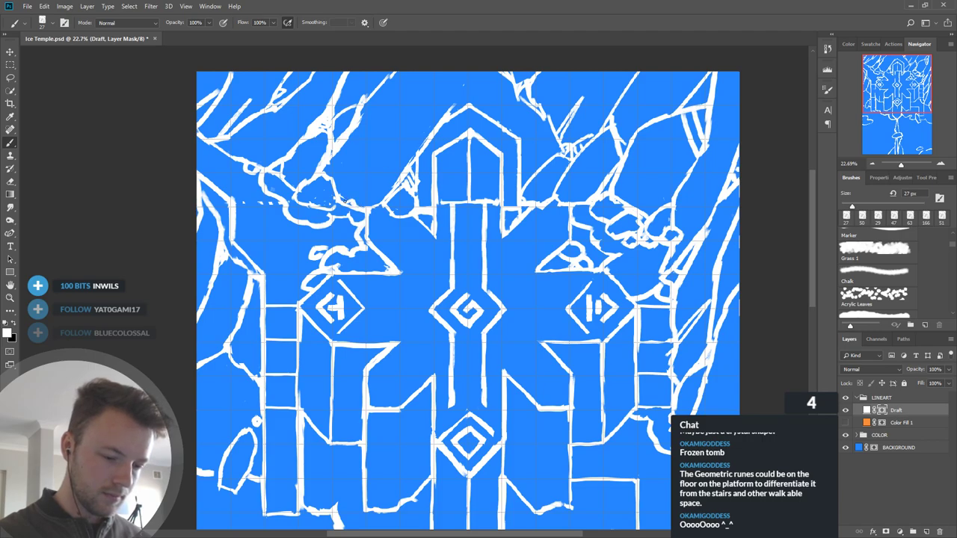
drag(387, 147, 354, 187)
key(x)
mouse_move(392, 144)
mouse_down()
mouse_move(350, 196)
mouse_move(364, 181)
mouse_move(377, 117)
mouse_move(348, 163)
mouse_up()
key(x)
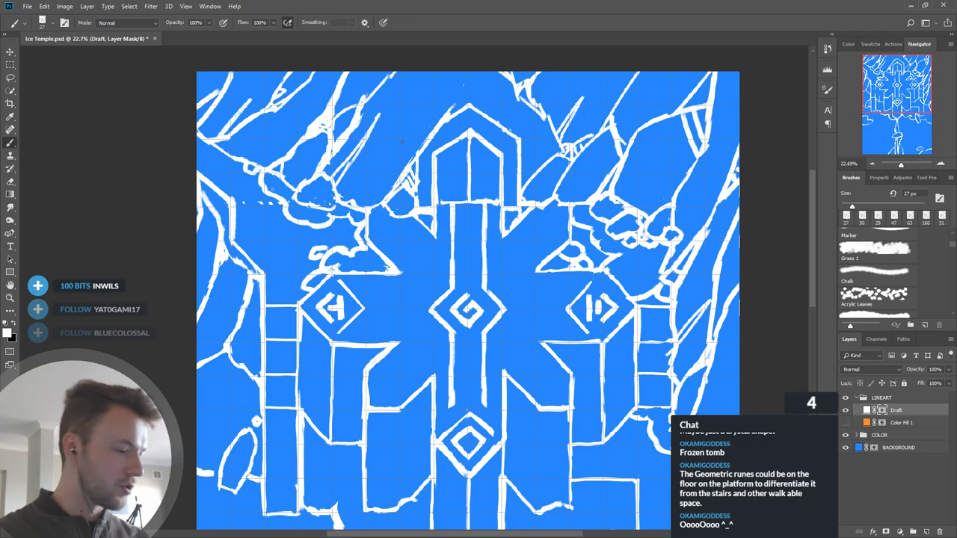
key(ctrl+z)
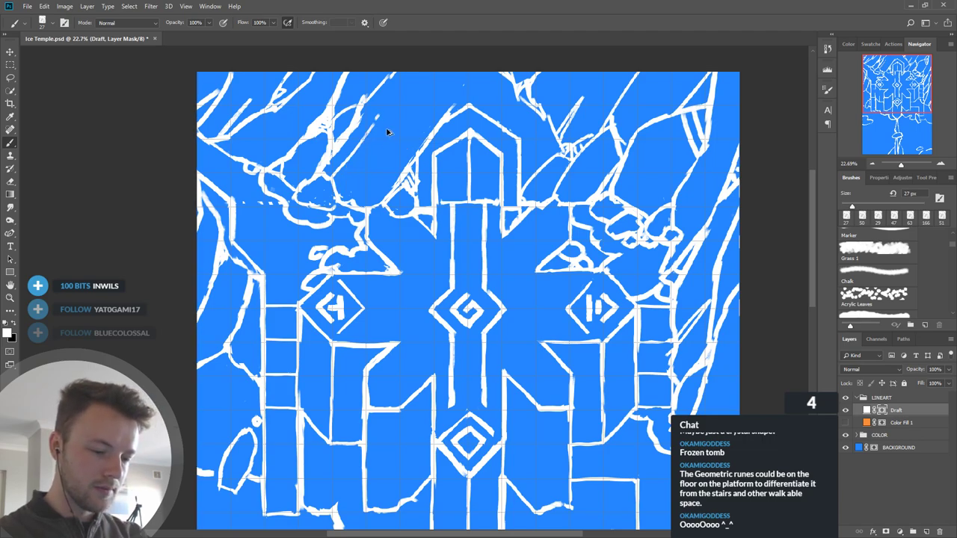
drag(331, 179, 350, 166)
drag(376, 137, 340, 193)
key(ctrl+z)
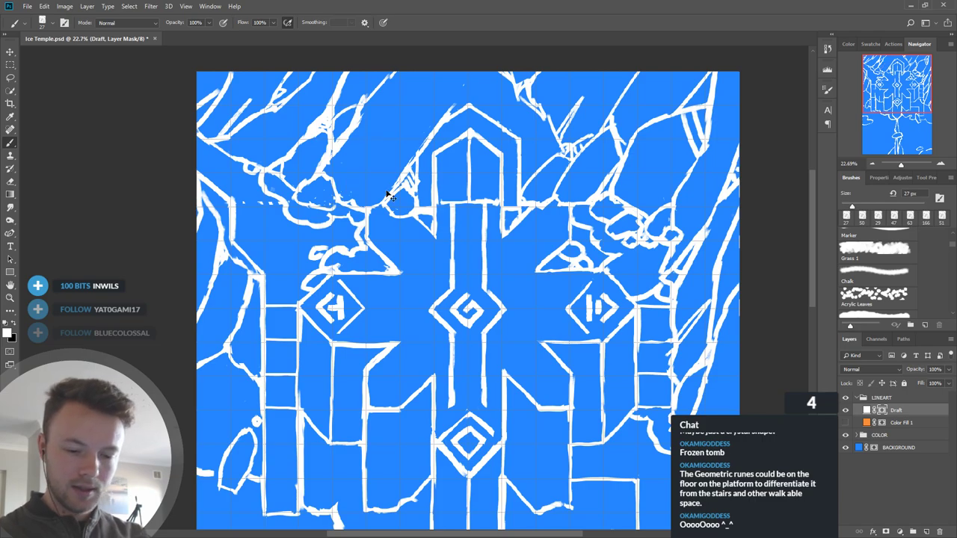
mouse_move(335, 181)
mouse_down()
mouse_move(365, 148)
mouse_move(340, 191)
mouse_up()
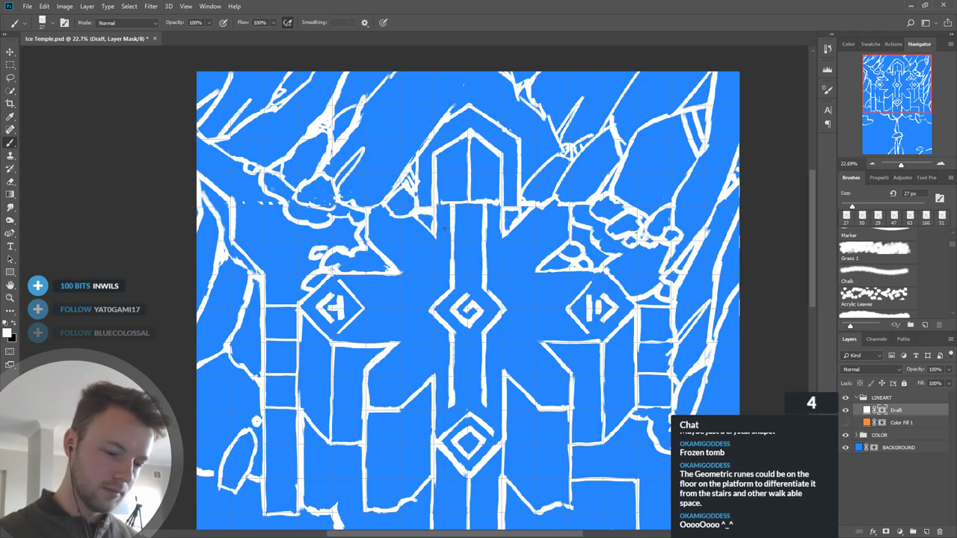
key(ctrl+z)
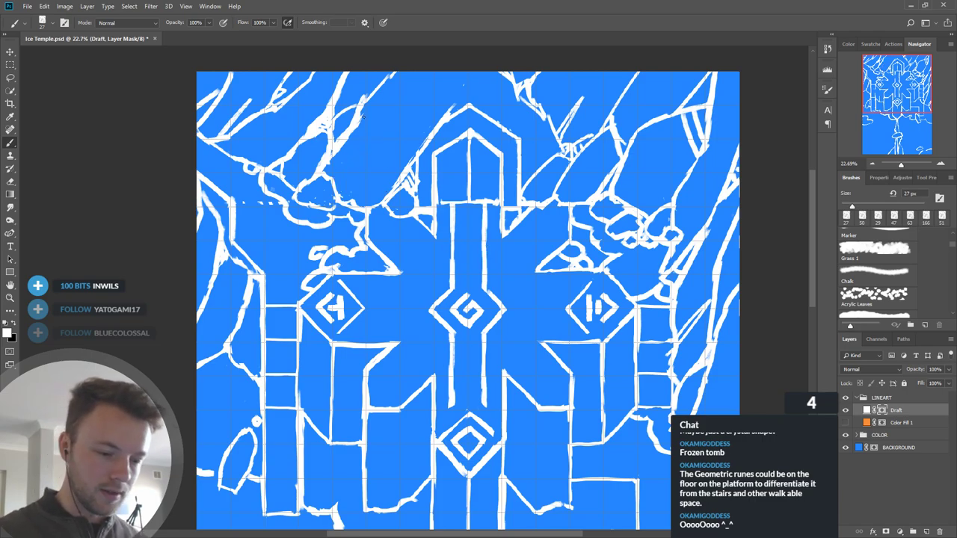
Step: Touch up the left cliff line's upper end and rework the cliff line right of the arch's peak with white and erasing strokes
mouse_move(389, 90)
mouse_down()
mouse_move(408, 77)
mouse_move(385, 95)
mouse_up()
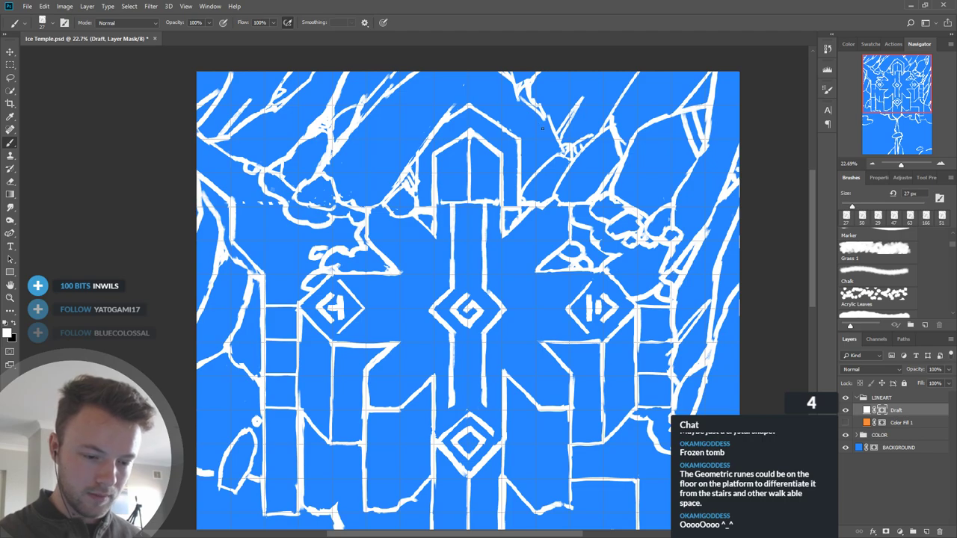
mouse_move(513, 84)
mouse_down()
mouse_move(500, 122)
mouse_move(508, 133)
mouse_move(522, 93)
mouse_move(510, 108)
mouse_move(543, 116)
mouse_move(555, 139)
mouse_up()
key(x)
mouse_move(529, 98)
mouse_down()
mouse_move(544, 122)
mouse_move(523, 89)
mouse_move(531, 99)
mouse_move(509, 106)
mouse_move(505, 124)
mouse_move(520, 135)
mouse_move(504, 120)
mouse_move(521, 135)
mouse_move(503, 123)
mouse_up()
key(x)
key(x)
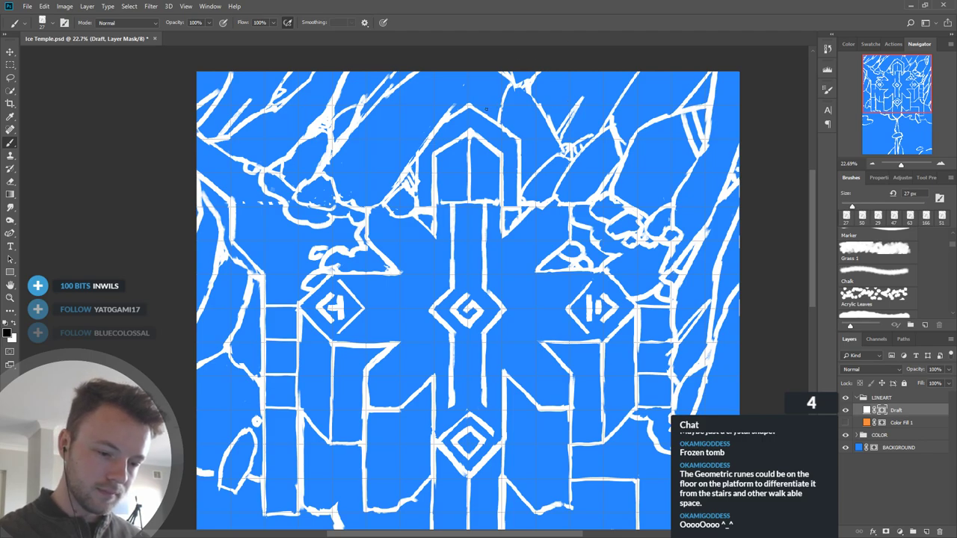
Step: Draw a cluster of small cracked rocks in white above the arch's peak, reaching the map's upper edge
key(x)
mouse_move(501, 99)
mouse_down()
mouse_move(480, 105)
mouse_move(487, 92)
mouse_move(458, 100)
mouse_move(500, 91)
mouse_up()
mouse_move(500, 99)
mouse_down()
mouse_move(490, 81)
mouse_move(469, 92)
mouse_up()
mouse_move(459, 100)
mouse_down()
mouse_move(439, 114)
mouse_move(452, 73)
mouse_move(468, 89)
mouse_move(489, 72)
mouse_up()
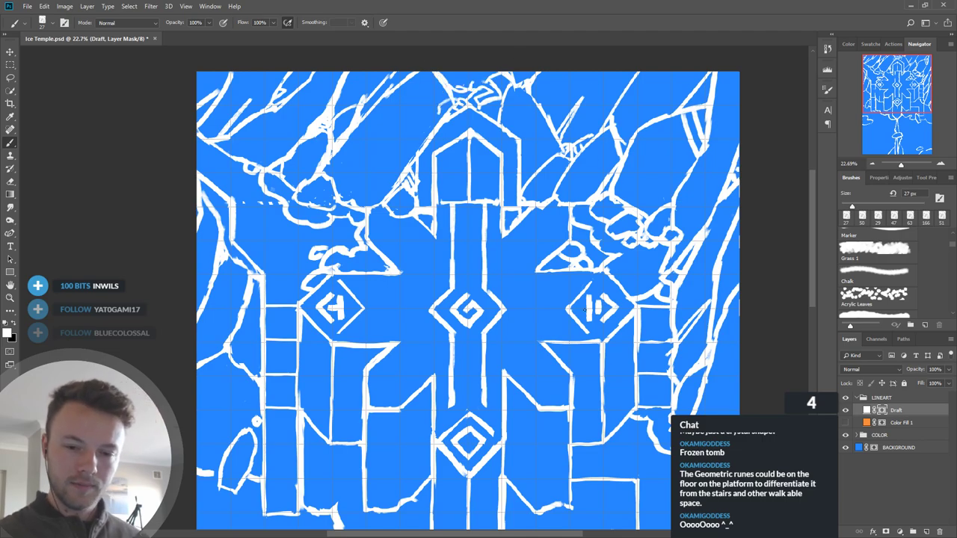
Step: Trim the lines left of the arch's peak and add a short white stroke beside the arch's lower right side
key(x)
drag(438, 114, 446, 97)
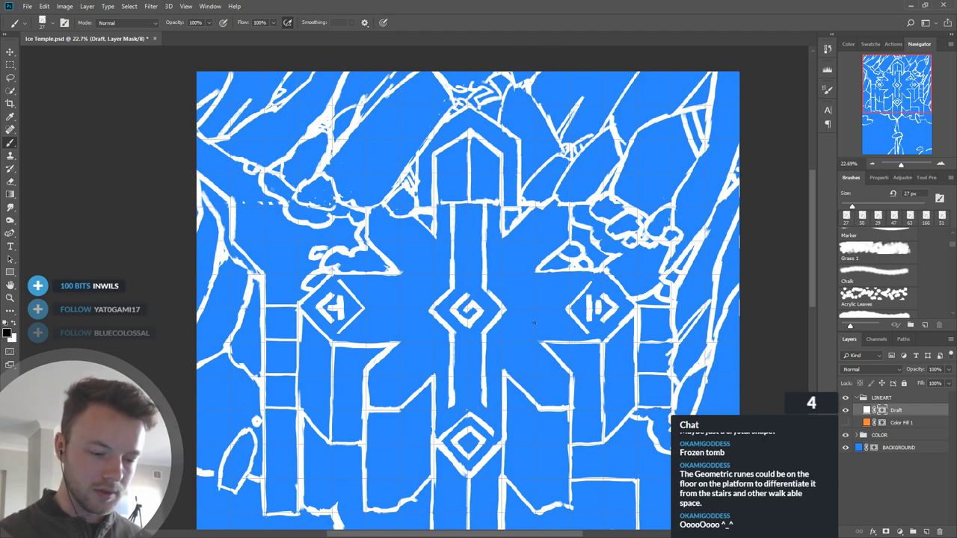
key(x)
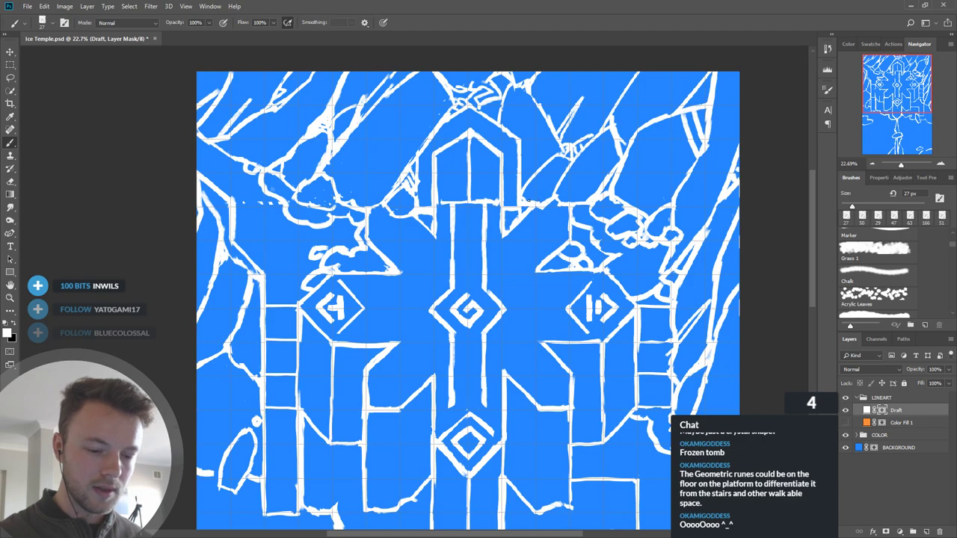
drag(527, 185, 538, 197)
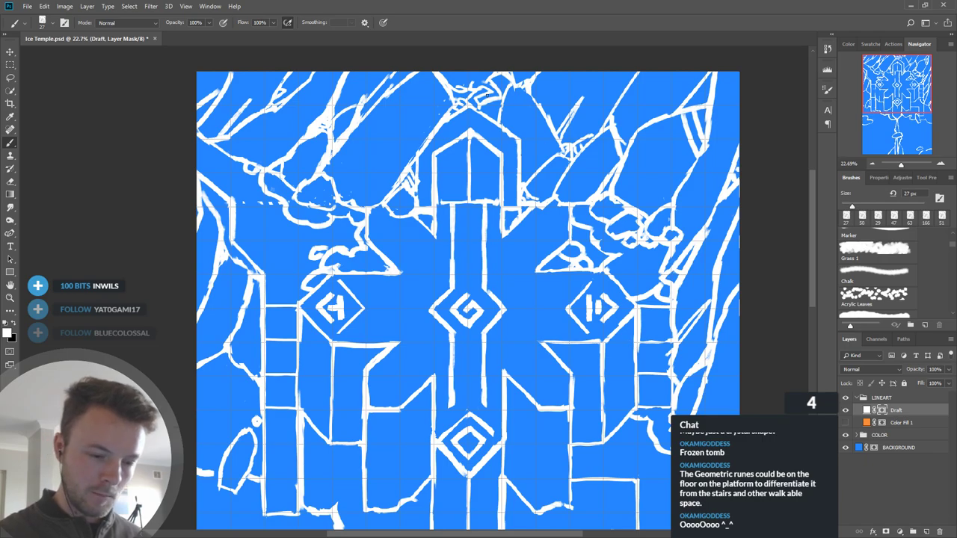
Step: Erase most of the small rock cluster above the arch's peak
key(x)
mouse_move(495, 99)
mouse_down()
mouse_move(491, 87)
mouse_move(488, 100)
mouse_move(453, 87)
mouse_move(467, 100)
mouse_move(457, 104)
mouse_up()
mouse_move(490, 75)
mouse_down()
mouse_move(525, 69)
mouse_move(492, 73)
mouse_move(481, 105)
mouse_up()
key(x)
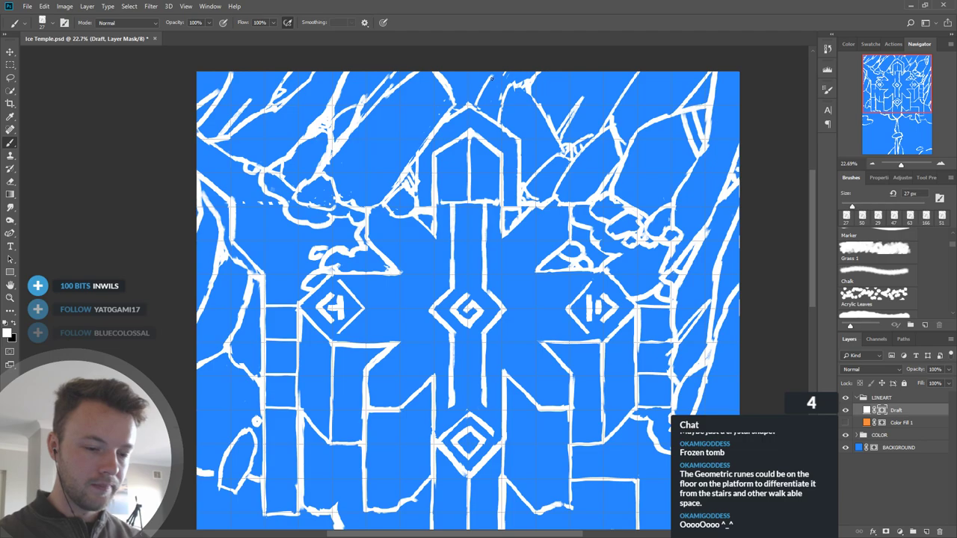
Step: Erase the cracked line right of the arch's peak and the leftover cliff lines directly above the peak
key(x)
mouse_move(500, 113)
mouse_down()
mouse_move(507, 74)
mouse_move(518, 93)
mouse_move(526, 91)
mouse_up()
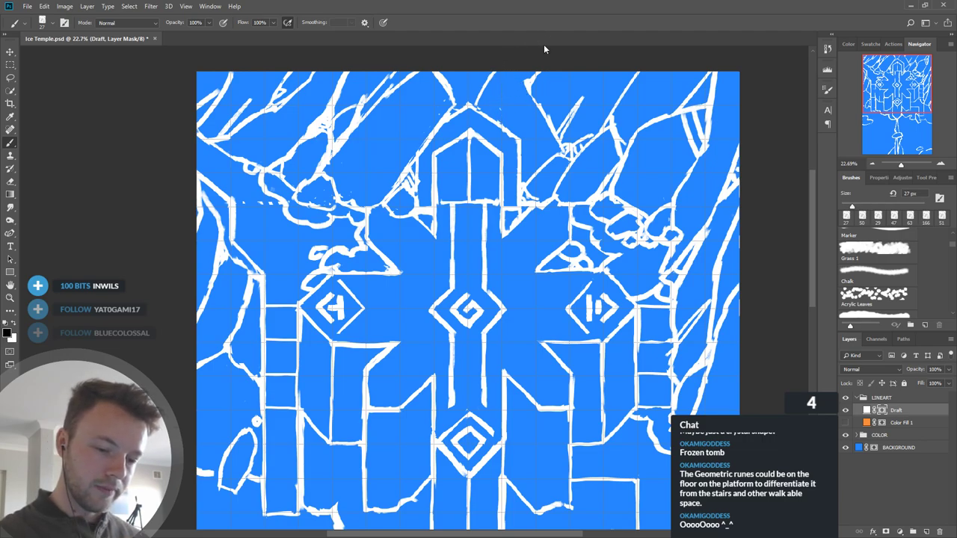
key(x)
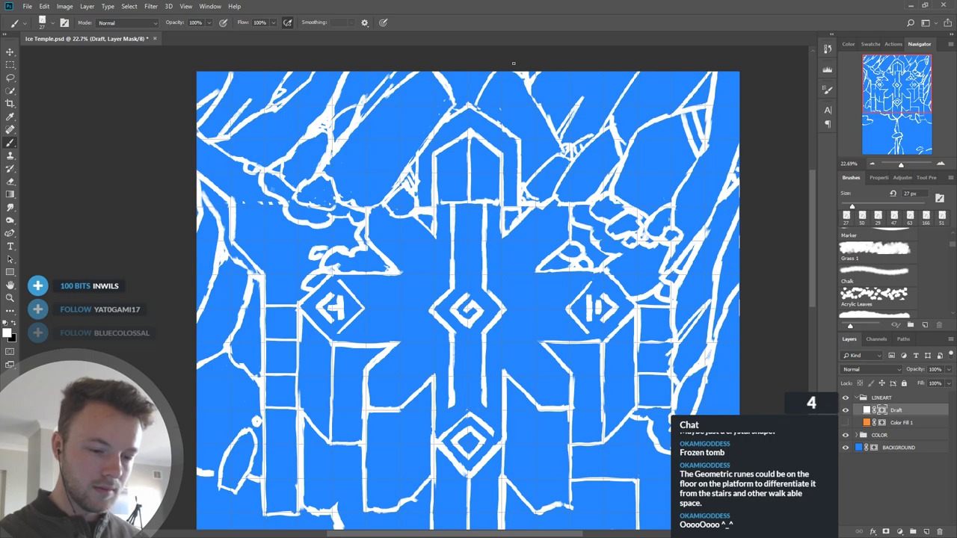
key(x)
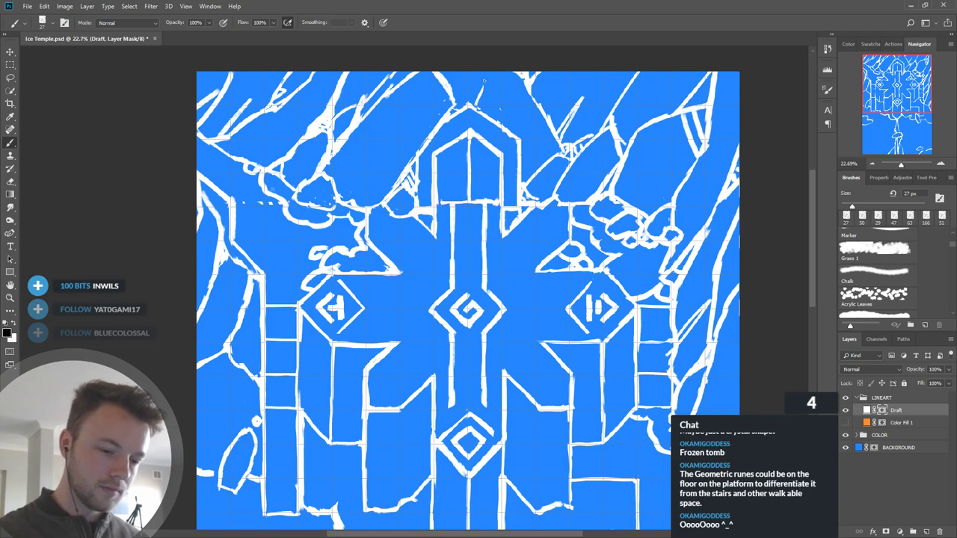
key(x)
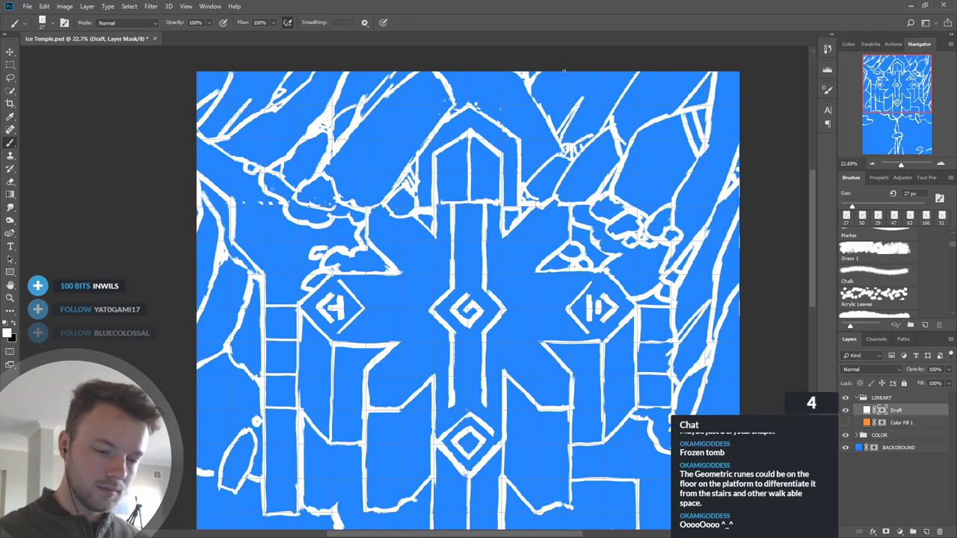
key(x)
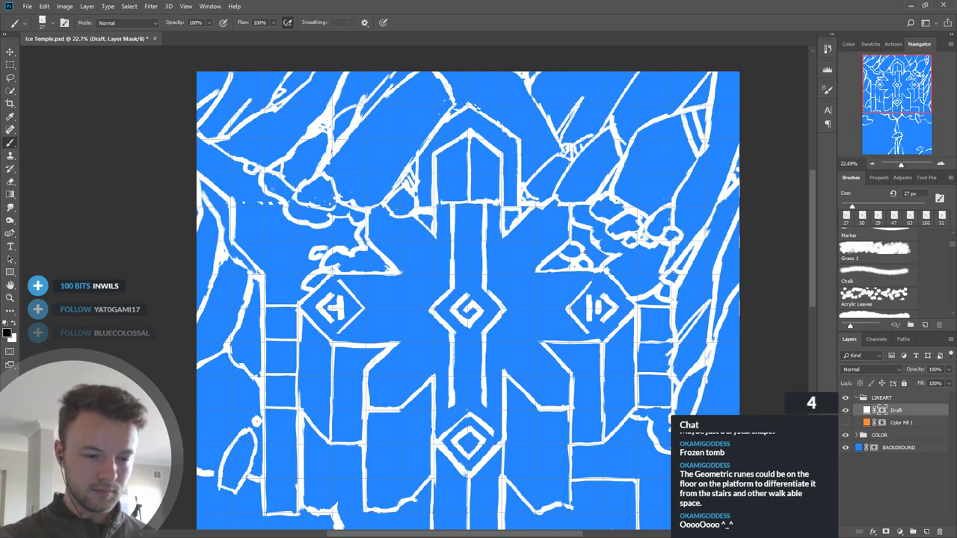
Step: Rework the diagonal cliff lines between the upper left slope of the arch and the map's upper edge
key(x)
mouse_move(442, 111)
mouse_down()
mouse_move(465, 93)
mouse_move(464, 83)
mouse_move(447, 109)
mouse_move(454, 88)
mouse_move(438, 105)
mouse_move(454, 72)
mouse_move(430, 90)
mouse_move(439, 71)
mouse_move(422, 77)
mouse_move(445, 79)
mouse_move(448, 95)
mouse_move(445, 78)
mouse_move(417, 72)
mouse_up()
key(x)
key(x)
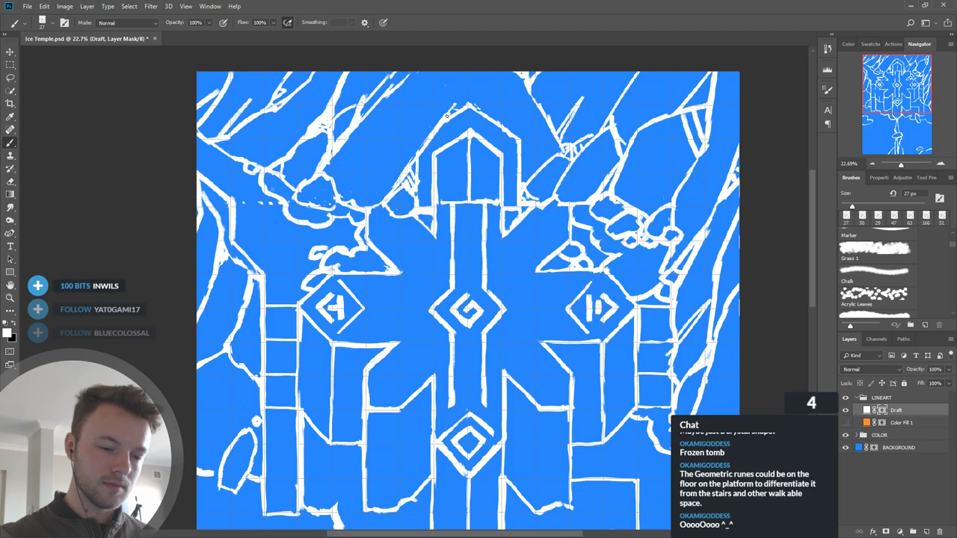
drag(446, 116, 486, 72)
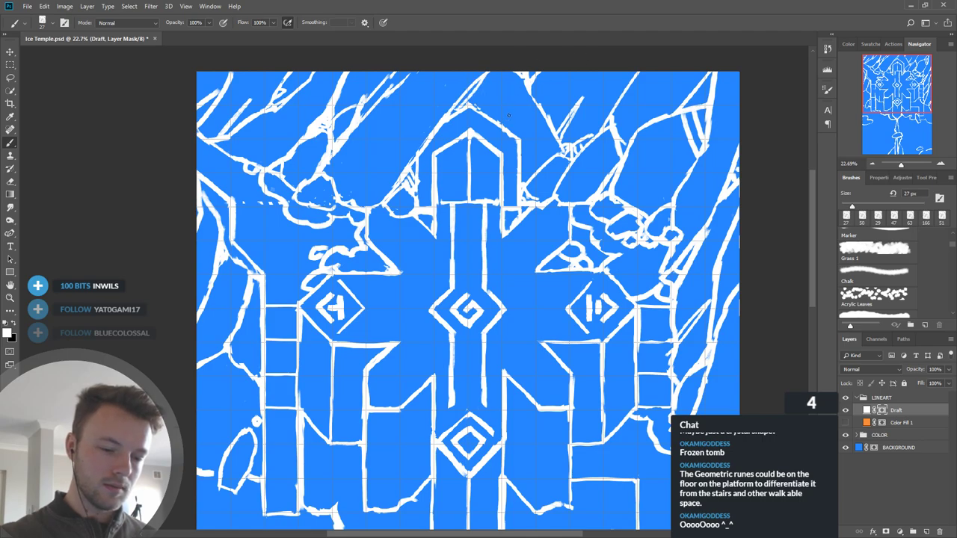
Step: Trim the crack right of the arch's peak and redraw the cliff lines beside the arch's right side in white
key(x)
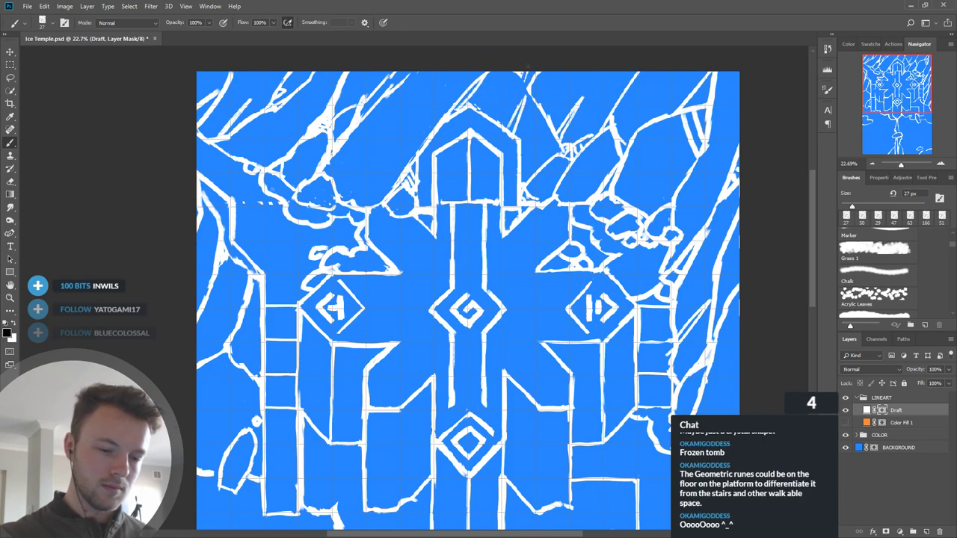
drag(528, 90, 538, 70)
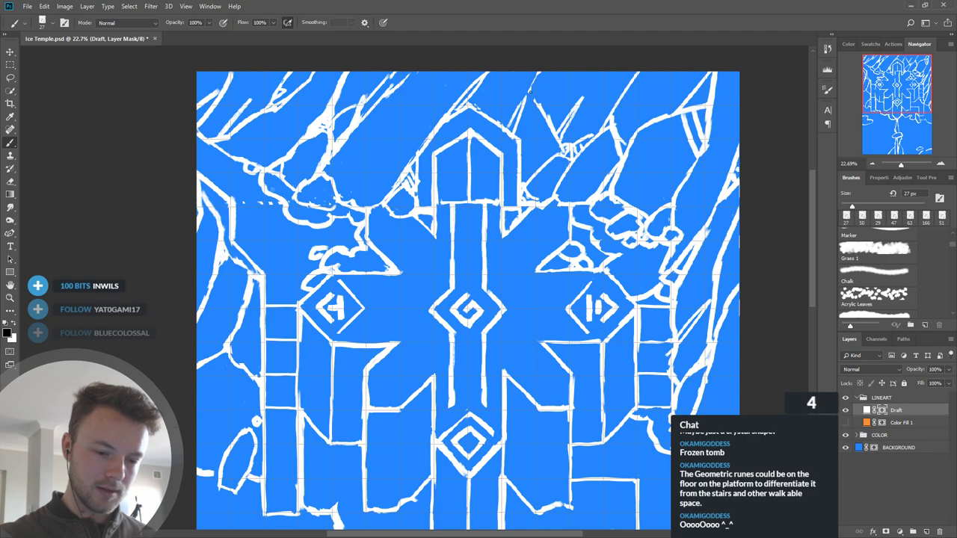
mouse_move(536, 109)
mouse_down()
mouse_move(557, 145)
mouse_move(539, 172)
mouse_up()
key(x)
drag(561, 125, 531, 177)
drag(561, 146, 555, 154)
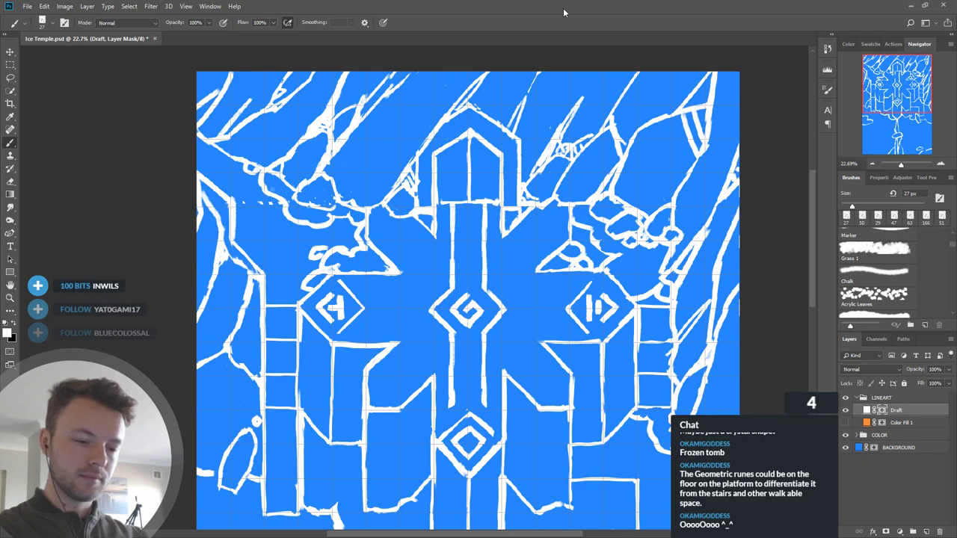
Step: Clear the old cliff lines left of the arch and draw a long diagonal line from the left rocks toward the peak
key(x)
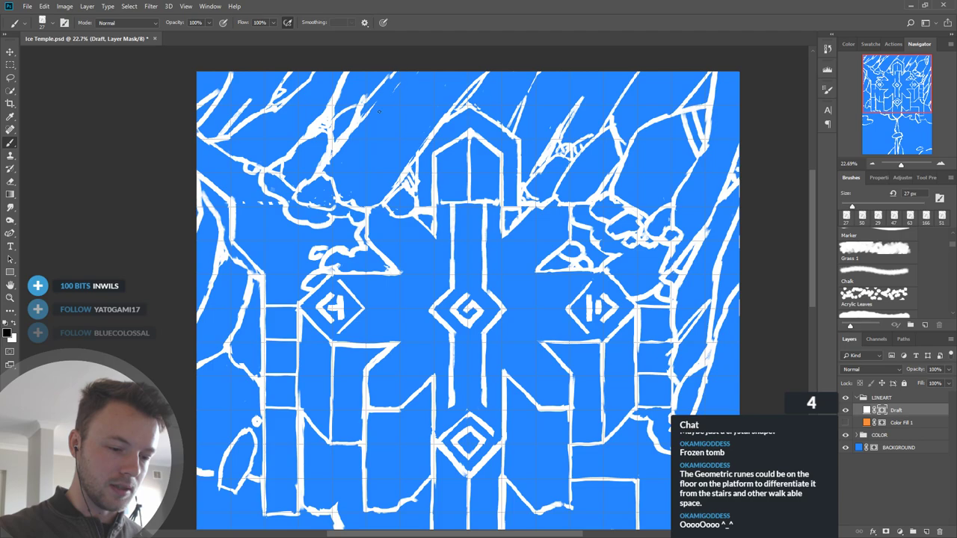
key(x)
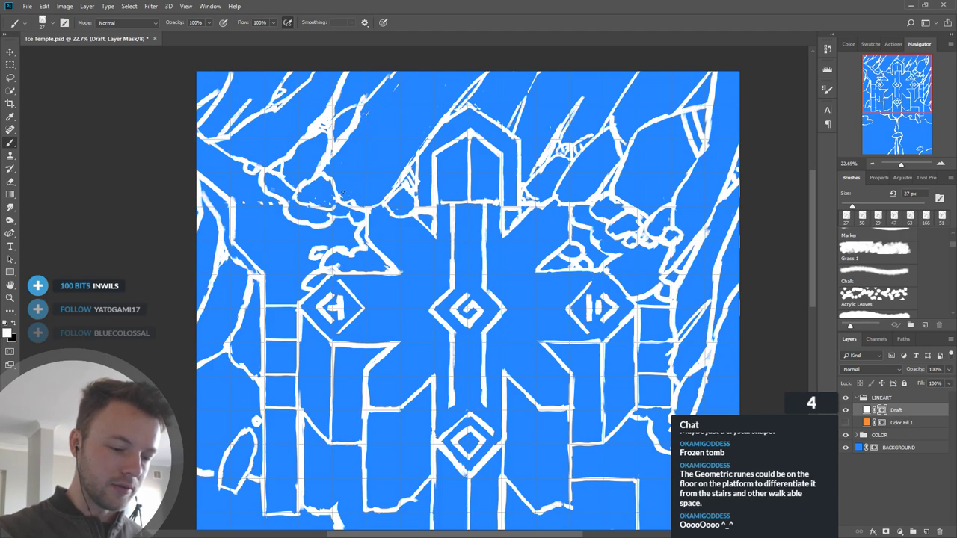
key(x)
key(x)
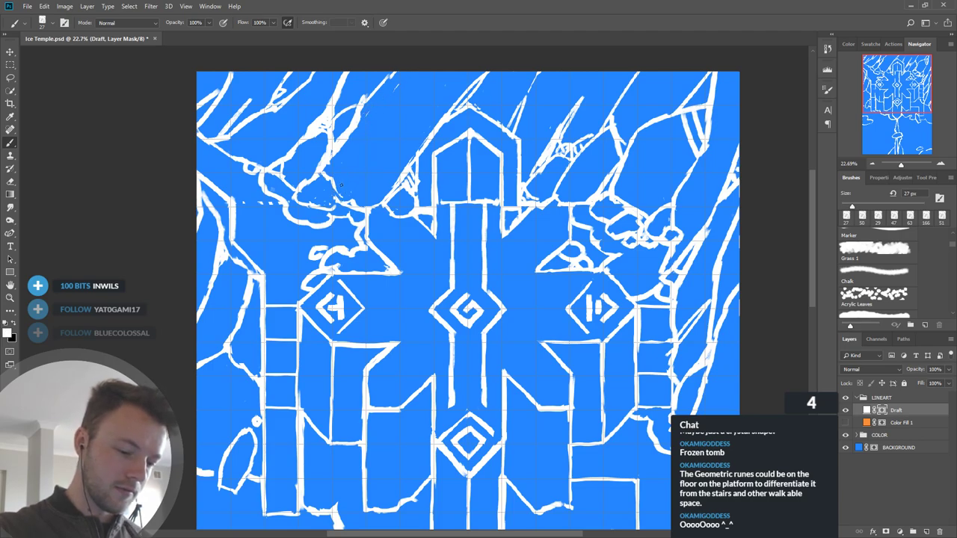
mouse_move(314, 179)
mouse_down()
mouse_move(361, 156)
mouse_move(385, 196)
mouse_move(393, 160)
mouse_move(383, 172)
mouse_move(452, 98)
mouse_up()
key(x)
key(x)
drag(452, 97, 357, 200)
drag(381, 176, 363, 202)
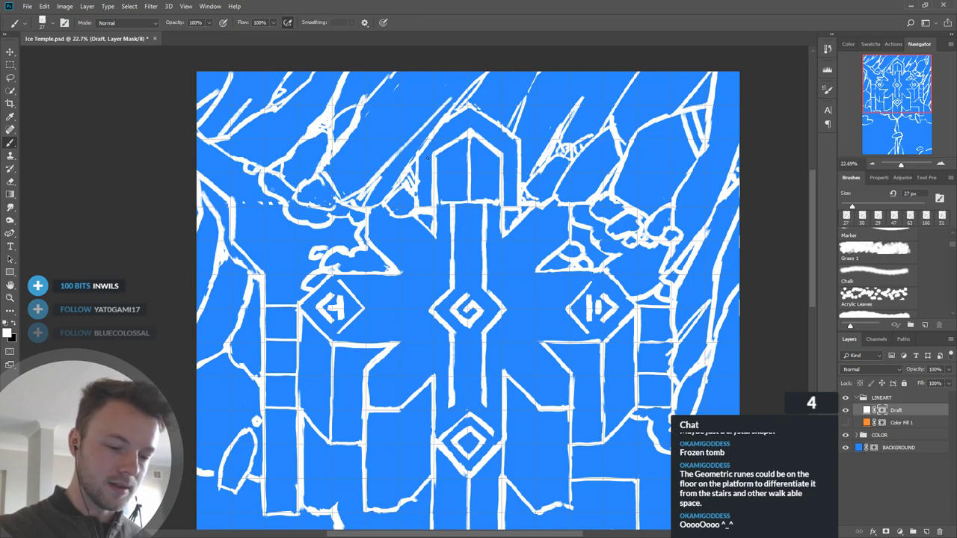
Step: Extend the diagonal cliff line past the arch's peak to the upper edge and erase strokes along the arch's left slope
mouse_move(412, 175)
mouse_down()
mouse_move(442, 134)
mouse_move(491, 101)
mouse_move(476, 116)
mouse_move(500, 109)
mouse_move(476, 116)
mouse_move(525, 95)
mouse_move(509, 108)
mouse_move(505, 98)
mouse_move(452, 108)
mouse_up()
key(x)
mouse_move(483, 79)
mouse_down()
mouse_move(460, 97)
mouse_move(496, 73)
mouse_up()
key(x)
key(x)
drag(451, 115, 421, 151)
drag(441, 125, 395, 187)
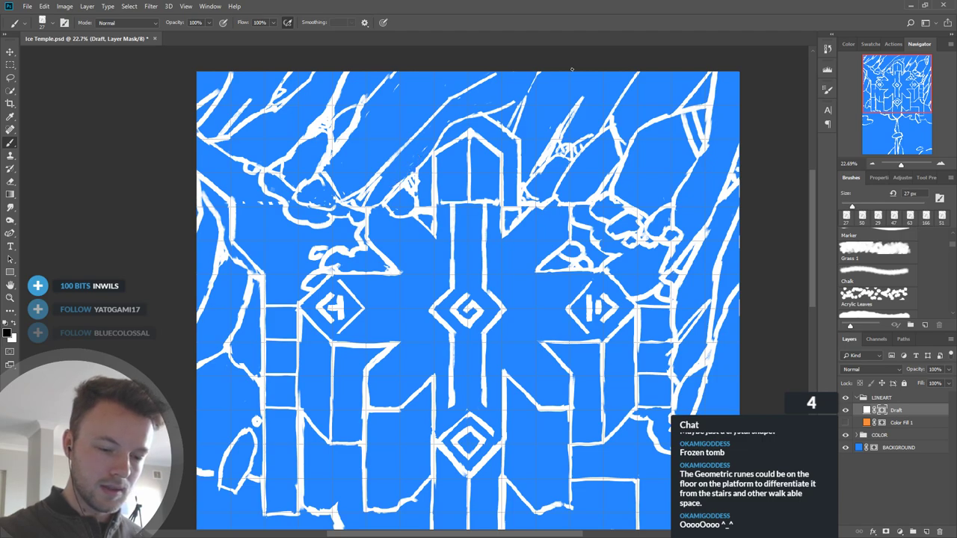
Step: Draw a small white spike on the diagonal cliff line and refine the cliff lines right of the arch's peak
key(x)
mouse_move(438, 102)
mouse_down()
mouse_move(444, 83)
mouse_move(438, 103)
mouse_up()
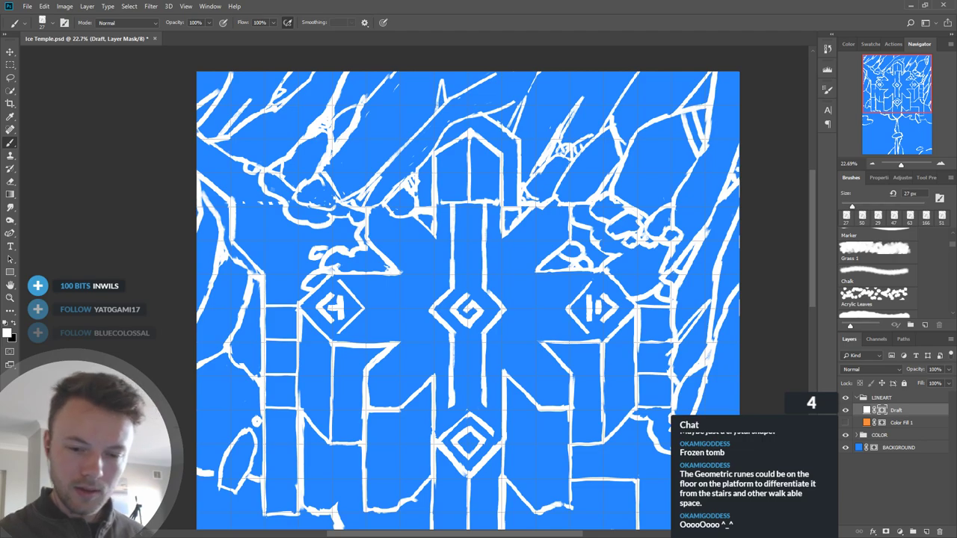
mouse_move(492, 112)
mouse_down()
mouse_move(535, 72)
mouse_move(530, 80)
mouse_move(555, 86)
mouse_move(501, 111)
mouse_move(562, 79)
mouse_move(508, 123)
mouse_move(511, 100)
mouse_move(542, 91)
mouse_move(511, 122)
mouse_move(554, 92)
mouse_move(536, 99)
mouse_move(522, 132)
mouse_up()
key(x)
key(x)
key(x)
key(x)
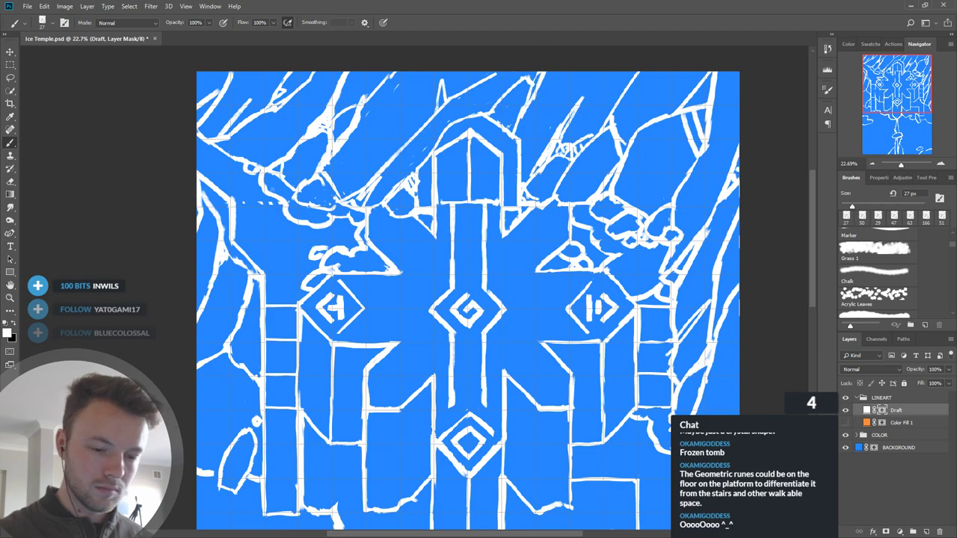
drag(535, 88, 528, 102)
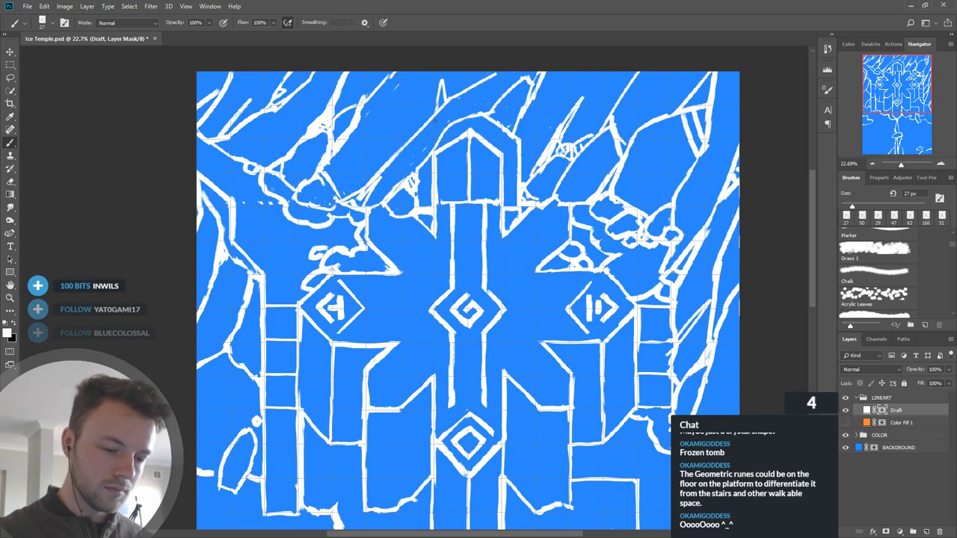
Step: Erase the small spike and rework the long diagonal cliff line left of the arch's peak
drag(397, 161, 478, 85)
key(x)
mouse_move(450, 117)
mouse_down()
mouse_move(424, 124)
mouse_move(463, 92)
mouse_move(426, 115)
mouse_up()
key(x)
key(x)
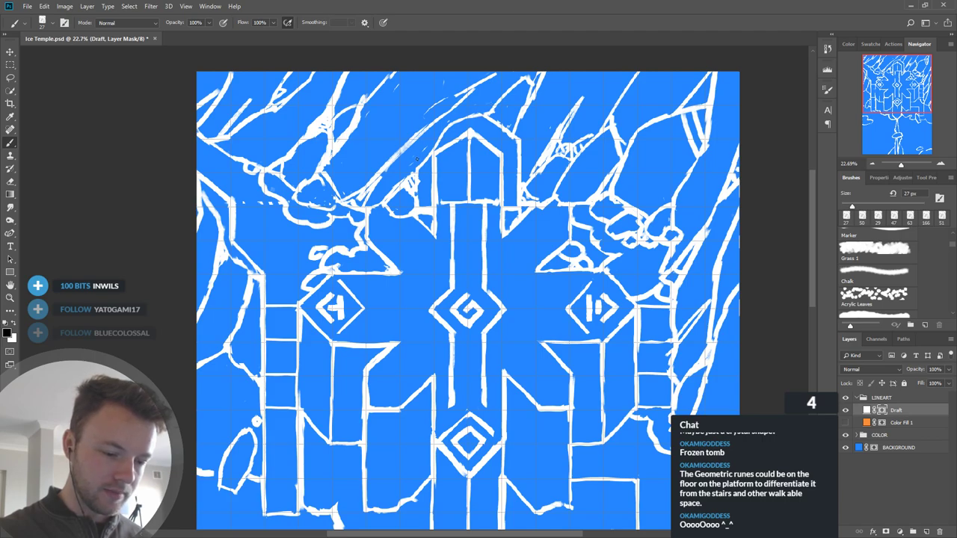
key(x)
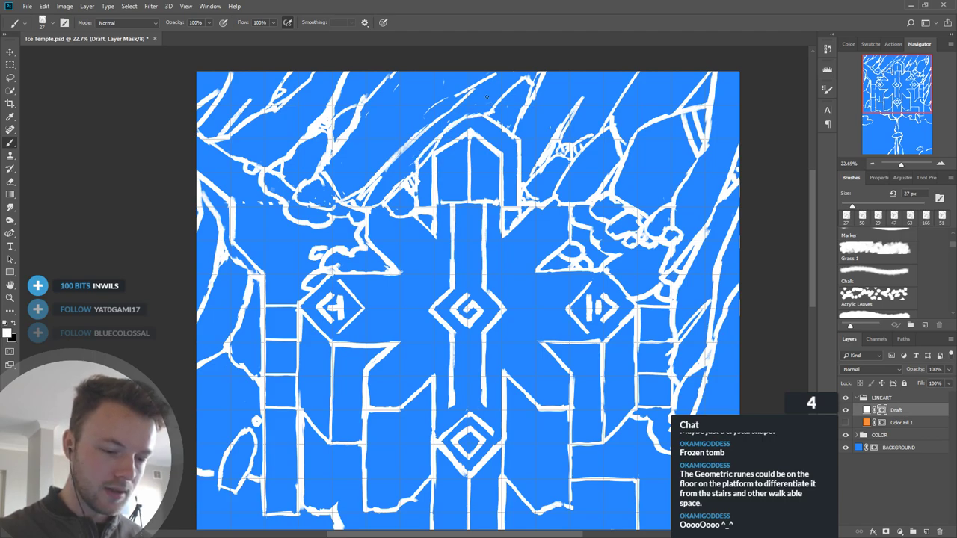
Step: Redraw the arch's outer left slope up to a sharp peak and clean up stray strokes inside the arch
mouse_move(414, 149)
mouse_down()
mouse_move(417, 159)
mouse_move(483, 115)
mouse_up()
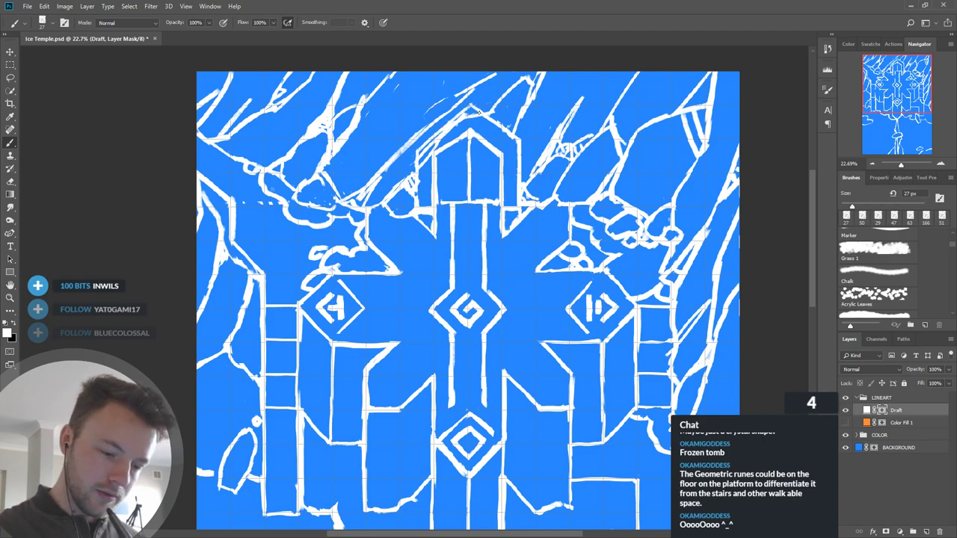
key(x)
mouse_move(419, 153)
mouse_down()
mouse_move(419, 166)
mouse_move(448, 132)
mouse_move(424, 151)
mouse_move(476, 115)
mouse_move(429, 152)
mouse_move(436, 145)
mouse_up()
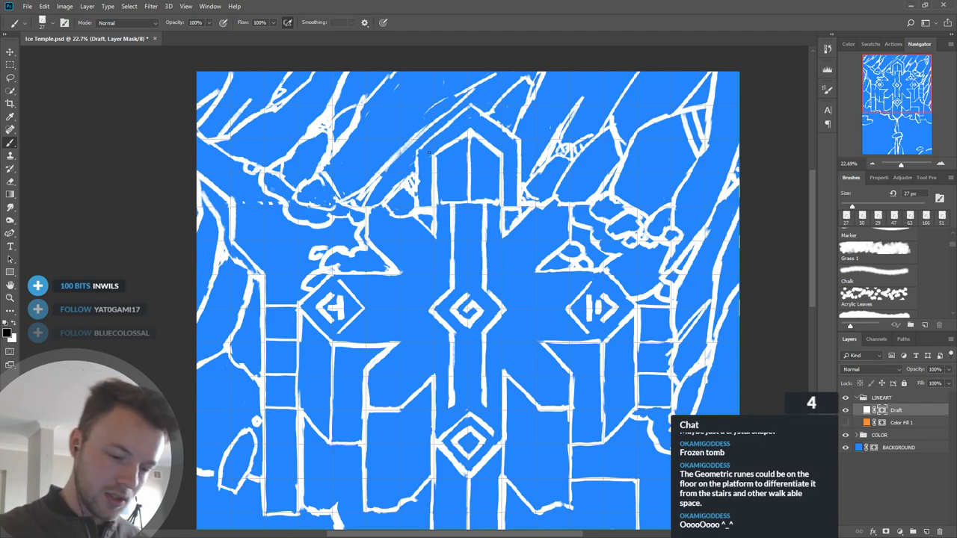
drag(437, 157, 438, 197)
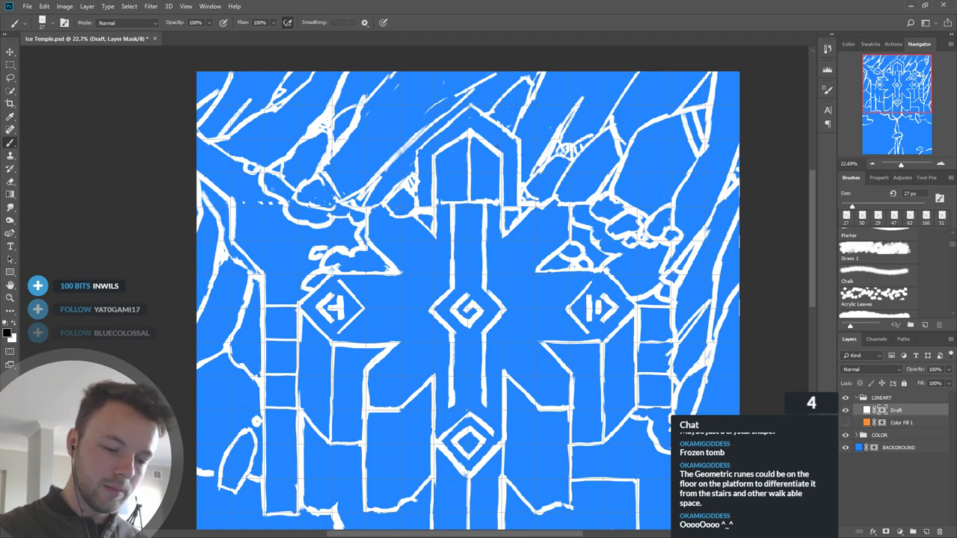
drag(477, 139, 491, 150)
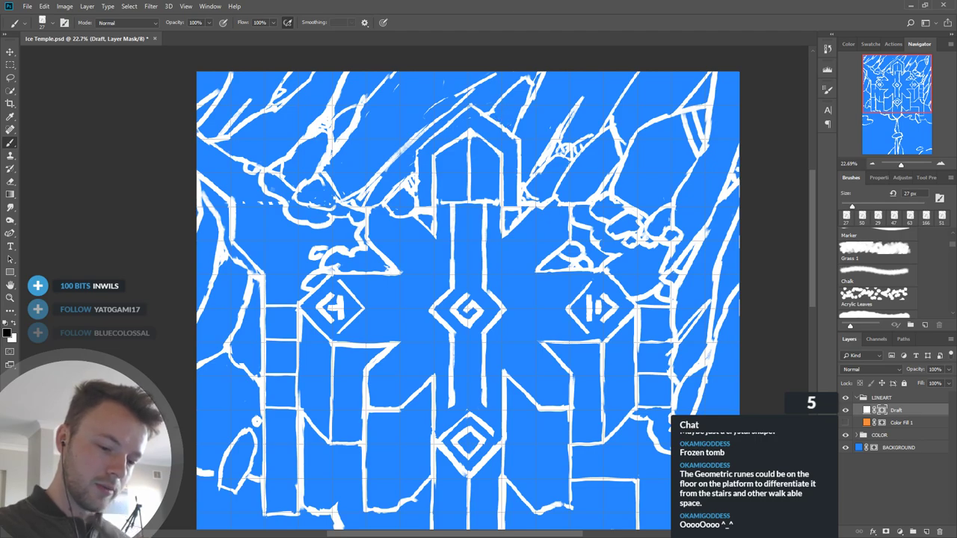
Step: Draw short white crack strokes at the map's upper edge, right of the arch's peak
key(x)
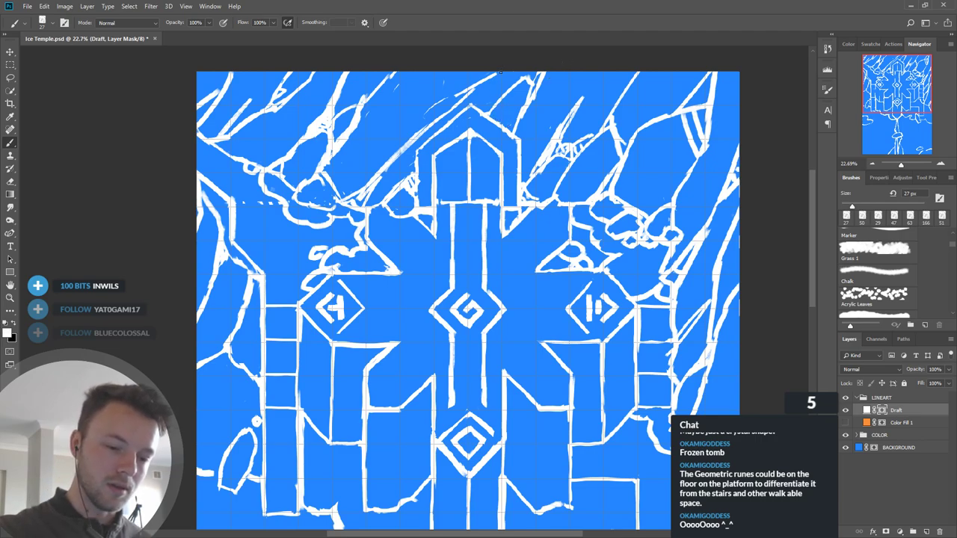
key(ctrl+z)
drag(508, 73, 532, 82)
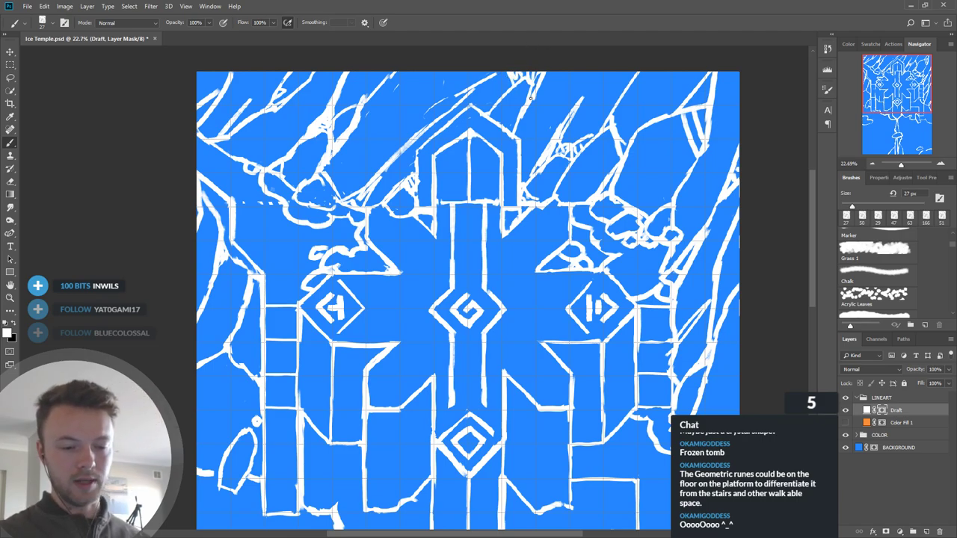
Step: Draw a small rock beside the narrow column below the temple and add short detail strokes on the side stairs
scroll(494, 142, down, 5)
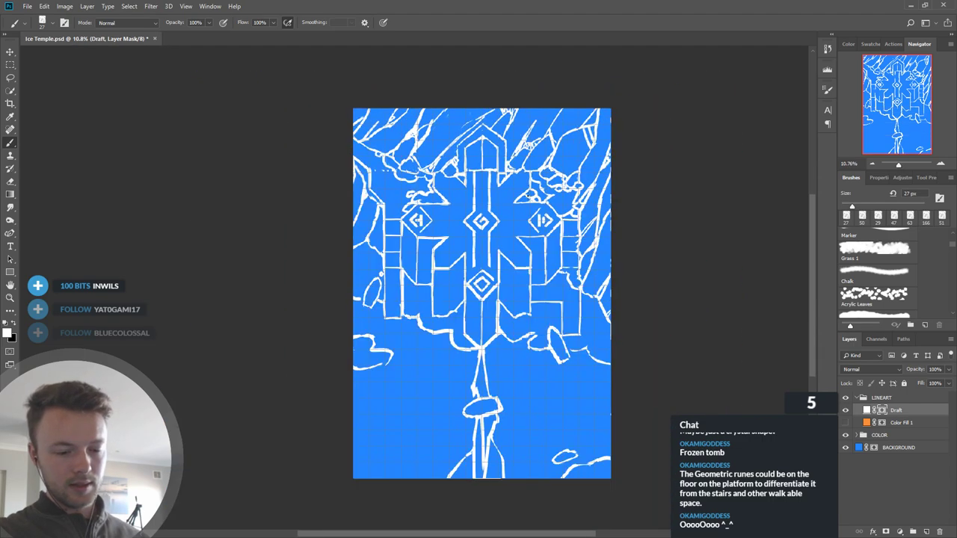
scroll(617, 221, up, 1)
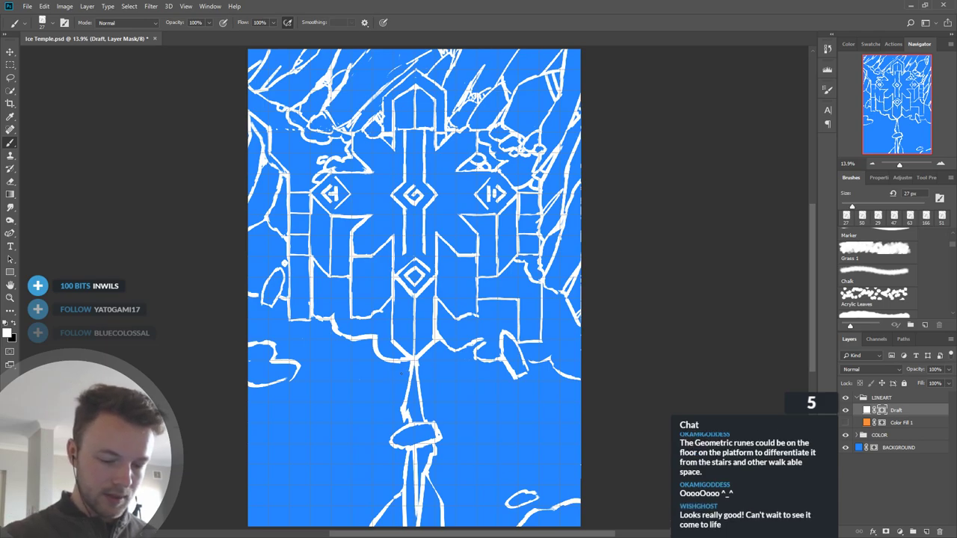
key(ctrl+z)
mouse_move(407, 372)
mouse_down()
mouse_move(409, 381)
mouse_move(394, 383)
mouse_up()
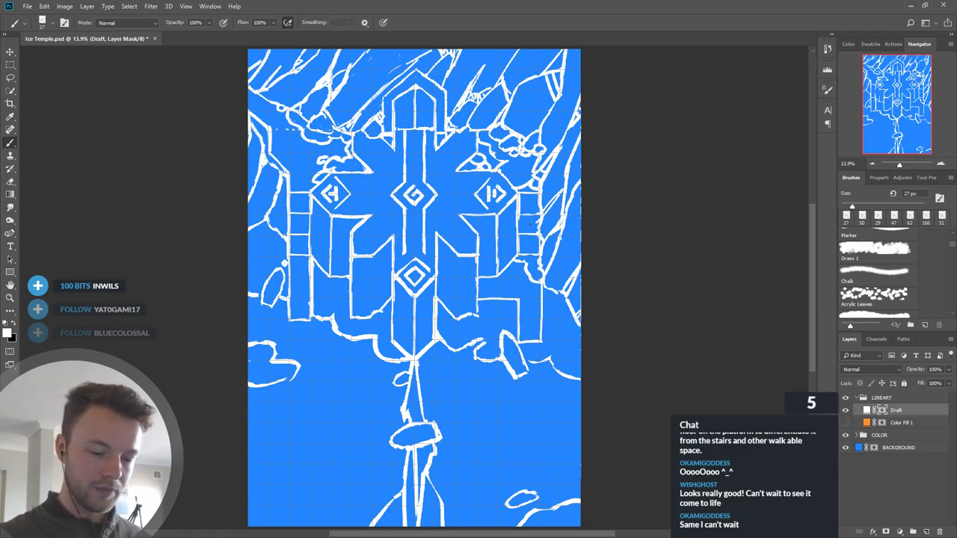
drag(311, 212, 311, 252)
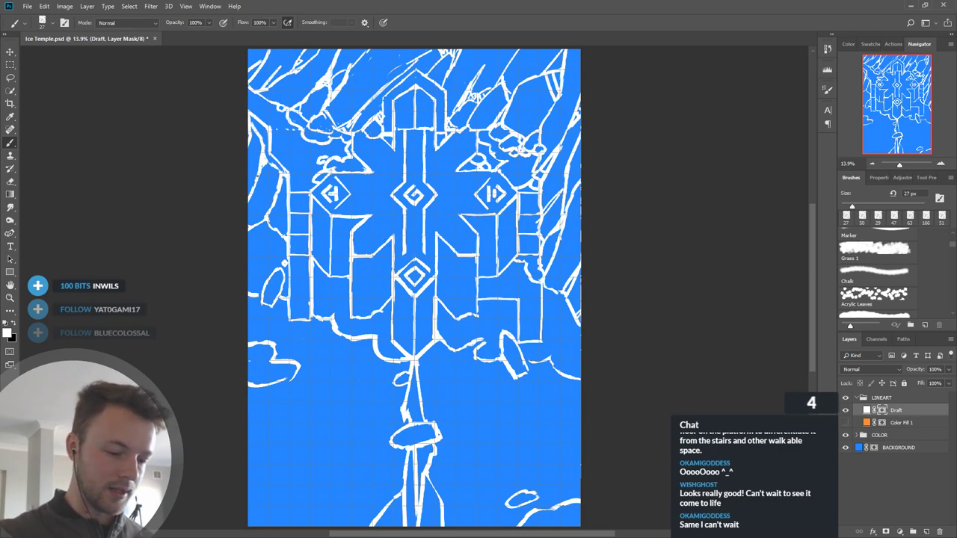
Step: Touch up the cliff line near the map's left edge, beside the upper left temple wall
key(x)
mouse_move(259, 178)
mouse_down()
mouse_move(250, 198)
mouse_move(255, 162)
mouse_up()
key(x)
key(x)
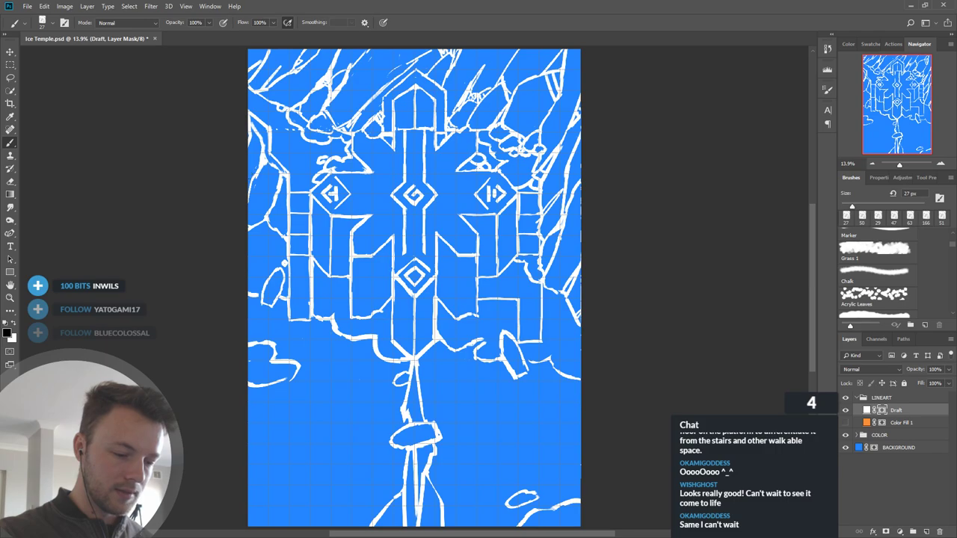
key(x)
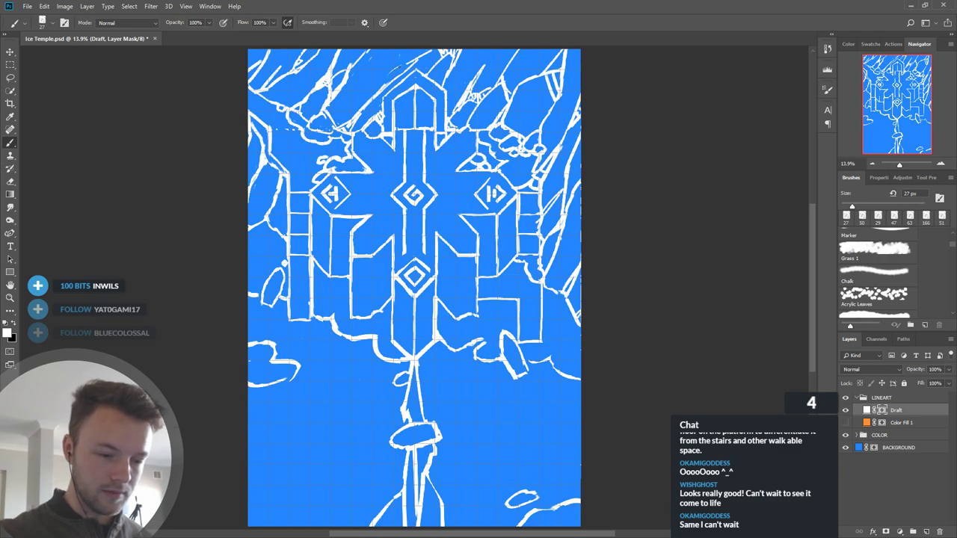
key(f)
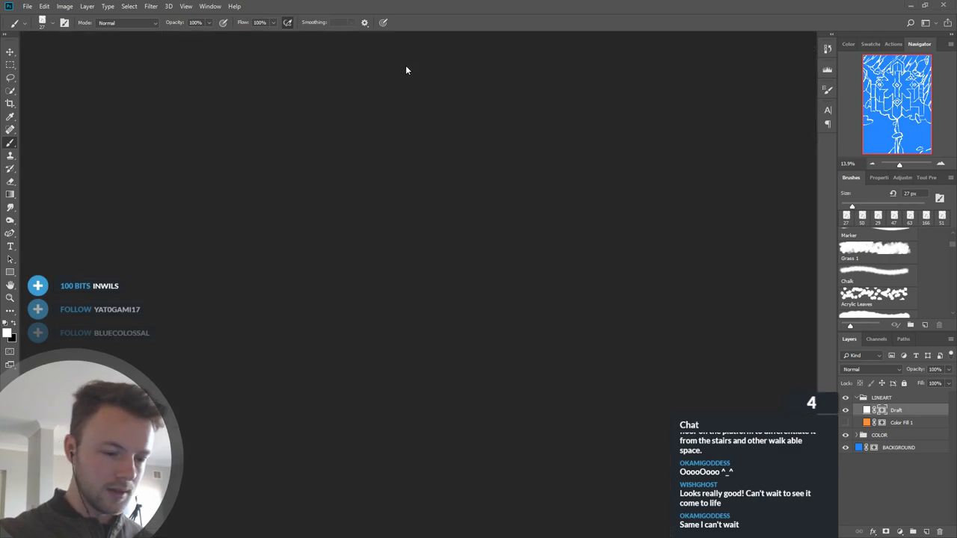
drag(443, 47, 447, 31)
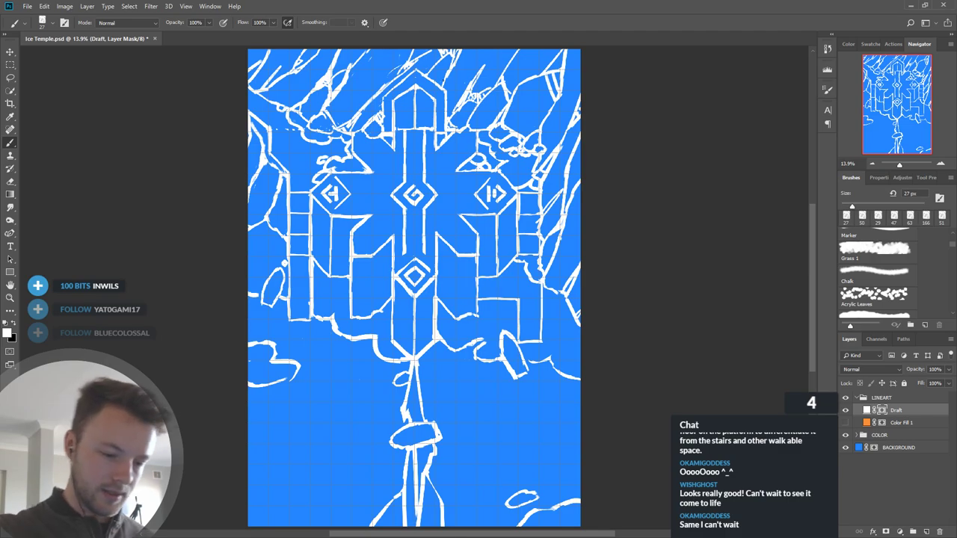
Step: Reinforce the arch's outer left slope and add short crack strokes along the diagonal cliff line beside its peak
scroll(419, 58, up, 3)
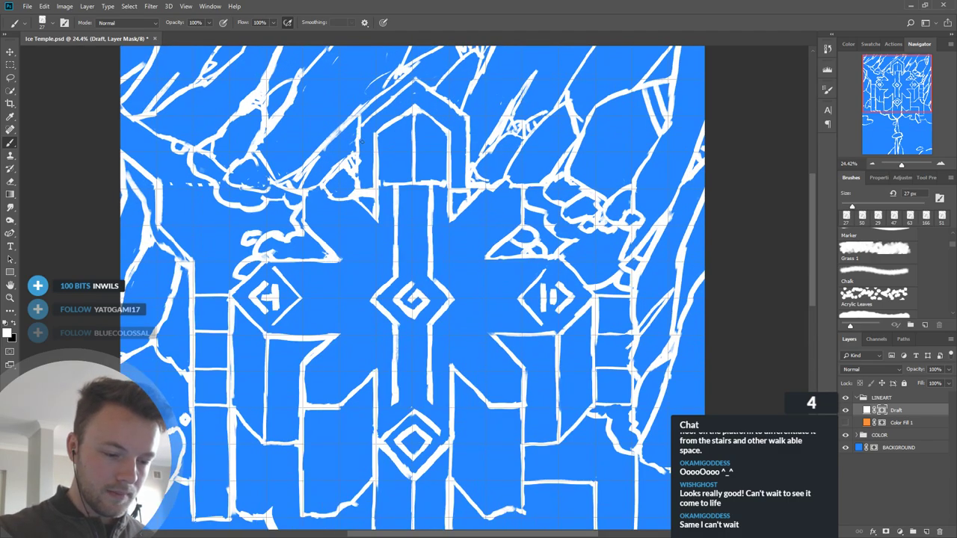
key(x)
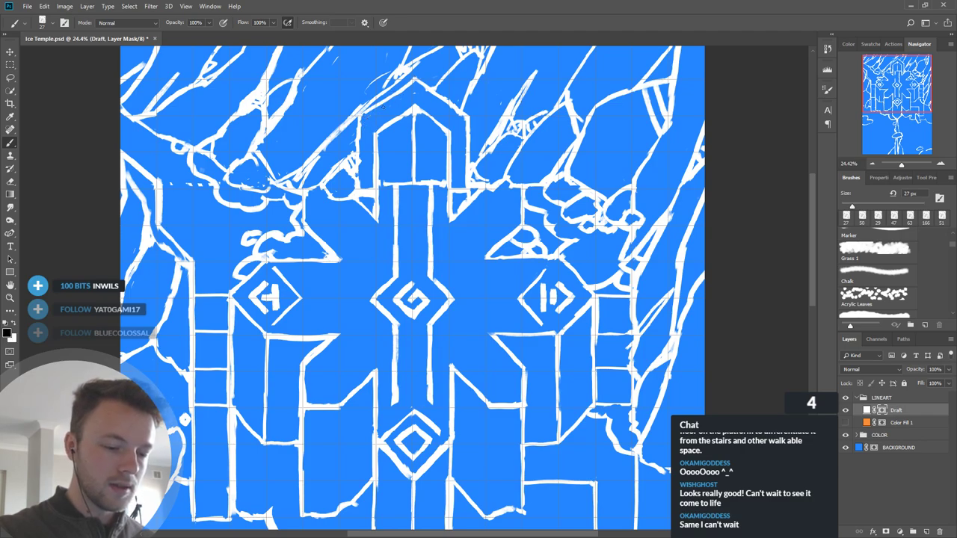
key(x)
drag(360, 118, 415, 77)
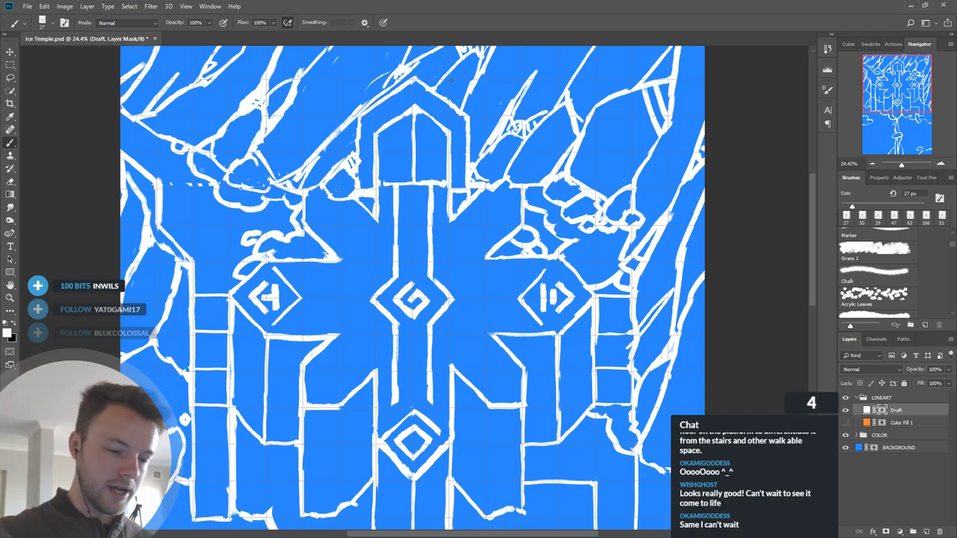
drag(372, 105, 390, 89)
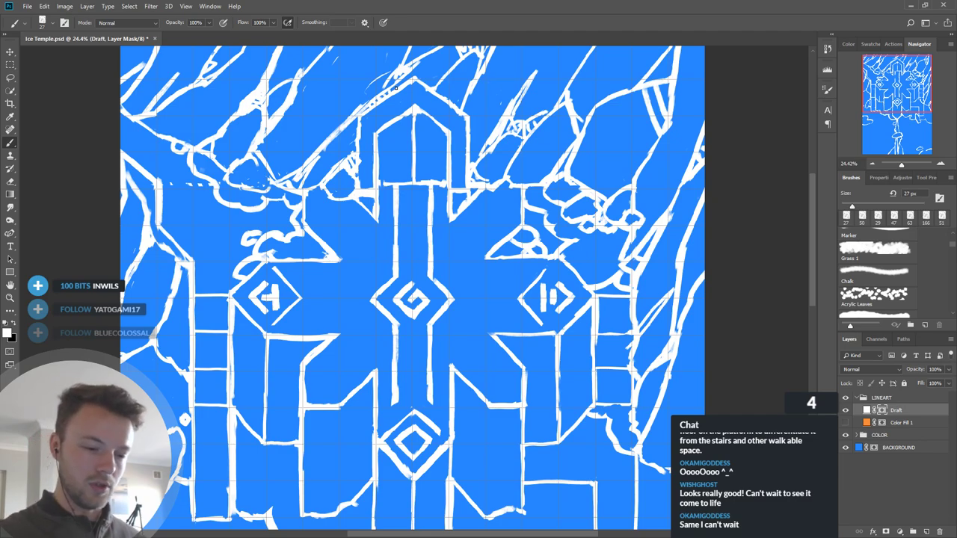
drag(387, 80, 396, 88)
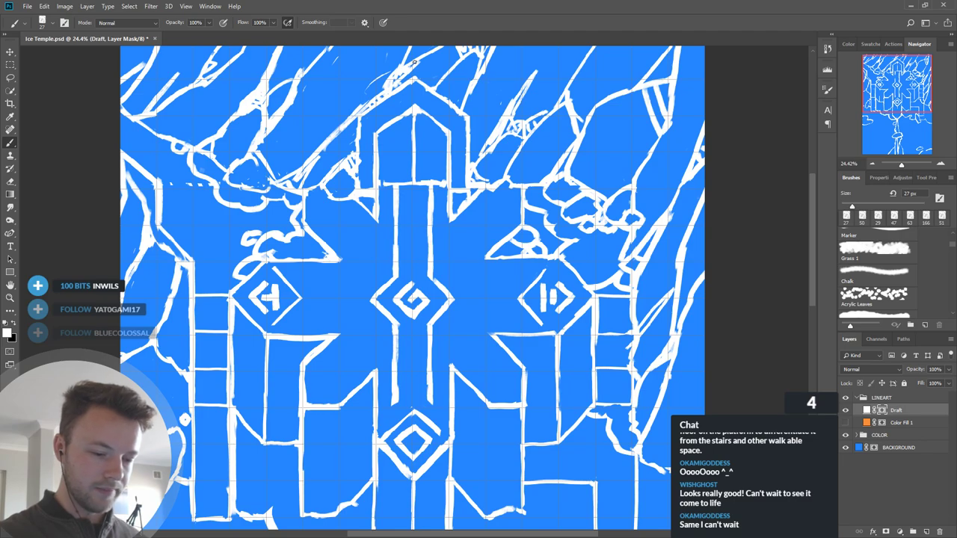
Step: Add a short white stroke to the snow line beside the fallen rock at the temple's lower right
scroll(415, 61, down, 3)
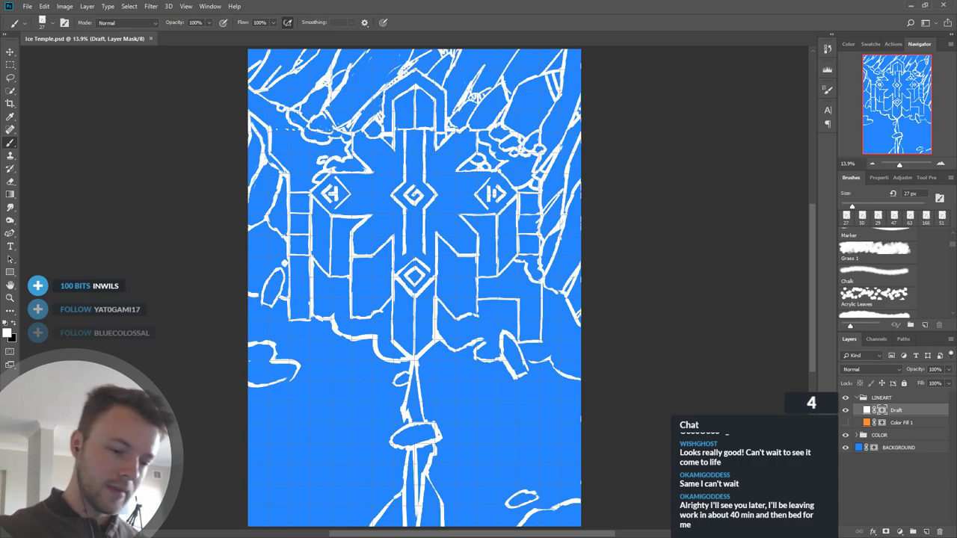
drag(550, 357, 554, 365)
key(x)
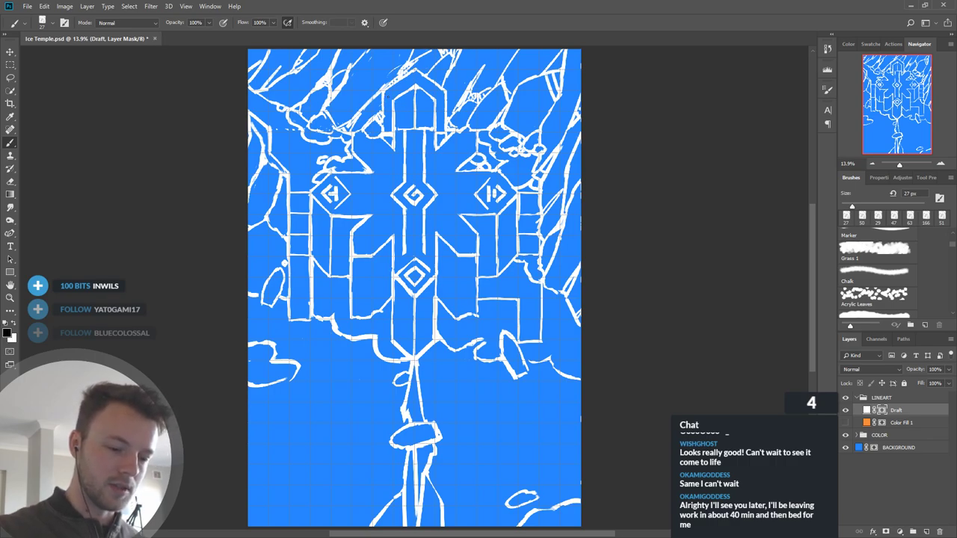